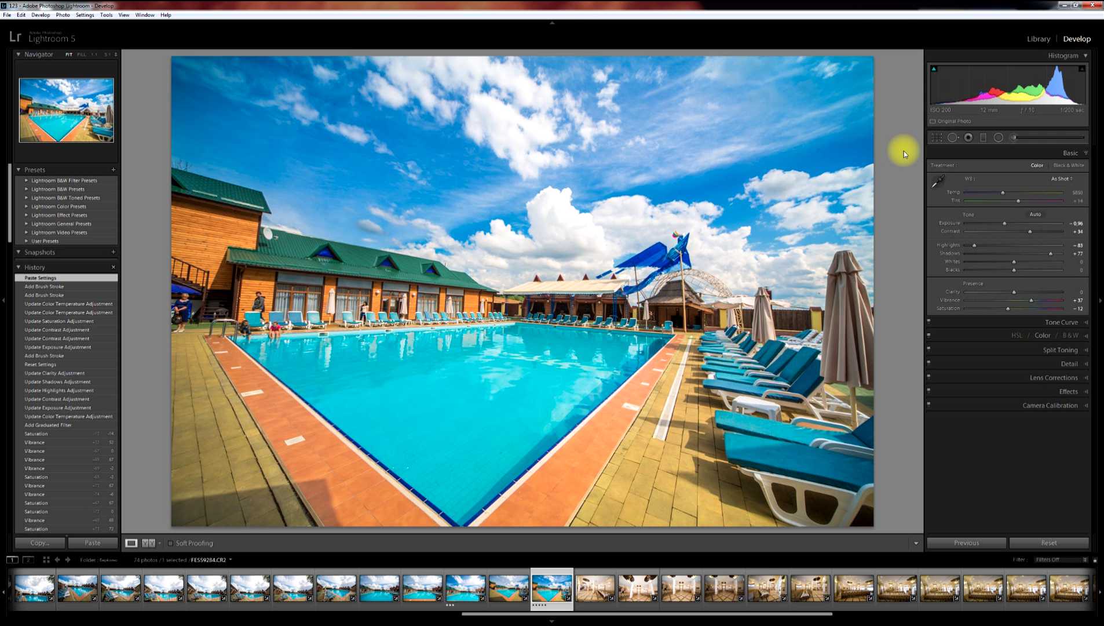
# Compare the pool photo with its unedited version, and keep the current Windows colour scheme without showing the prompt again.
pyautogui.press('\\')
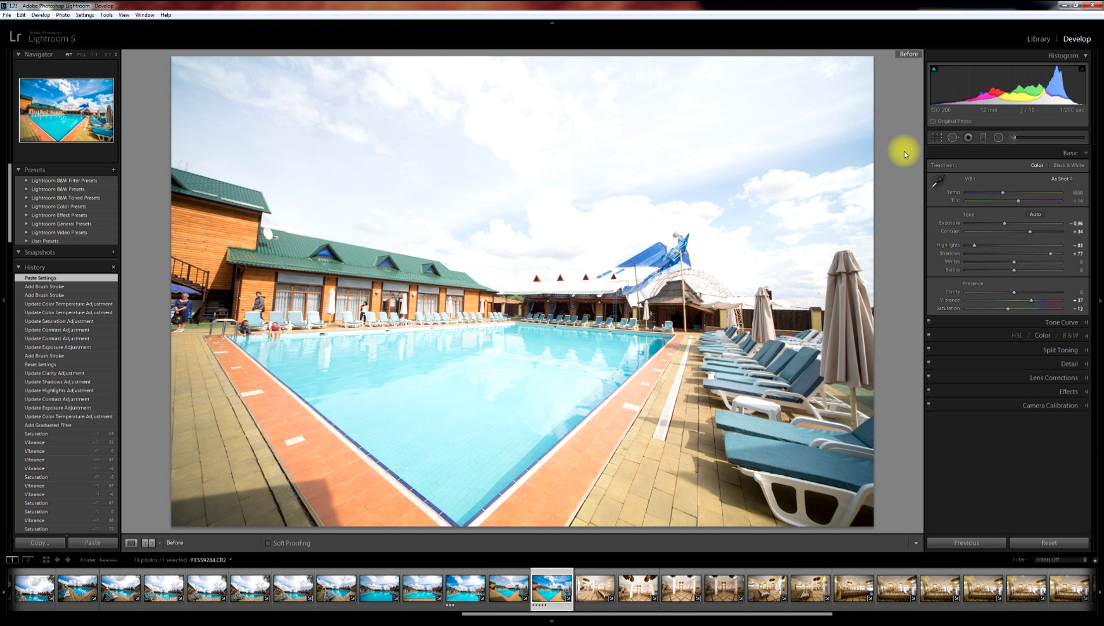
pyautogui.press('\\')
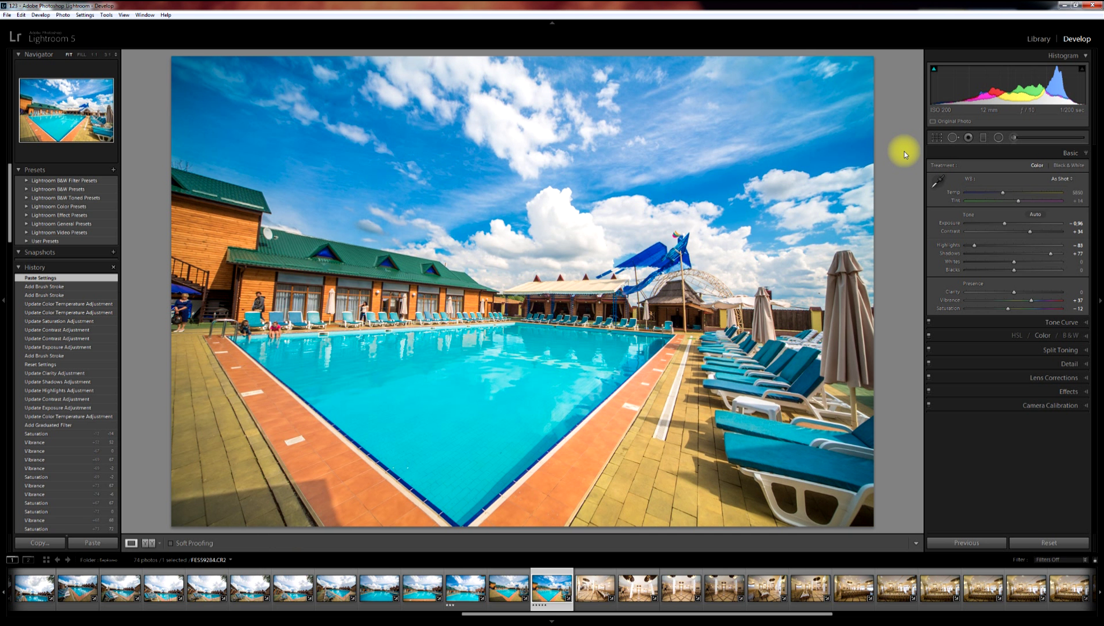
pyautogui.press('\\')
pyautogui.press('\\')
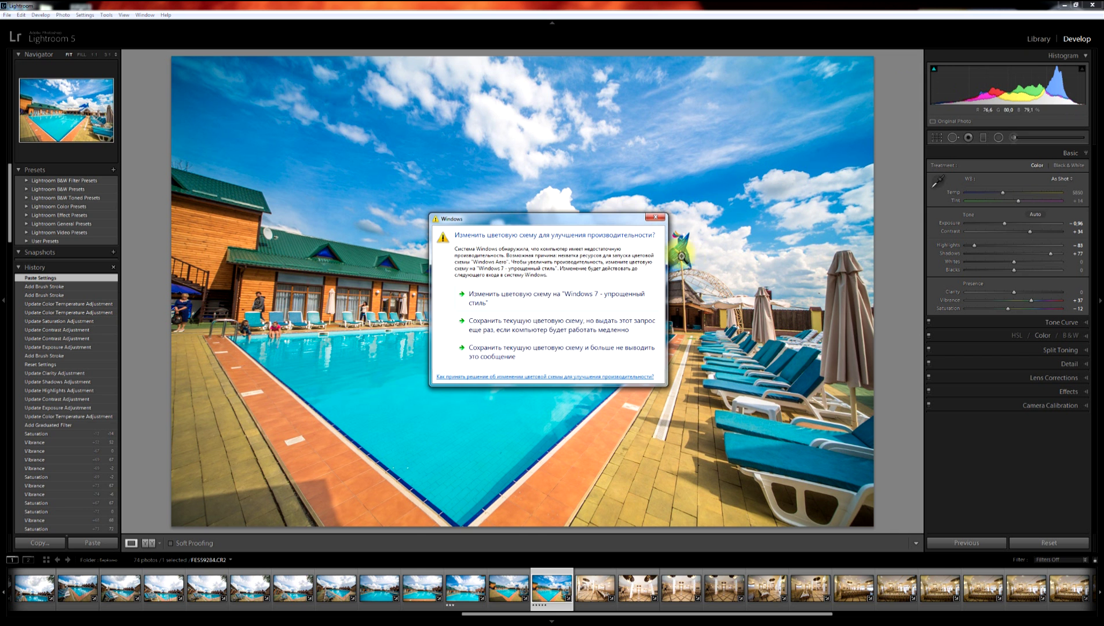
pyautogui.click(507, 354)
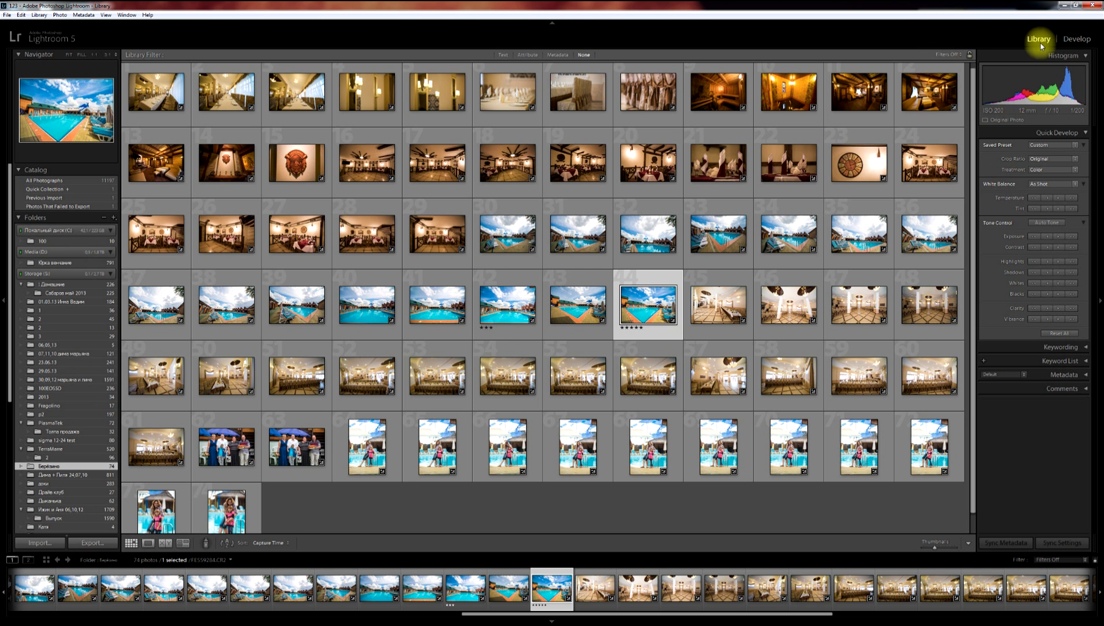
# Show all modules in the module picker and hide Map, Book, Slideshow, Print and Web again.
pyautogui.rightClick(963, 41)
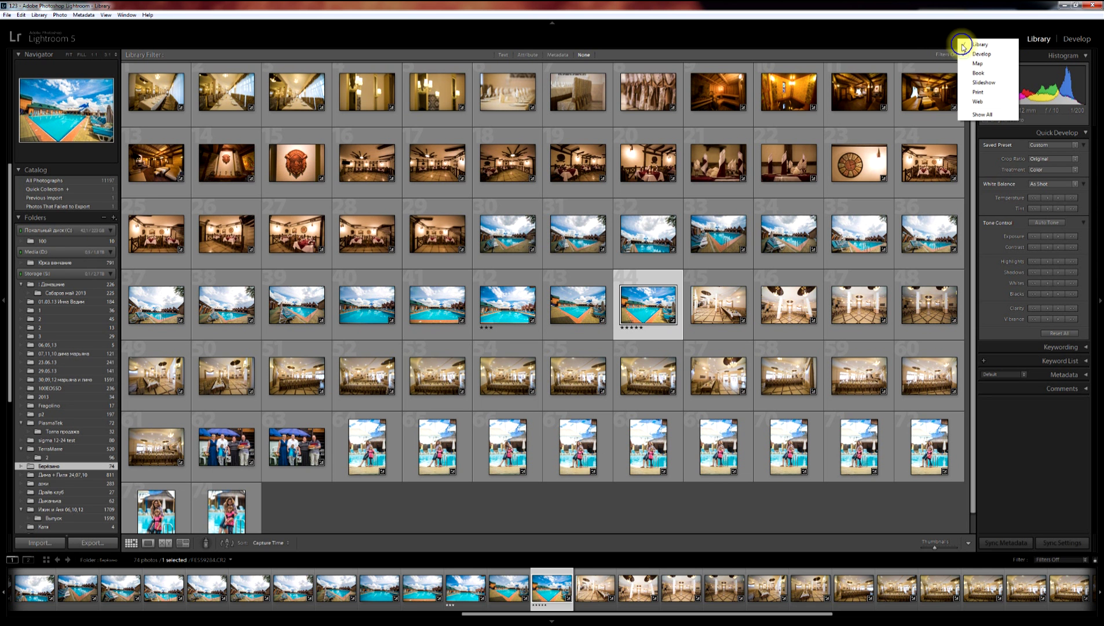
pyautogui.click(984, 115)
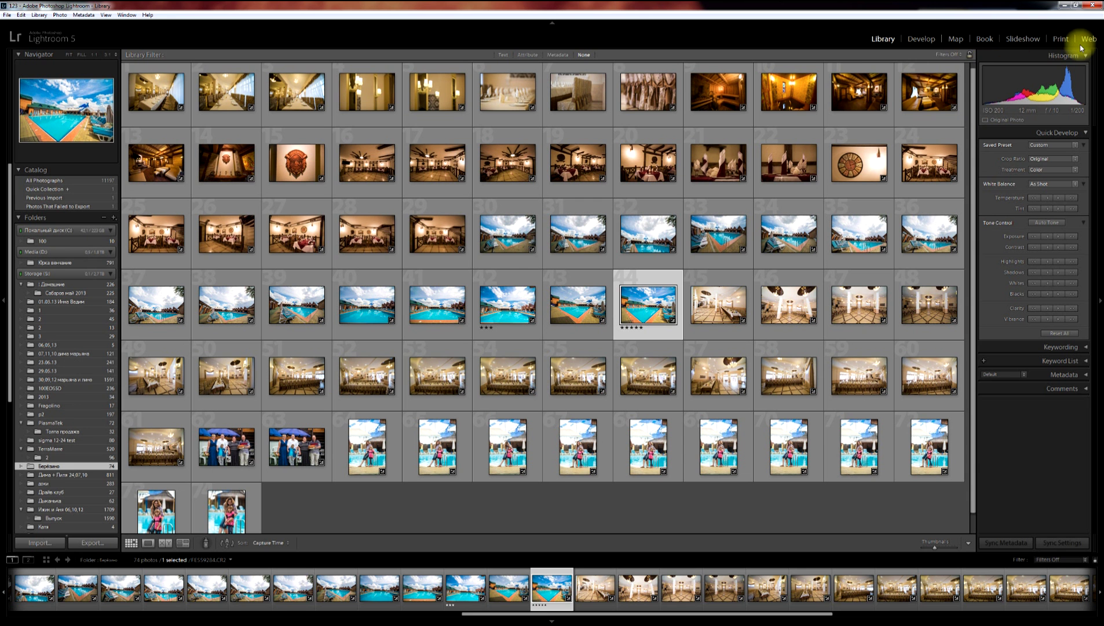
pyautogui.rightClick(824, 37)
pyautogui.click(849, 58)
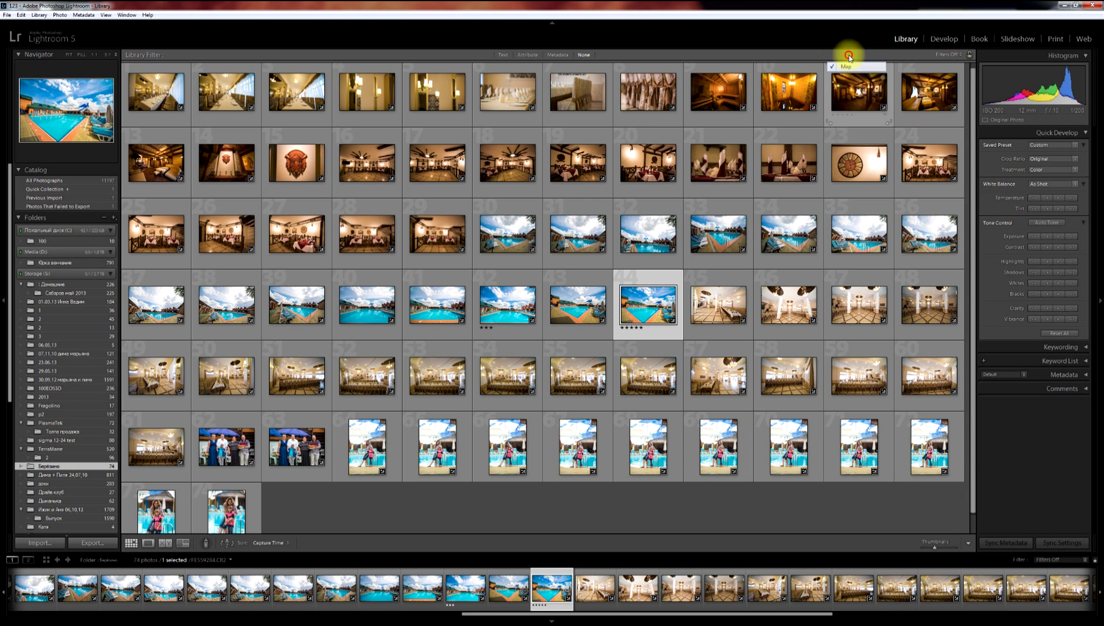
pyautogui.rightClick(843, 48)
pyautogui.click(856, 81)
pyautogui.rightClick(856, 43)
pyautogui.click(878, 84)
pyautogui.rightClick(865, 44)
pyautogui.click(892, 90)
pyautogui.rightClick(871, 36)
pyautogui.click(893, 96)
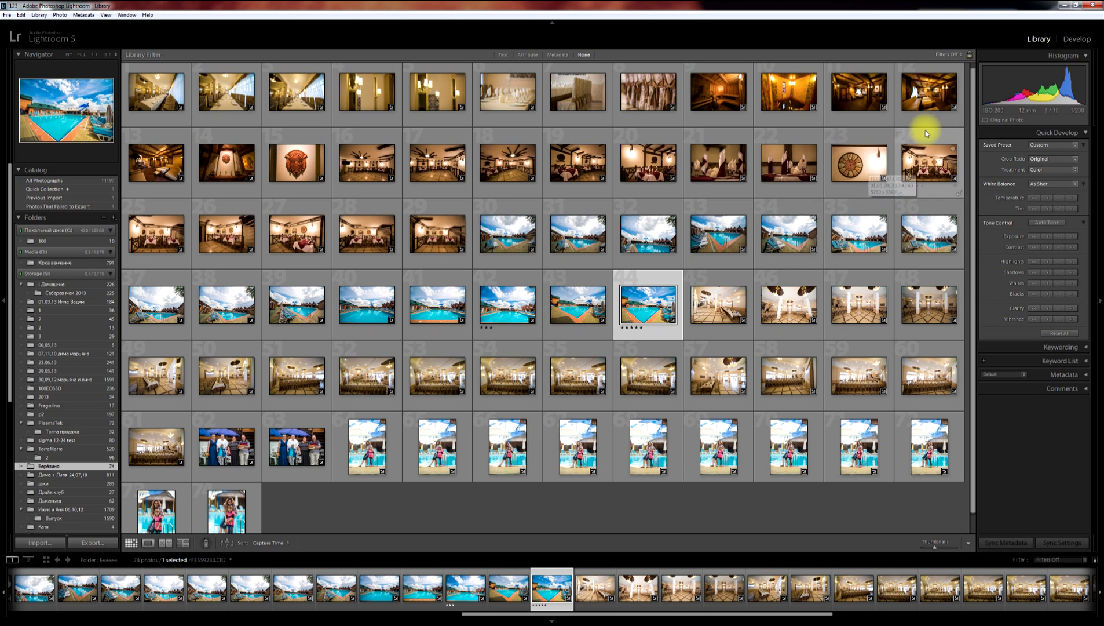
# Switch to the Develop module and return to the Library.
pyautogui.click(1078, 40)
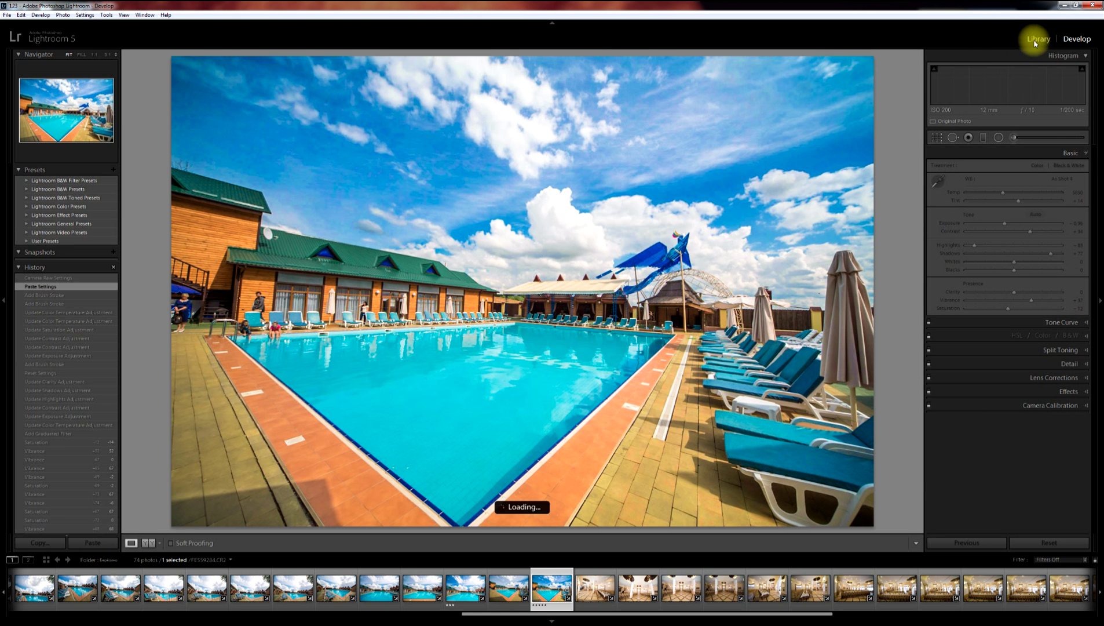
pyautogui.click(1037, 39)
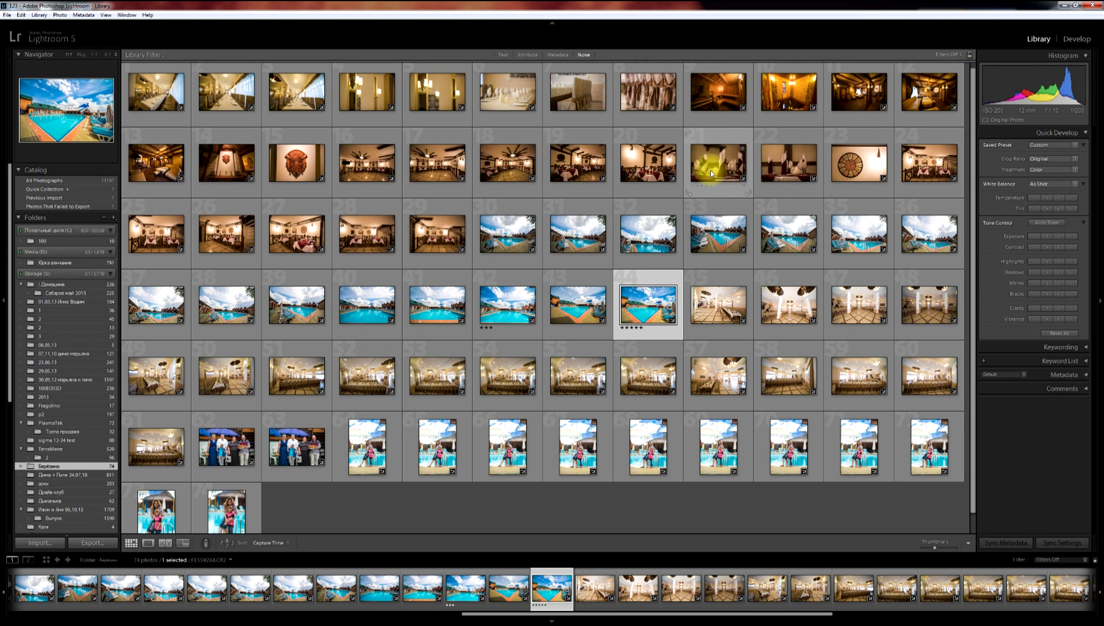
# Remove the Fragolino folder on the Storage (S:) drive from the catalog.
pyautogui.click(60, 406)
pyautogui.rightClick(59, 406)
pyautogui.click(82, 433)
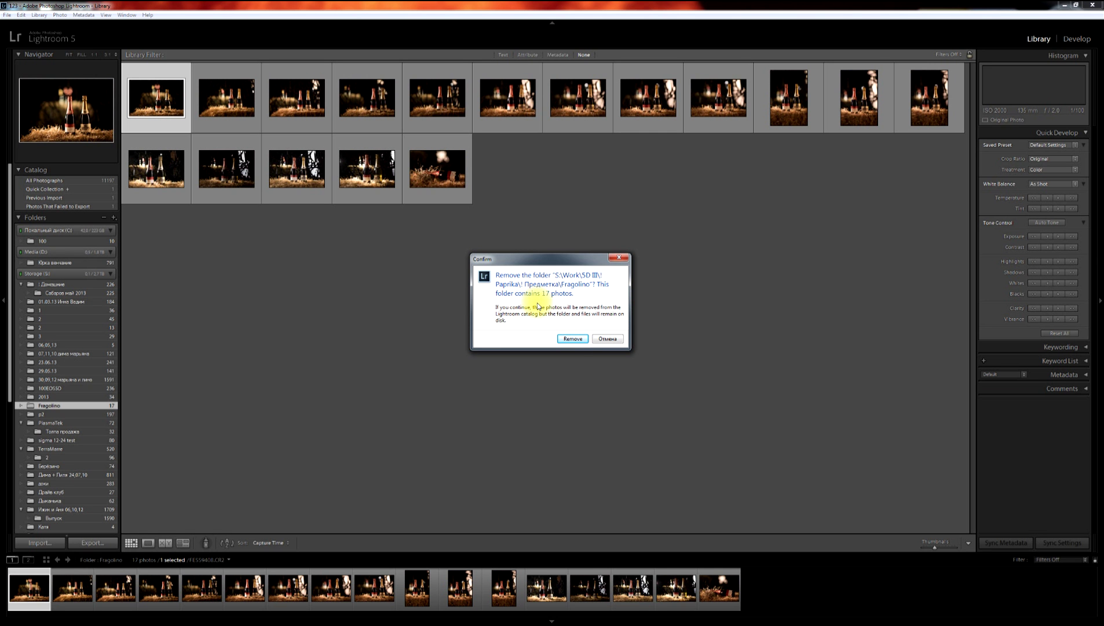
pyautogui.click(574, 339)
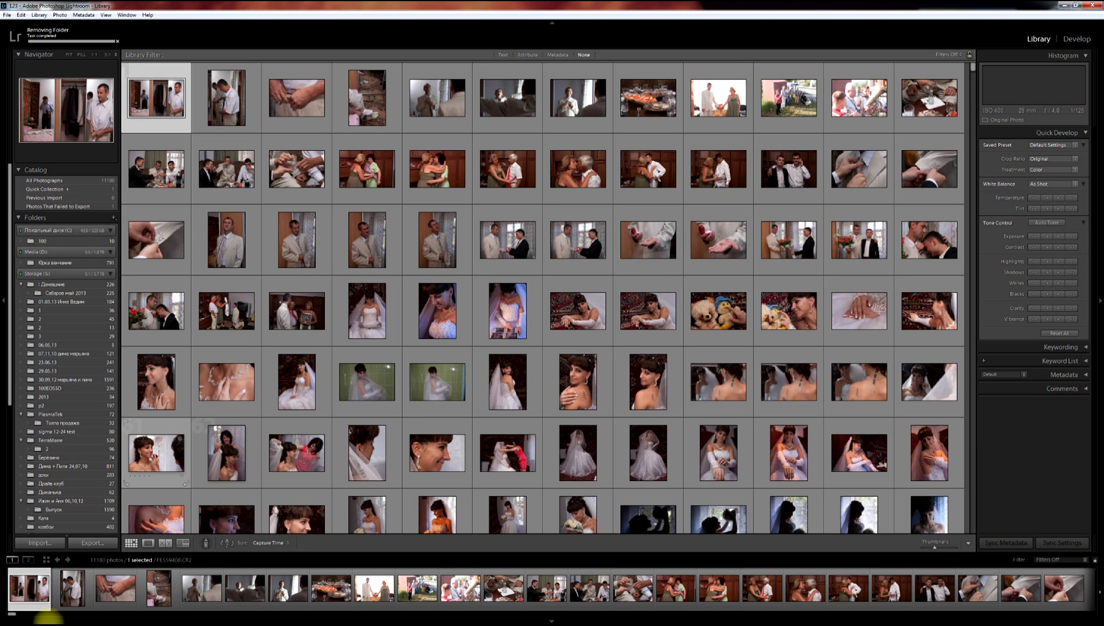
# Switch to Total Commander, bring the Fragolino folder's photos into Lightroom, and import them with Add into the catalog.
pyautogui.click(70, 616)
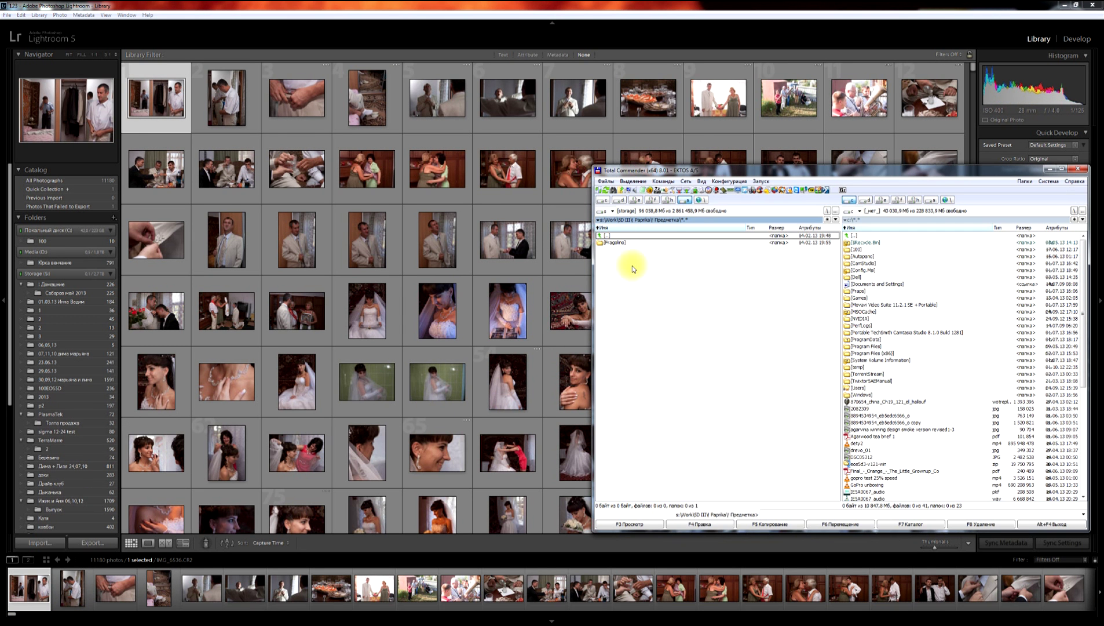
pyautogui.doubleClick(624, 244)
pyautogui.moveTo(627, 249); pyautogui.dragTo(642, 384)
pyautogui.moveTo(609, 277); pyautogui.dragTo(492, 274)
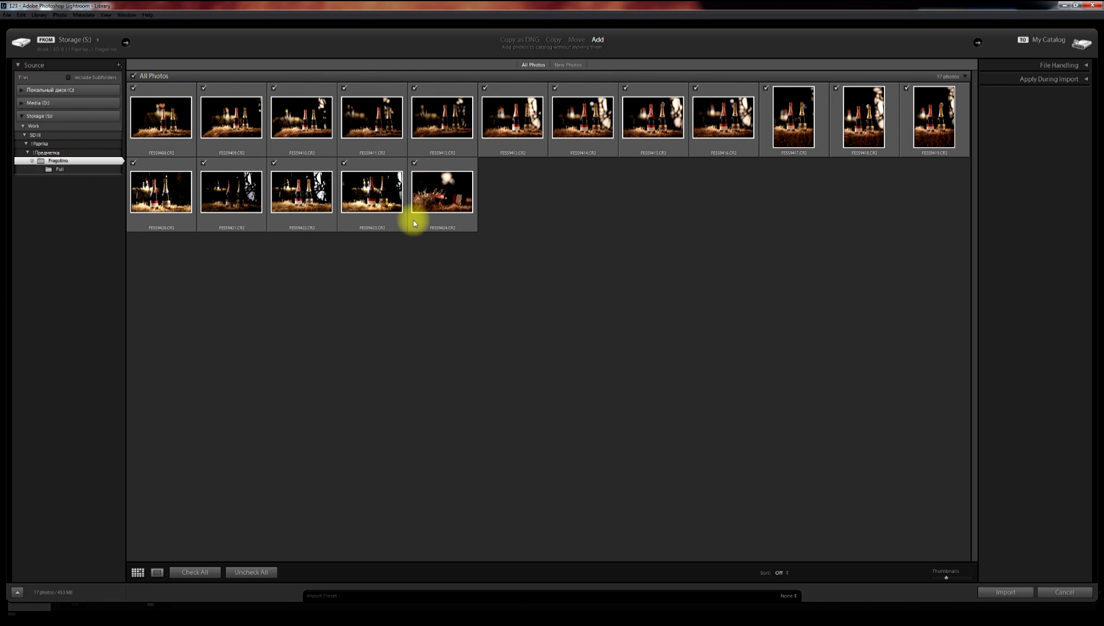
pyautogui.click(1007, 591)
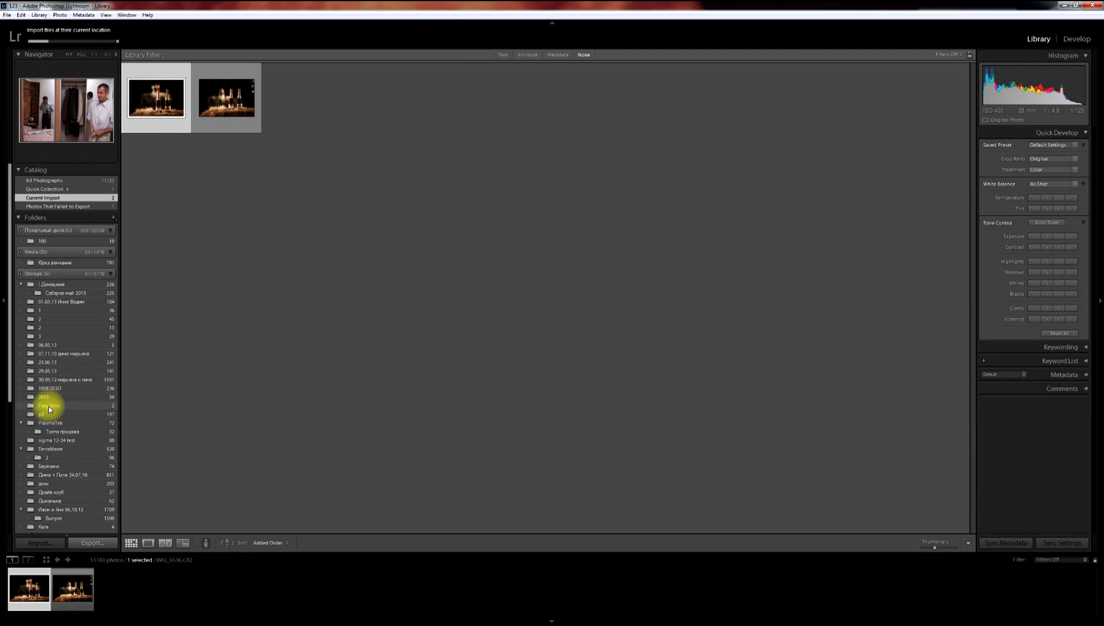
pyautogui.click(110, 407)
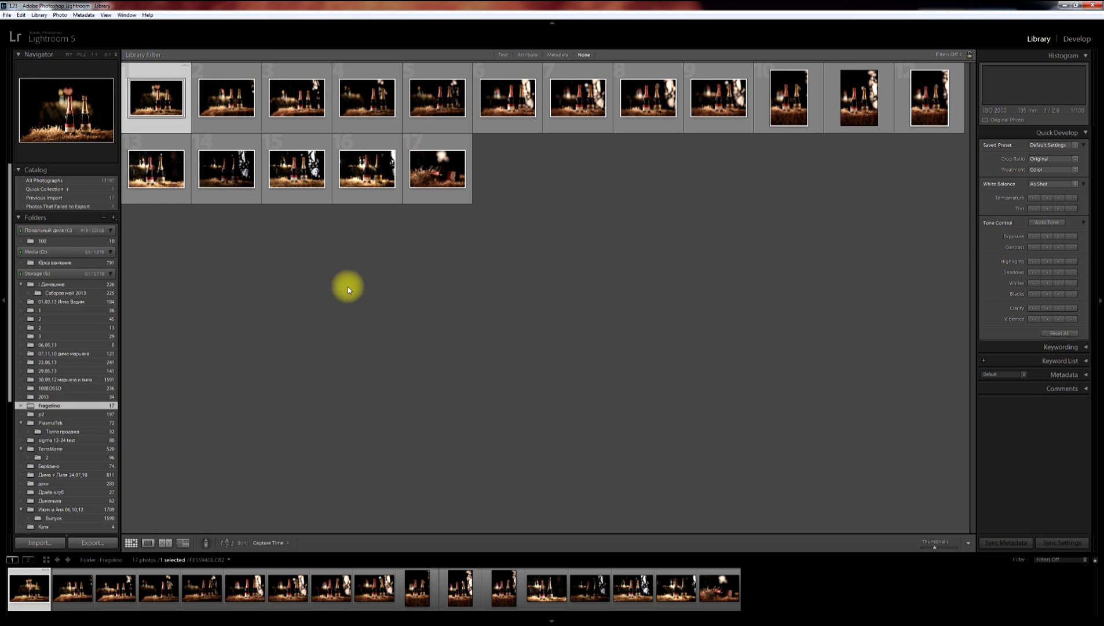
pyautogui.press('j')
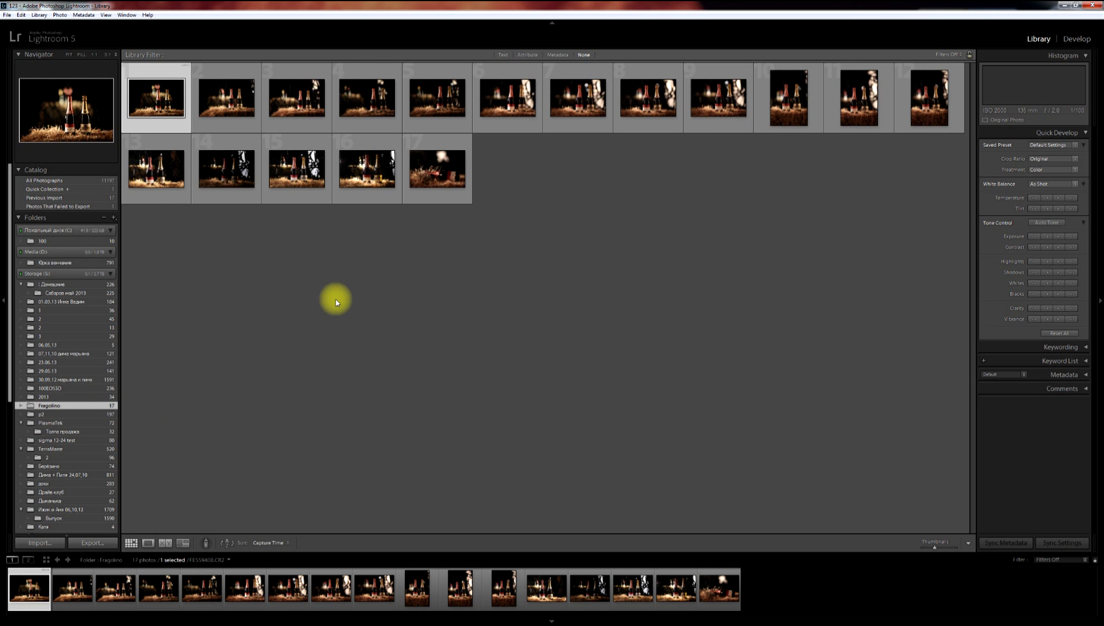
# Remove the newly imported Fragolino folder from the catalog again.
pyautogui.rightClick(62, 408)
pyautogui.click(91, 435)
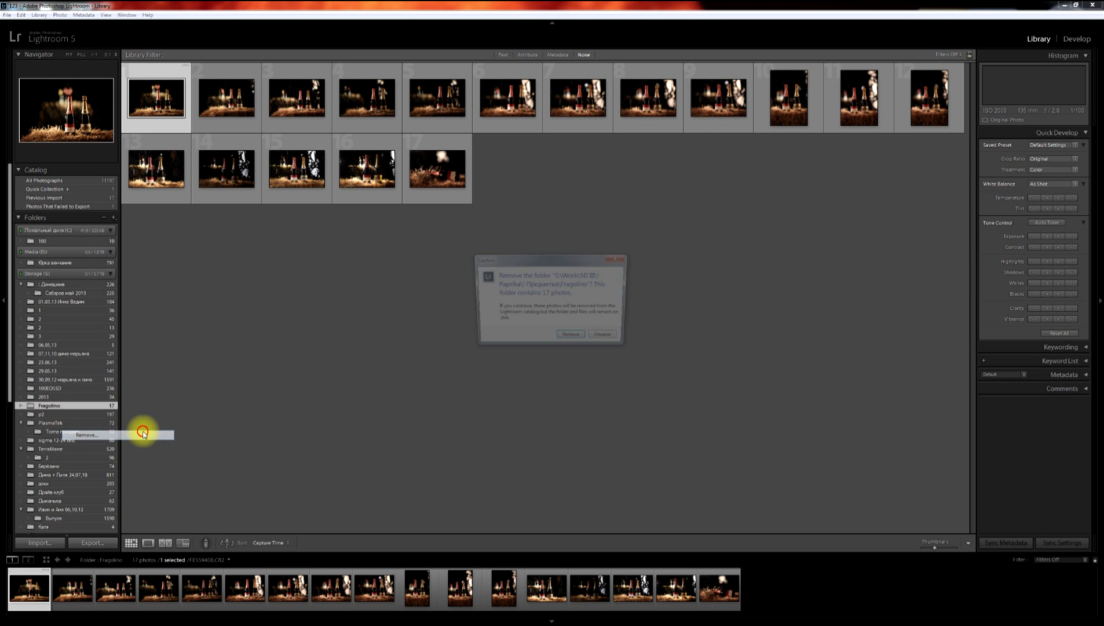
pyautogui.click(572, 339)
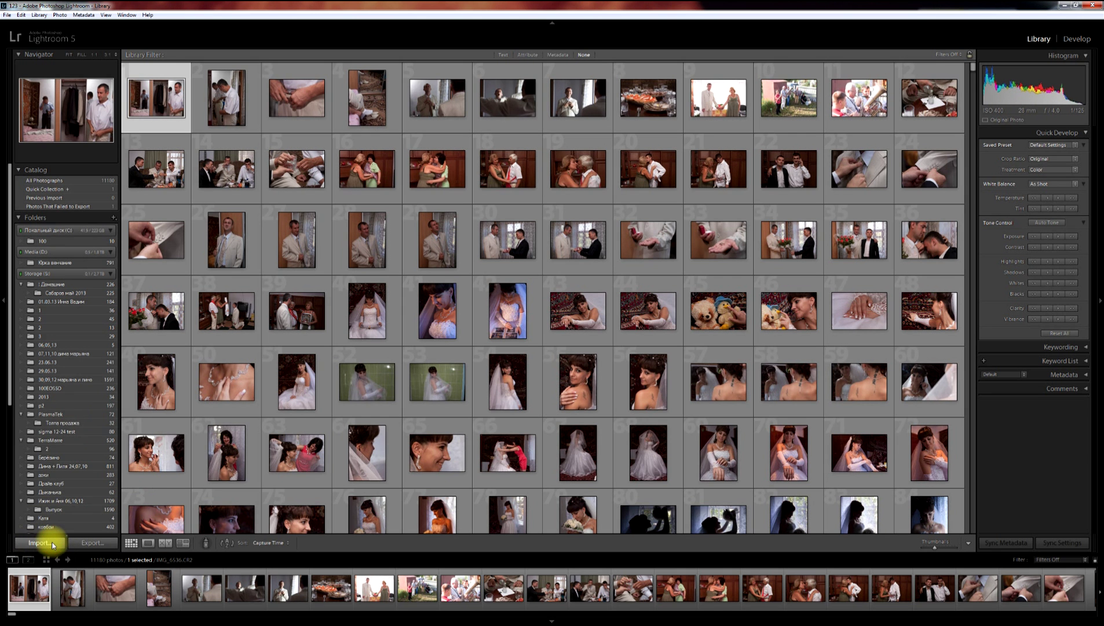
# Start a new import with Storage (S:) > Work > 5D III > ! Paprika > ! Предметка as the source folder.
pyautogui.click(41, 543)
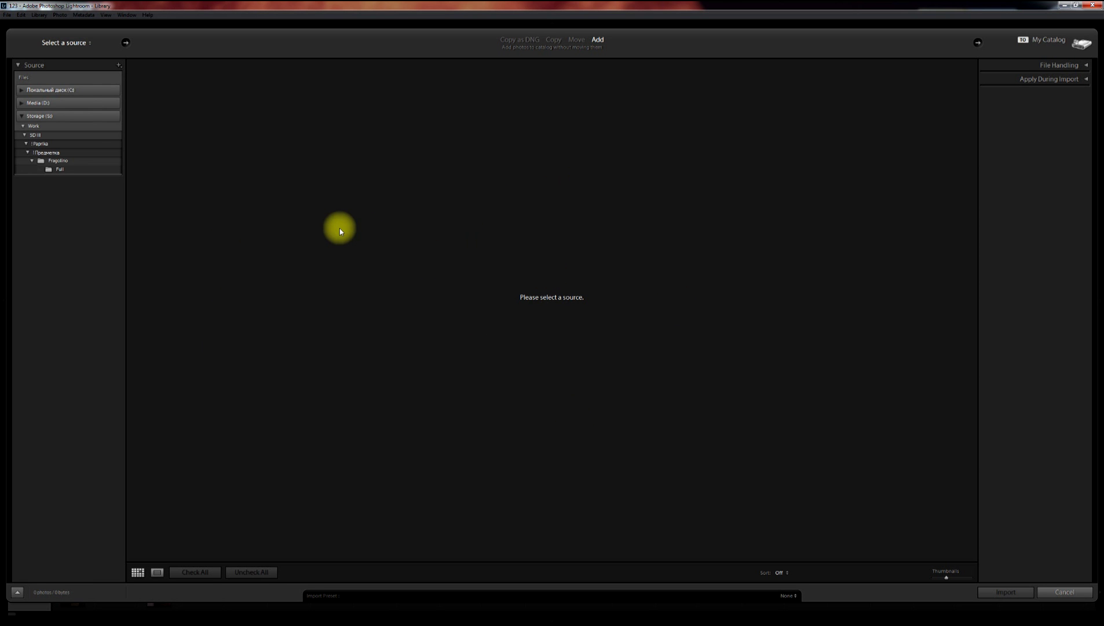
pyautogui.click(51, 116)
pyautogui.click(49, 169)
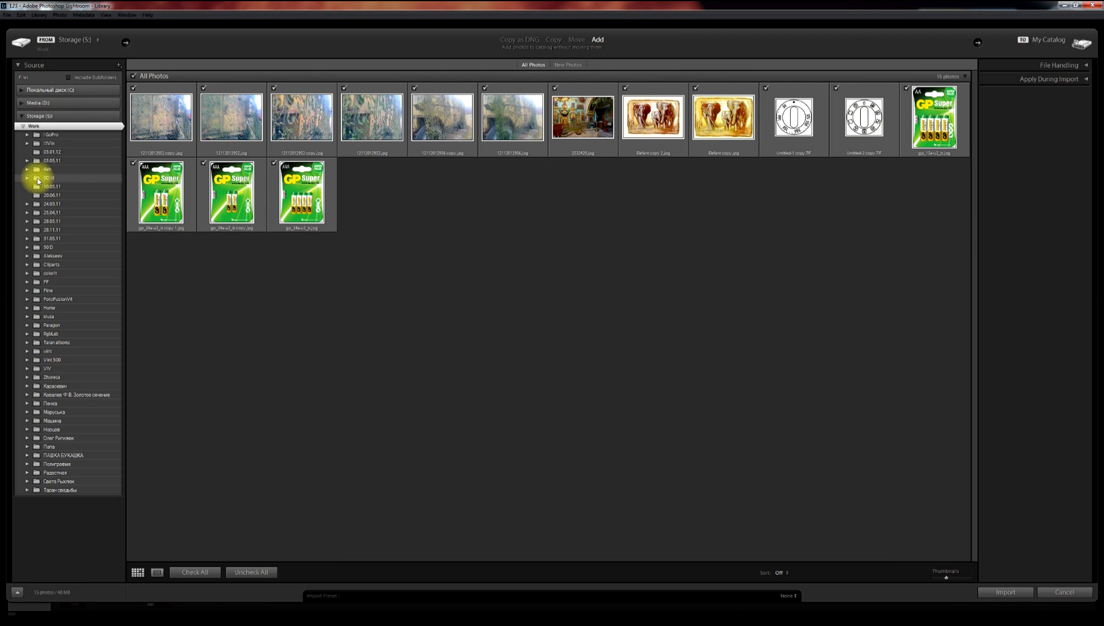
pyautogui.click(28, 179)
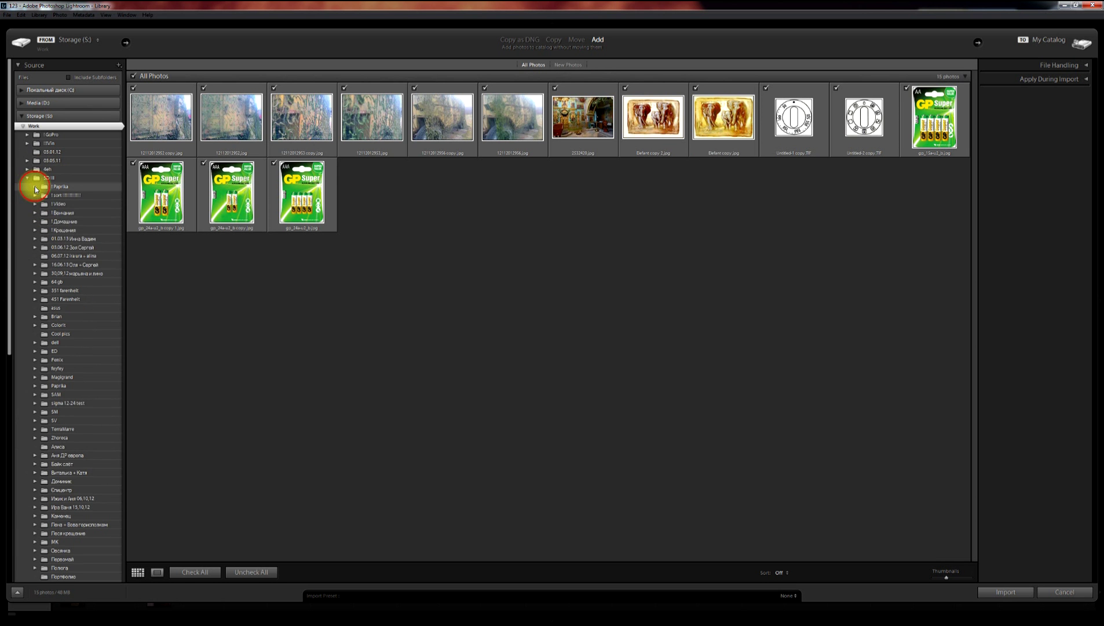
pyautogui.click(35, 187)
pyautogui.click(41, 196)
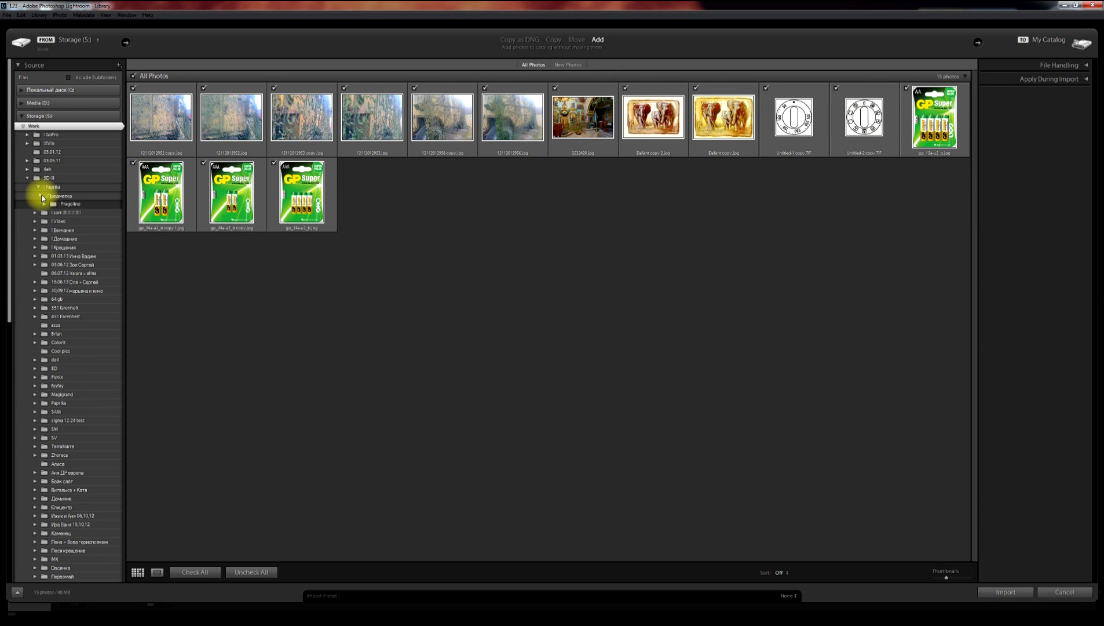
pyautogui.click(69, 195)
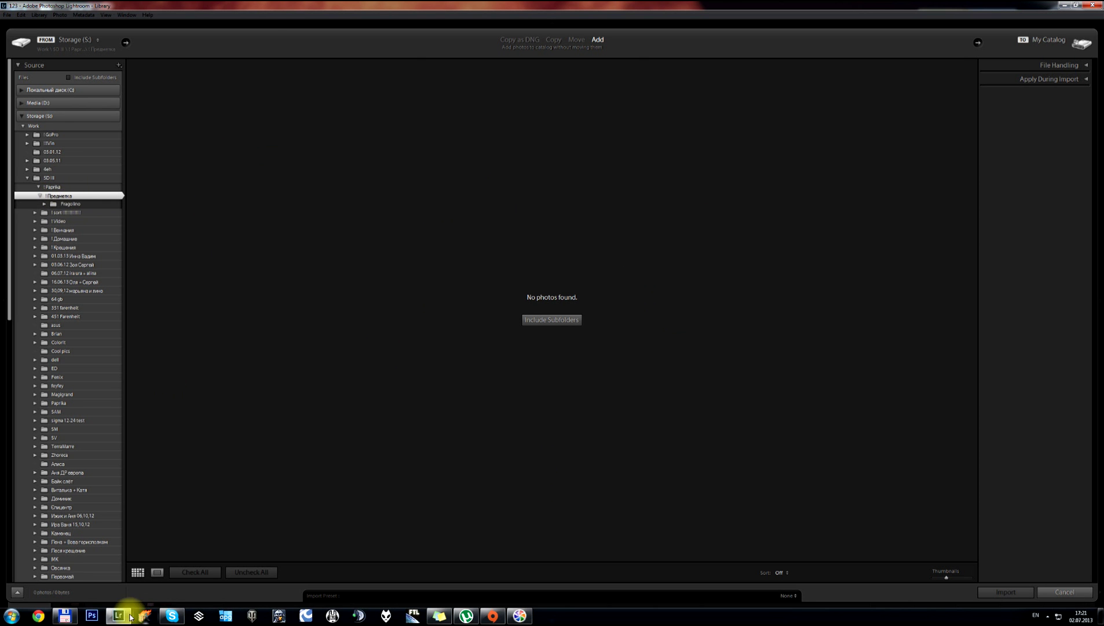
# Check the contents of the ! Предметка folder in Total Commander and return to the Lightroom import.
pyautogui.click(64, 618)
pyautogui.doubleClick(618, 235)
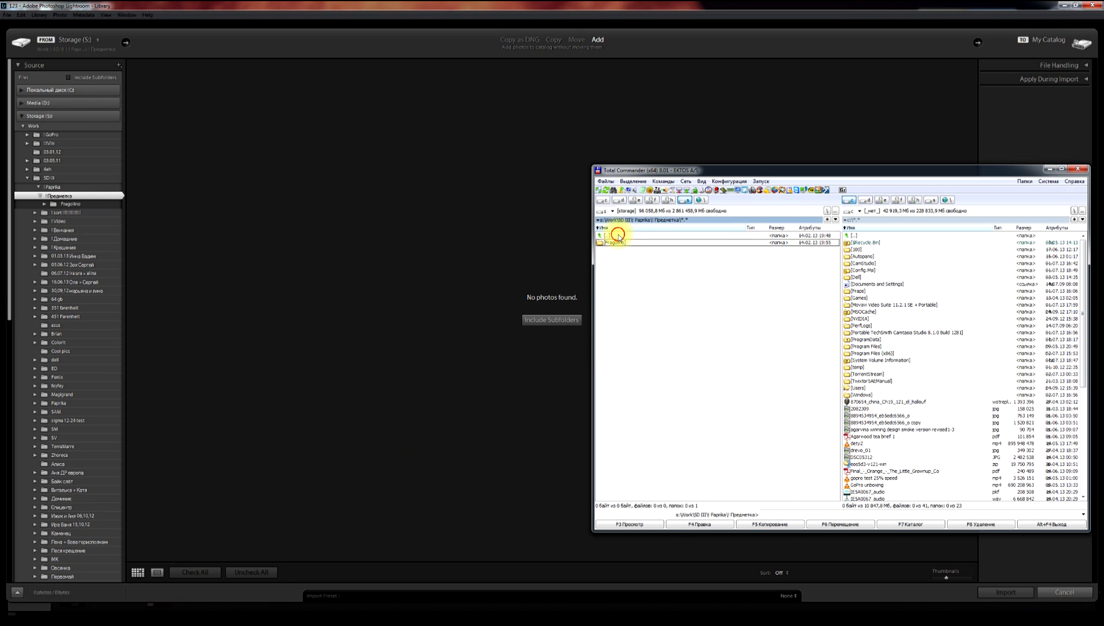
pyautogui.doubleClick(621, 236)
pyautogui.doubleClick(627, 243)
pyautogui.click(503, 214)
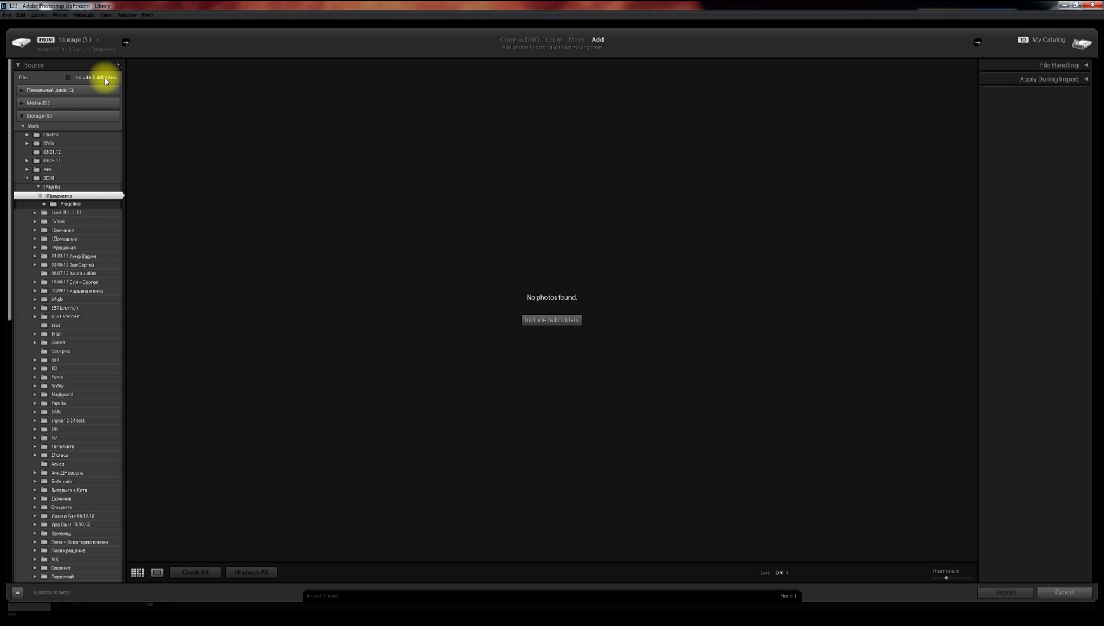
# Turn Include Subfolders on and off for ! Предметка, and select its Fragolino subfolder as the import source.
pyautogui.click(68, 78)
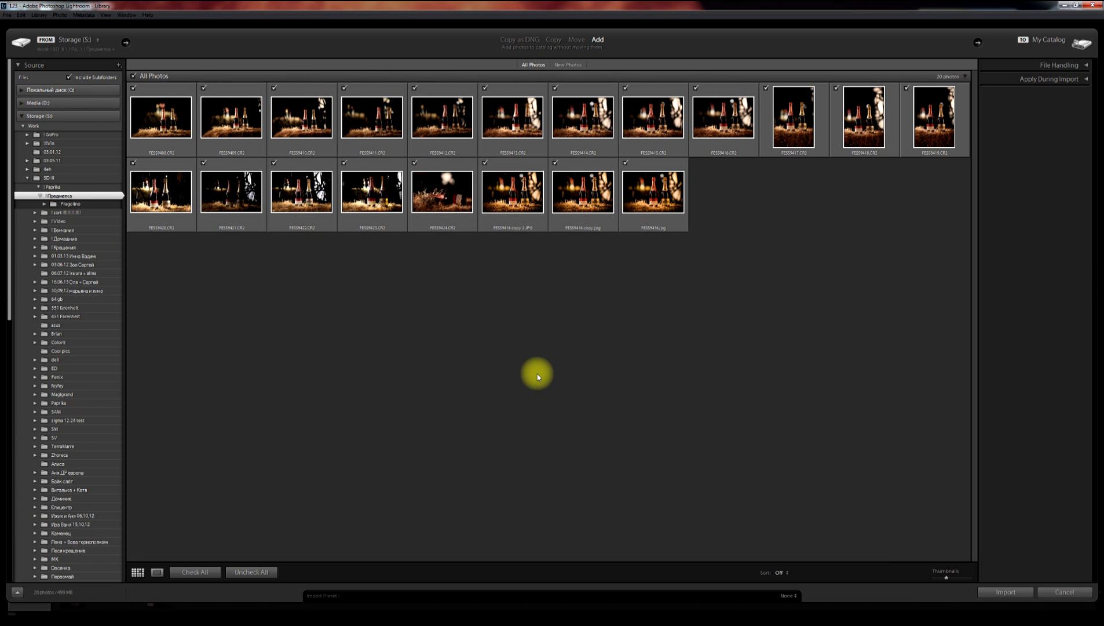
pyautogui.click(69, 77)
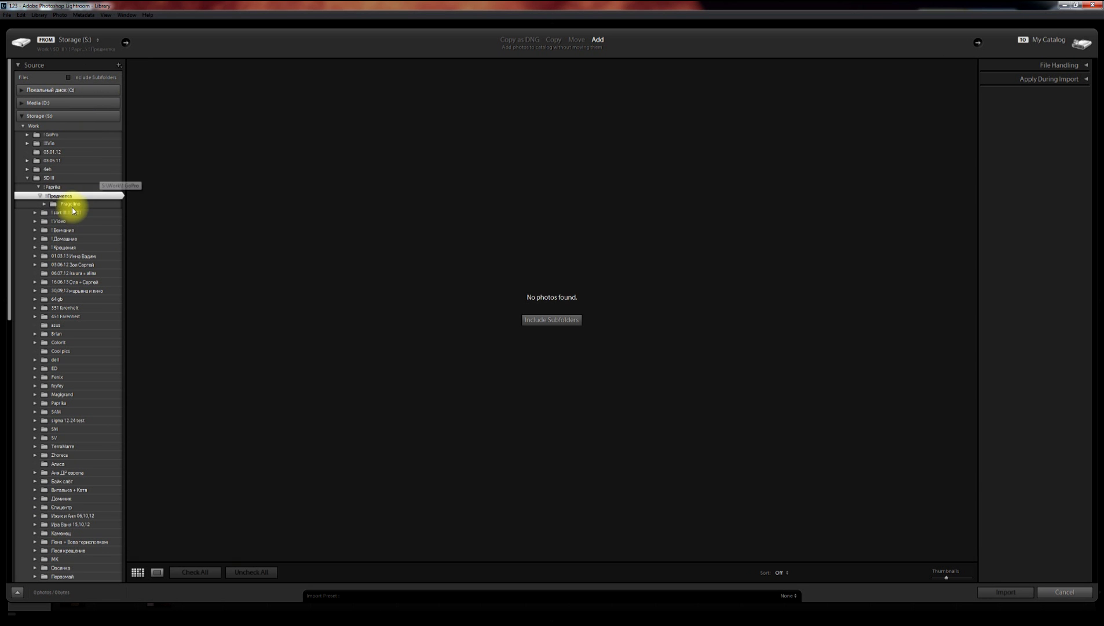
pyautogui.click(76, 206)
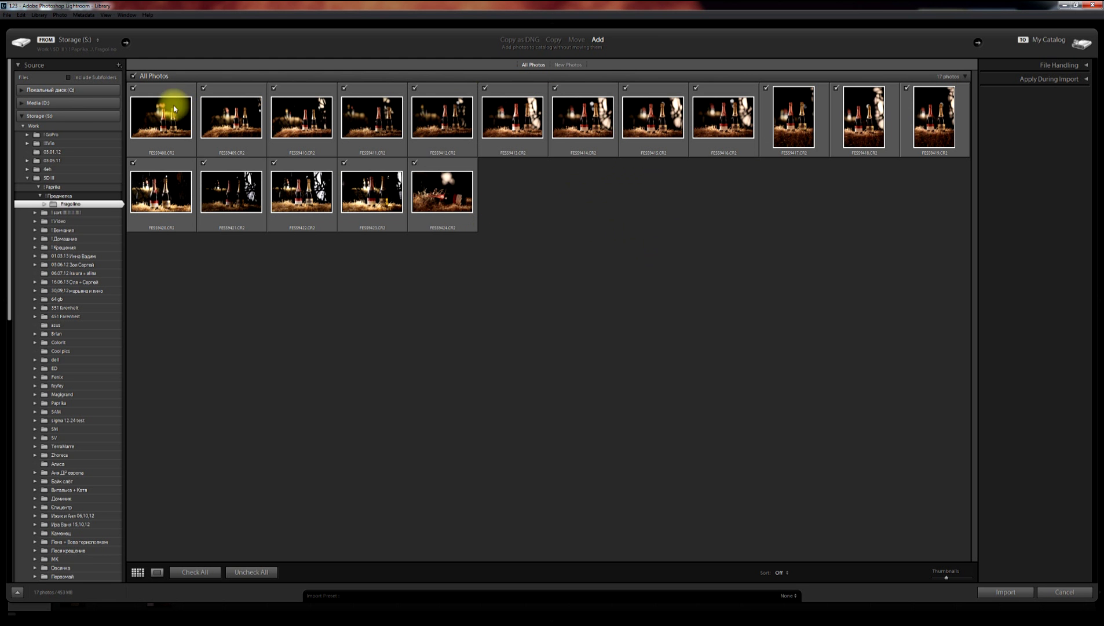
# Uncheck and recheck all Fragolino photos for import several times.
pyautogui.click(134, 77)
pyautogui.click(133, 77)
pyautogui.click(134, 77)
pyautogui.click(134, 77)
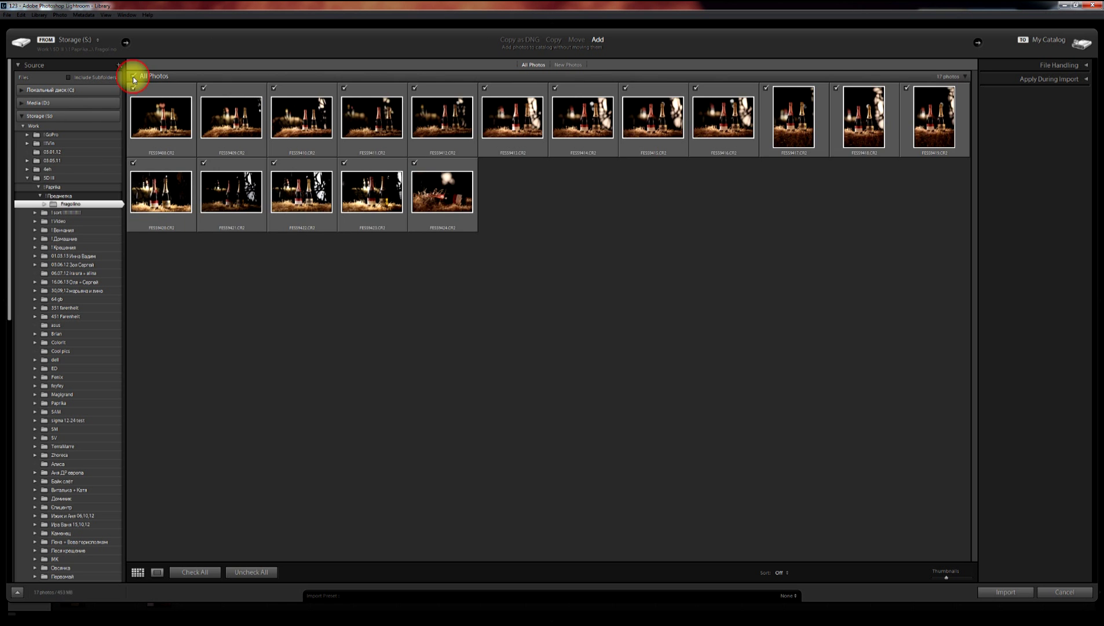
pyautogui.click(133, 77)
pyautogui.click(134, 77)
pyautogui.click(133, 77)
pyautogui.click(133, 77)
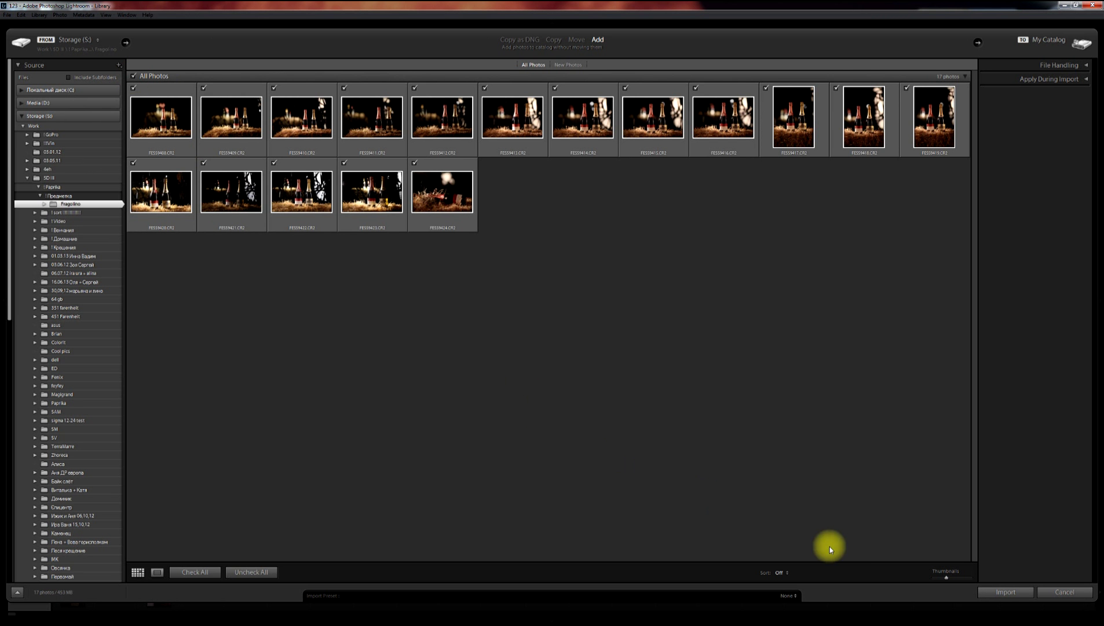
# Shrink the import thumbnails slightly and mark only the third and fifth photos for import.
pyautogui.moveTo(947, 577)
pyautogui.mouseDown()
pyautogui.moveTo(967, 583)
pyautogui.moveTo(944, 579)
pyautogui.mouseUp()
pyautogui.click(134, 77)
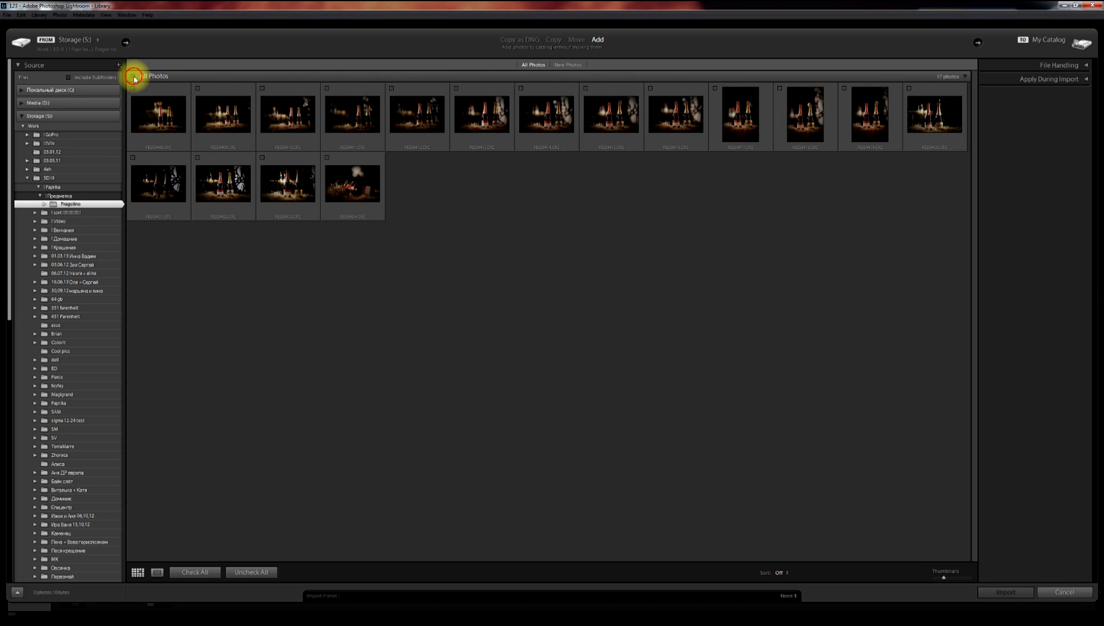
pyautogui.click(262, 88)
pyautogui.click(391, 88)
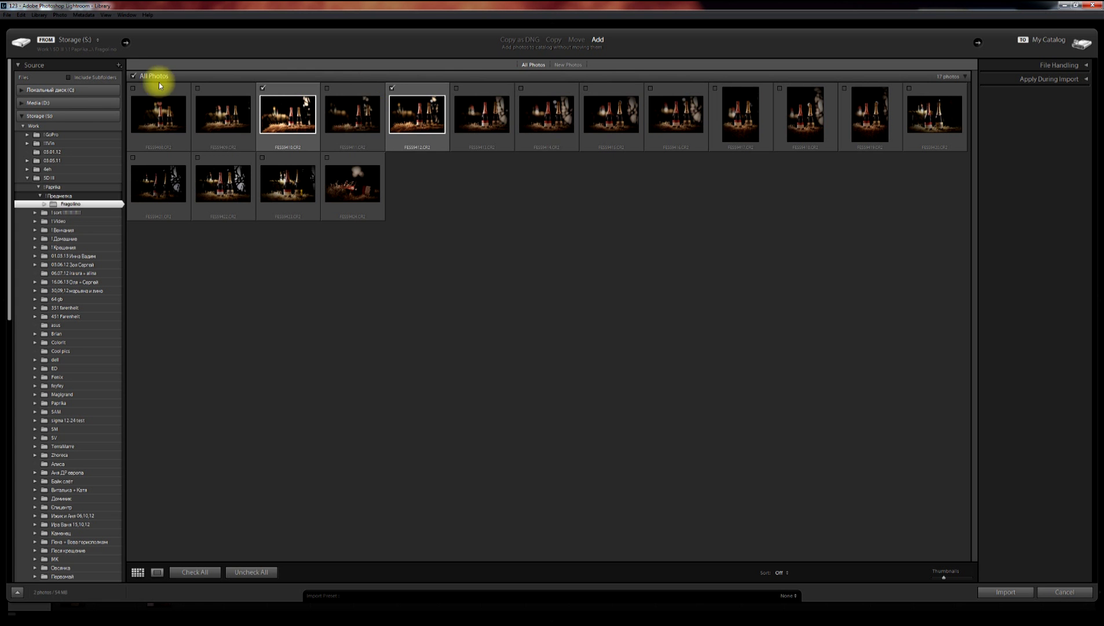
# Mark all Fragolino photos for import except the third and fifth ones.
pyautogui.click(134, 76)
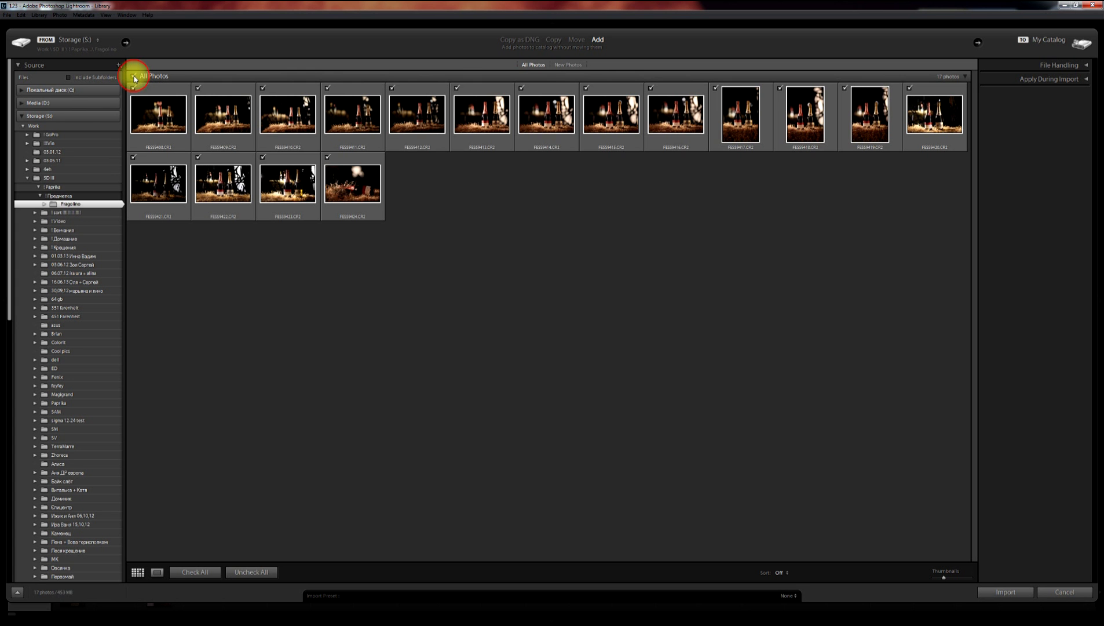
pyautogui.click(263, 88)
pyautogui.click(392, 88)
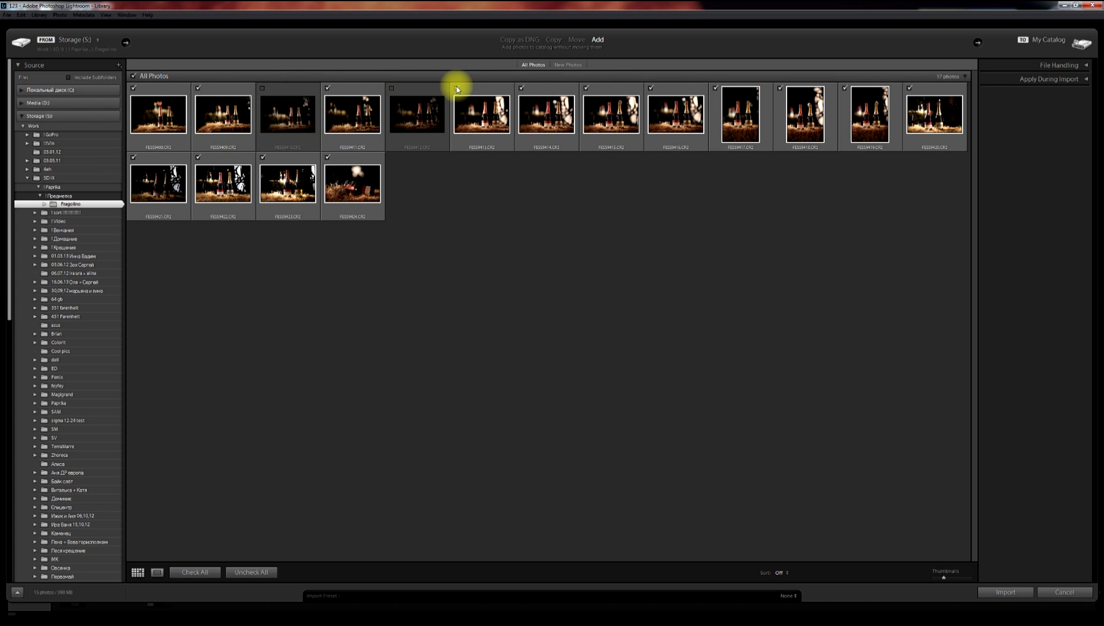
# Clear all import marks, and mark only the third, fifth through eighth, and last three Fragolino photos for import.
pyautogui.click(456, 88)
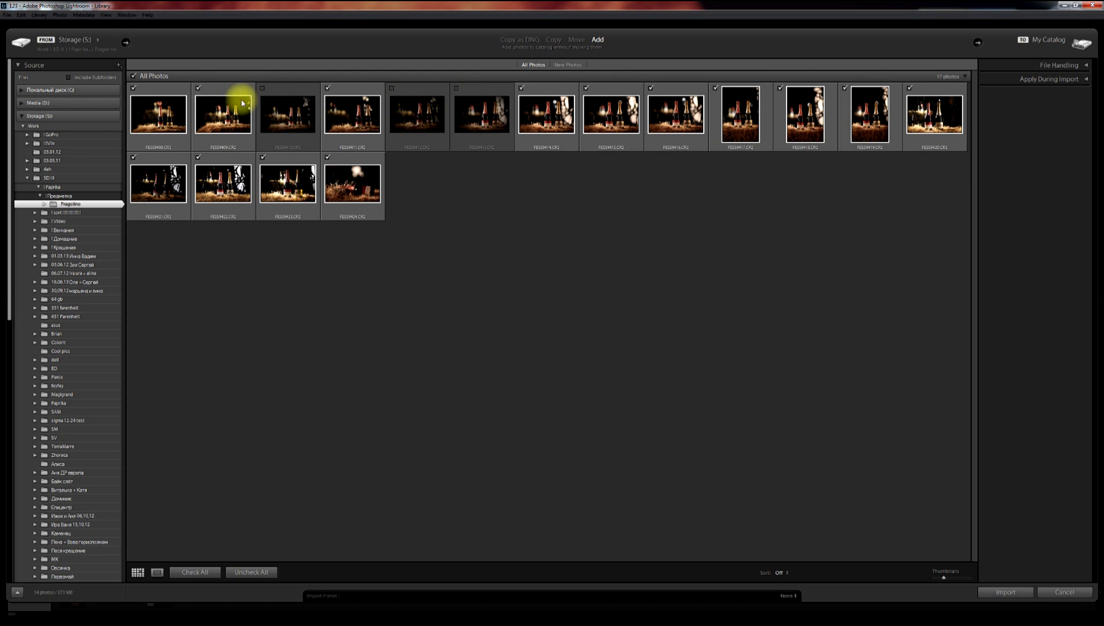
pyautogui.click(134, 75)
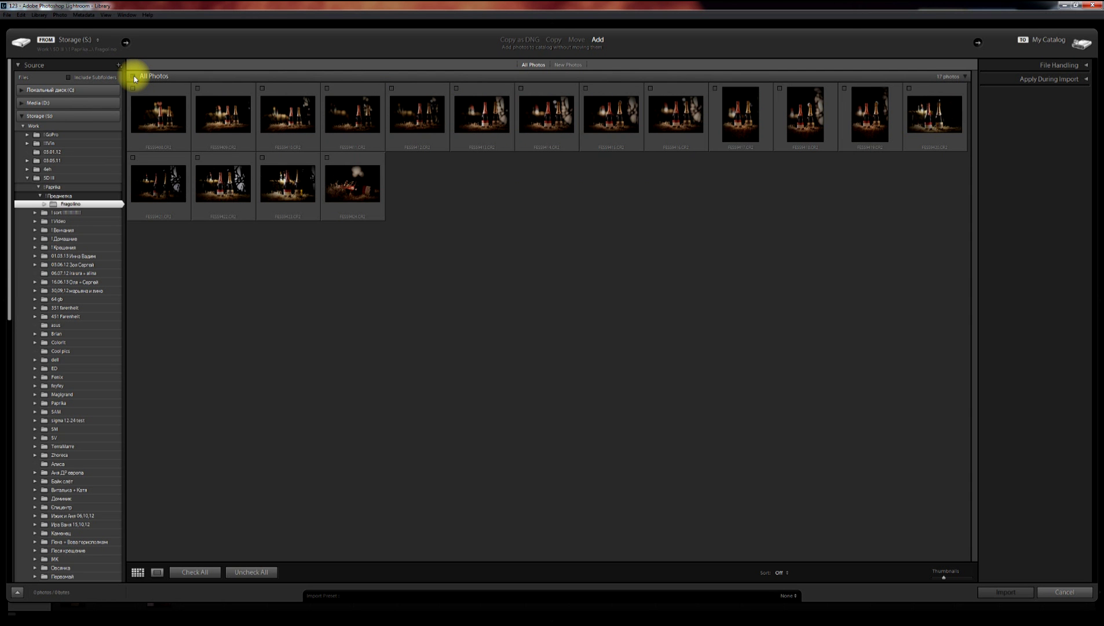
pyautogui.click(288, 118)
pyautogui.click(417, 116)
pyautogui.click(483, 116)
pyautogui.click(547, 125)
pyautogui.click(611, 116)
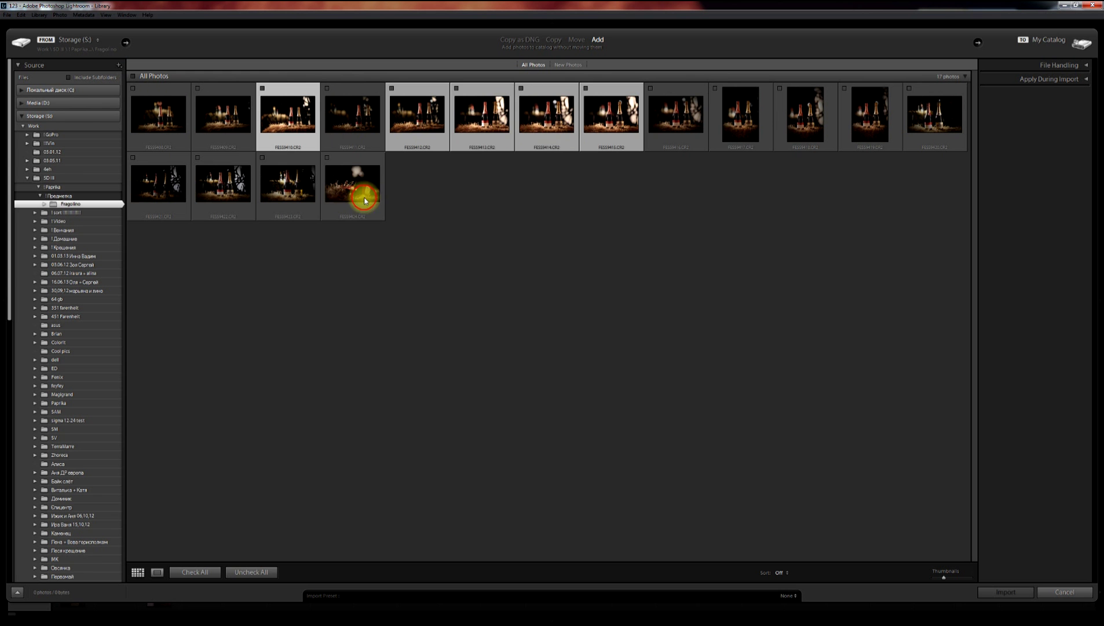
pyautogui.click(365, 197)
pyautogui.click(289, 185)
pyautogui.click(222, 185)
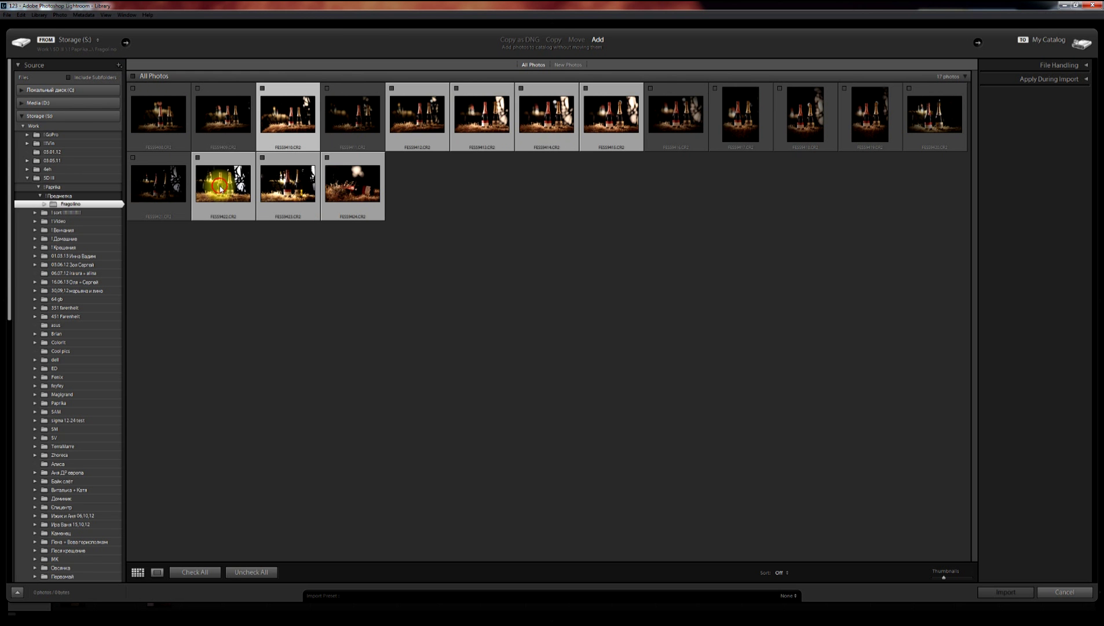
pyautogui.click(326, 157)
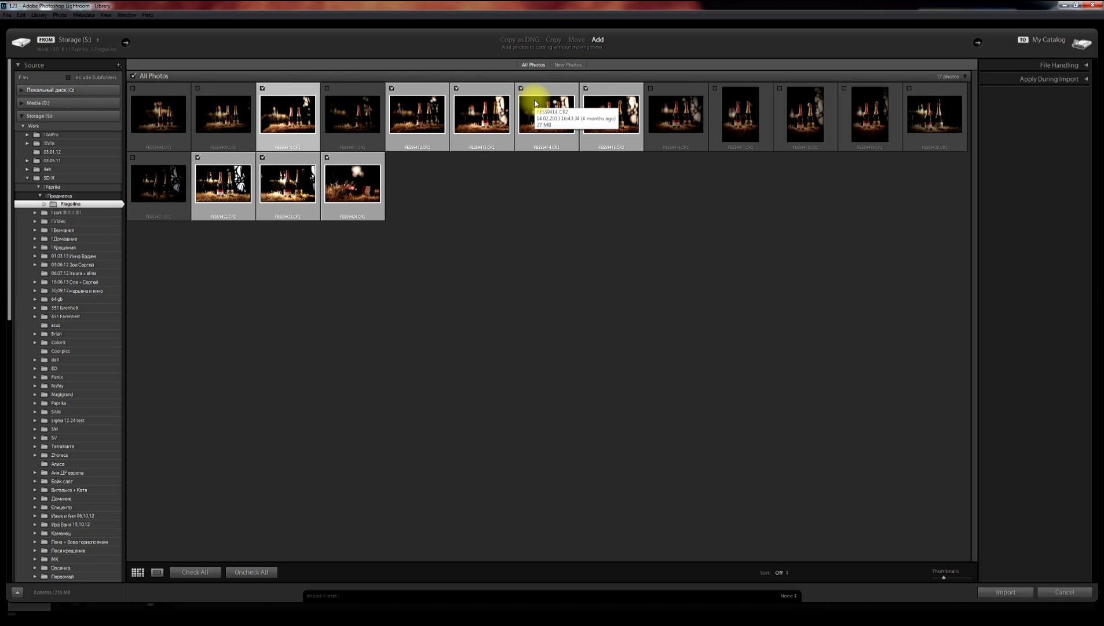
# Mark all photos for import, return to the eight-photo selection, and import those eight photos into the catalog.
pyautogui.click(133, 76)
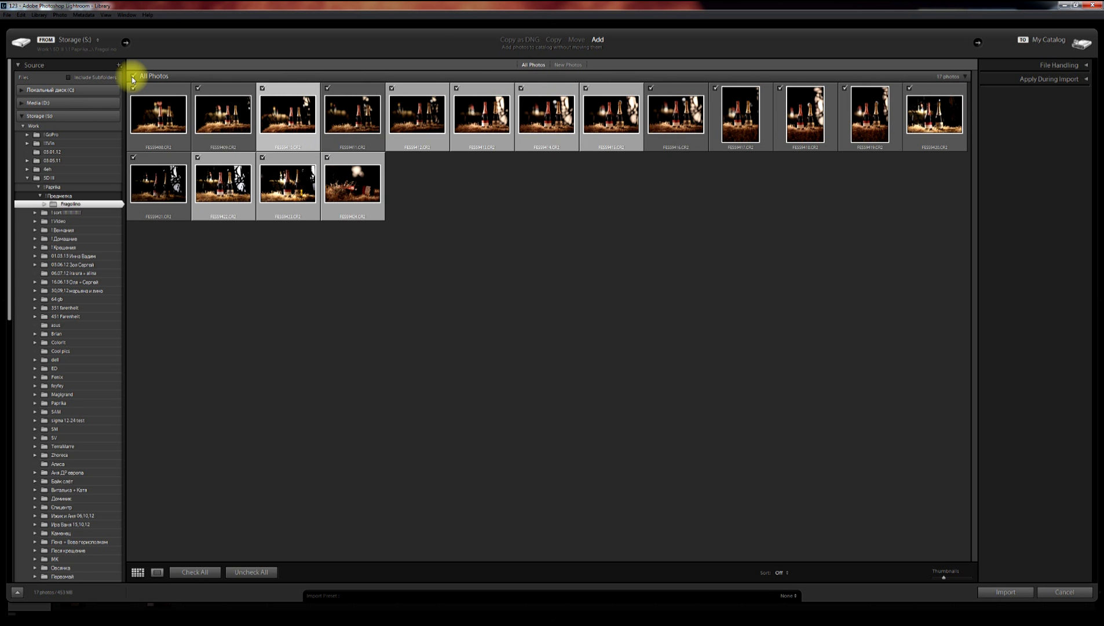
pyautogui.click(133, 78)
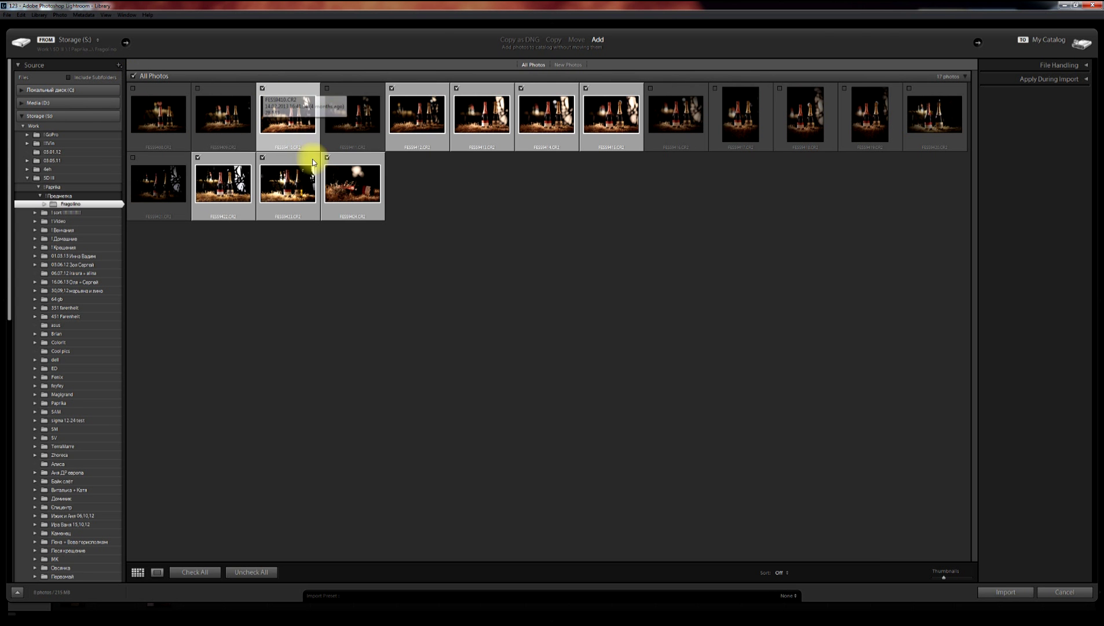
pyautogui.click(1006, 592)
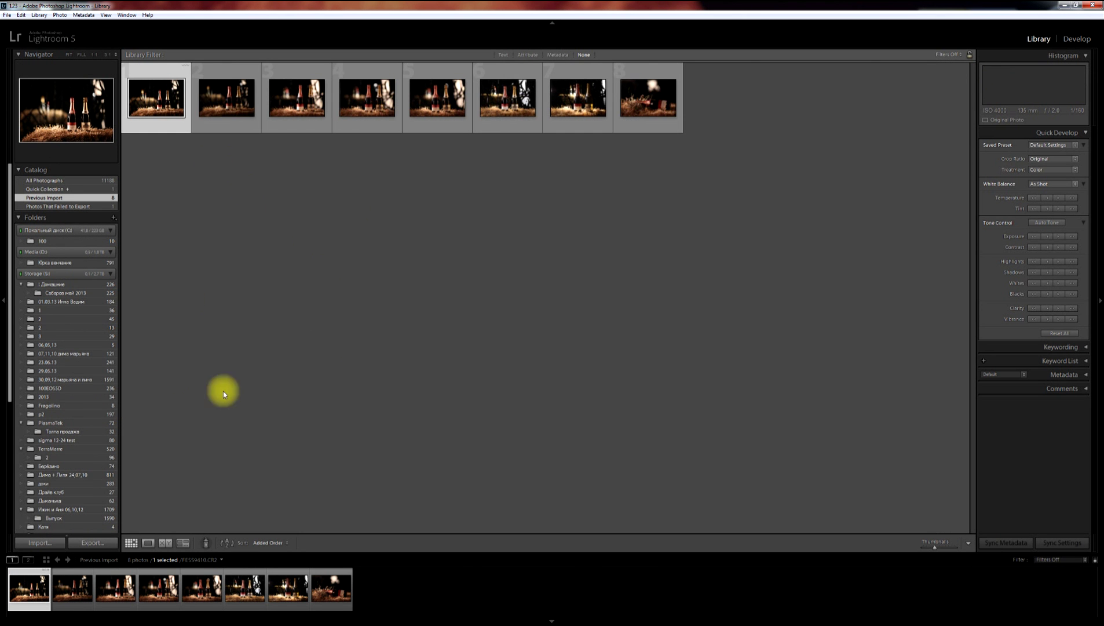
# View the first imported photo in the Develop module and return to the Library module.
pyautogui.click(1073, 41)
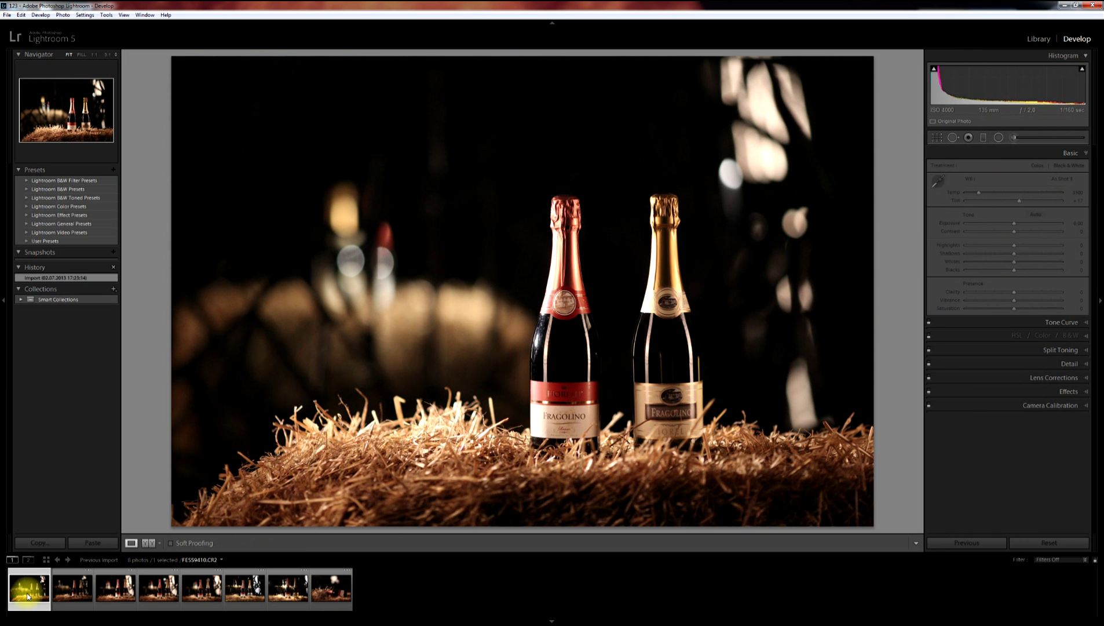
pyautogui.click(28, 596)
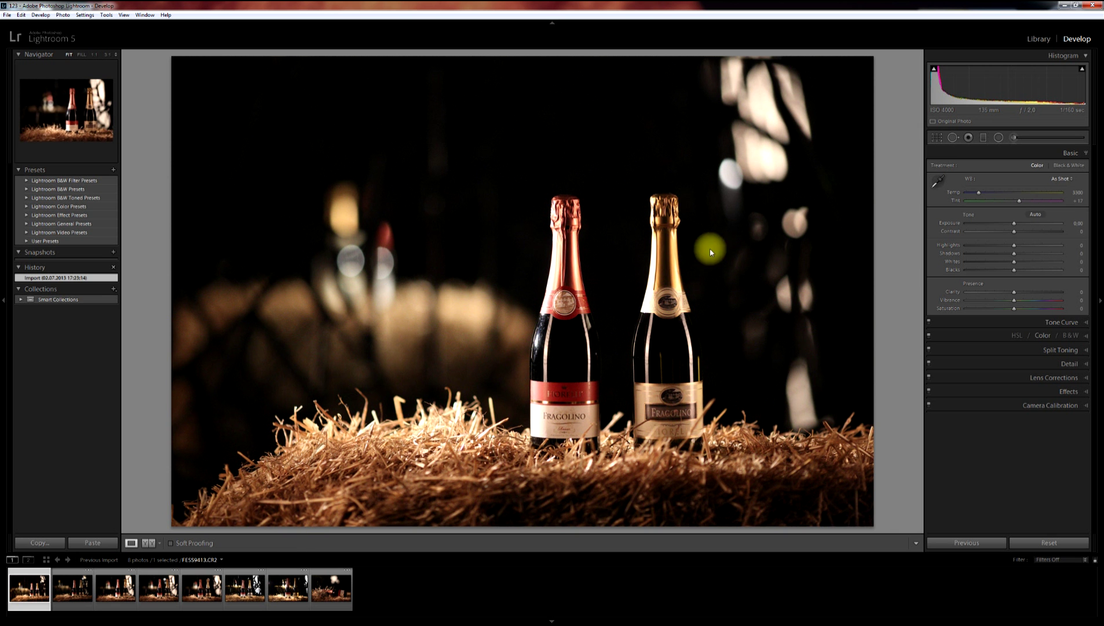
pyautogui.click(1040, 39)
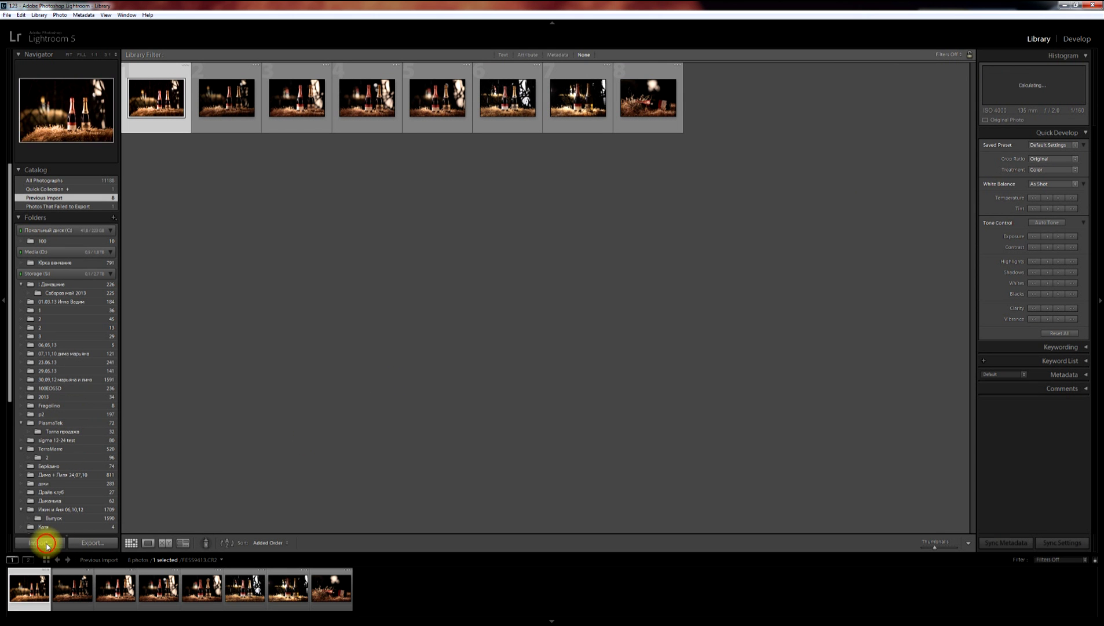
# Start another import from the Fragolino folder and add its remaining nine photos to the catalog.
pyautogui.hotkey('ctrl', 'shift', 'i')
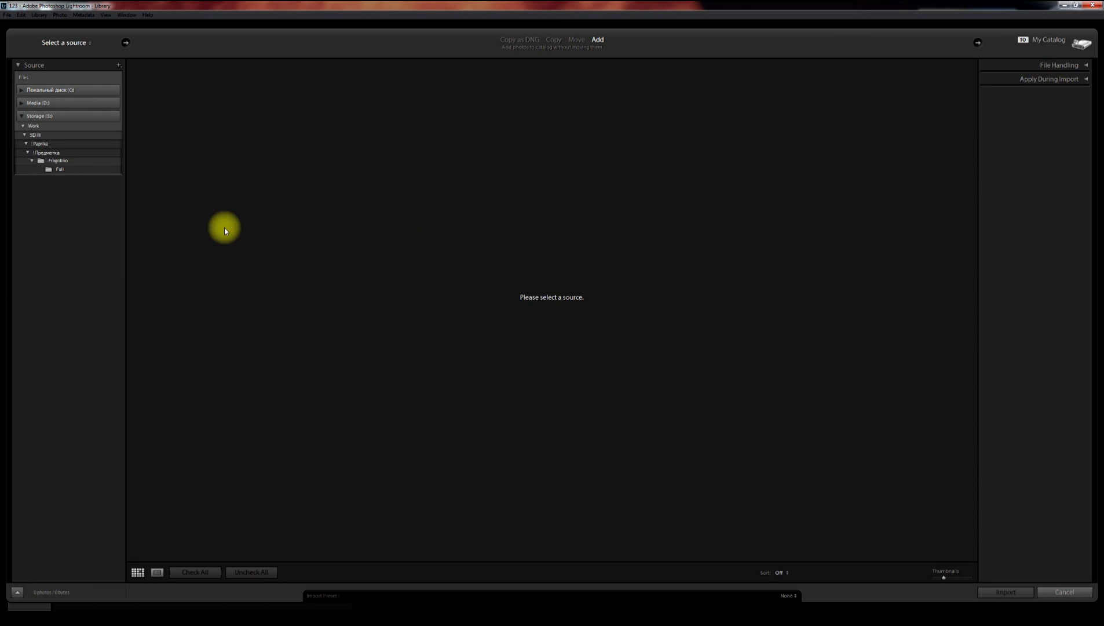
pyautogui.click(59, 164)
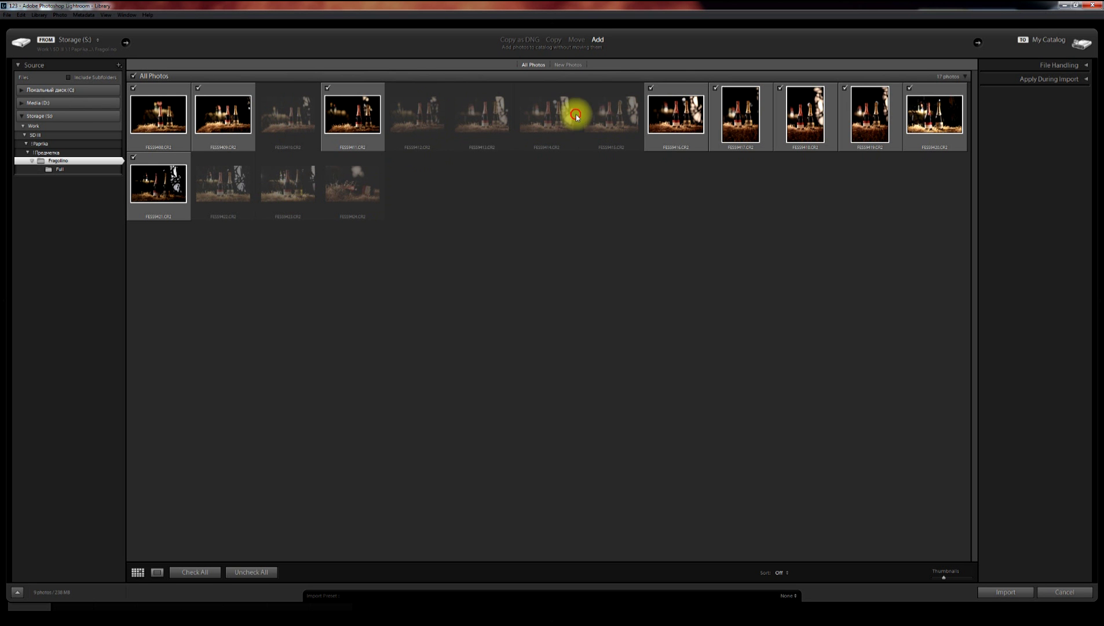
pyautogui.click(429, 128)
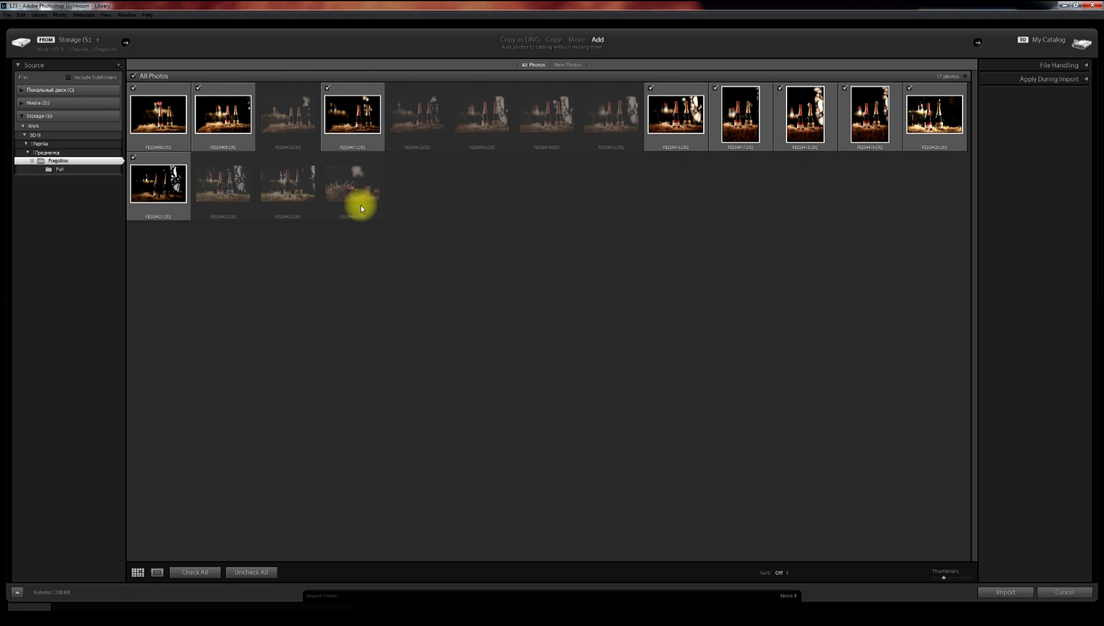
pyautogui.moveTo(365, 209)
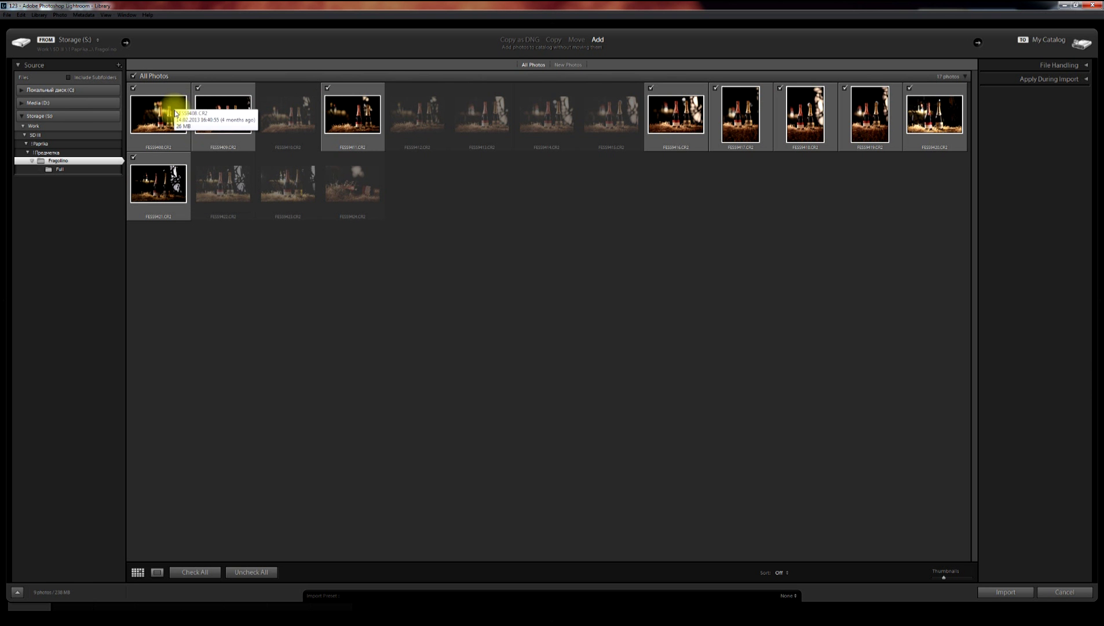
pyautogui.click(997, 594)
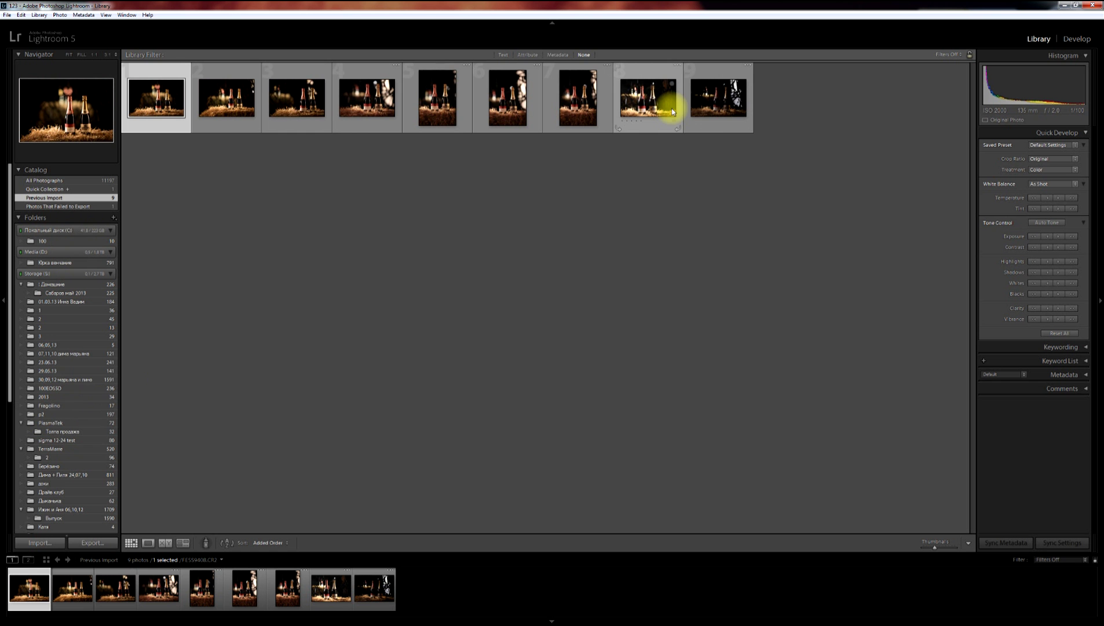
# View the Fragolino folder in the catalog, deselect its photos, and switch between it and the p2 folder.
pyautogui.click(56, 407)
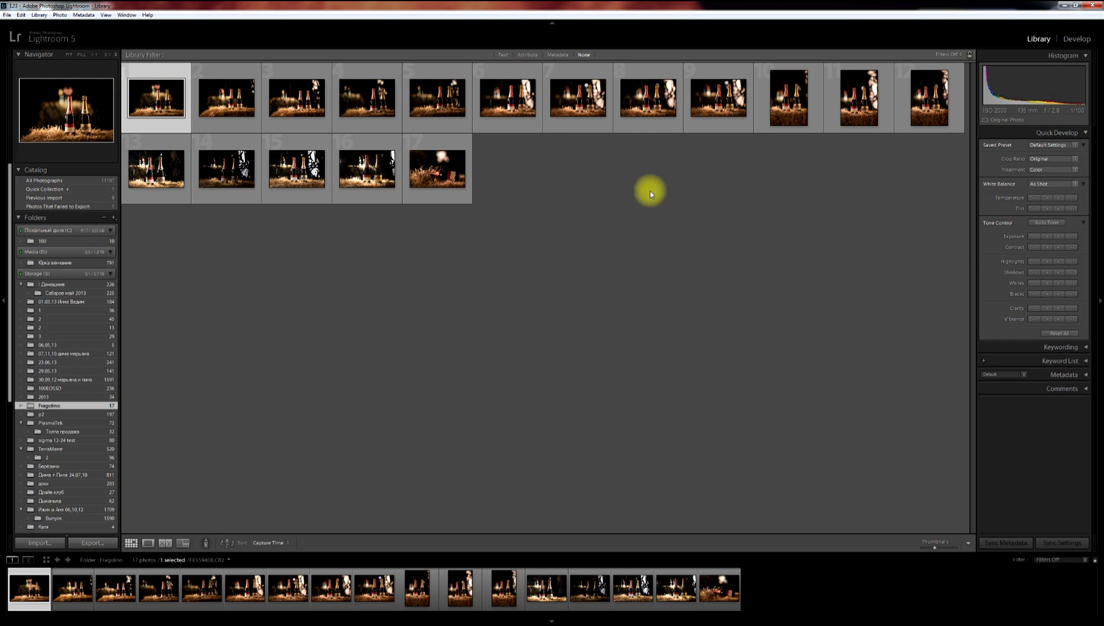
pyautogui.click(377, 293)
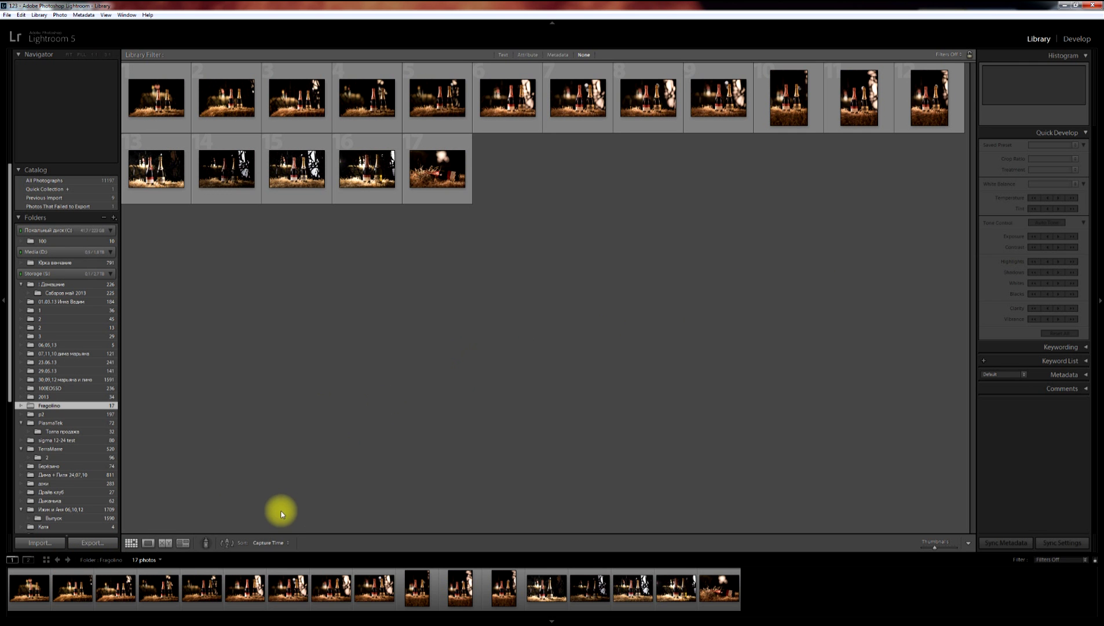
pyautogui.click(51, 415)
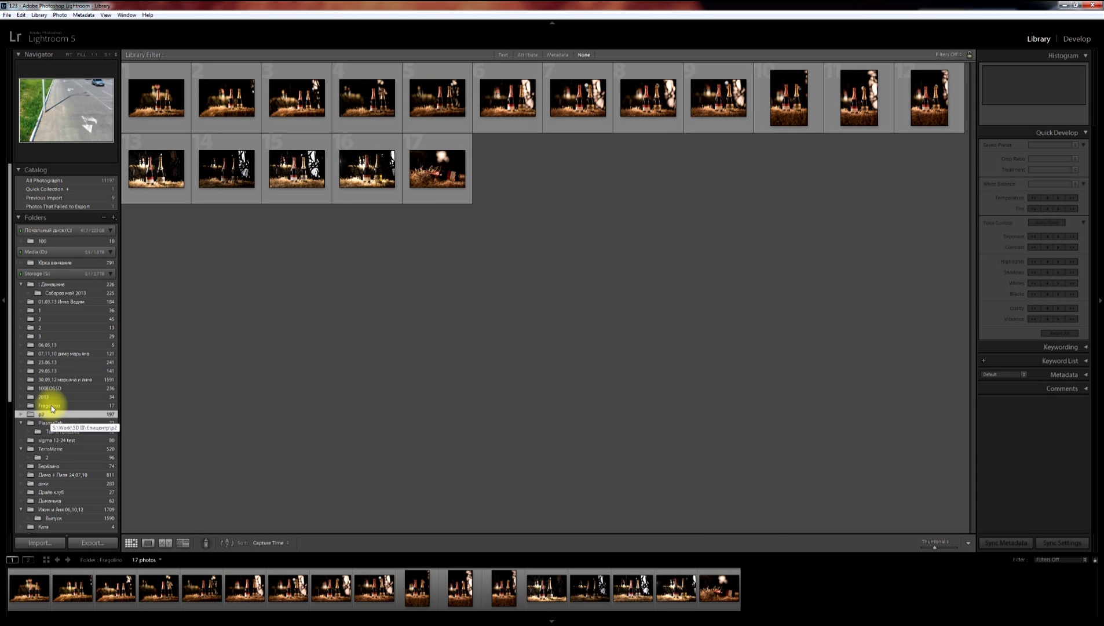
pyautogui.click(51, 404)
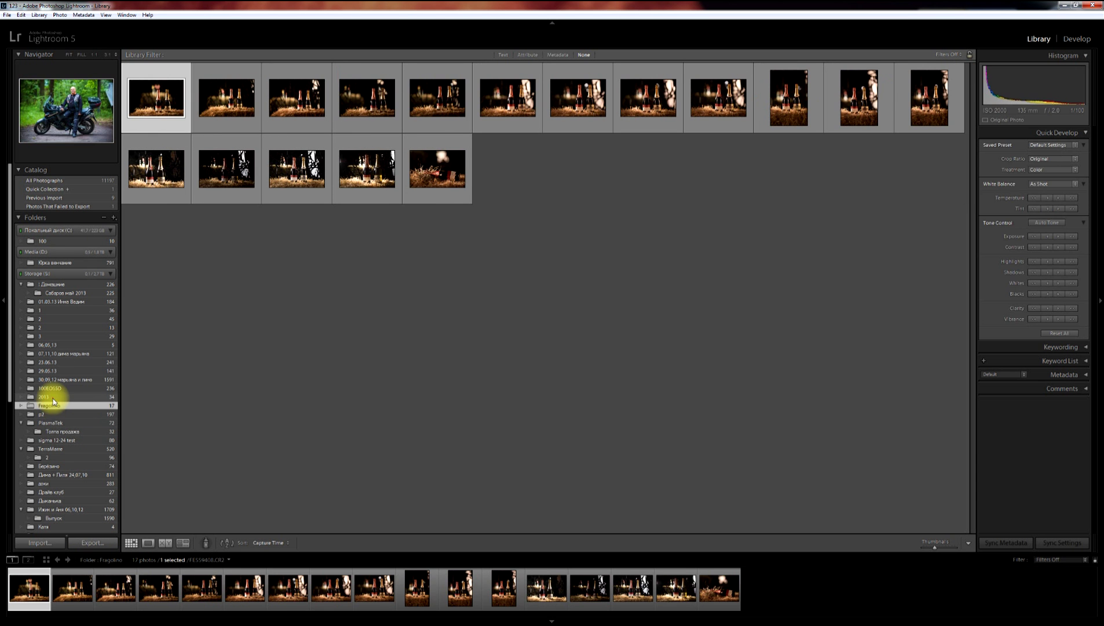
pyautogui.click(51, 414)
pyautogui.click(51, 405)
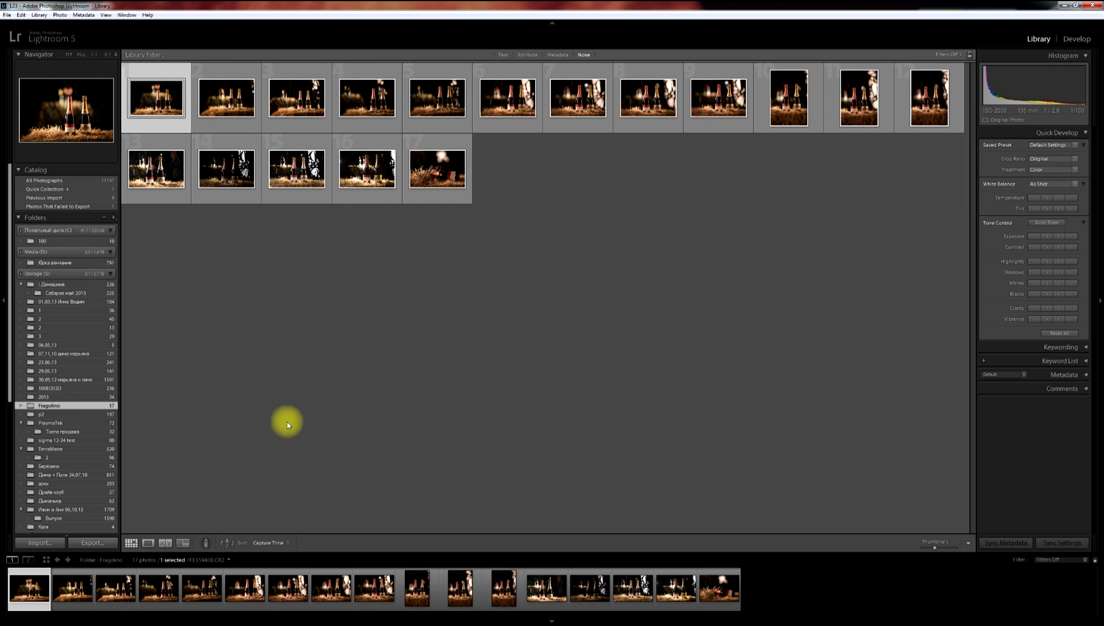
# Go back and forward through the recently viewed folders, ending on Fragolino with no photo selected.
pyautogui.click(57, 560)
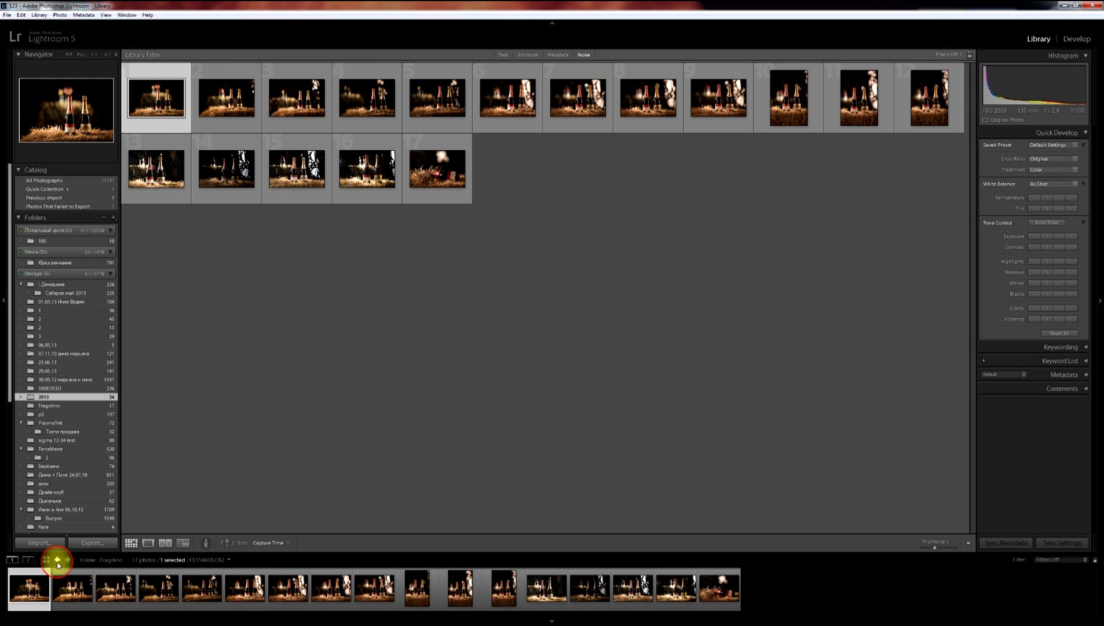
pyautogui.click(58, 560)
pyautogui.click(57, 560)
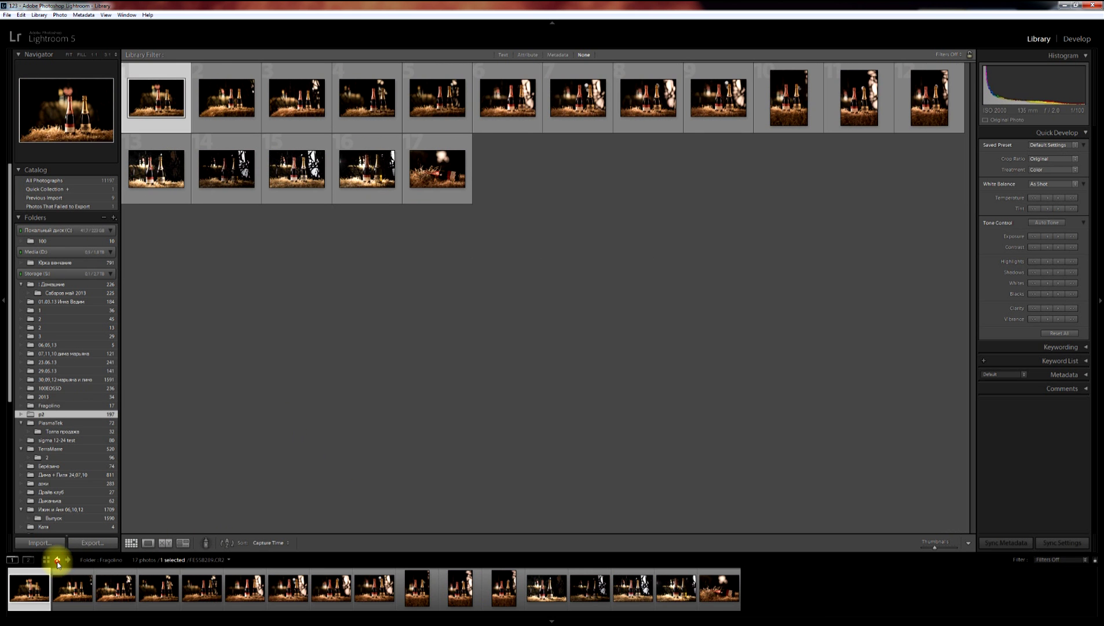
pyautogui.click(57, 560)
pyautogui.click(58, 560)
pyautogui.click(68, 560)
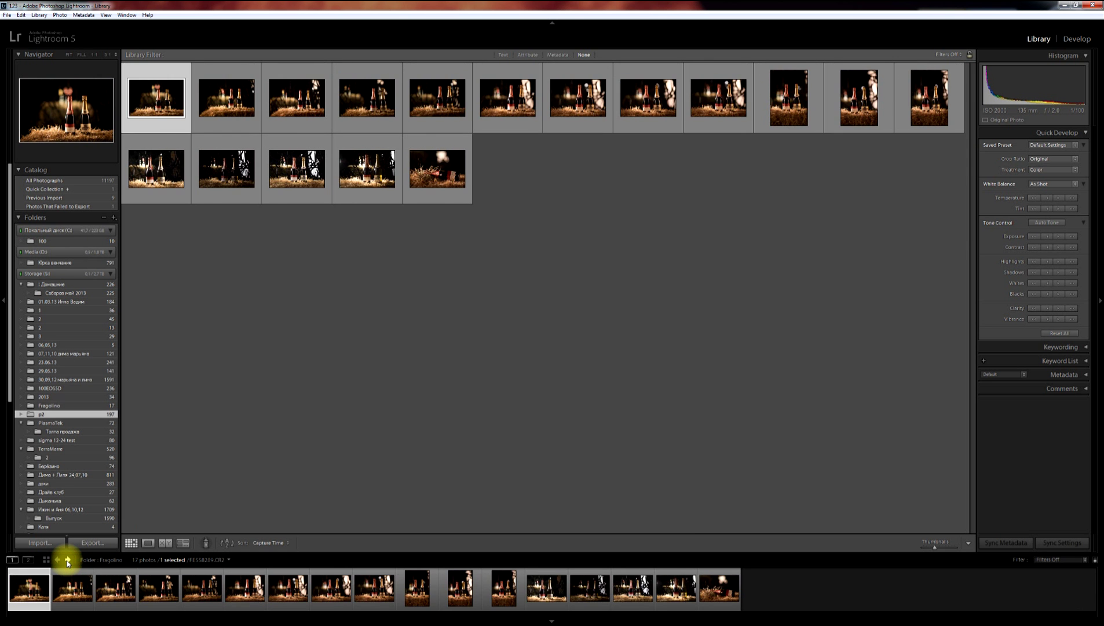
pyautogui.click(68, 560)
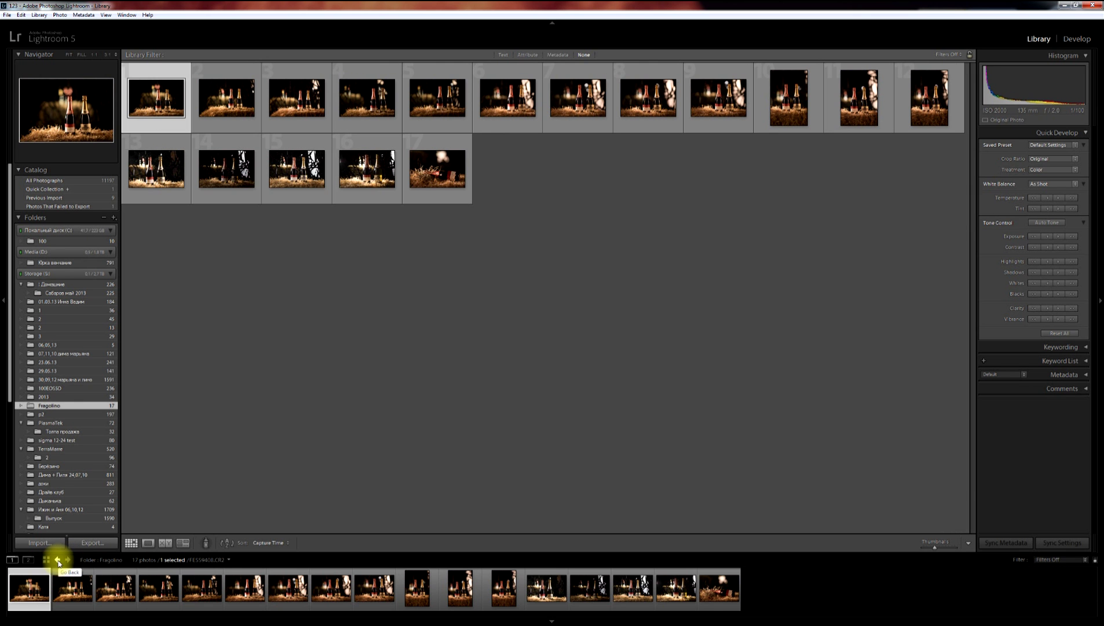
pyautogui.click(204, 394)
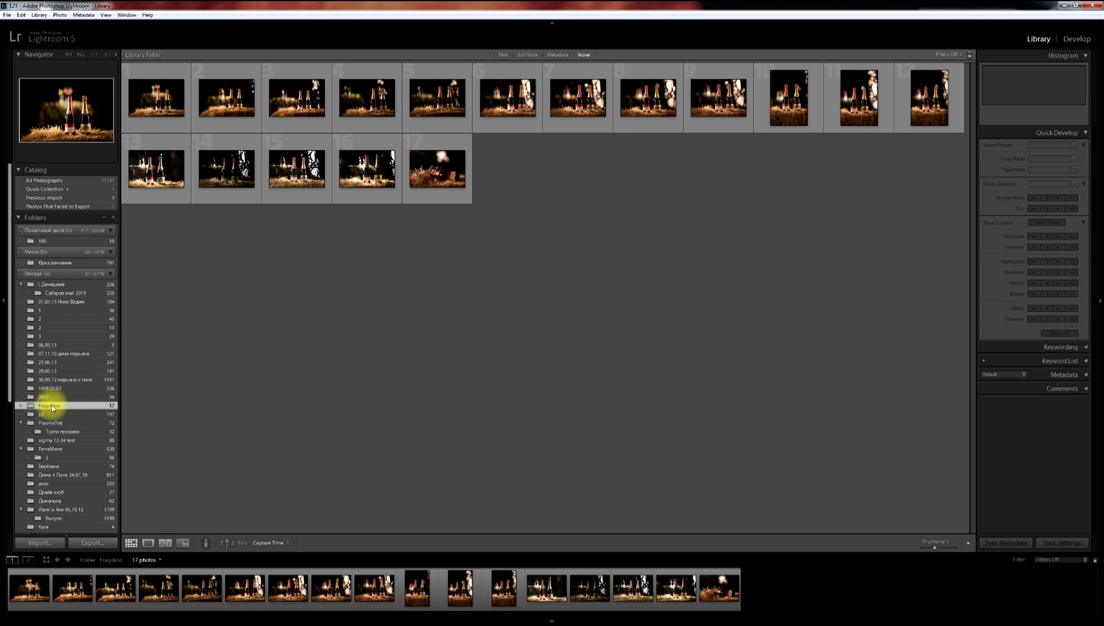
# Show the Fragolino folder and the eighth photo's file in Windows Explorer, closing the Explorer window each time.
pyautogui.rightClick(51, 407)
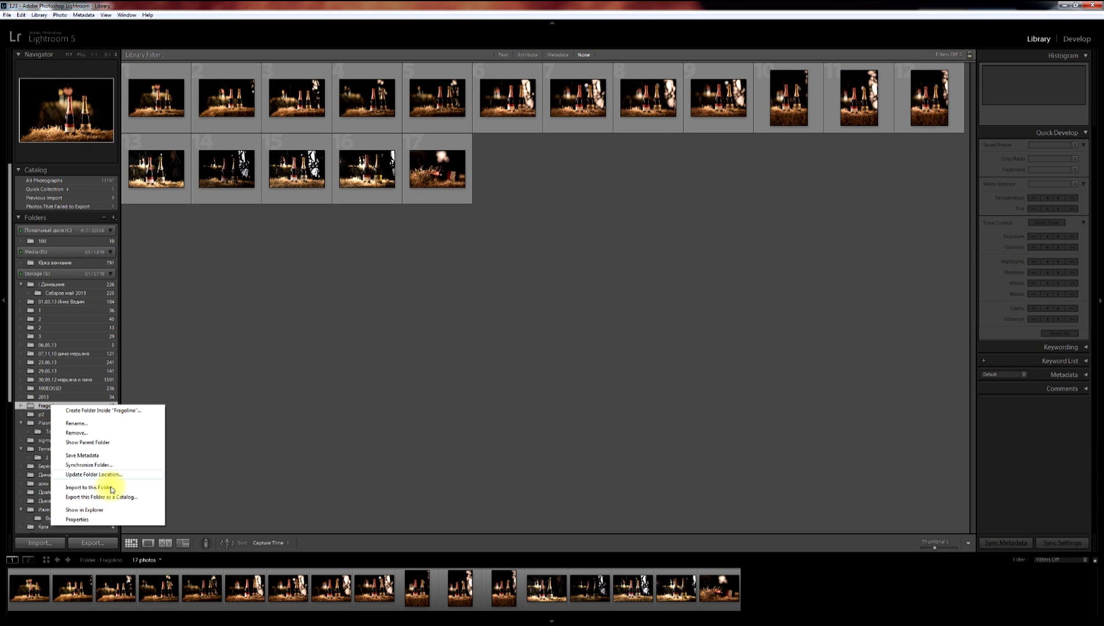
pyautogui.click(97, 511)
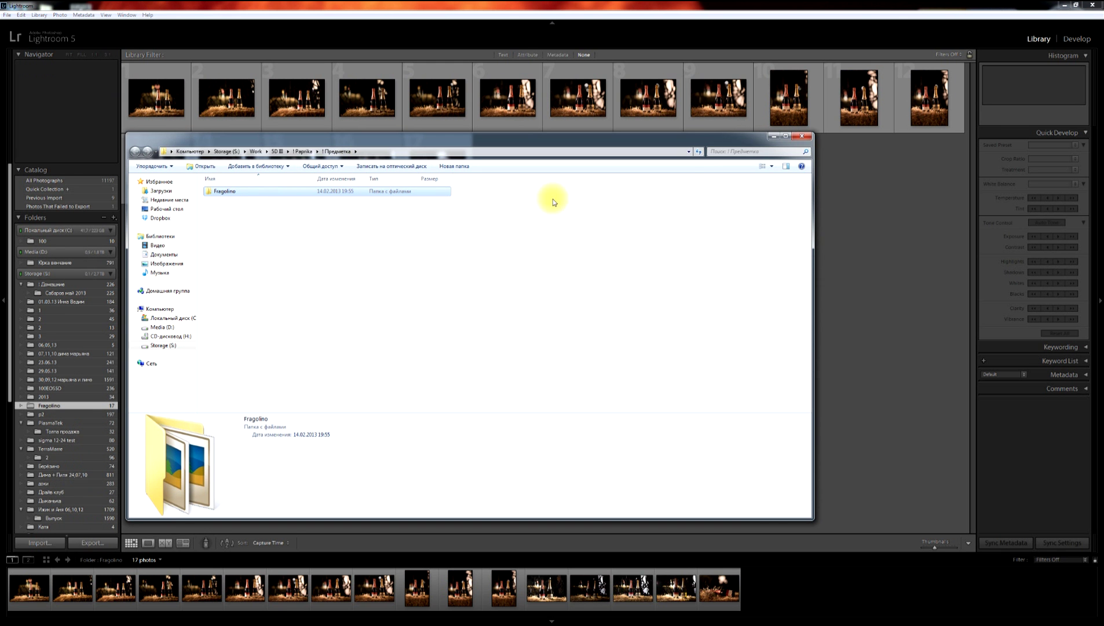
pyautogui.click(809, 141)
pyautogui.rightClick(329, 593)
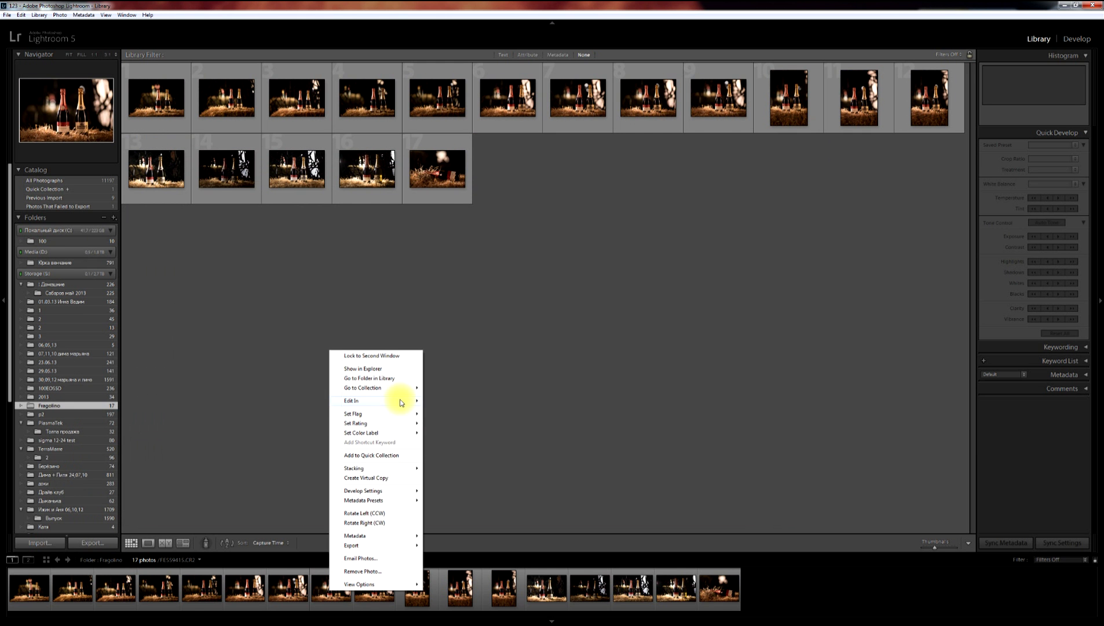
pyautogui.click(378, 369)
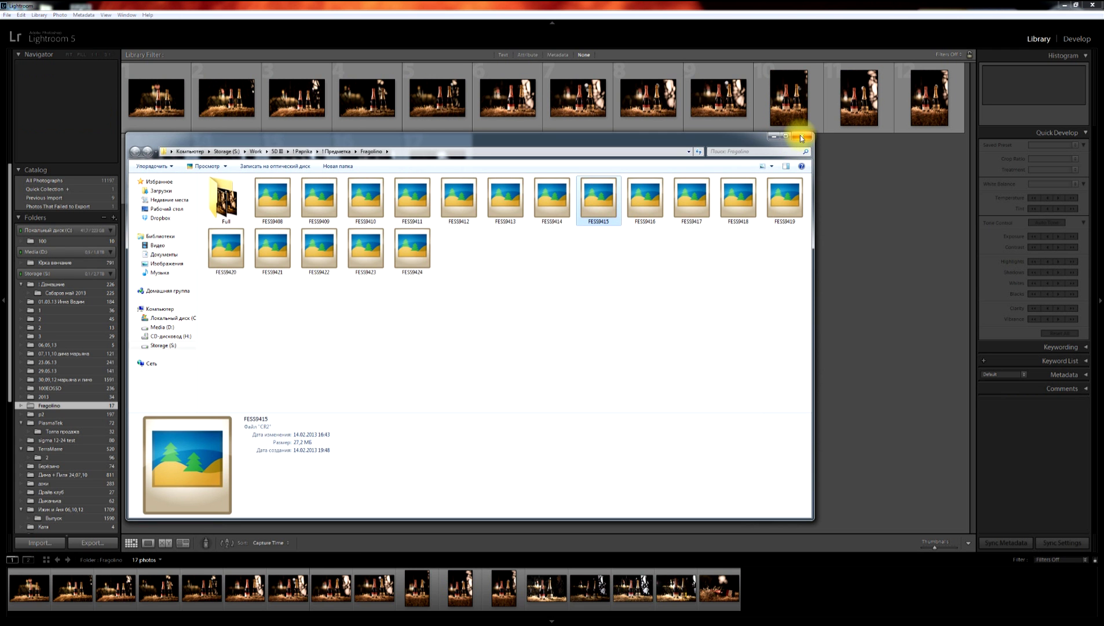
pyautogui.click(802, 138)
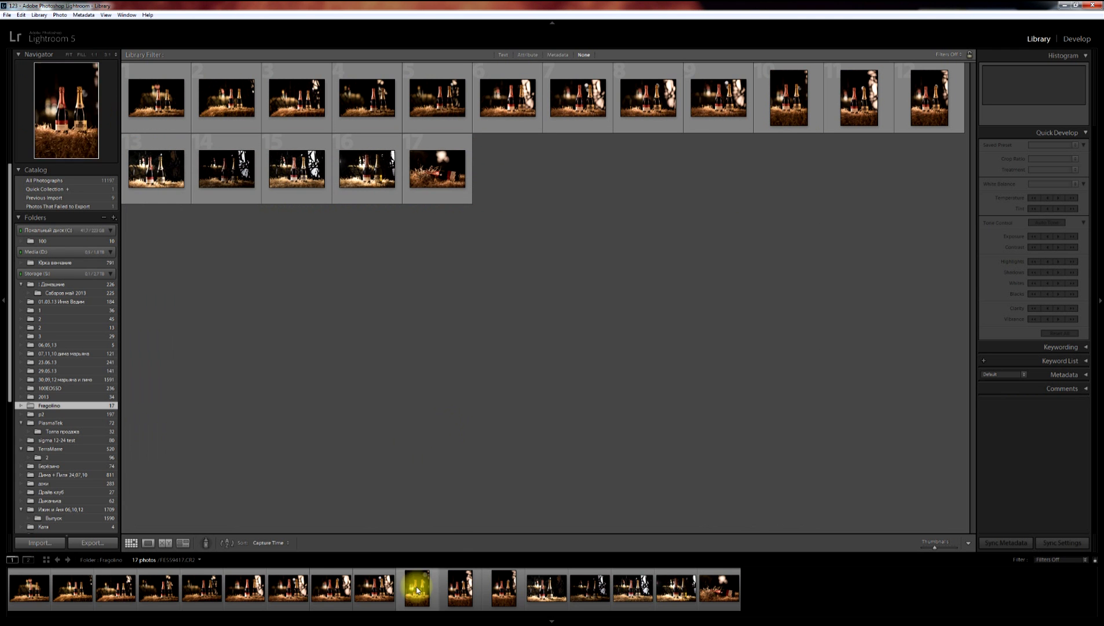
# Rotate the ninth Fragolino photo counter-clockwise and turn it back clockwise.
pyautogui.rightClick(369, 591)
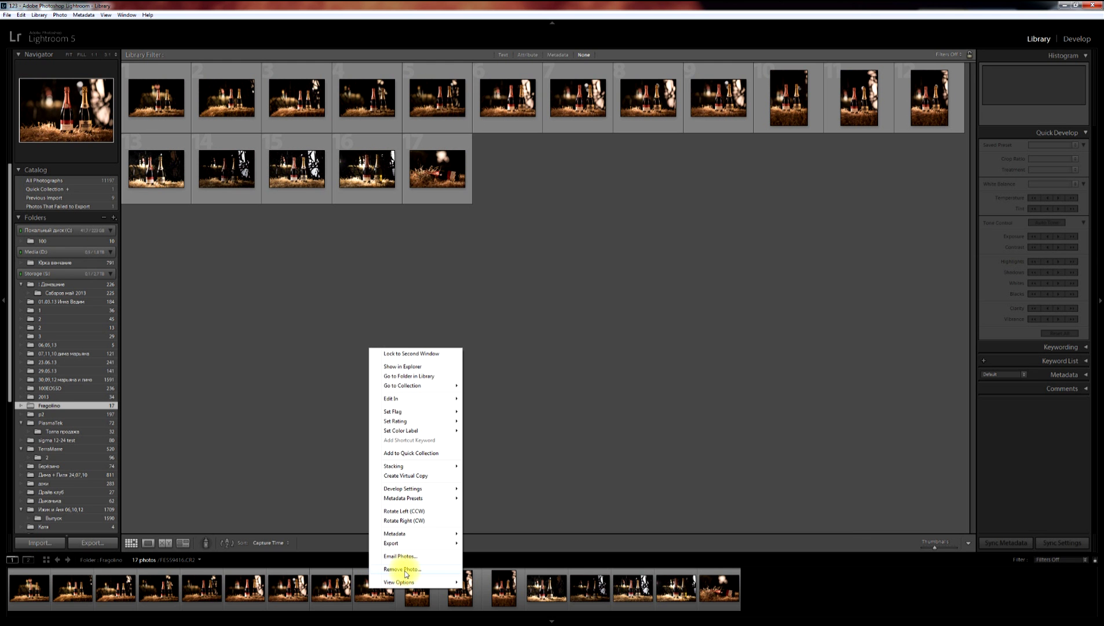
pyautogui.click(413, 511)
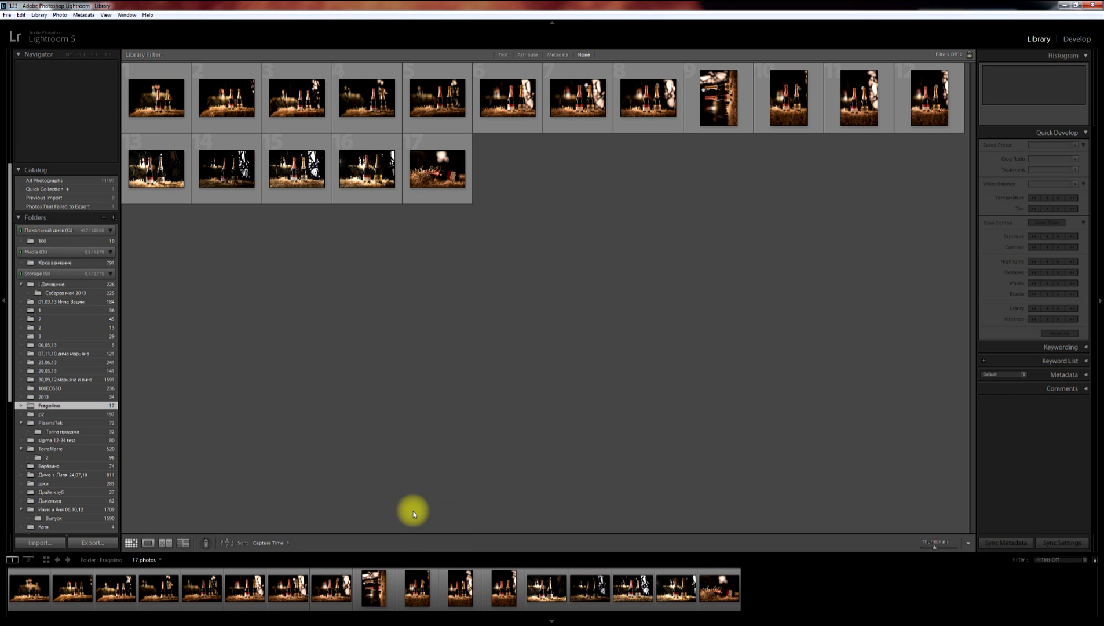
pyautogui.rightClick(375, 591)
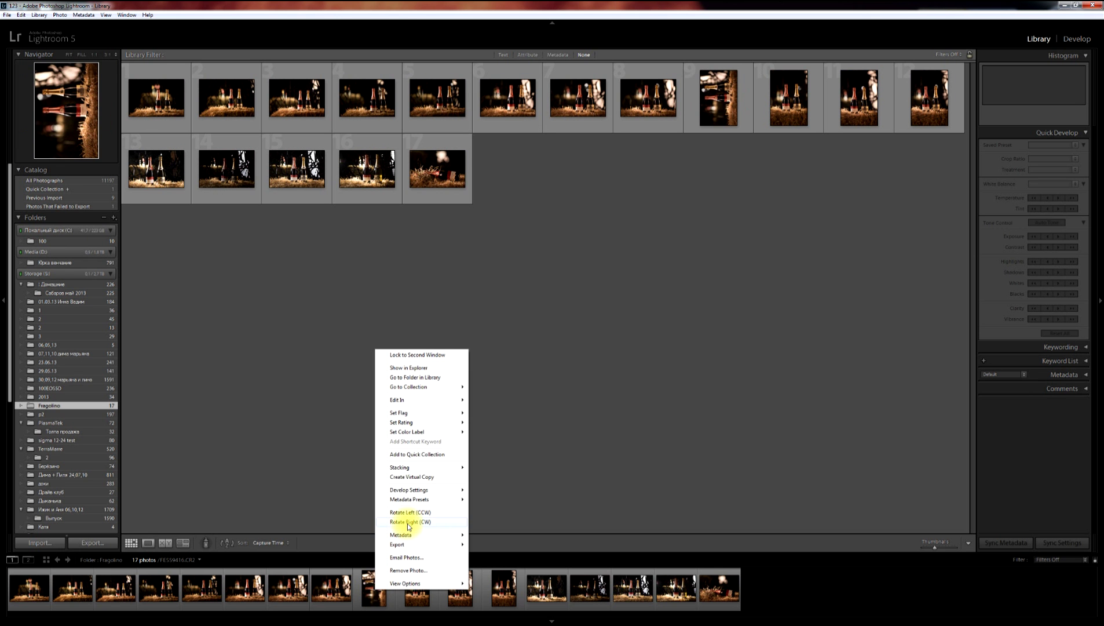
pyautogui.click(408, 522)
# Rotate the ninth Fragolino photo right and left once more, ending in its original landscape orientation.
pyautogui.rightClick(375, 588)
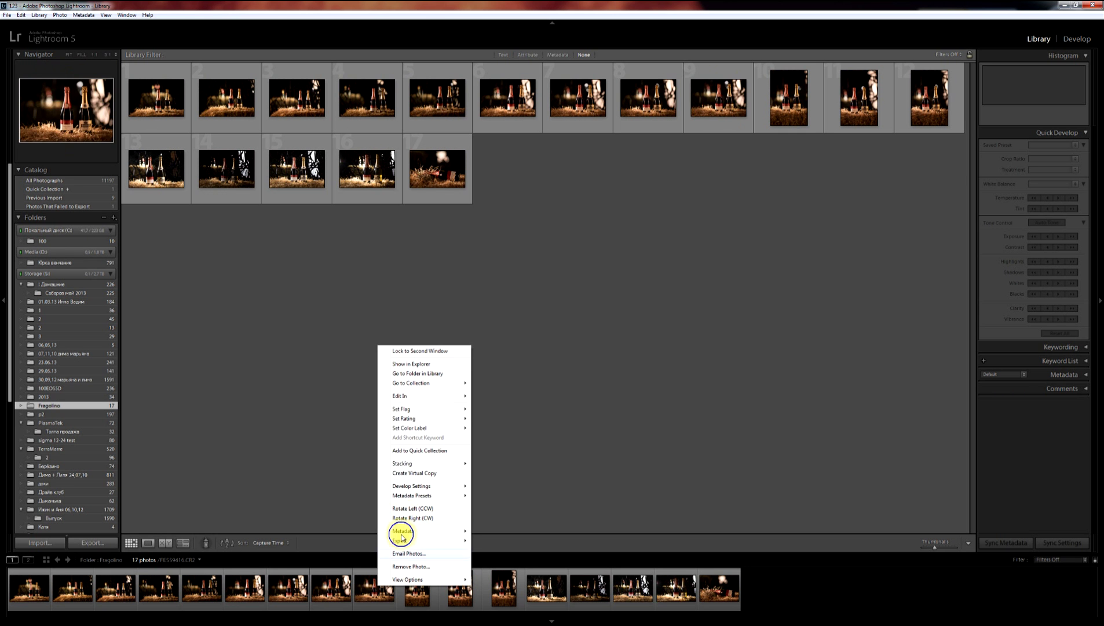
pyautogui.click(407, 519)
pyautogui.rightClick(376, 587)
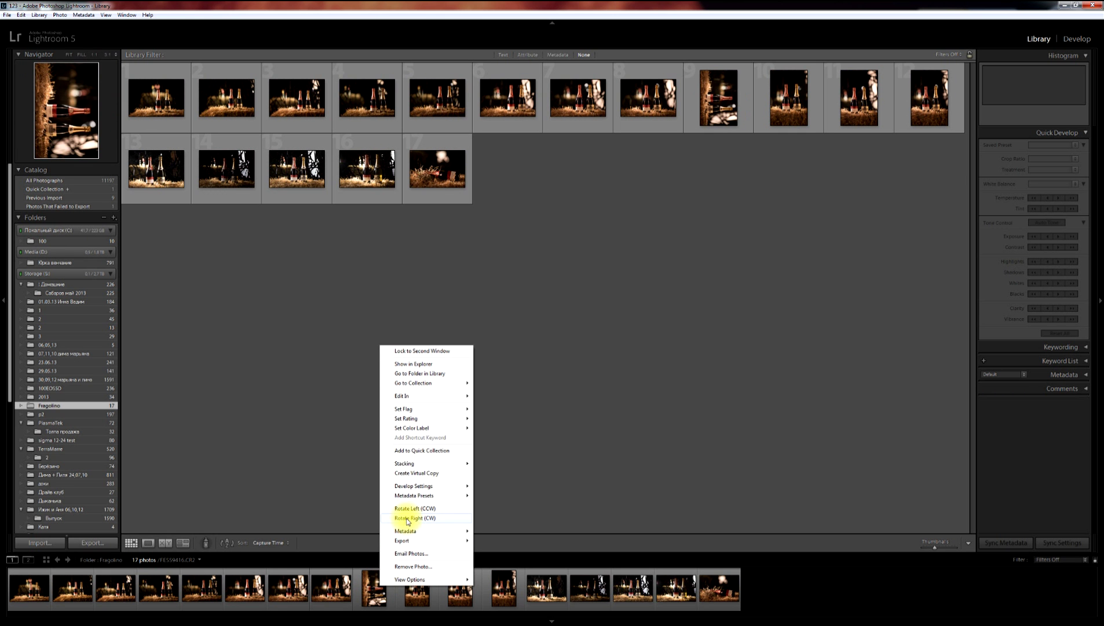
pyautogui.click(411, 509)
# Call up the Remove Photo prompt for the ninth and then the tenth Fragolino photo, cancelling it each time.
pyautogui.rightClick(376, 585)
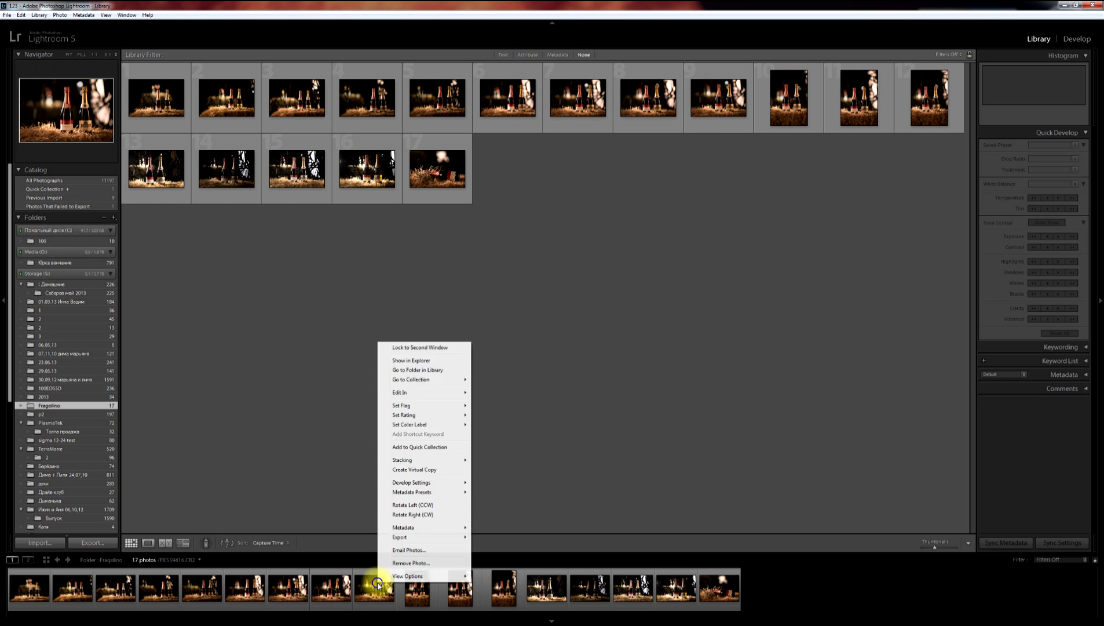
pyautogui.click(407, 565)
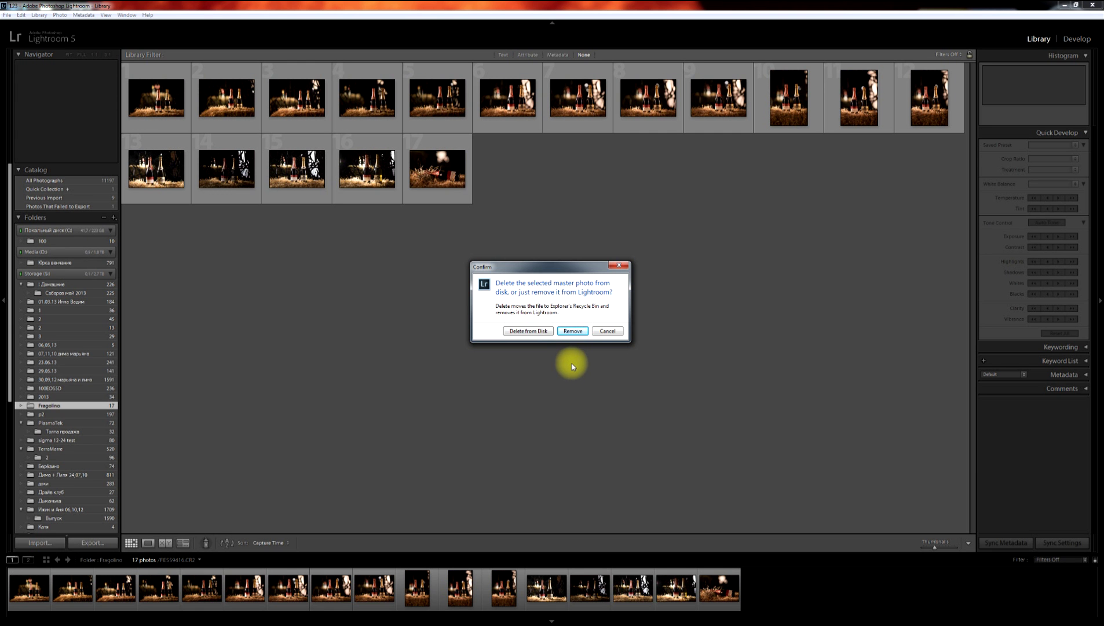
pyautogui.click(607, 331)
pyautogui.click(418, 591)
pyautogui.rightClick(419, 593)
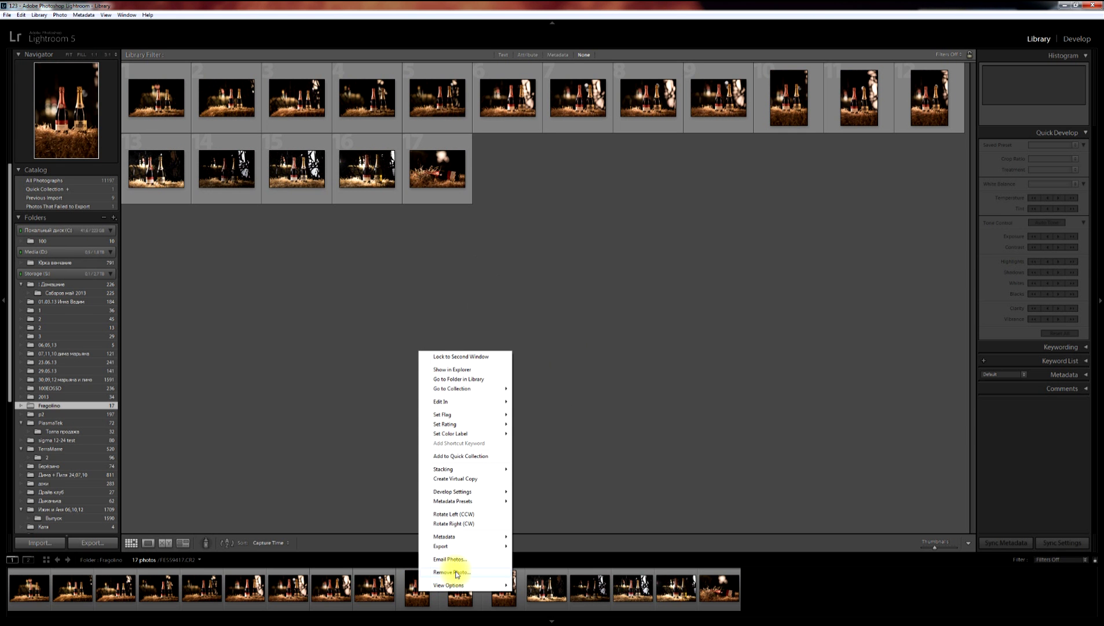
pyautogui.click(457, 572)
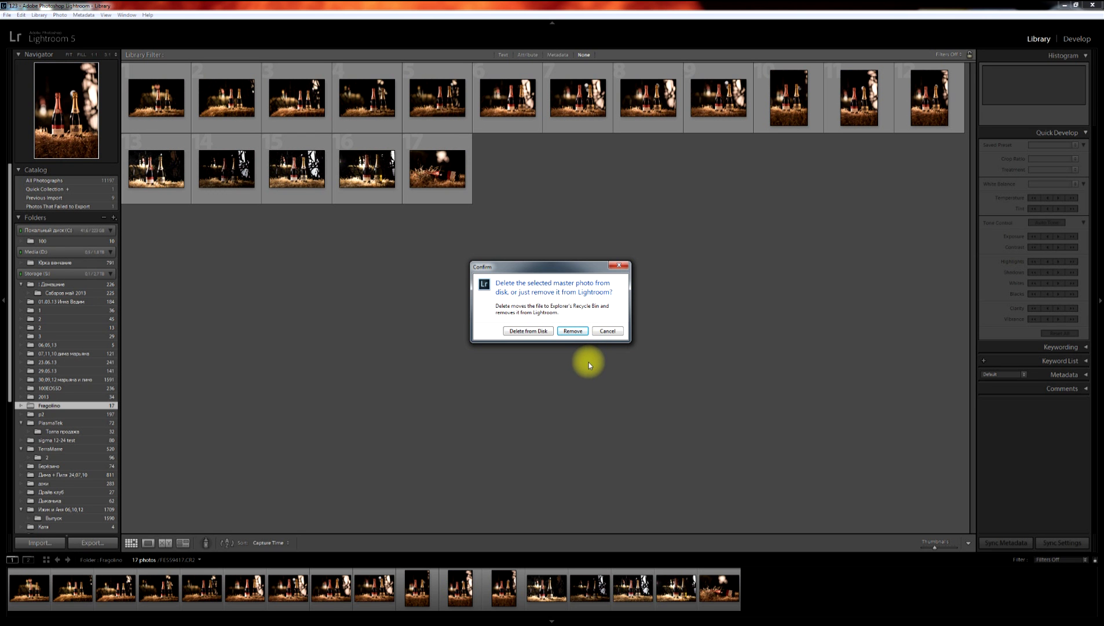
pyautogui.click(614, 330)
# Remove the eleventh Fragolino photo from the catalog without deleting its file from disk.
pyautogui.click(460, 588)
pyautogui.press('Delete')
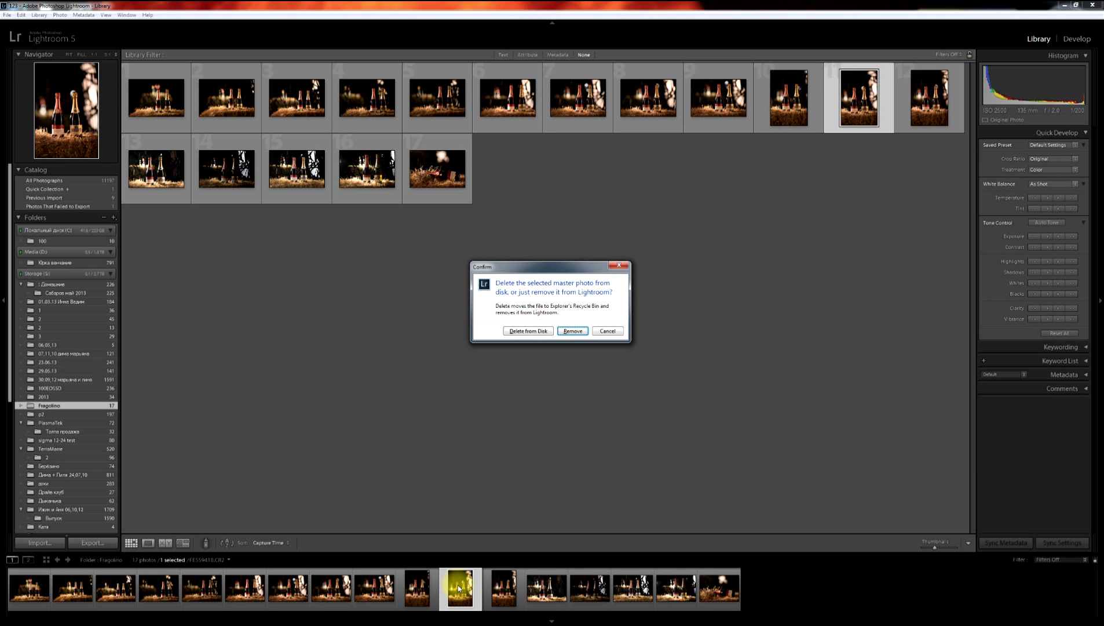
pyautogui.press('Return')
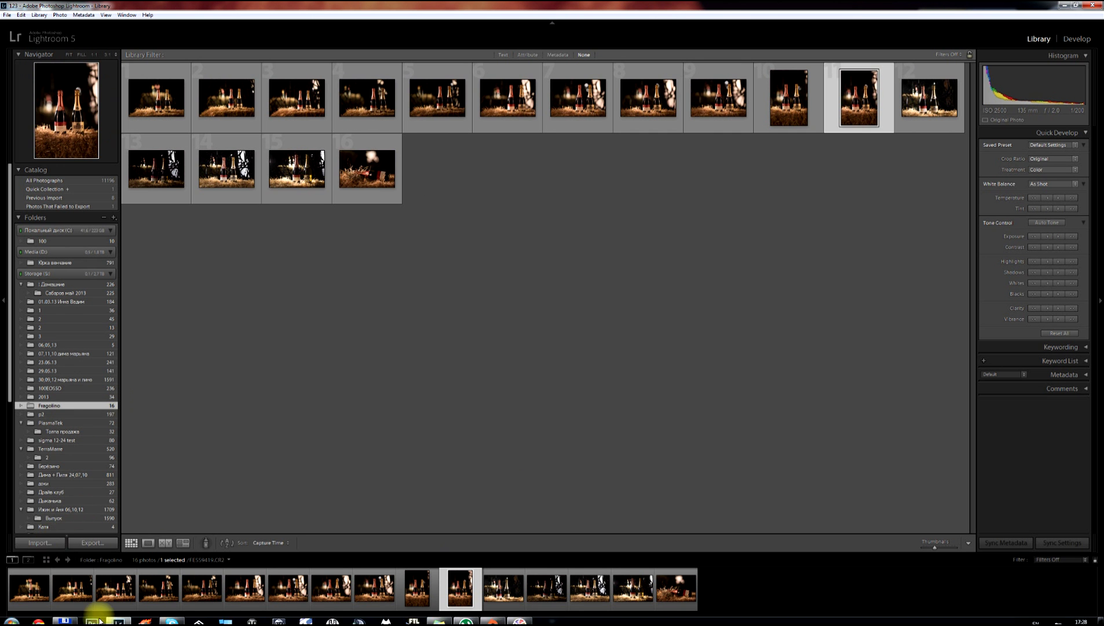
# Re-import the removed photo with the Add method by bringing in all Fragolino files from the file manager, and show the Fragolino folder.
pyautogui.click(64, 622)
pyautogui.doubleClick(619, 242)
pyautogui.hotkey('ctrl', 'a')
pyautogui.moveTo(641, 308); pyautogui.dragTo(486, 300)
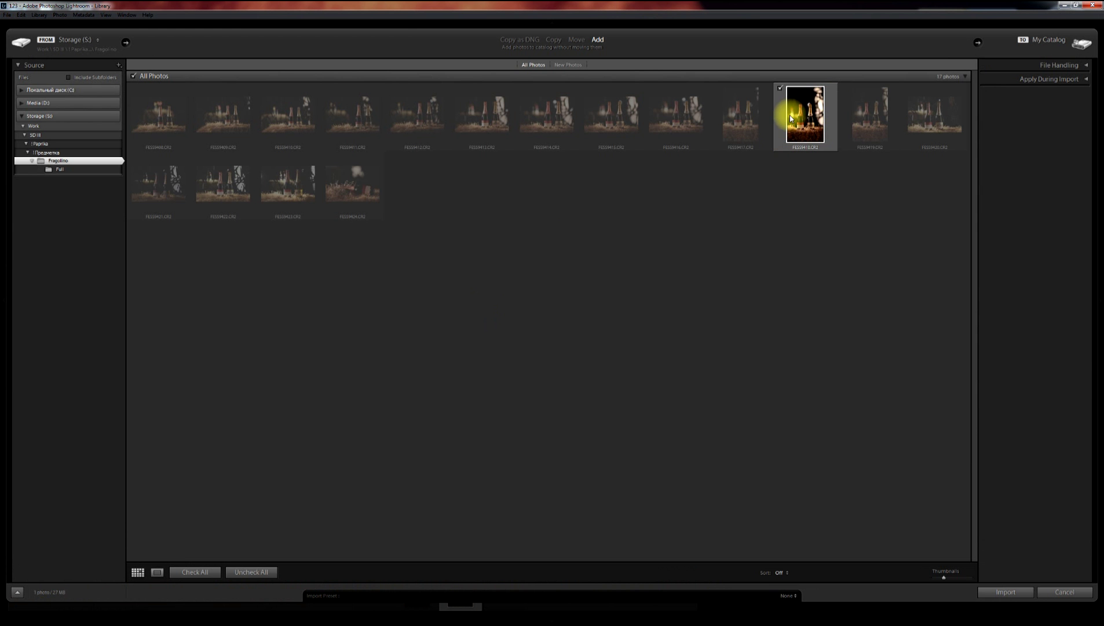
pyautogui.click(1002, 591)
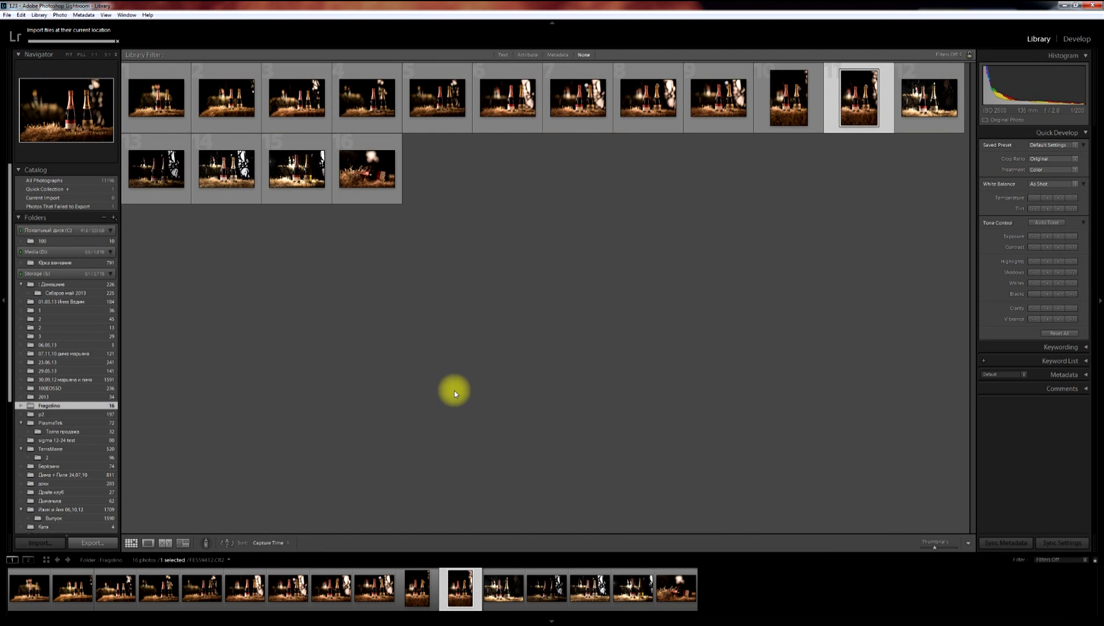
pyautogui.click(87, 406)
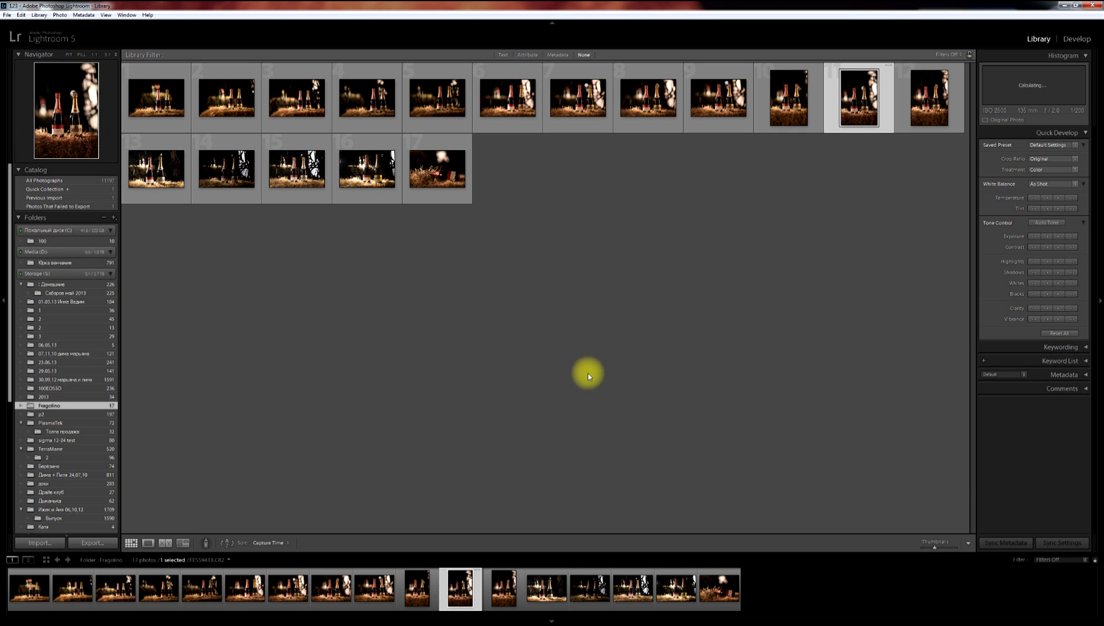
# Open the eleventh Fragolino photo in the Develop module, view several other photos there, and return to the Library module.
pyautogui.click(1076, 41)
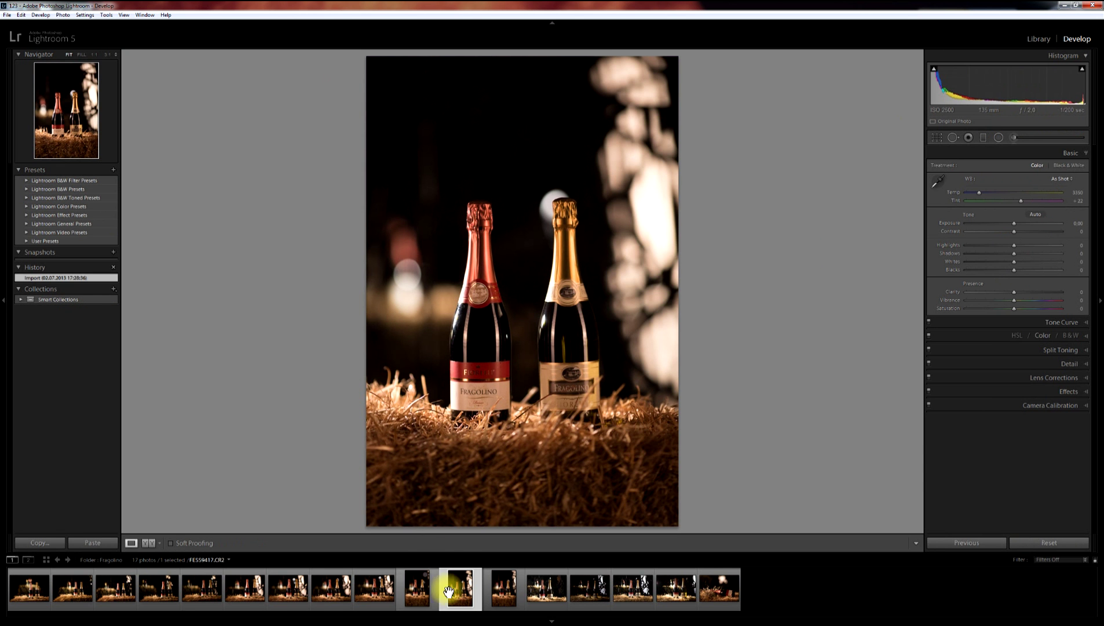
pyautogui.click(245, 588)
pyautogui.click(339, 594)
pyautogui.click(368, 599)
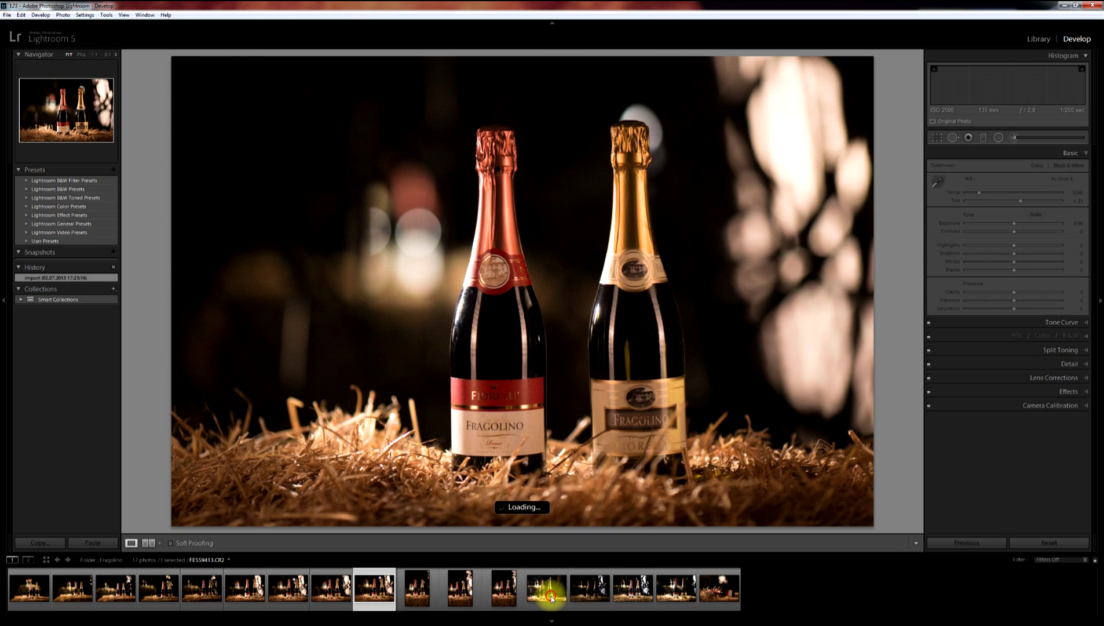
pyautogui.click(1037, 39)
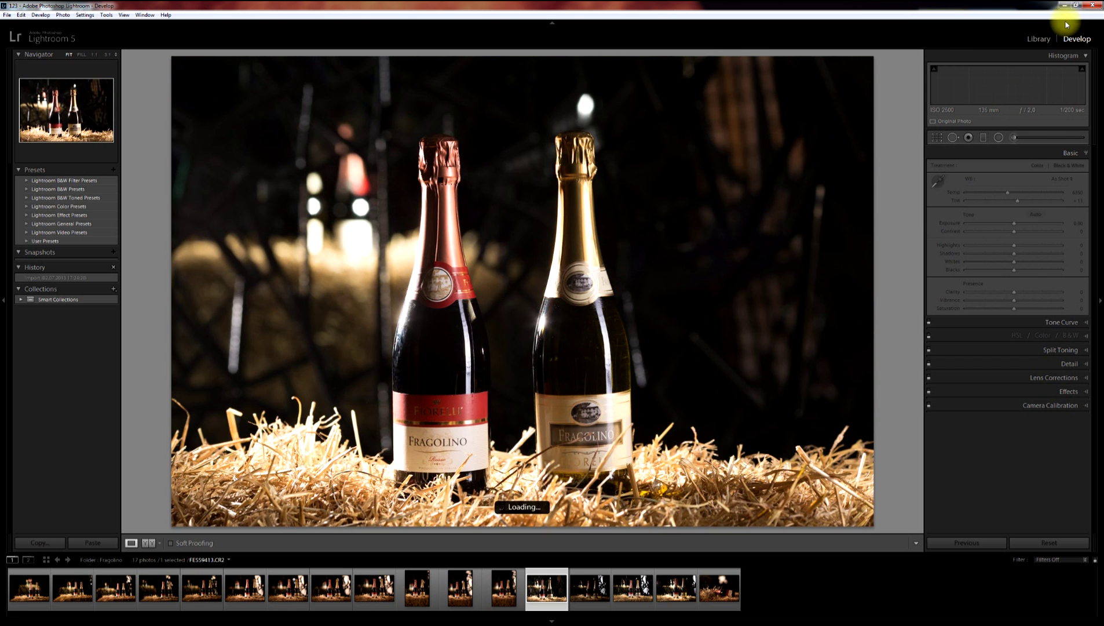
pyautogui.click(1037, 39)
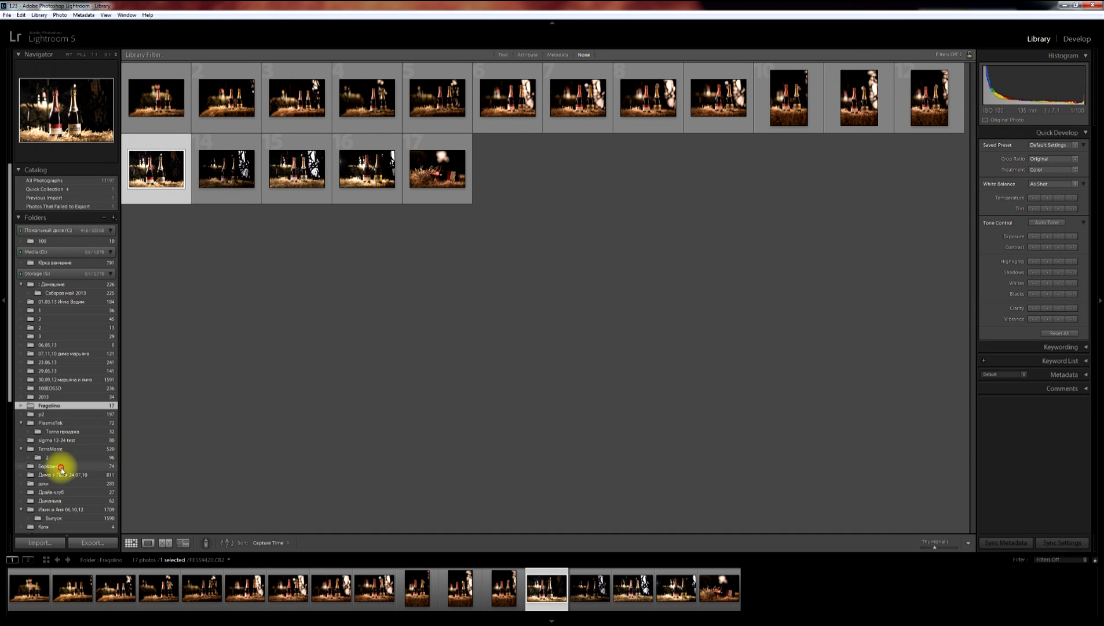
# Open the five-star swimming pool photo from the folder holding 74 photos in the Develop module.
pyautogui.click(61, 467)
pyautogui.click(643, 318)
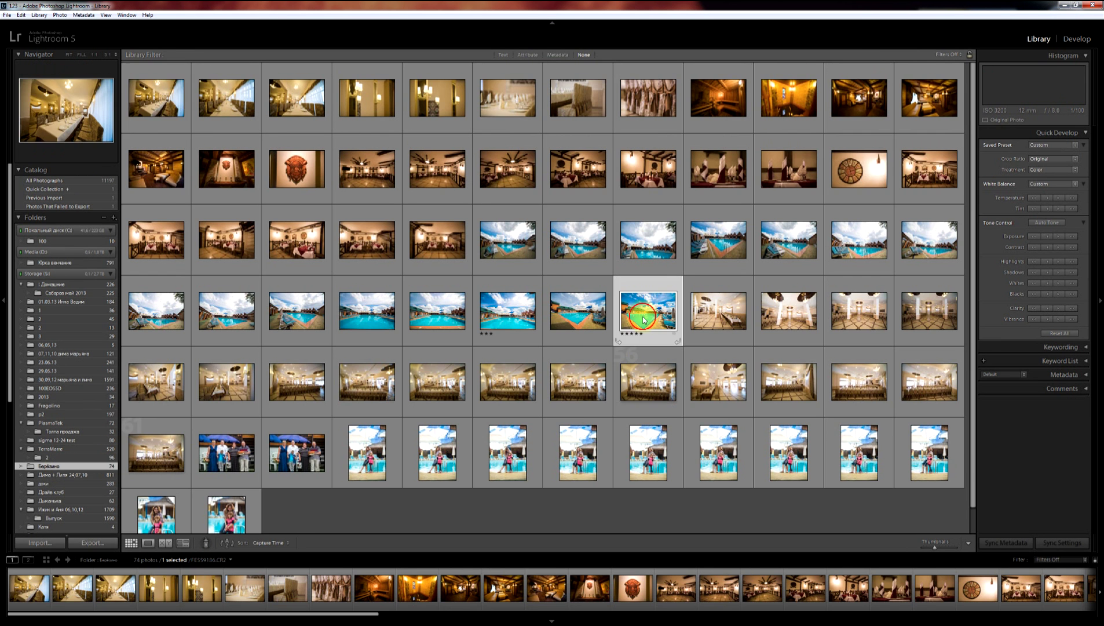
pyautogui.click(1076, 41)
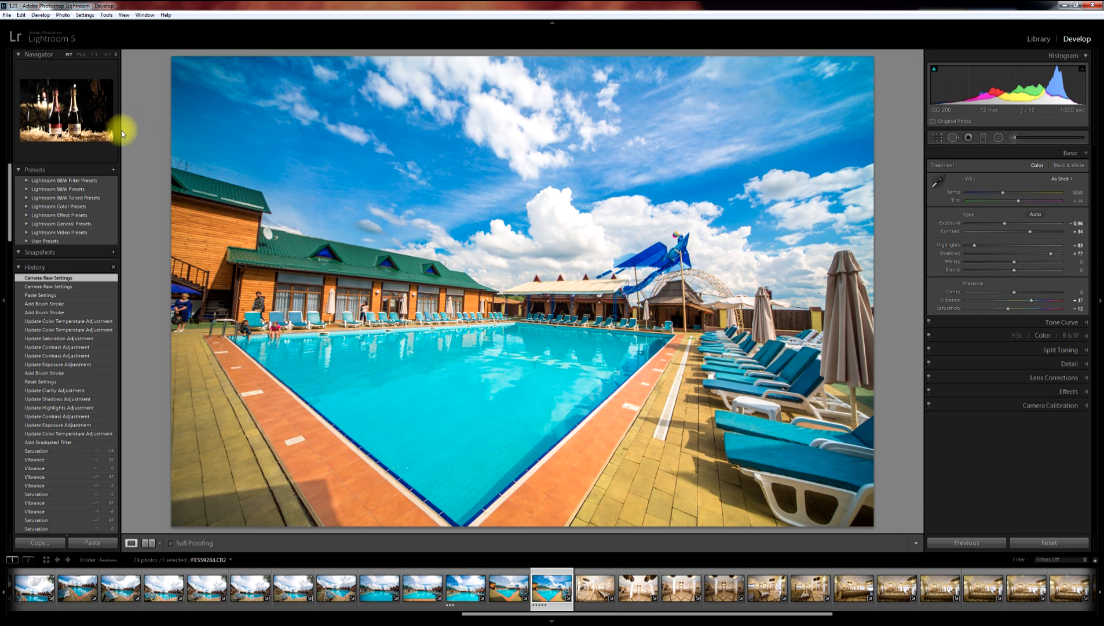
# Try out different side panel widths and set the pool photo's Exposure to -0.68.
pyautogui.moveTo(120, 182); pyautogui.dragTo(21, 192)
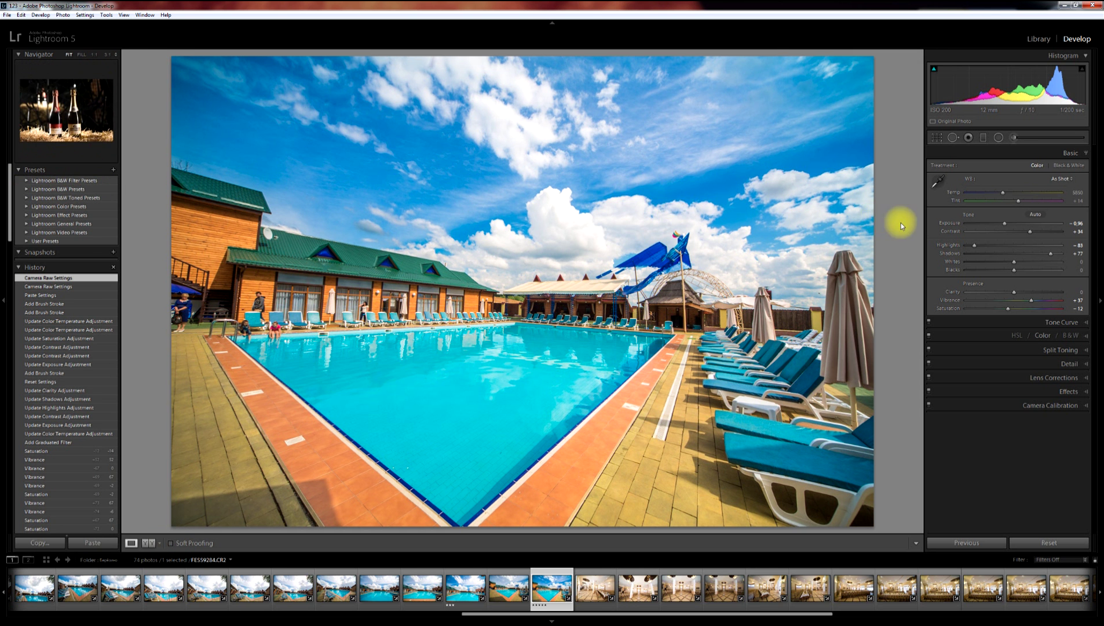
pyautogui.moveTo(924, 231); pyautogui.dragTo(821, 224)
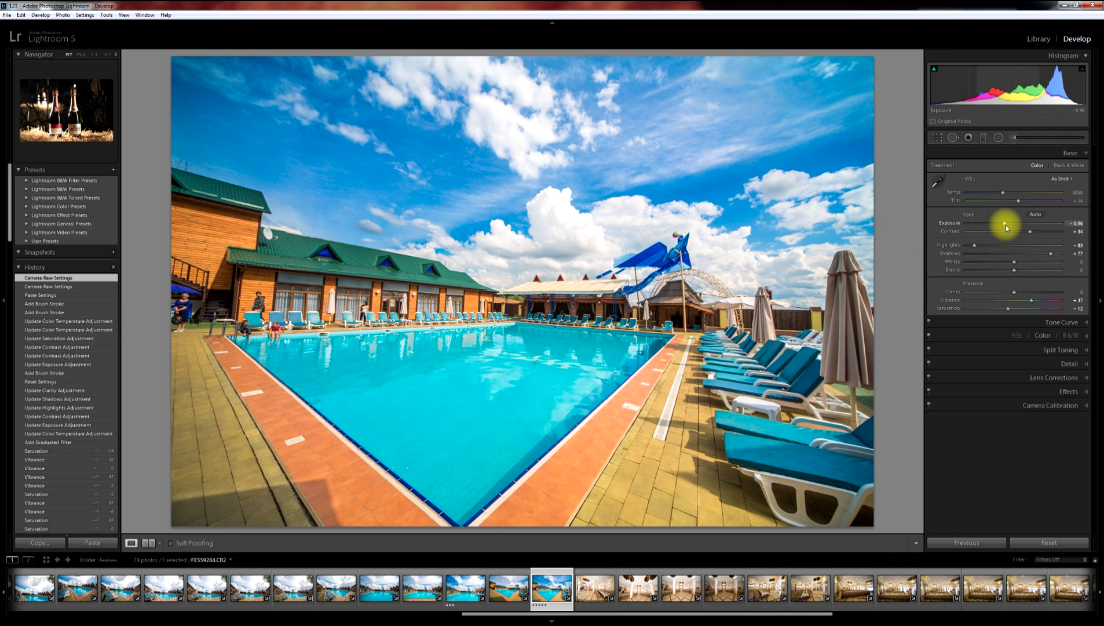
pyautogui.moveTo(1004, 224)
pyautogui.mouseDown()
pyautogui.moveTo(968, 224)
pyautogui.moveTo(1004, 224)
pyautogui.mouseUp()
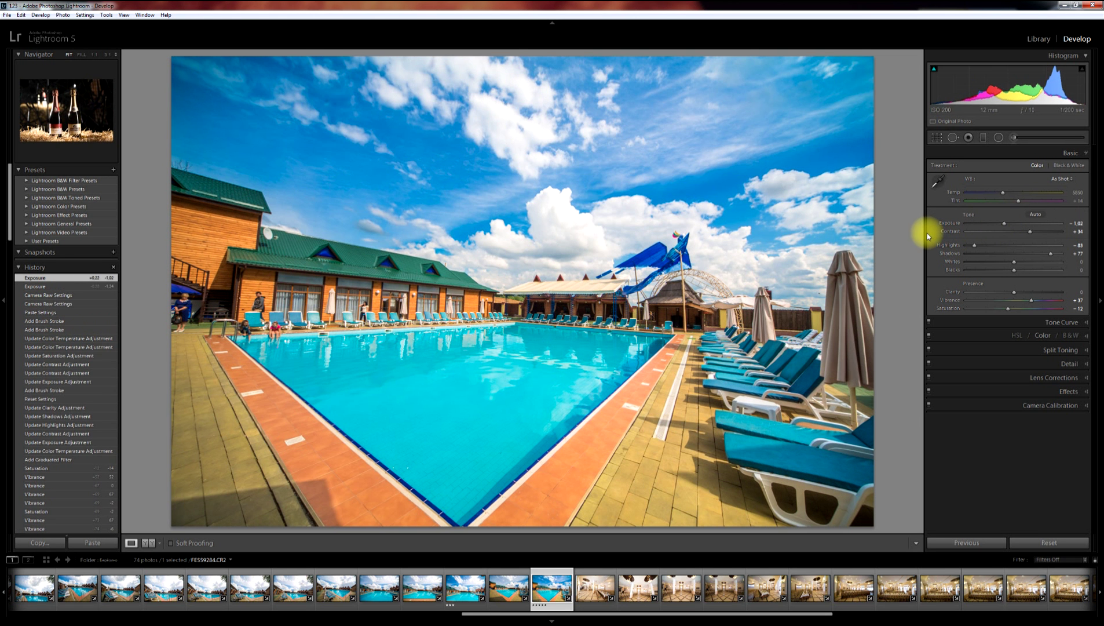
pyautogui.moveTo(926, 237); pyautogui.dragTo(833, 217)
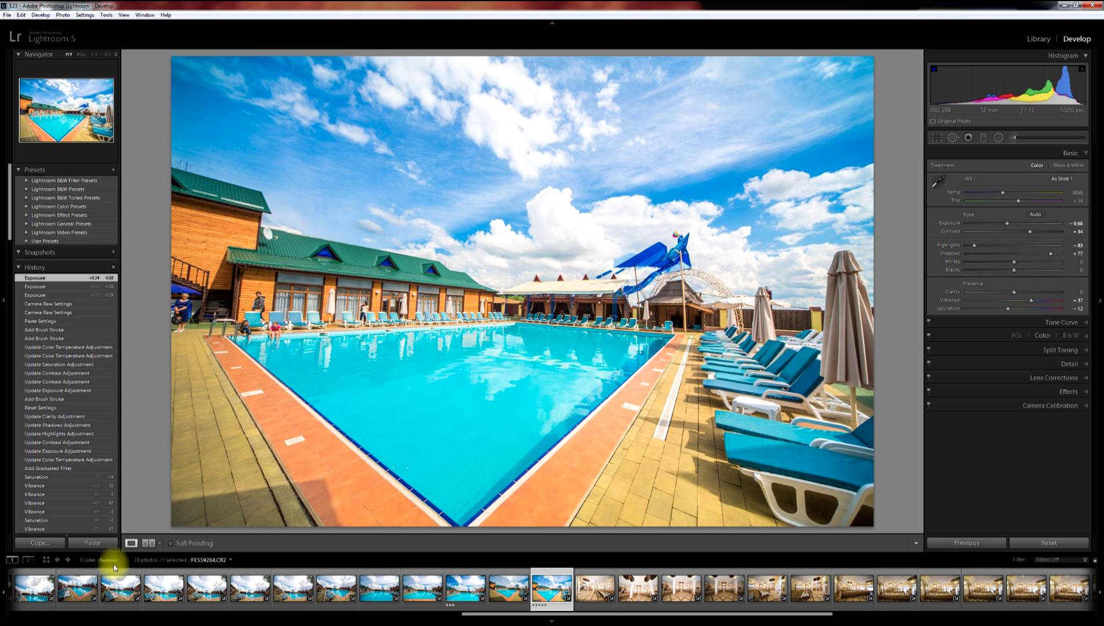
# Compare the pool photo in the Before/After Left/Right and Left/Right Split views, inspecting the roof and clouds at 1:1.
pyautogui.click(161, 544)
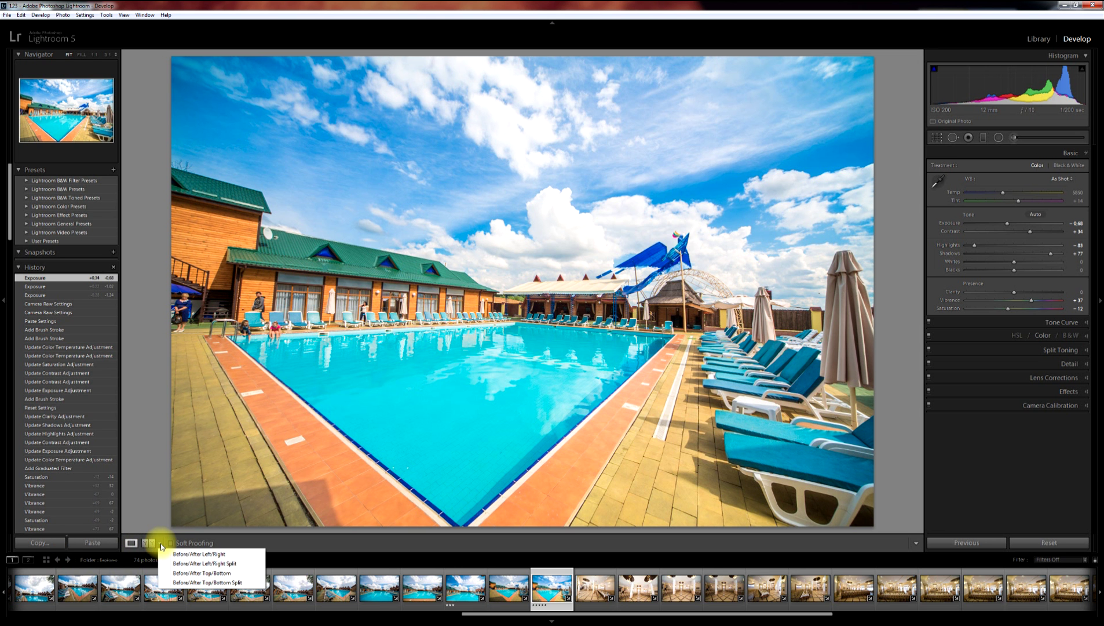
pyautogui.click(221, 558)
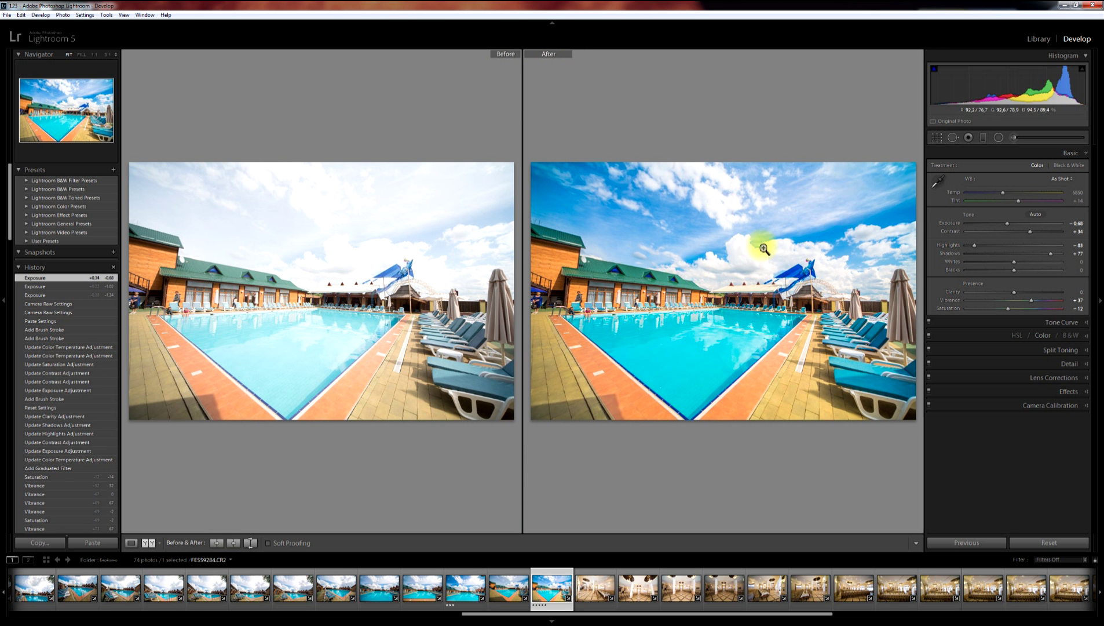
pyautogui.click(160, 544)
pyautogui.click(205, 563)
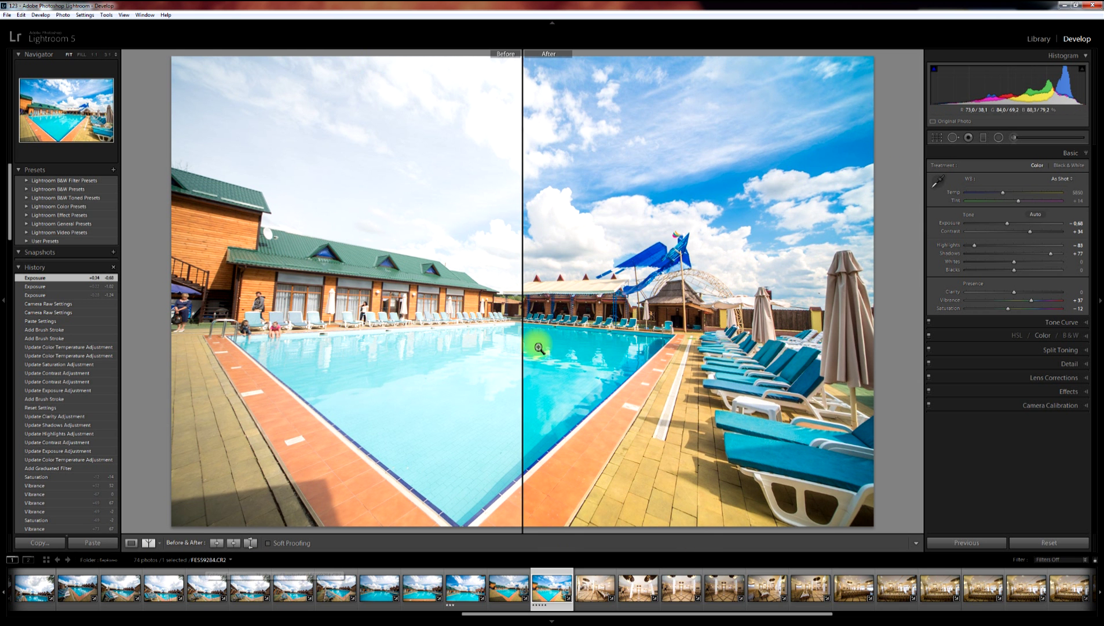
pyautogui.click(532, 292)
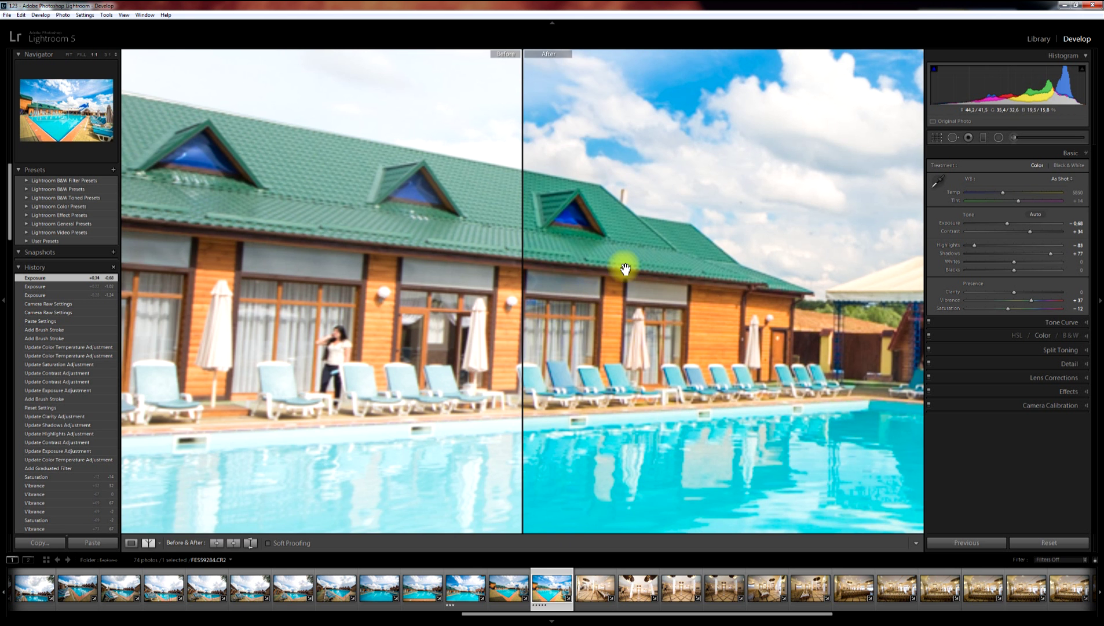
pyautogui.moveTo(623, 263); pyautogui.dragTo(577, 266)
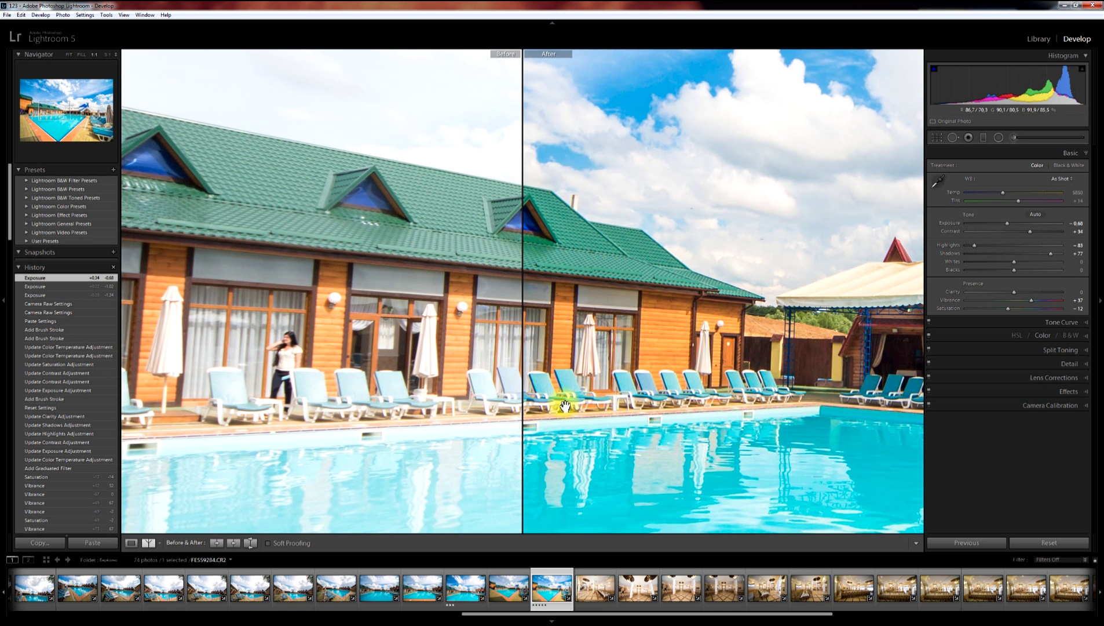
pyautogui.moveTo(579, 118); pyautogui.dragTo(446, 237)
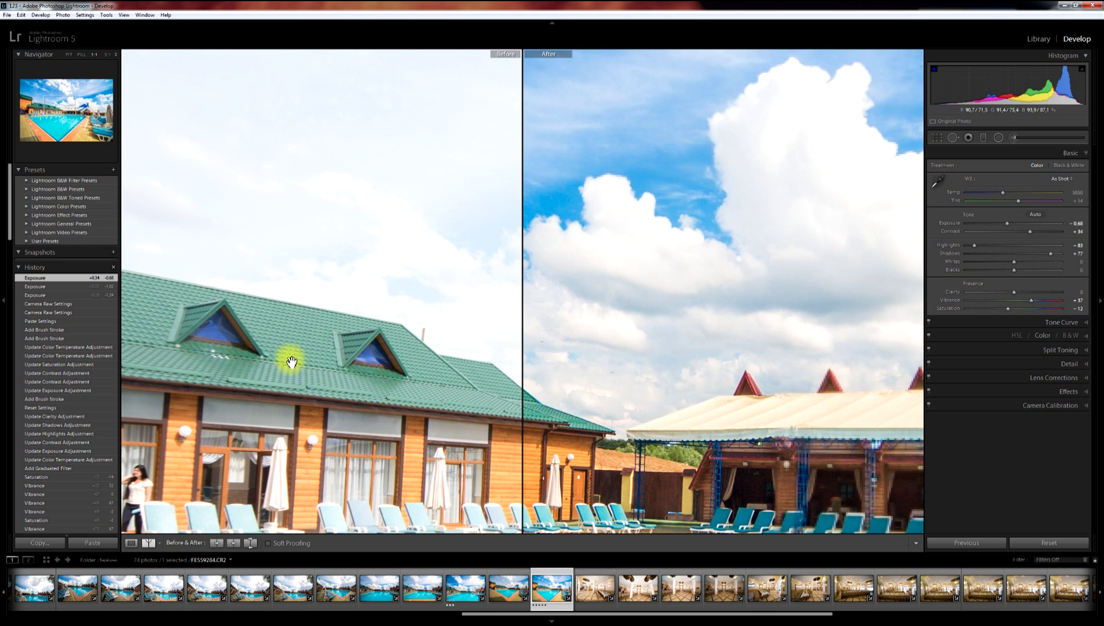
# Compare the pool photo in the Before/After Top/Bottom and Top/Bottom Split views, and return to the single-photo Loupe view.
pyautogui.click(161, 544)
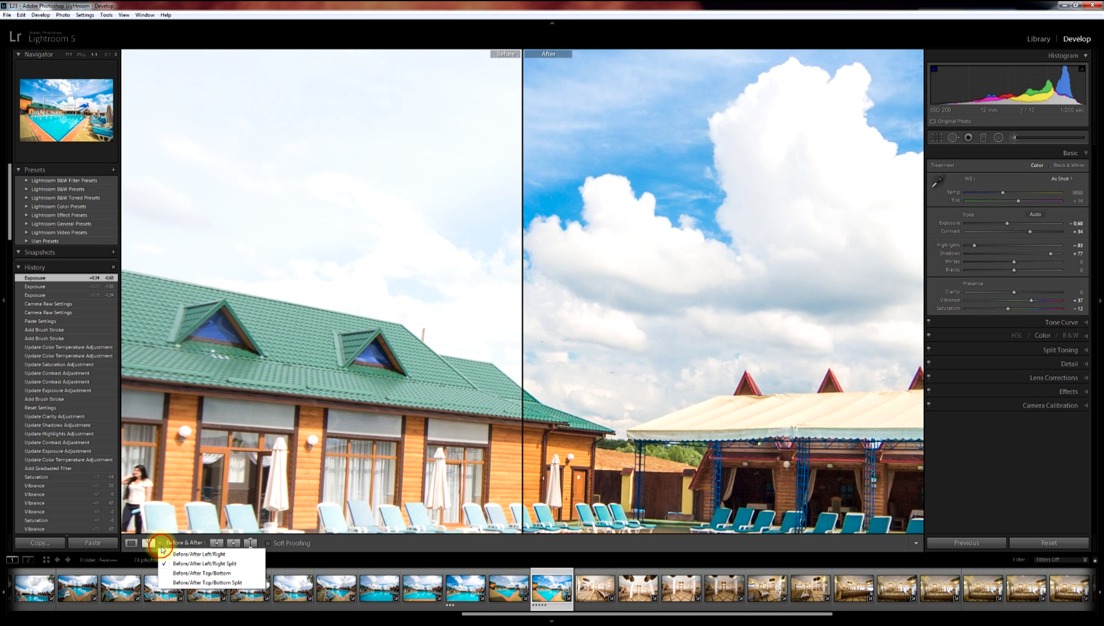
pyautogui.click(203, 573)
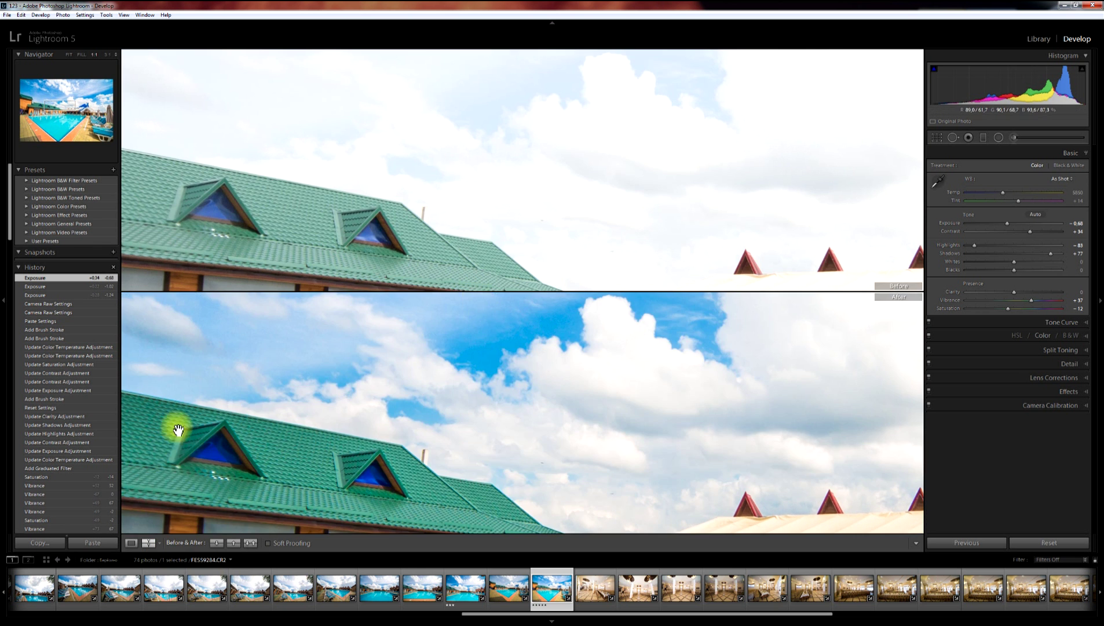
pyautogui.click(519, 267)
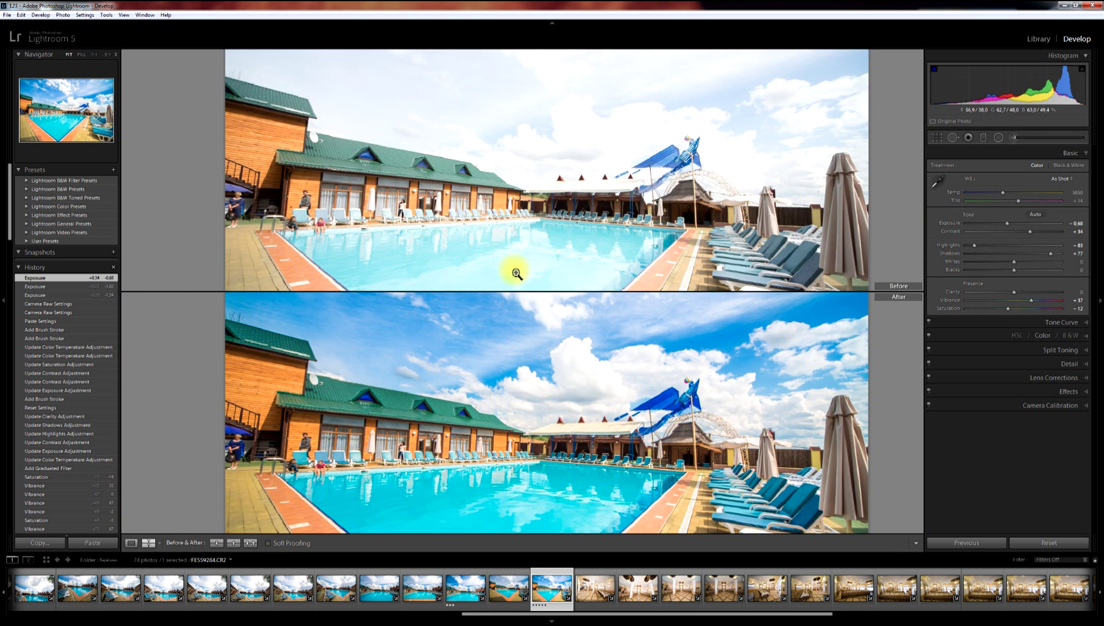
pyautogui.click(161, 542)
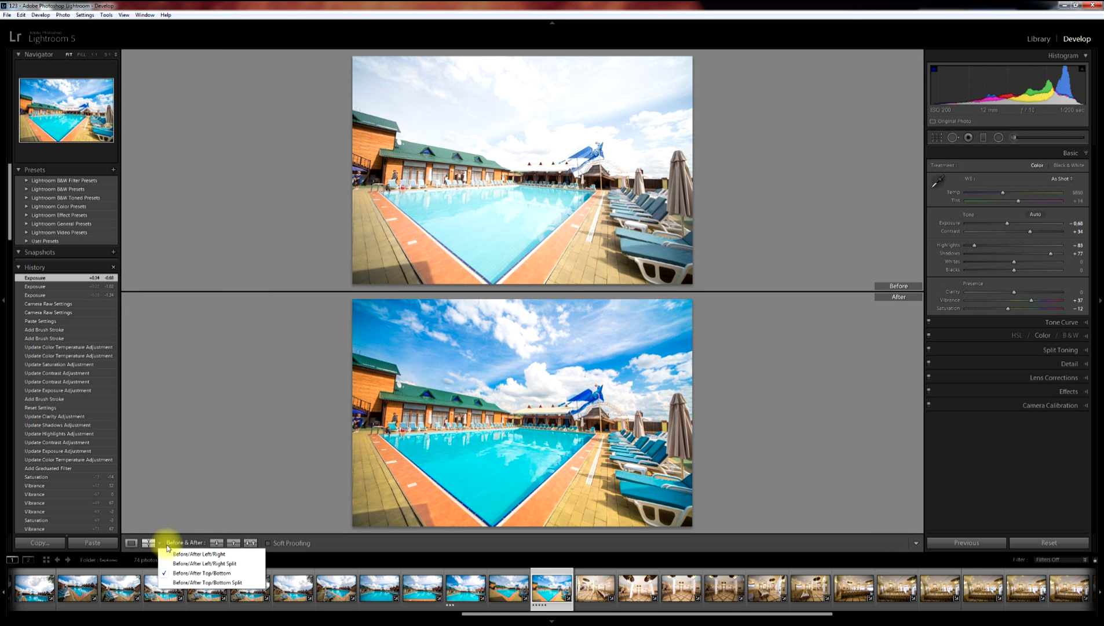
pyautogui.click(219, 581)
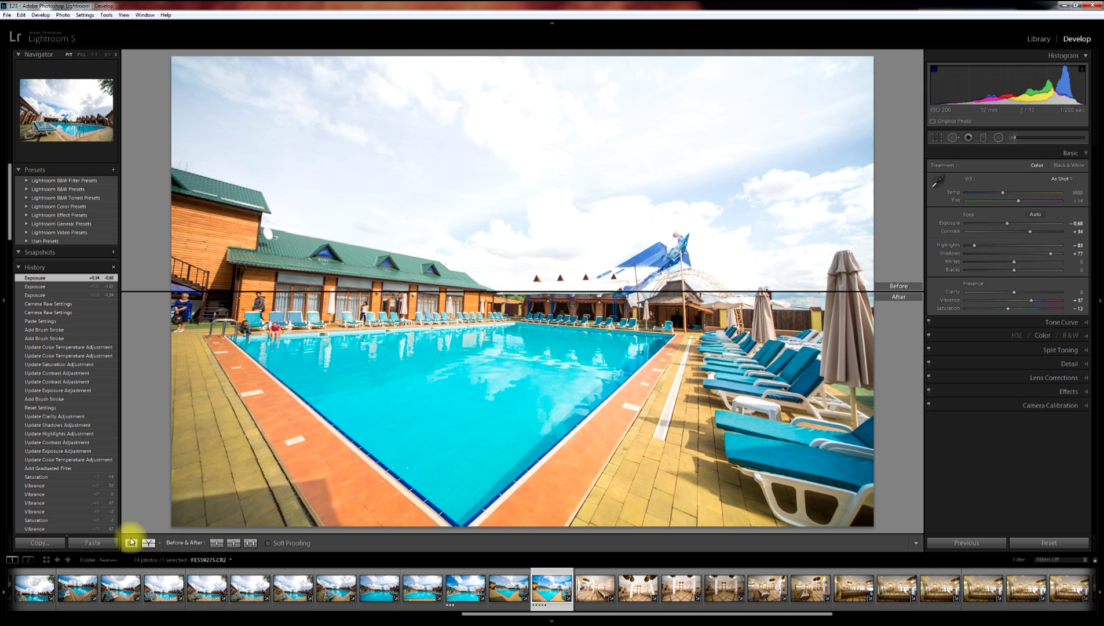
pyautogui.click(131, 542)
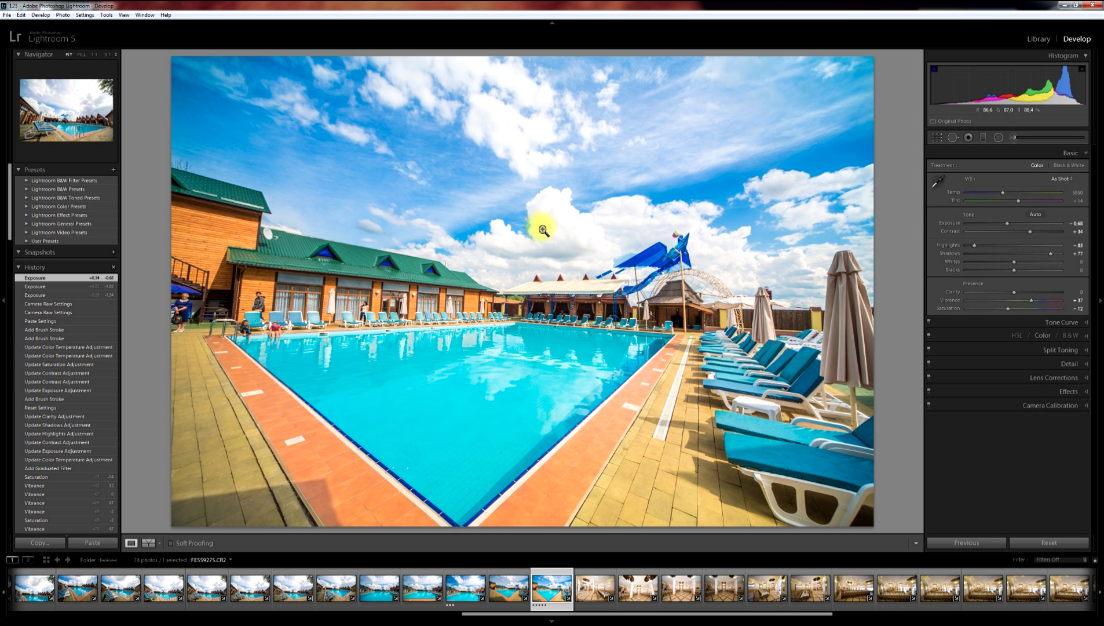
# Inspect the building's roof and the people beside the pool at 1:1 magnification.
pyautogui.click(329, 255)
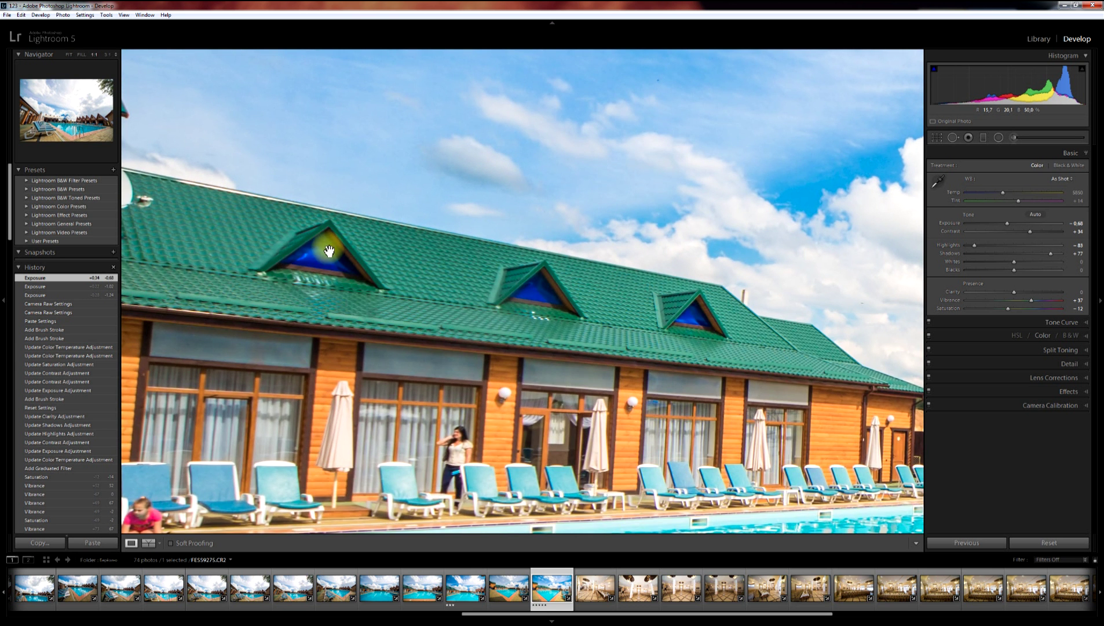
pyautogui.moveTo(331, 258); pyautogui.dragTo(645, 136)
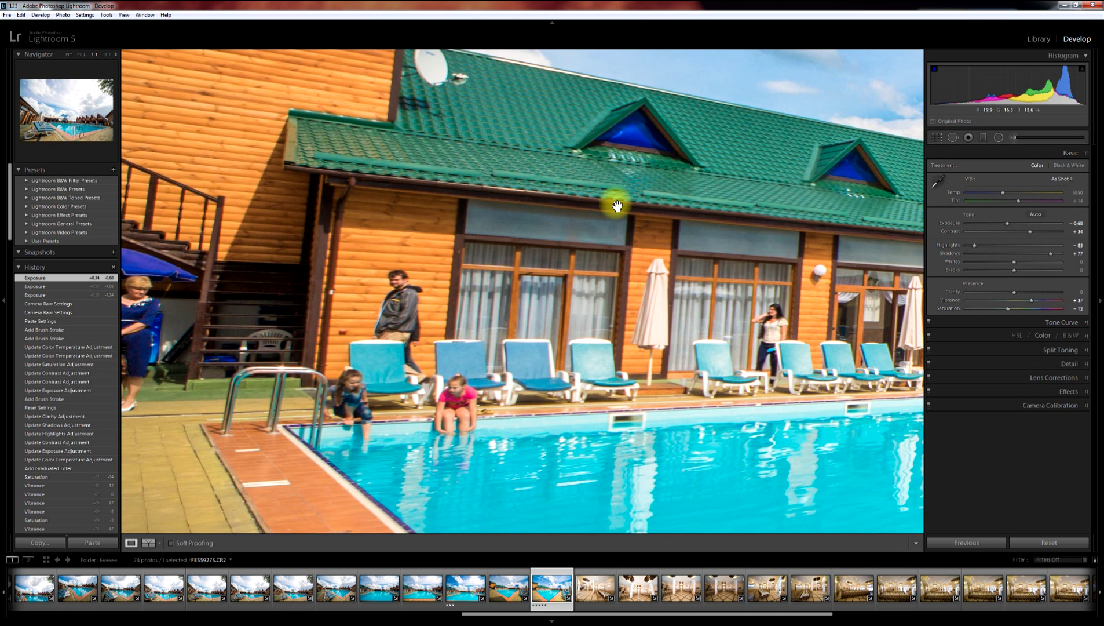
# Compare the pool photo at the Fit, Fill, 1:1 and 3:1 zoom levels and view the other available zoom ratios.
pyautogui.click(517, 300)
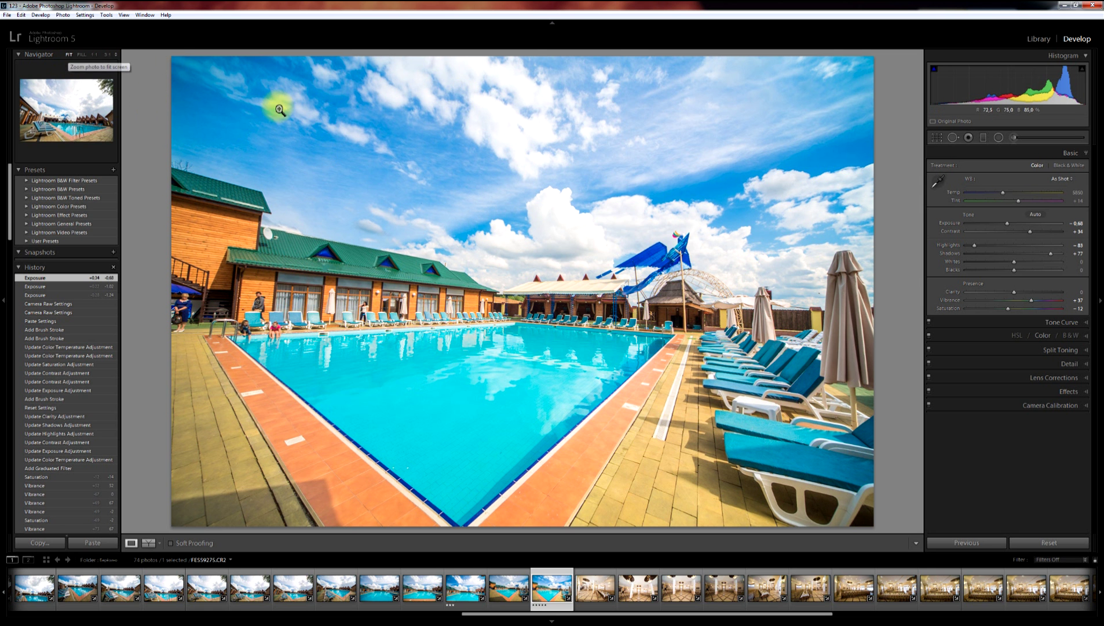
pyautogui.click(81, 58)
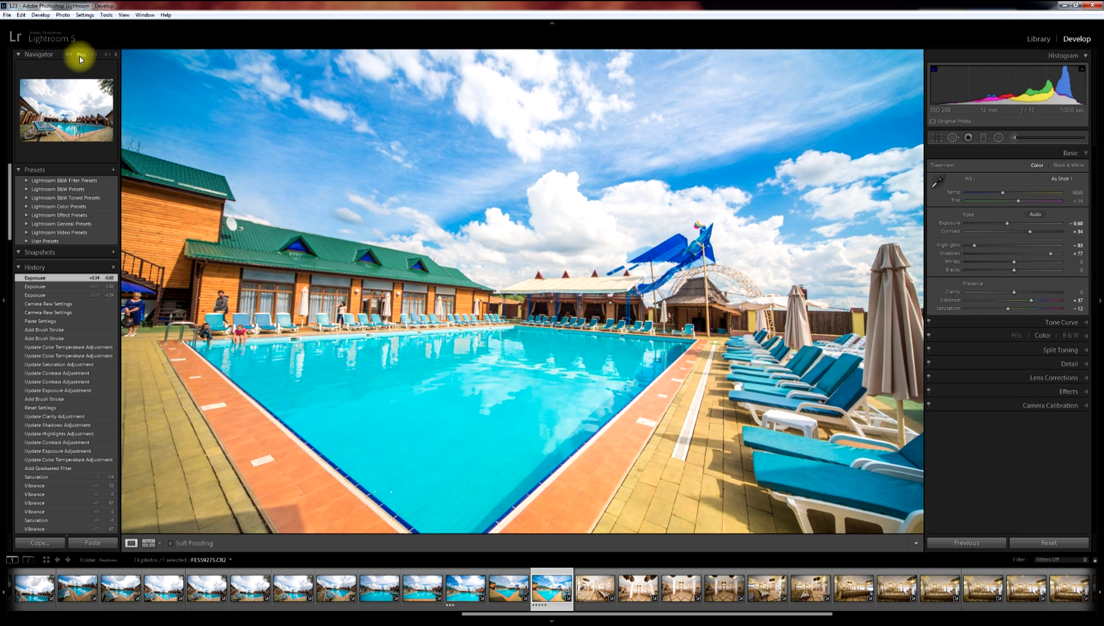
pyautogui.moveTo(394, 234)
pyautogui.mouseDown()
pyautogui.moveTo(490, 283)
pyautogui.moveTo(328, 130)
pyautogui.moveTo(381, 335)
pyautogui.moveTo(573, 332)
pyautogui.moveTo(485, 328)
pyautogui.moveTo(537, 338)
pyautogui.moveTo(544, 190)
pyautogui.moveTo(542, 274)
pyautogui.moveTo(543, 235)
pyautogui.moveTo(525, 323)
pyautogui.mouseUp()
pyautogui.click(95, 55)
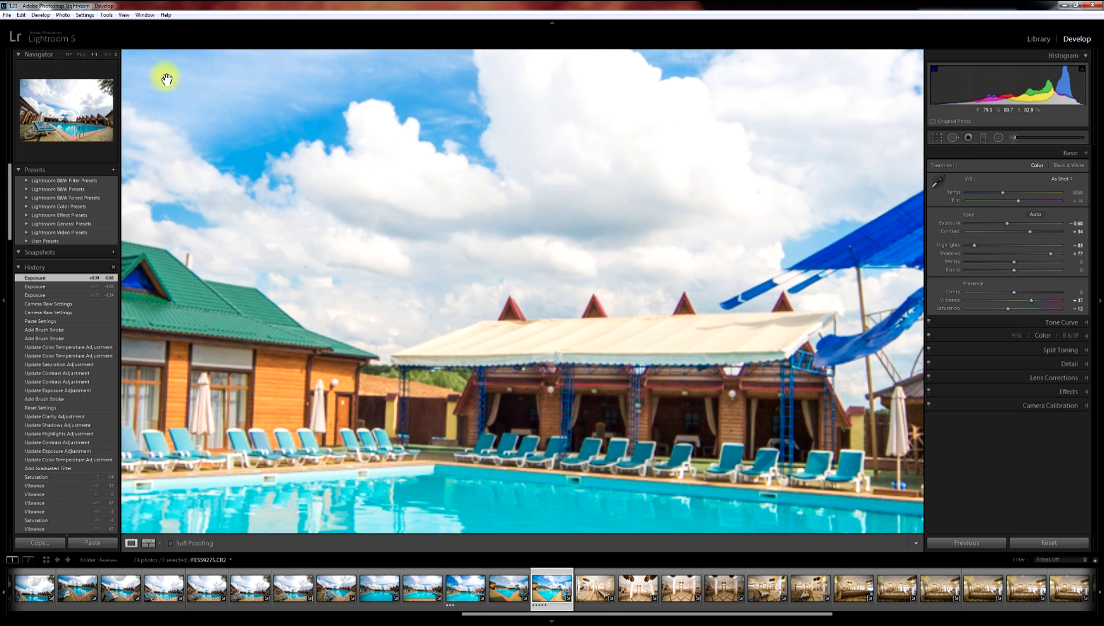
pyautogui.click(108, 55)
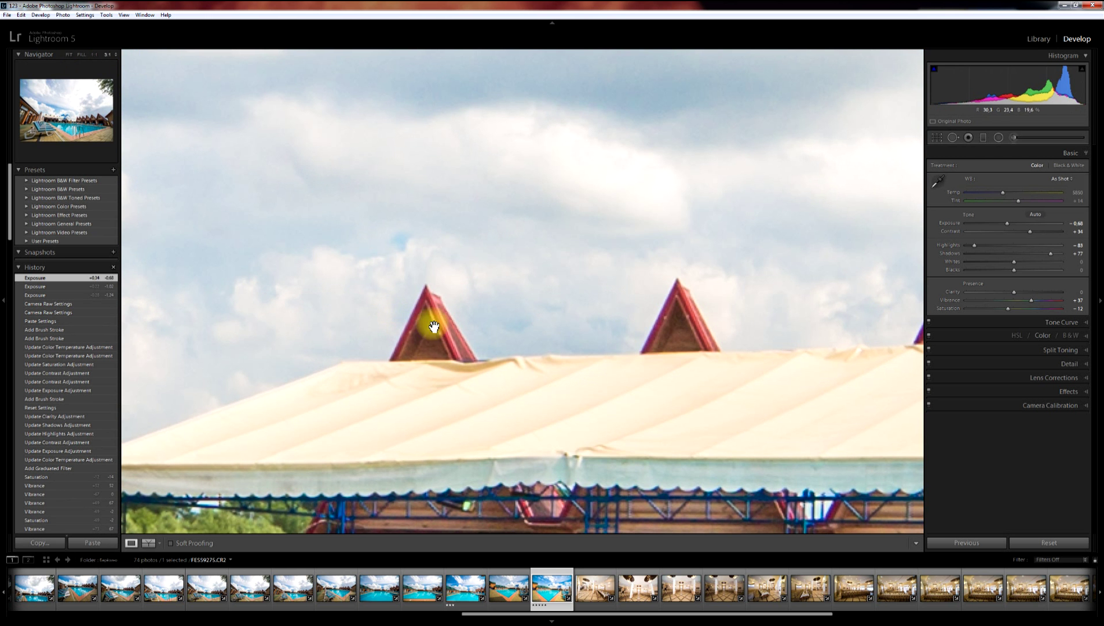
pyautogui.click(117, 56)
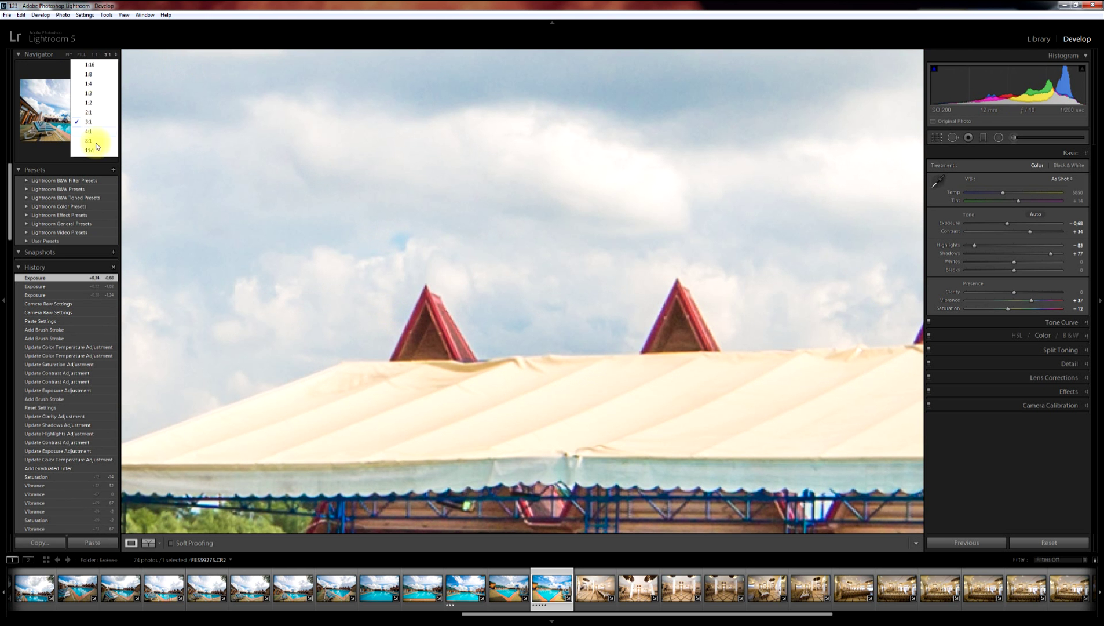
pyautogui.click(69, 57)
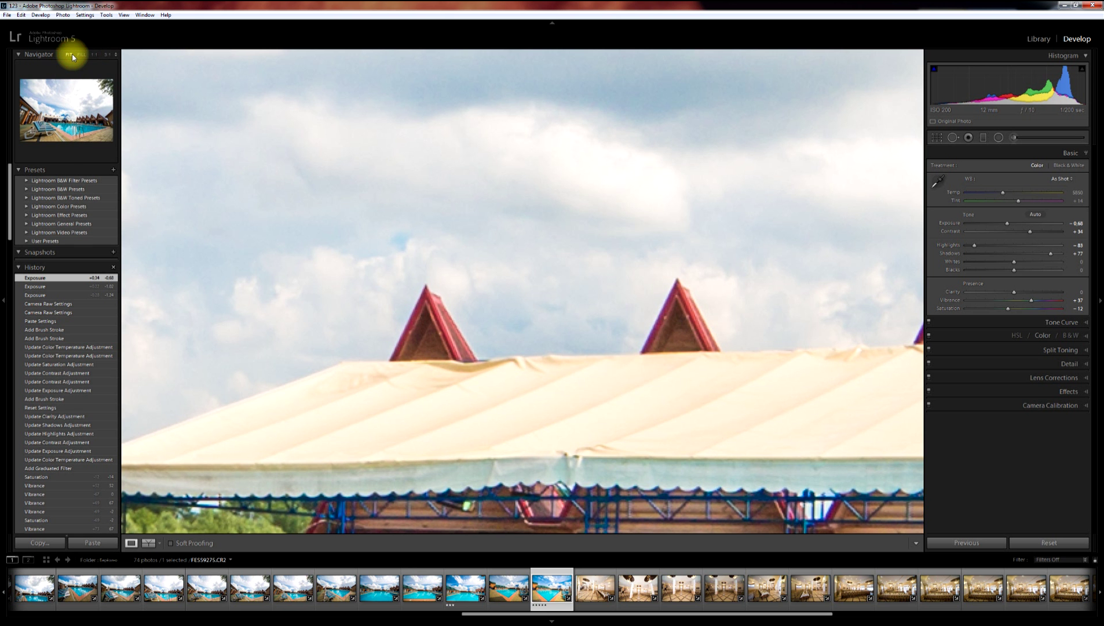
# Alternate between the fitted view and 3:1, then 1:1 close-ups of the roof and poolside, and return to the fitted photo.
pyautogui.click(261, 205)
pyautogui.click(428, 270)
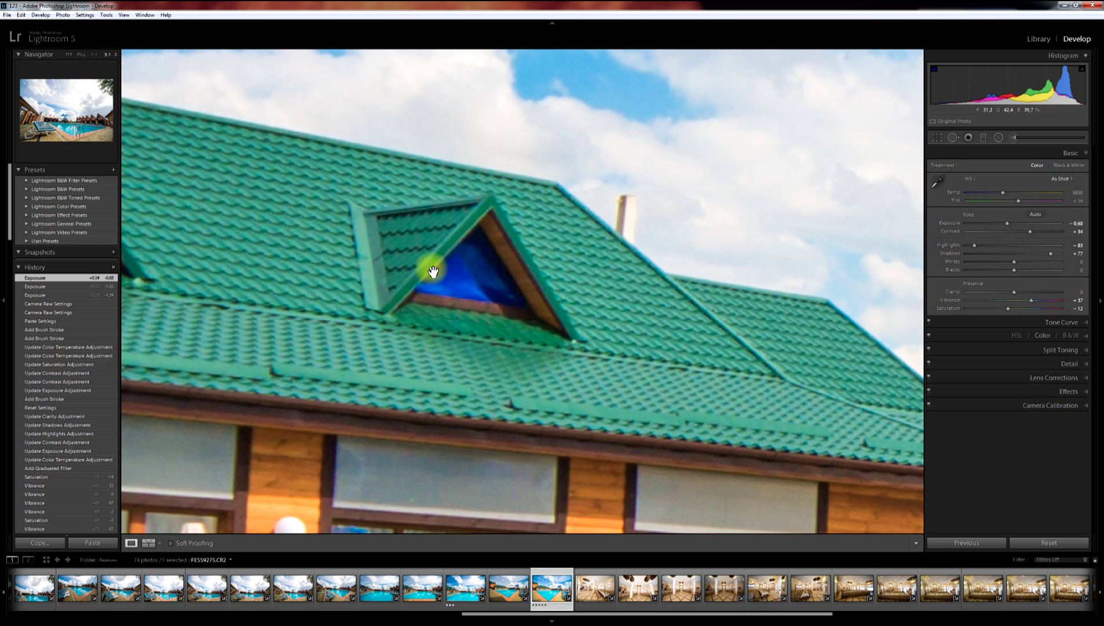
pyautogui.click(95, 55)
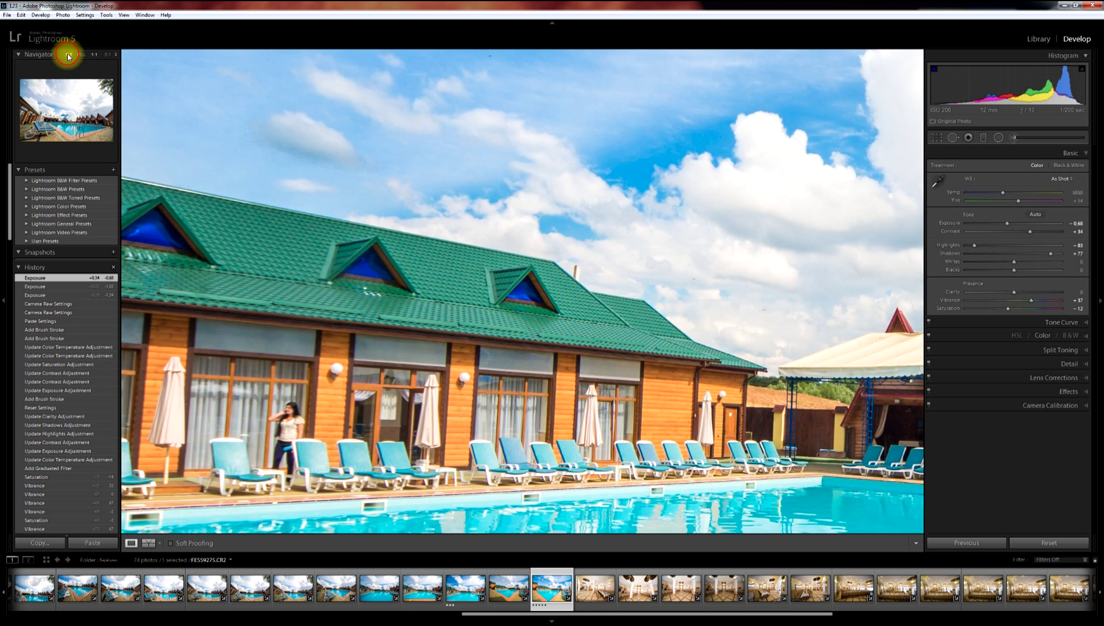
pyautogui.click(68, 54)
pyautogui.click(428, 271)
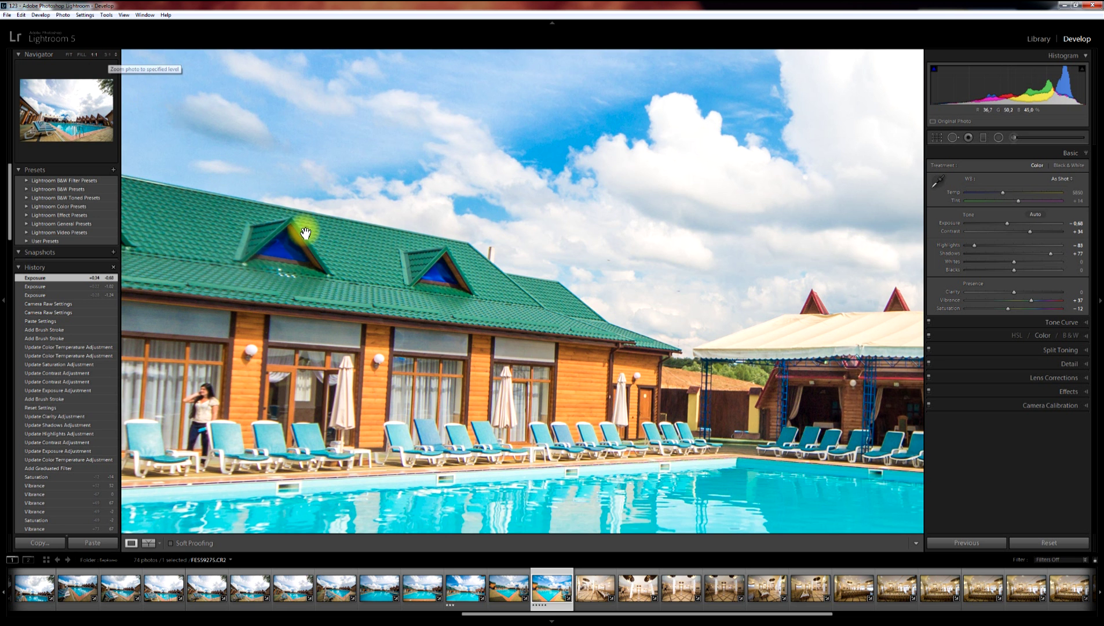
pyautogui.click(508, 346)
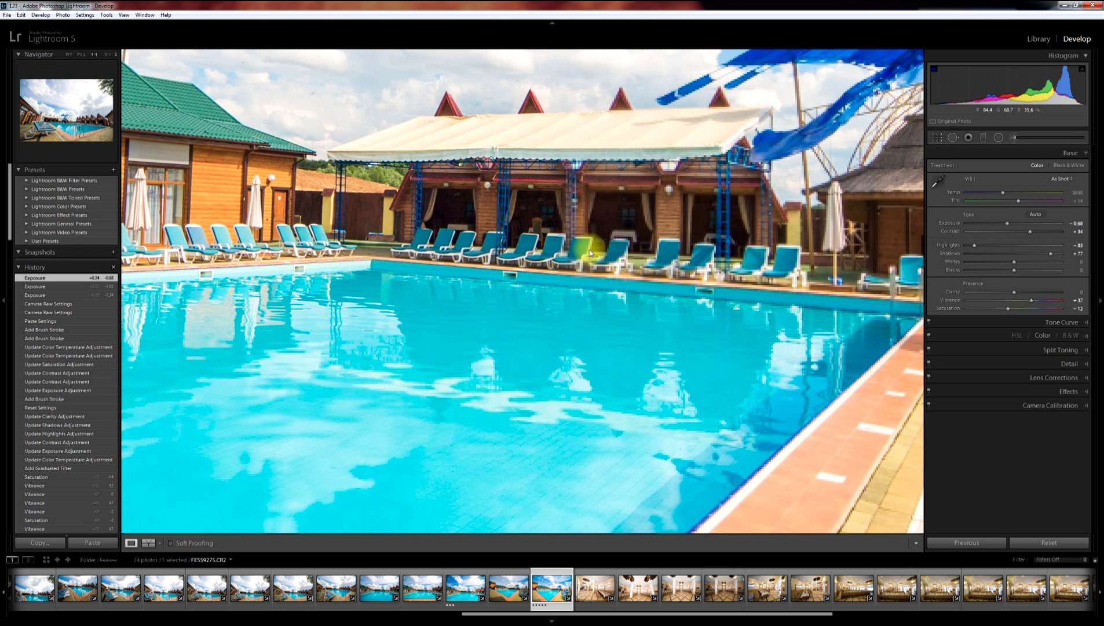
pyautogui.click(482, 229)
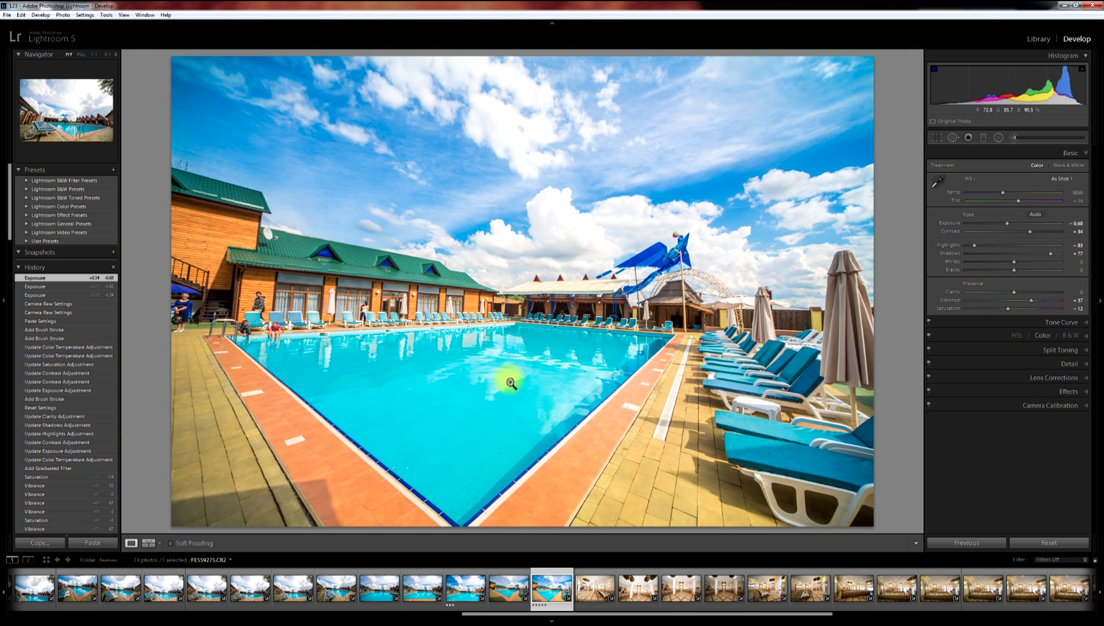
pyautogui.rightClick(549, 594)
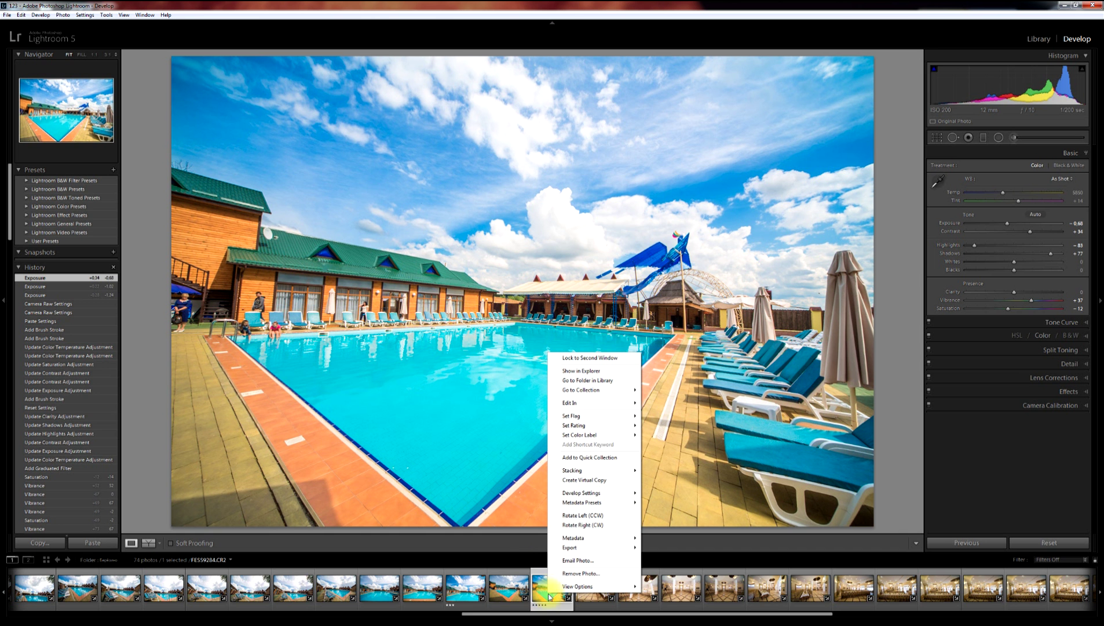
pyautogui.click(522, 546)
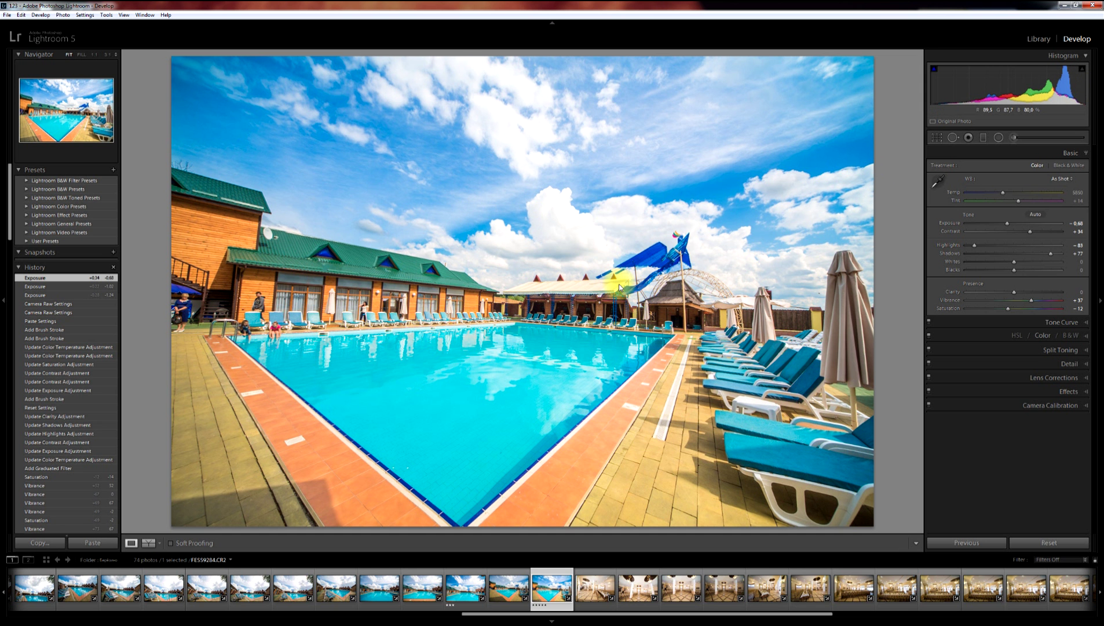
# Toggle the pool photo repeatedly between its Before and edited versions, ending on the edited version.
pyautogui.press('\\')
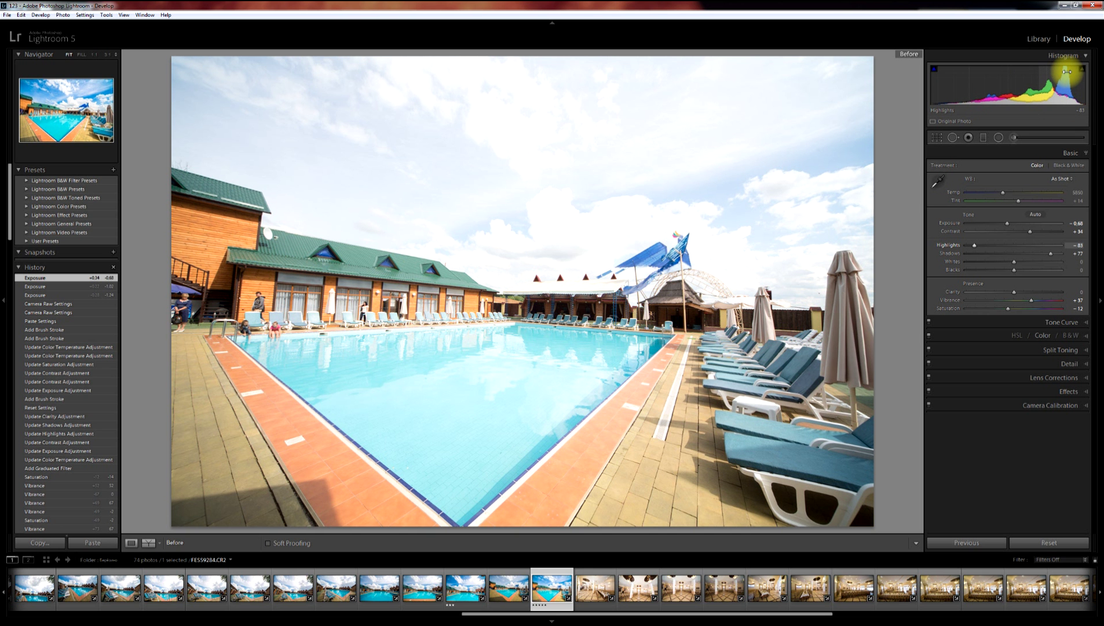
pyautogui.press('\\')
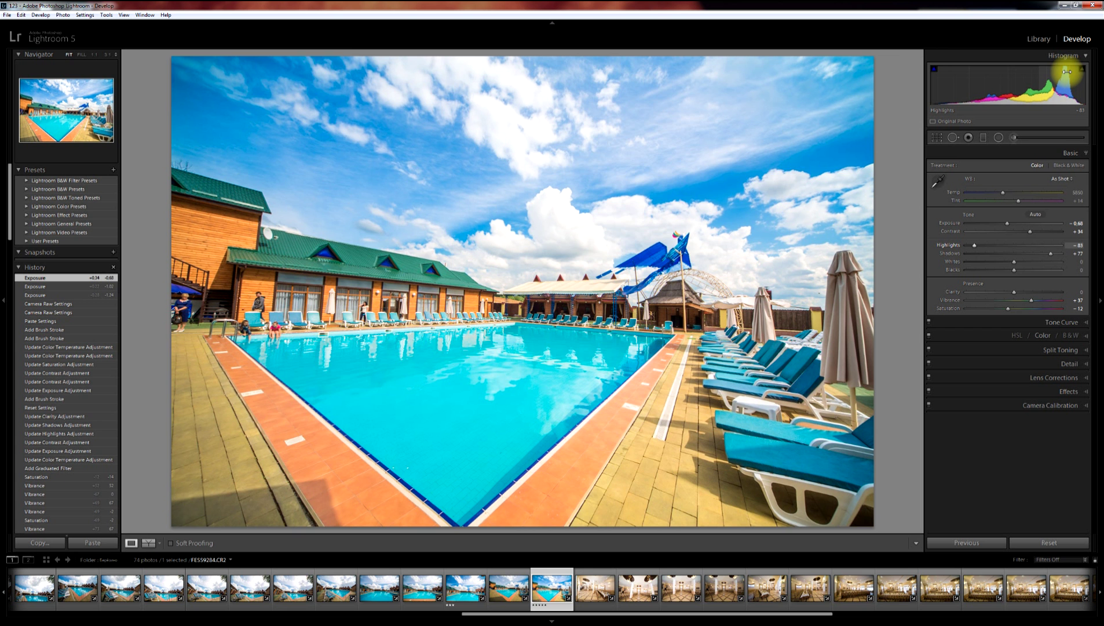
pyautogui.press('\\')
pyautogui.press('\\')
pyautogui.press('\\')
pyautogui.press('\\')
pyautogui.press('\\')
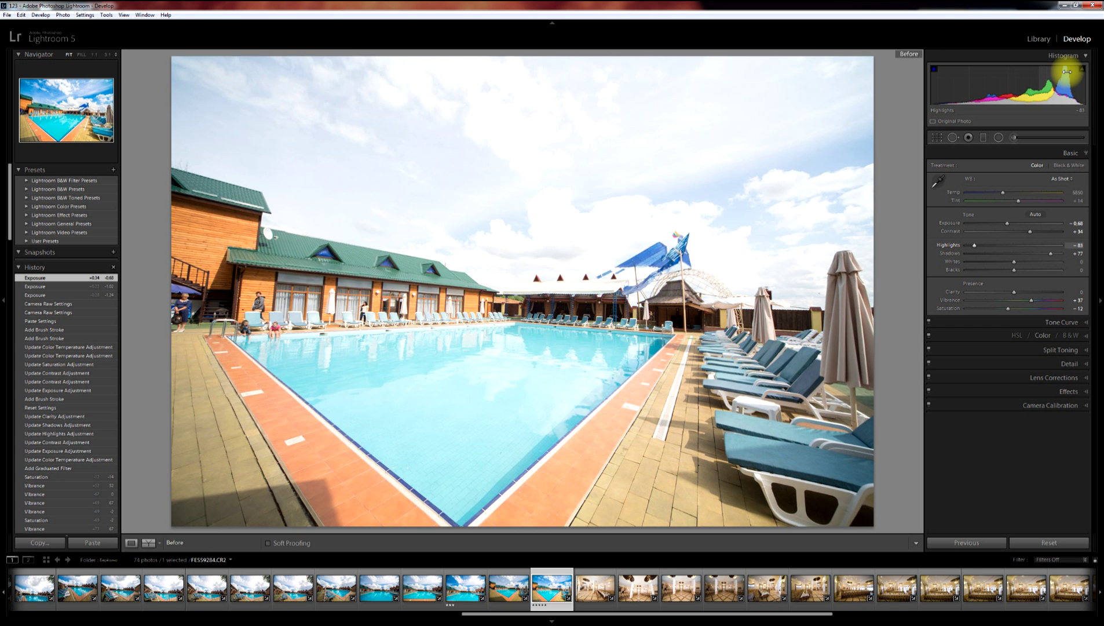
pyautogui.press('\\')
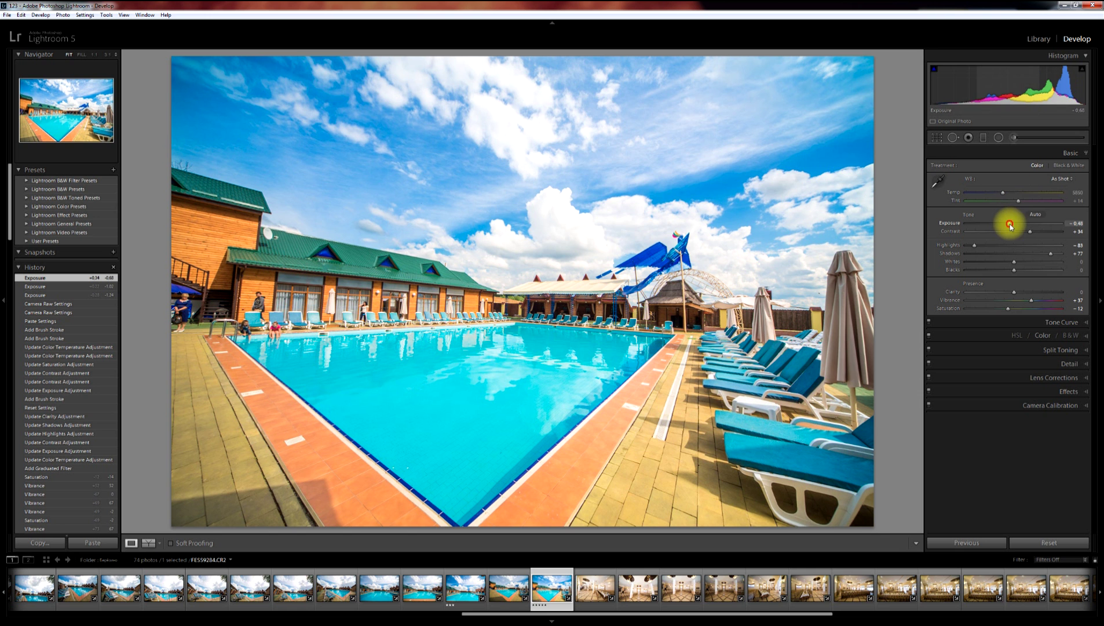
# Set the pool photo's Exposure to -0.74.
pyautogui.moveTo(1008, 223); pyautogui.dragTo(1007, 225)
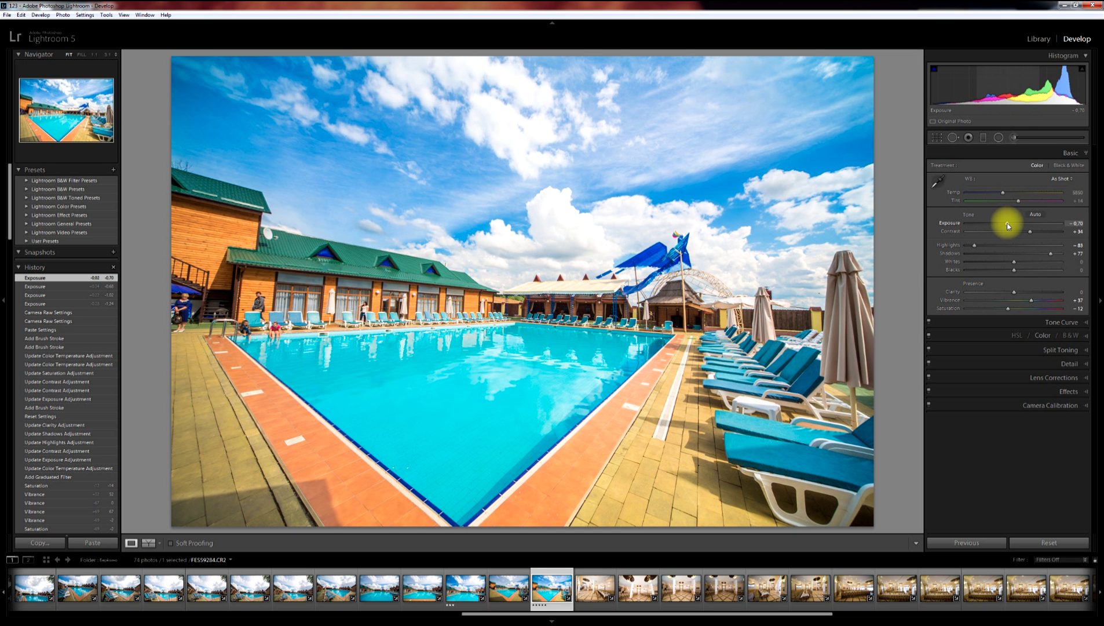
pyautogui.moveTo(1008, 225); pyautogui.dragTo(1007, 223)
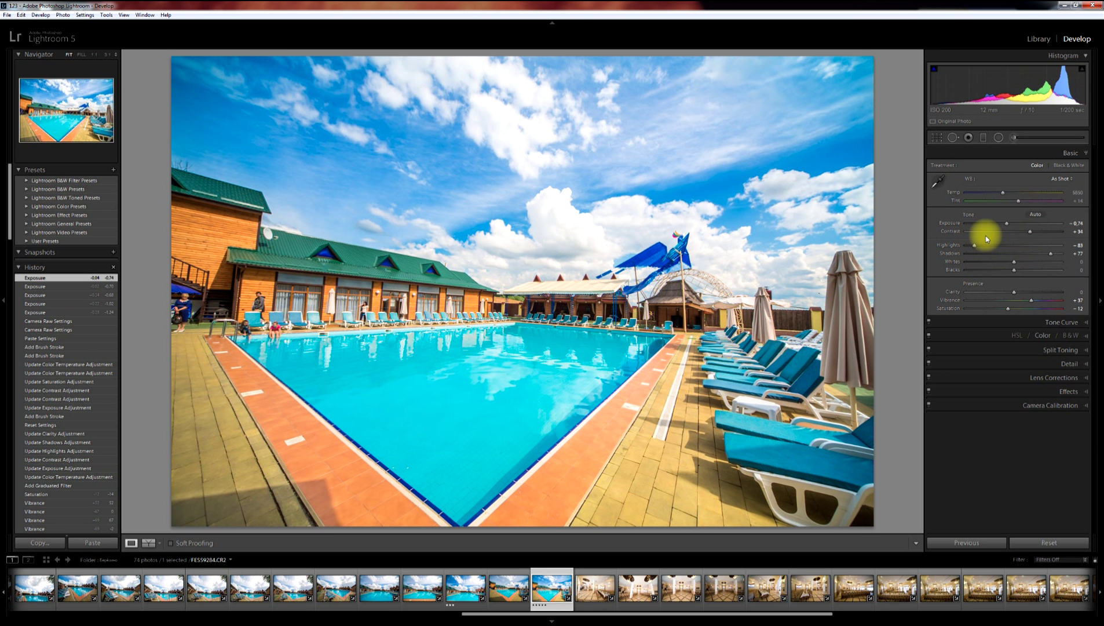
# Expand and collapse the Basic, Tone Curve and Split Toning sections one at a time in Solo Mode.
pyautogui.click(1046, 152)
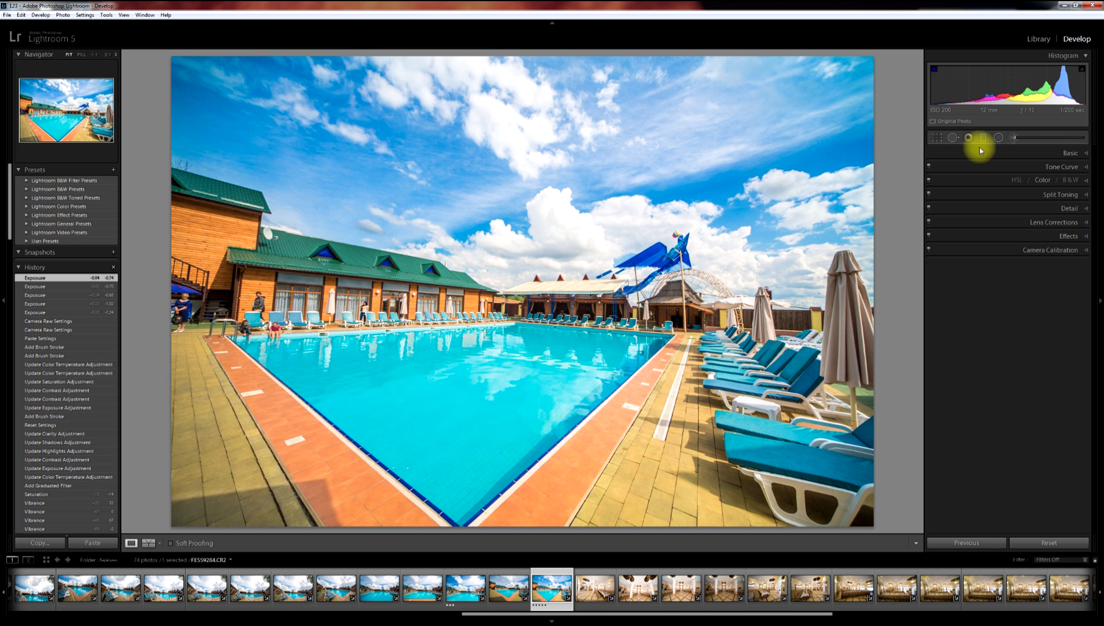
pyautogui.click(1068, 152)
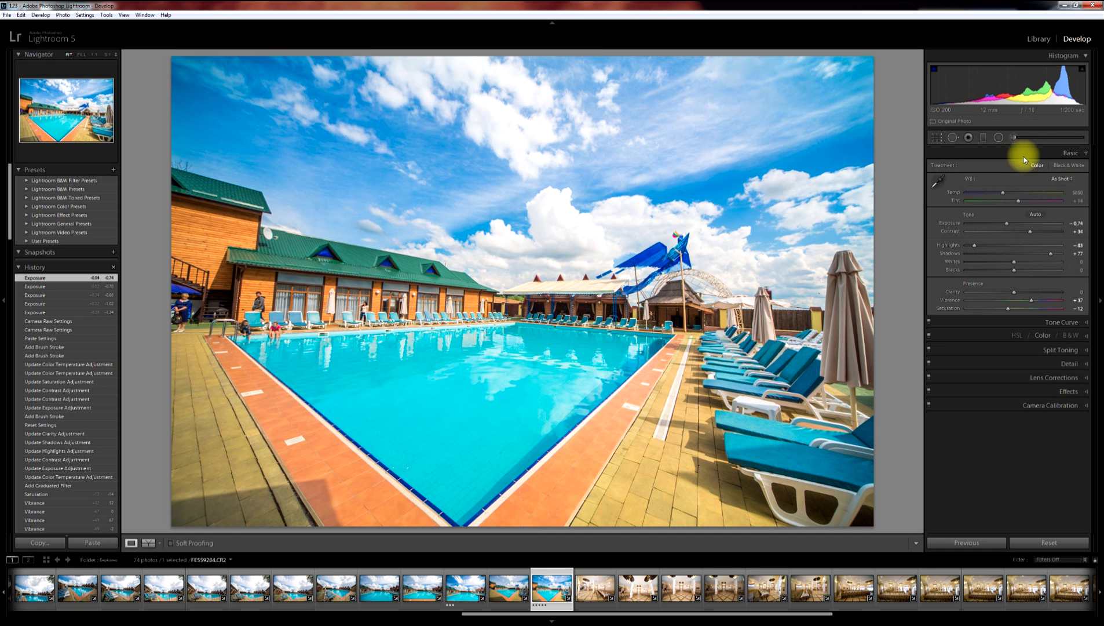
pyautogui.click(1058, 323)
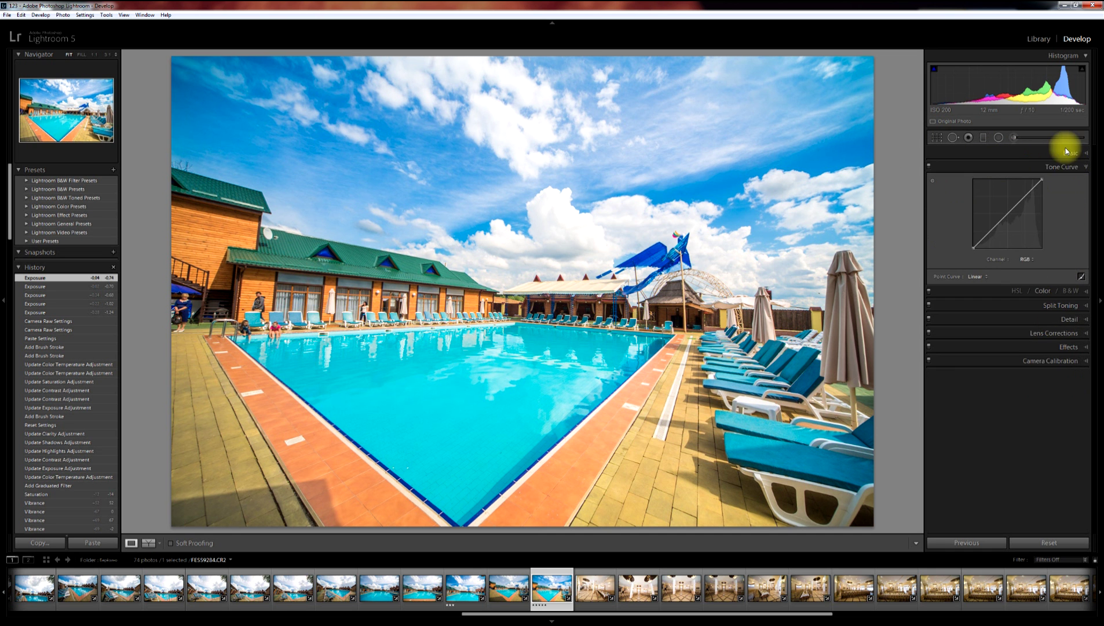
pyautogui.click(1046, 303)
pyautogui.click(1046, 309)
pyautogui.click(1028, 195)
pyautogui.click(1034, 153)
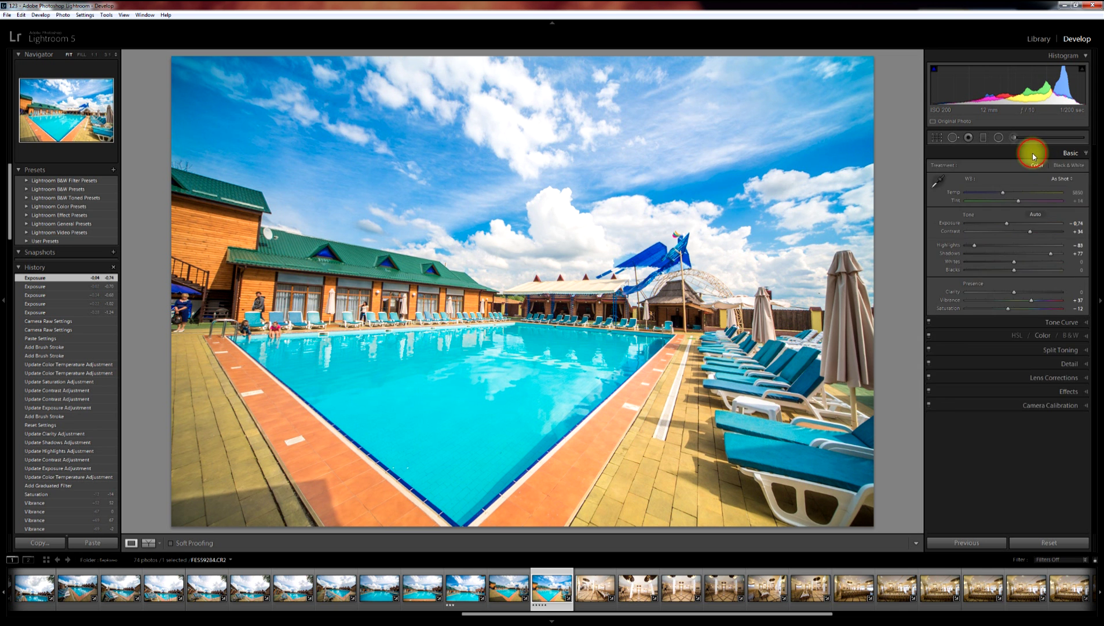
pyautogui.click(1033, 153)
# Turn off Solo Mode for the Develop adjustment sections and check the option's state.
pyautogui.rightClick(1031, 153)
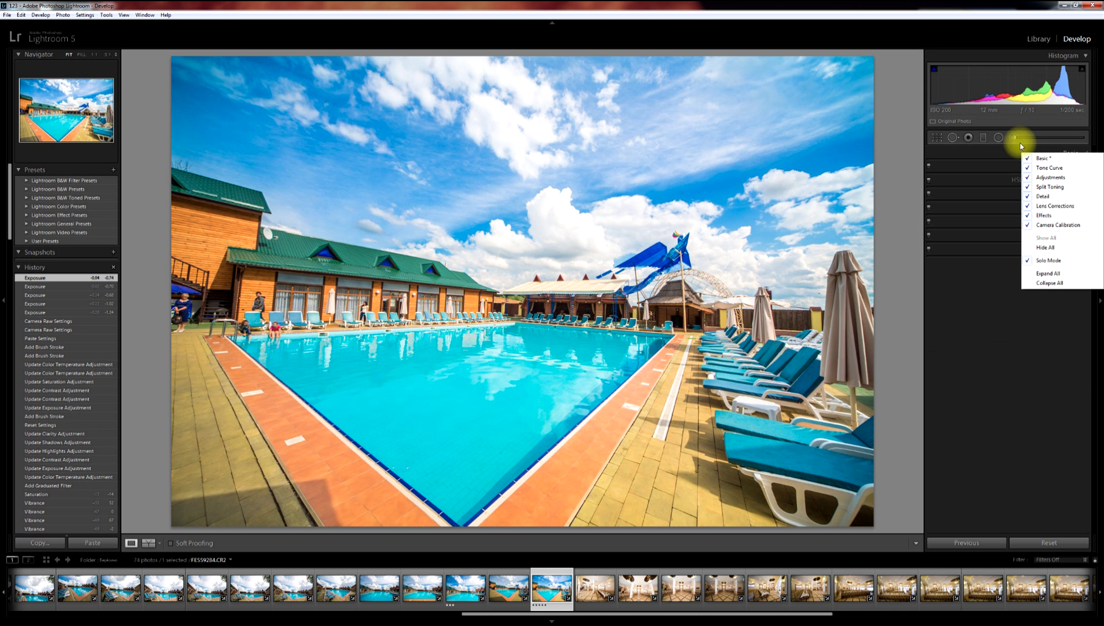
pyautogui.rightClick(1004, 155)
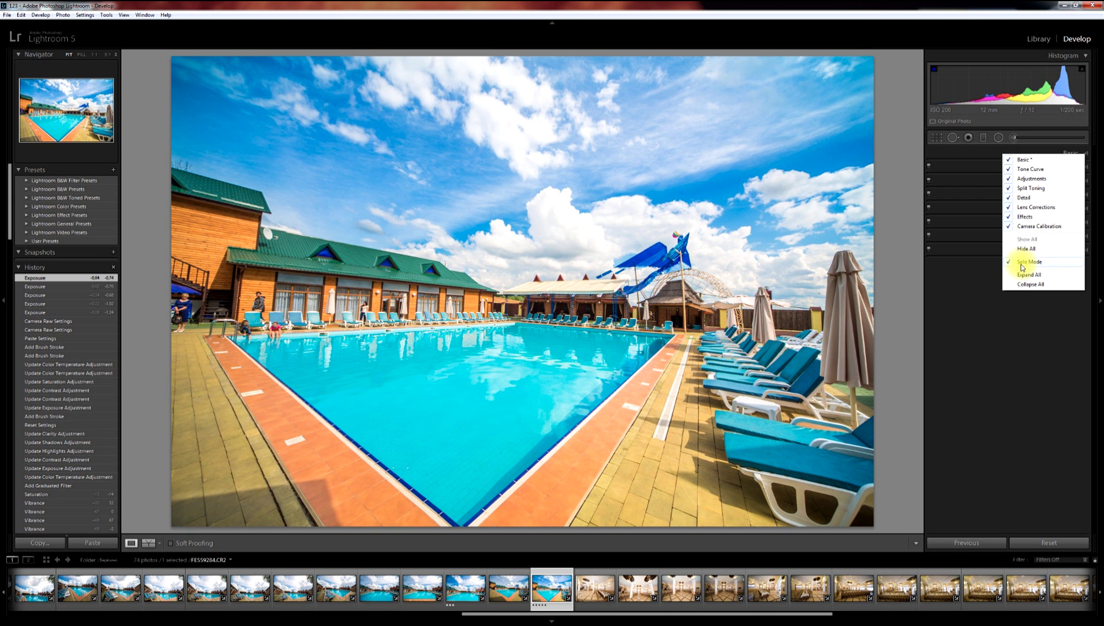
pyautogui.click(1037, 264)
pyautogui.rightClick(1009, 150)
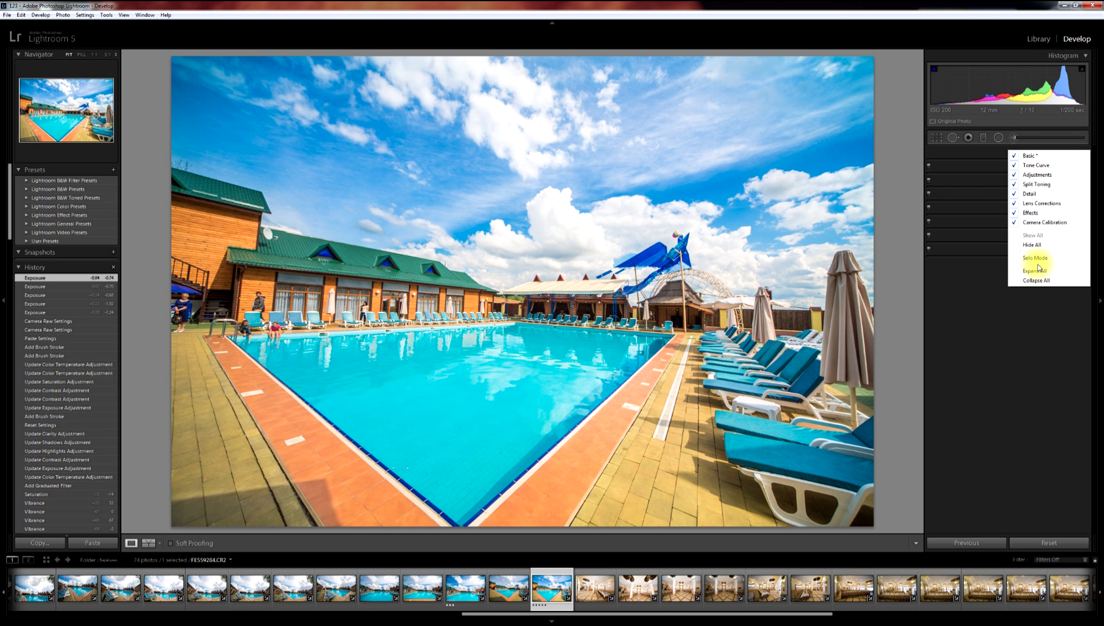
pyautogui.click(973, 298)
# Expand the Basic, Tone Curve, Color, Split Toning, Detail and Lens Corrections sections together and look through their settings.
pyautogui.click(1041, 154)
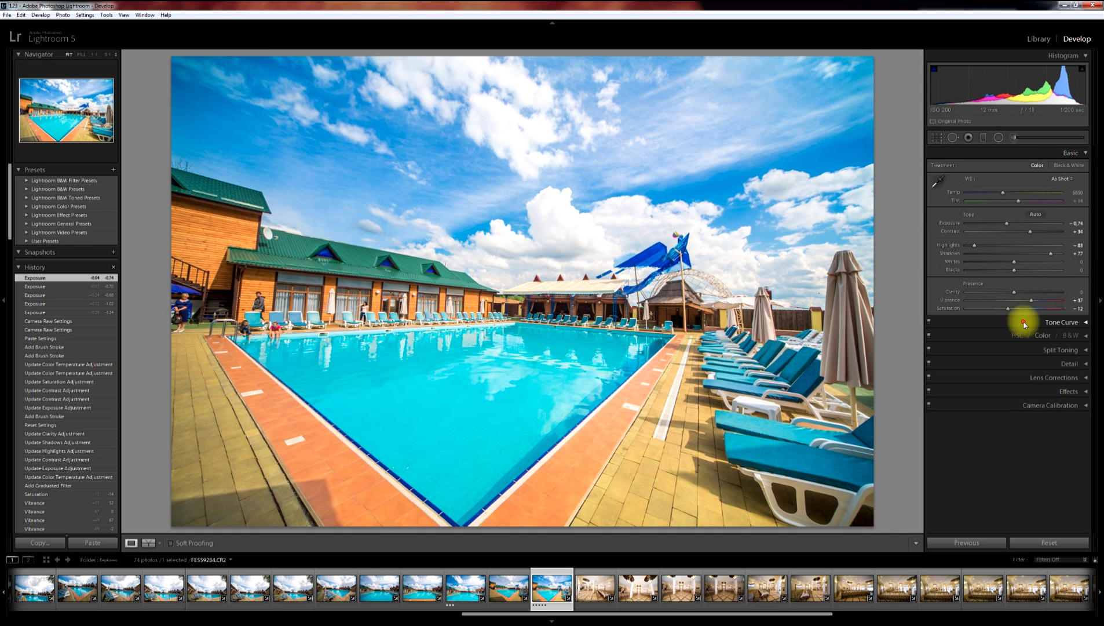
pyautogui.click(1027, 321)
pyautogui.click(997, 444)
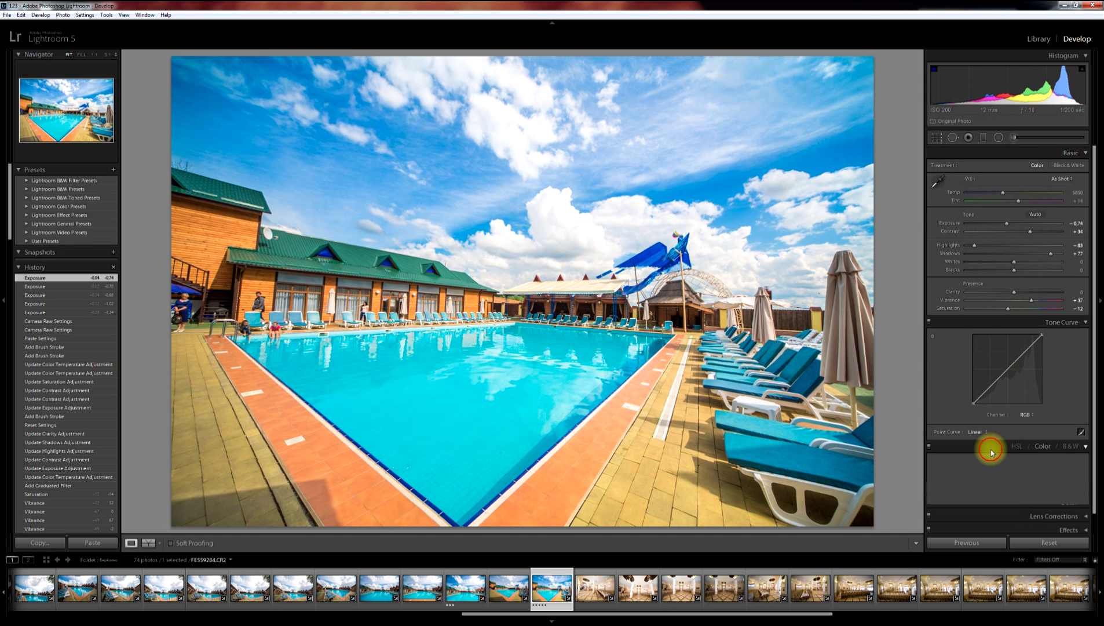
pyautogui.scroll(-2, 1003, 465)
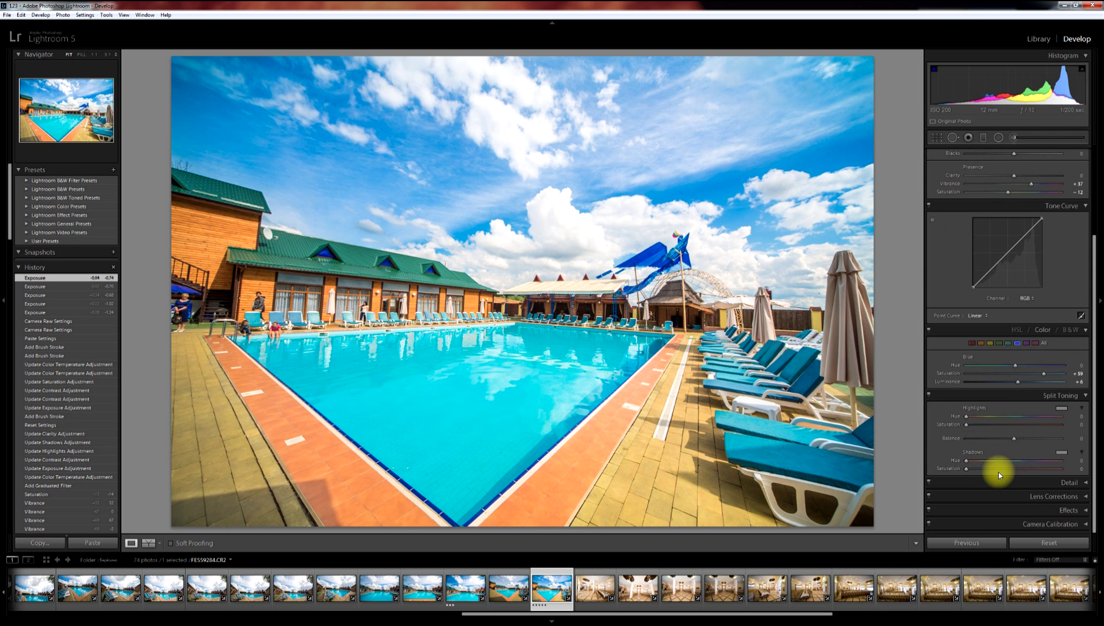
pyautogui.click(992, 480)
pyautogui.click(999, 497)
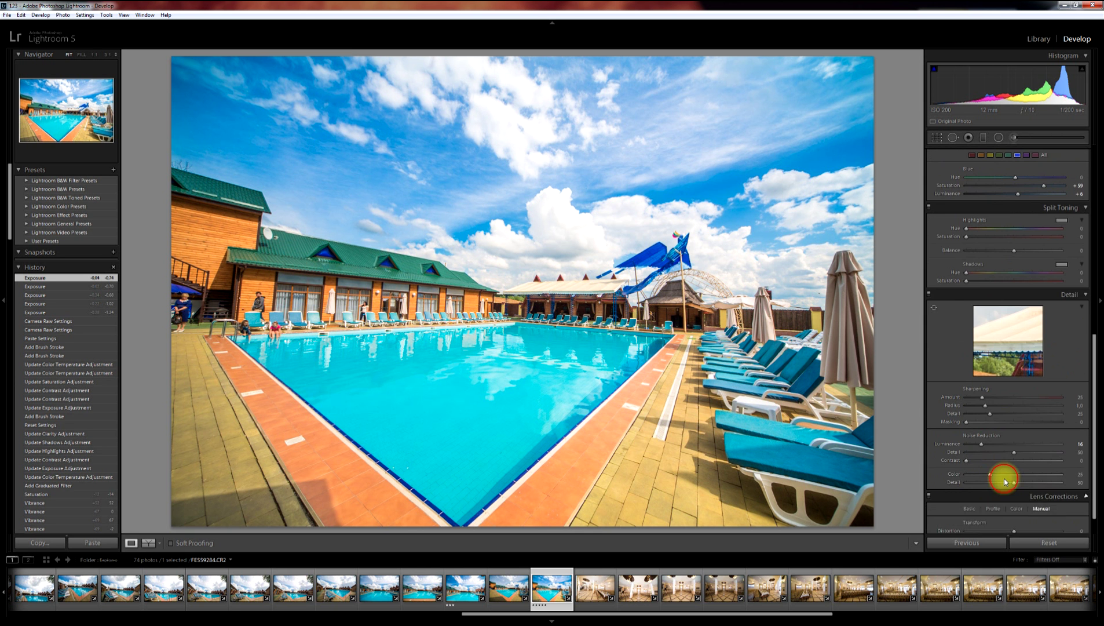
pyautogui.scroll(5, 1004, 473)
pyautogui.scroll(-5, 1003, 462)
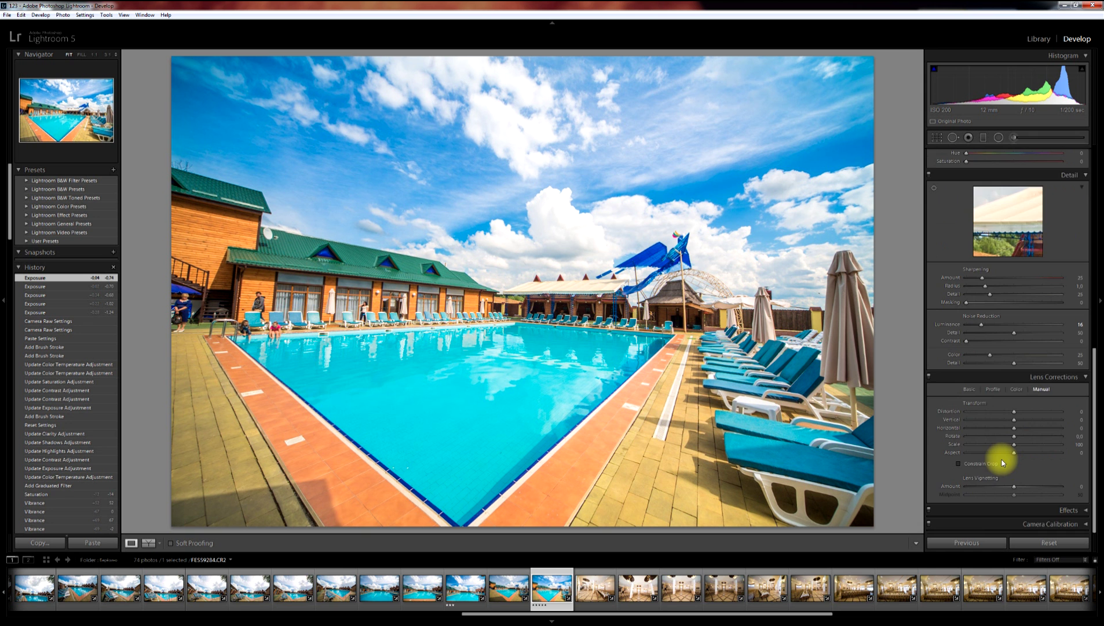
pyautogui.scroll(5, 1001, 459)
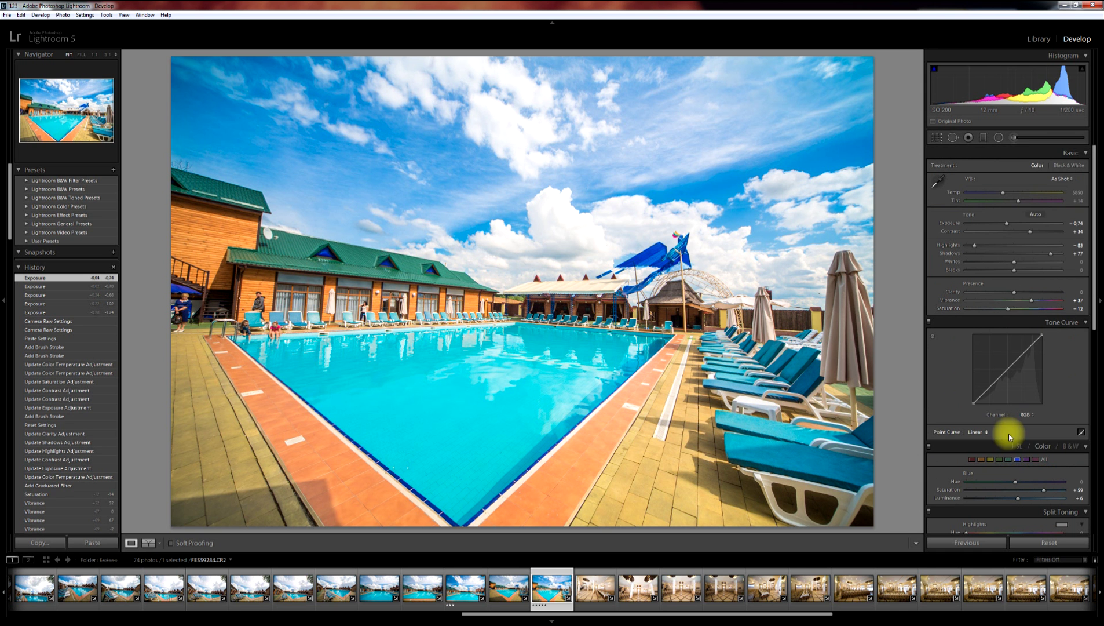
# Turn Solo Mode back on for the adjustment sections, and expand Tone Curve followed by Detail.
pyautogui.rightClick(1026, 155)
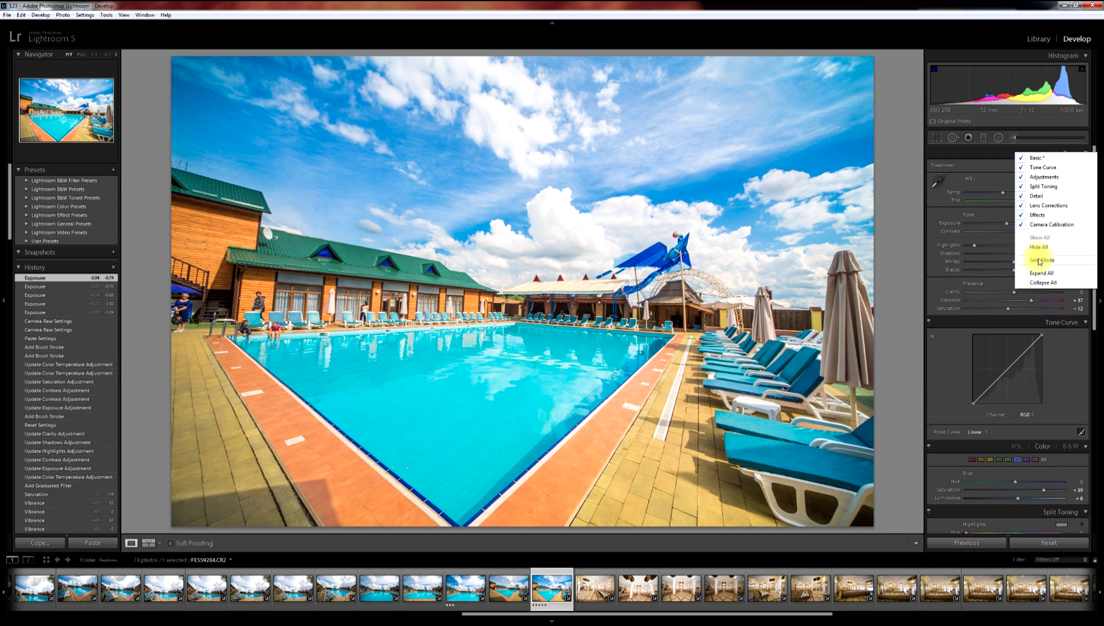
pyautogui.click(1038, 261)
pyautogui.click(1028, 153)
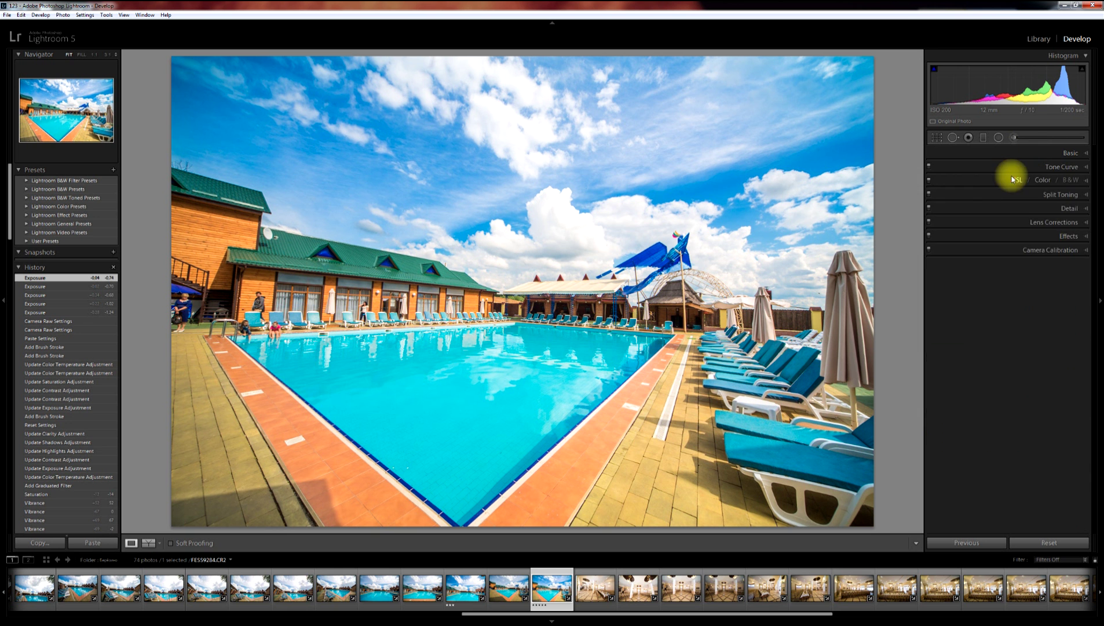
pyautogui.click(996, 168)
pyautogui.click(1013, 317)
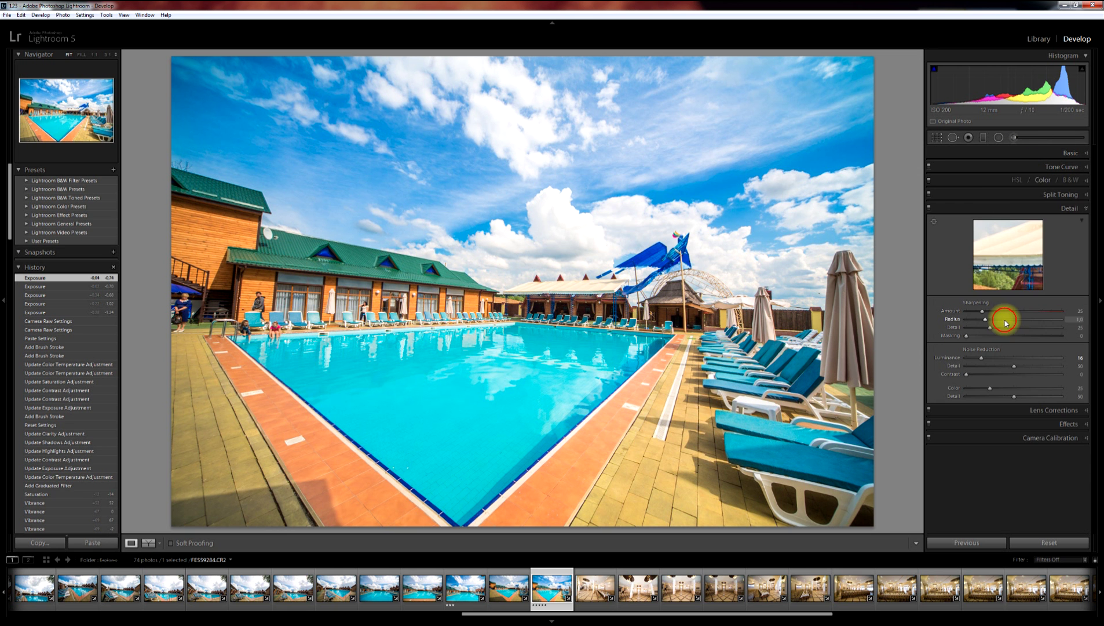
# Expand the Split Toning, Tone Curve and Basic adjustment sections in turn, leaving Basic open.
pyautogui.click(995, 196)
pyautogui.click(1002, 166)
pyautogui.click(1014, 153)
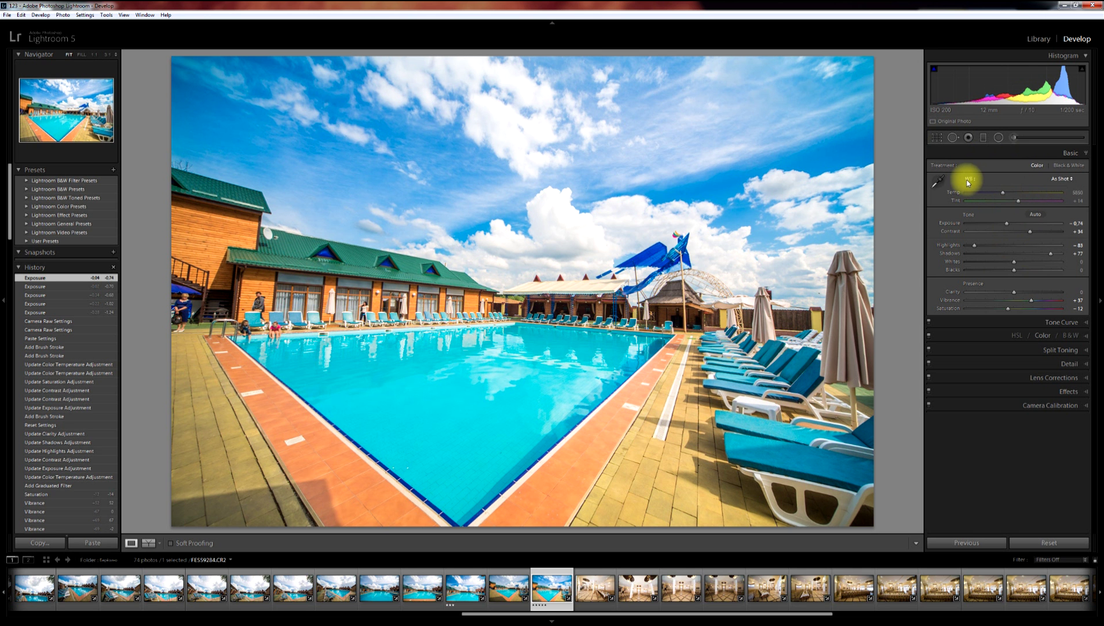
# Try the Cloudy, Tungsten and Flash white balance presets on the pool photo.
pyautogui.click(1063, 180)
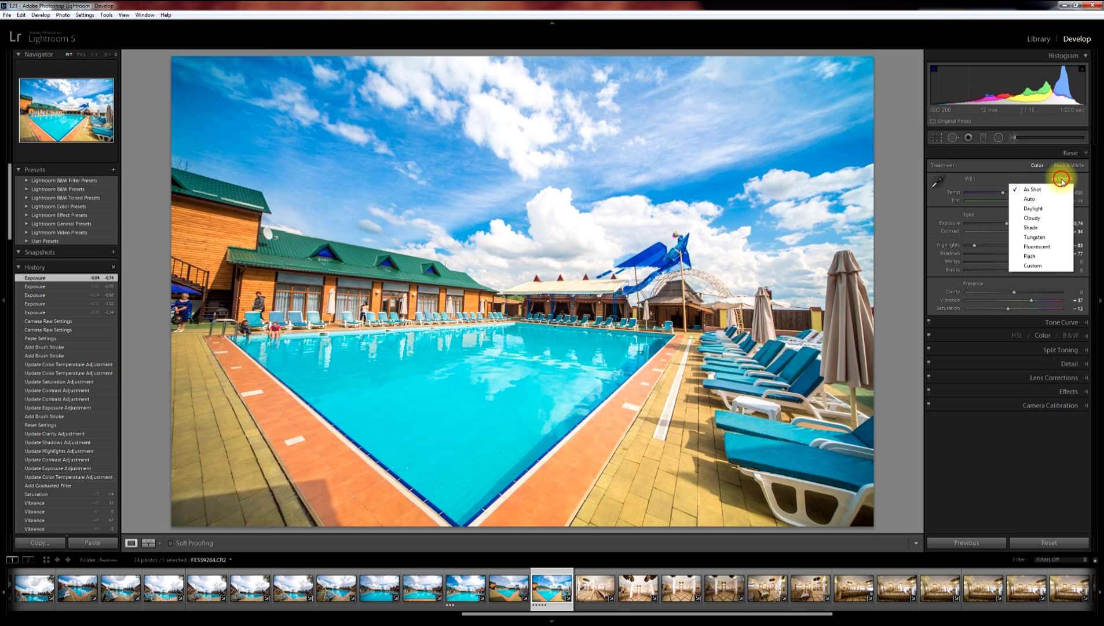
pyautogui.click(1041, 223)
pyautogui.click(1061, 178)
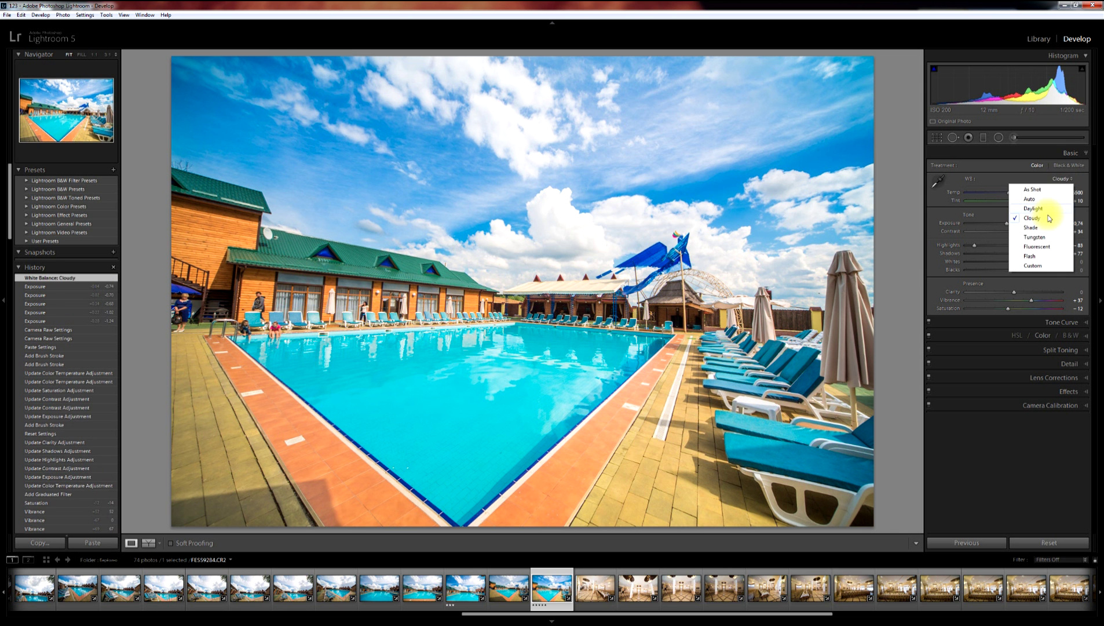
pyautogui.click(1039, 242)
pyautogui.click(1059, 178)
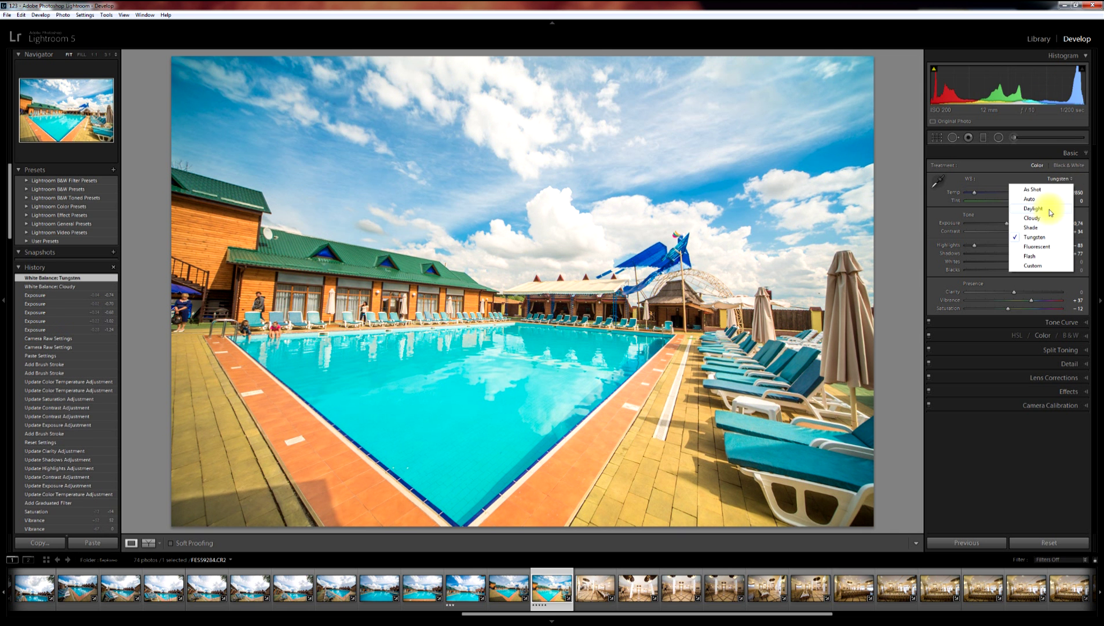
pyautogui.click(1036, 255)
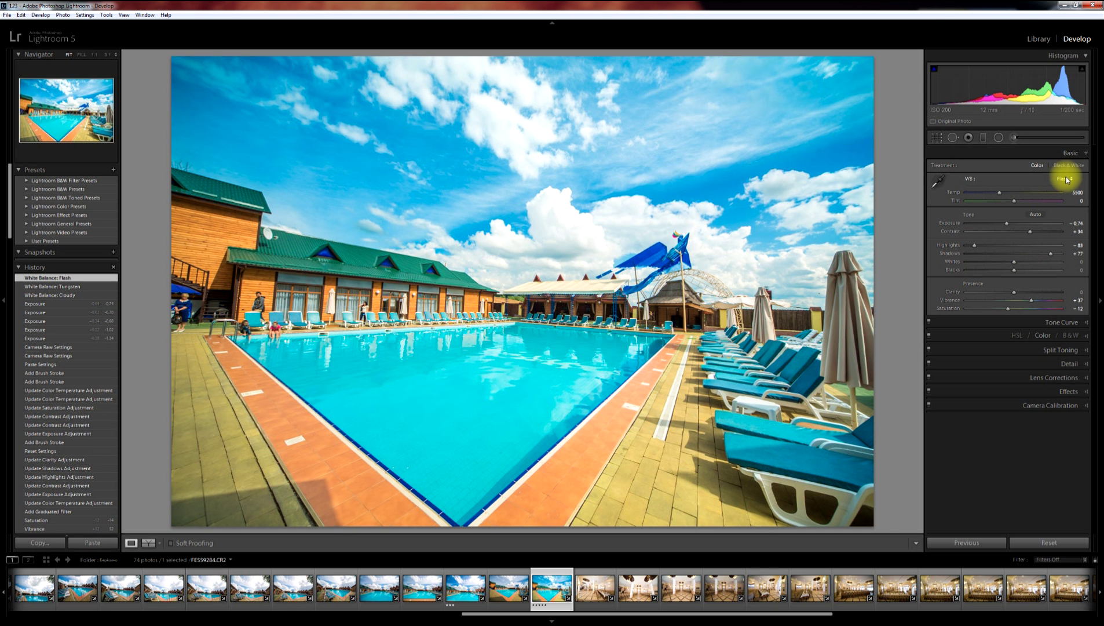
# Try the Cloudy, Auto and Fluorescent white balance presets, and return the white balance to As Shot.
pyautogui.click(1067, 181)
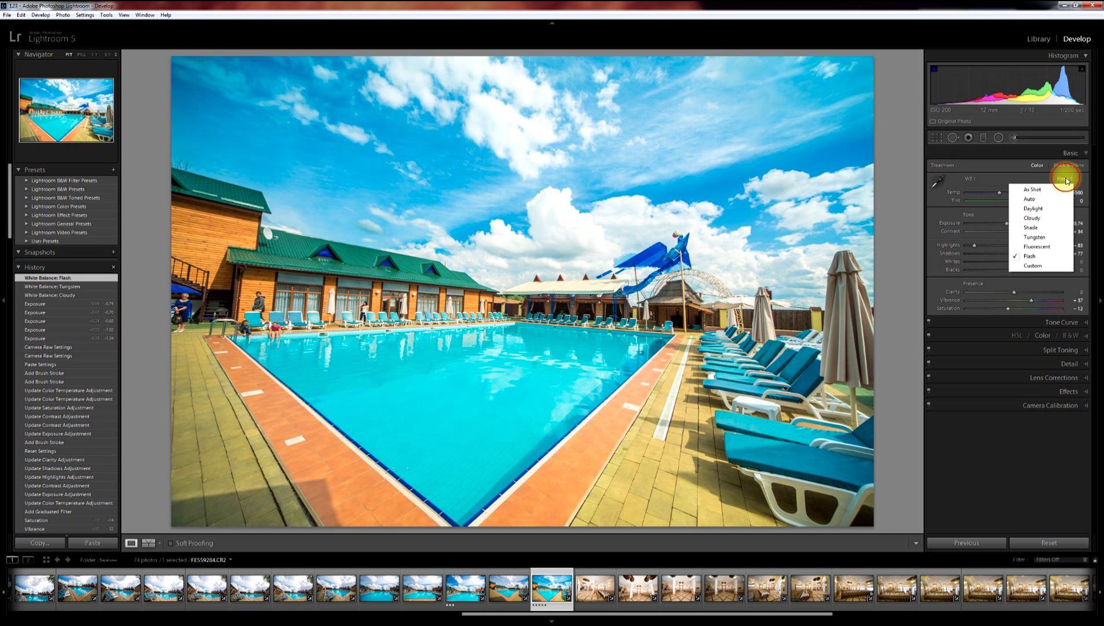
pyautogui.click(1040, 219)
pyautogui.click(1062, 179)
pyautogui.click(1044, 199)
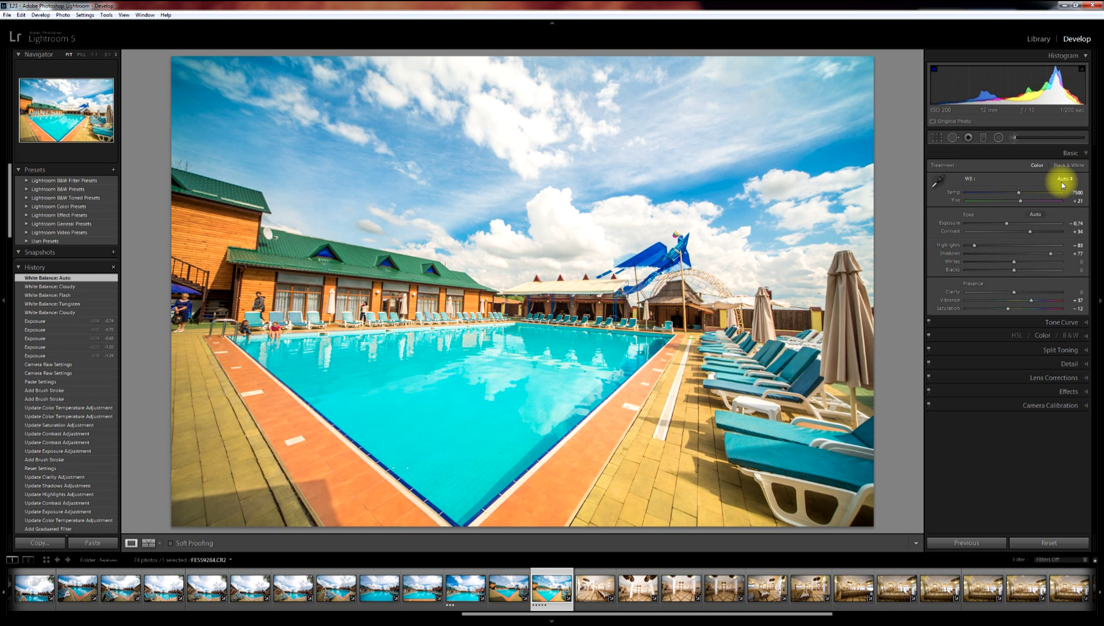
pyautogui.click(1065, 180)
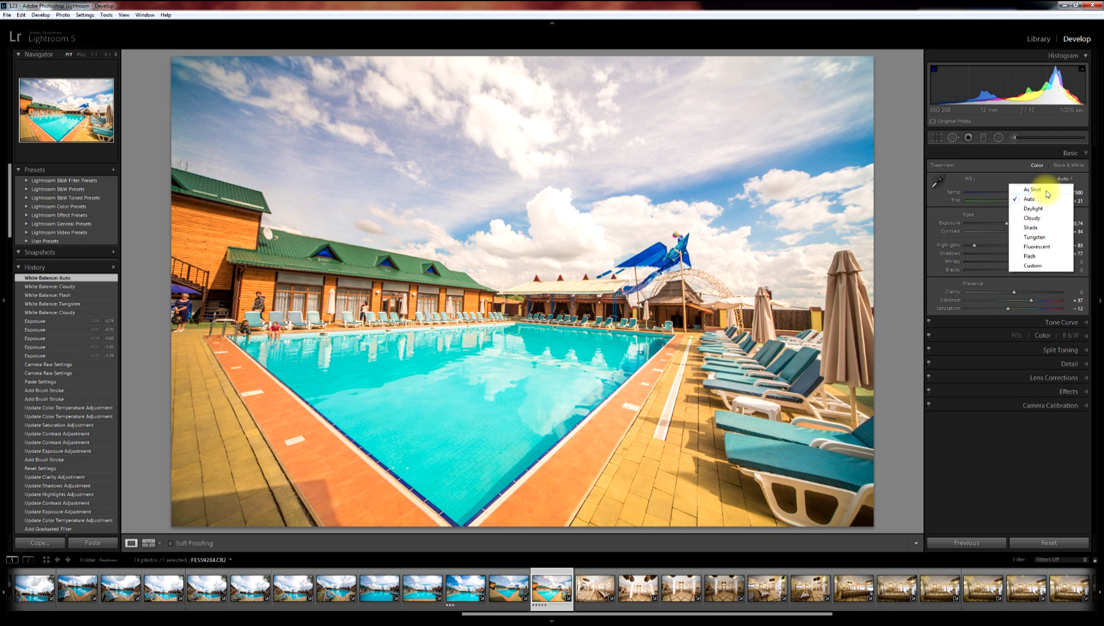
pyautogui.click(1037, 245)
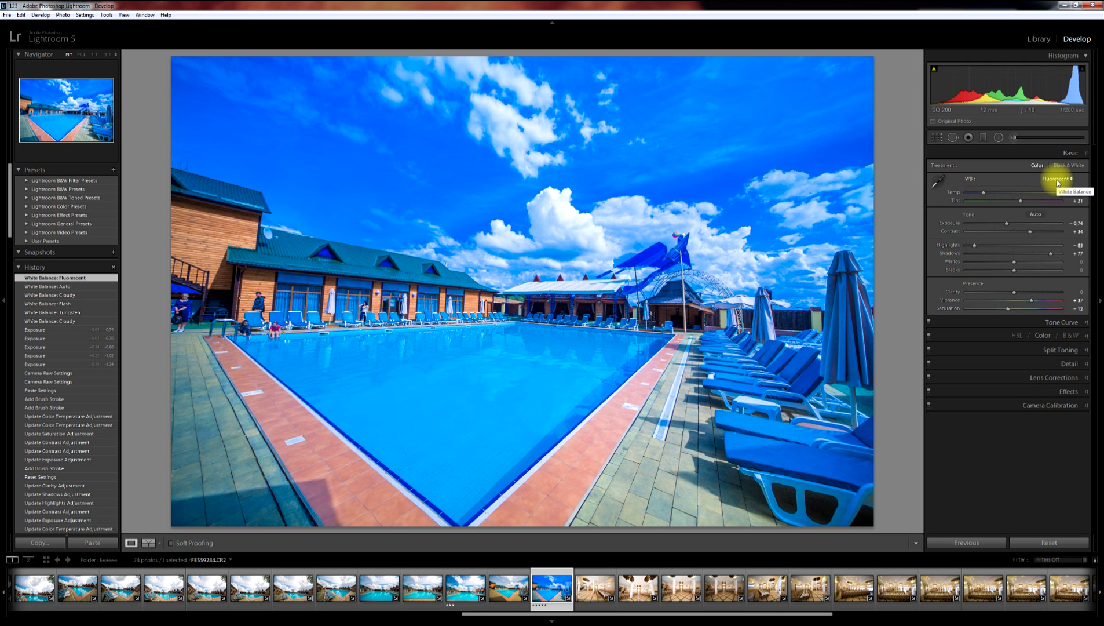
pyautogui.click(1058, 181)
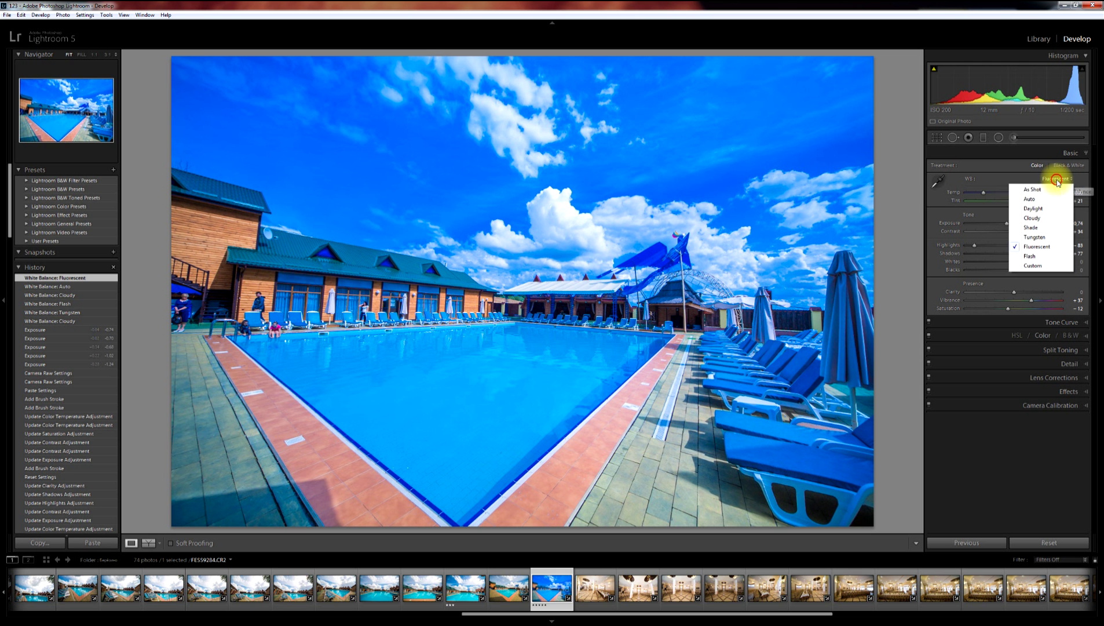
pyautogui.click(1035, 191)
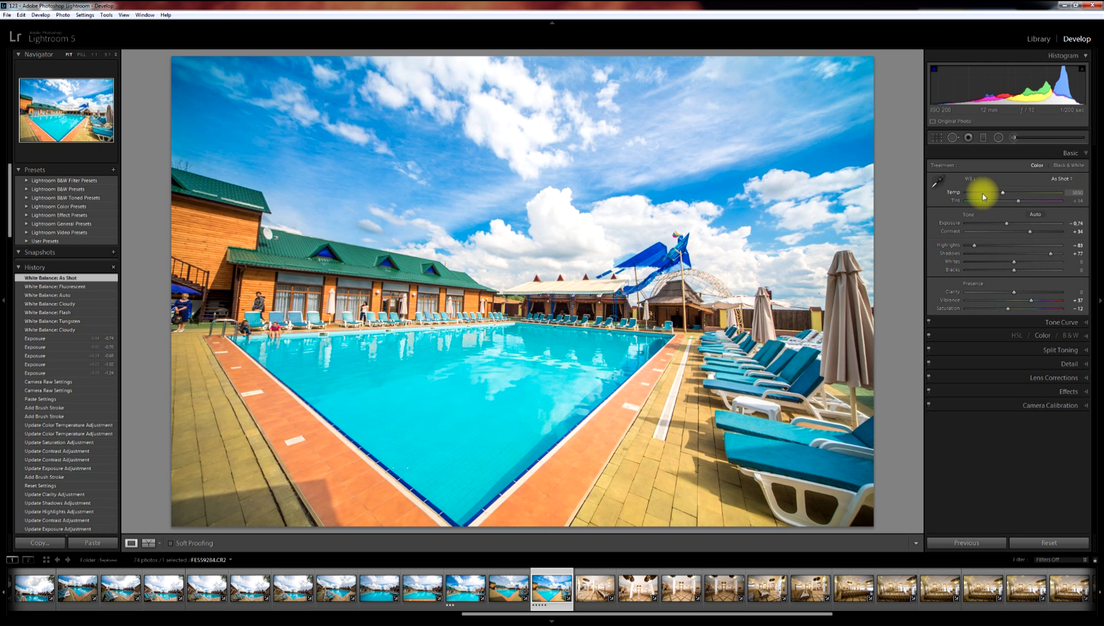
# Try cooler and warmer color temperatures on the pool photo, and set the Temp value to 5600.
pyautogui.moveTo(1002, 196)
pyautogui.mouseDown()
pyautogui.moveTo(973, 198)
pyautogui.moveTo(998, 190)
pyautogui.moveTo(982, 194)
pyautogui.mouseUp()
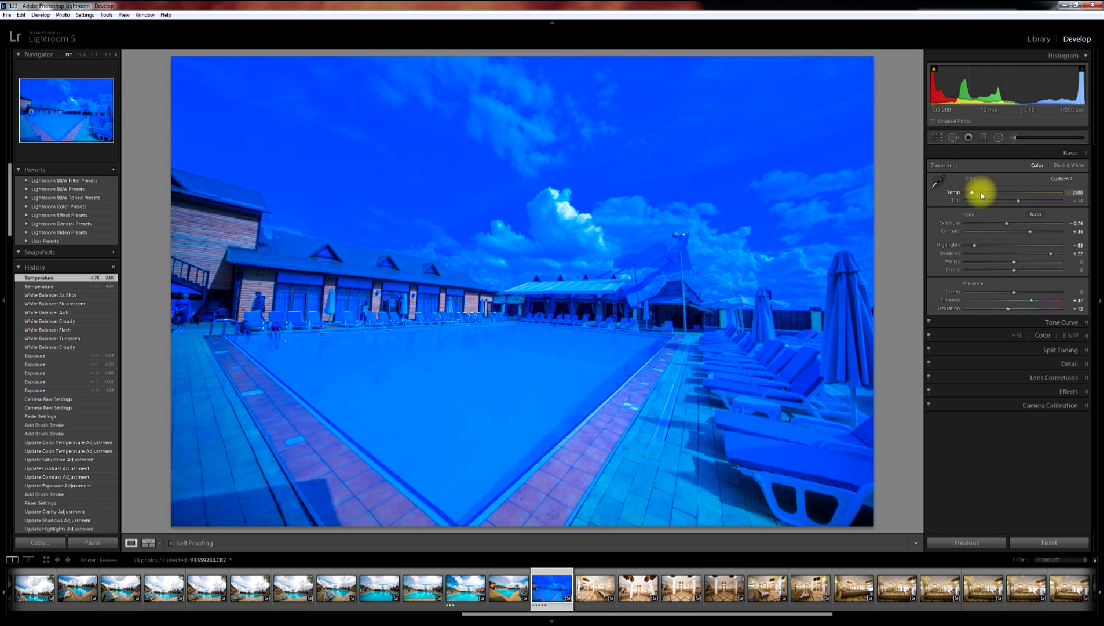
pyautogui.moveTo(982, 195); pyautogui.dragTo(988, 196)
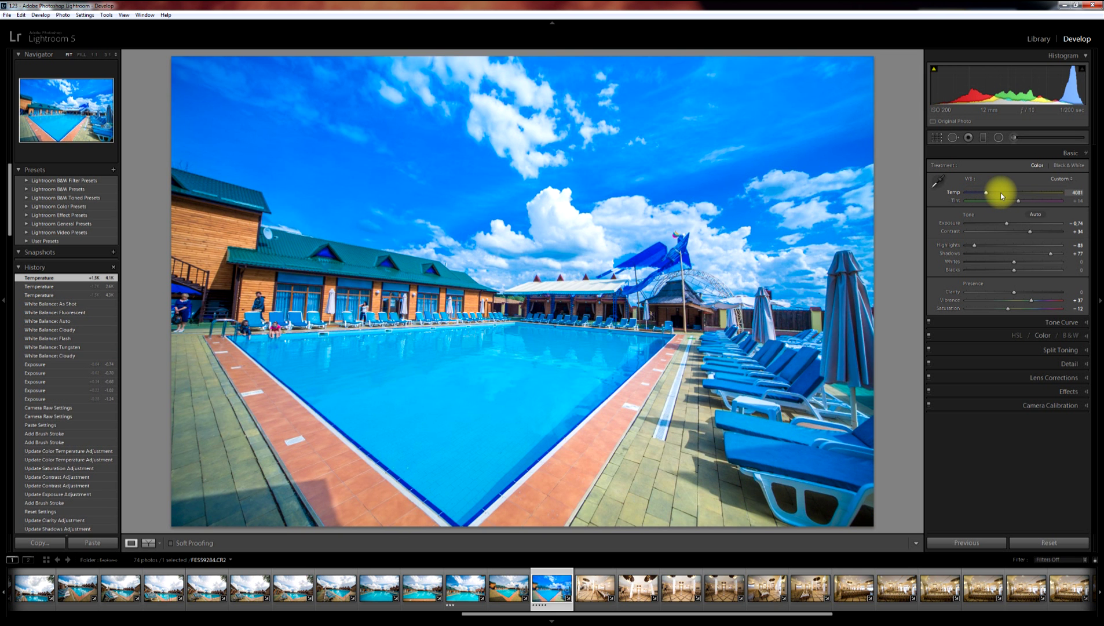
pyautogui.moveTo(1000, 192); pyautogui.dragTo(1015, 191)
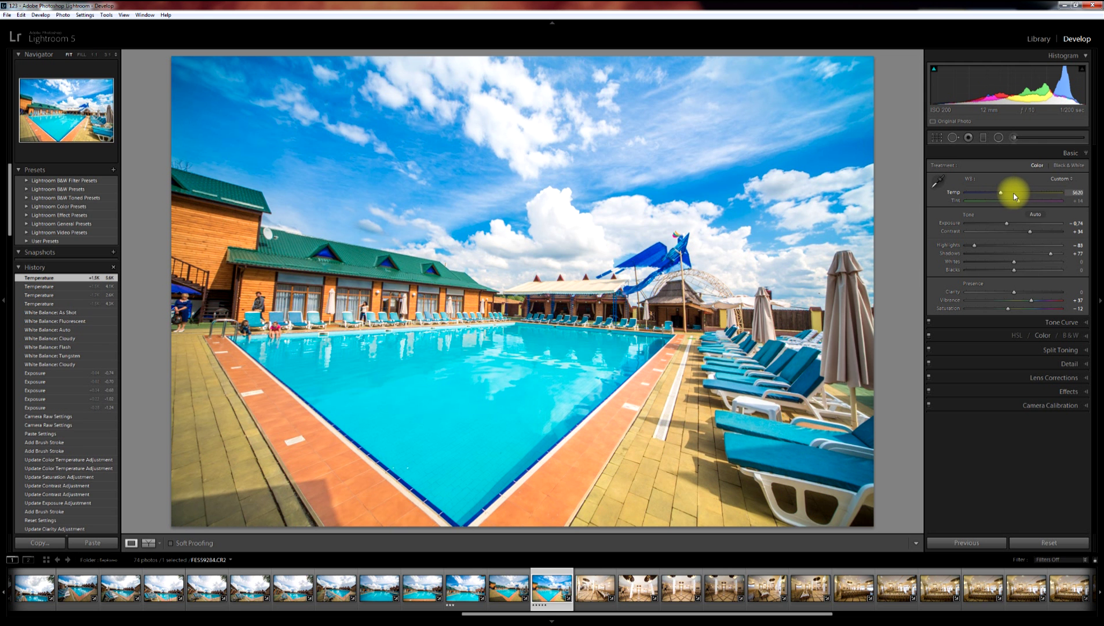
pyautogui.moveTo(1024, 197); pyautogui.dragTo(1025, 197)
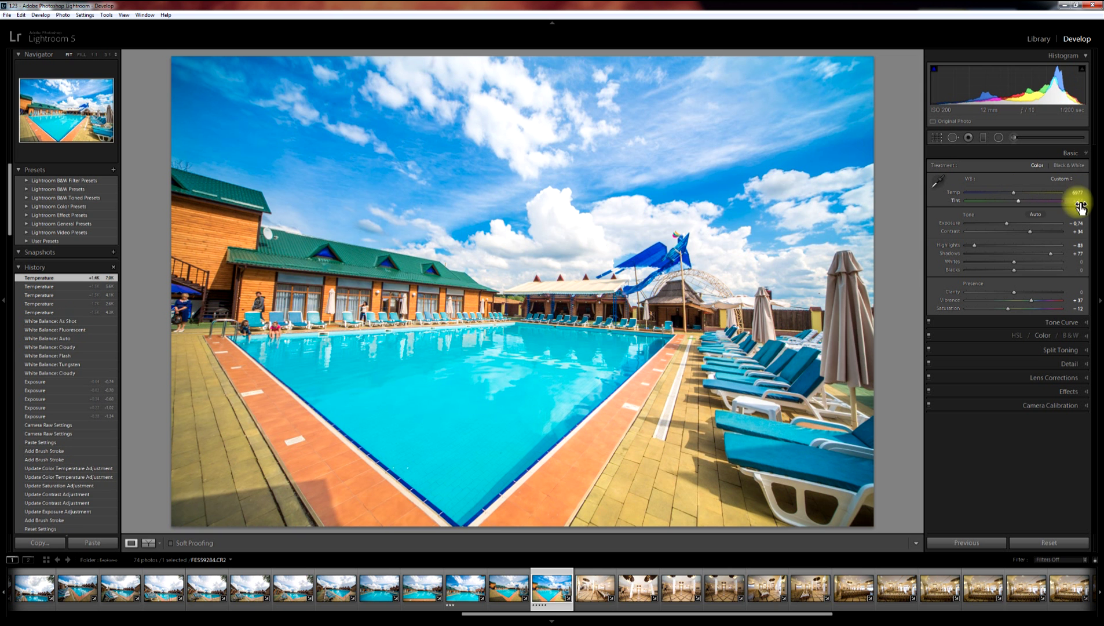
pyautogui.click(1078, 193)
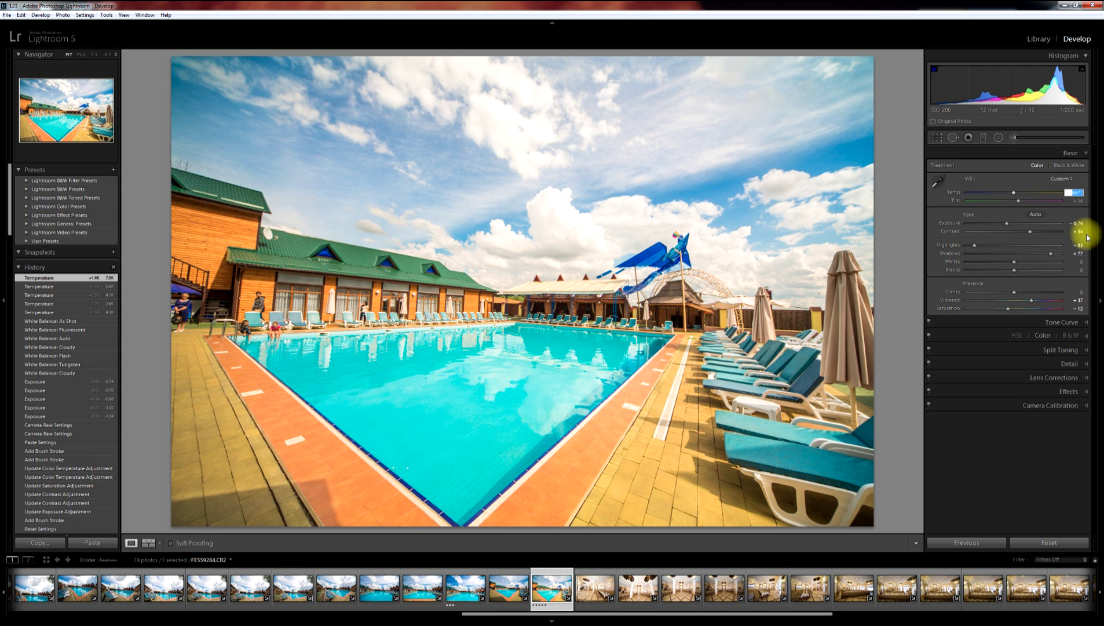
pyautogui.write('5600')
pyautogui.press('Return')
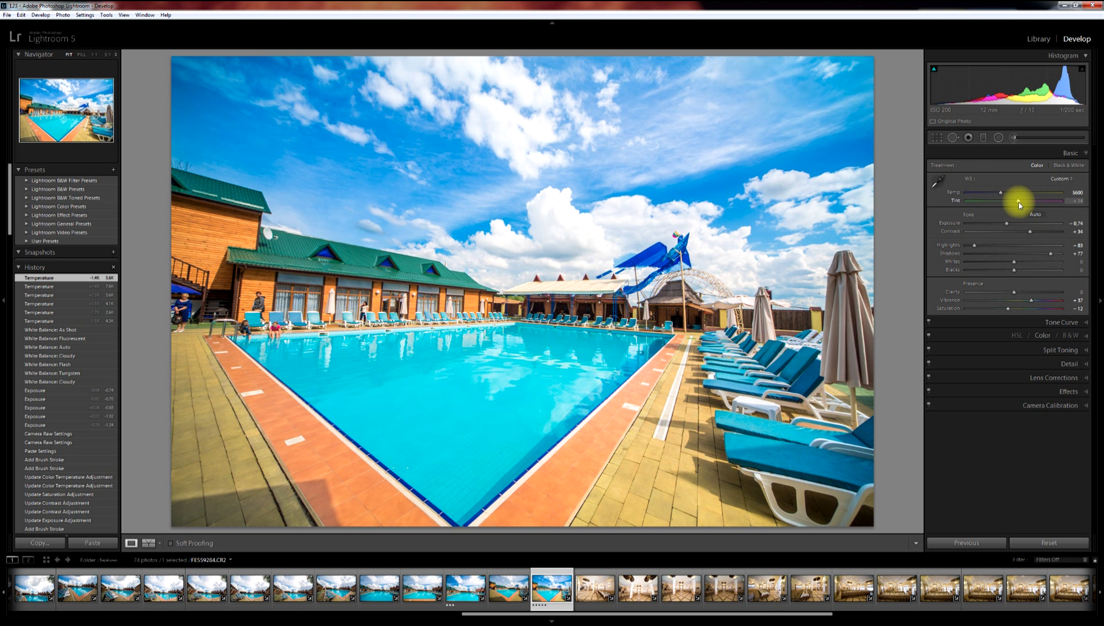
# Try the Tint at +67 and −31 before setting it to +20, and raise the Exposure to −0.07.
pyautogui.moveTo(1032, 205); pyautogui.dragTo(1035, 201)
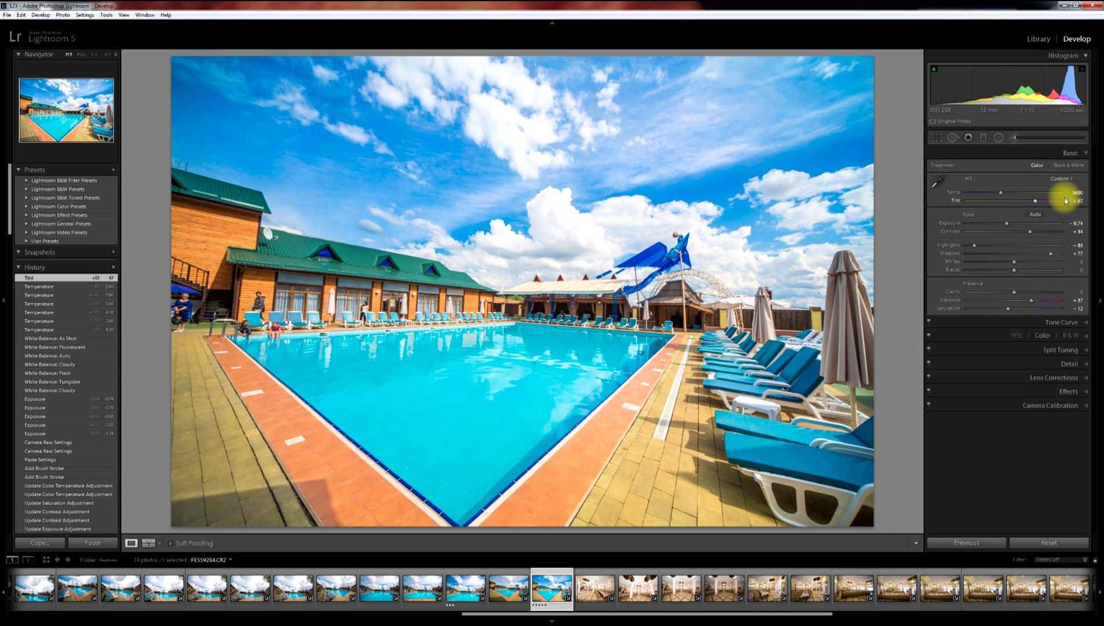
pyautogui.moveTo(1004, 202); pyautogui.dragTo(1004, 203)
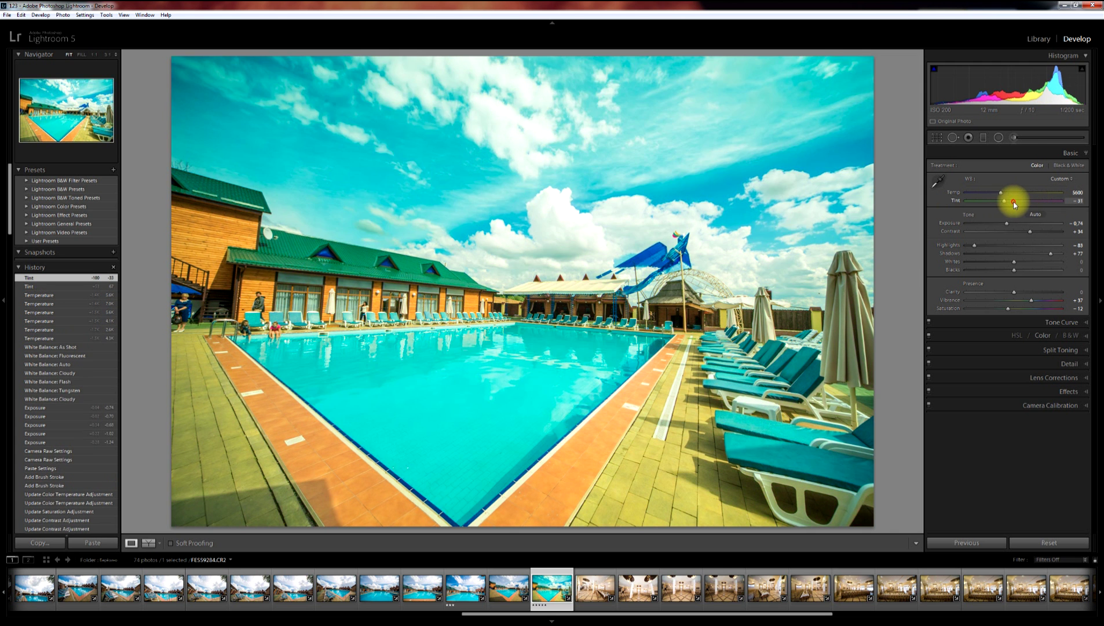
pyautogui.moveTo(1019, 202); pyautogui.dragTo(1023, 201)
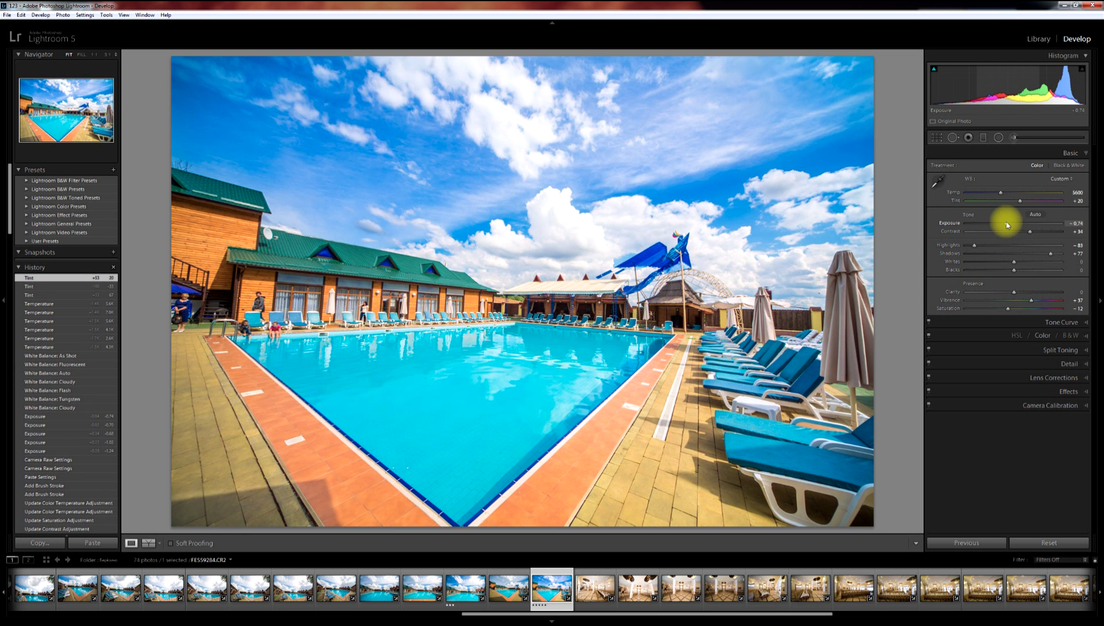
pyautogui.moveTo(1007, 226)
pyautogui.mouseDown()
pyautogui.moveTo(995, 226)
pyautogui.moveTo(1025, 226)
pyautogui.mouseUp()
pyautogui.click(1012, 225)
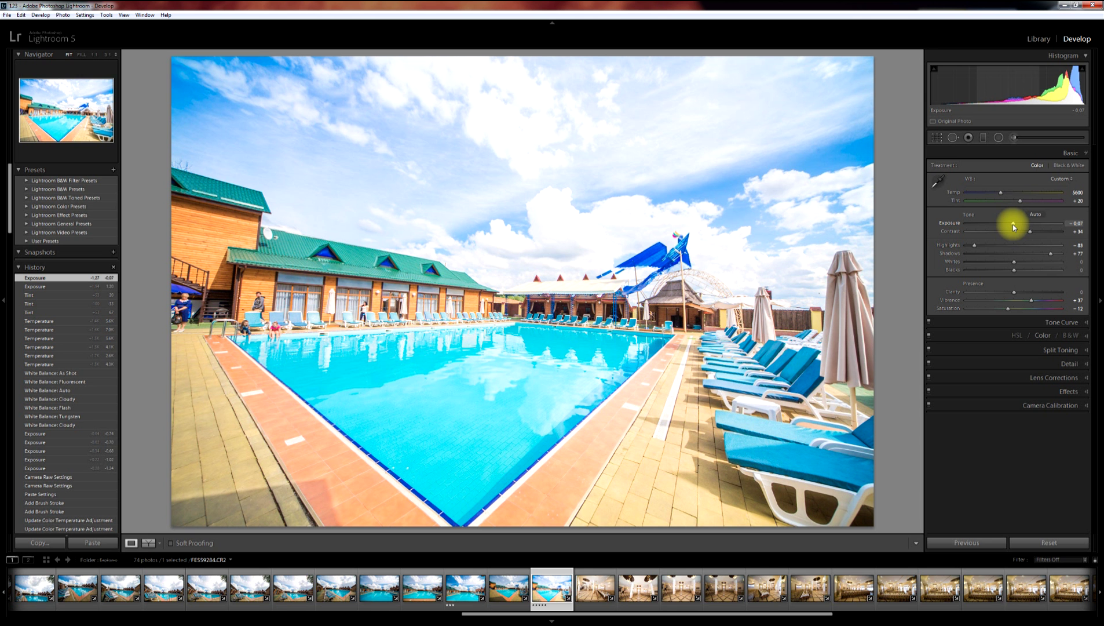
# Reset all develop settings, try the Exposure at −5.00 and −0.16, and return it to its default.
pyautogui.click(1049, 543)
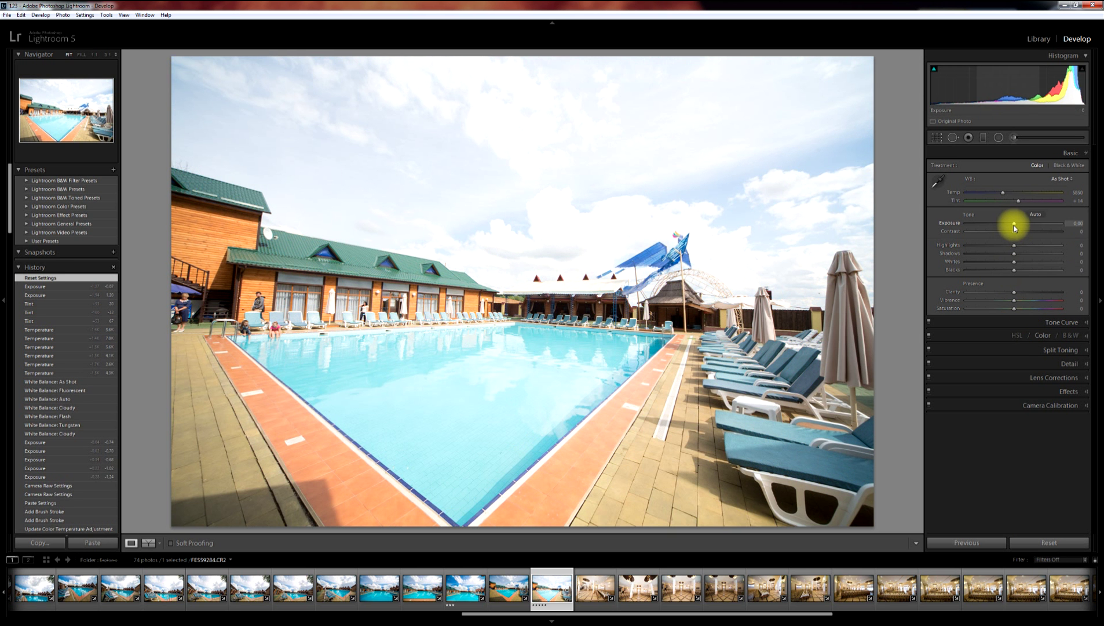
pyautogui.moveTo(1012, 228); pyautogui.dragTo(957, 225)
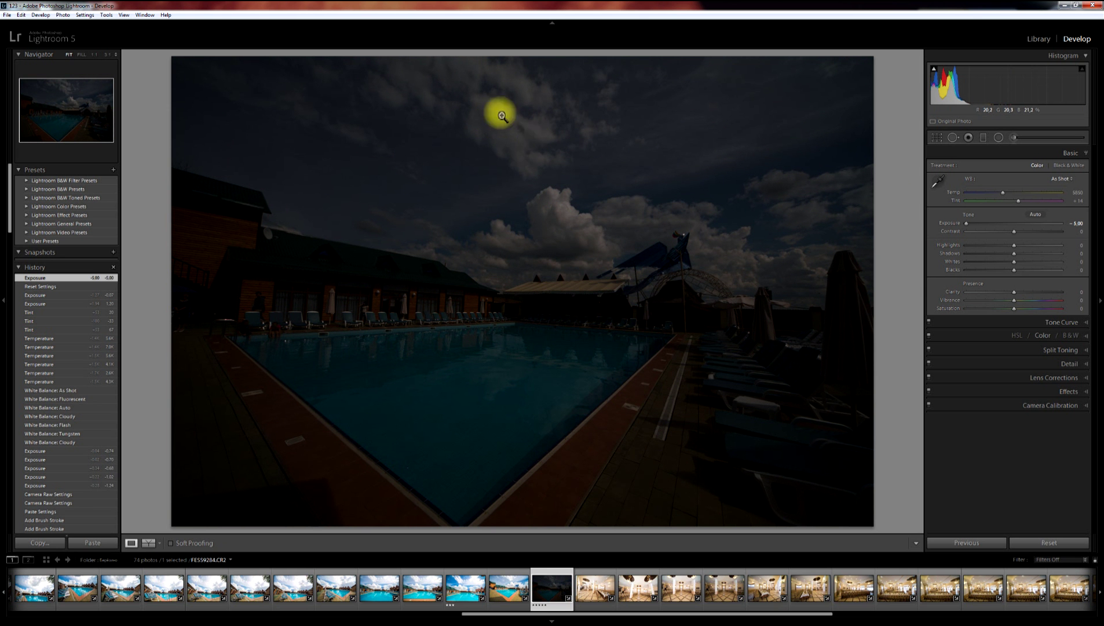
pyautogui.moveTo(969, 225); pyautogui.dragTo(1015, 227)
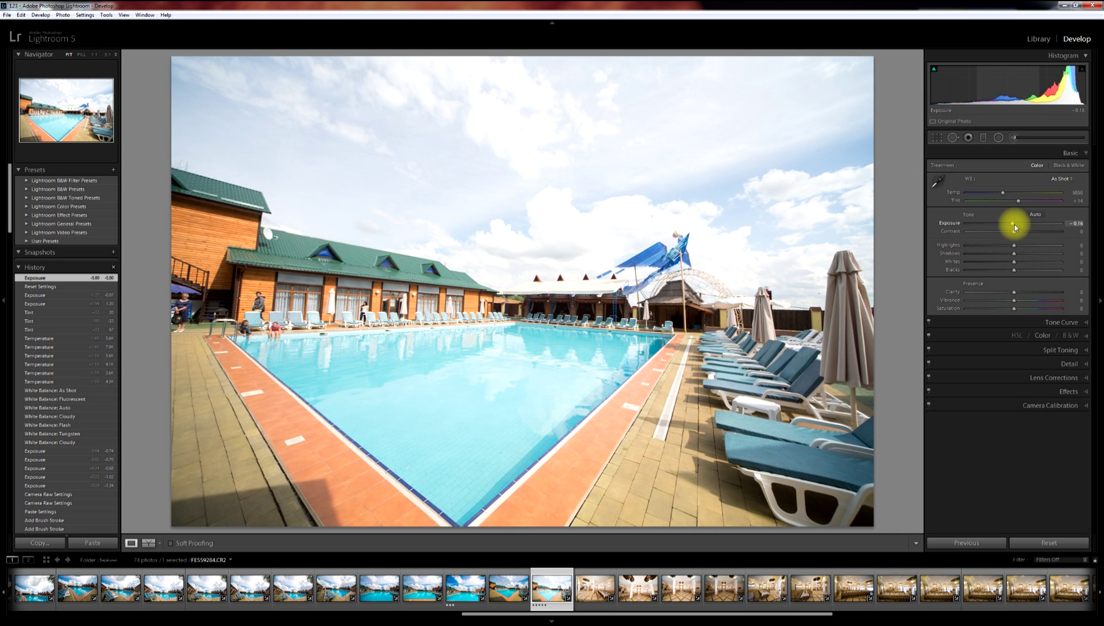
pyautogui.doubleClick(1015, 227)
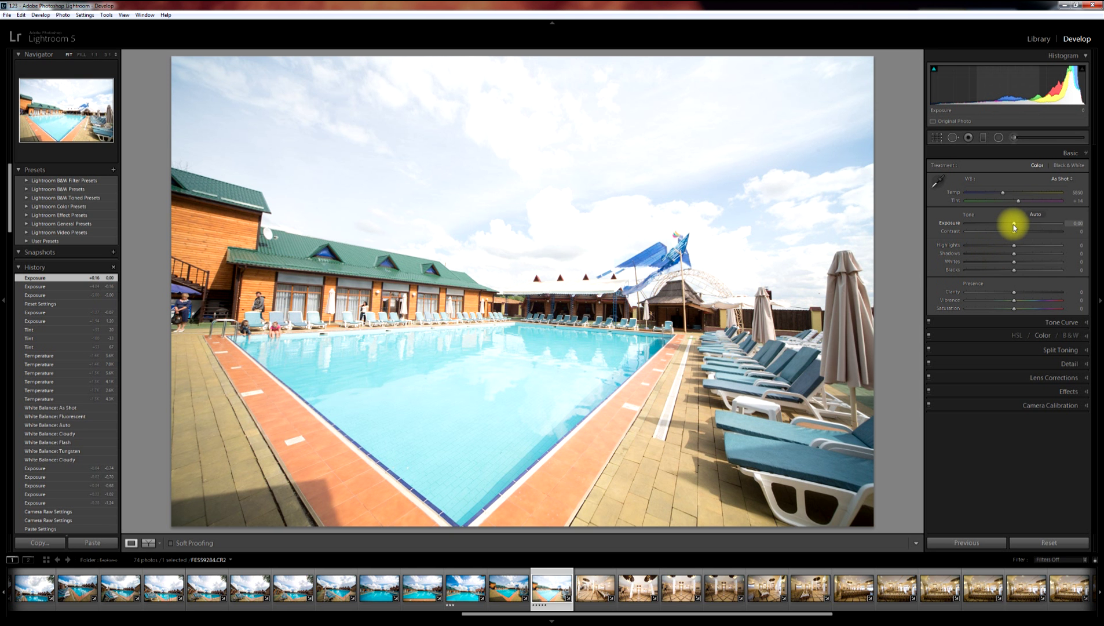
# Lower the Exposure to −0.97 and try weak and strong contrast, ending with Contrast at +26.
pyautogui.moveTo(1014, 227); pyautogui.dragTo(983, 230)
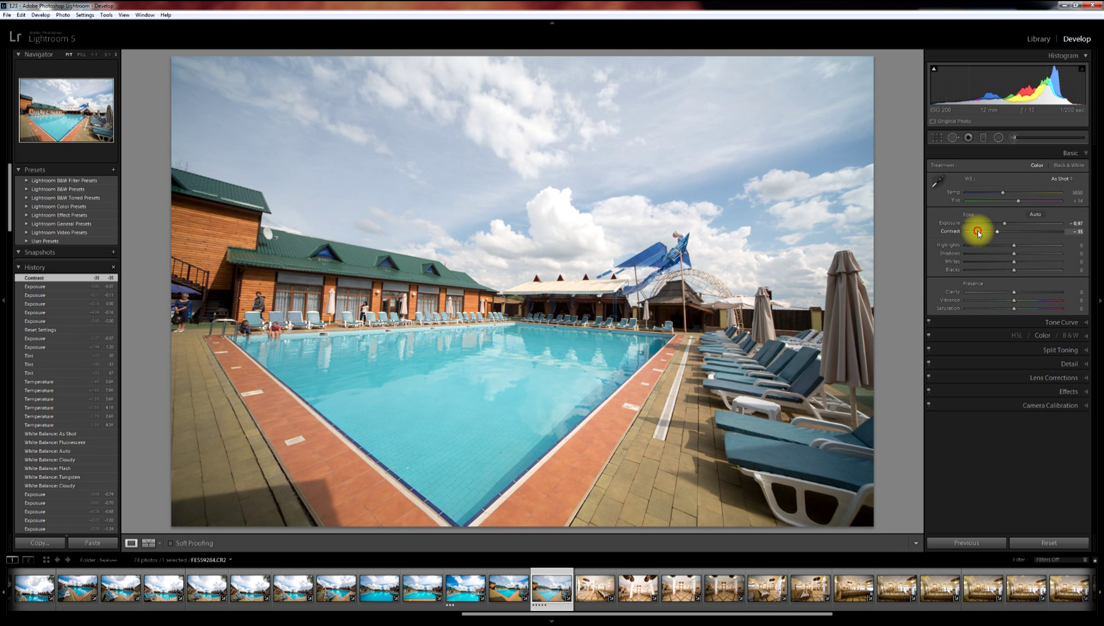
pyautogui.click(979, 232)
pyautogui.click(969, 231)
pyautogui.click(1029, 232)
pyautogui.click(1056, 232)
pyautogui.click(1057, 232)
pyautogui.click(1027, 233)
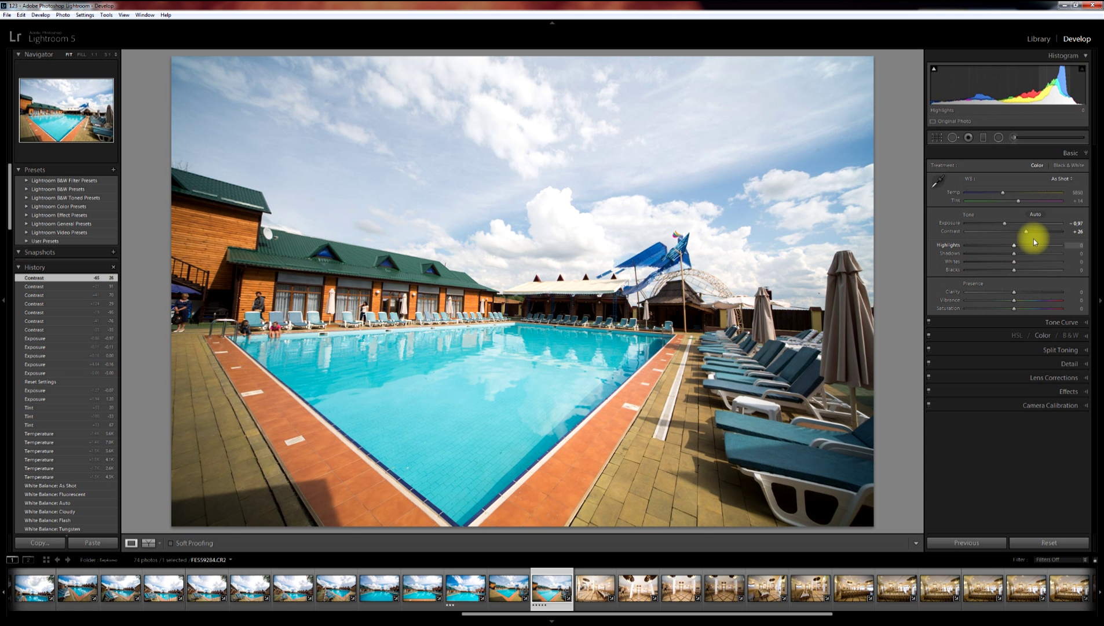
# Set Exposure to −0.16, Highlights to −91, Whites to −89 and Shadows to +60.
pyautogui.moveTo(1006, 227); pyautogui.dragTo(1043, 253)
pyautogui.click(976, 263)
pyautogui.moveTo(1043, 253); pyautogui.dragTo(1055, 253)
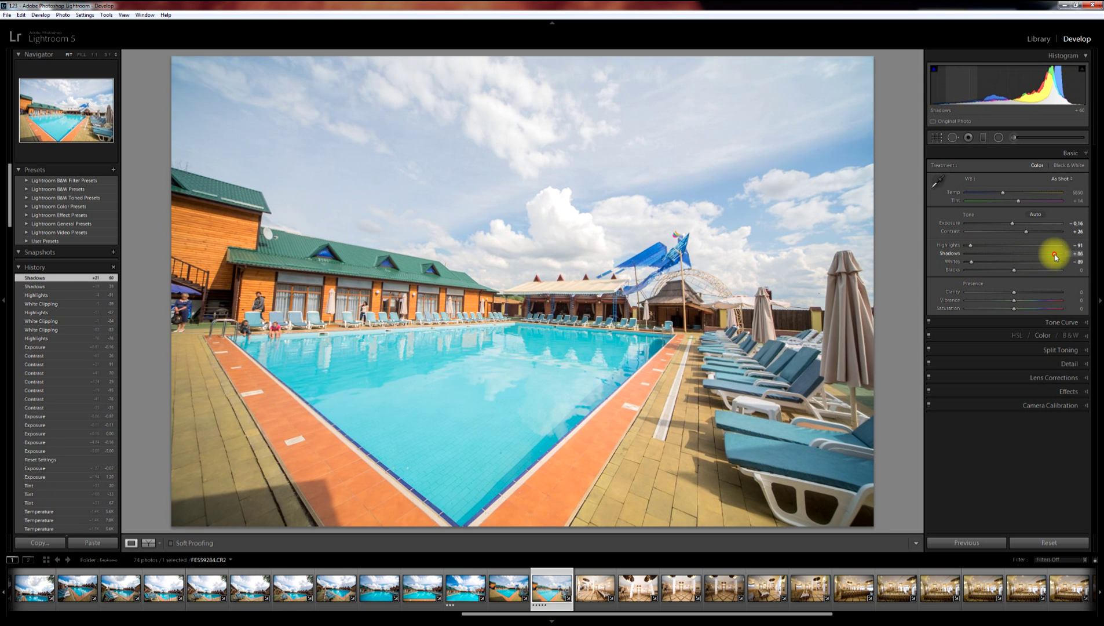
# Try different Blacks levels on the pool photo and set Blacks to −17.
pyautogui.moveTo(1014, 270)
pyautogui.mouseDown()
pyautogui.moveTo(1060, 271)
pyautogui.moveTo(1009, 270)
pyautogui.mouseUp()
pyautogui.click(1015, 269)
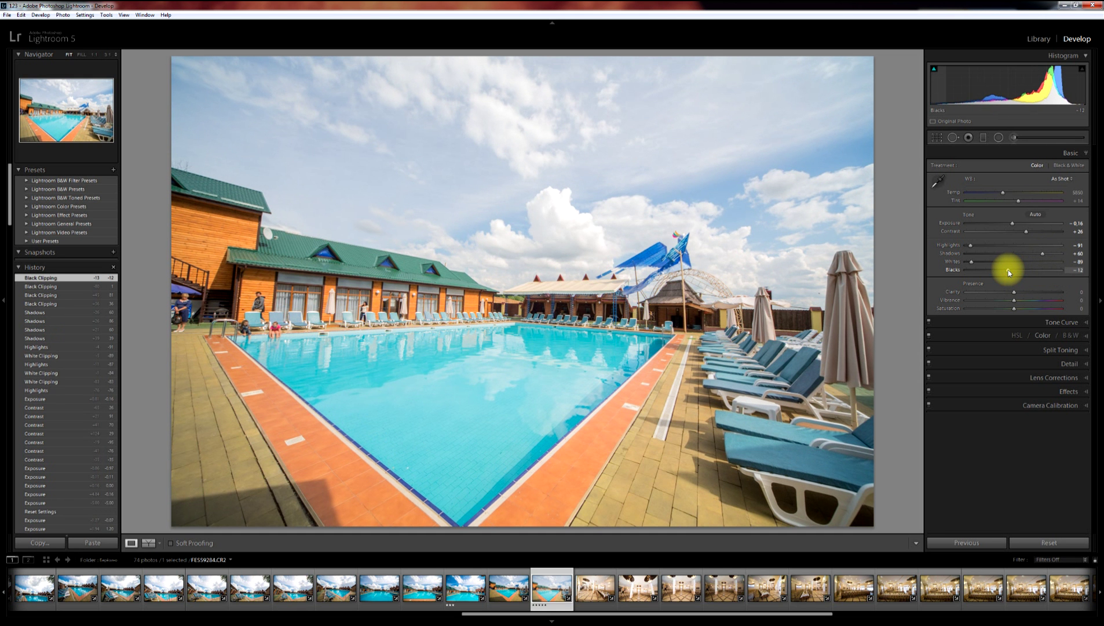
pyautogui.moveTo(1005, 269); pyautogui.dragTo(1008, 270)
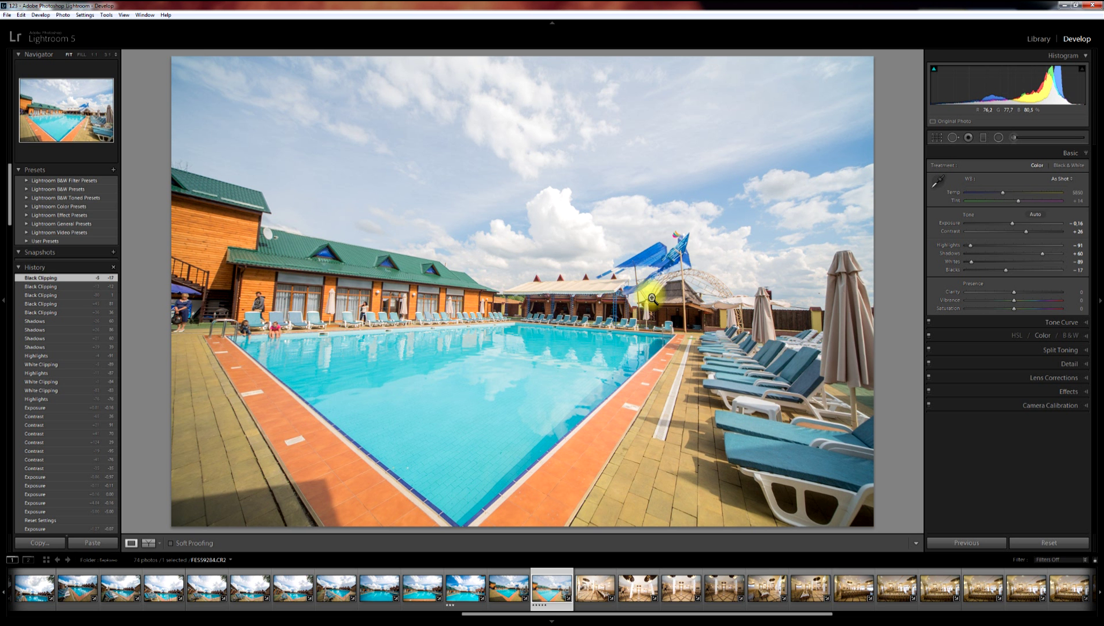
# Switch repeatedly between the before and after versions of the pool photo to compare the tonal edits.
pyautogui.press('\\')
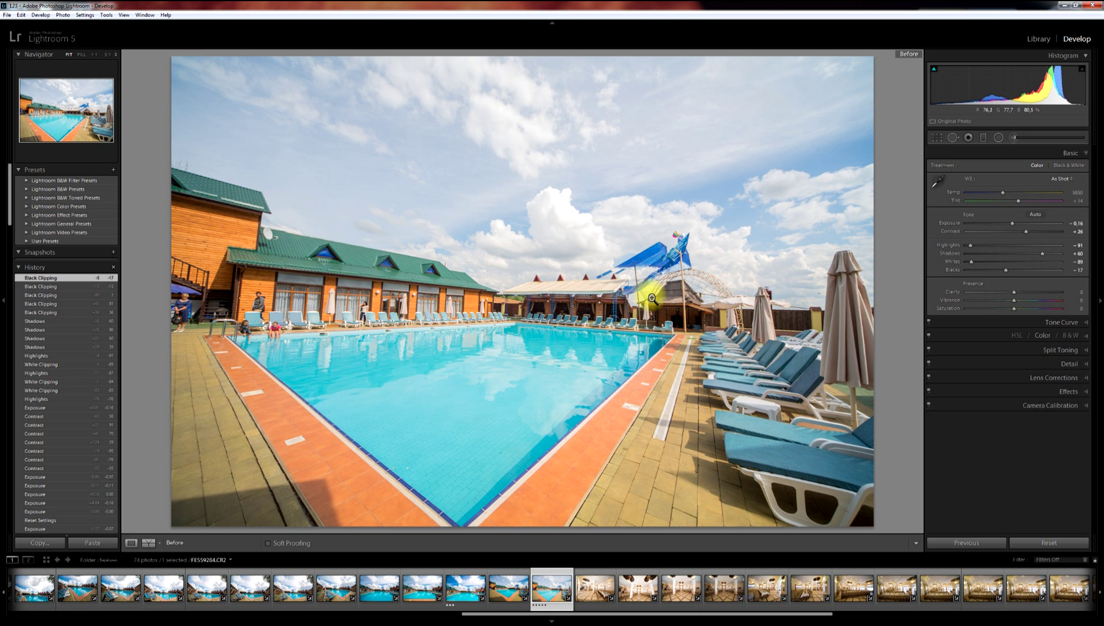
pyautogui.press('\\')
pyautogui.press('\\')
pyautogui.press('\\')
pyautogui.press('\\')
pyautogui.press('\\')
pyautogui.press('\\')
pyautogui.press('\\')
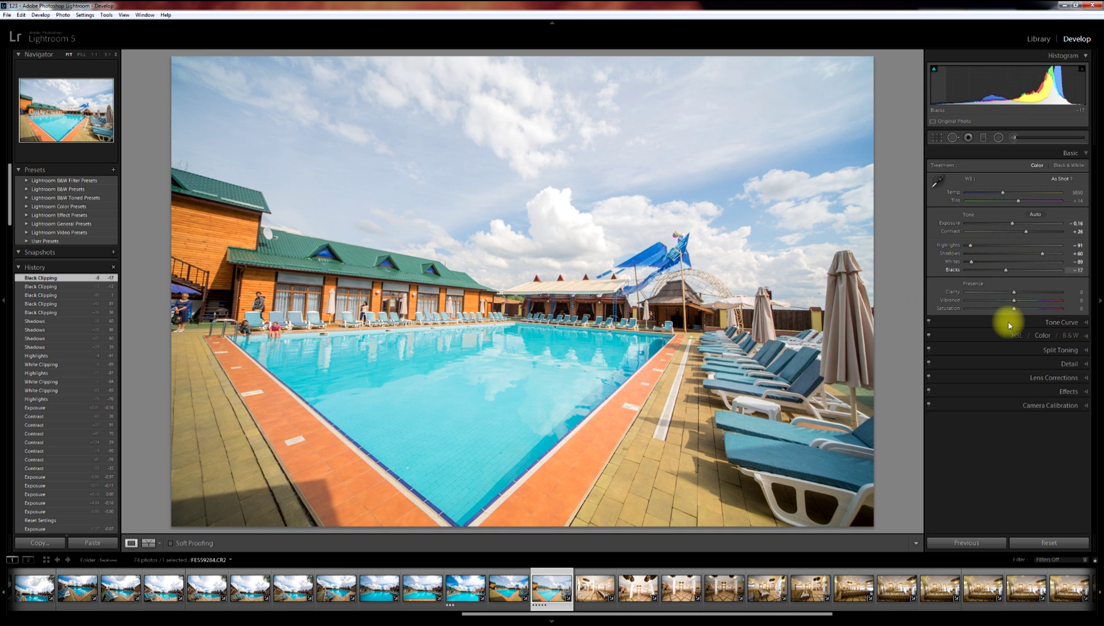
# Reset all develop settings, try darker and brighter highlights, and set Highlights to about −80.
pyautogui.click(1038, 544)
pyautogui.moveTo(1013, 245); pyautogui.dragTo(976, 248)
pyautogui.click(1013, 246)
pyautogui.click(1034, 244)
pyautogui.click(1052, 245)
pyautogui.click(973, 244)
# Try deeper and lighter shadows before setting Shadows to +71, and reduce Whites to −67.
pyautogui.click(1006, 255)
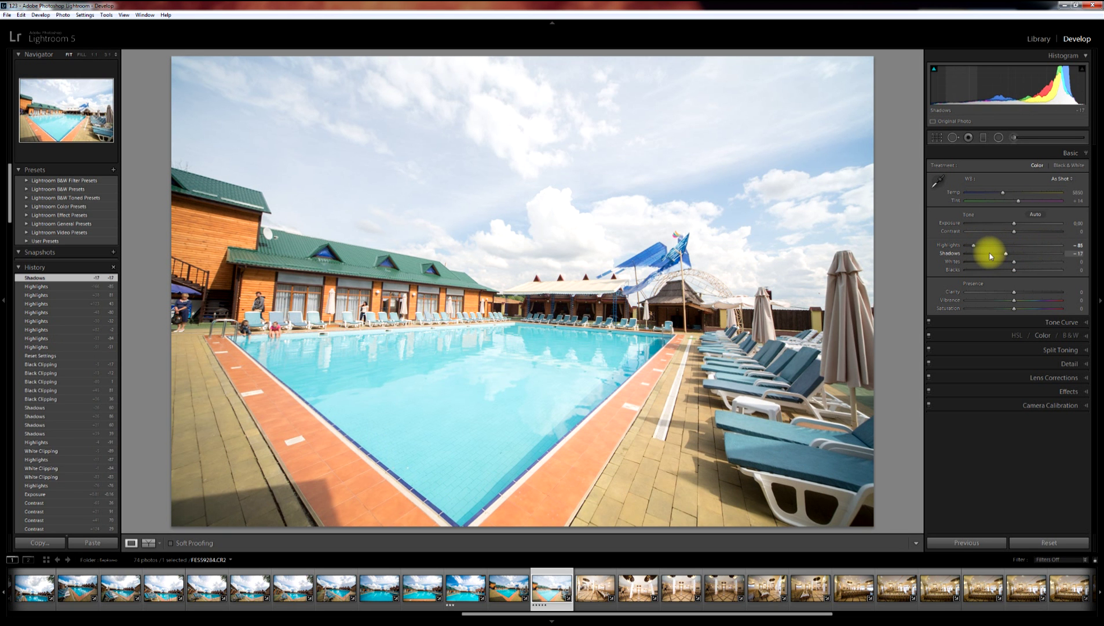
pyautogui.click(986, 253)
pyautogui.moveTo(978, 256)
pyautogui.mouseDown()
pyautogui.moveTo(1052, 250)
pyautogui.moveTo(981, 261)
pyautogui.mouseUp()
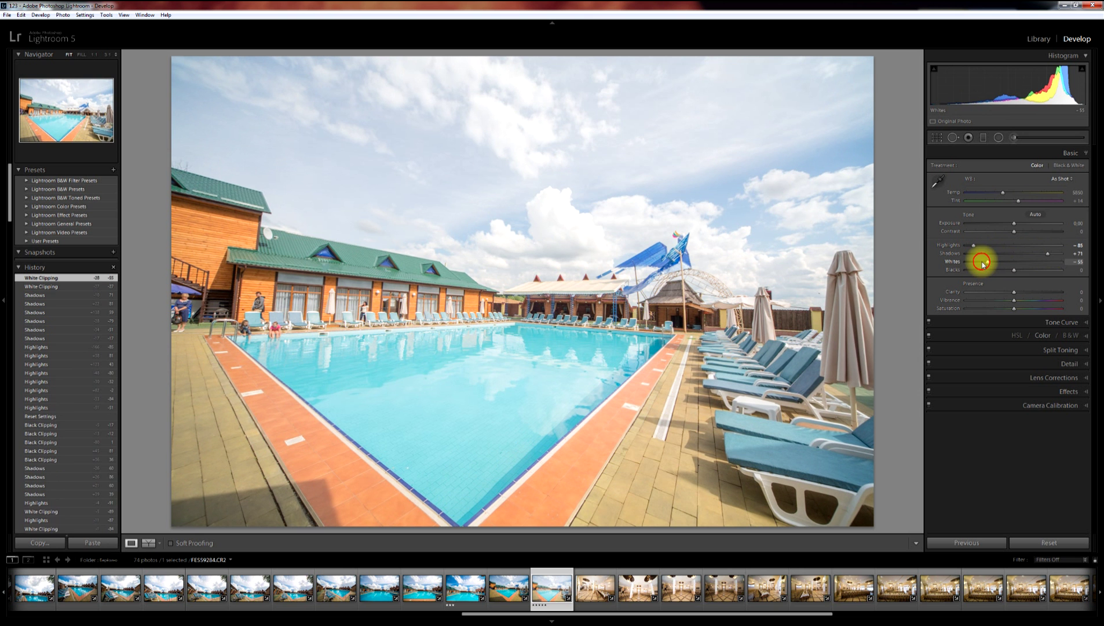
pyautogui.moveTo(1027, 263); pyautogui.dragTo(982, 261)
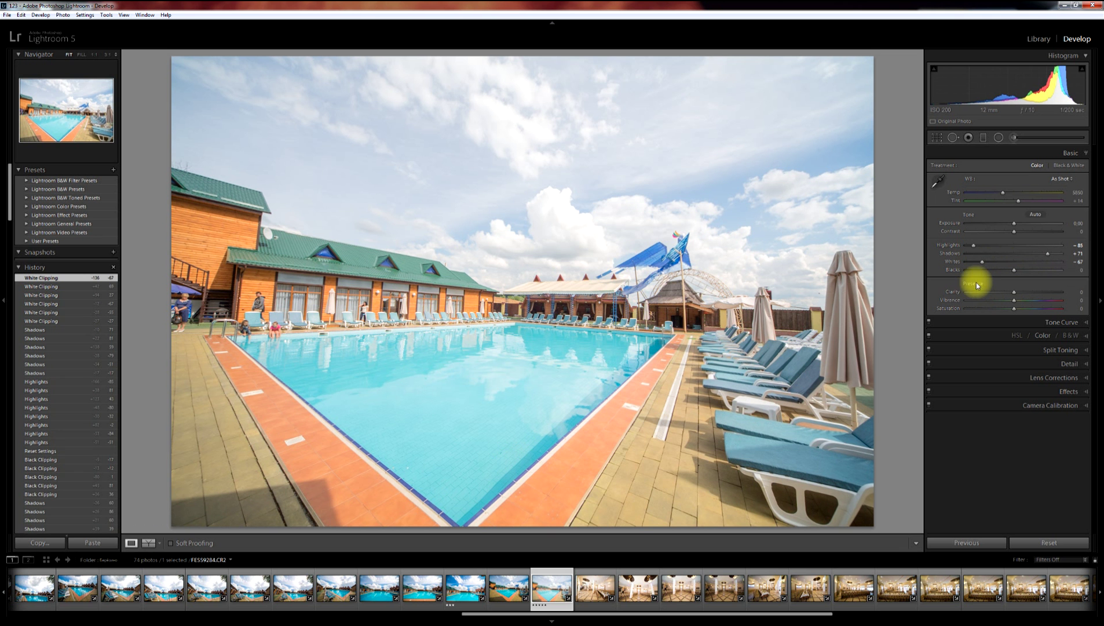
# Set Contrast to +48 and Exposure to −0.25 on the pool photo.
pyautogui.moveTo(1035, 233); pyautogui.dragTo(1013, 225)
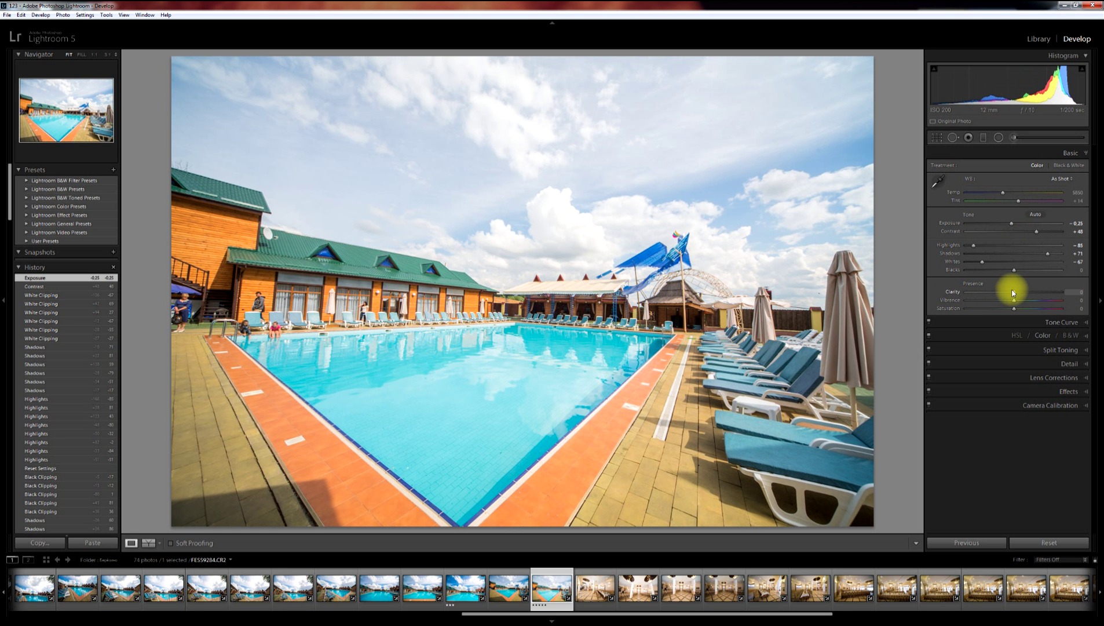
# Inspect the building at 1:1, try different Clarity levels up to +86, and reset Clarity to 0.
pyautogui.click(380, 306)
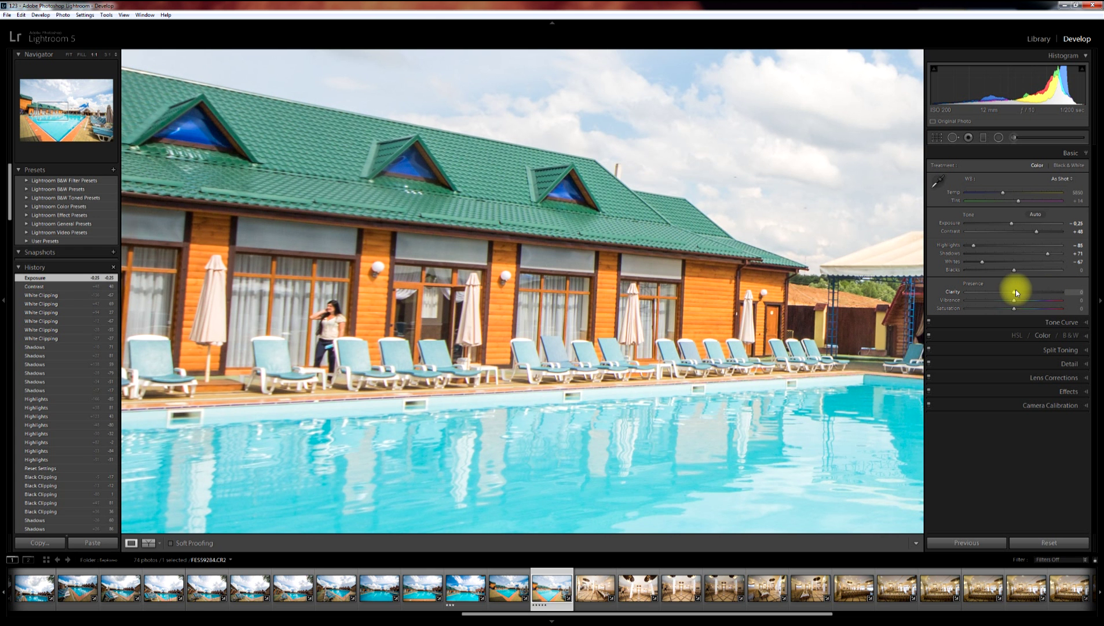
pyautogui.moveTo(1006, 291); pyautogui.dragTo(1058, 293)
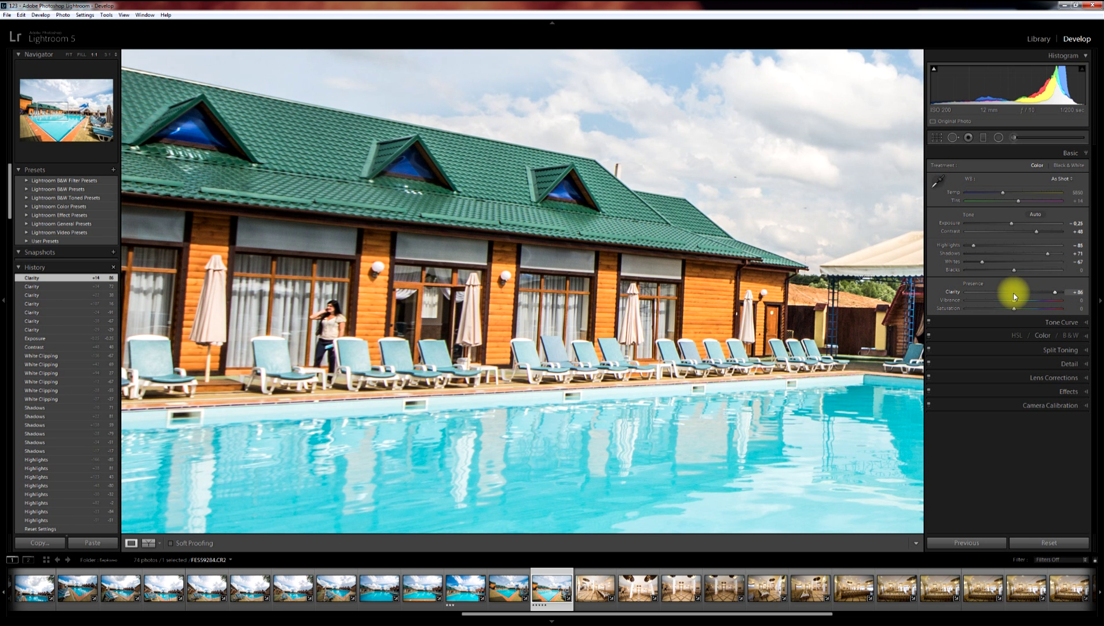
pyautogui.doubleClick(1014, 293)
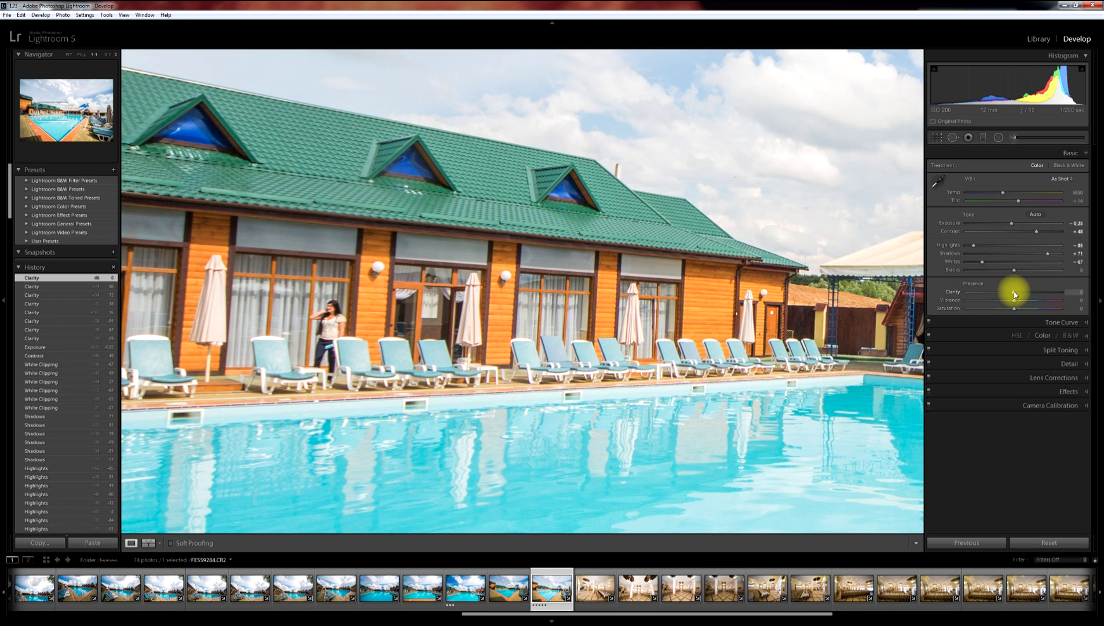
pyautogui.press('z')
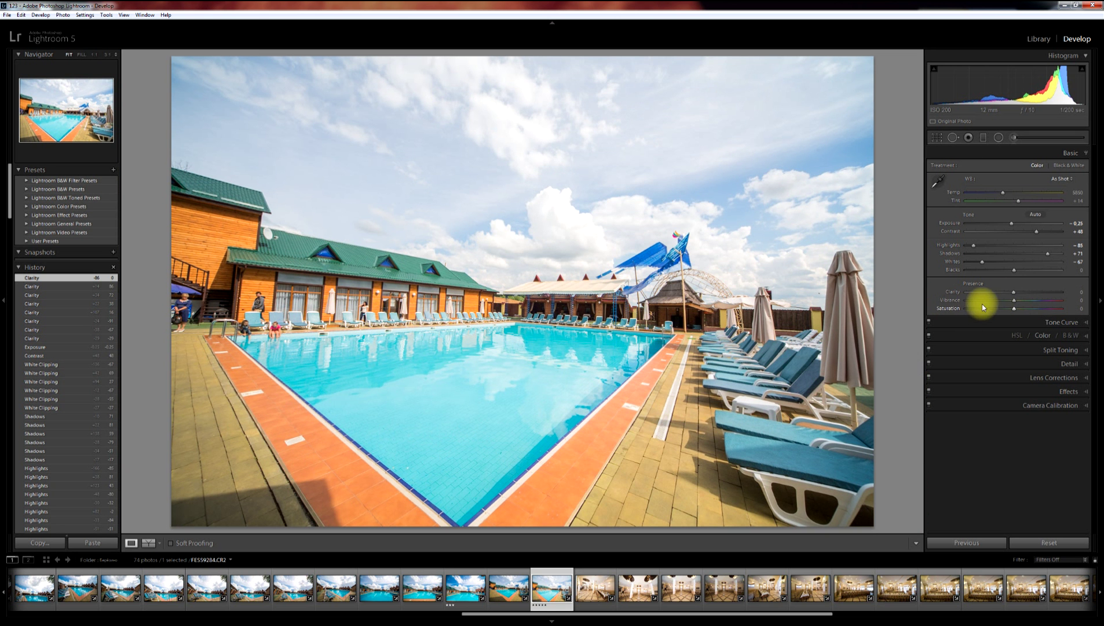
# Try Saturation at +58 and Vibrance at +50 one after the other, bringing each back to neutral.
pyautogui.click(1041, 308)
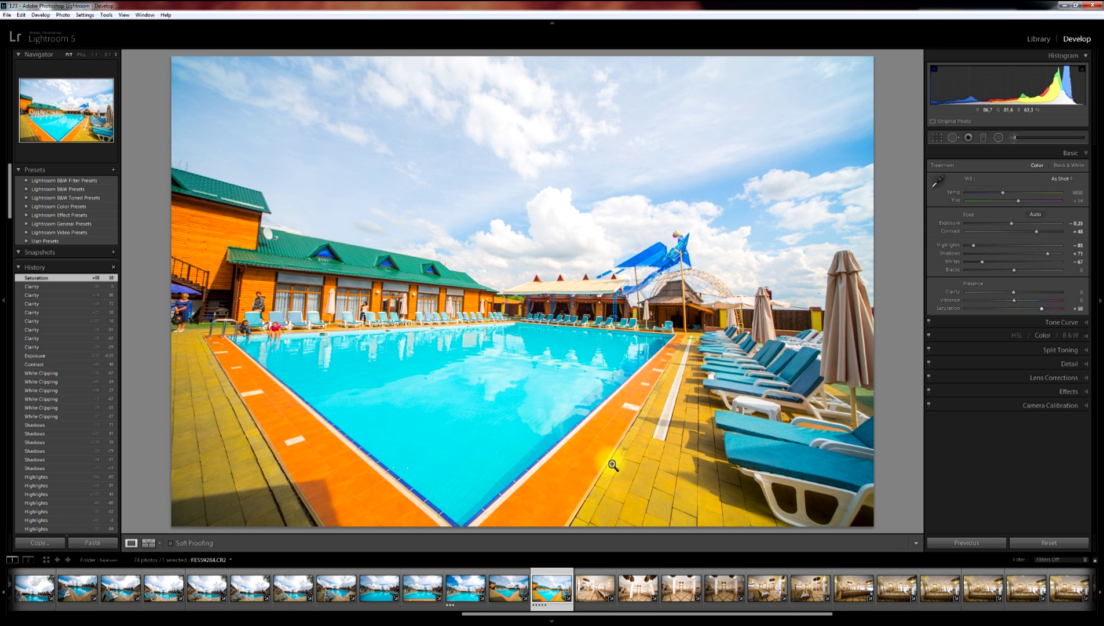
pyautogui.click(1013, 308)
pyautogui.click(1037, 300)
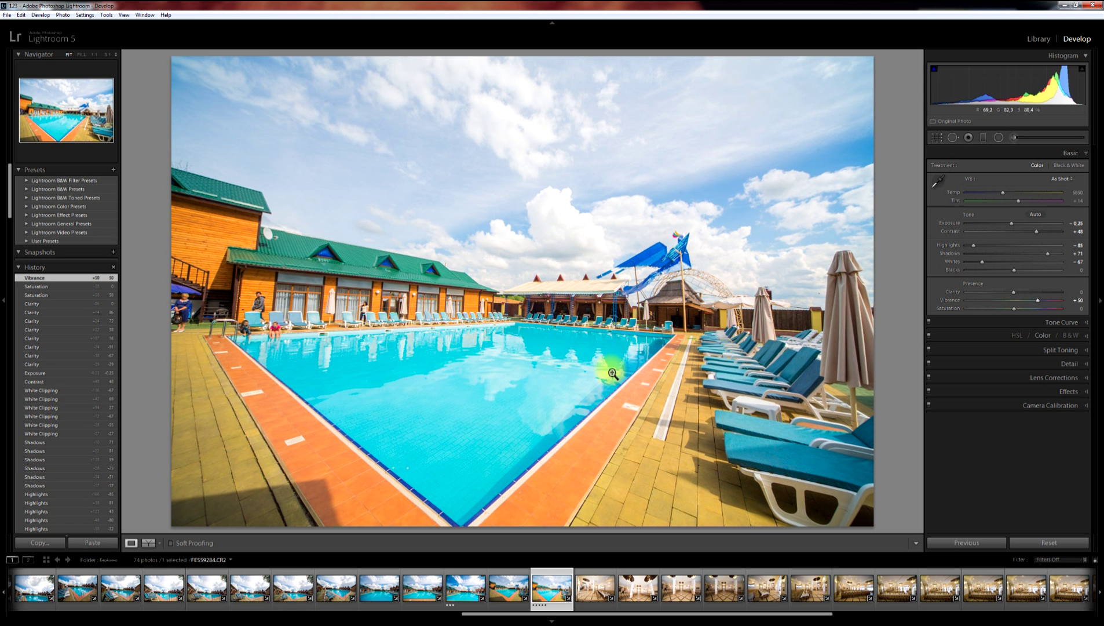
pyautogui.click(1012, 301)
# Compare strong Saturation at +99 and +70 with Vibrance at +100 and +70, returning each to about neutral.
pyautogui.click(1036, 308)
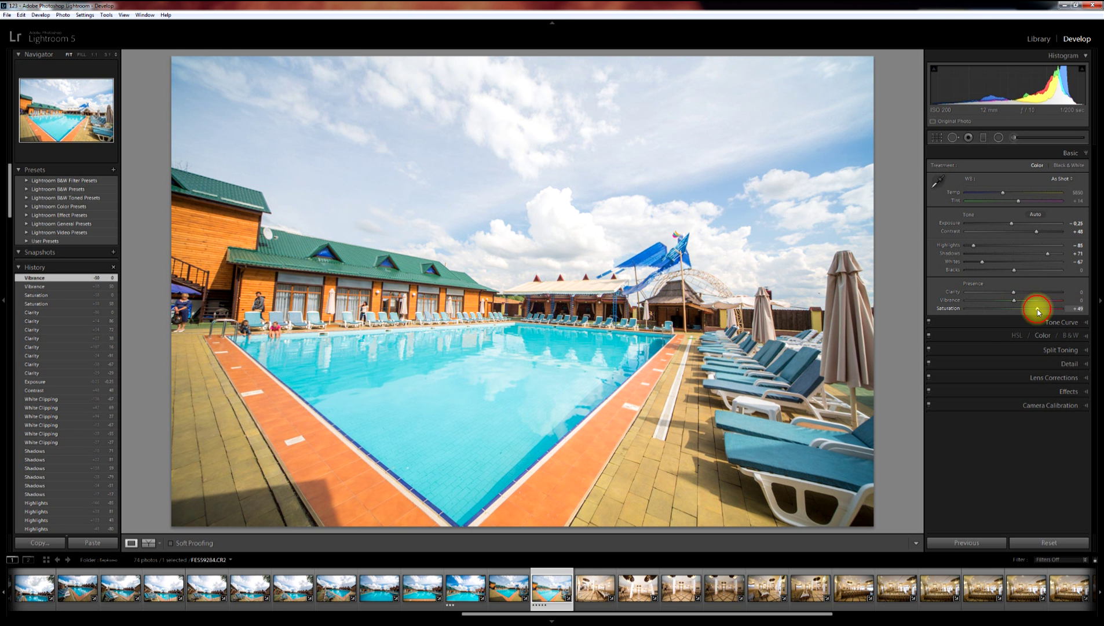
pyautogui.moveTo(1037, 311); pyautogui.dragTo(1062, 312)
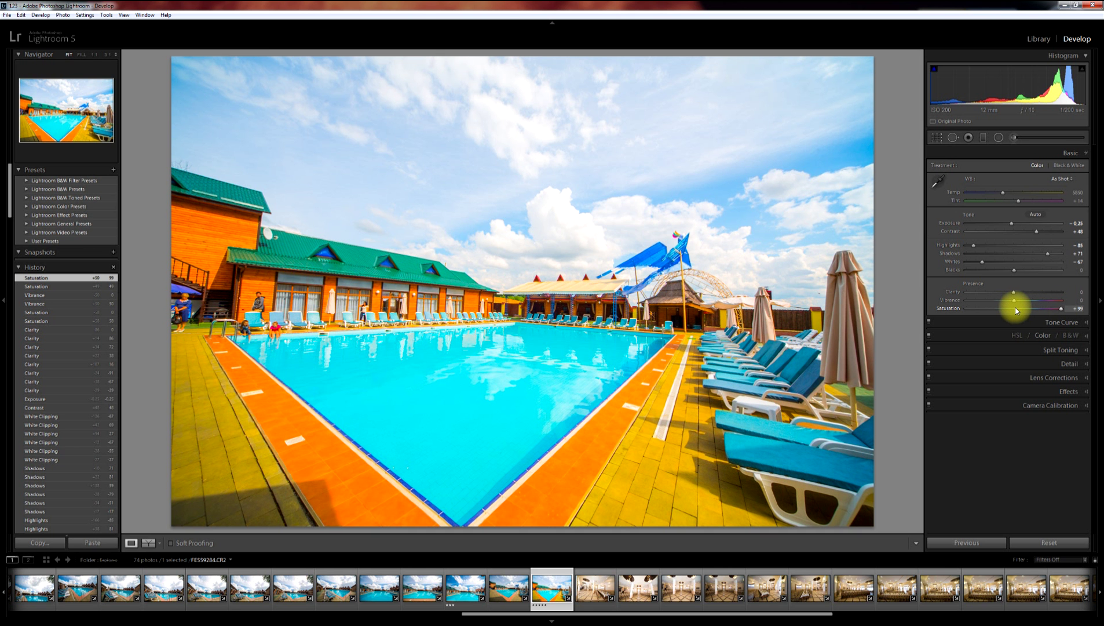
pyautogui.click(1016, 308)
pyautogui.click(1063, 302)
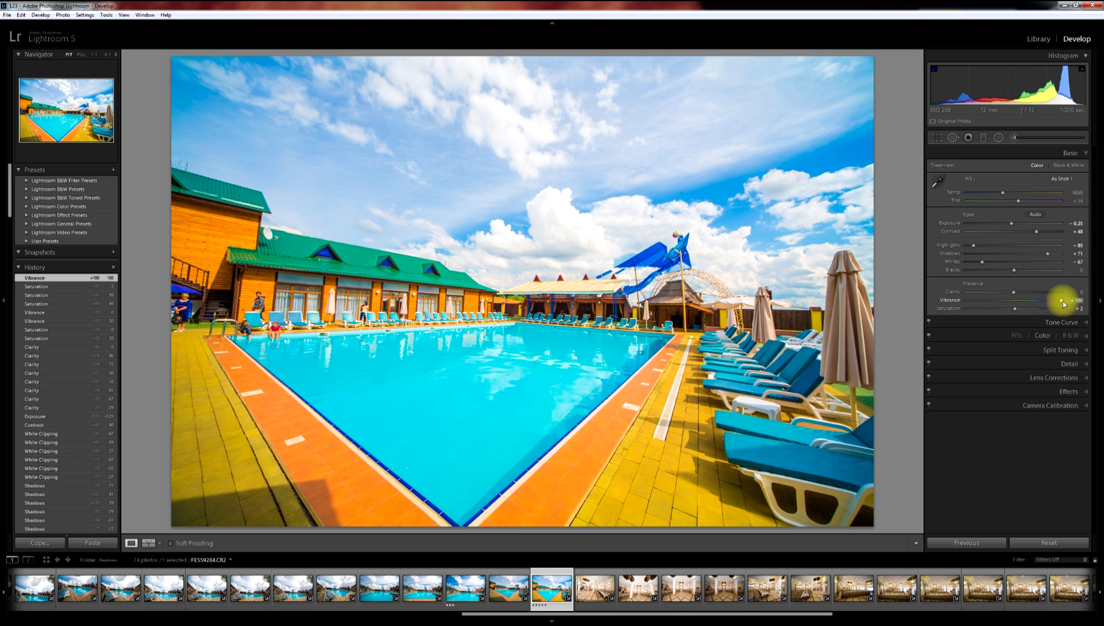
pyautogui.click(1048, 301)
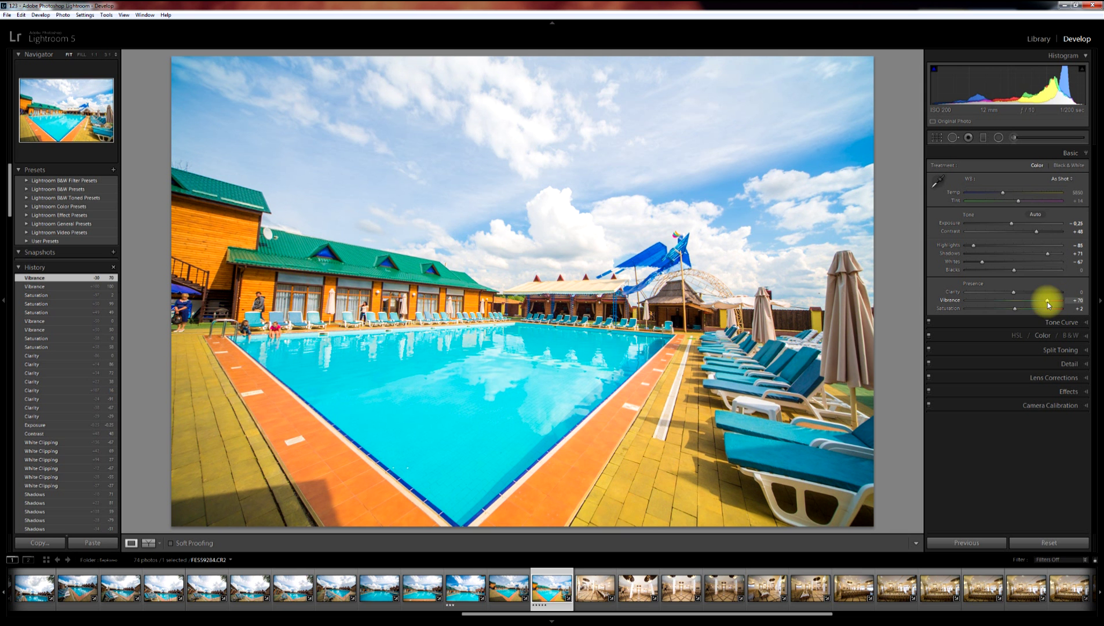
pyautogui.click(1015, 301)
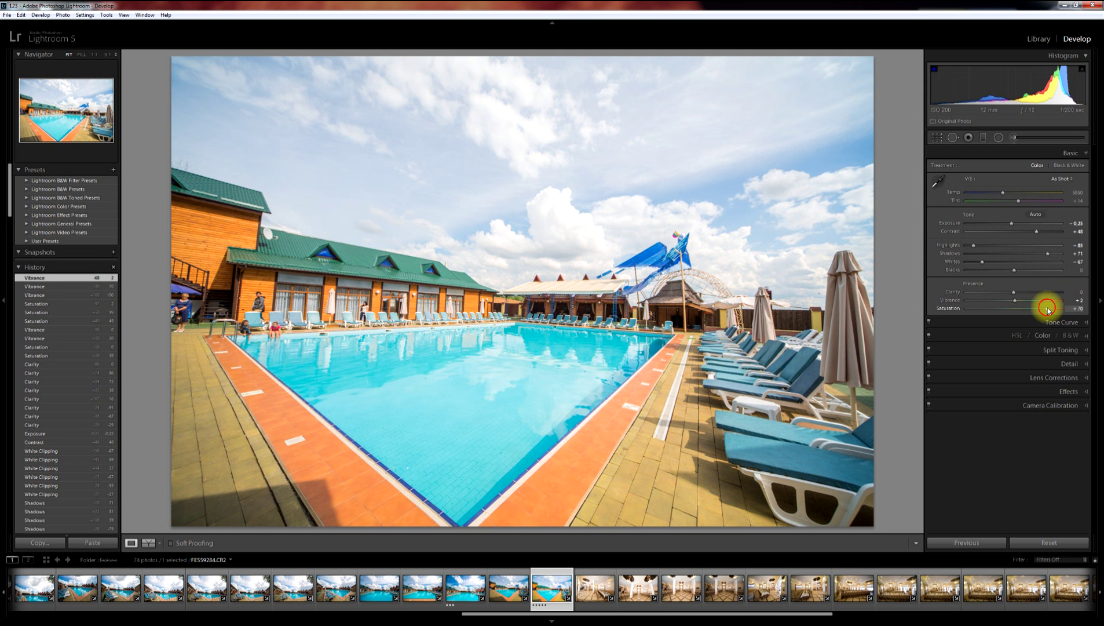
pyautogui.click(1048, 309)
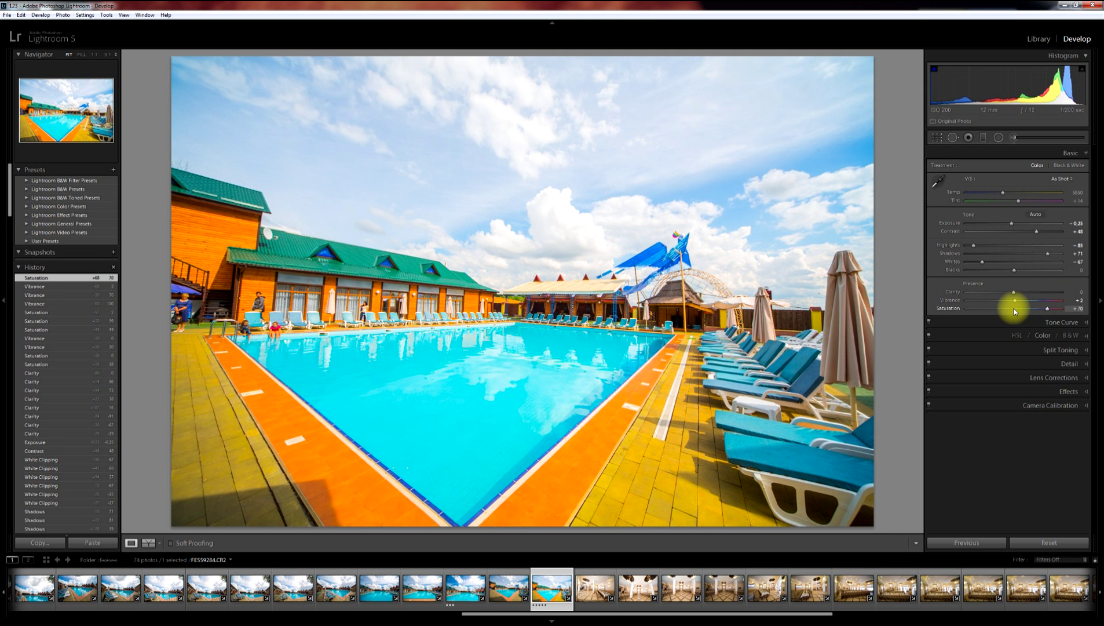
pyautogui.click(1013, 309)
# Try a stronger Vibrance of +65, and settle on Vibrance +40 with Saturation −16.
pyautogui.click(1044, 300)
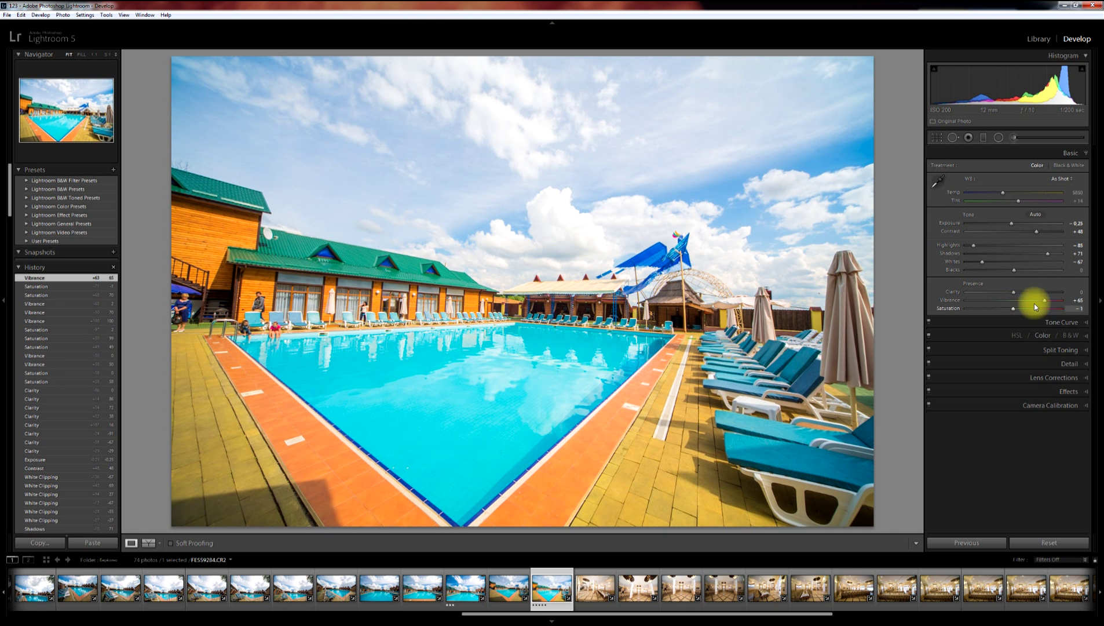
pyautogui.moveTo(1035, 301); pyautogui.dragTo(1004, 309)
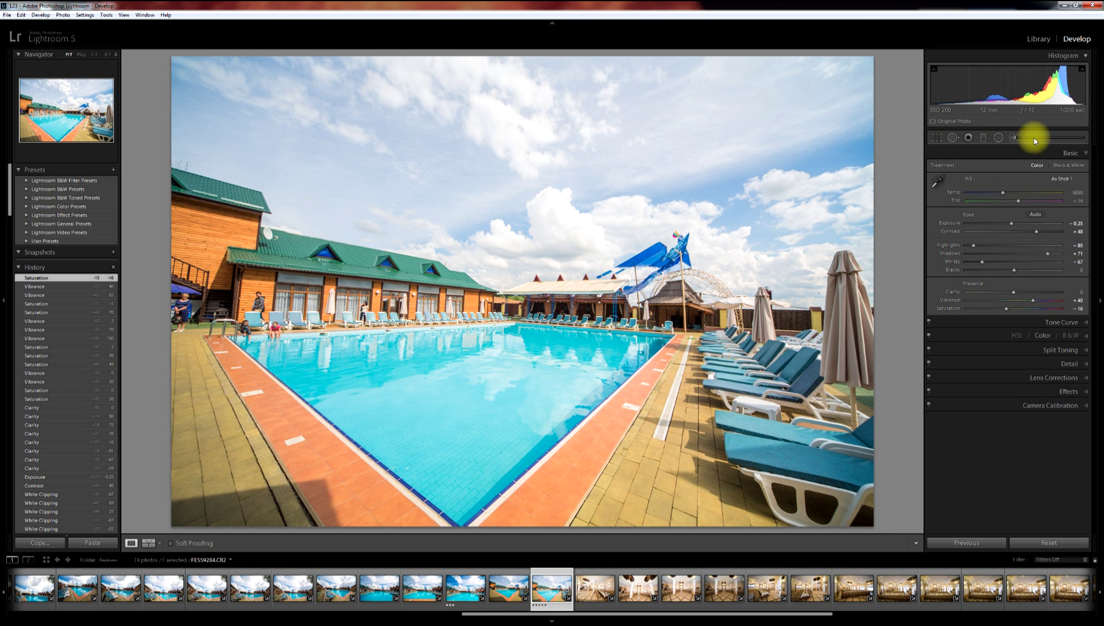
# Try cropping the pool photo and rotating it by 3.86 degrees, apply the crop, and reset it.
pyautogui.click(937, 139)
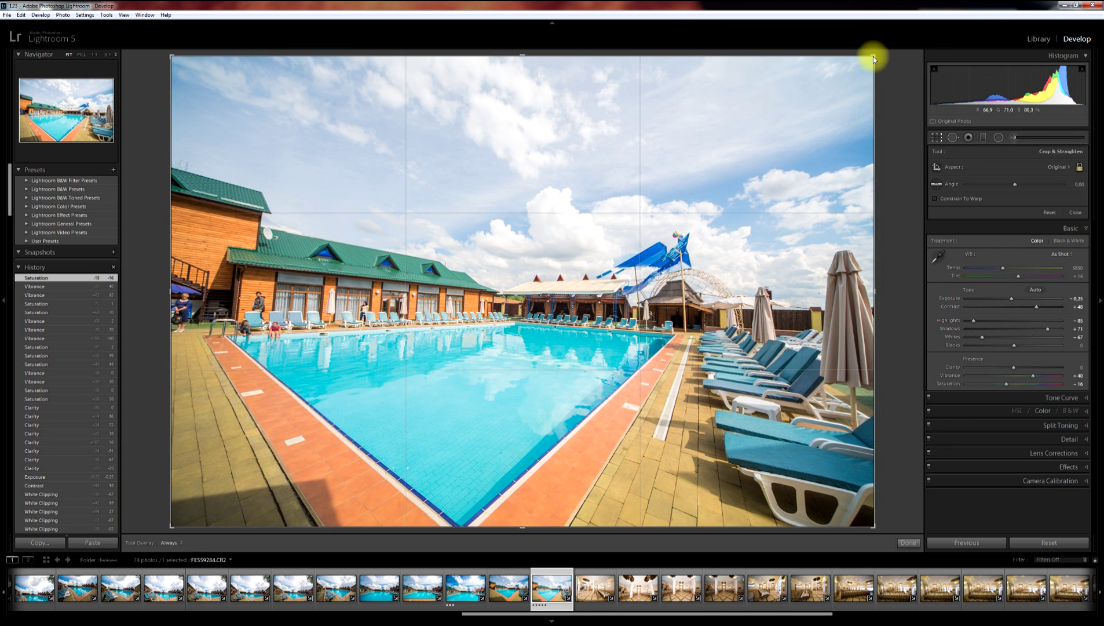
pyautogui.moveTo(856, 74); pyautogui.dragTo(909, 50)
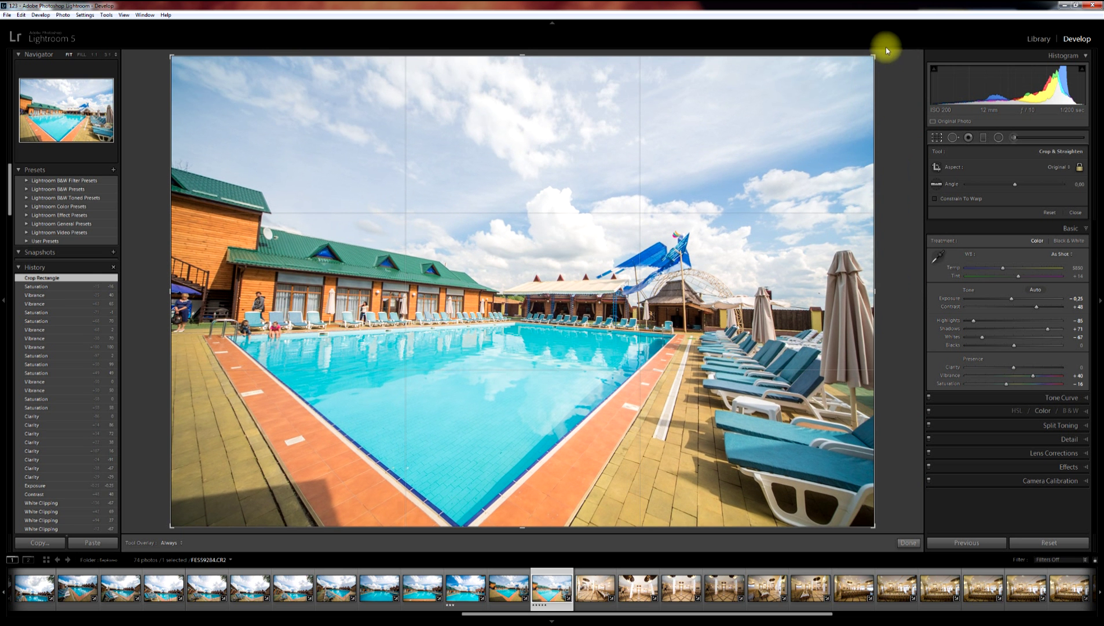
pyautogui.moveTo(888, 58); pyautogui.dragTo(898, 86)
pyautogui.click(909, 543)
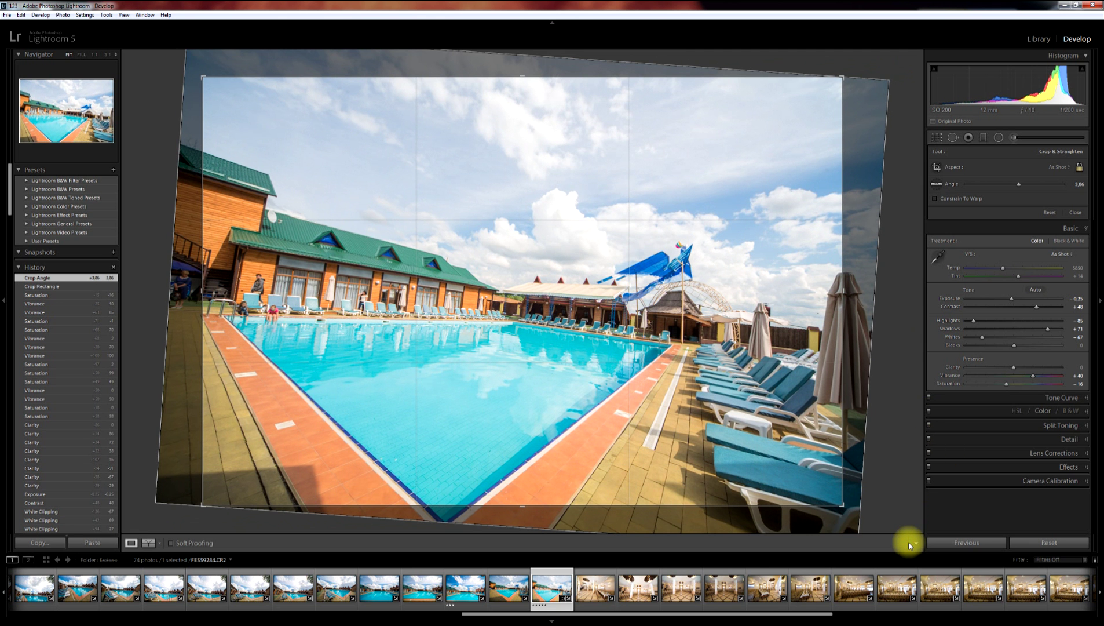
pyautogui.click(937, 138)
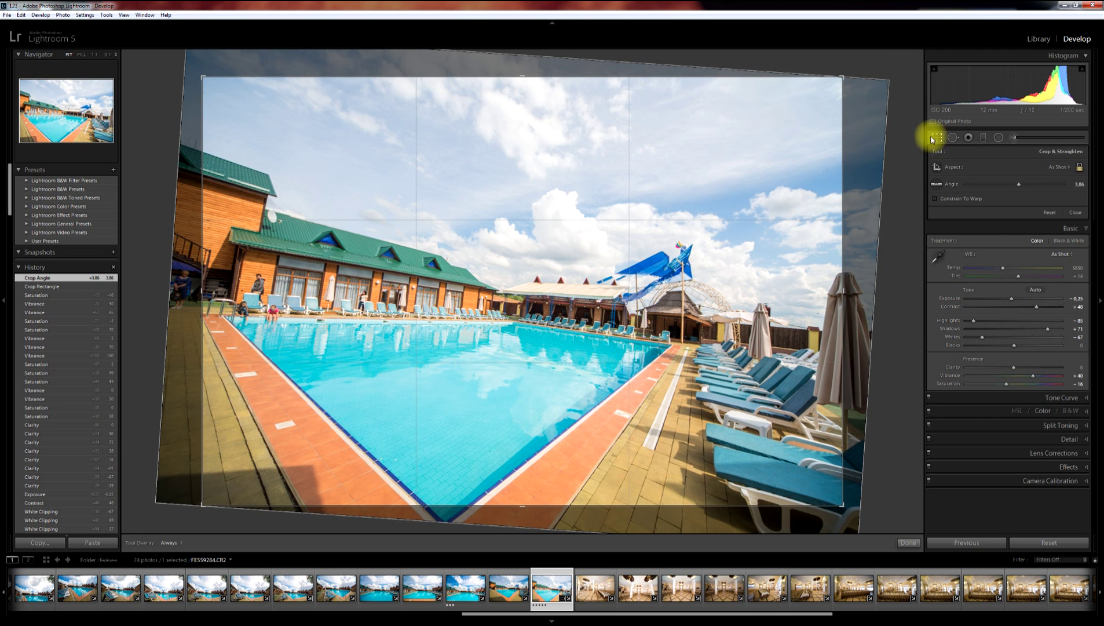
pyautogui.click(1050, 213)
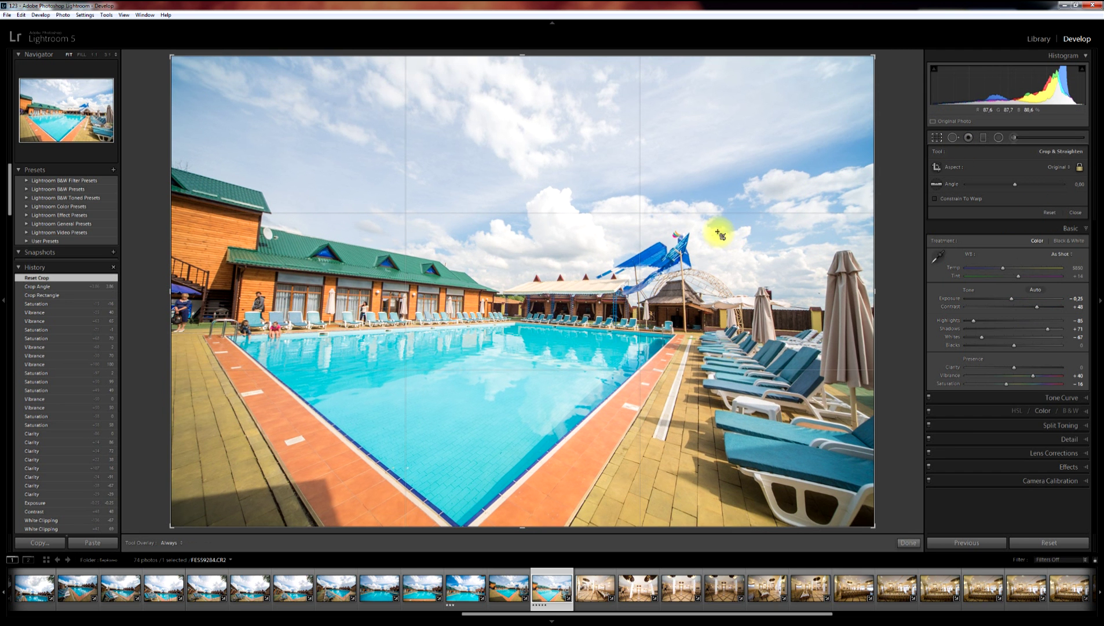
# Try a free-aspect crop to a wide strip across the pool's near corner, apply it, and reset the crop.
pyautogui.click(1080, 167)
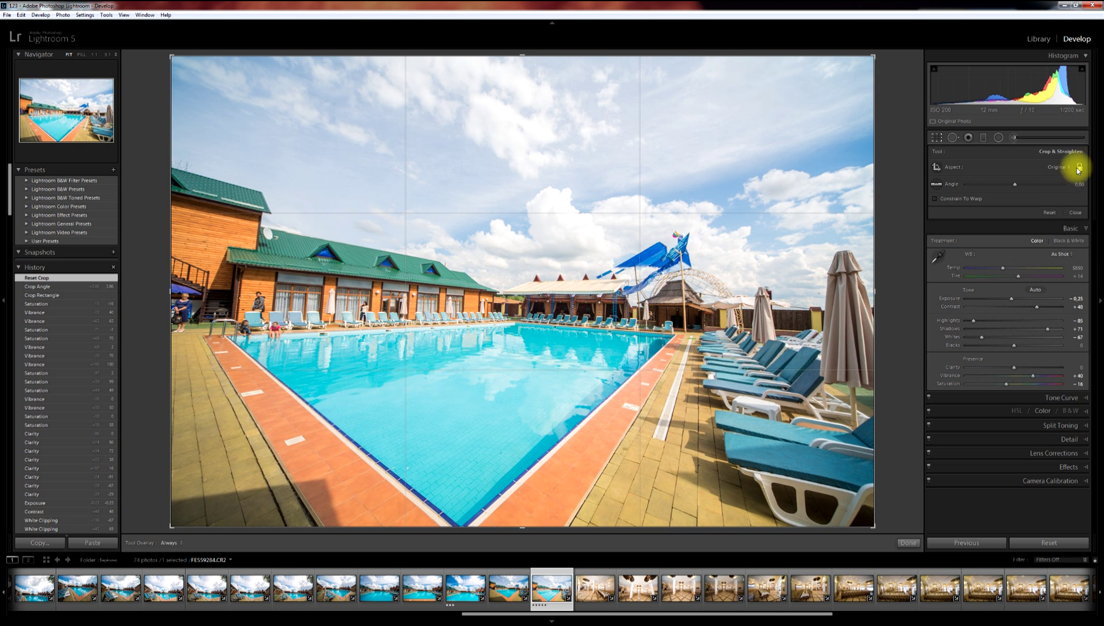
pyautogui.moveTo(880, 59); pyautogui.dragTo(833, 106)
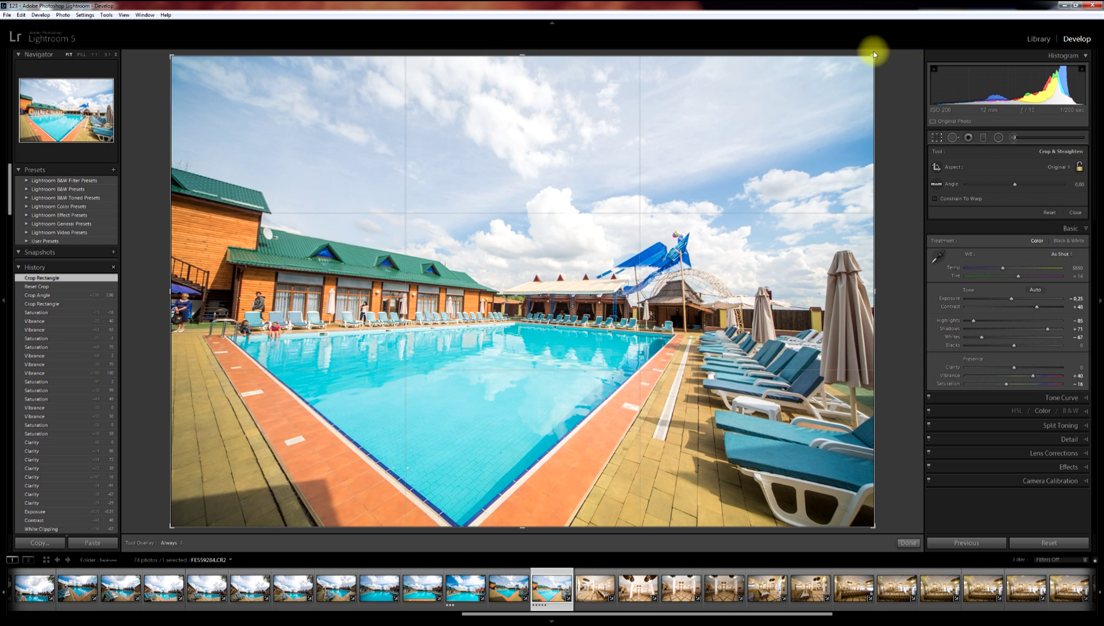
pyautogui.moveTo(874, 57); pyautogui.dragTo(806, 203)
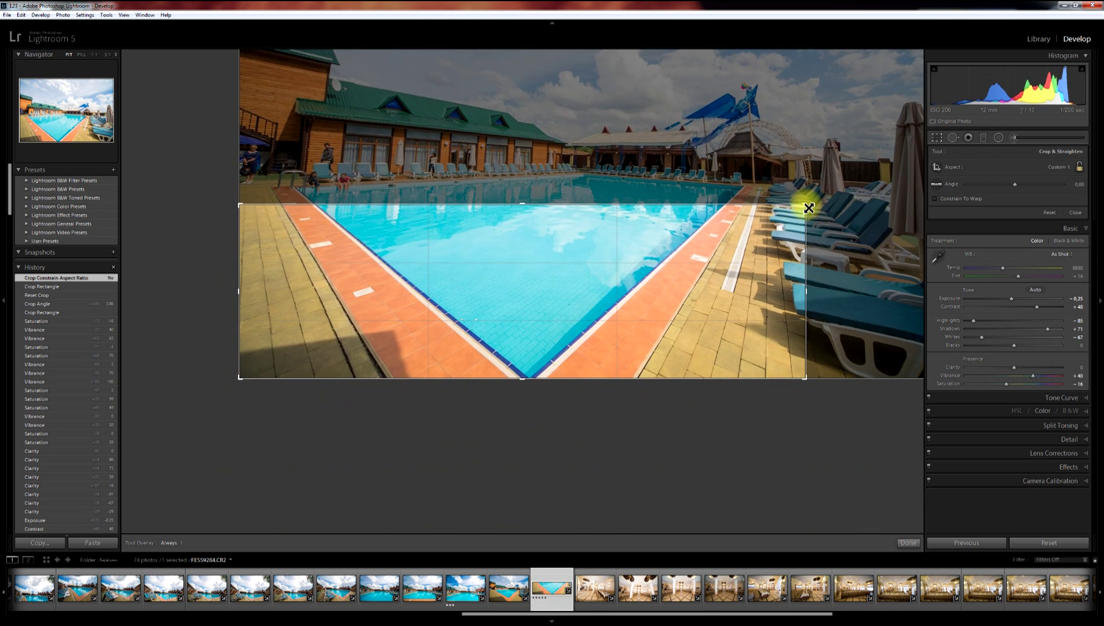
pyautogui.click(1081, 168)
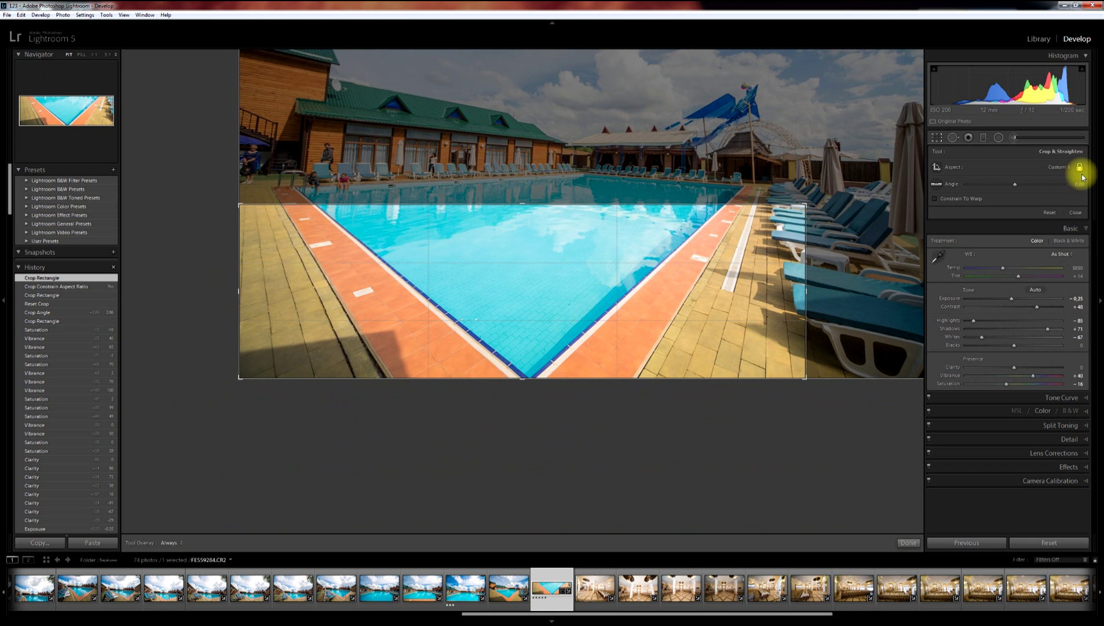
pyautogui.click(1076, 212)
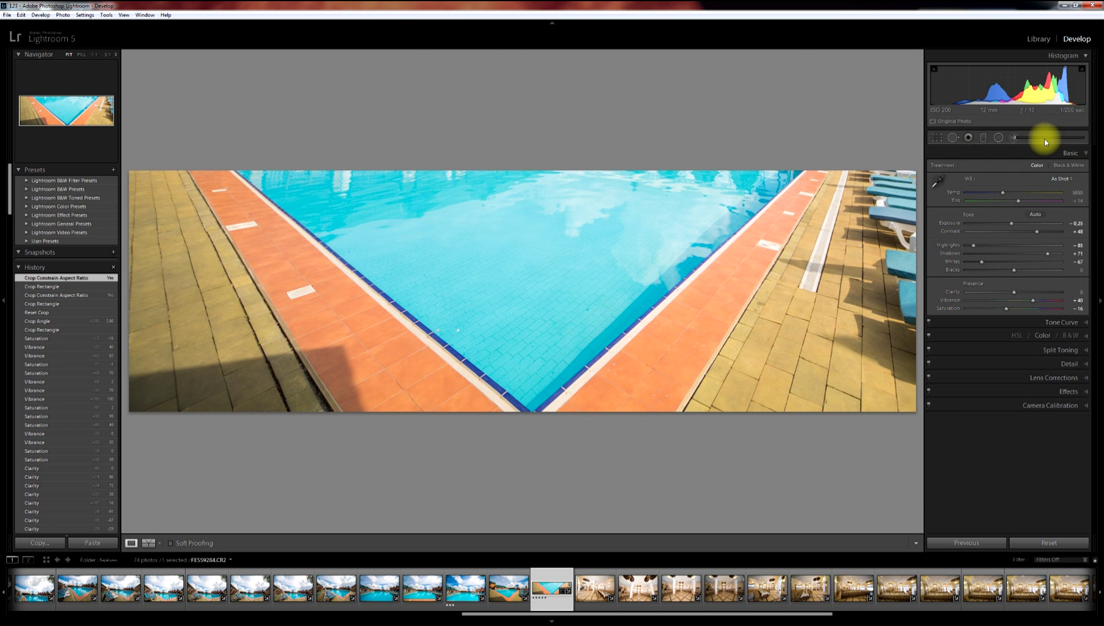
pyautogui.click(936, 137)
pyautogui.click(1076, 213)
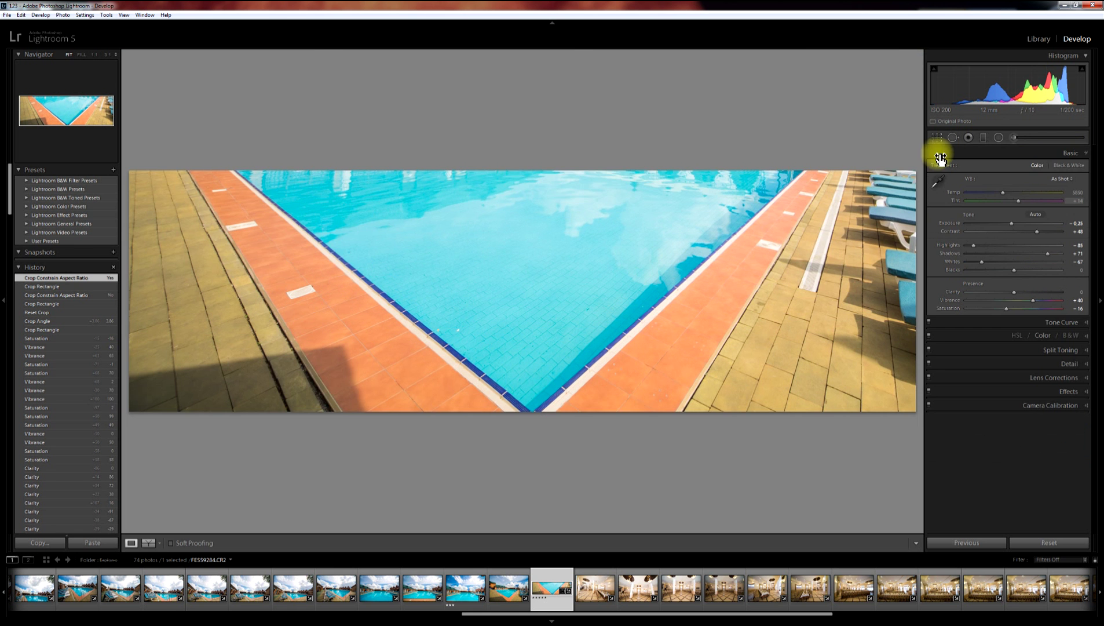
pyautogui.click(936, 137)
pyautogui.click(1050, 214)
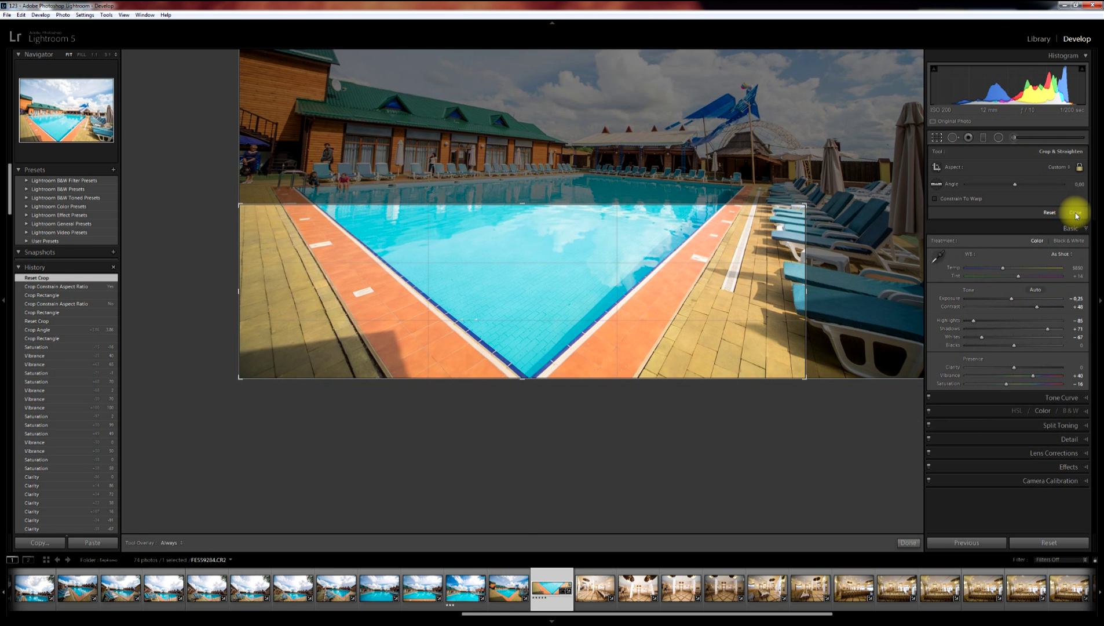
pyautogui.press('r')
# Look at the Spot Removal tool and try Red Eye Correction on the clouds before closing it.
pyautogui.click(952, 138)
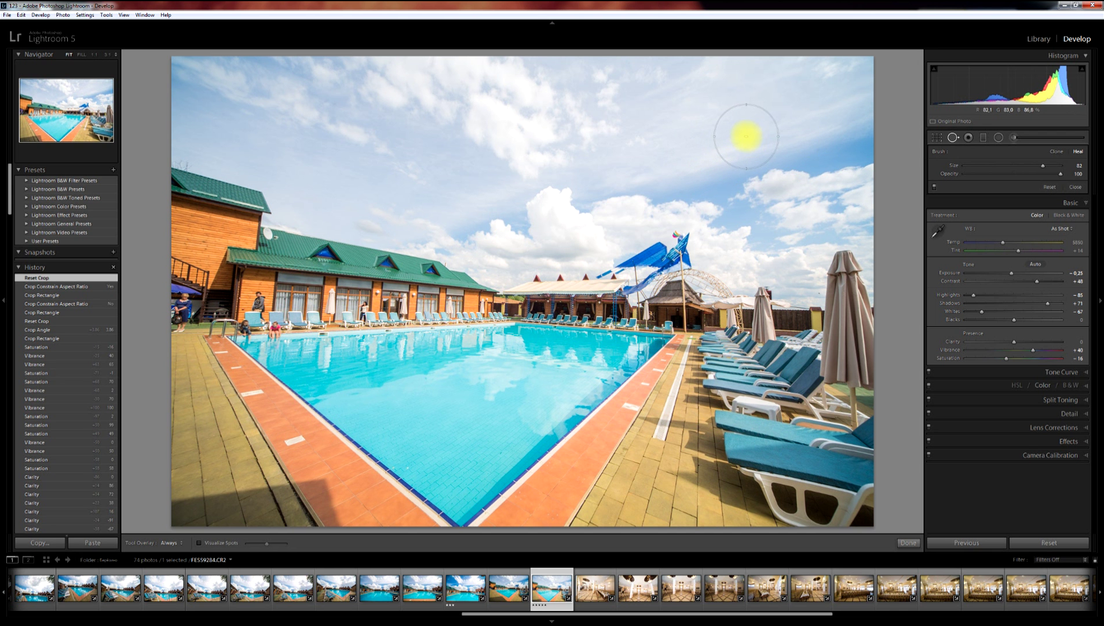
pyautogui.click(969, 138)
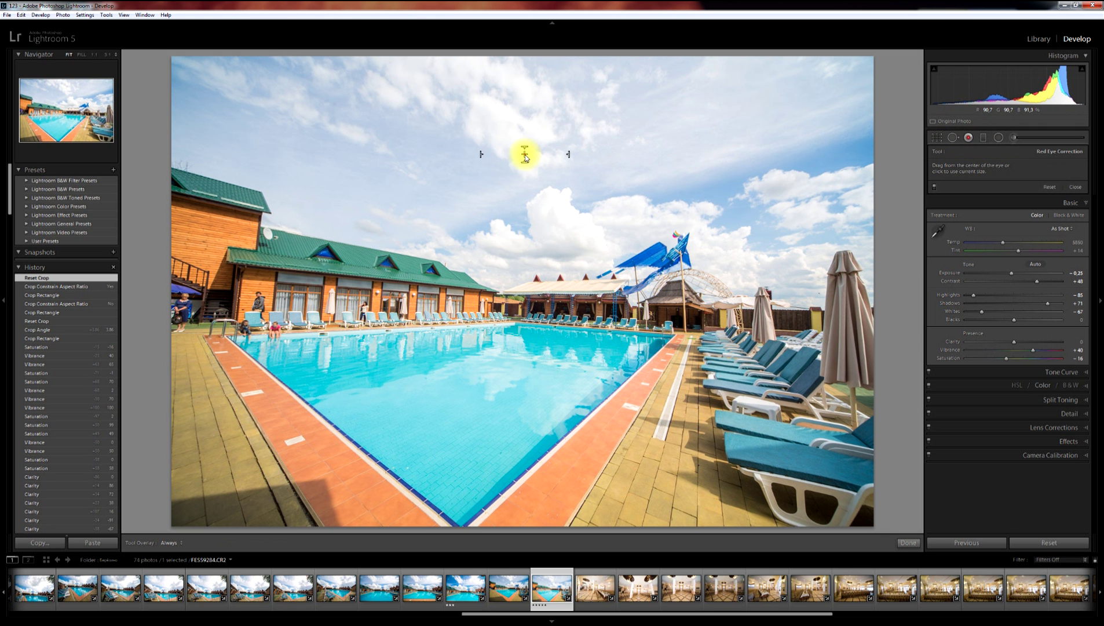
pyautogui.moveTo(525, 158); pyautogui.dragTo(578, 164)
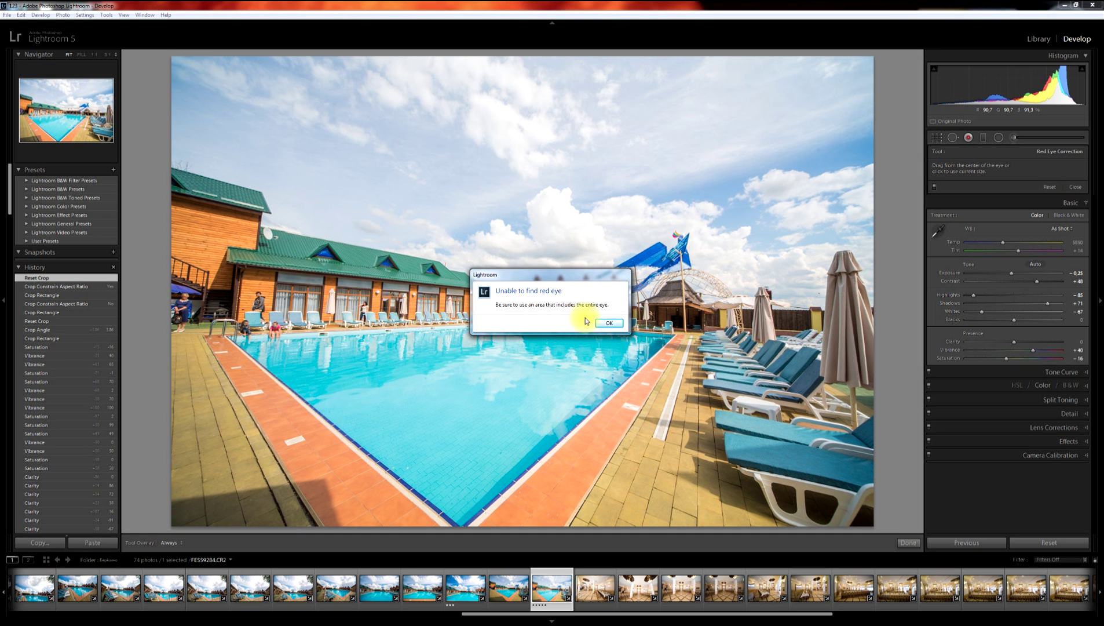
pyautogui.click(608, 322)
pyautogui.click(1076, 187)
# Add a slightly tilted graduated filter over the sky, fading out down to the pool's far edge.
pyautogui.click(984, 139)
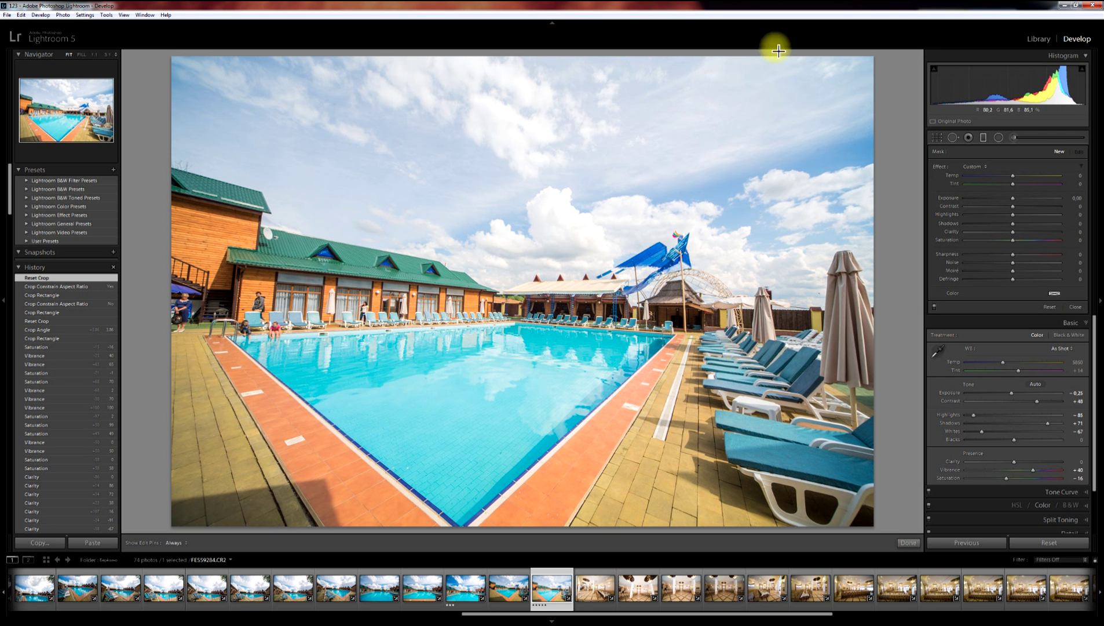
pyautogui.moveTo(712, 54); pyautogui.dragTo(712, 75)
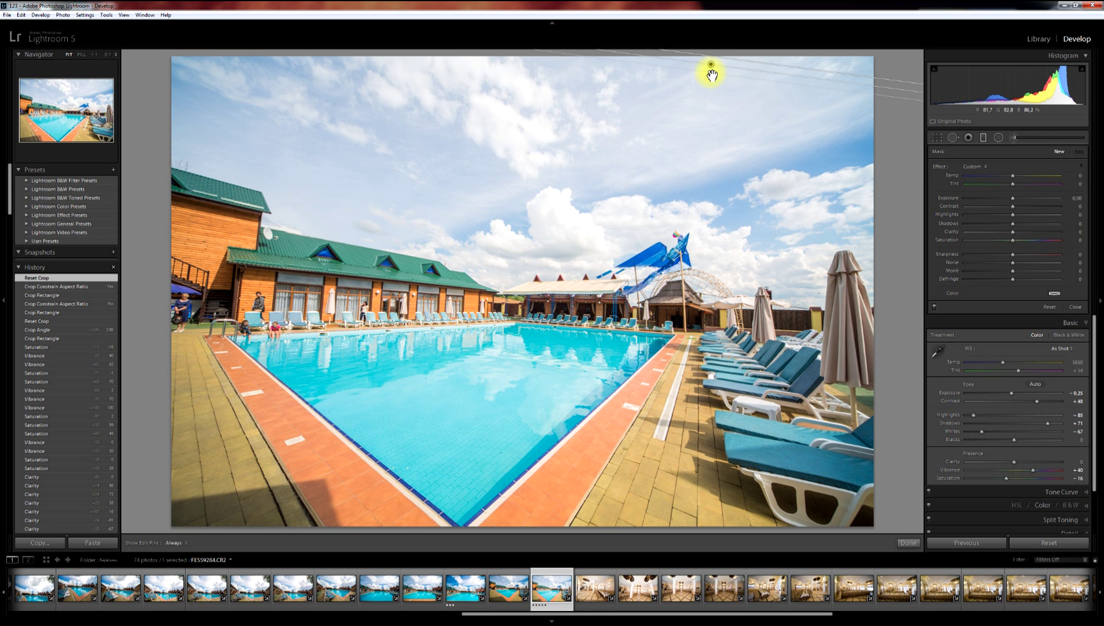
pyautogui.moveTo(696, 123); pyautogui.dragTo(656, 346)
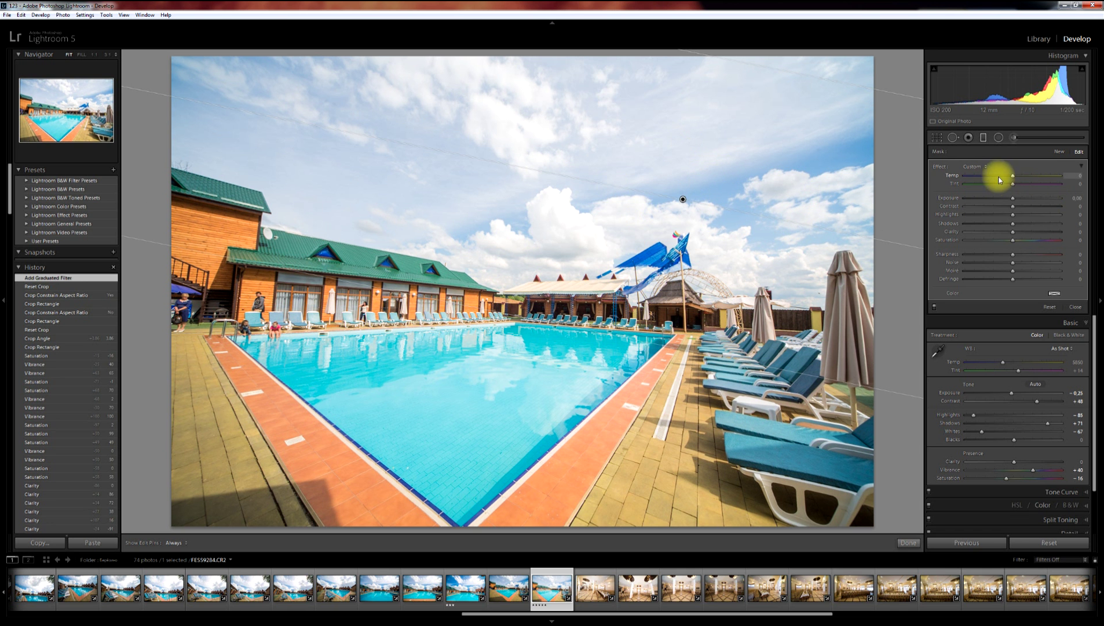
# Set the sky's graduated filter to Temp −39, Exposure −1.86 and Contrast 54.
pyautogui.moveTo(1002, 177); pyautogui.dragTo(989, 198)
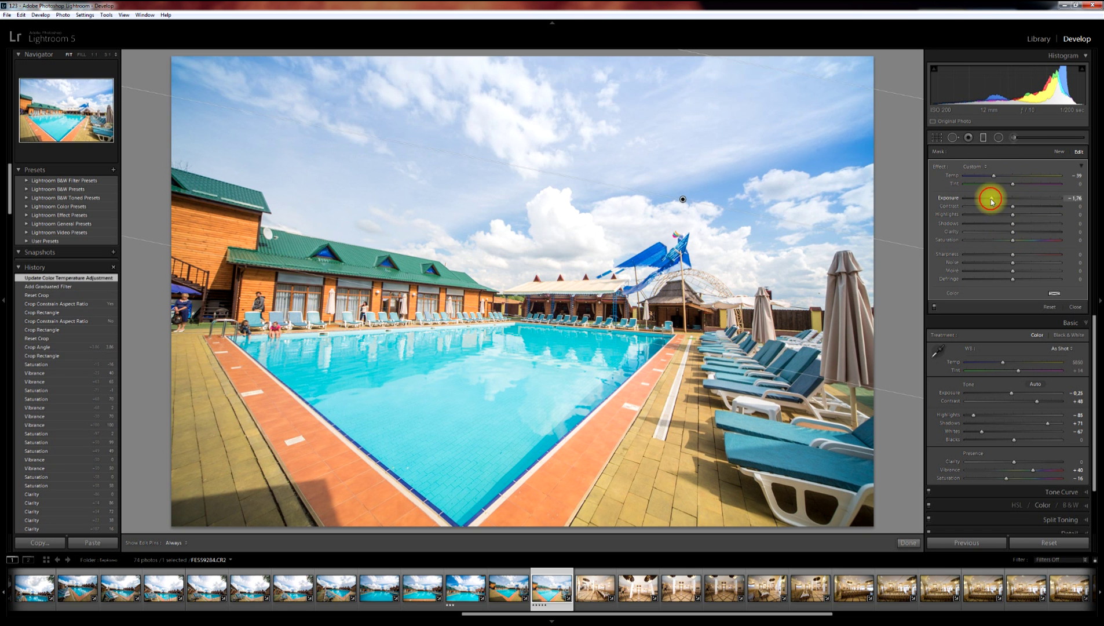
pyautogui.click(1038, 207)
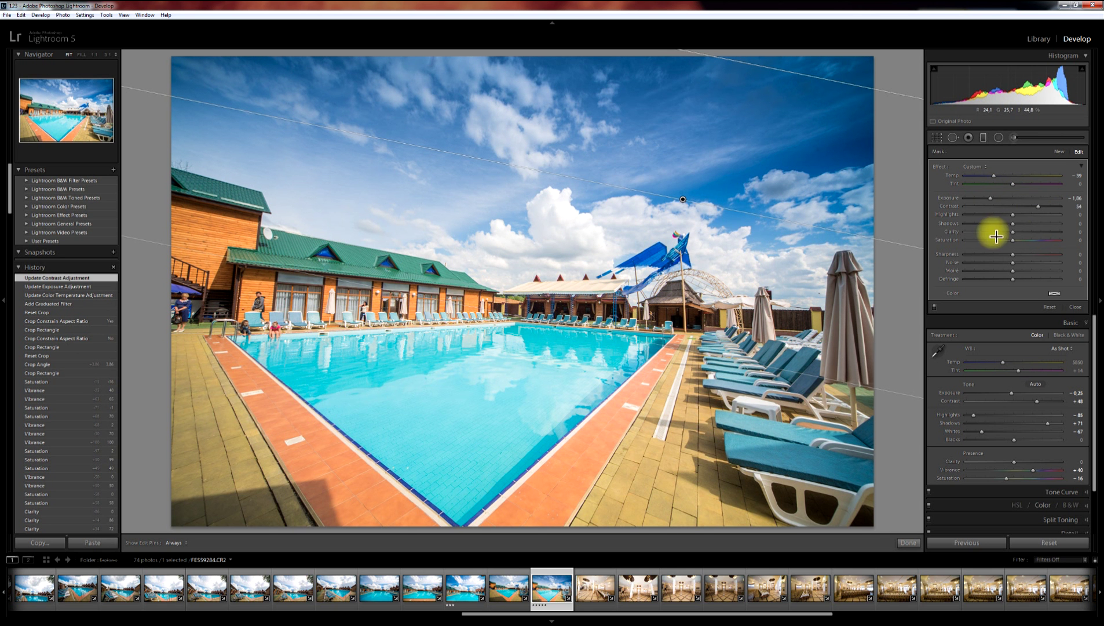
# Finish with the graduated filter and add a wide radial filter ellipse around the clouds, buildings and far end of the pool.
pyautogui.click(984, 138)
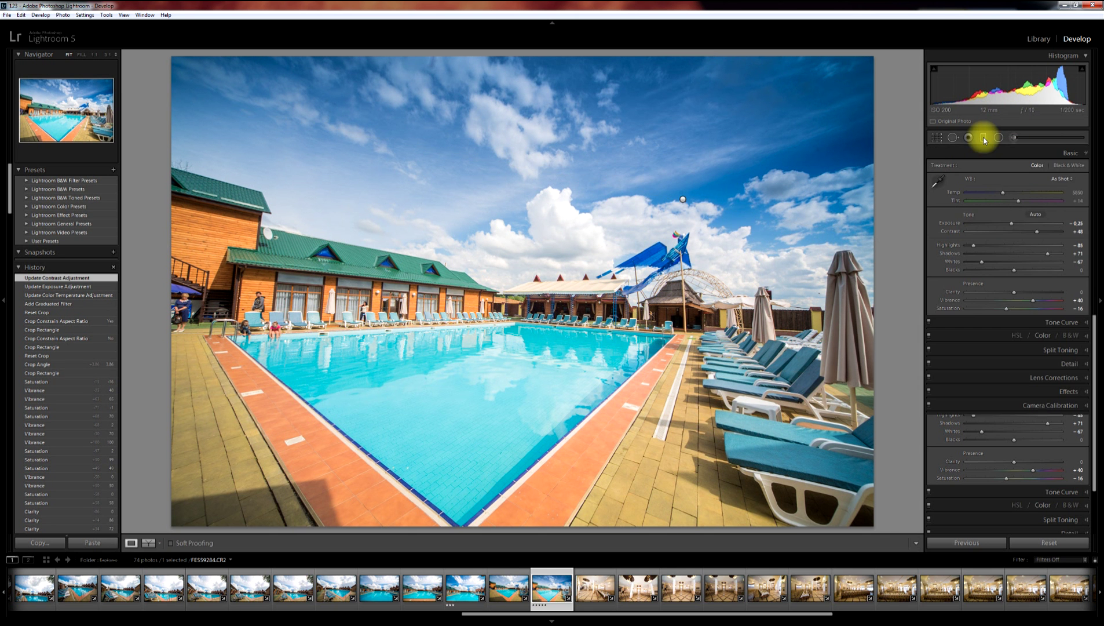
pyautogui.click(999, 138)
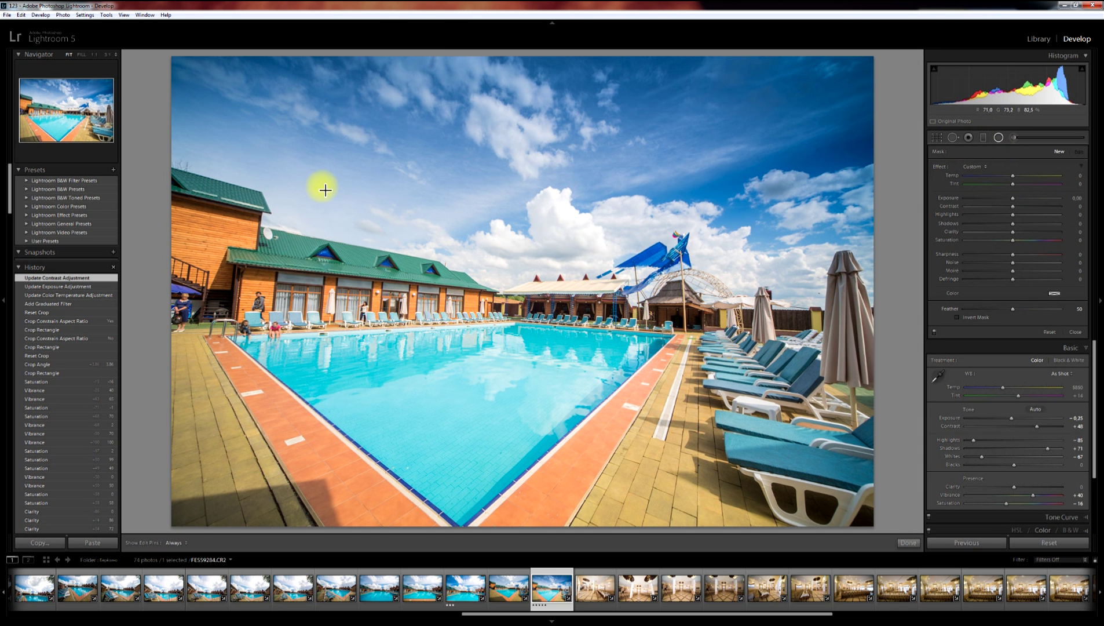
pyautogui.moveTo(512, 267); pyautogui.dragTo(710, 377)
pyautogui.moveTo(709, 372); pyautogui.dragTo(708, 373)
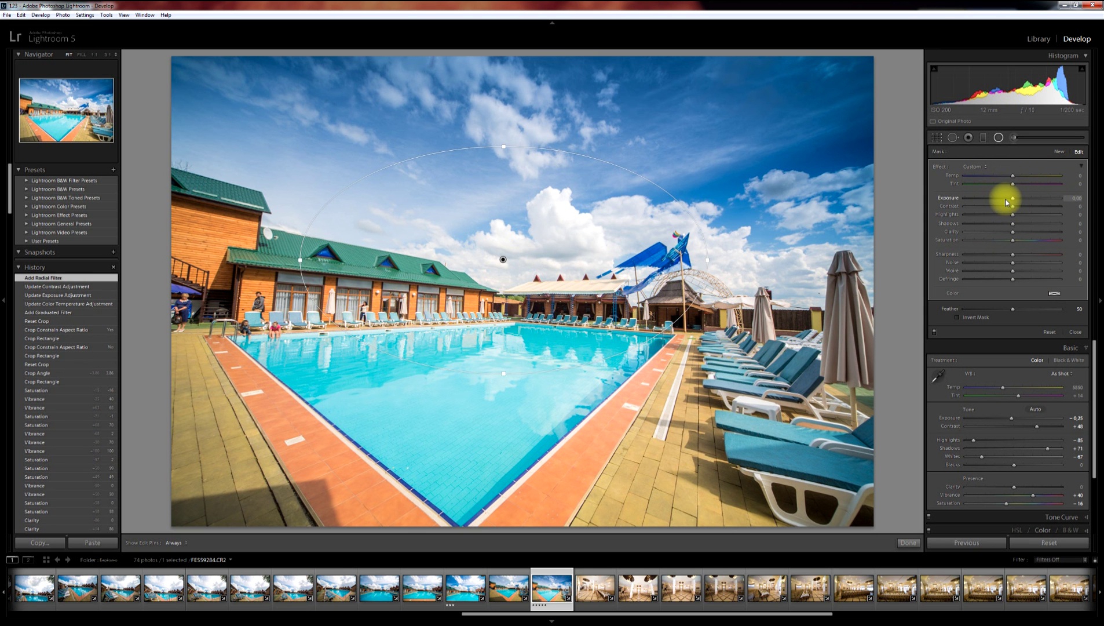
# Set the radial filter's Exposure to −2.12 and try Invert Mask before switching it back off.
pyautogui.moveTo(998, 197); pyautogui.dragTo(986, 197)
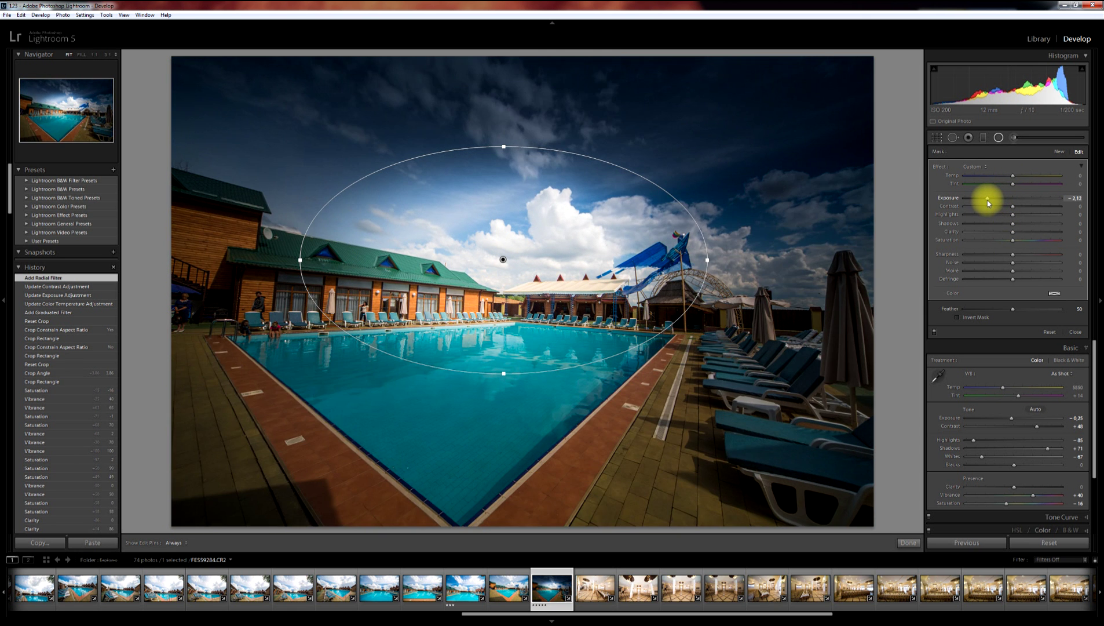
pyautogui.click(957, 317)
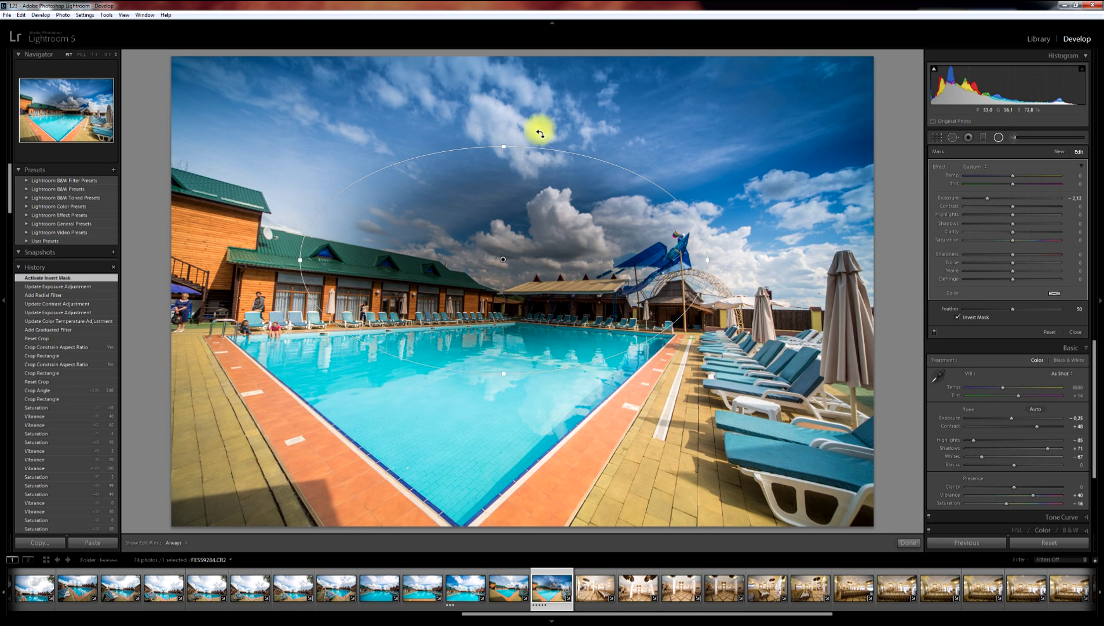
pyautogui.click(959, 318)
# Set the radial filter's Temp to −30, Tint to 36 and Contrast to −56, and close the tool.
pyautogui.moveTo(1006, 174); pyautogui.dragTo(999, 175)
pyautogui.moveTo(1009, 212); pyautogui.dragTo(986, 206)
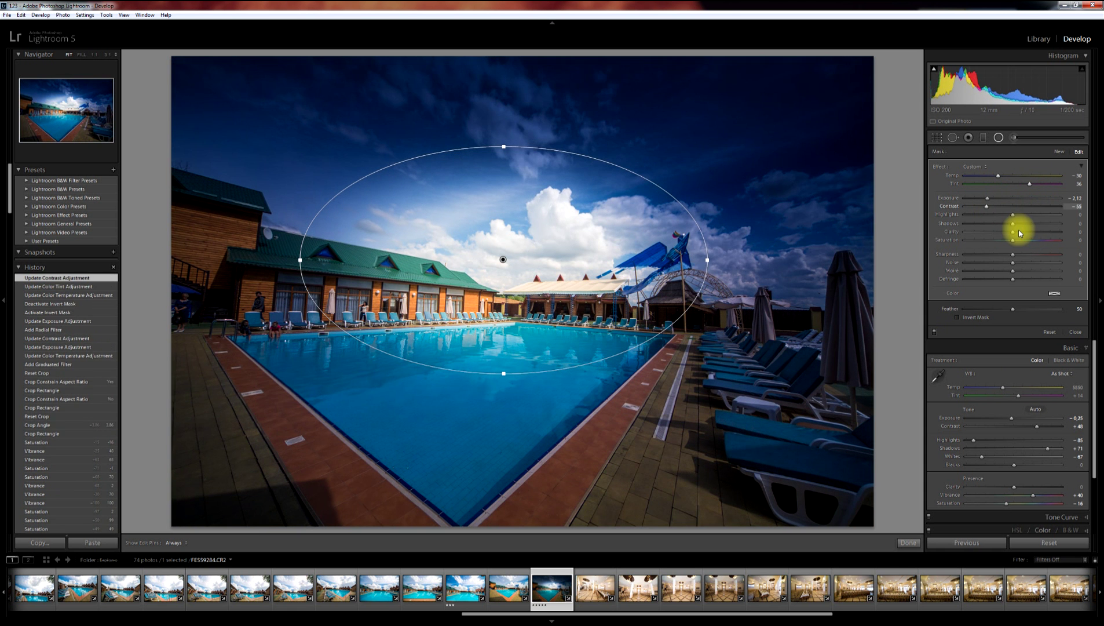
pyautogui.click(1075, 333)
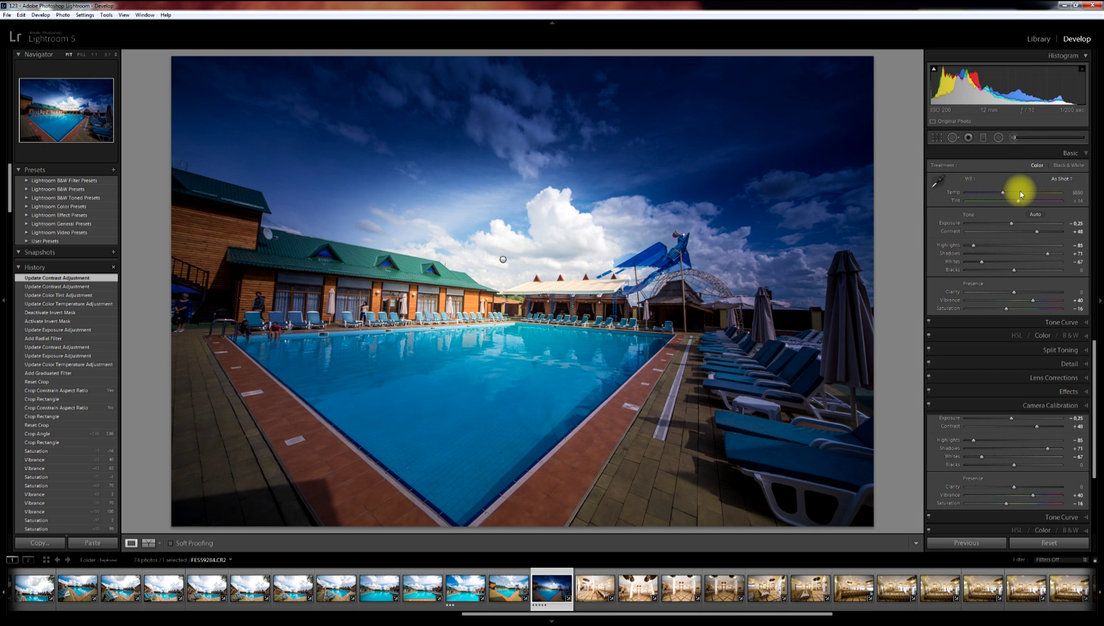
# Set up the Adjustment Brush with Size 32.4, Feather 39 and Flow 100.
pyautogui.click(1023, 139)
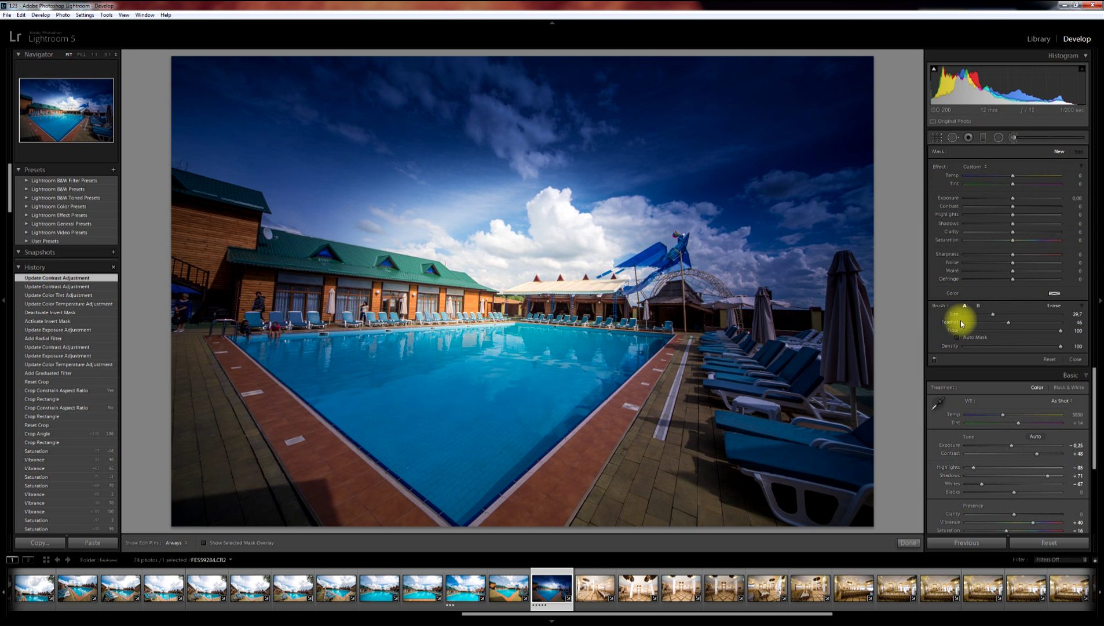
pyautogui.moveTo(993, 317)
pyautogui.mouseDown()
pyautogui.moveTo(977, 314)
pyautogui.moveTo(1004, 322)
pyautogui.mouseUp()
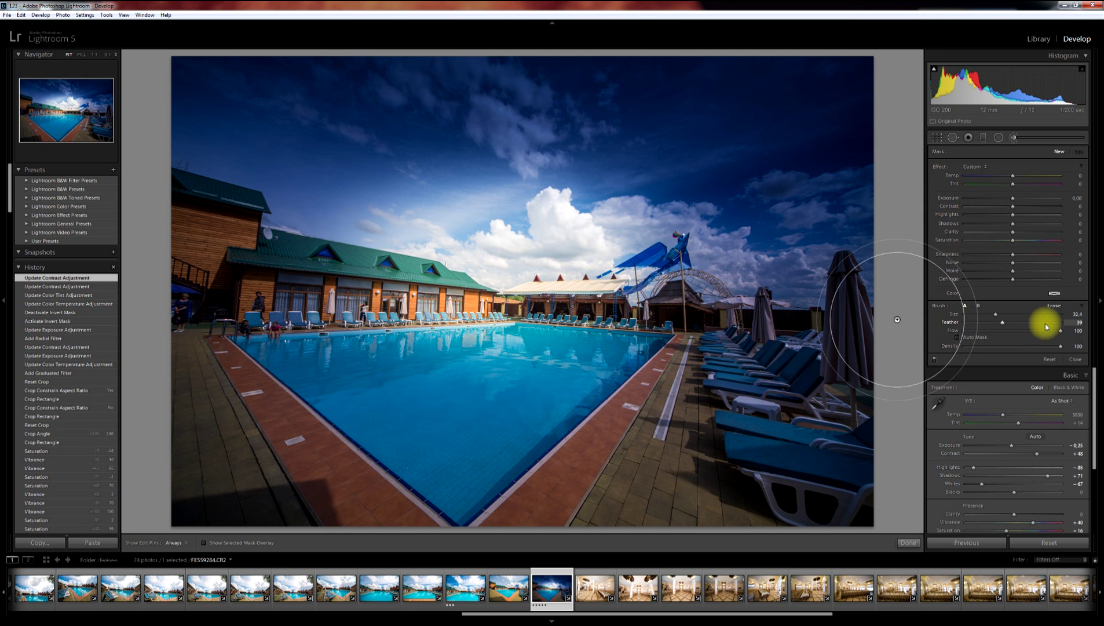
pyautogui.moveTo(1034, 330); pyautogui.dragTo(1069, 327)
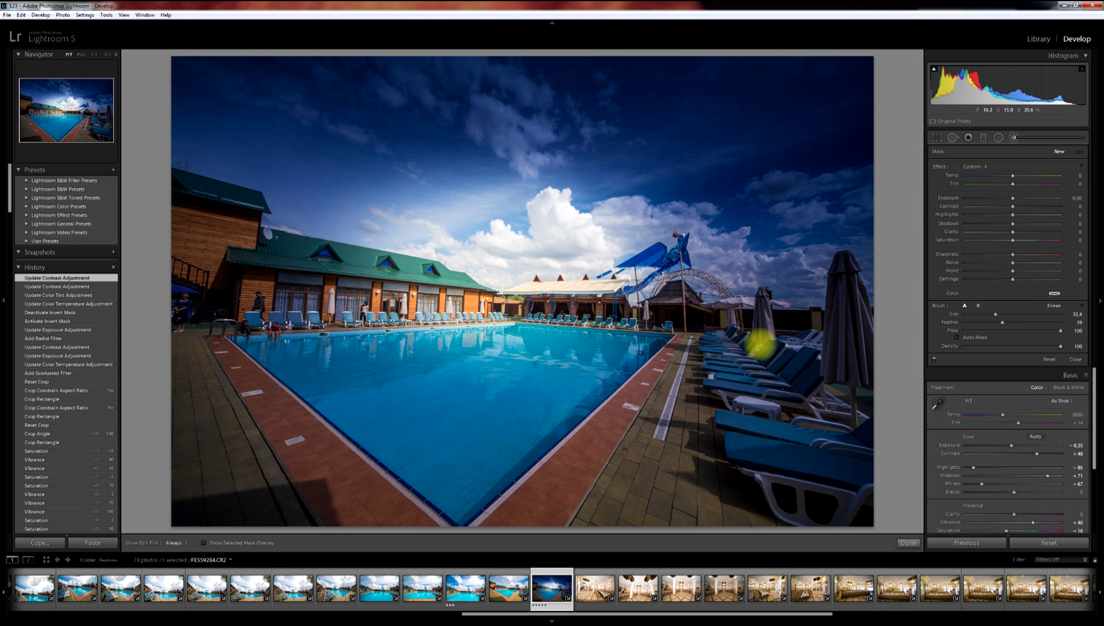
# Brush a mask over the sun loungers, set the eraser size to 10.4 and add a stroke over the nearer loungers.
pyautogui.press('h')
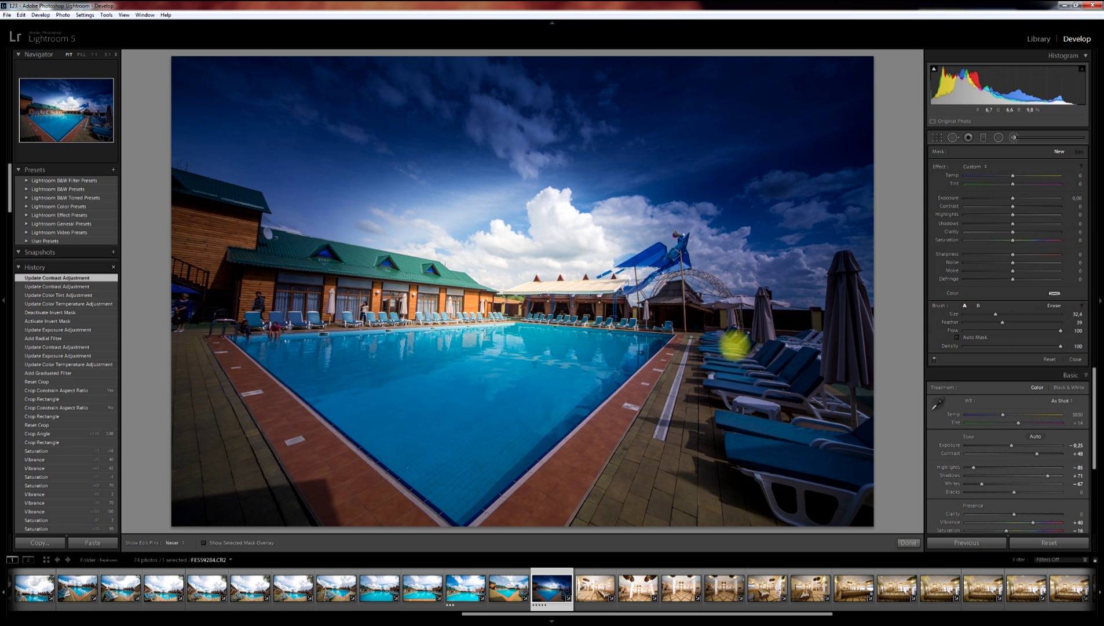
pyautogui.click(742, 352)
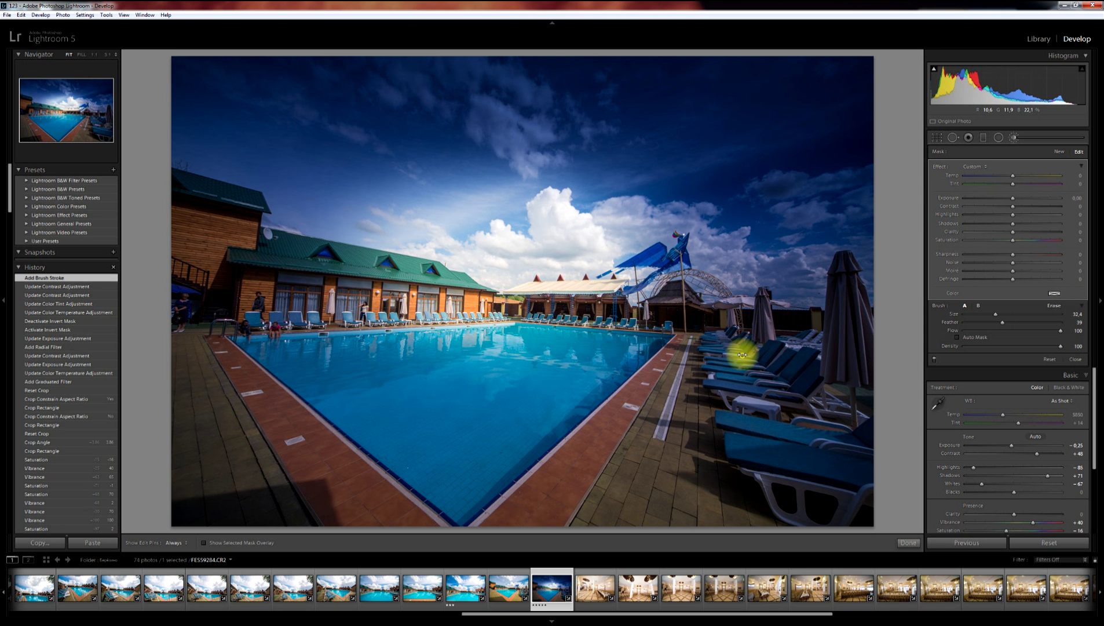
pyautogui.moveTo(742, 354)
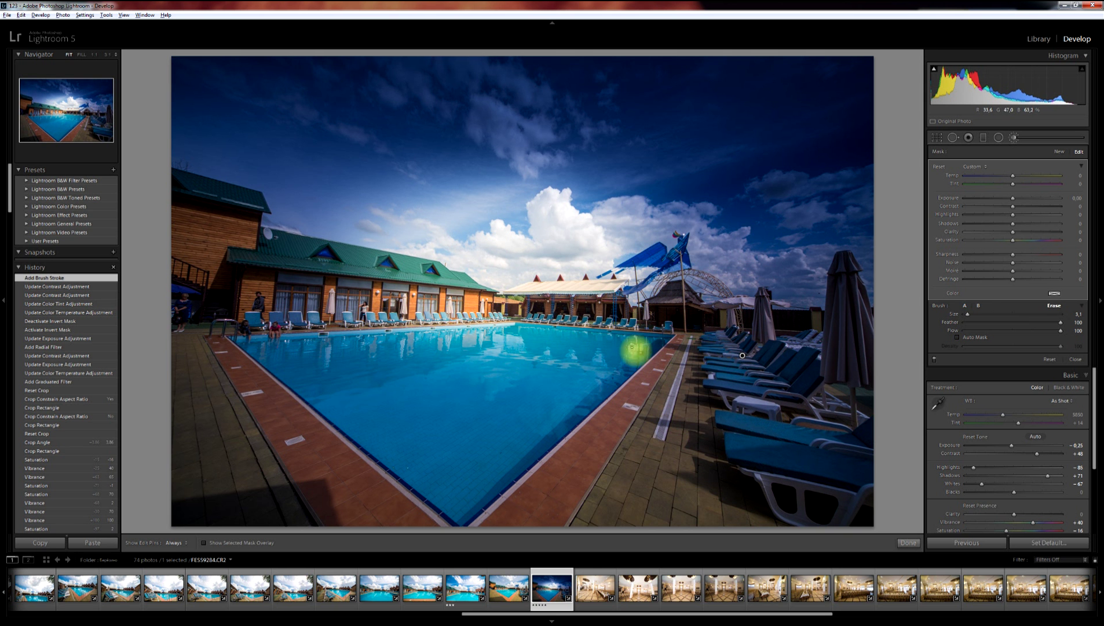
pyautogui.moveTo(971, 317); pyautogui.dragTo(974, 316)
pyautogui.press('h')
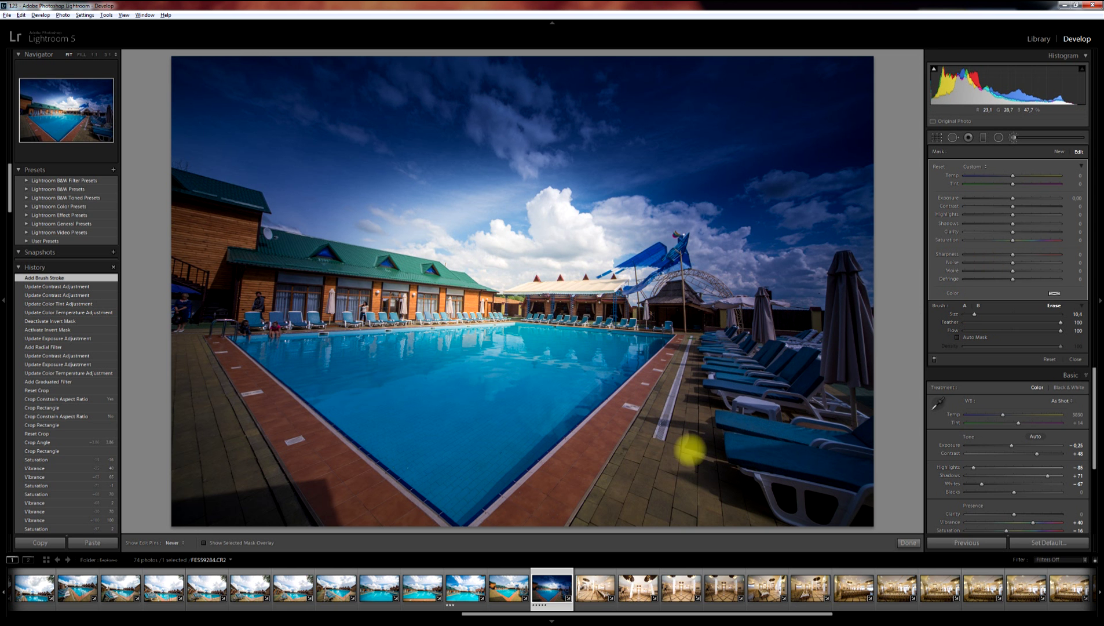
pyautogui.press('h')
pyautogui.keyDown('alt'); pyautogui.click(754, 456); pyautogui.keyUp('alt')
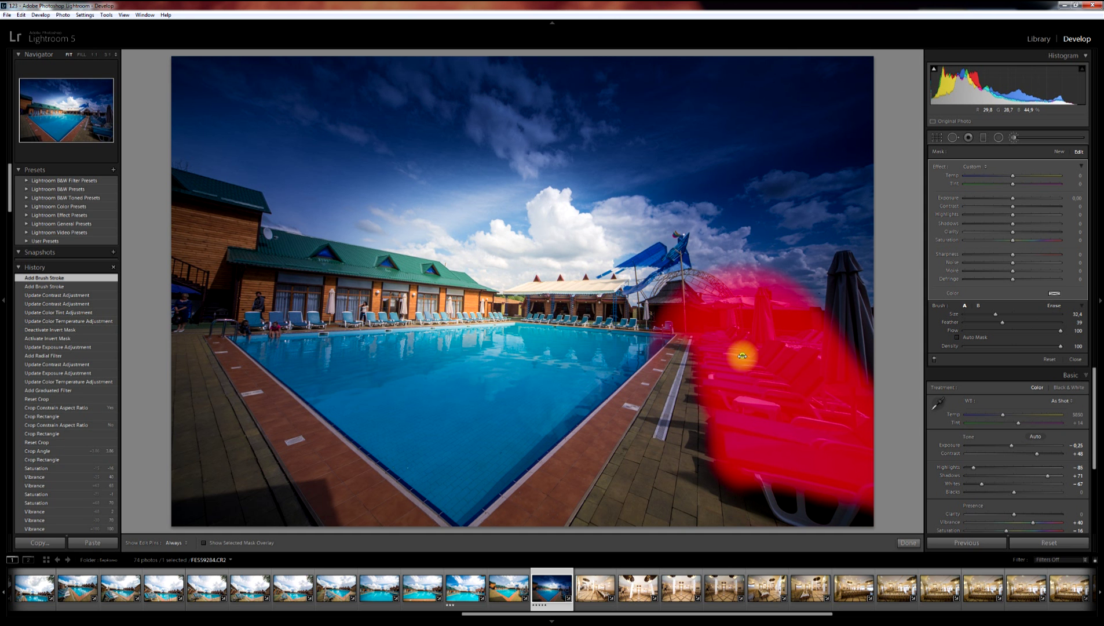
# Extend the lounger brush mask towards the pool's edge, set its Exposure to 1.36 and close the brush.
pyautogui.press('h')
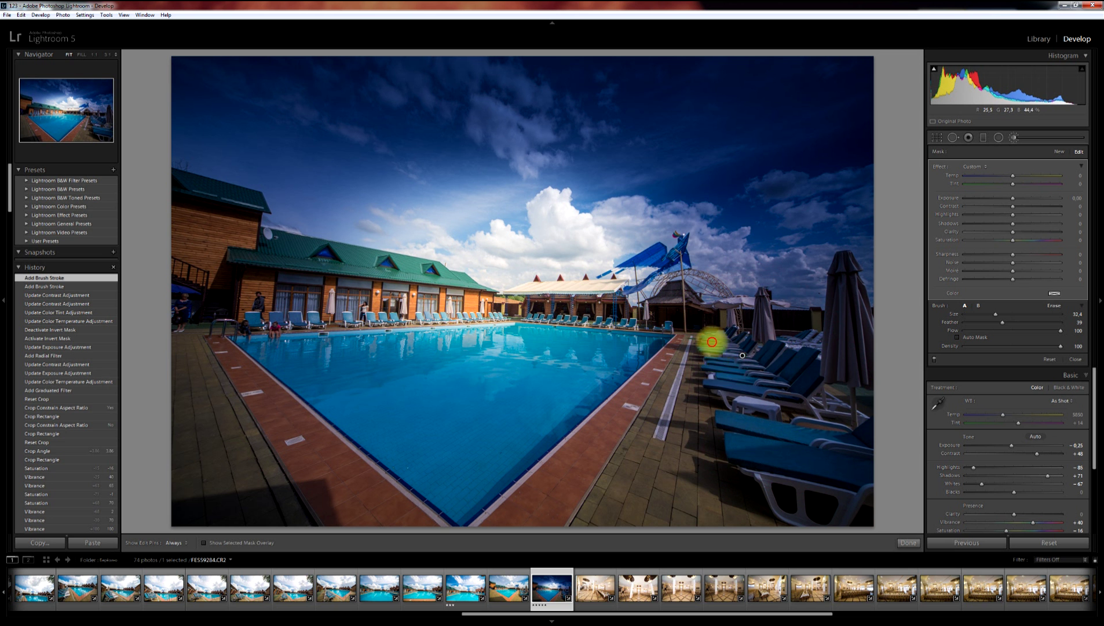
pyautogui.moveTo(730, 375); pyautogui.dragTo(747, 358)
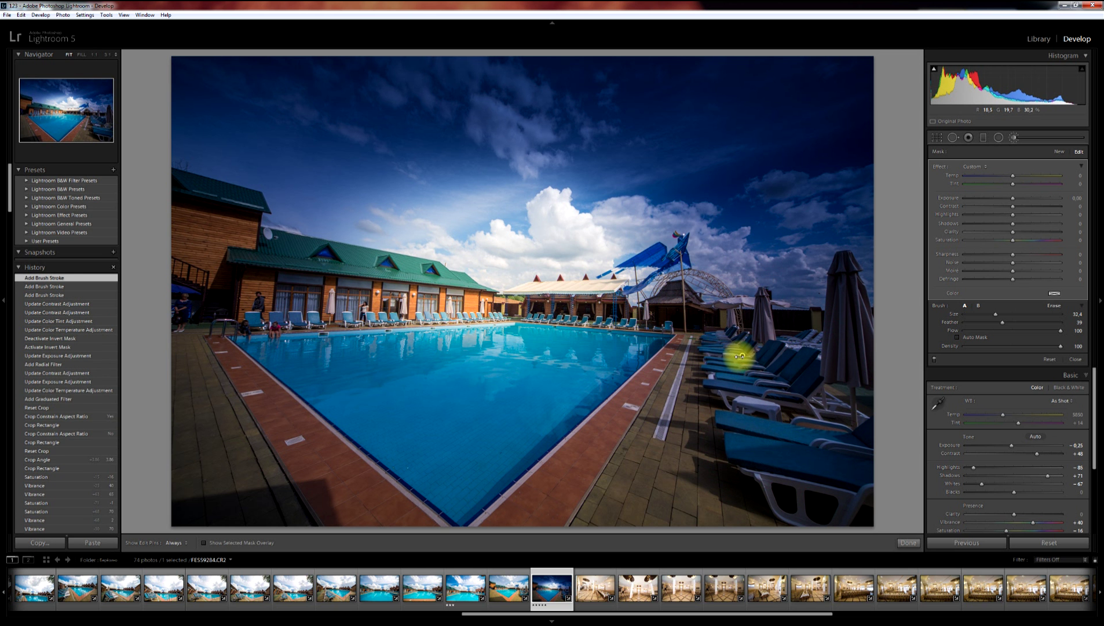
pyautogui.moveTo(741, 356)
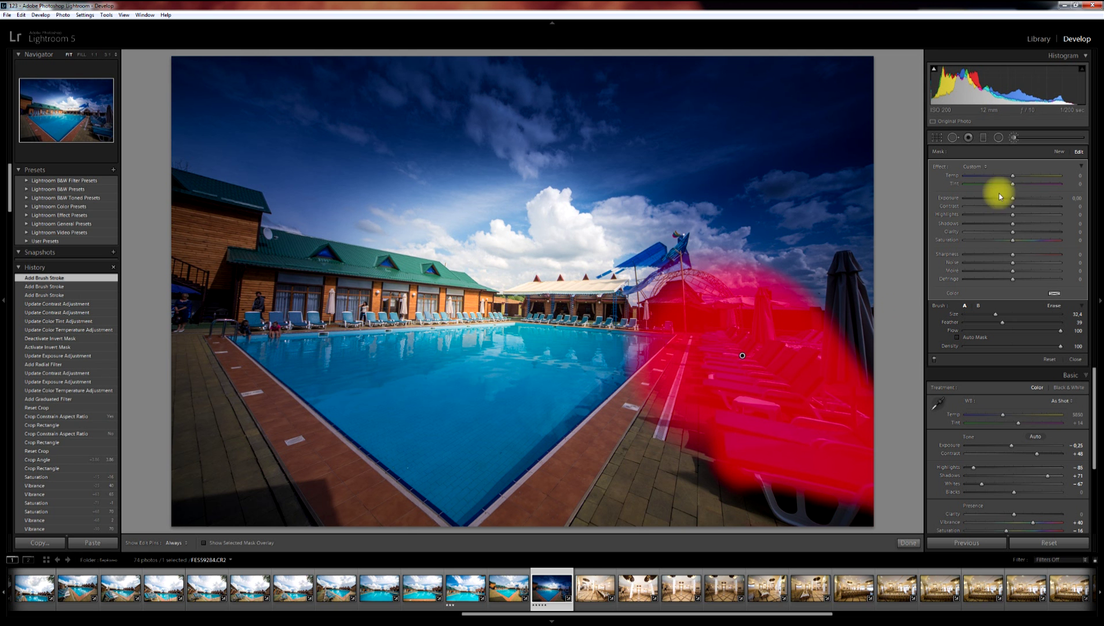
pyautogui.moveTo(1012, 198); pyautogui.dragTo(1029, 202)
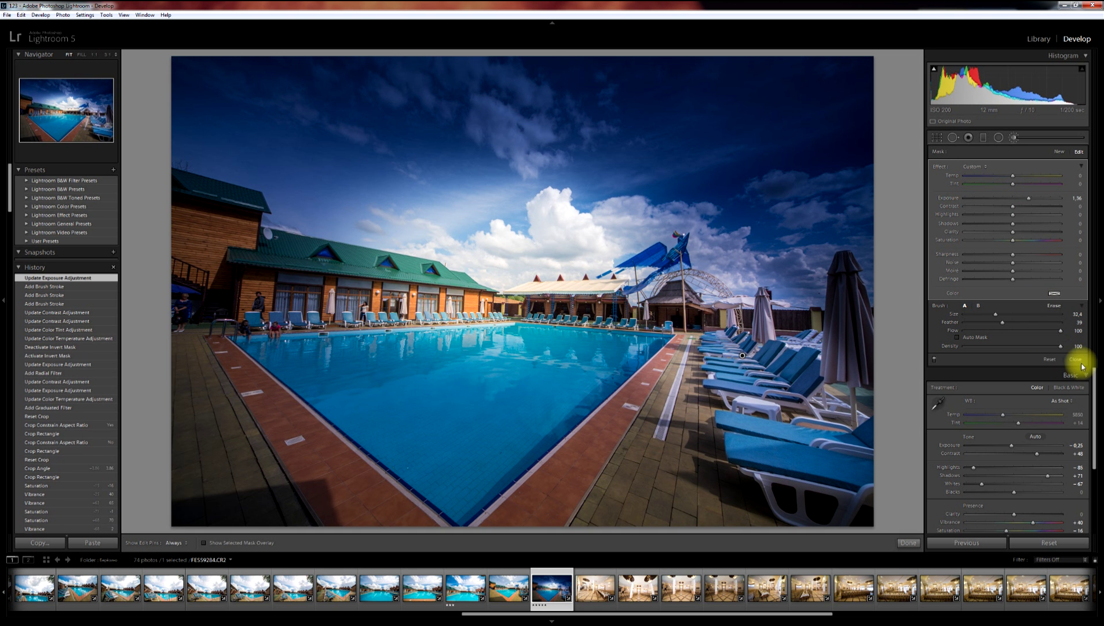
pyautogui.click(1079, 360)
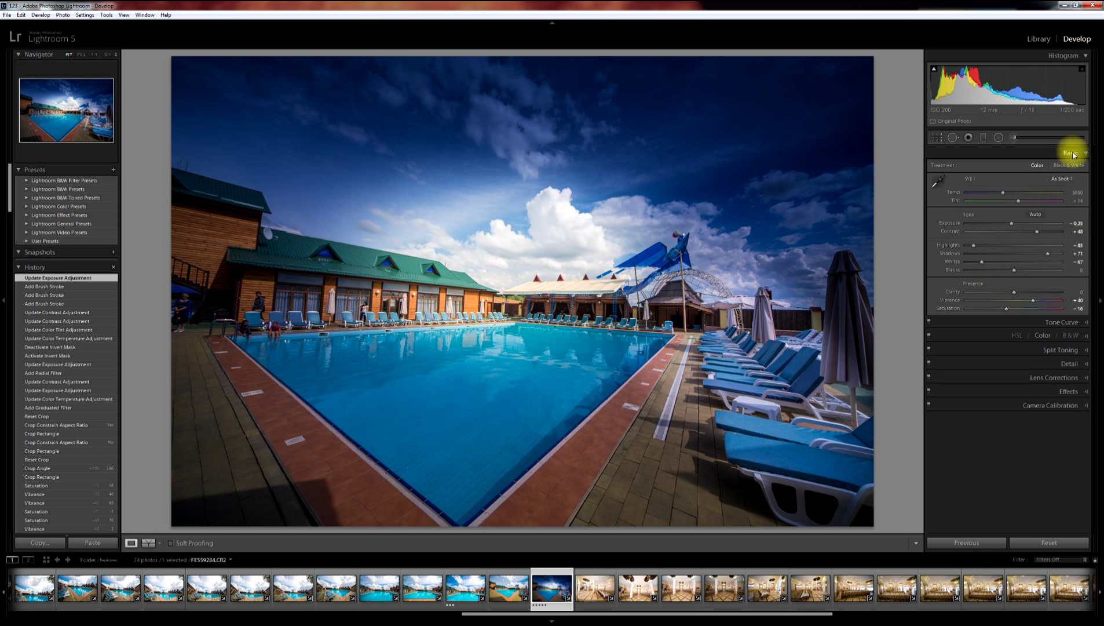
# Open the Tone Curve settings in place of the Basic adjustments.
pyautogui.click(1072, 152)
pyautogui.click(1073, 155)
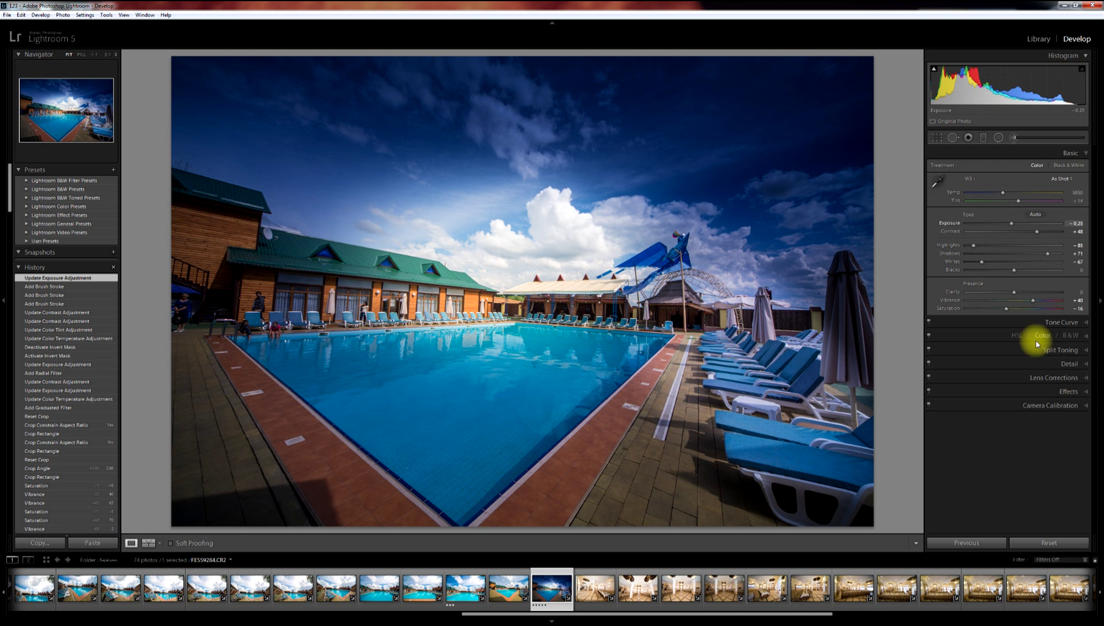
pyautogui.click(1043, 320)
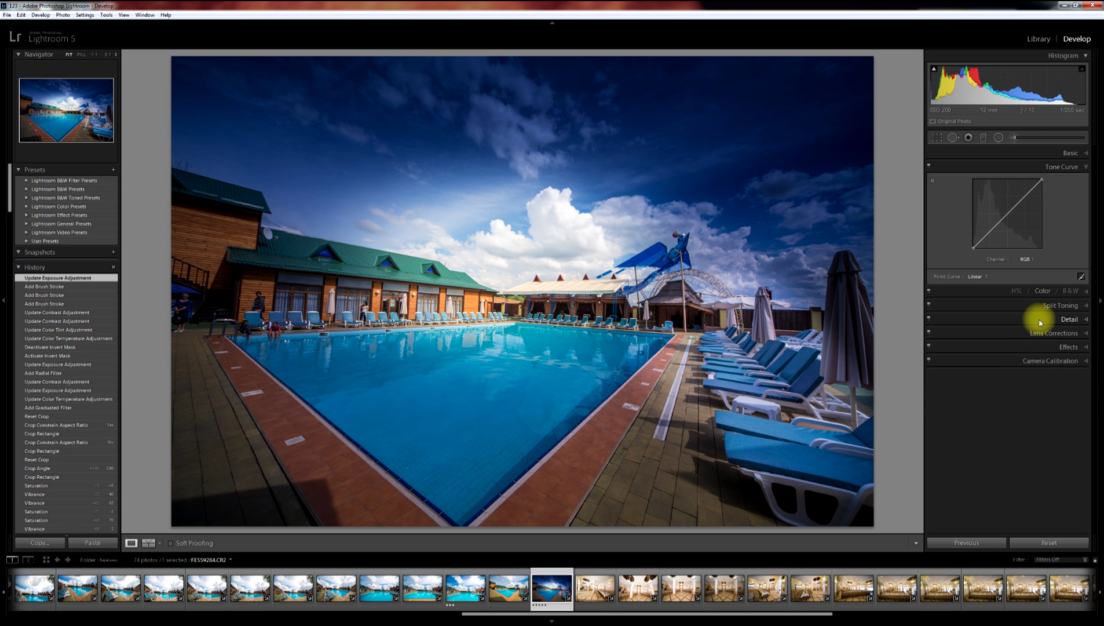
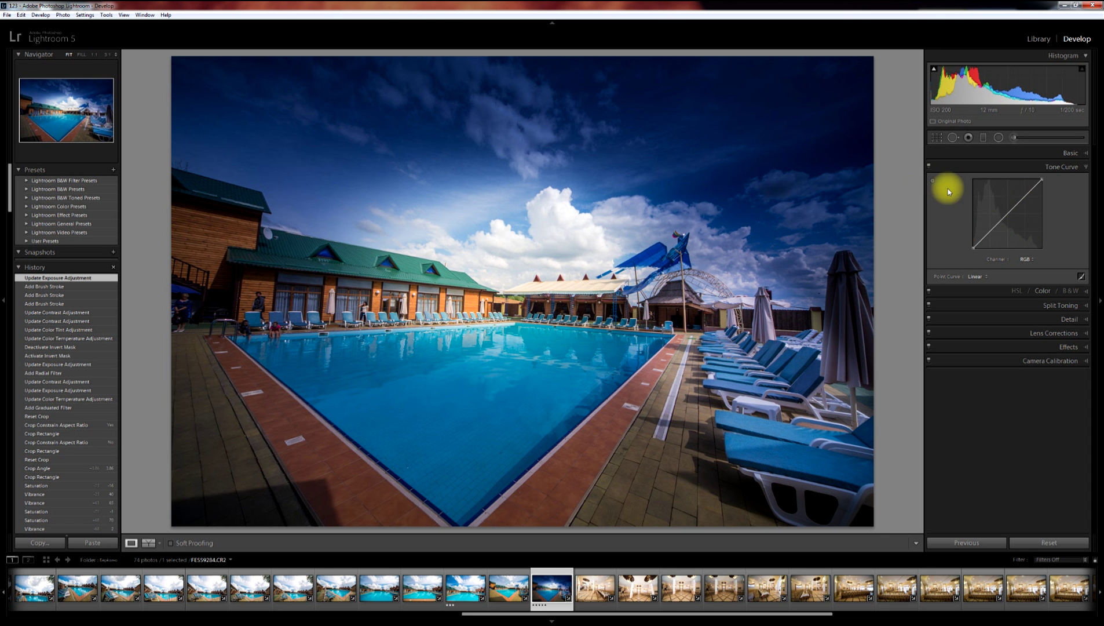
# Add a new graduated filter fading inward from the photo's left edge and set its Exposure to 2.08.
pyautogui.click(984, 138)
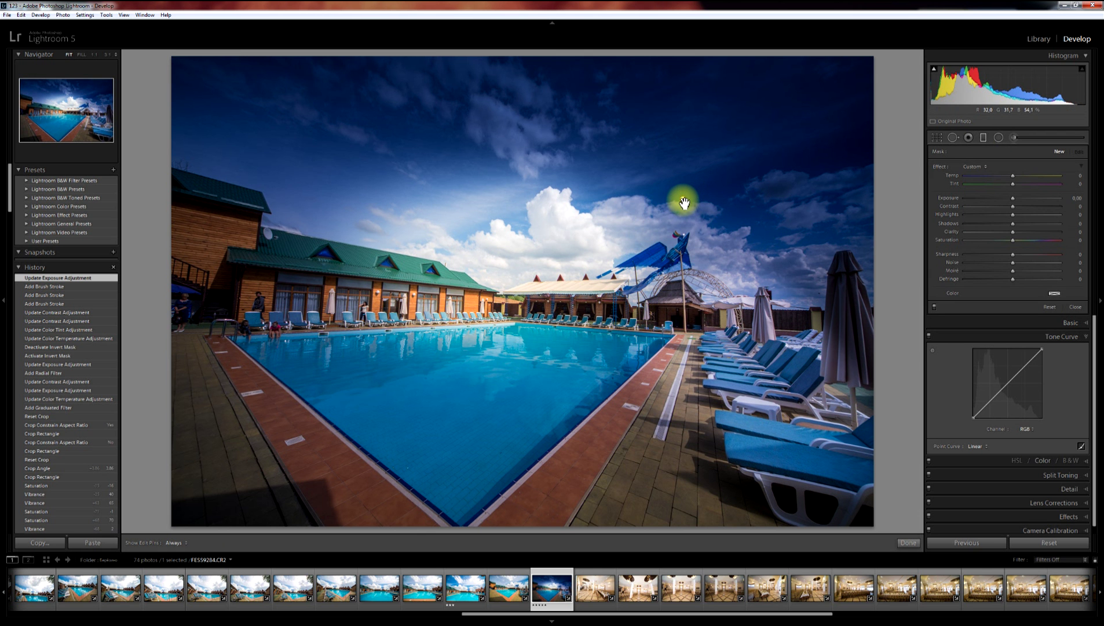
pyautogui.click(684, 202)
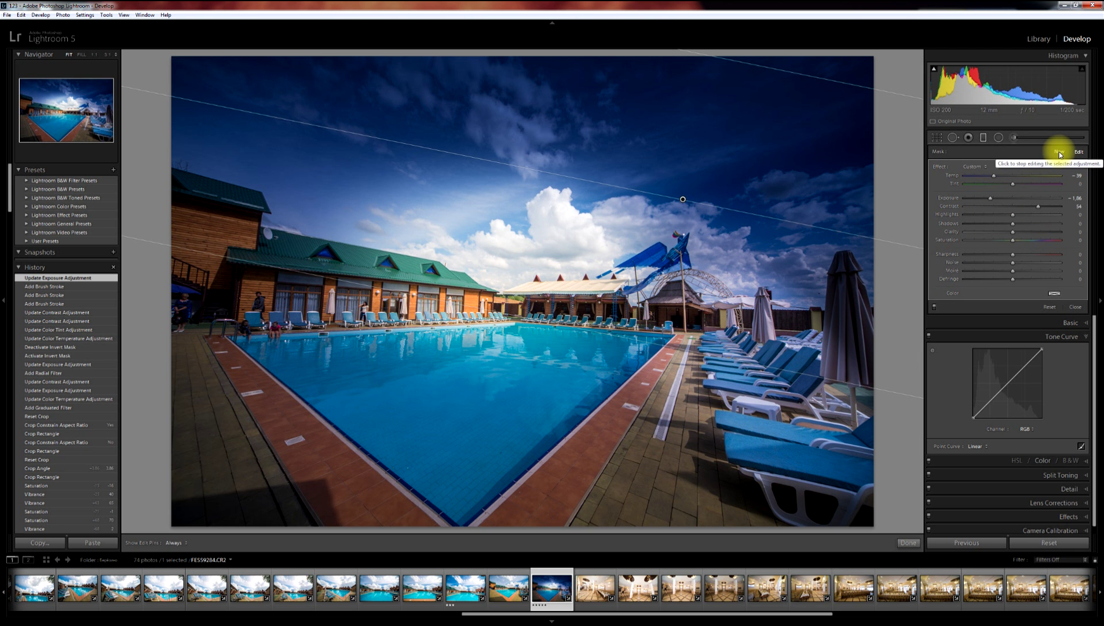
pyautogui.click(1059, 153)
pyautogui.click(288, 346)
pyautogui.moveTo(288, 346); pyautogui.dragTo(389, 344)
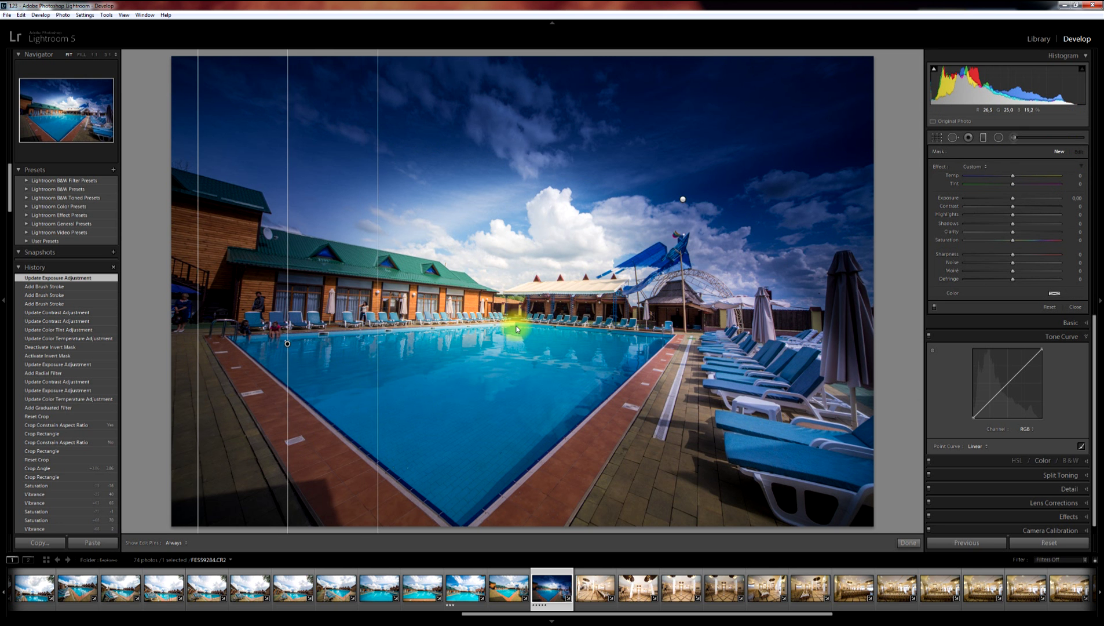
pyautogui.click(1038, 201)
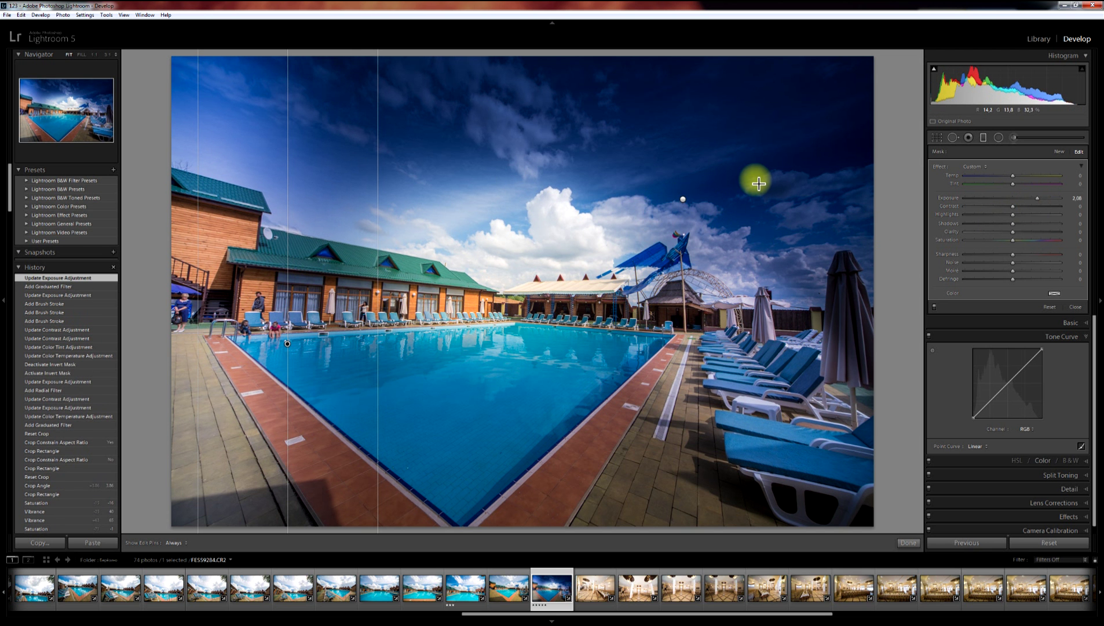
# Reselect the left-side graduated filter, compare the photo with graduated filters off and on, and leave them disabled.
pyautogui.click(1013, 138)
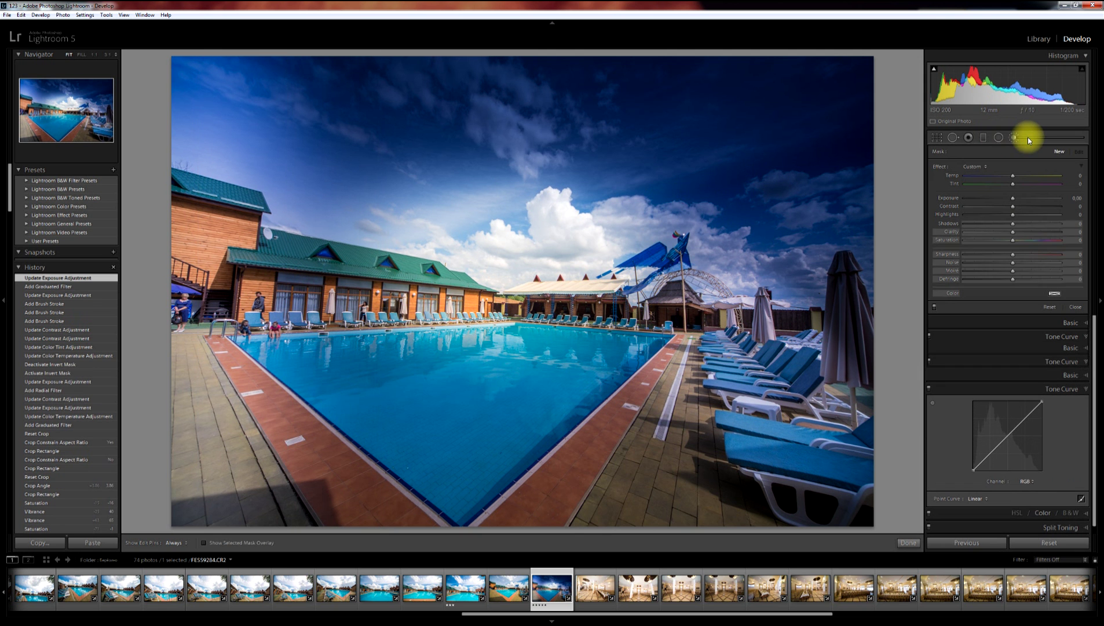
pyautogui.click(983, 140)
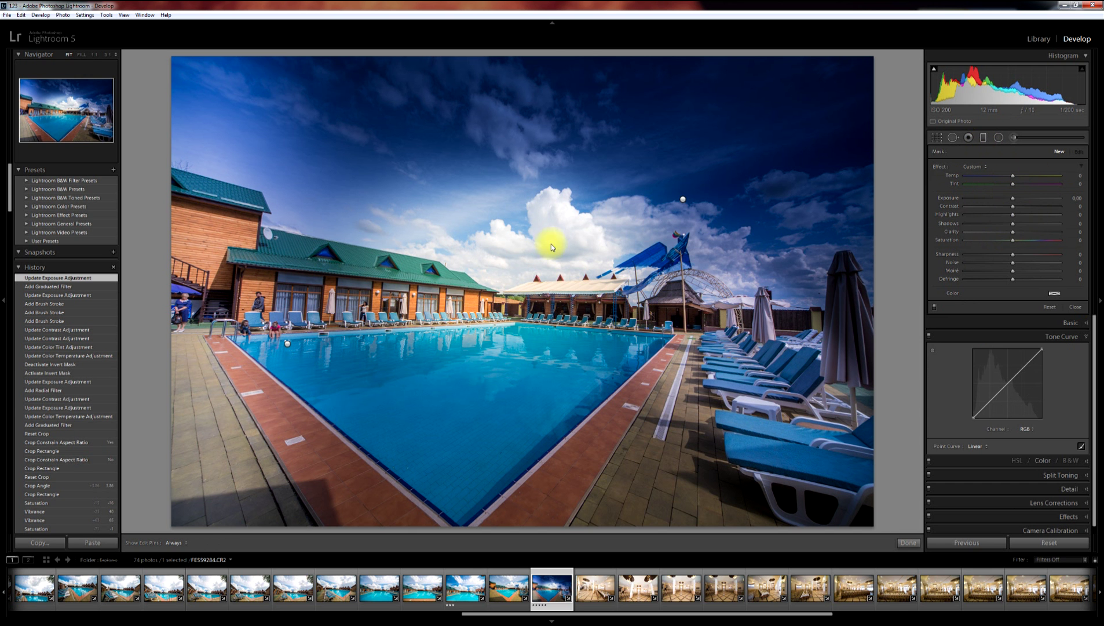
pyautogui.click(288, 346)
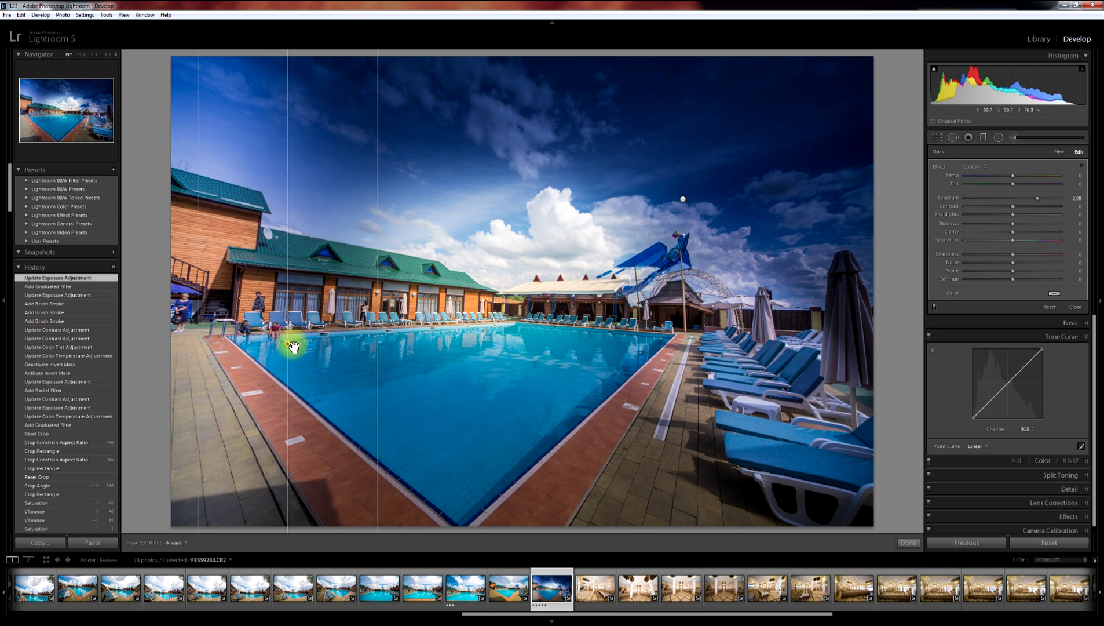
pyautogui.click(934, 307)
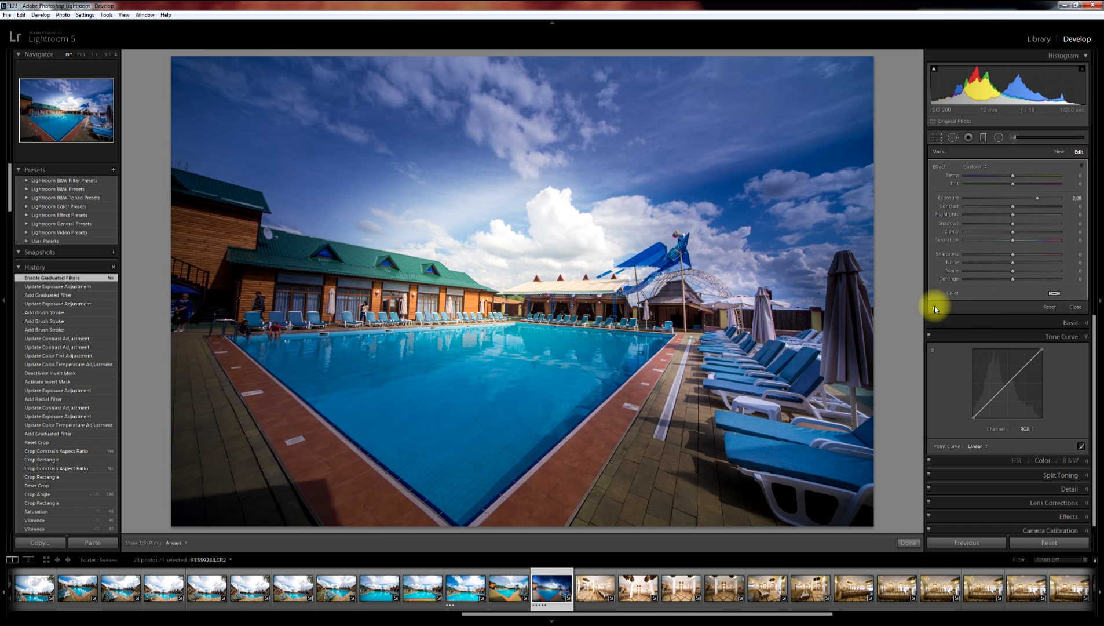
pyautogui.click(934, 307)
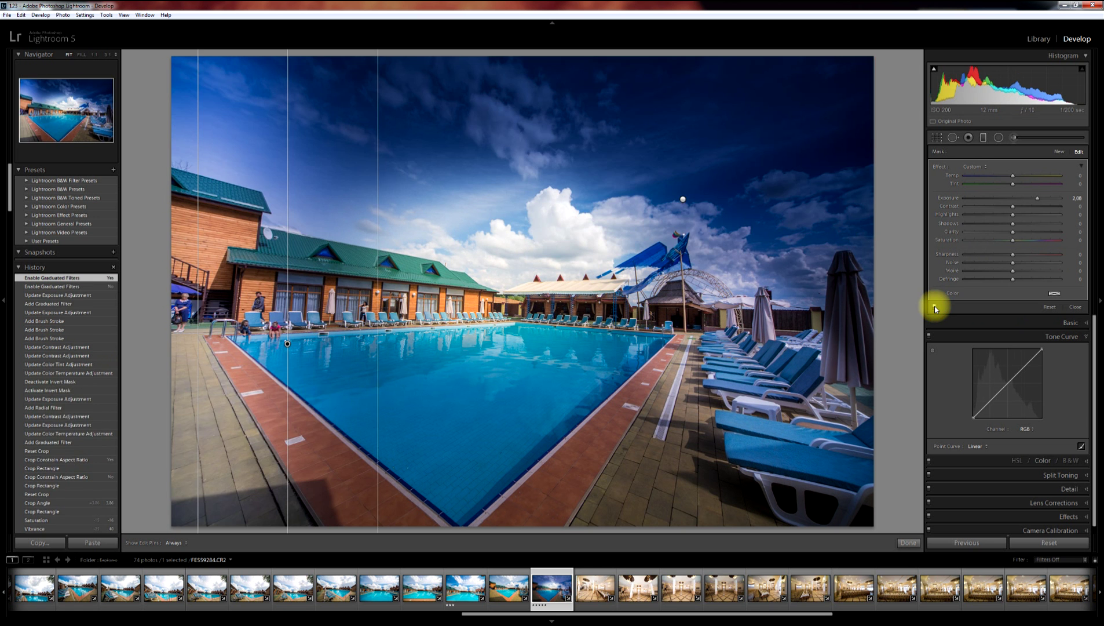
pyautogui.click(934, 307)
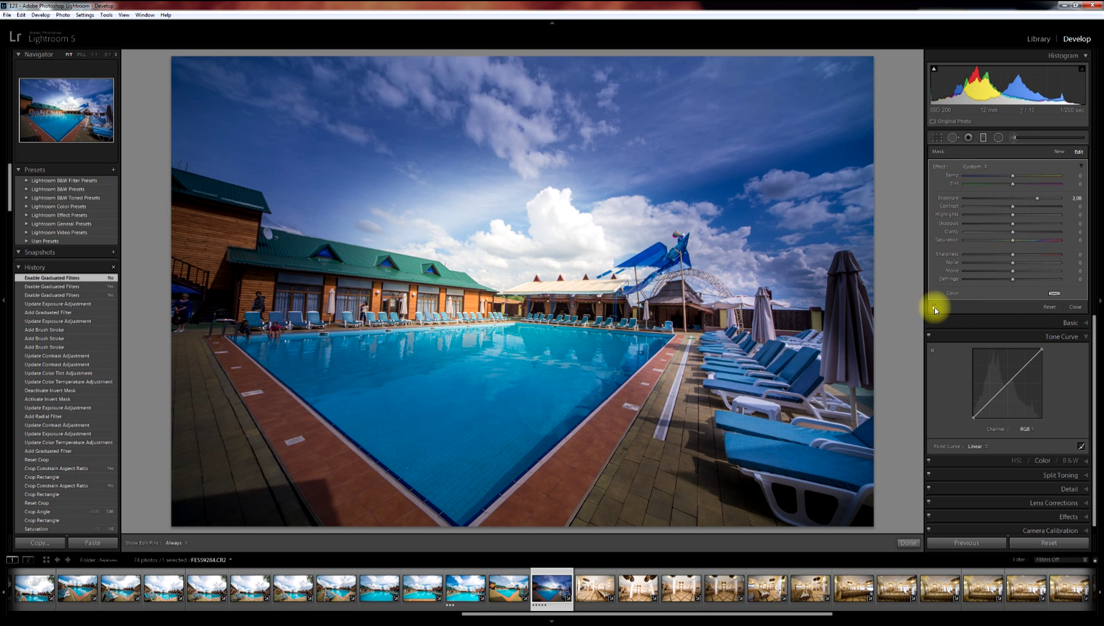
# Disable the photo's radial filters.
pyautogui.click(999, 139)
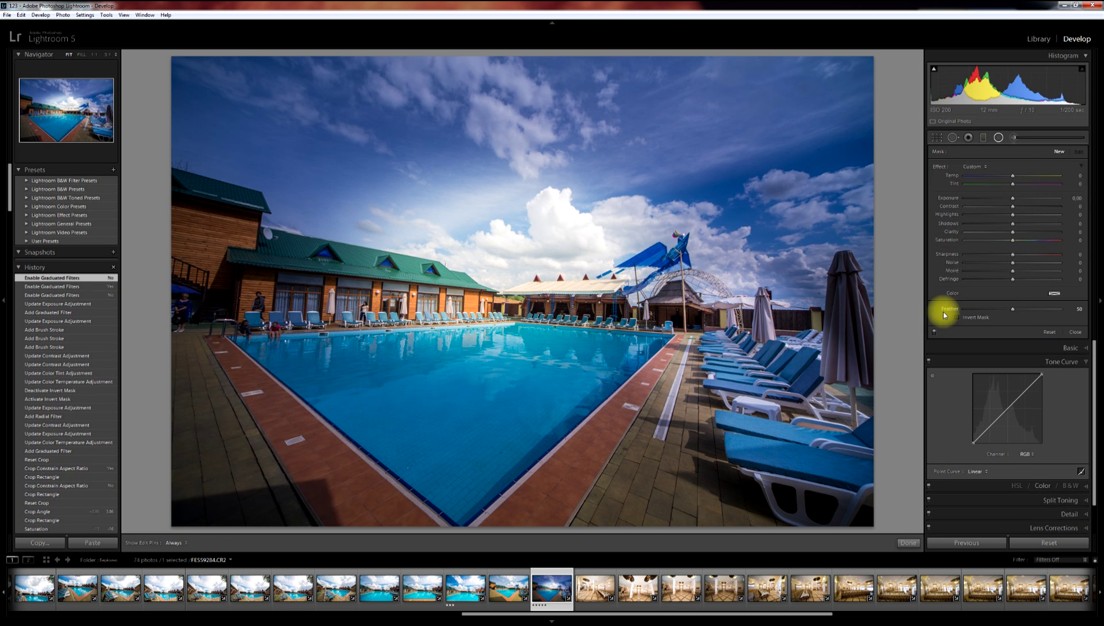
pyautogui.click(934, 333)
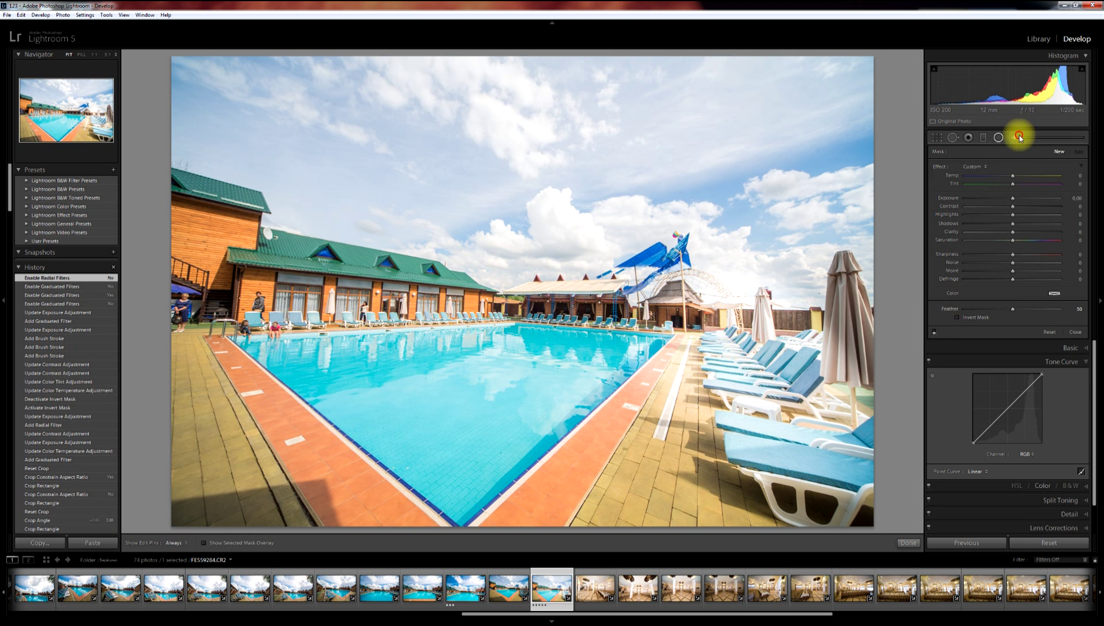
# Disable the photo's brush adjustments.
pyautogui.click(1014, 138)
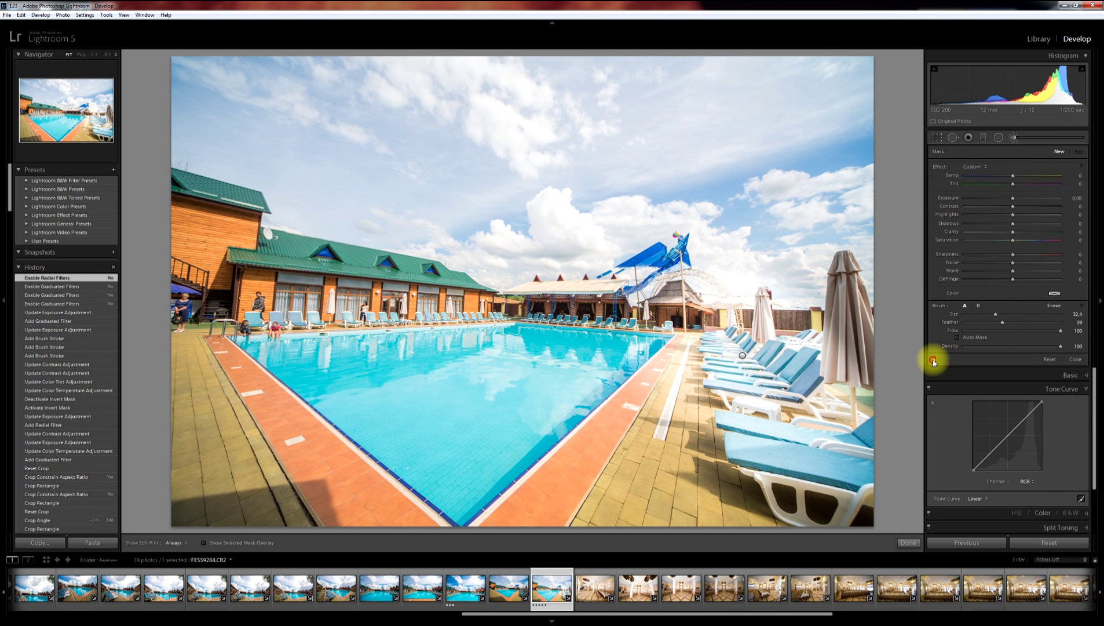
pyautogui.click(934, 360)
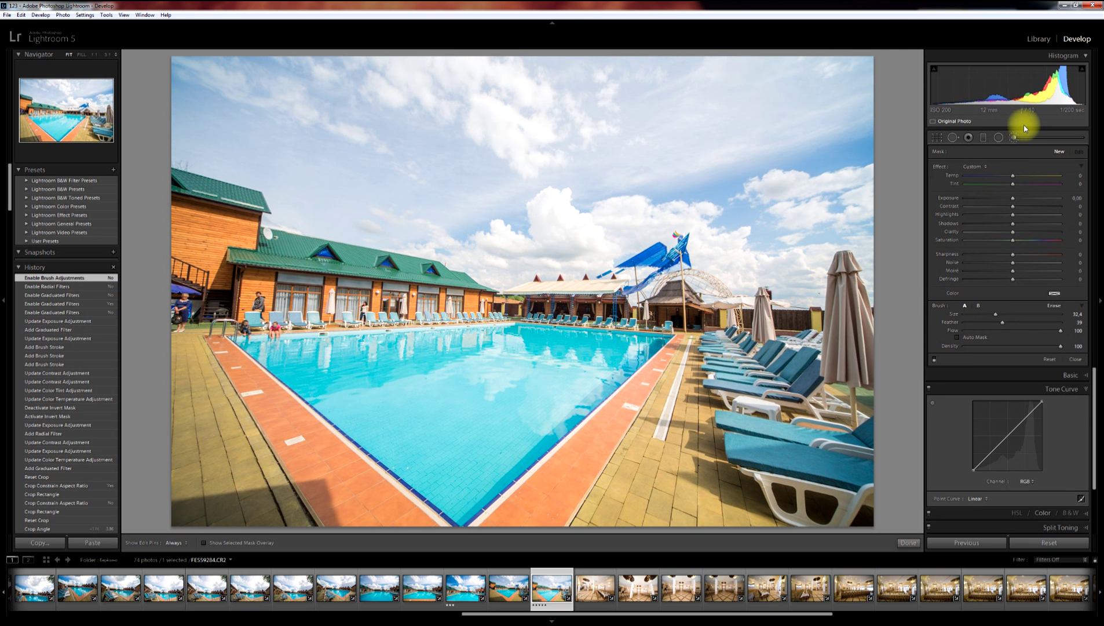
# Enable the graduated filters, delete the one along the photo's left edge, and disable the remaining graduated filters.
pyautogui.click(983, 137)
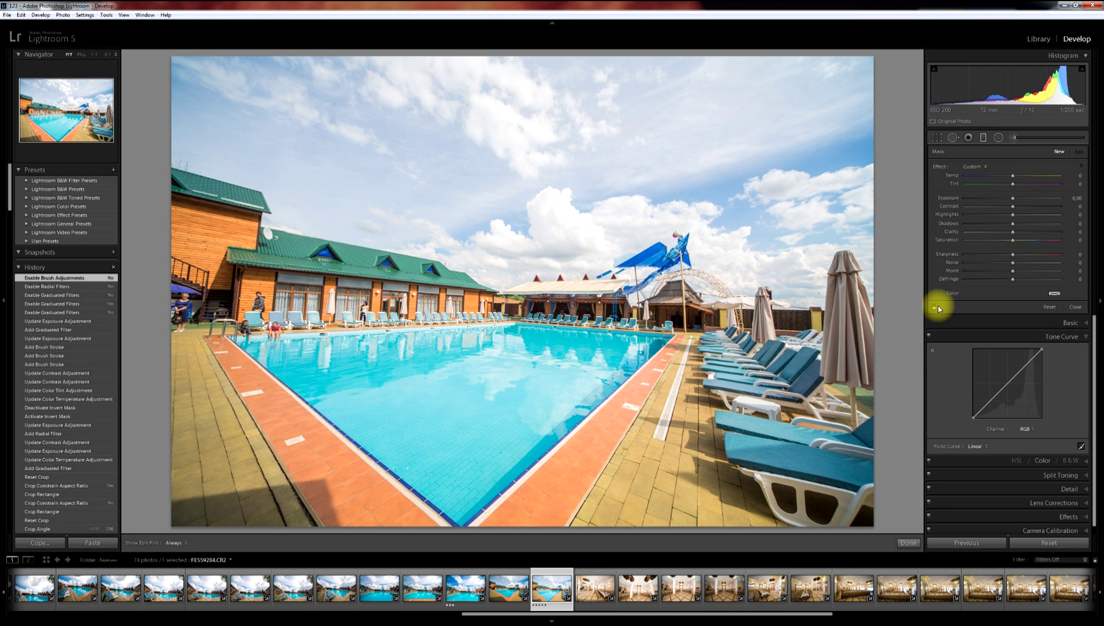
pyautogui.click(934, 307)
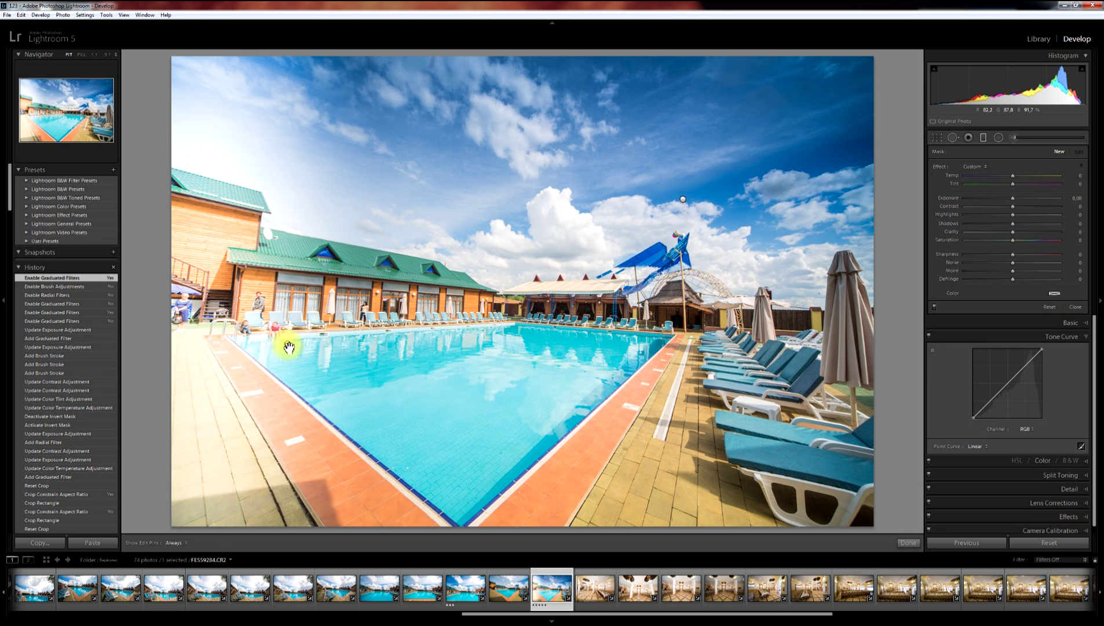
pyautogui.moveTo(288, 346); pyautogui.dragTo(290, 347)
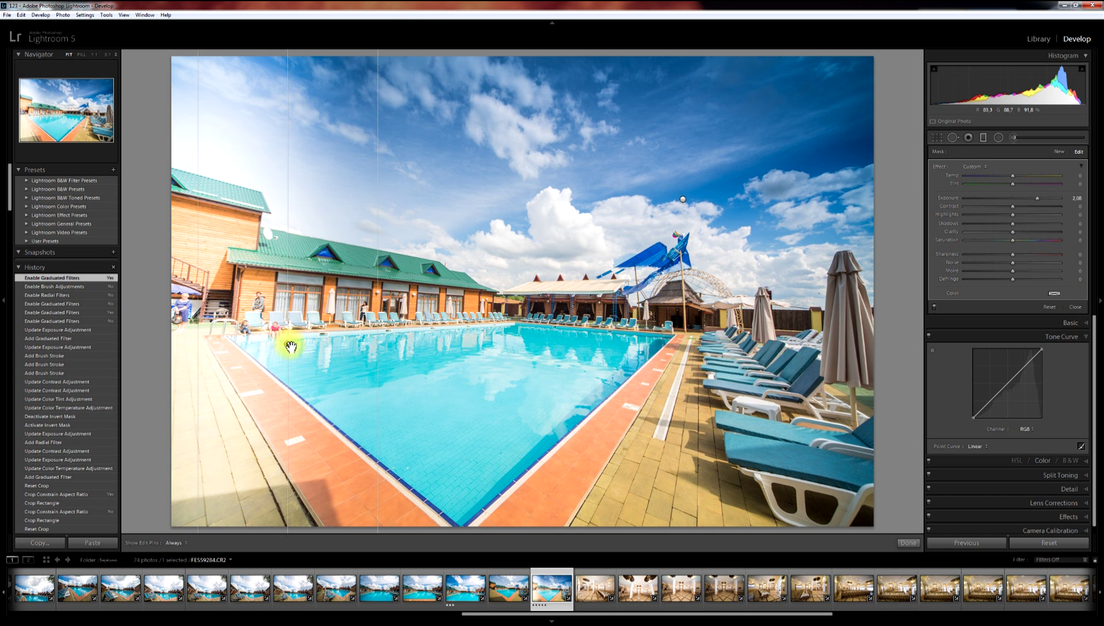
pyautogui.press('Delete')
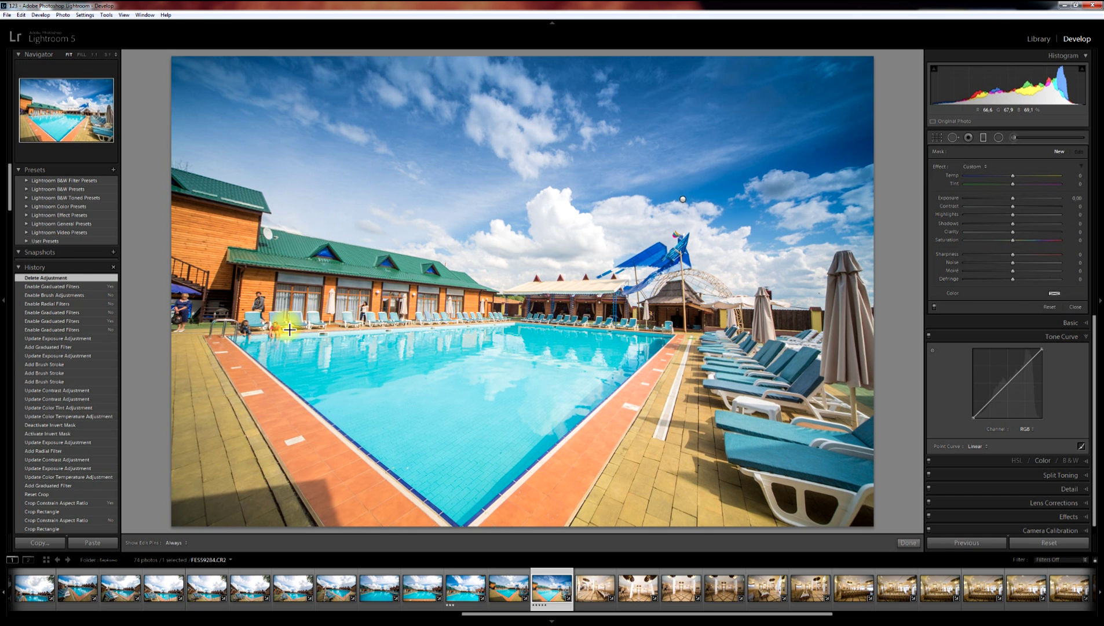
pyautogui.click(934, 307)
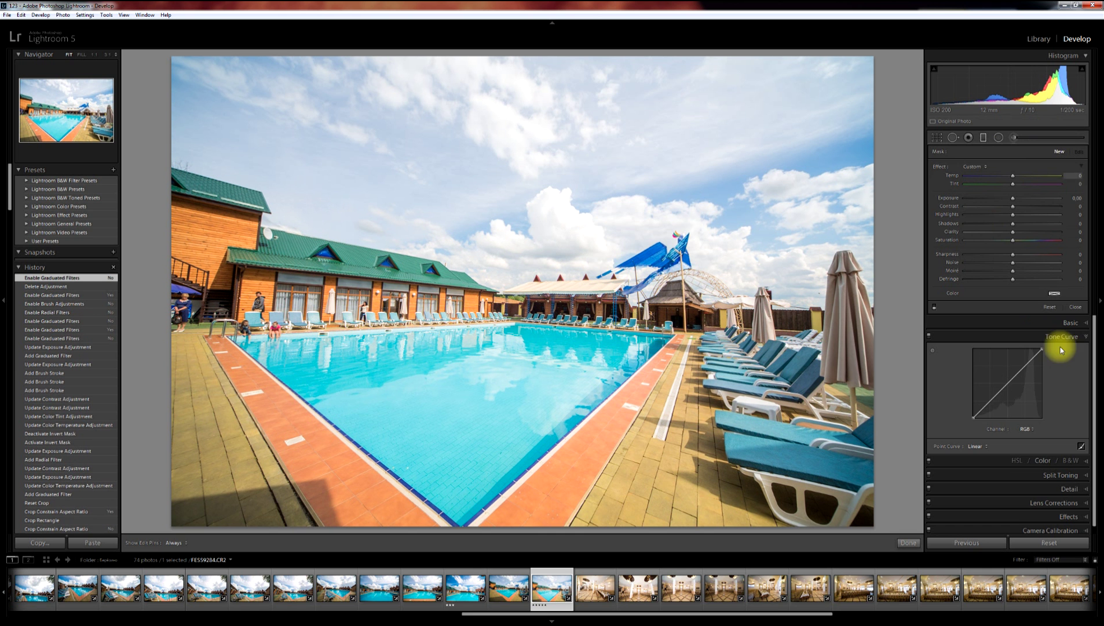
pyautogui.click(1074, 307)
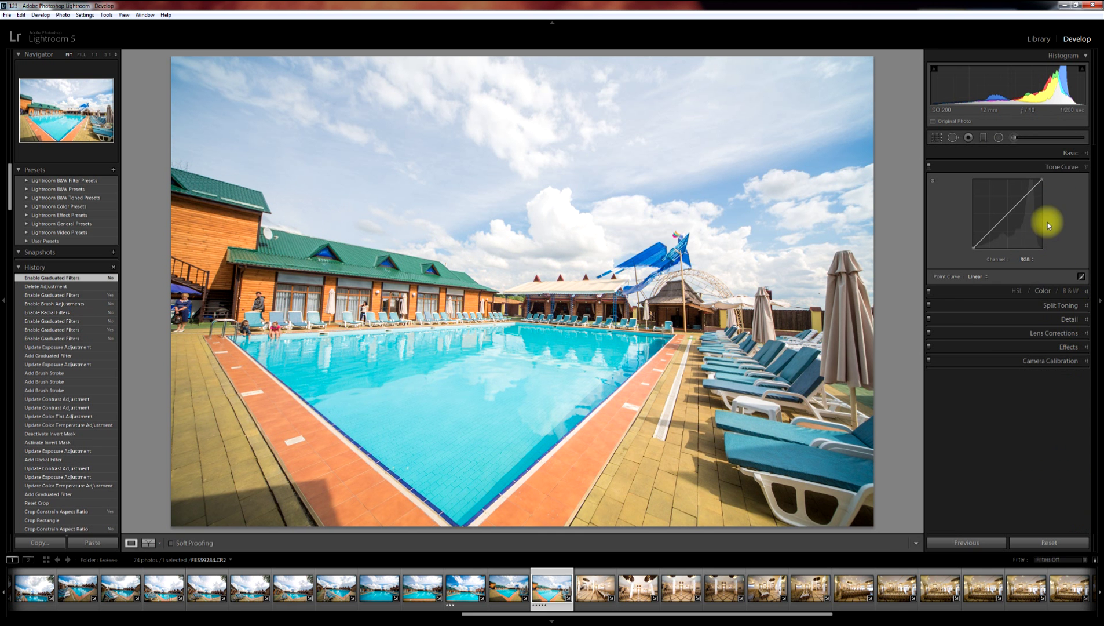
pyautogui.click(1081, 168)
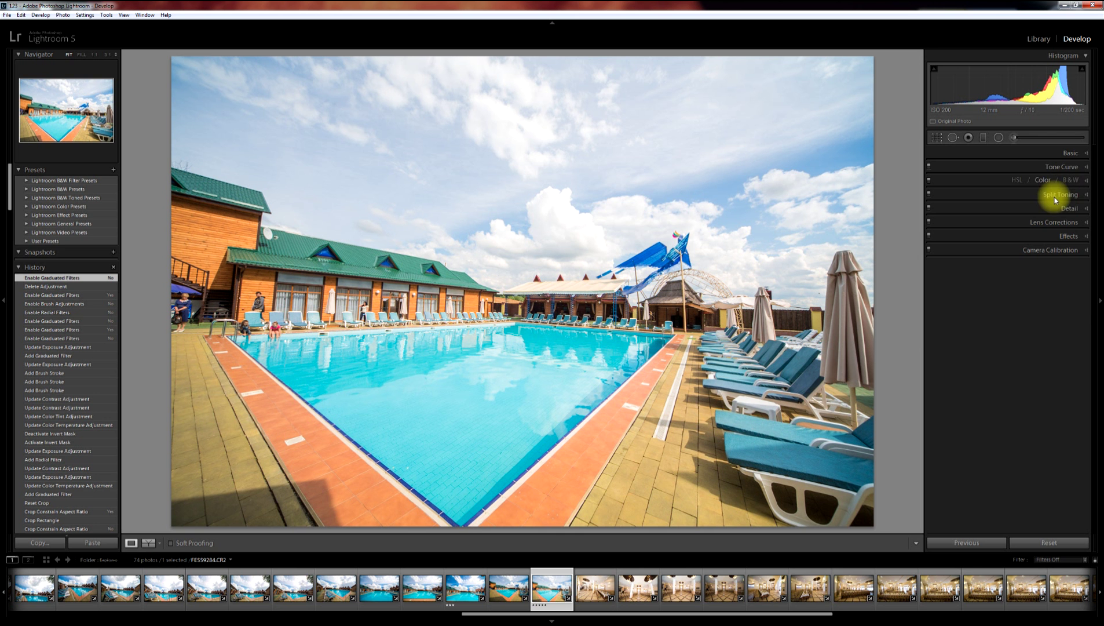
pyautogui.click(1069, 154)
pyautogui.click(1069, 154)
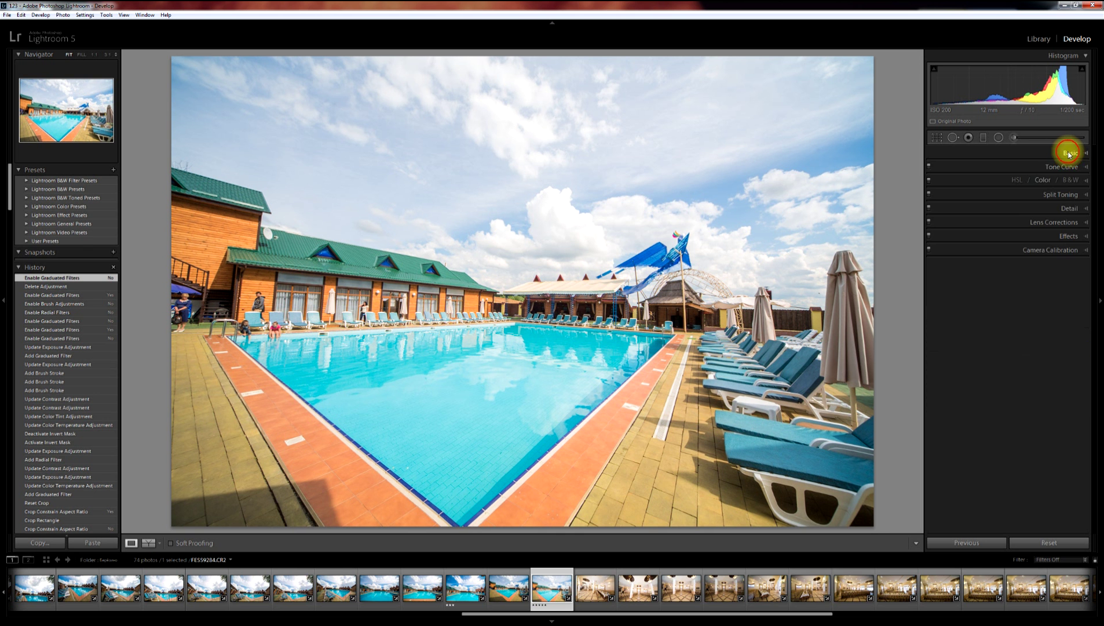
pyautogui.click(1062, 168)
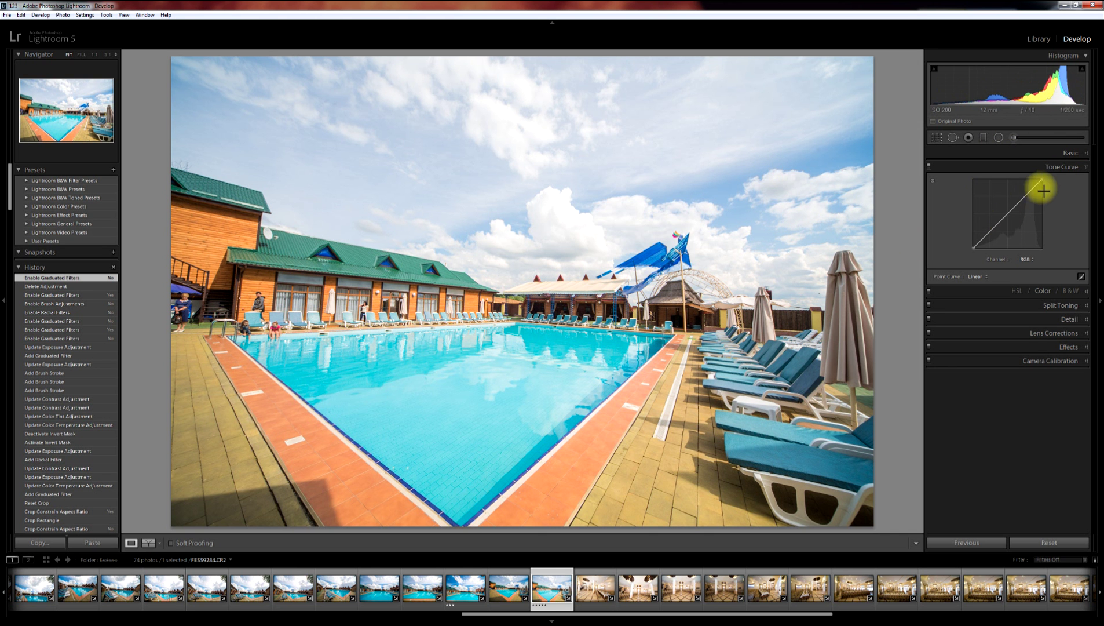
# Shape the RGB point curve into an S-curve with two points, raising the lighter tones and lowering the darker tones.
pyautogui.moveTo(1024, 198); pyautogui.dragTo(1004, 222)
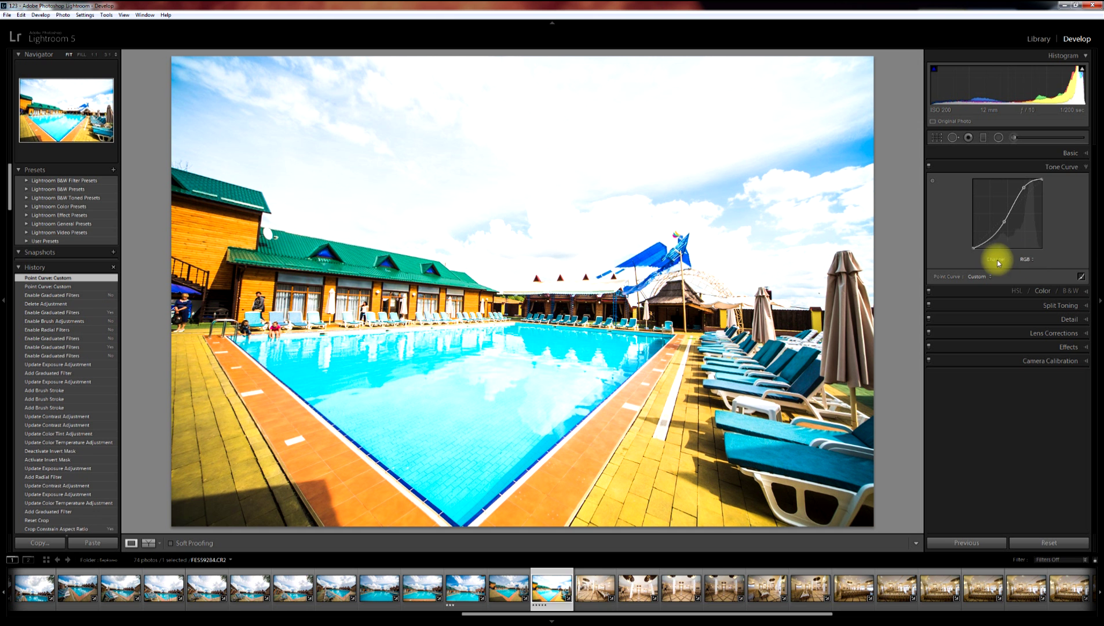
pyautogui.click(1027, 259)
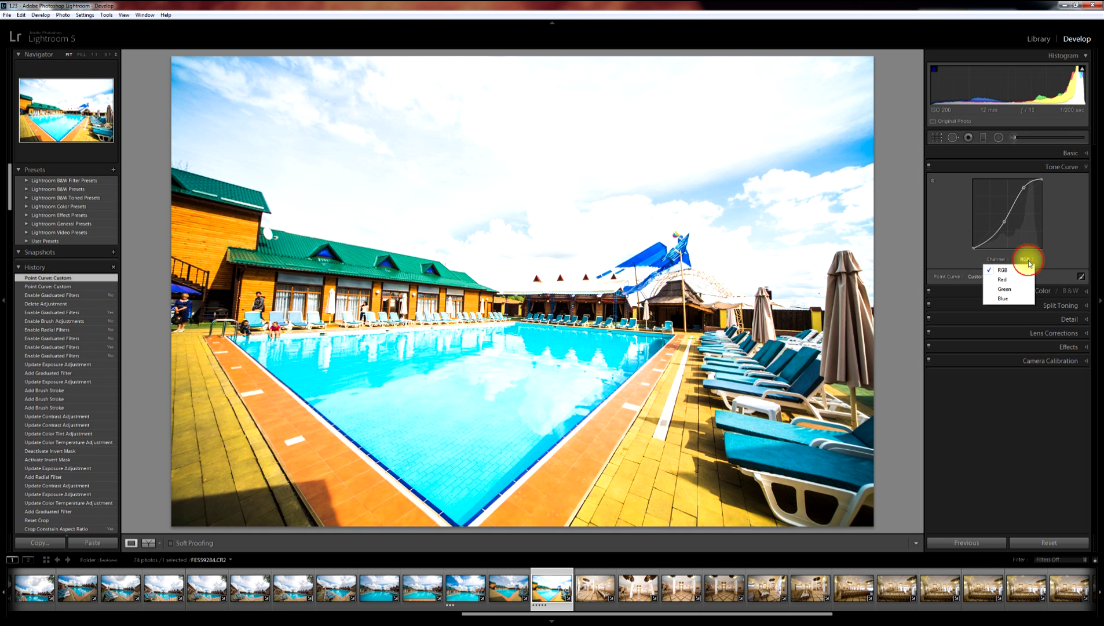
pyautogui.click(1050, 226)
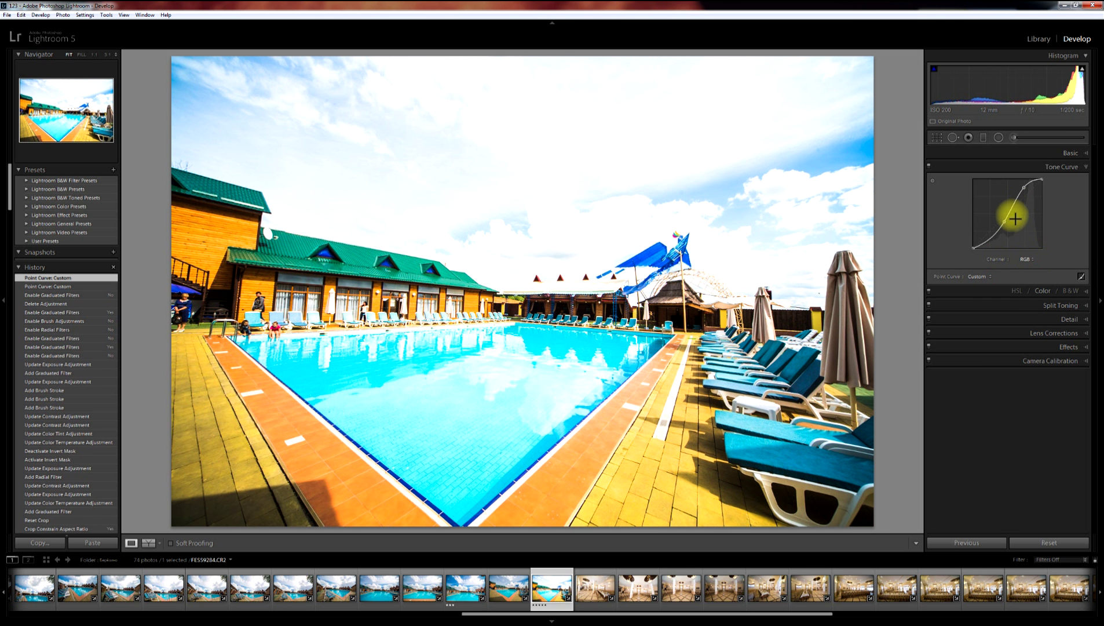
pyautogui.moveTo(1004, 222); pyautogui.dragTo(1022, 193)
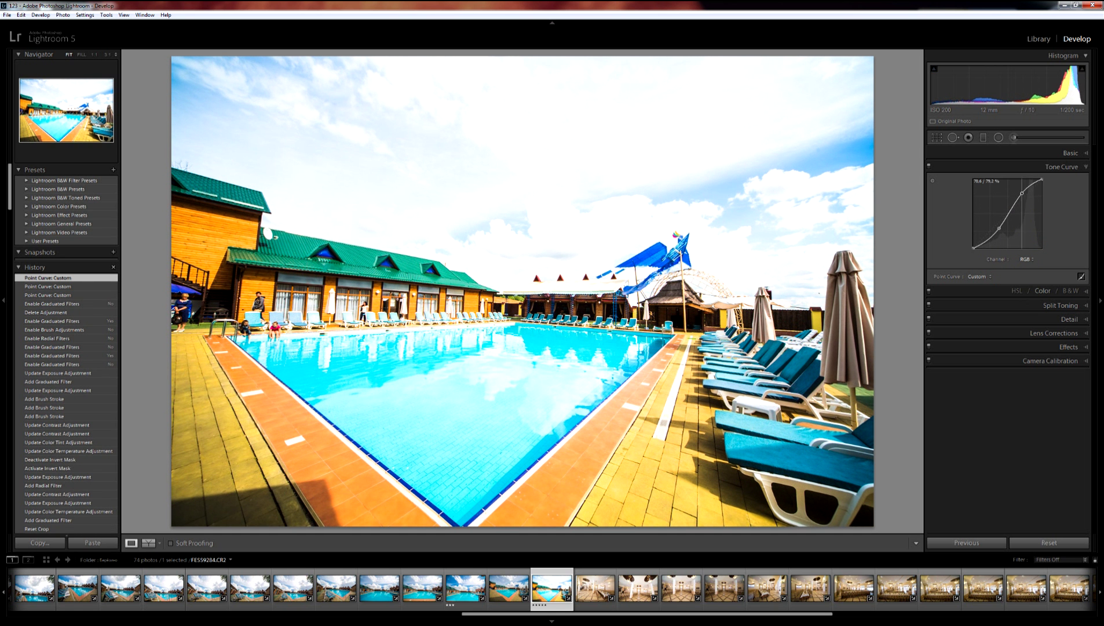
pyautogui.click(992, 278)
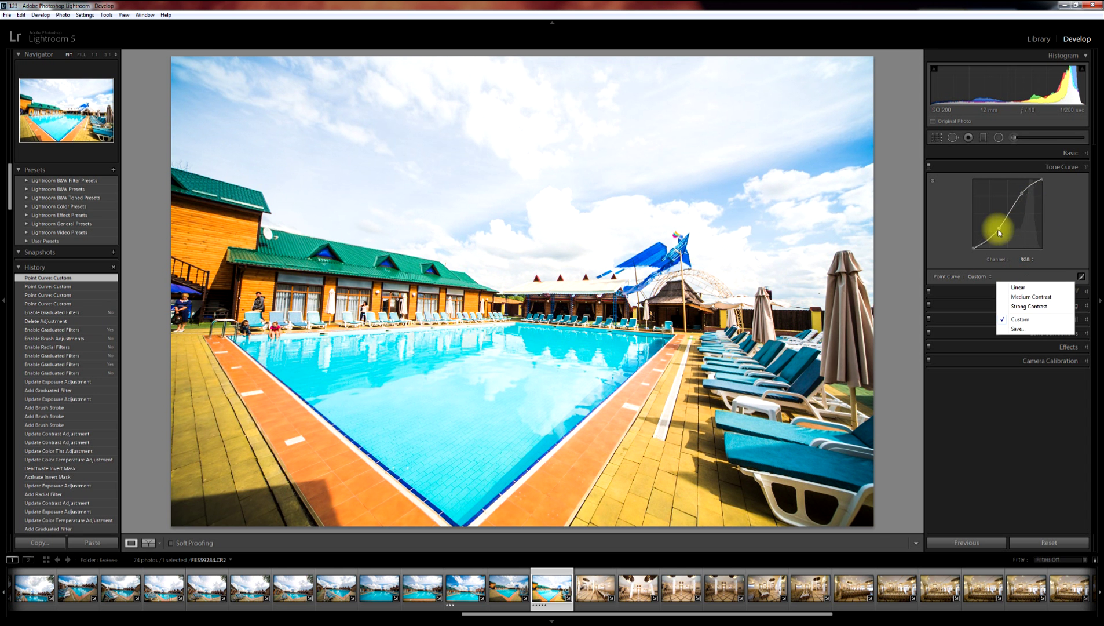
pyautogui.click(1057, 225)
# Use the tone curve's region adjustments to set Highlights to -15, Lights to -43 and Darks to -9.
pyautogui.click(1082, 278)
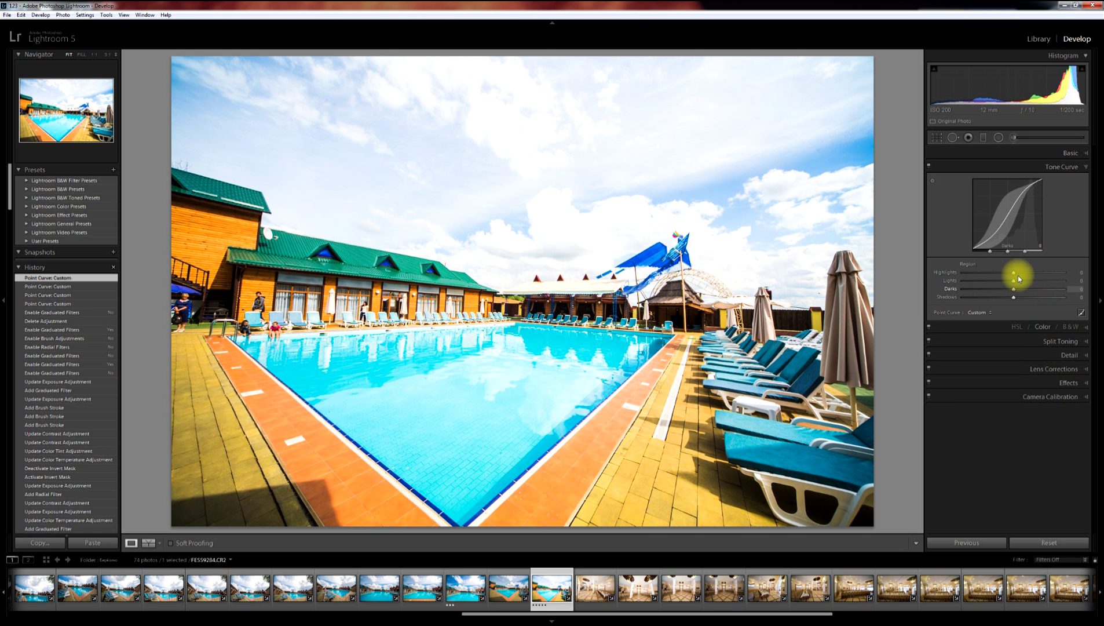
pyautogui.moveTo(1013, 275)
pyautogui.mouseDown()
pyautogui.moveTo(1003, 273)
pyautogui.moveTo(1046, 274)
pyautogui.moveTo(944, 271)
pyautogui.moveTo(1005, 272)
pyautogui.mouseUp()
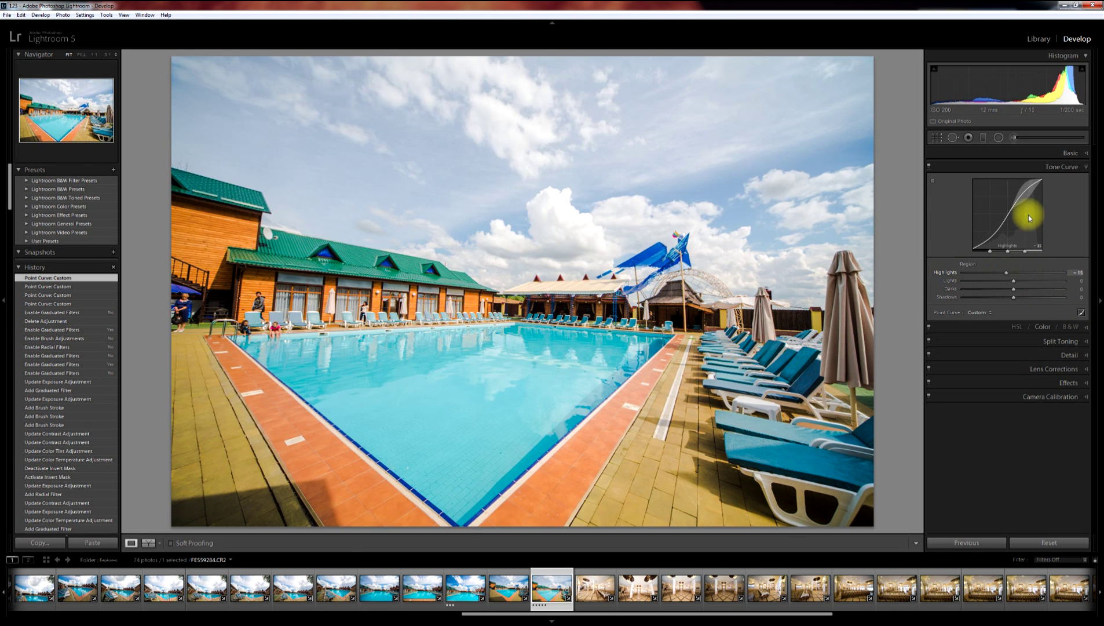
pyautogui.moveTo(1026, 190); pyautogui.dragTo(1005, 286)
pyautogui.click(1081, 312)
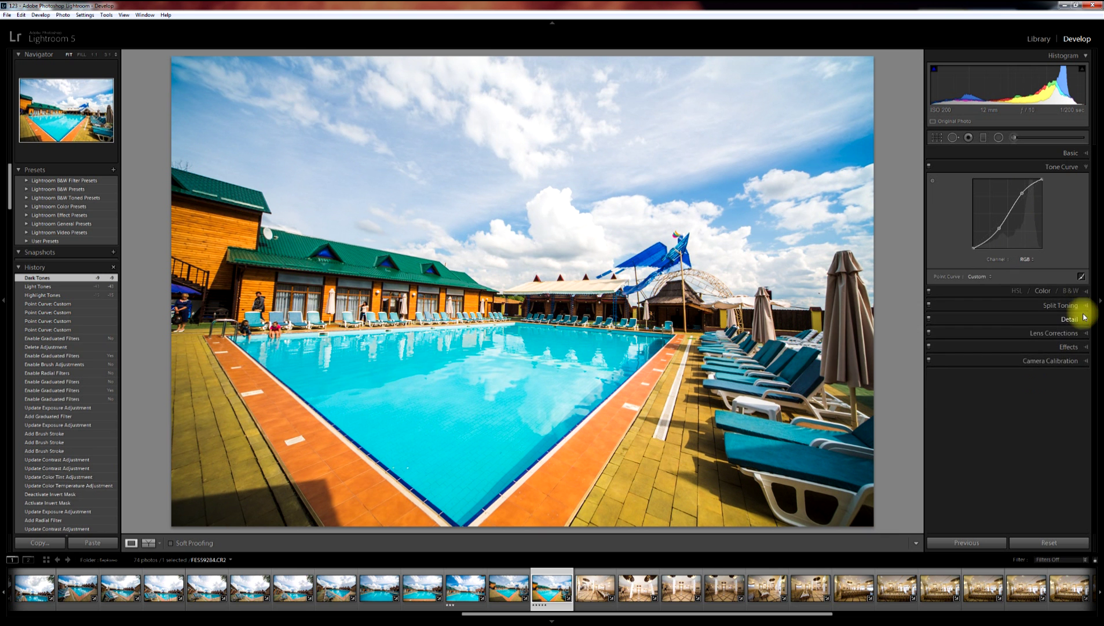
pyautogui.click(1081, 277)
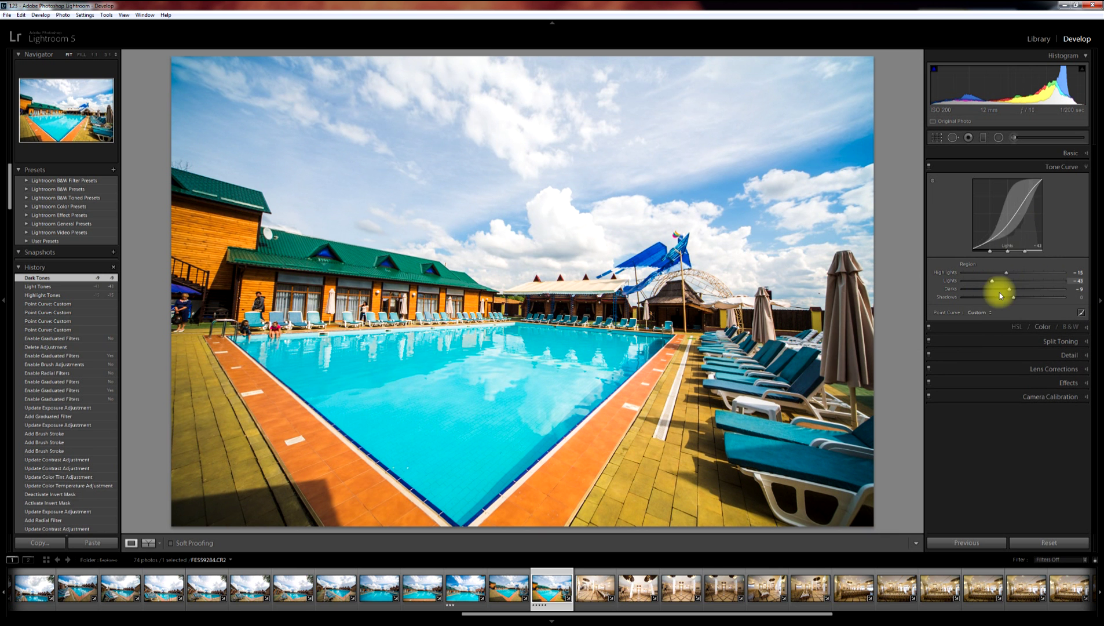
# Return to point curve editing and revert the photo to the history state preceding the tone curve edits.
pyautogui.click(985, 312)
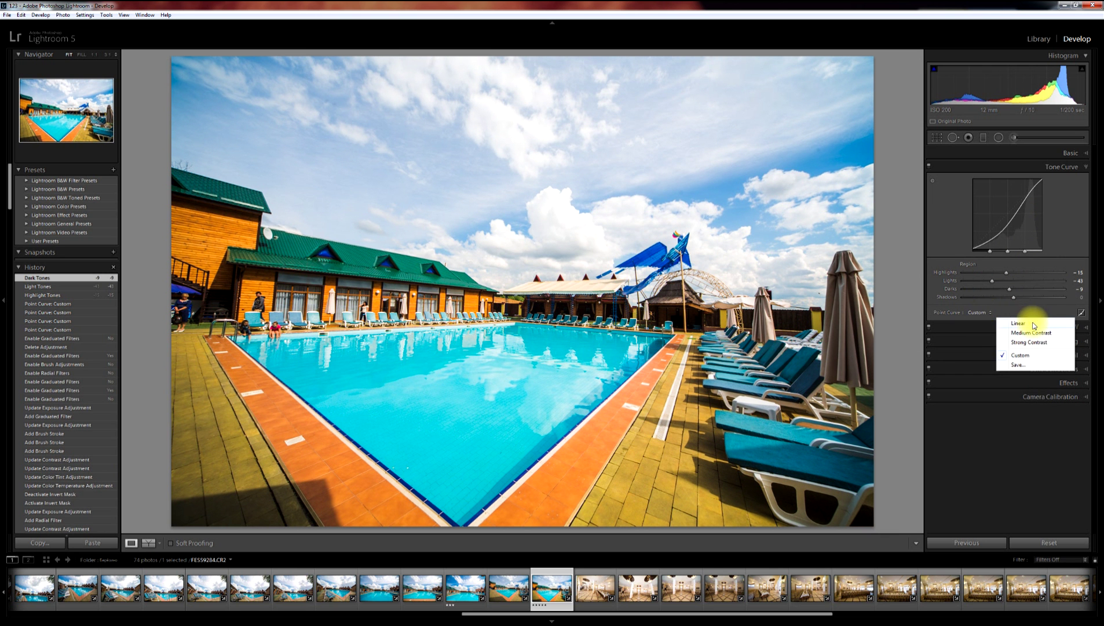
pyautogui.click(1081, 312)
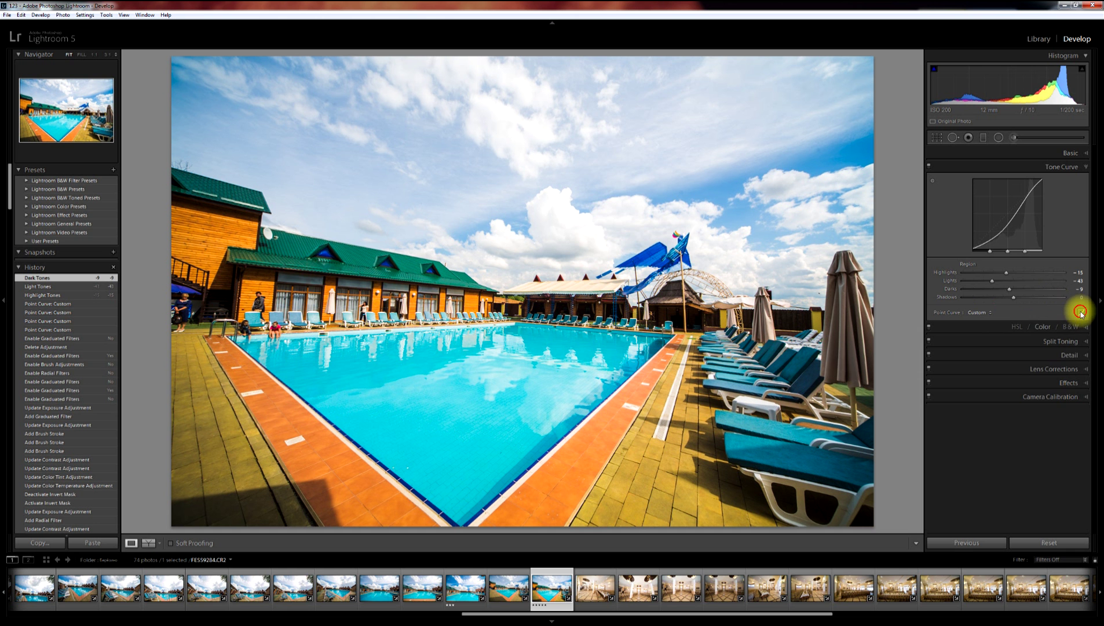
pyautogui.click(1081, 313)
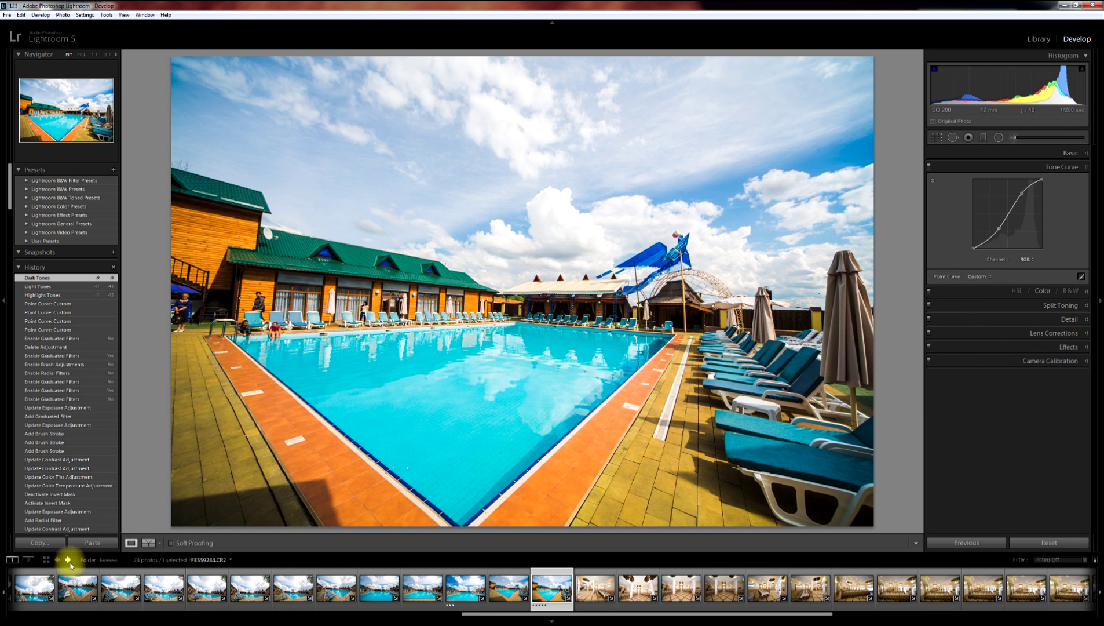
pyautogui.click(42, 340)
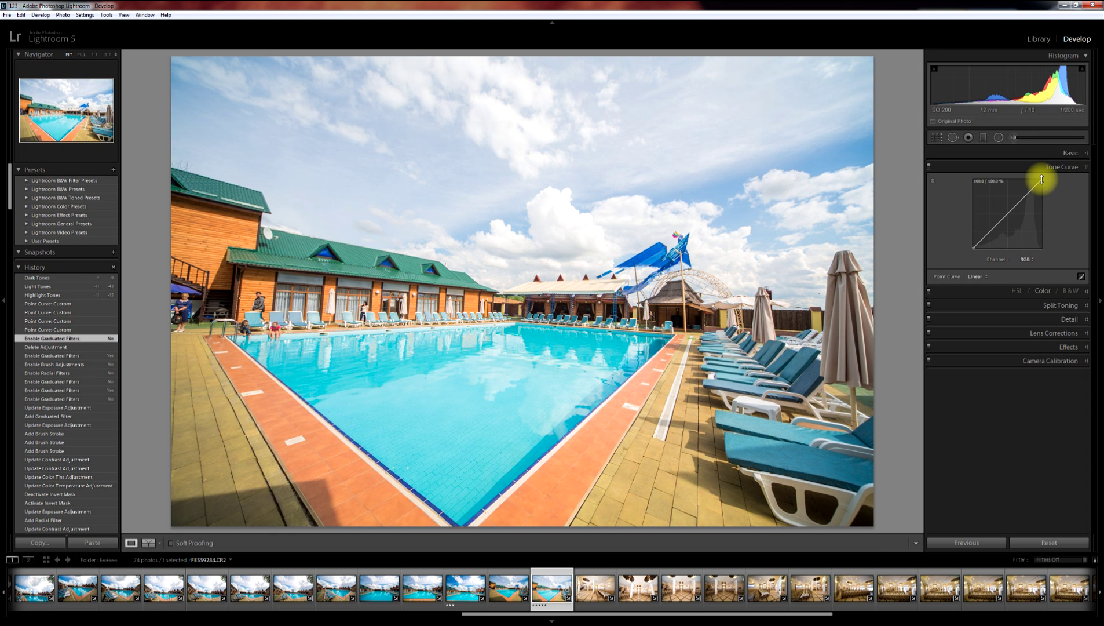
# In the Blue channel's point curve, lower the highlight endpoint and raise the shadow endpoint to give the photo a faded warm tint.
pyautogui.click(1025, 260)
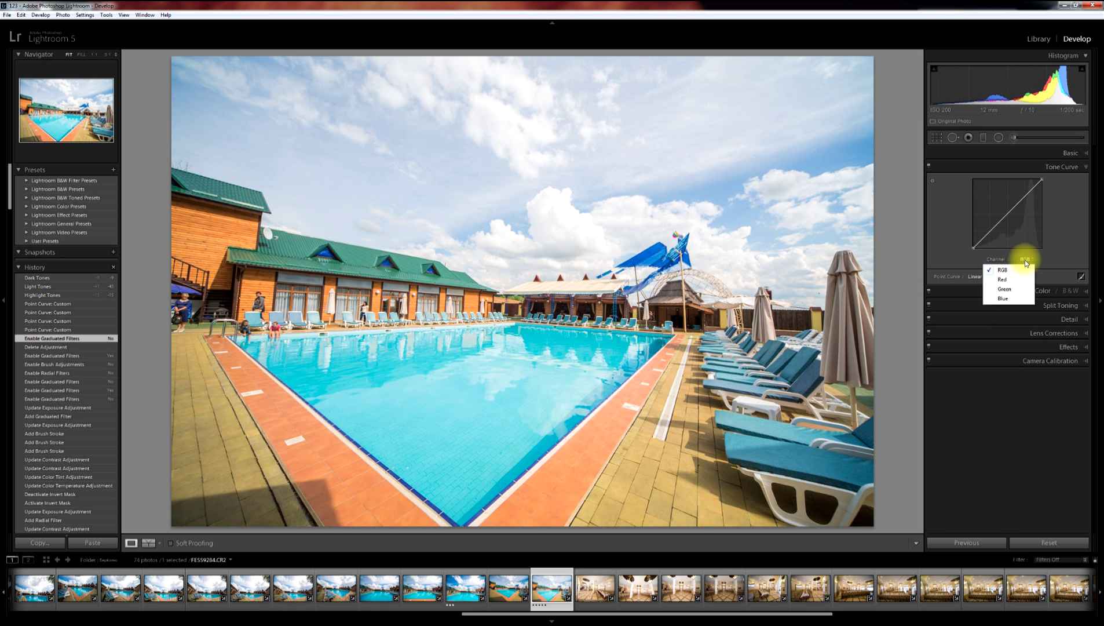
pyautogui.click(1005, 299)
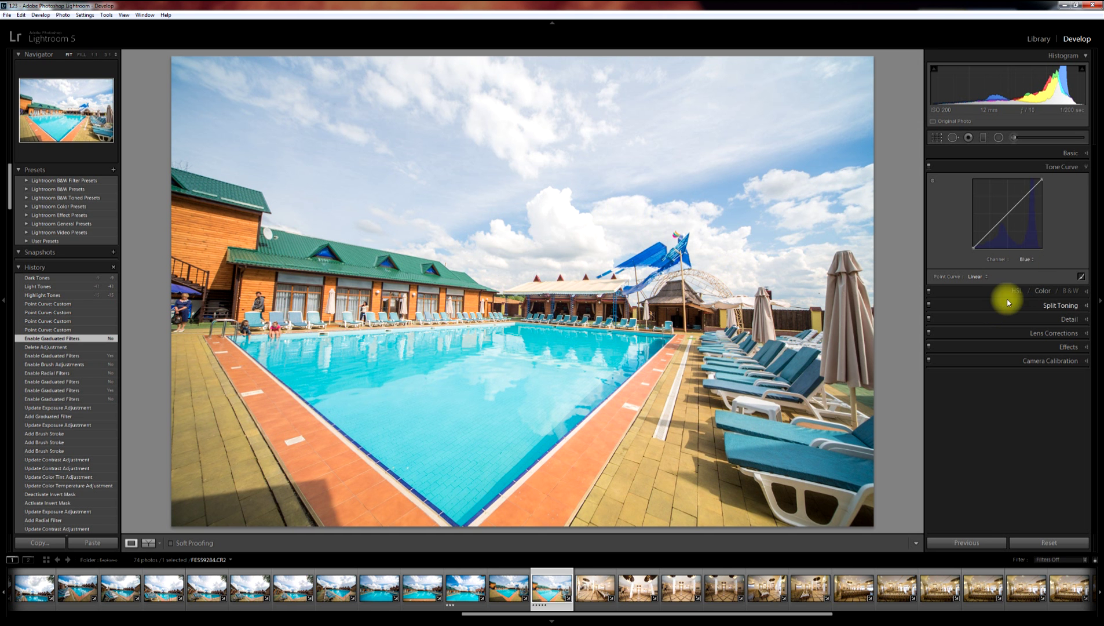
pyautogui.moveTo(1042, 181); pyautogui.dragTo(1042, 189)
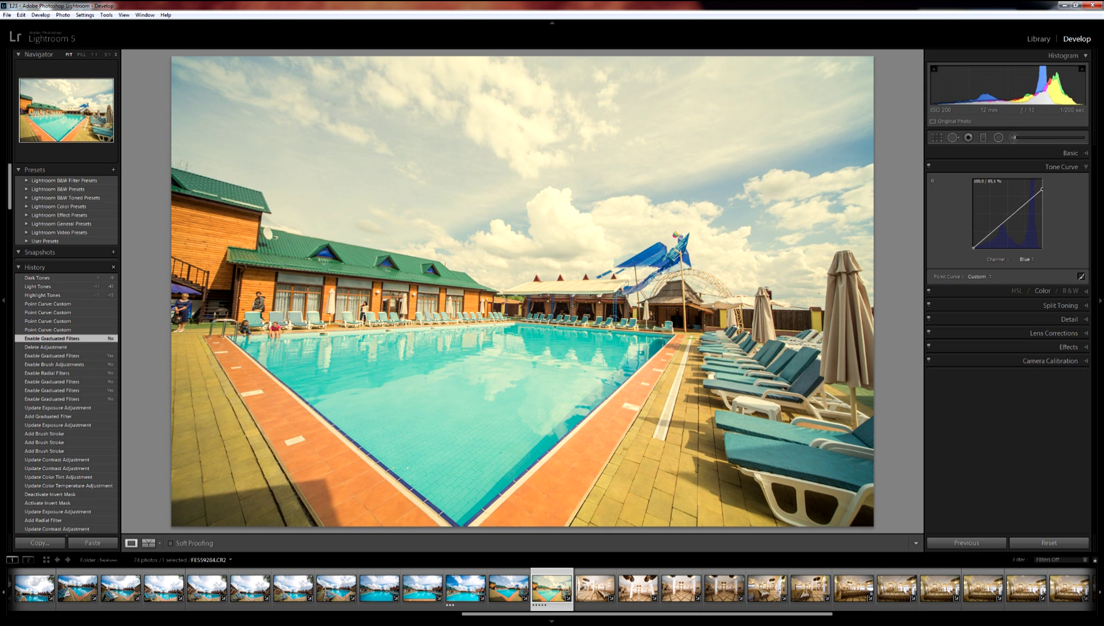
pyautogui.moveTo(1042, 189); pyautogui.dragTo(1035, 192)
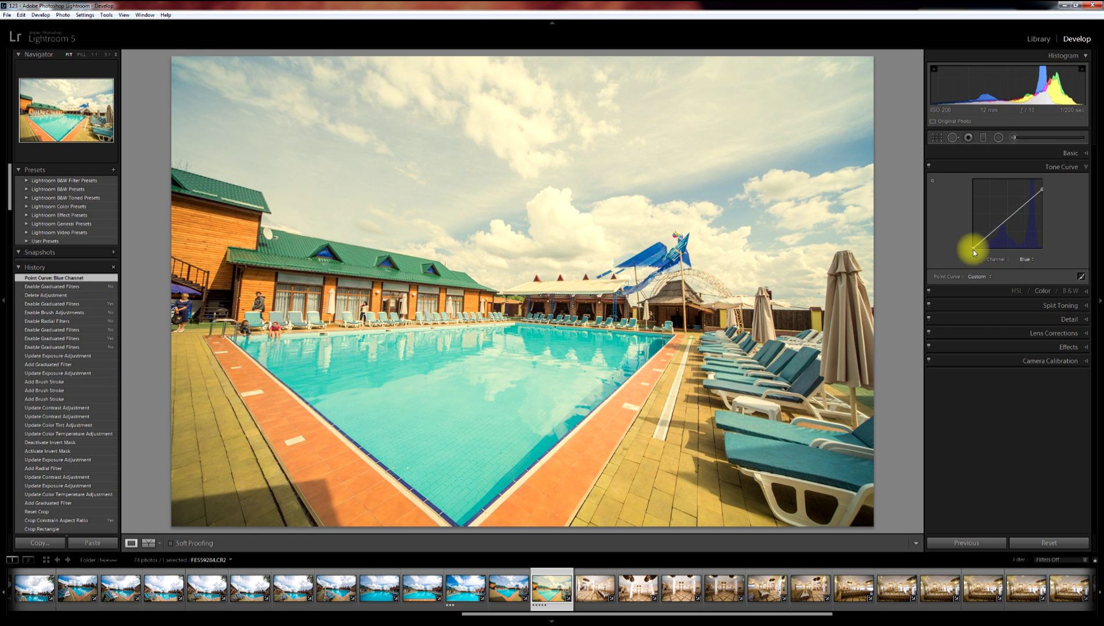
pyautogui.moveTo(973, 248); pyautogui.dragTo(973, 237)
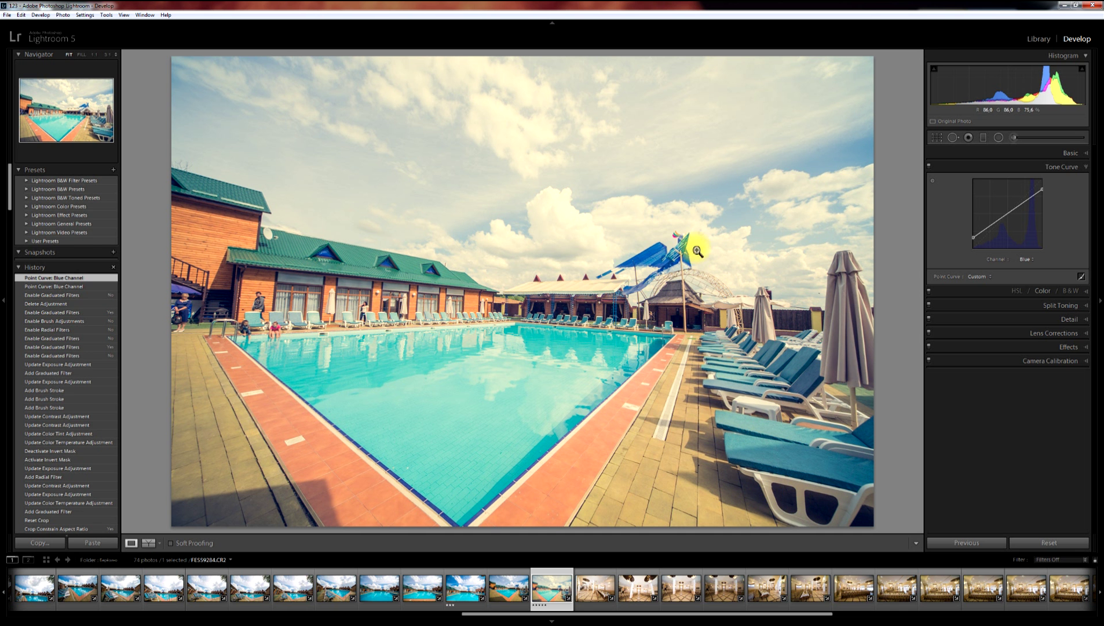
pyautogui.moveTo(1042, 189); pyautogui.dragTo(1043, 194)
# Disable the Tone Curve adjustments to compare the photo without them.
pyautogui.click(928, 167)
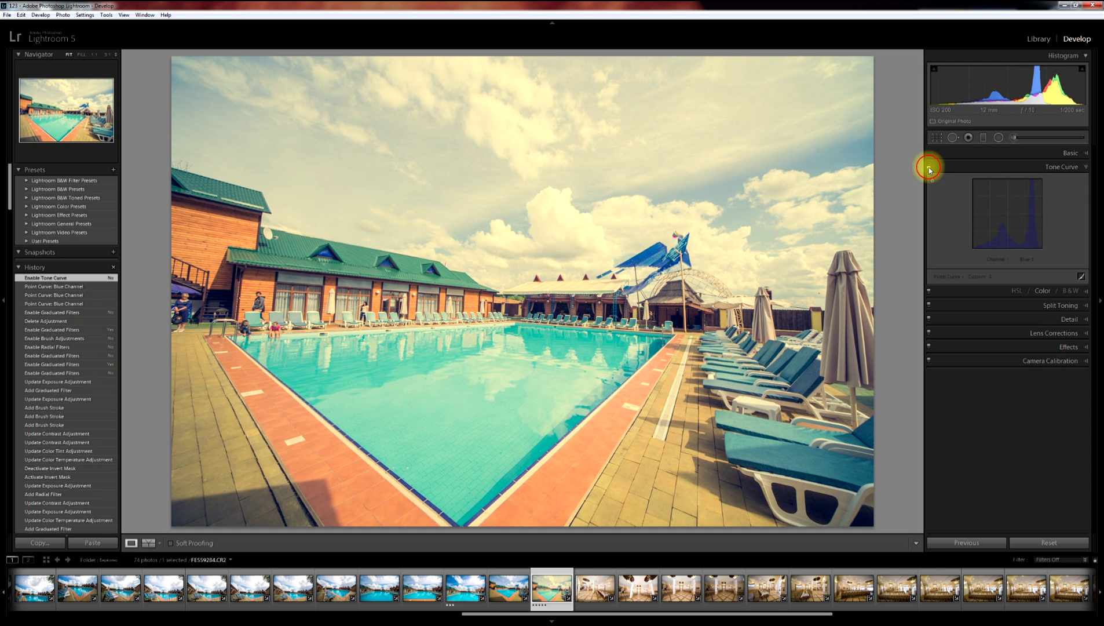
# Compare the photo with and without its tone curve, and leave the tone curve adjustment turned off.
pyautogui.click(928, 167)
pyautogui.click(929, 166)
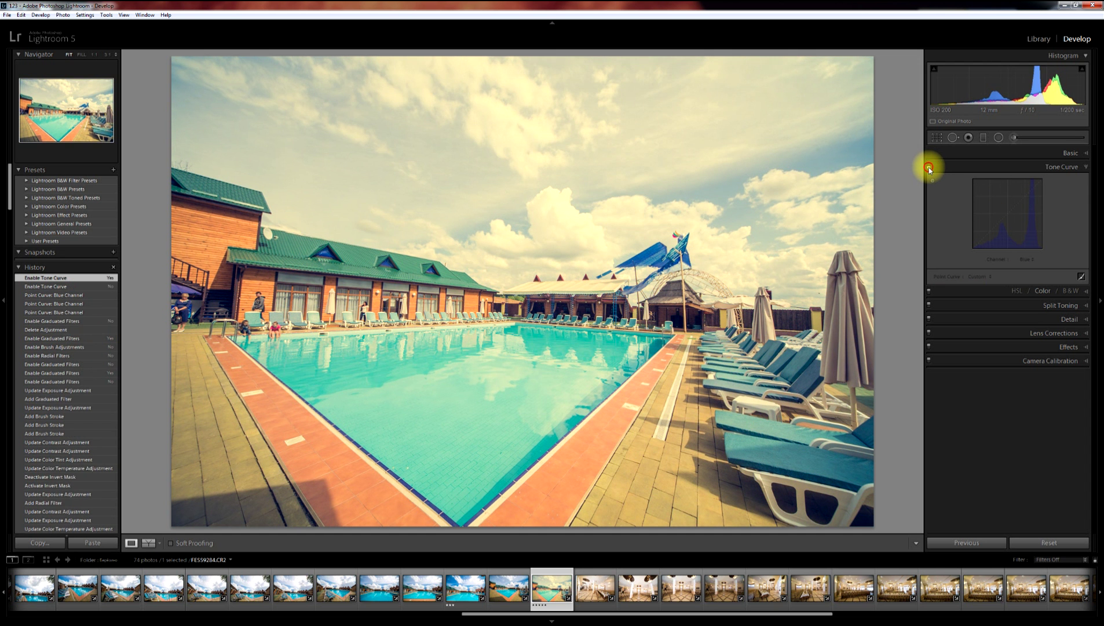
pyautogui.click(929, 167)
pyautogui.click(929, 167)
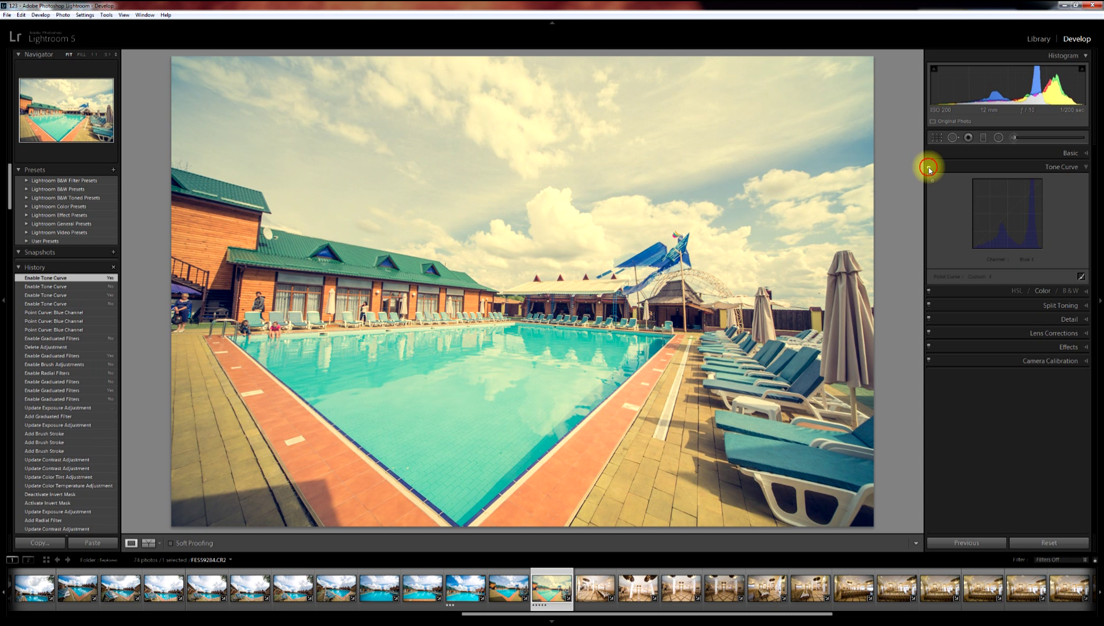
pyautogui.click(1084, 166)
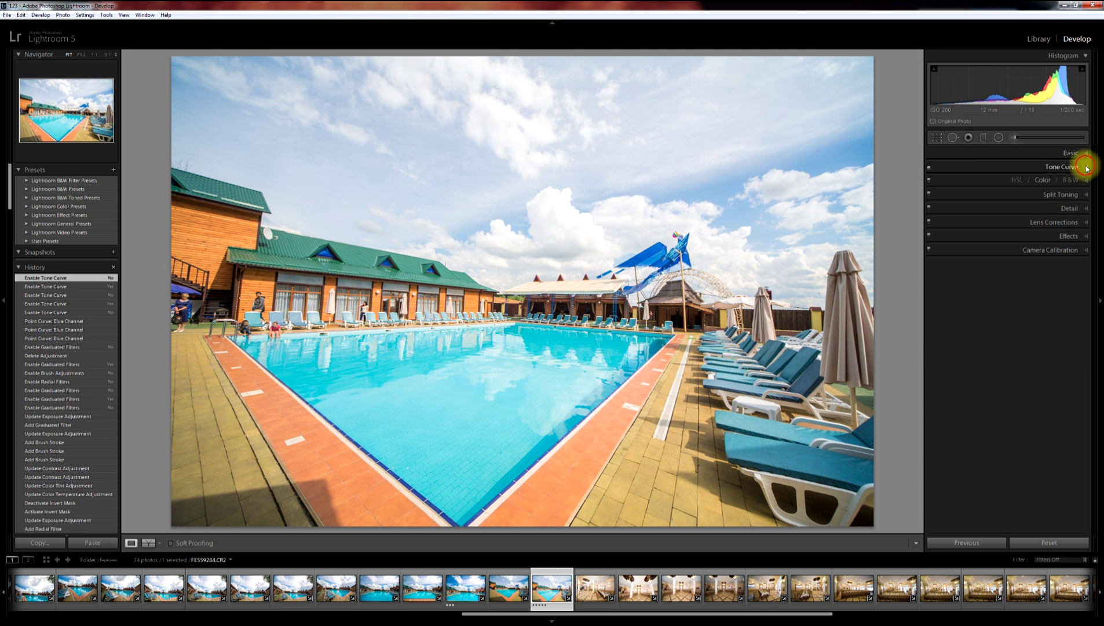
# Try the black-and-white conversion and compare its controls with the HSL and Color adjustment modes.
pyautogui.click(986, 181)
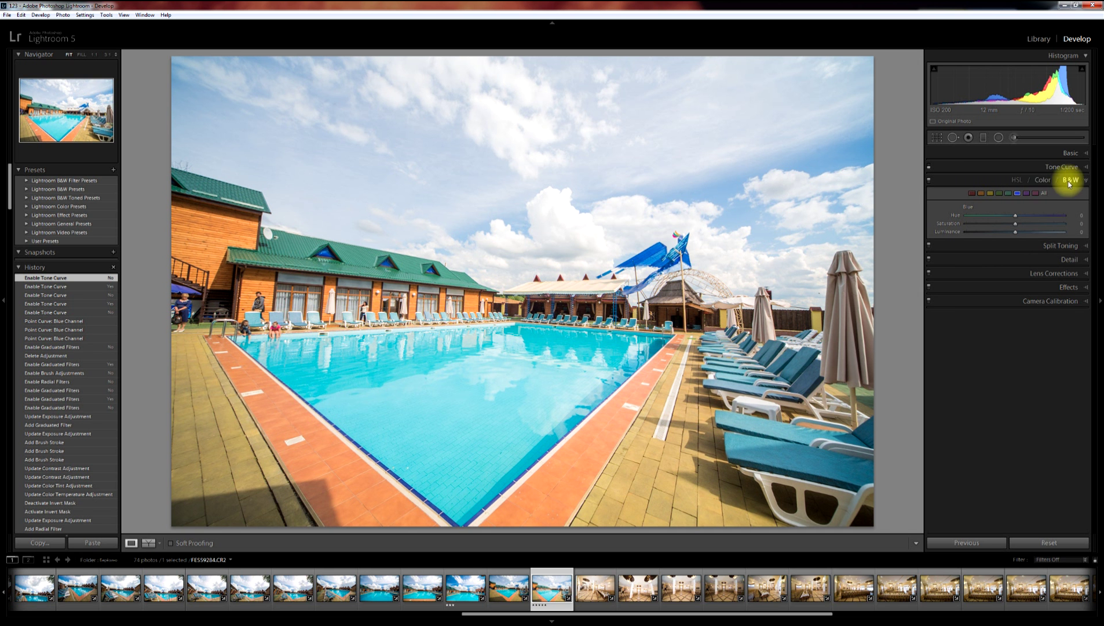
pyautogui.click(1017, 181)
pyautogui.click(1040, 181)
pyautogui.click(1071, 180)
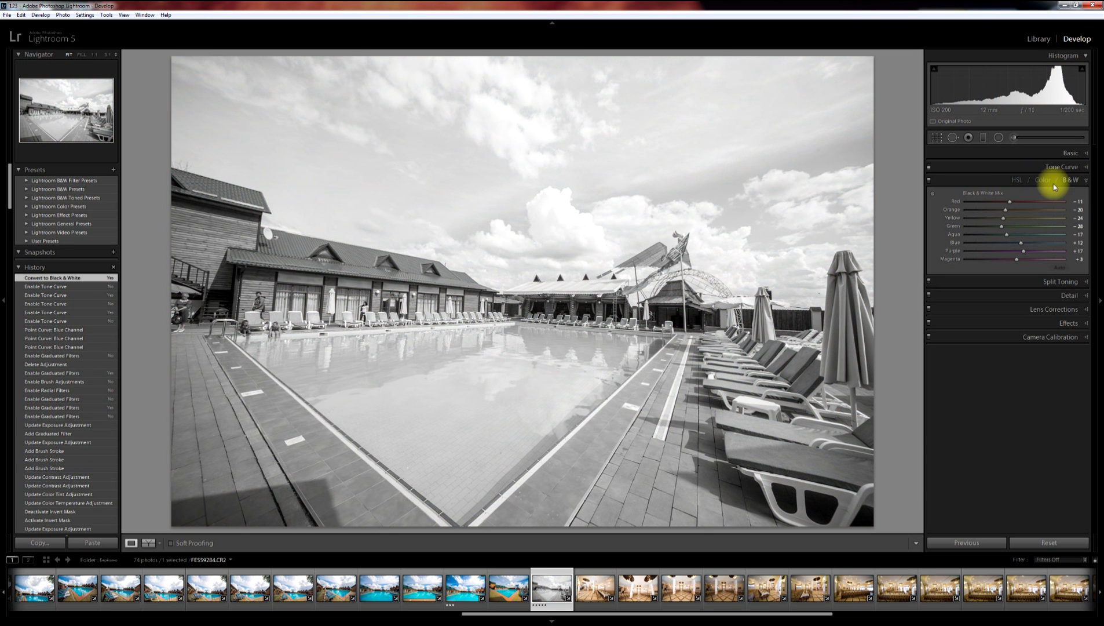
pyautogui.click(1018, 181)
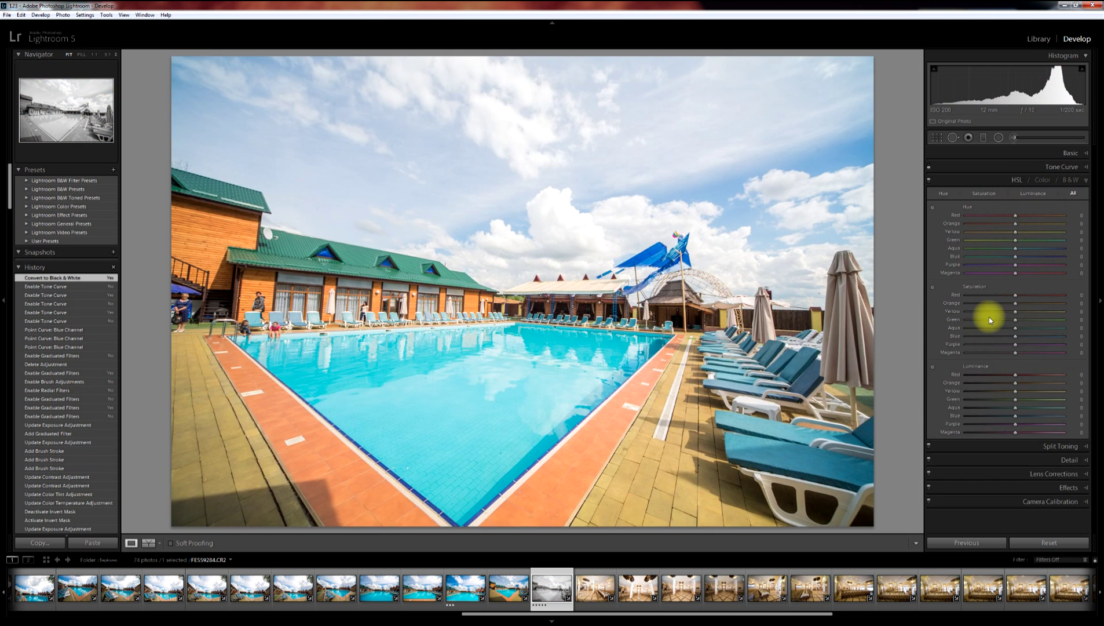
pyautogui.click(1041, 181)
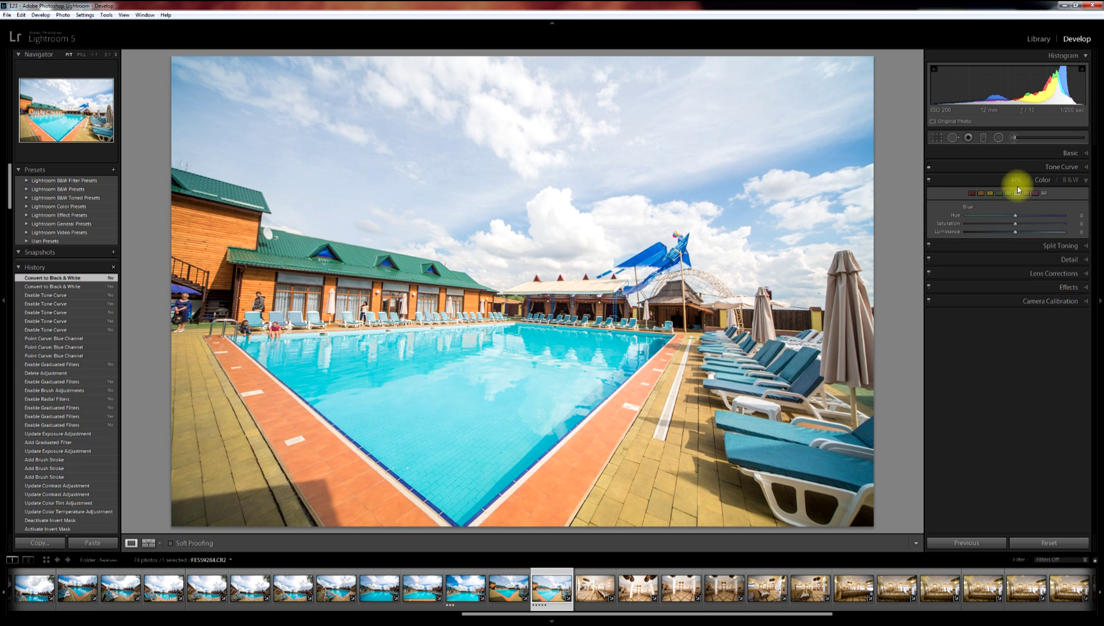
pyautogui.click(1015, 180)
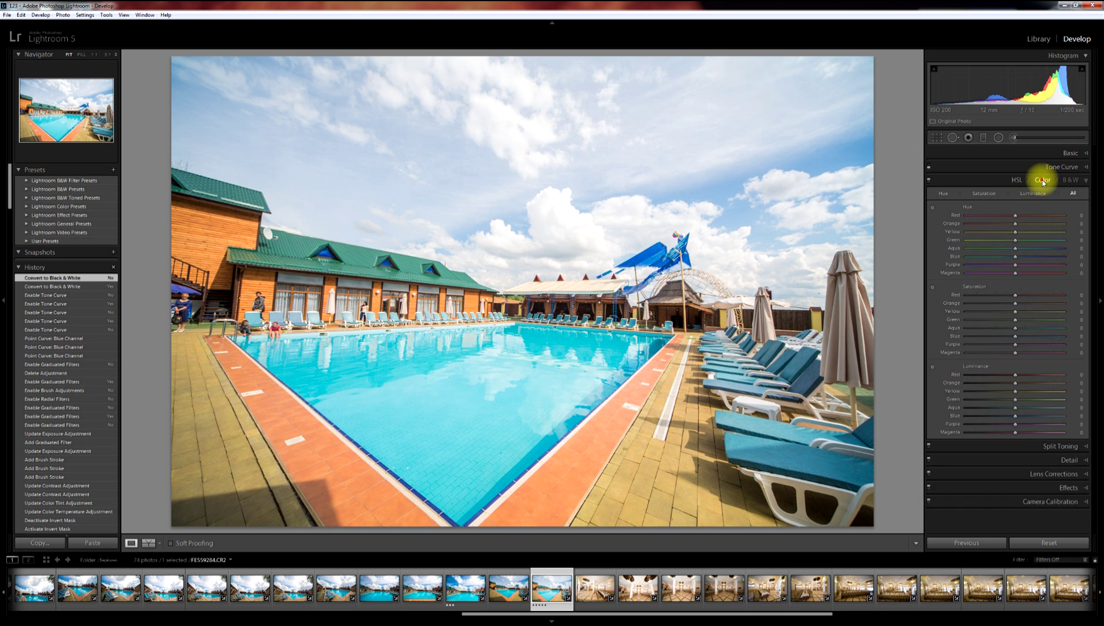
pyautogui.click(1043, 181)
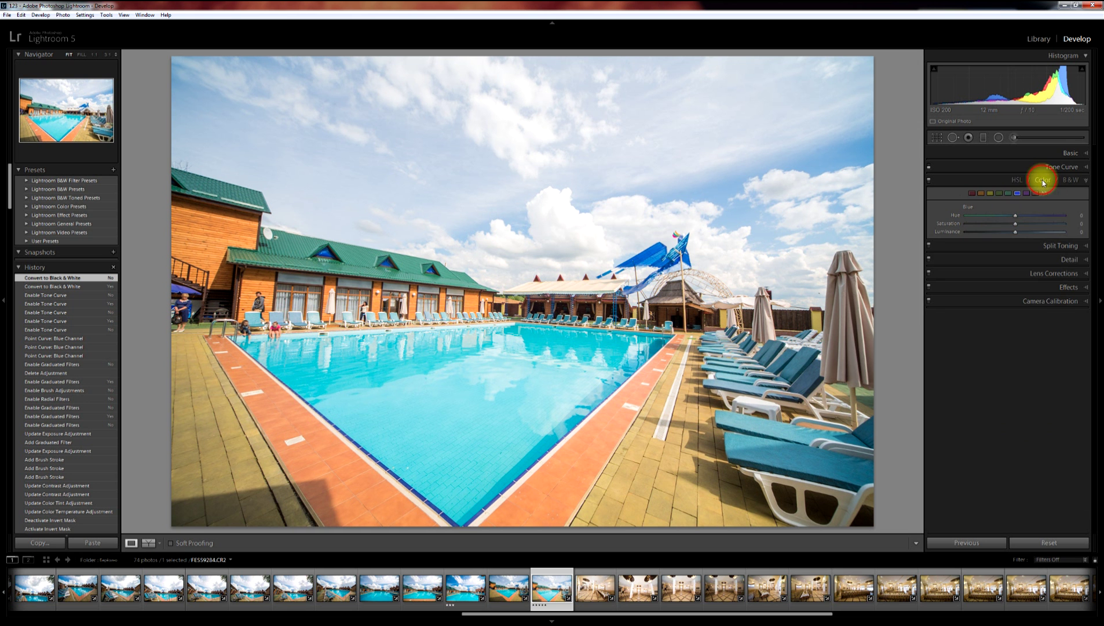
# Set the blue hue to +13, saturation to +69 and luminance to -27, and the orange saturation to -43.
pyautogui.click(982, 194)
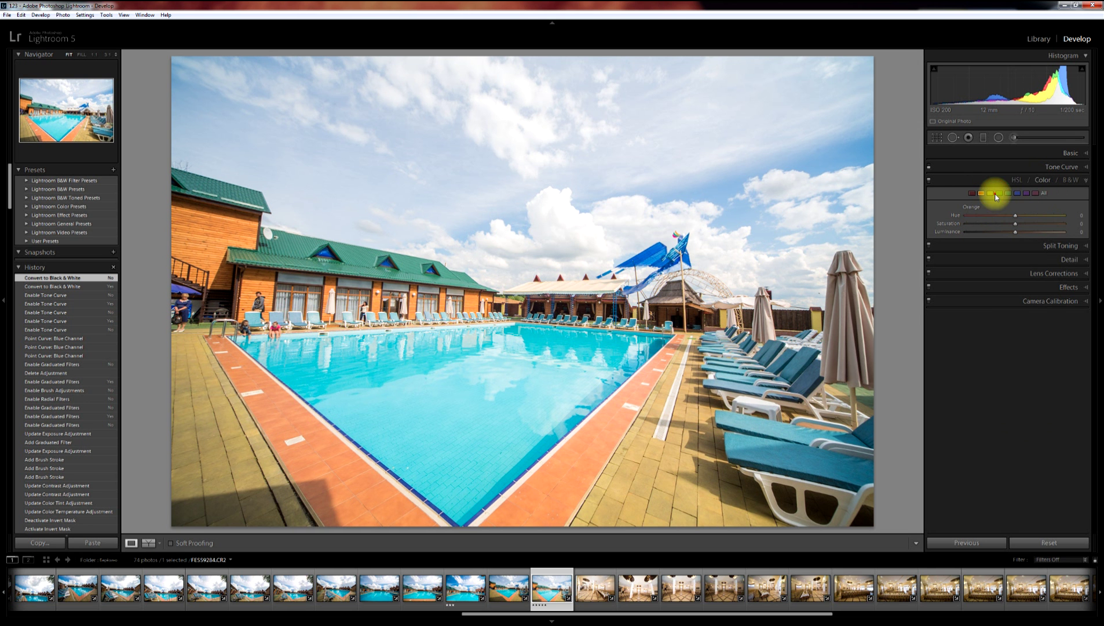
pyautogui.click(1018, 194)
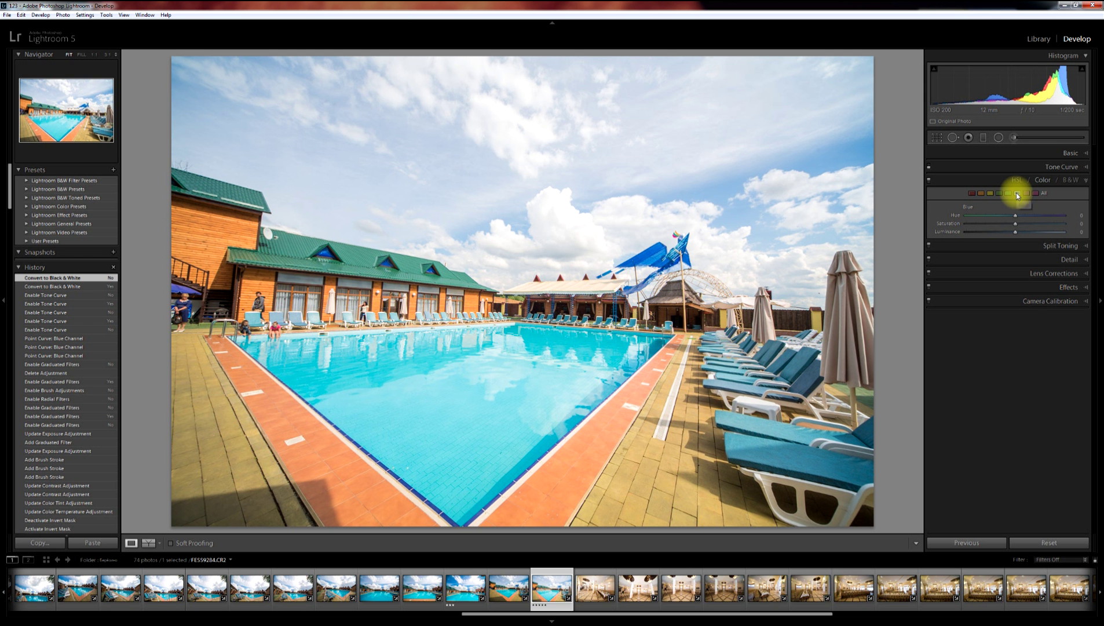
pyautogui.moveTo(1015, 216)
pyautogui.mouseDown()
pyautogui.moveTo(977, 216)
pyautogui.moveTo(1056, 217)
pyautogui.moveTo(1011, 214)
pyautogui.moveTo(1053, 226)
pyautogui.moveTo(980, 224)
pyautogui.moveTo(1053, 229)
pyautogui.moveTo(1003, 233)
pyautogui.moveTo(1023, 217)
pyautogui.mouseUp()
pyautogui.doubleClick(1015, 216)
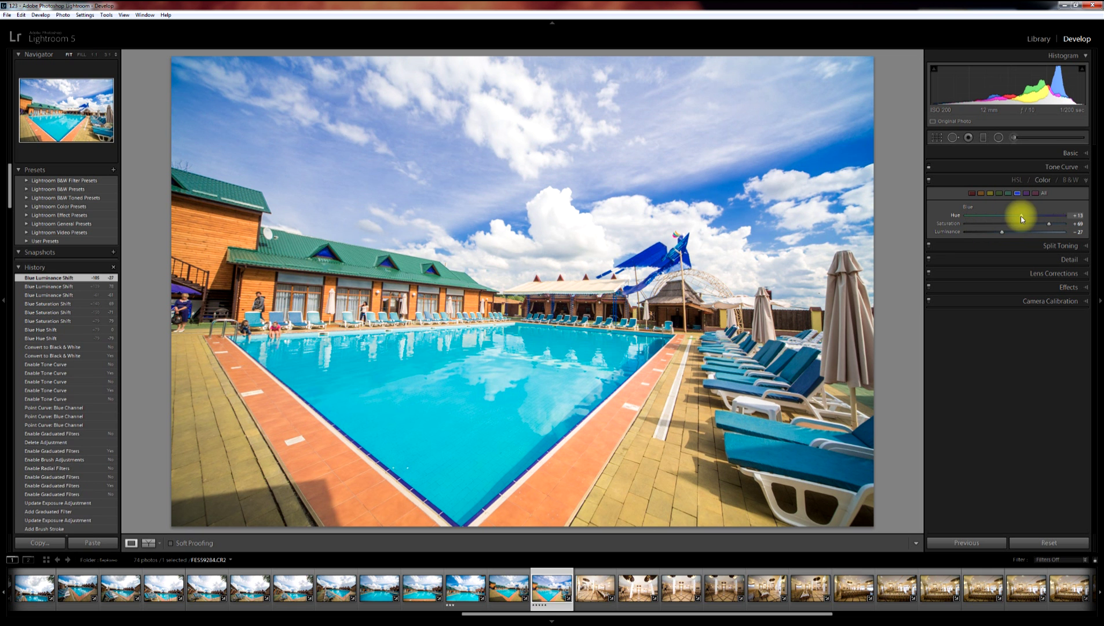
pyautogui.click(982, 193)
pyautogui.moveTo(1003, 224)
pyautogui.mouseDown()
pyautogui.moveTo(979, 222)
pyautogui.moveTo(992, 226)
pyautogui.mouseUp()
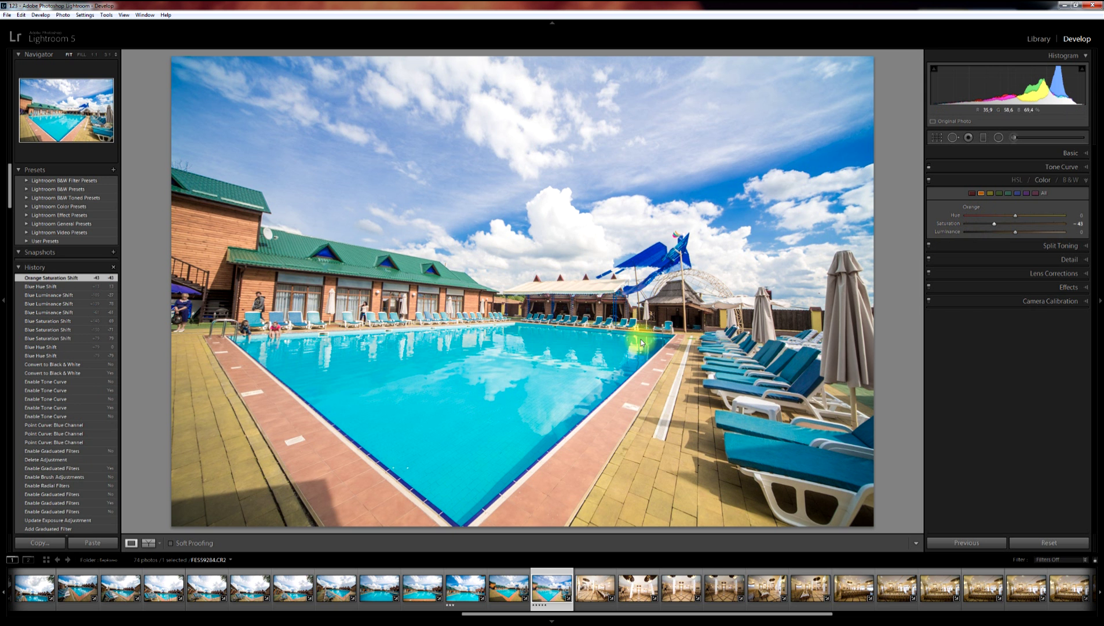
# Review the color adjustments in the HSL views for all properties, luminance and hue, and in the Color mode's individual swatches.
pyautogui.click(1018, 179)
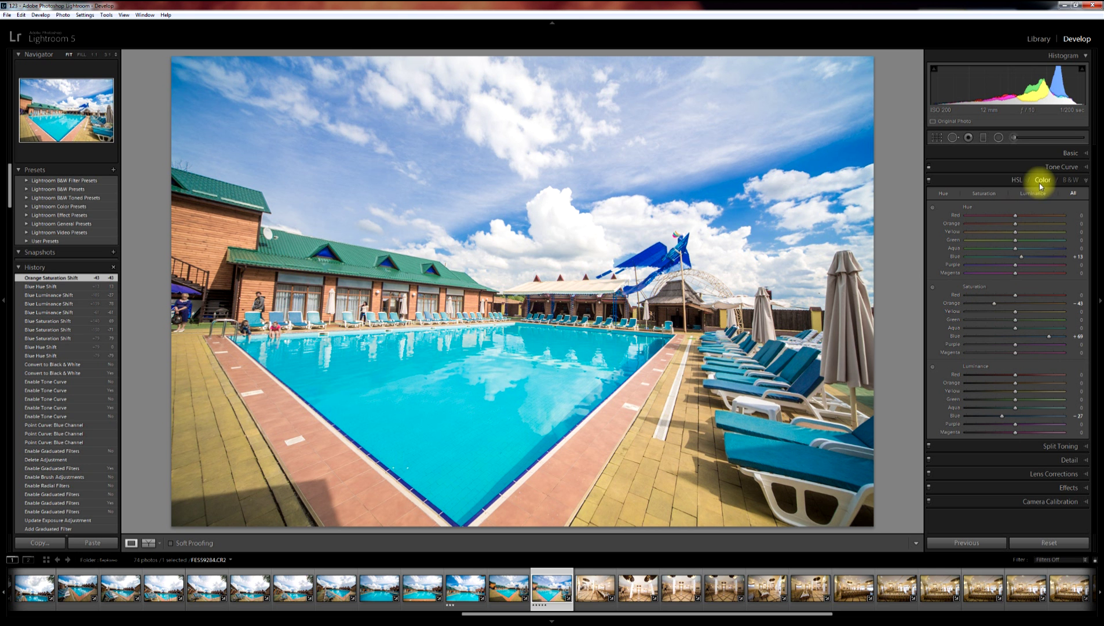
pyautogui.click(1030, 195)
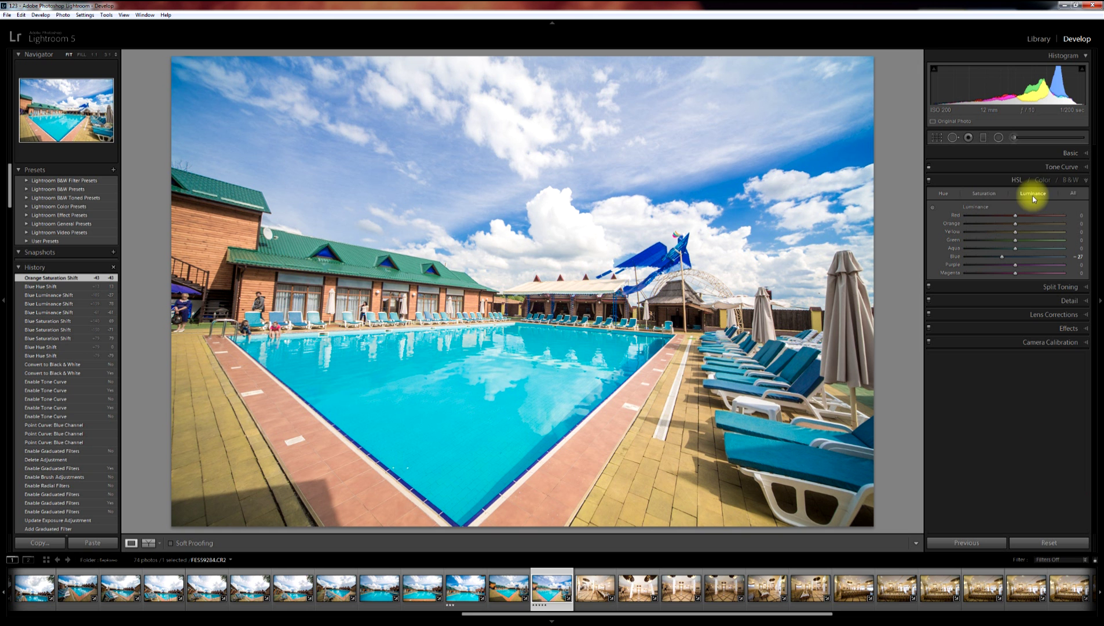
pyautogui.click(940, 194)
pyautogui.click(1043, 181)
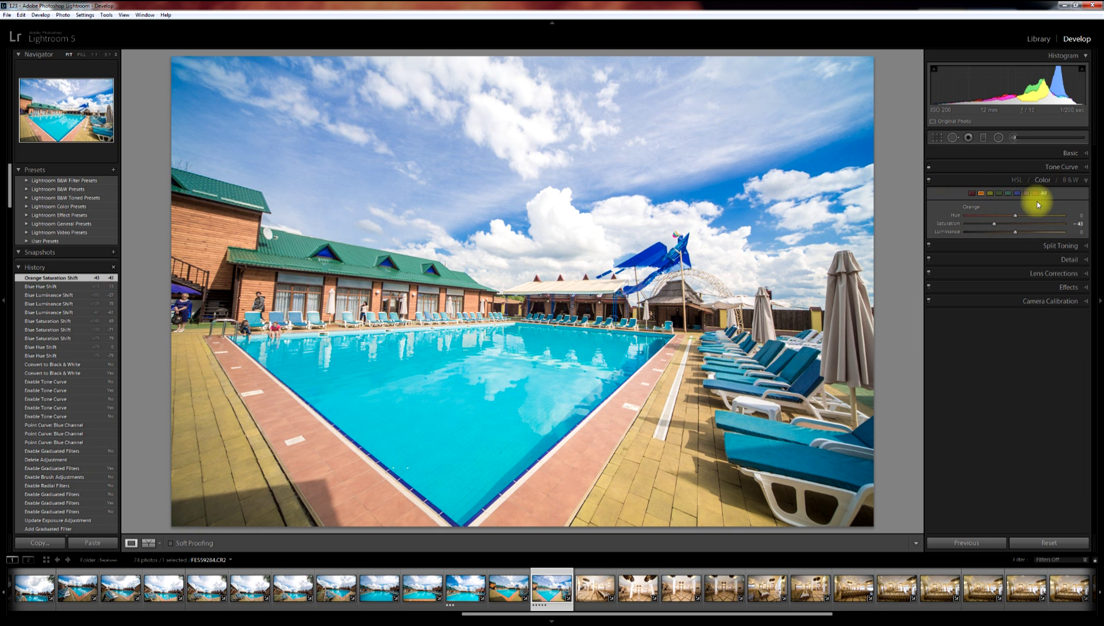
pyautogui.click(990, 193)
# Convert the photo to black and white and set the mix: Red +67, Orange +57, Yellow -61, Green +78, Aqua +70, Blue -66, Purple -57, Magenta +87.
pyautogui.click(1071, 182)
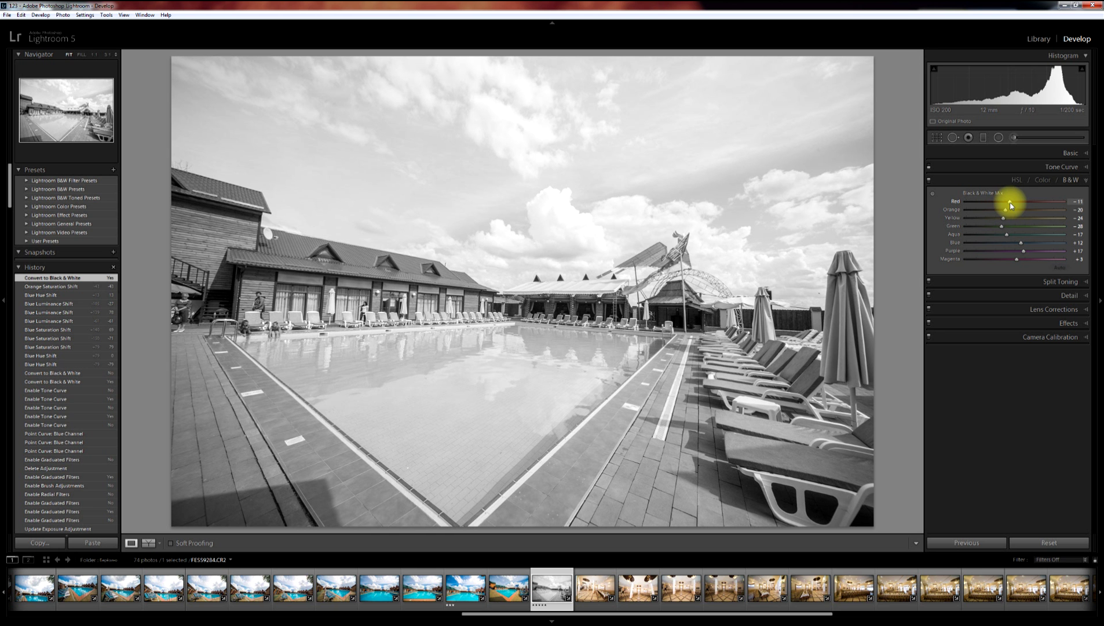
pyautogui.moveTo(1010, 203); pyautogui.dragTo(1026, 203)
pyautogui.moveTo(1005, 209); pyautogui.dragTo(988, 246)
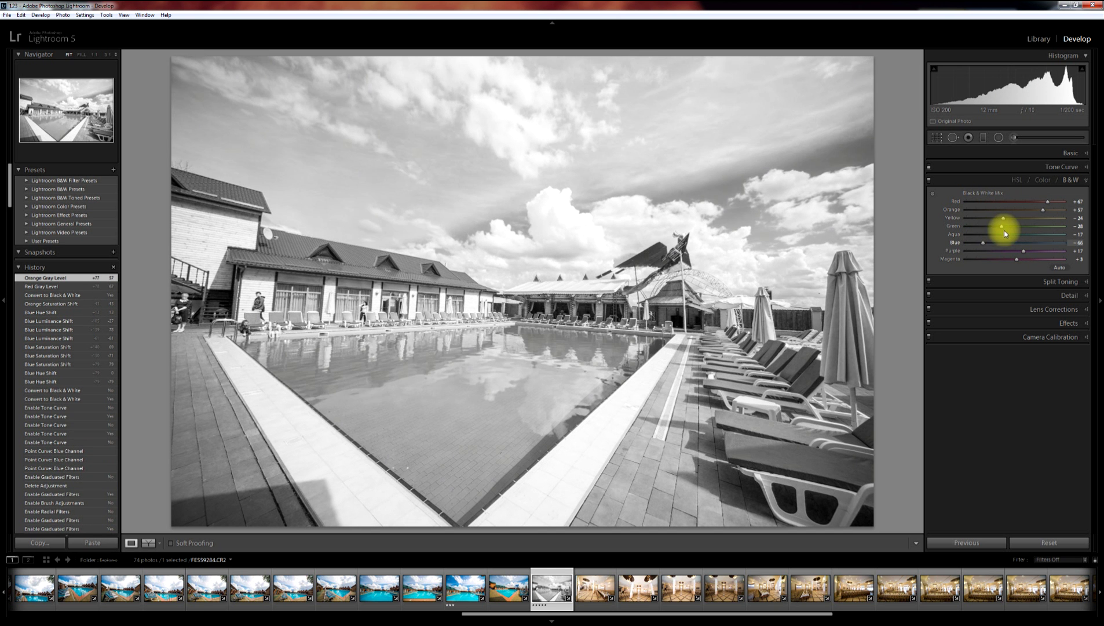
pyautogui.moveTo(1002, 227)
pyautogui.mouseDown()
pyautogui.moveTo(1052, 227)
pyautogui.moveTo(1050, 237)
pyautogui.moveTo(1018, 220)
pyautogui.moveTo(1051, 221)
pyautogui.moveTo(984, 220)
pyautogui.mouseUp()
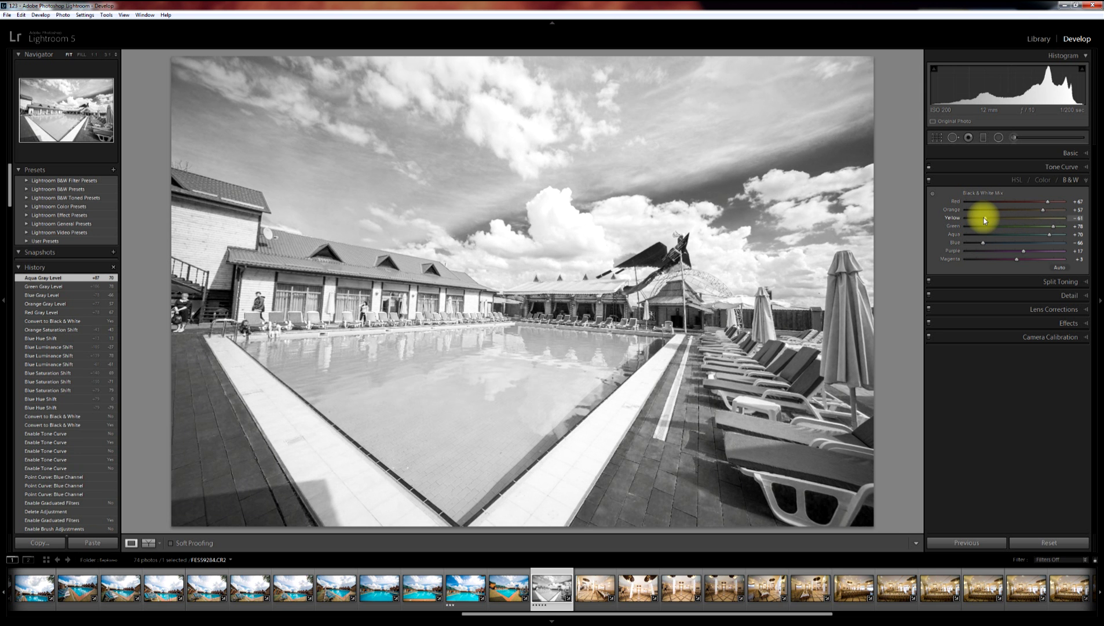
pyautogui.click(1060, 260)
pyautogui.moveTo(1021, 251); pyautogui.dragTo(987, 249)
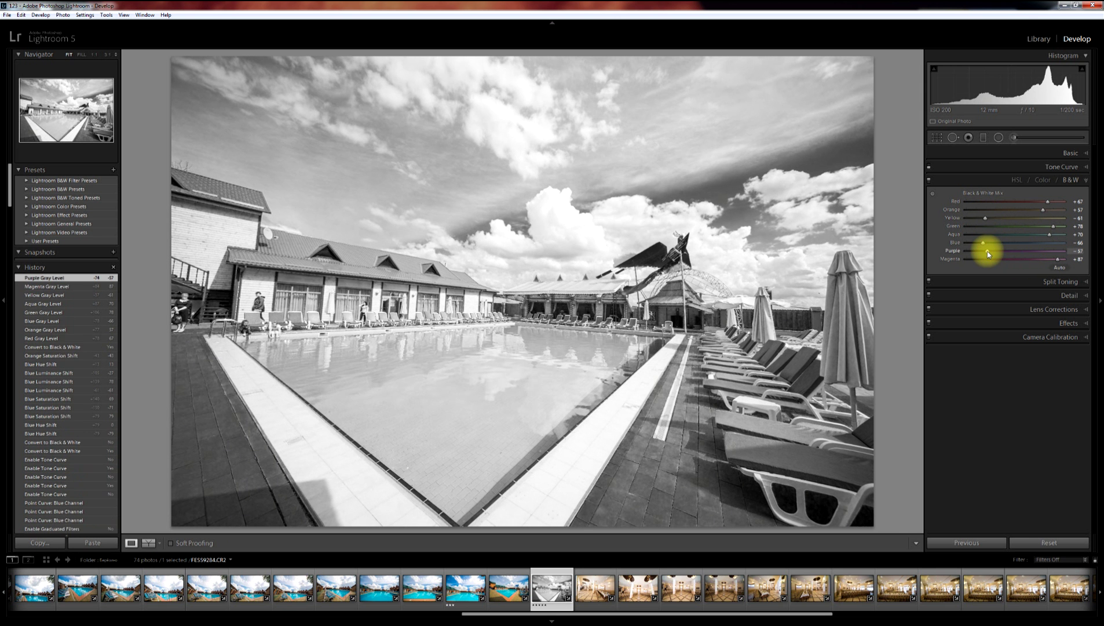
# Turn off the black-and-white mix and the color adjustments, returning the photo to its color treatment.
pyautogui.click(1071, 184)
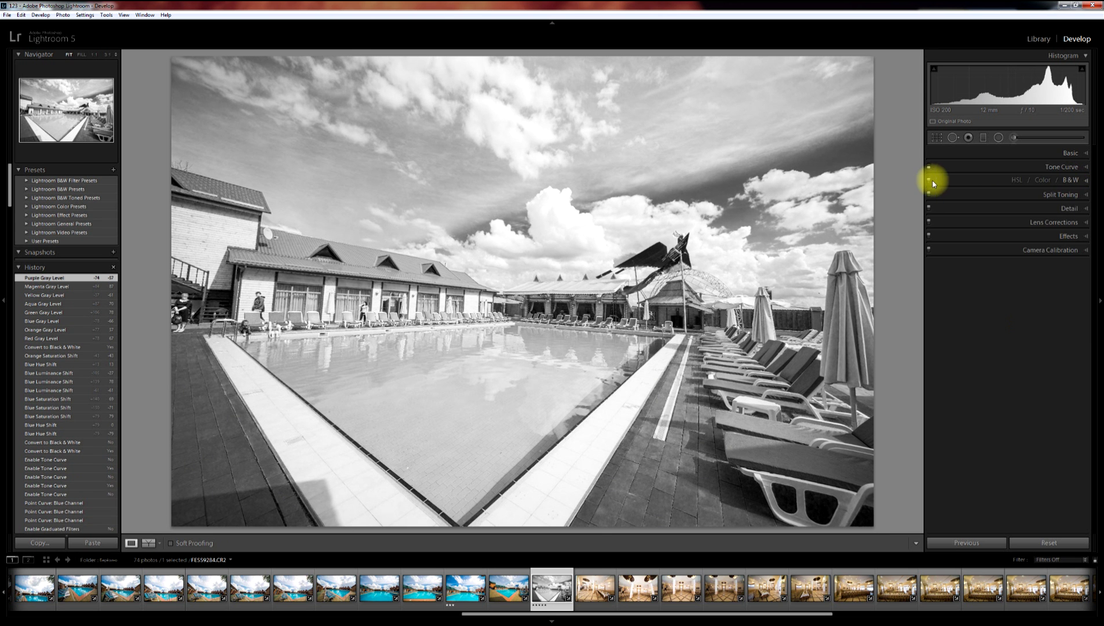
pyautogui.click(929, 181)
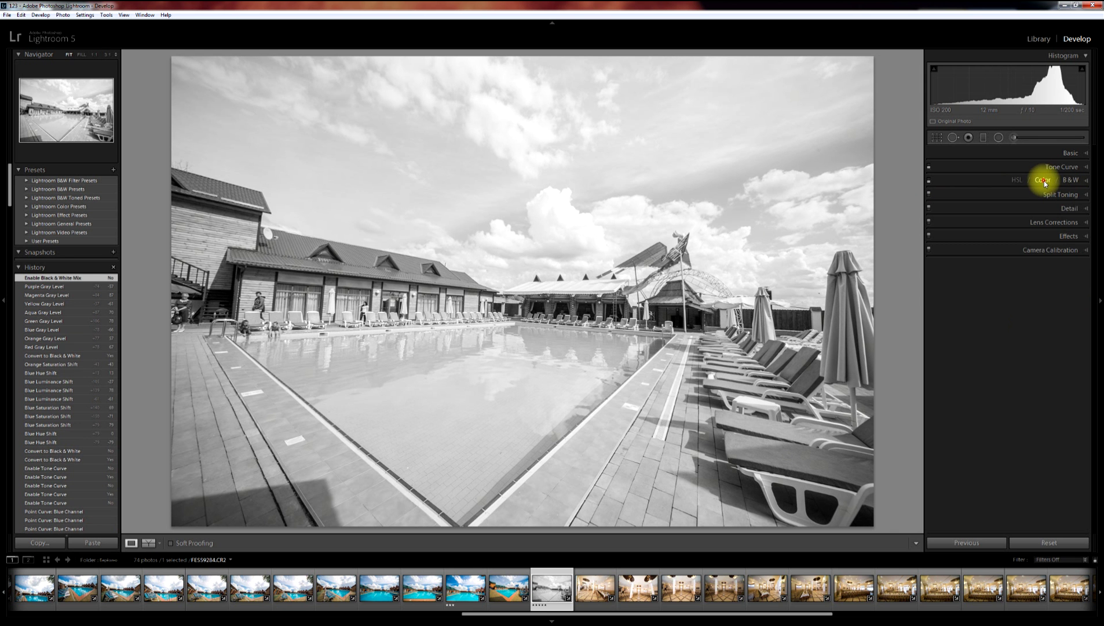
pyautogui.click(1044, 181)
pyautogui.click(929, 181)
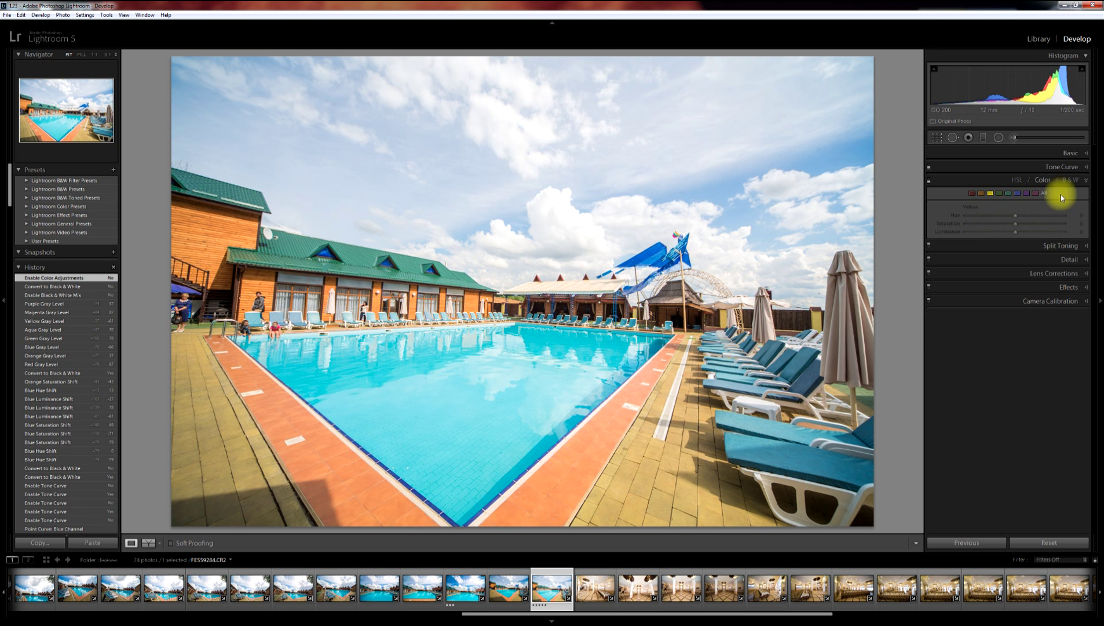
# Try out the Split Toning highlight hue and saturation, and reset the highlight saturation to 0.
pyautogui.click(1056, 247)
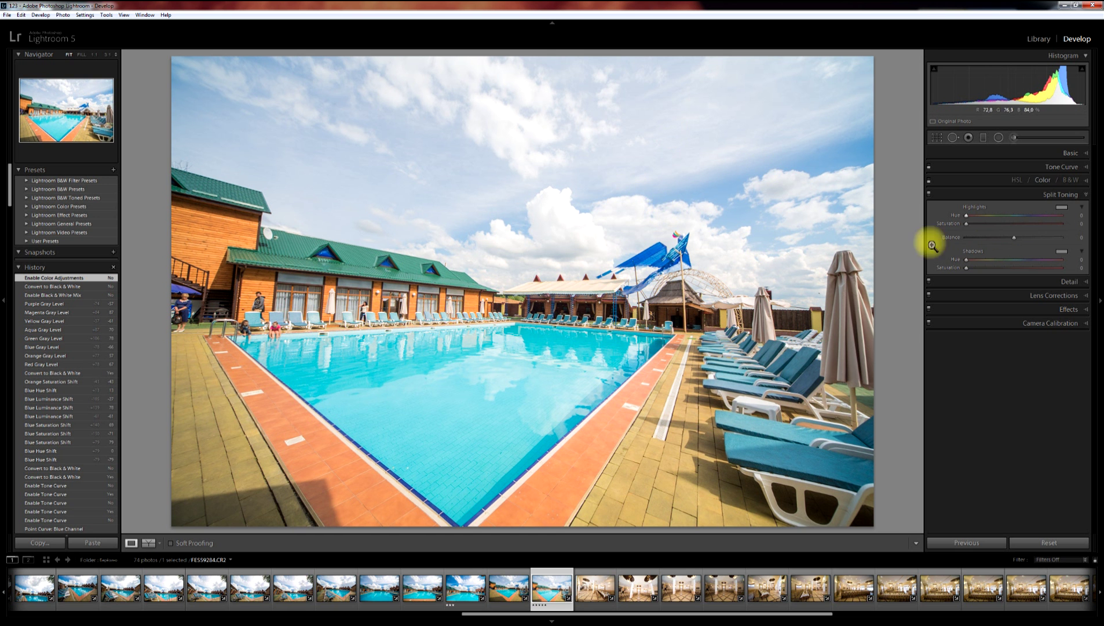
pyautogui.moveTo(963, 215); pyautogui.dragTo(989, 226)
pyautogui.doubleClick(952, 224)
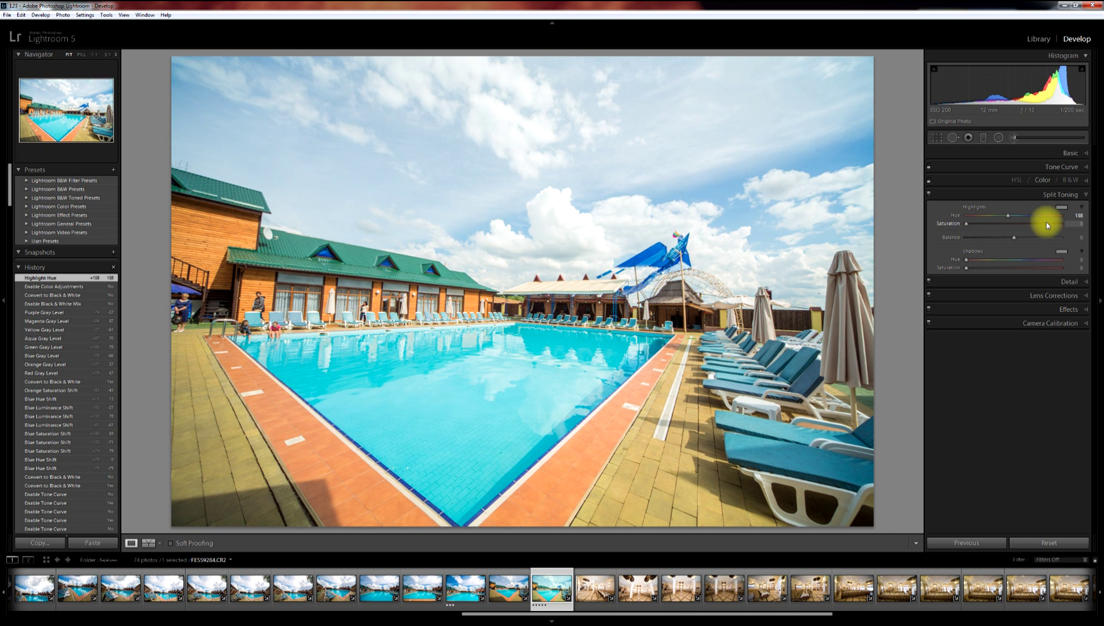
# Try several highlight tint colors for Split Toning and choose a blue with hue 231 and saturation 35.
pyautogui.click(1061, 207)
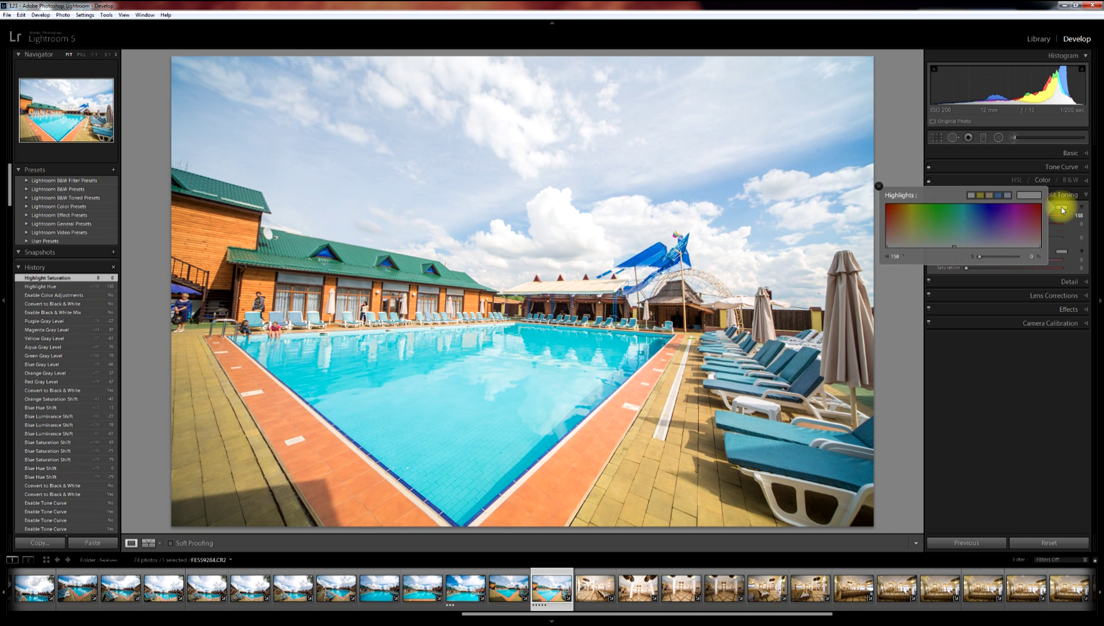
pyautogui.moveTo(927, 219); pyautogui.dragTo(899, 224)
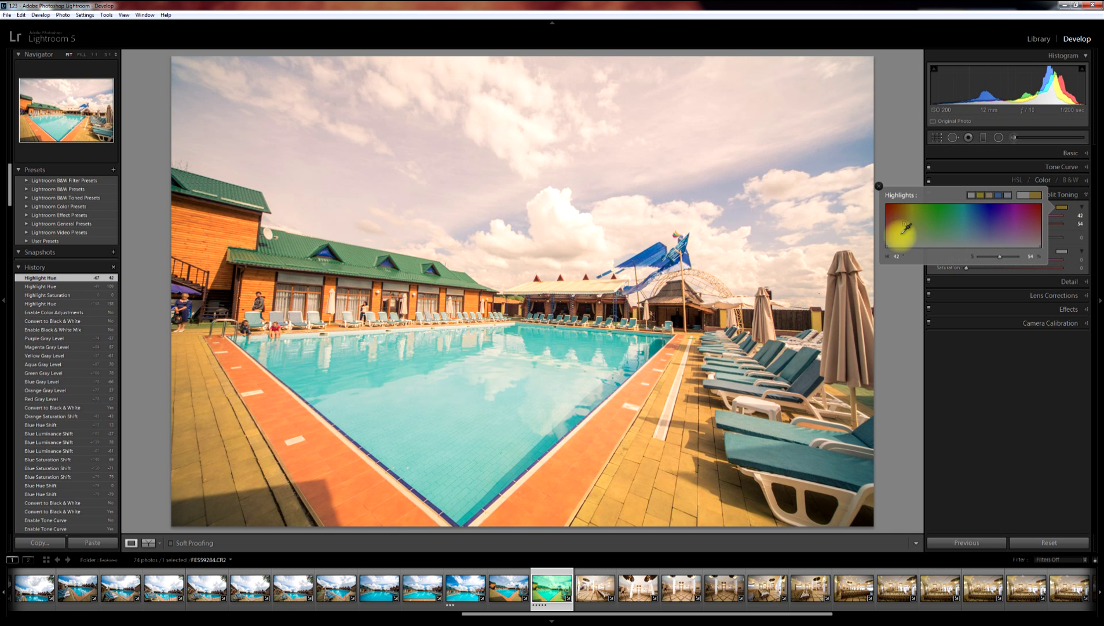
pyautogui.click(993, 225)
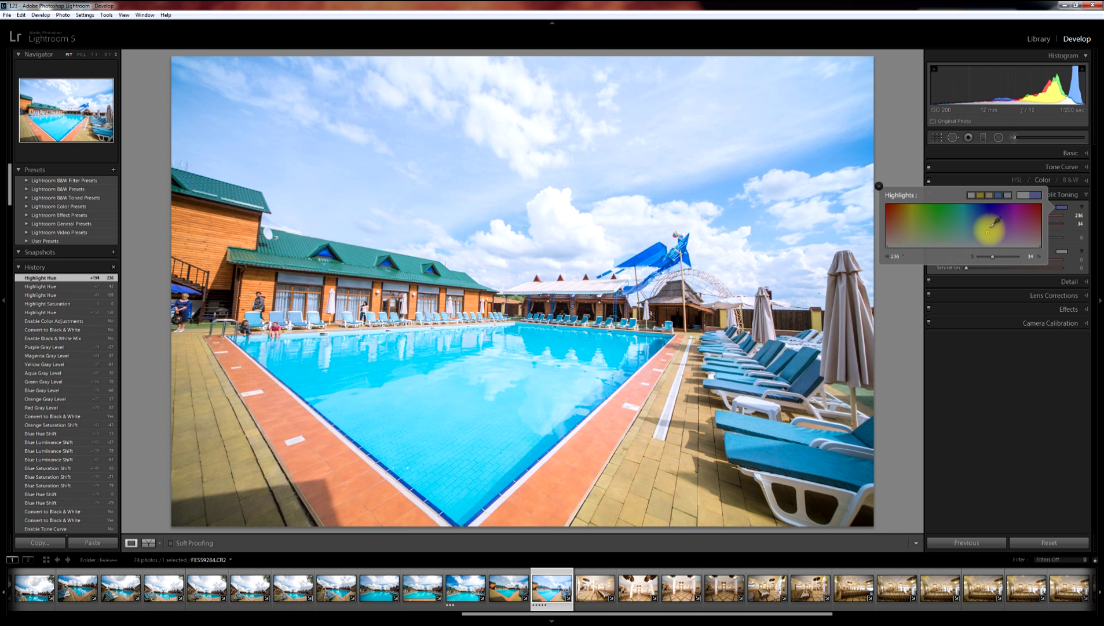
pyautogui.moveTo(991, 226); pyautogui.dragTo(986, 231)
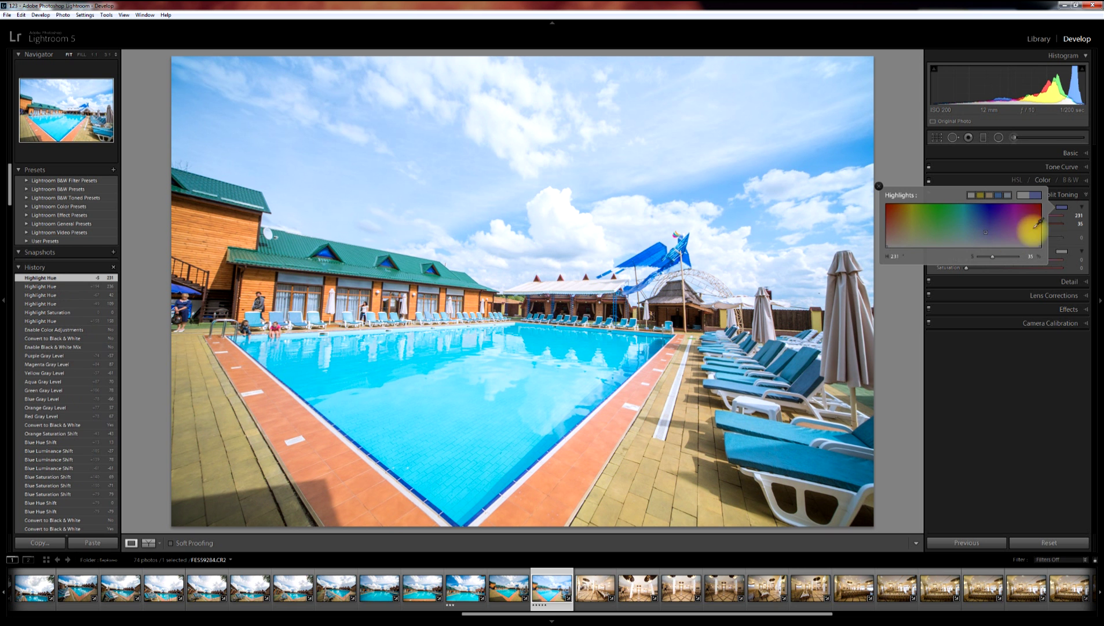
pyautogui.click(1050, 356)
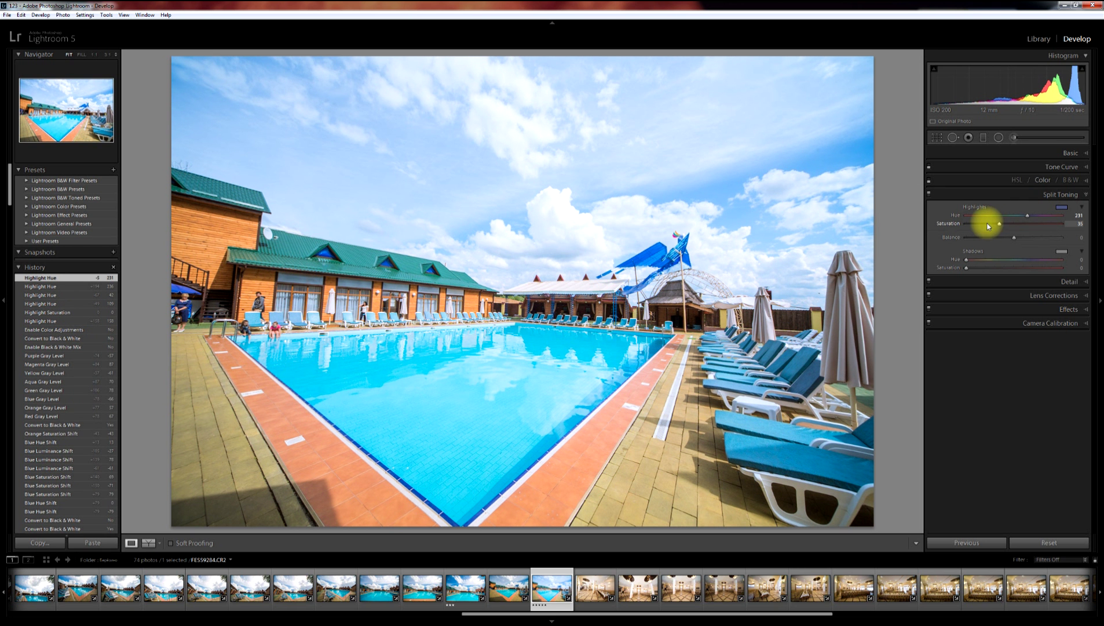
# Test weaker and stronger highlight tints and set the highlight saturation to 43.
pyautogui.moveTo(994, 226); pyautogui.dragTo(981, 226)
pyautogui.moveTo(980, 226); pyautogui.dragTo(1008, 223)
pyautogui.click(1008, 223)
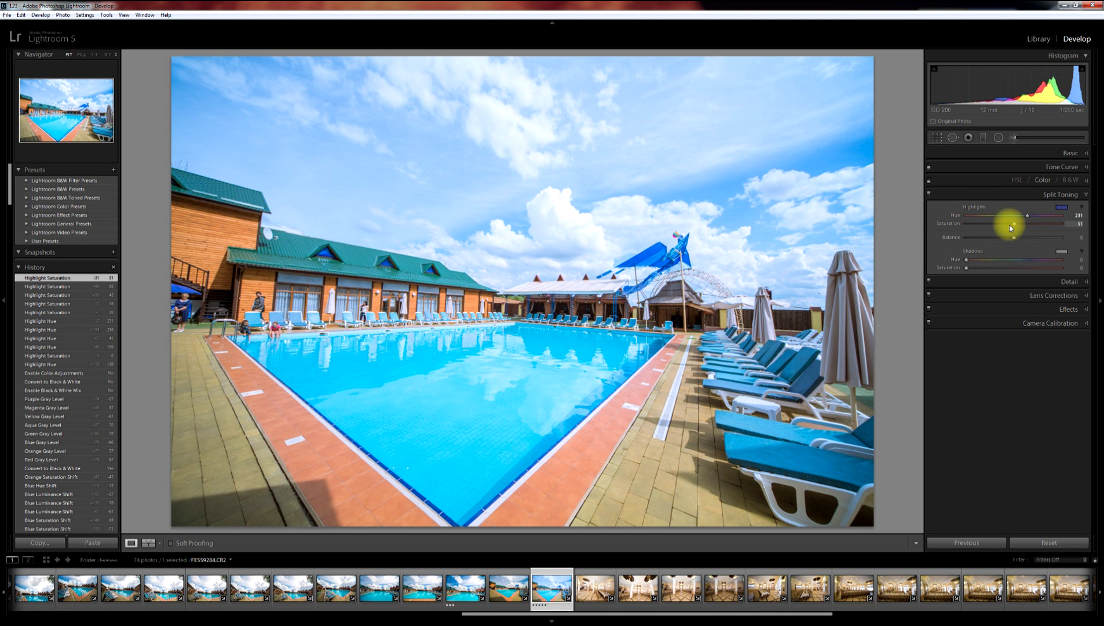
pyautogui.click(1062, 207)
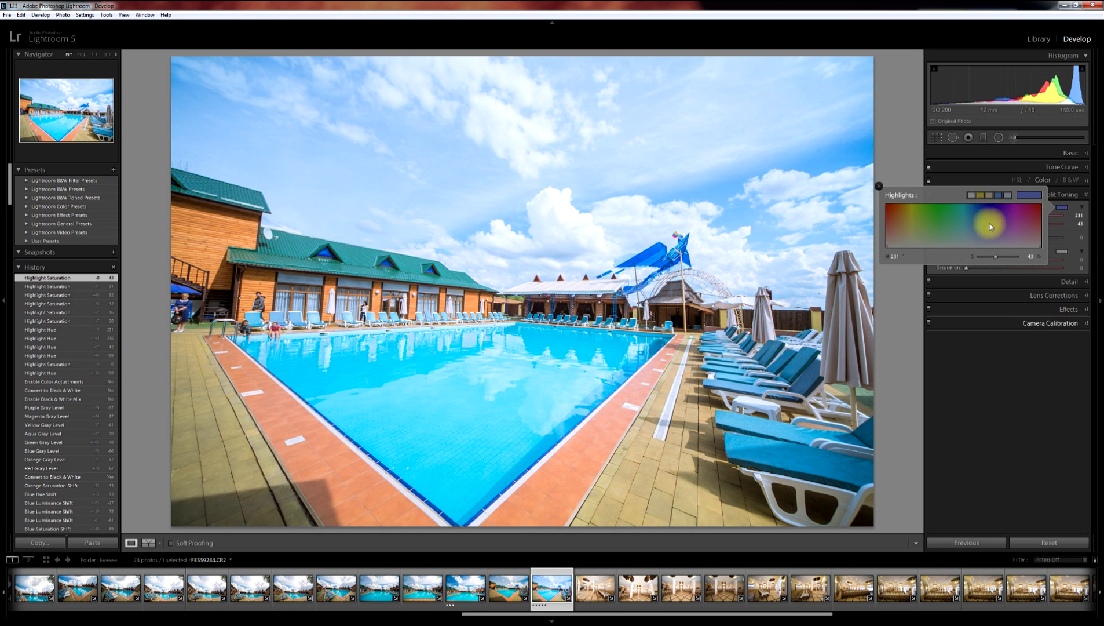
pyautogui.click(1045, 347)
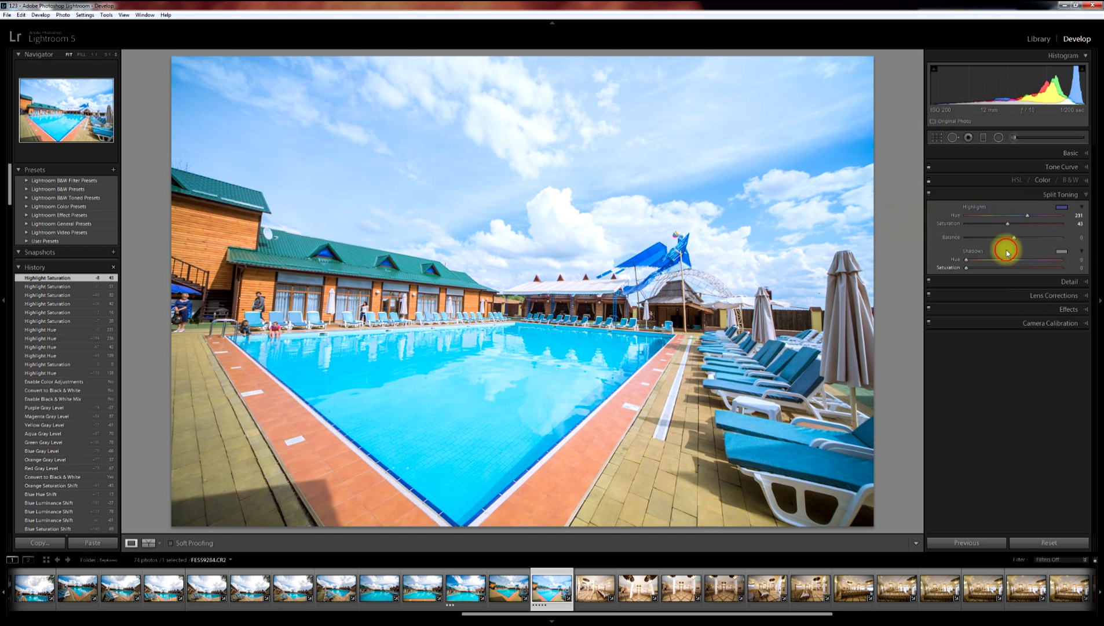
# Tint the shadows orange in Split Toning with hue 15 and saturation 42.
pyautogui.click(1062, 253)
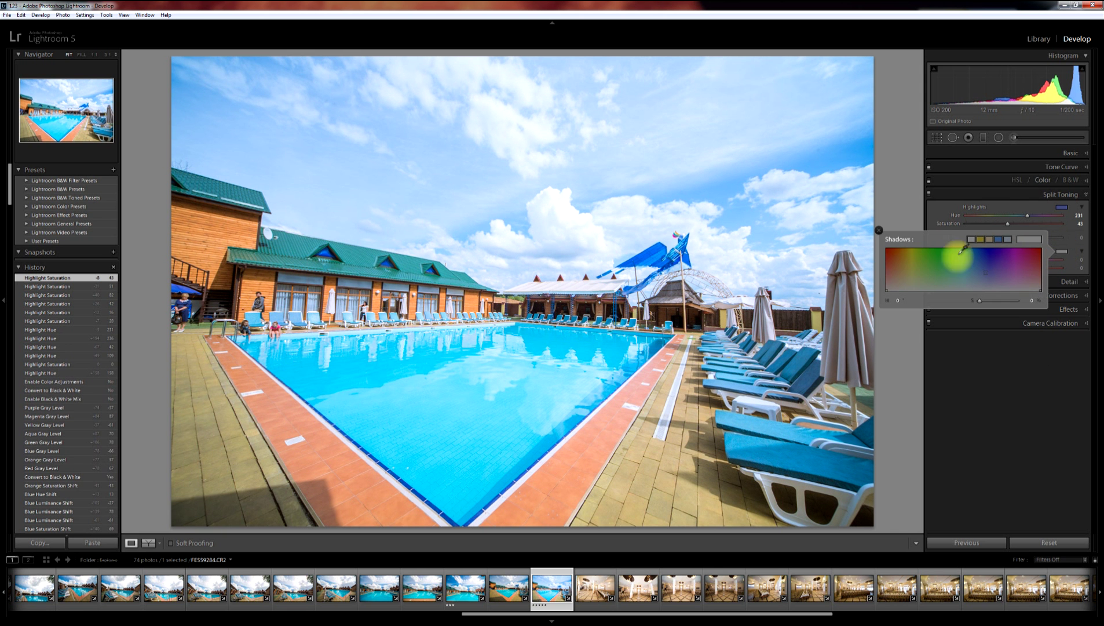
pyautogui.click(892, 272)
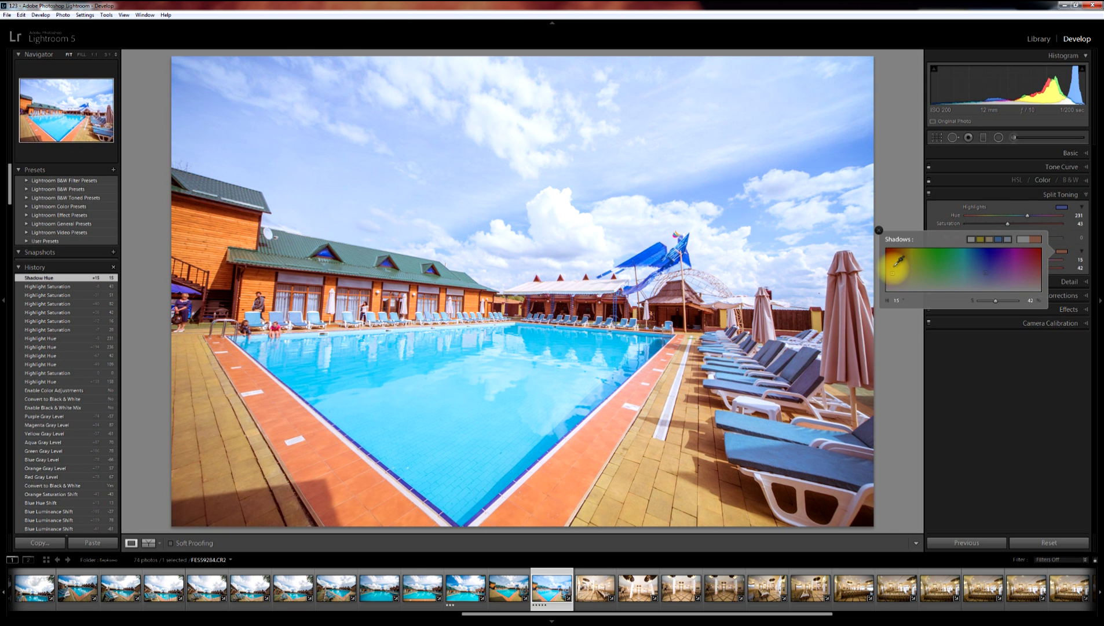
# Close the shadow color picker, switch off the Split Toning adjustments and collapse that section.
pyautogui.click(997, 371)
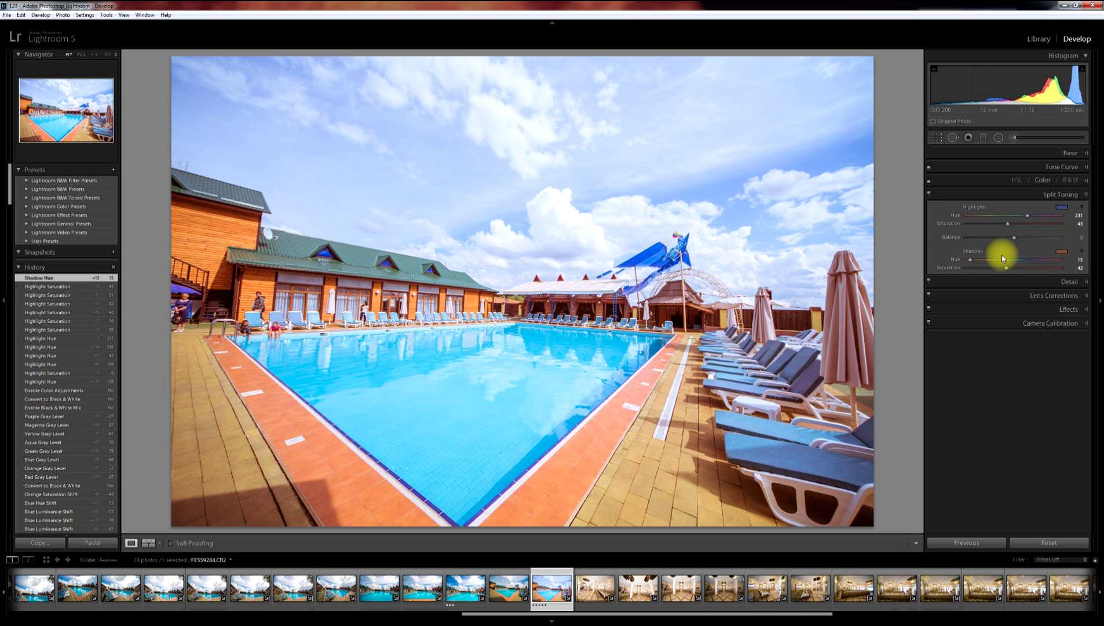
pyautogui.click(929, 197)
pyautogui.click(1059, 193)
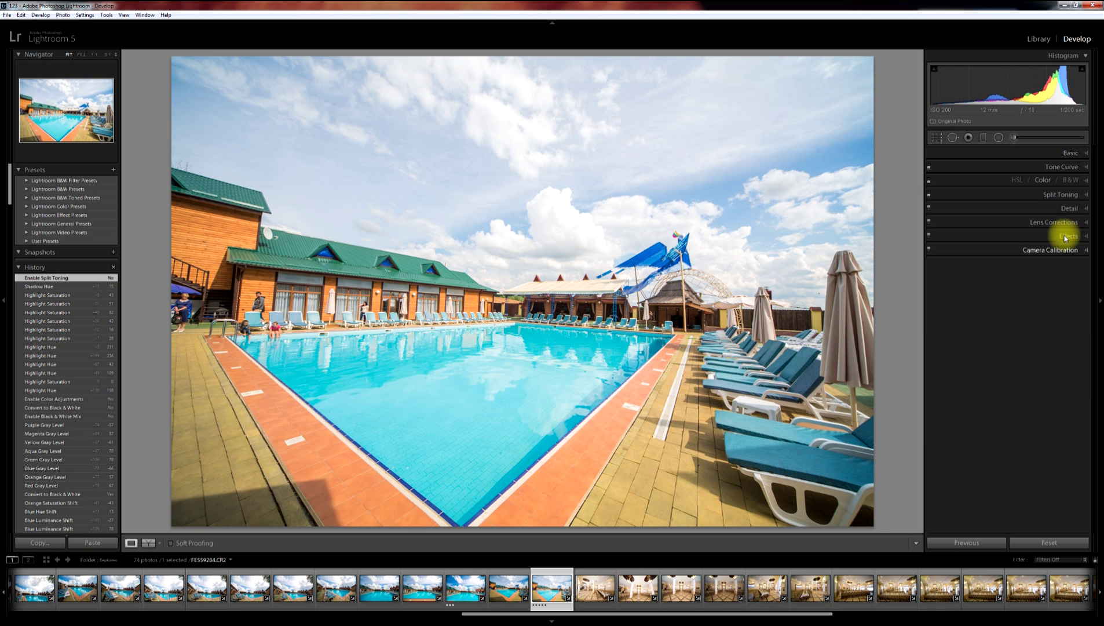
# Preview a dark area of the building and set its sharpening to amount 132, radius 2.4, detail 47 and masking 26.
pyautogui.click(1066, 209)
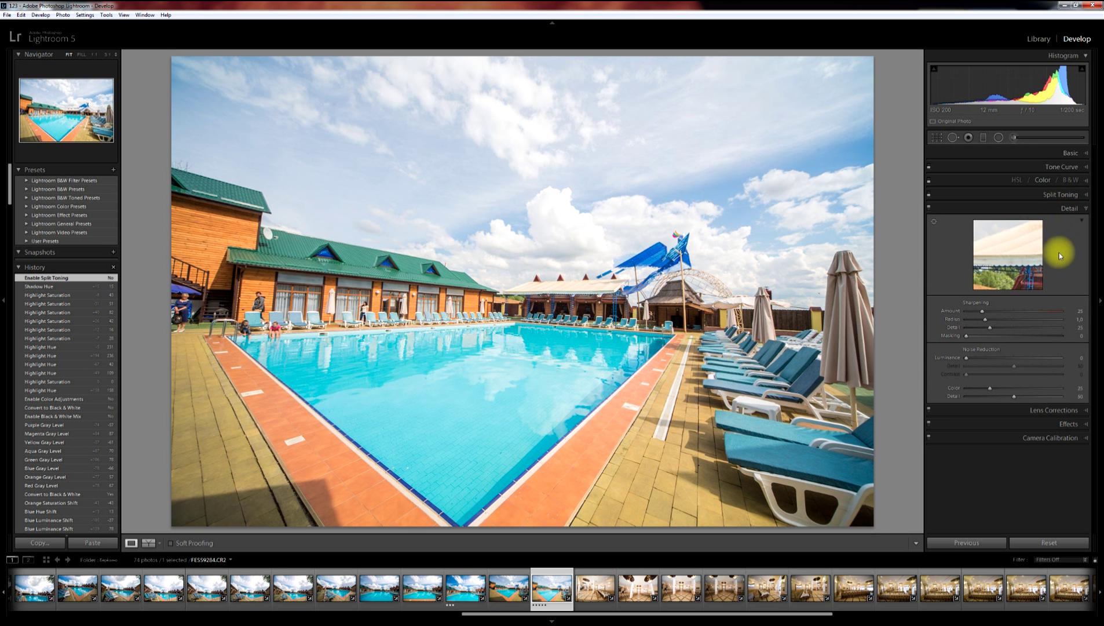
pyautogui.moveTo(1018, 271); pyautogui.dragTo(1010, 249)
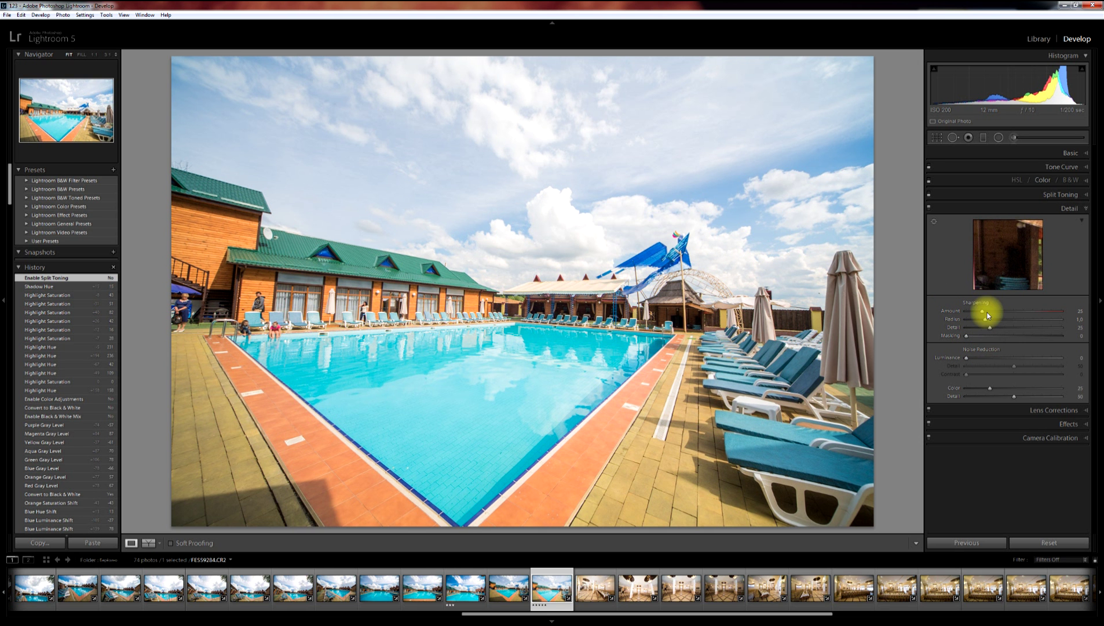
pyautogui.moveTo(986, 313); pyautogui.dragTo(1041, 320)
pyautogui.click(1012, 327)
pyautogui.click(991, 336)
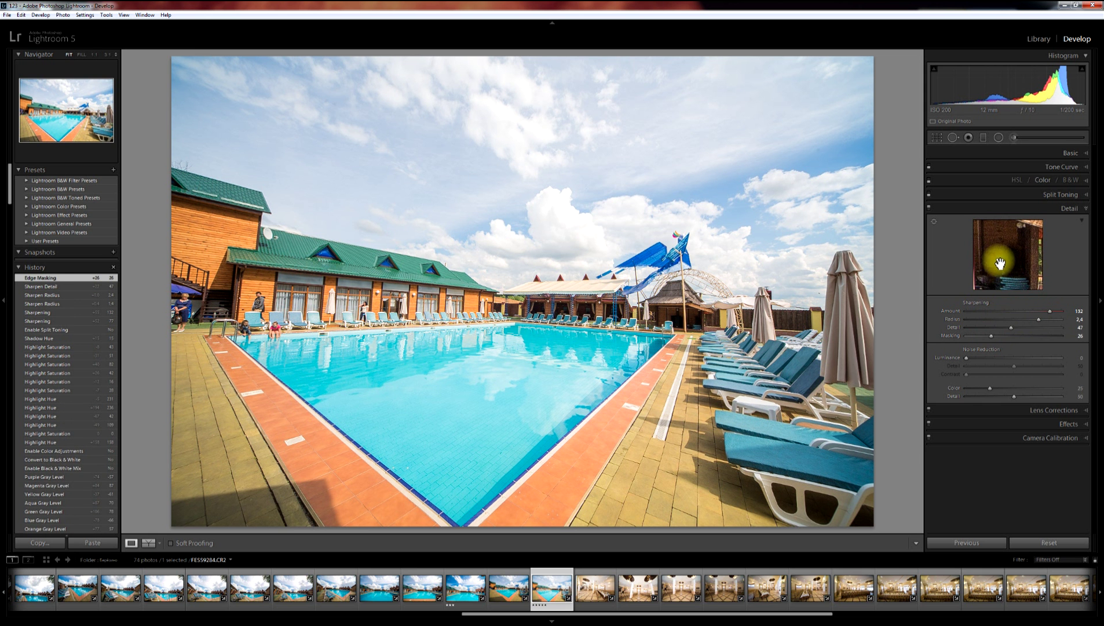
# Test several luminance noise reduction strengths and settle on luminance about 15, detail 72 and contrast about 8.
pyautogui.click(977, 360)
pyautogui.moveTo(979, 357)
pyautogui.mouseDown()
pyautogui.moveTo(1015, 362)
pyautogui.moveTo(993, 373)
pyautogui.mouseUp()
pyautogui.click(1023, 375)
pyautogui.click(1034, 365)
pyautogui.moveTo(987, 374)
pyautogui.mouseDown()
pyautogui.moveTo(972, 374)
pyautogui.moveTo(979, 358)
pyautogui.mouseUp()
pyautogui.click(1034, 357)
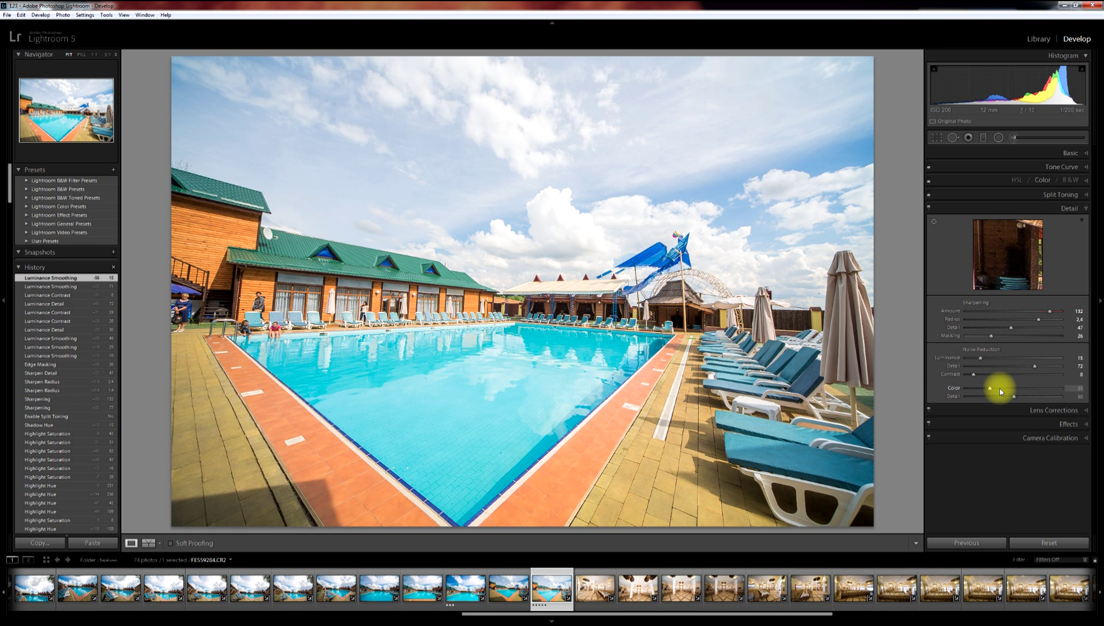
# Try weaker and stronger color noise reduction, settling on color 19 and color detail 47.
pyautogui.moveTo(1002, 391); pyautogui.dragTo(976, 388)
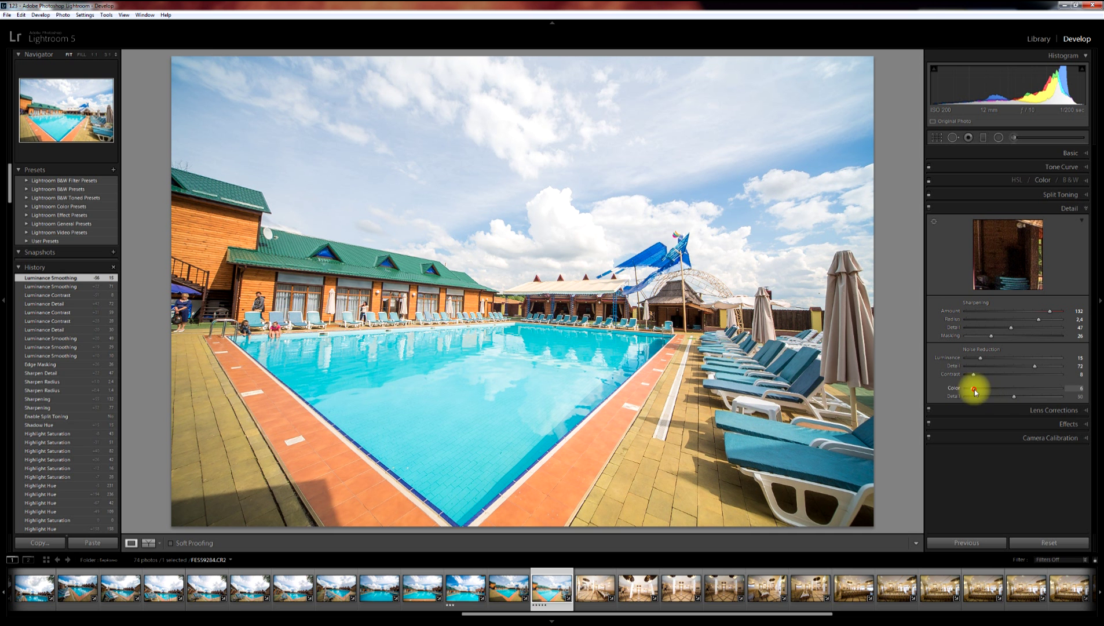
pyautogui.click(1014, 389)
pyautogui.click(1050, 387)
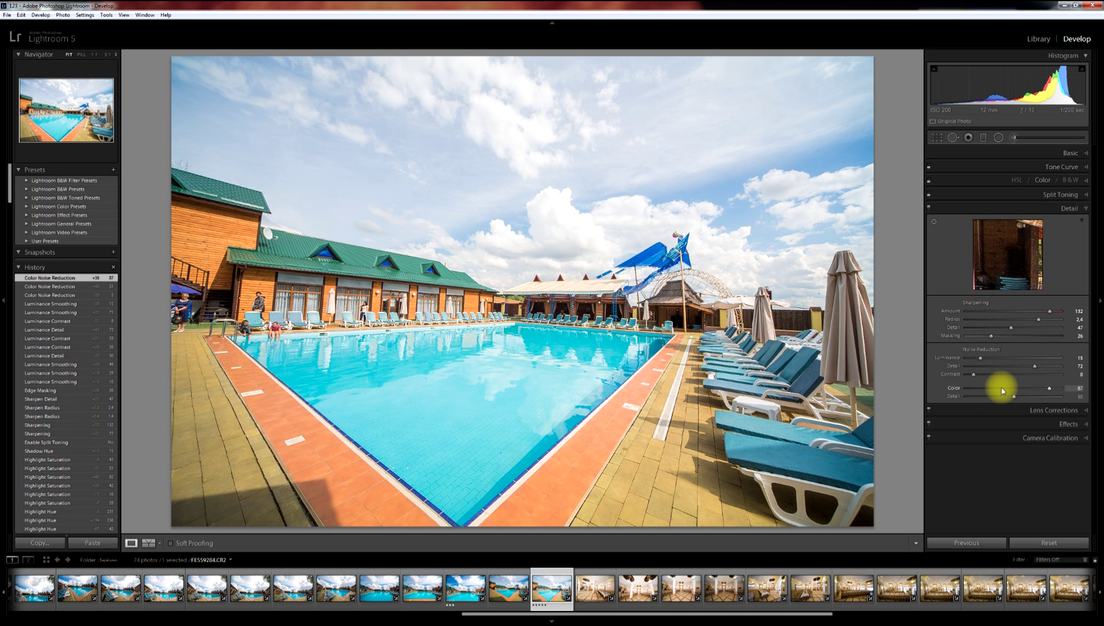
pyautogui.click(986, 391)
pyautogui.moveTo(1016, 397)
pyautogui.mouseDown()
pyautogui.moveTo(993, 396)
pyautogui.moveTo(1012, 397)
pyautogui.mouseUp()
pyautogui.click(1041, 398)
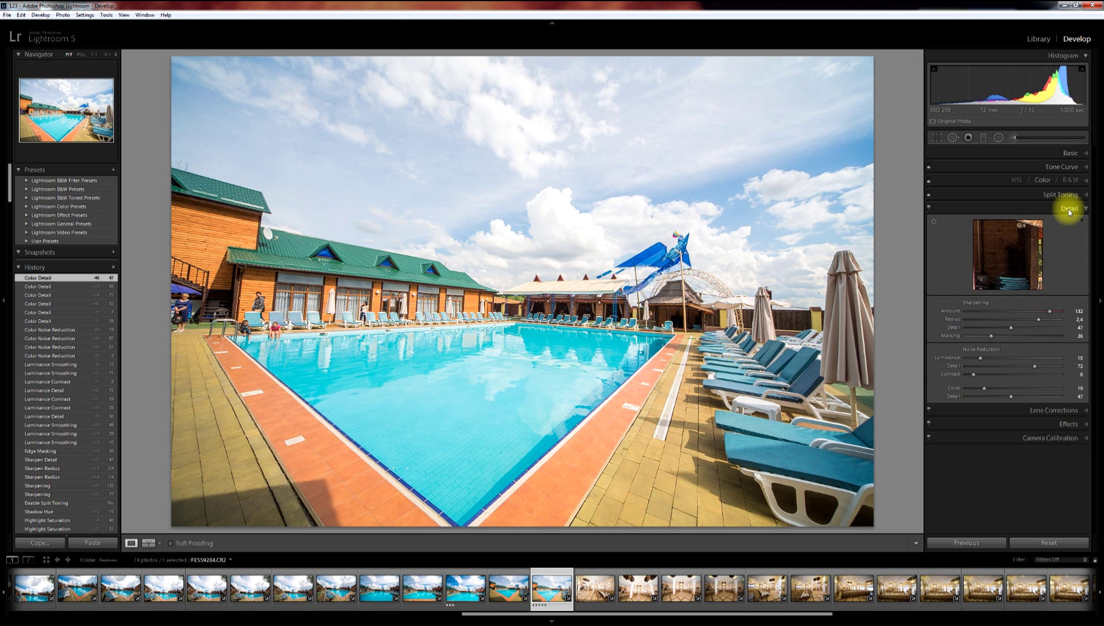
# Look through the Basic, Profile, Color and Manual options of Lens Corrections.
pyautogui.click(1057, 411)
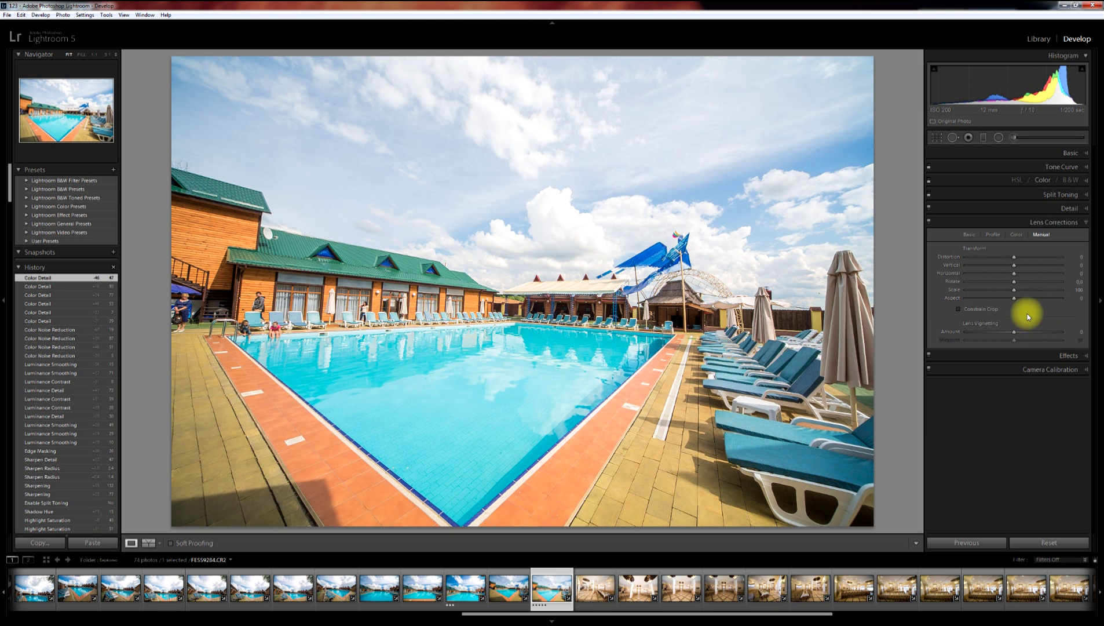
pyautogui.click(969, 235)
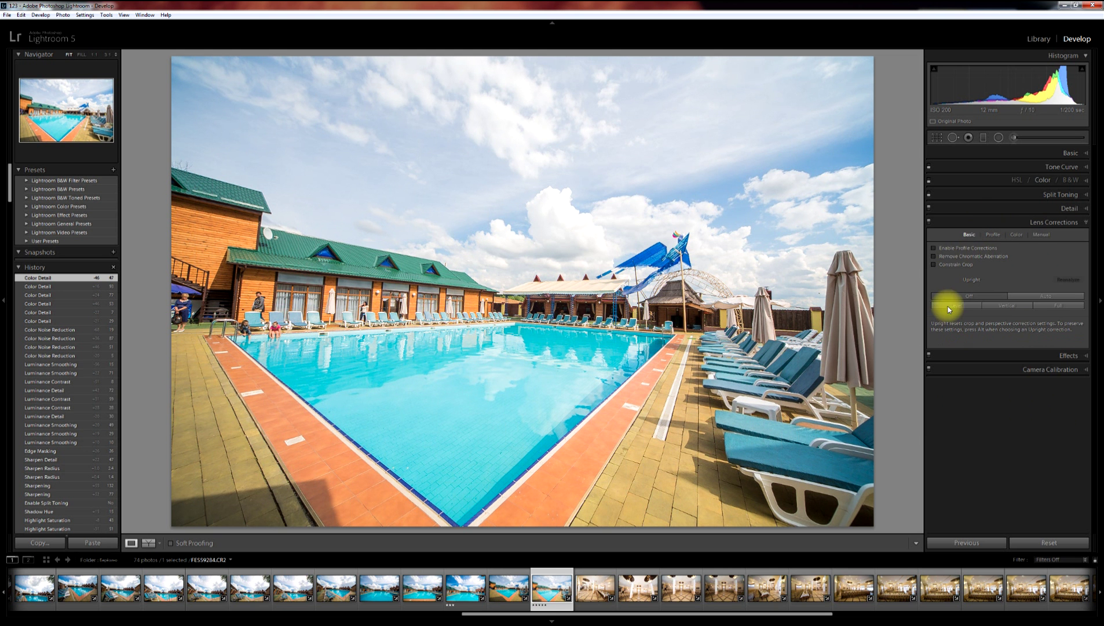
pyautogui.click(994, 236)
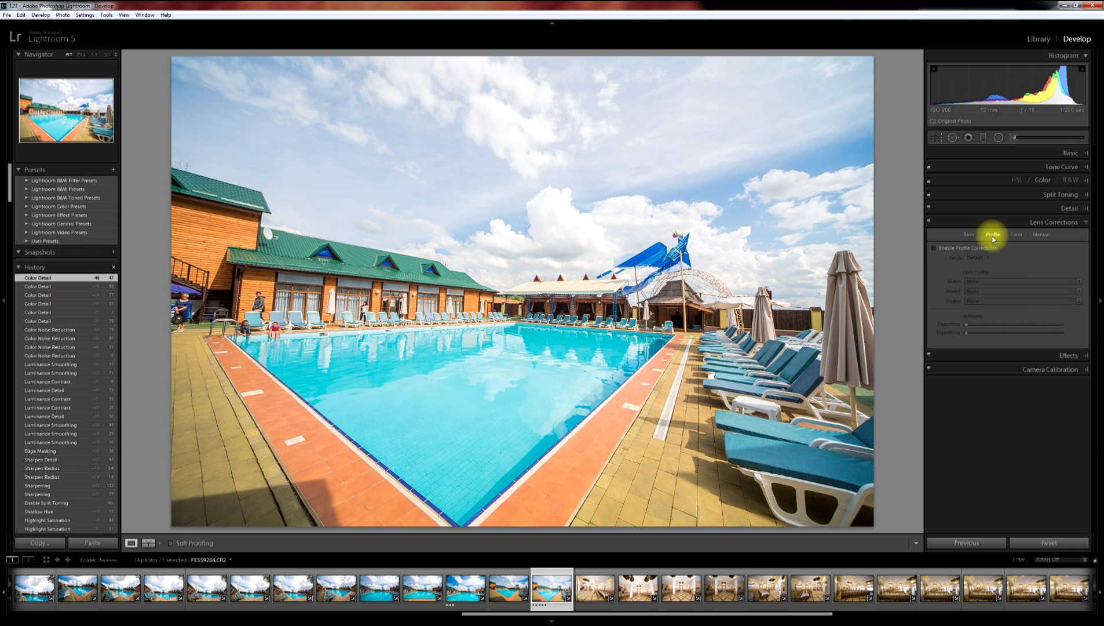
pyautogui.click(1017, 235)
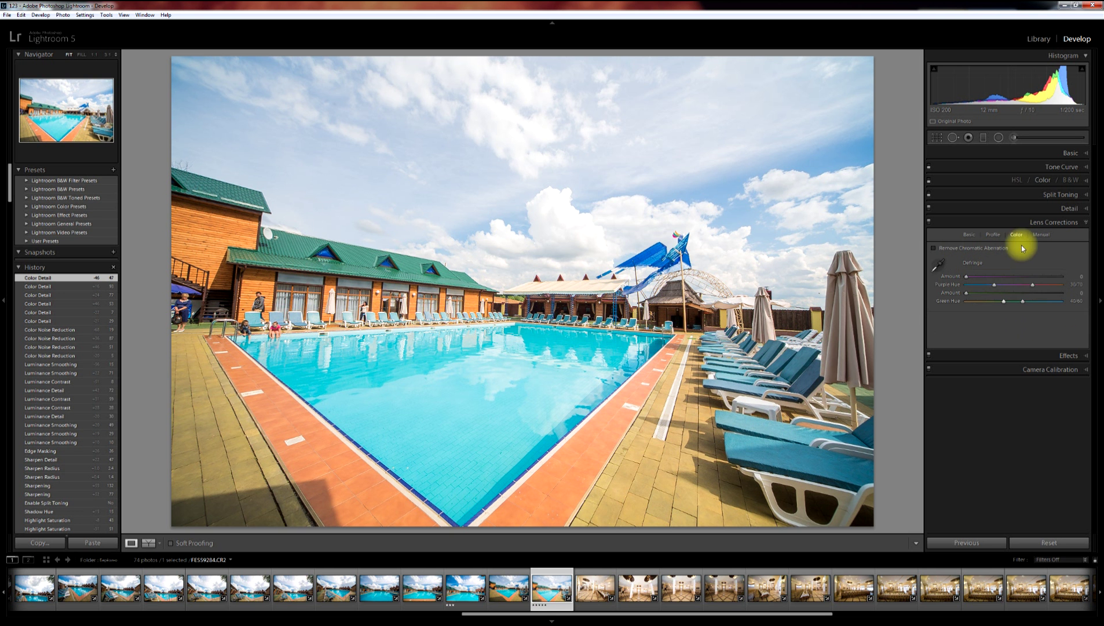
pyautogui.click(1041, 234)
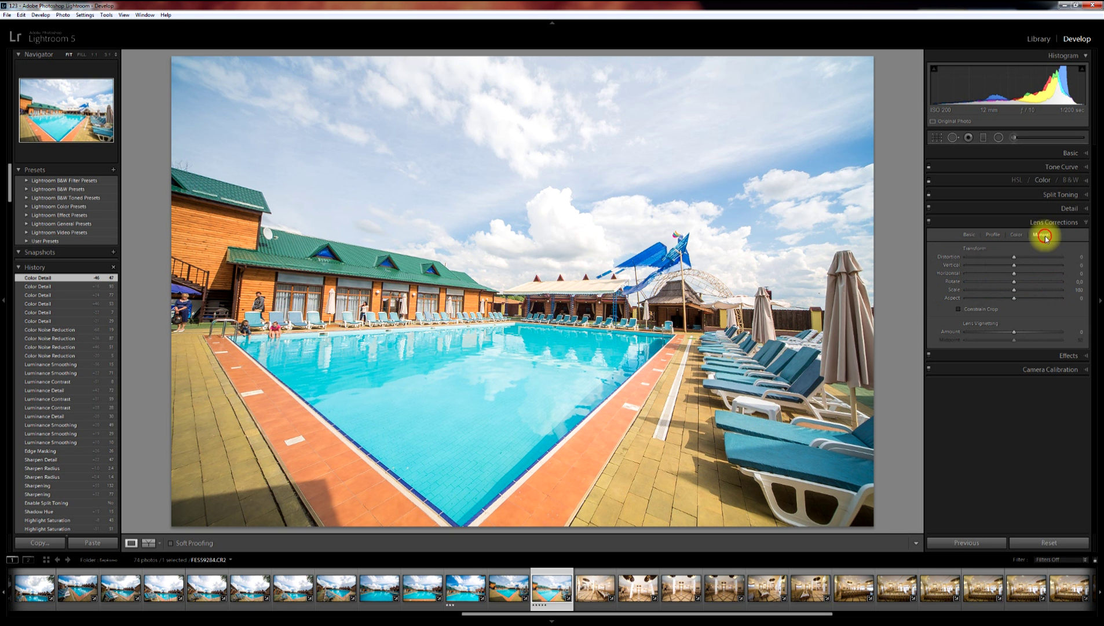
# Enable lens profile corrections for the Sigma 12-24mm lens and check the available lens makes.
pyautogui.click(994, 236)
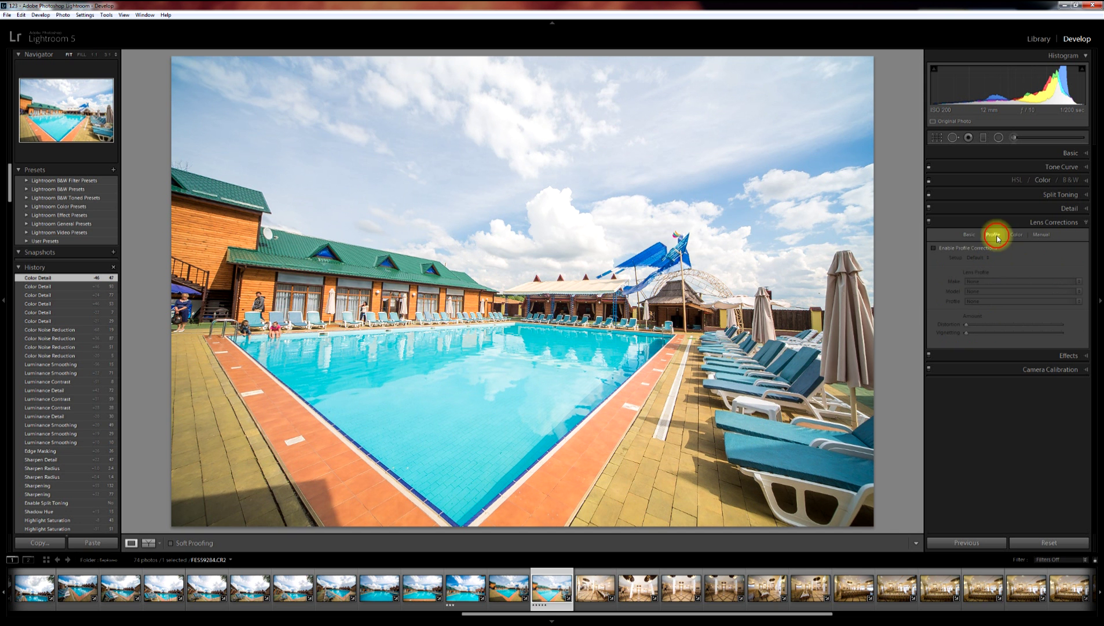
pyautogui.click(949, 251)
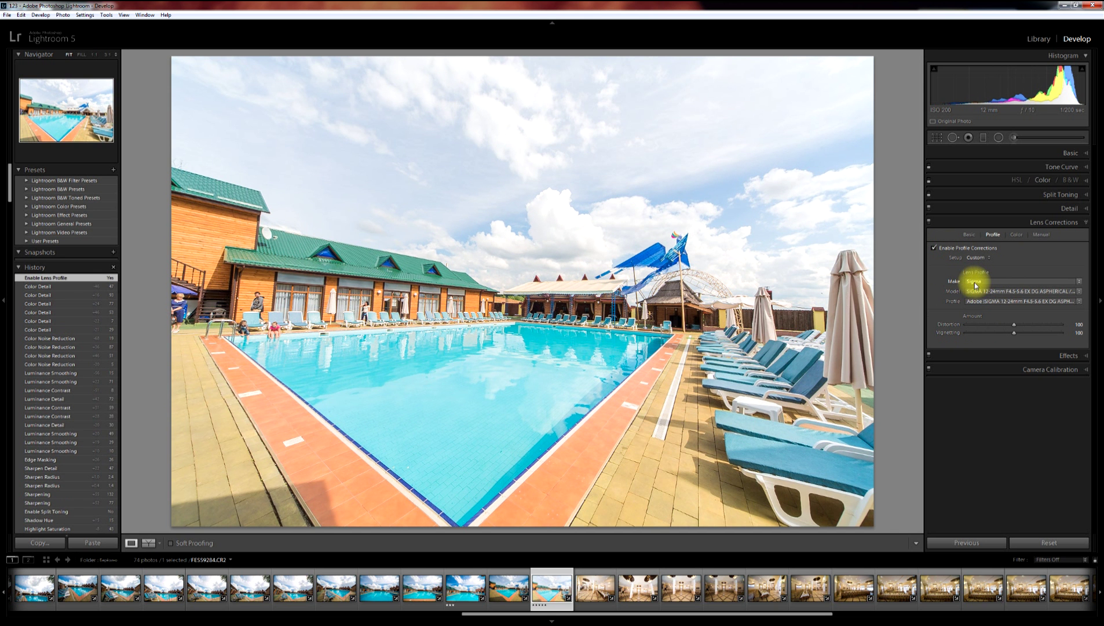
pyautogui.click(980, 284)
pyautogui.click(982, 280)
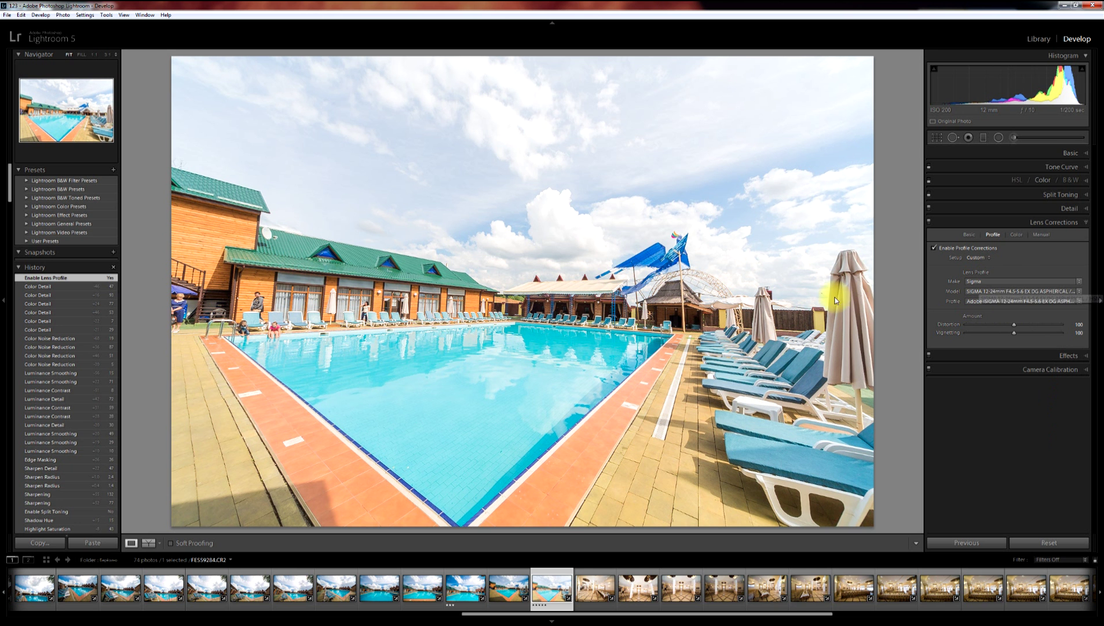
pyautogui.click(1013, 326)
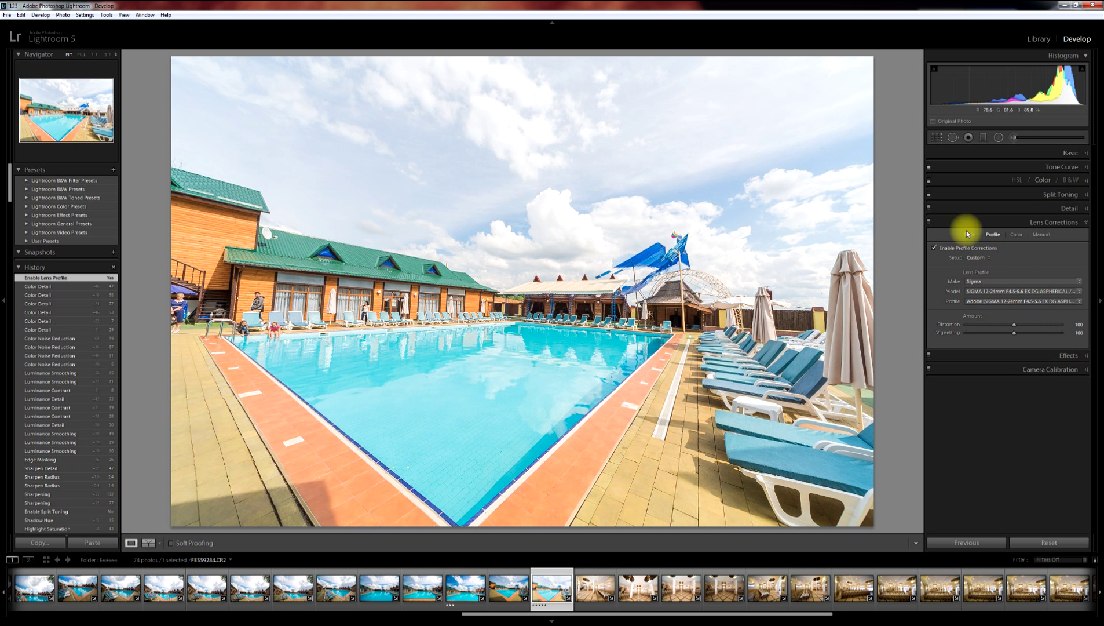
# Toggle the lens profile corrections off and on repeatedly to compare the photo with and without them.
pyautogui.click(945, 248)
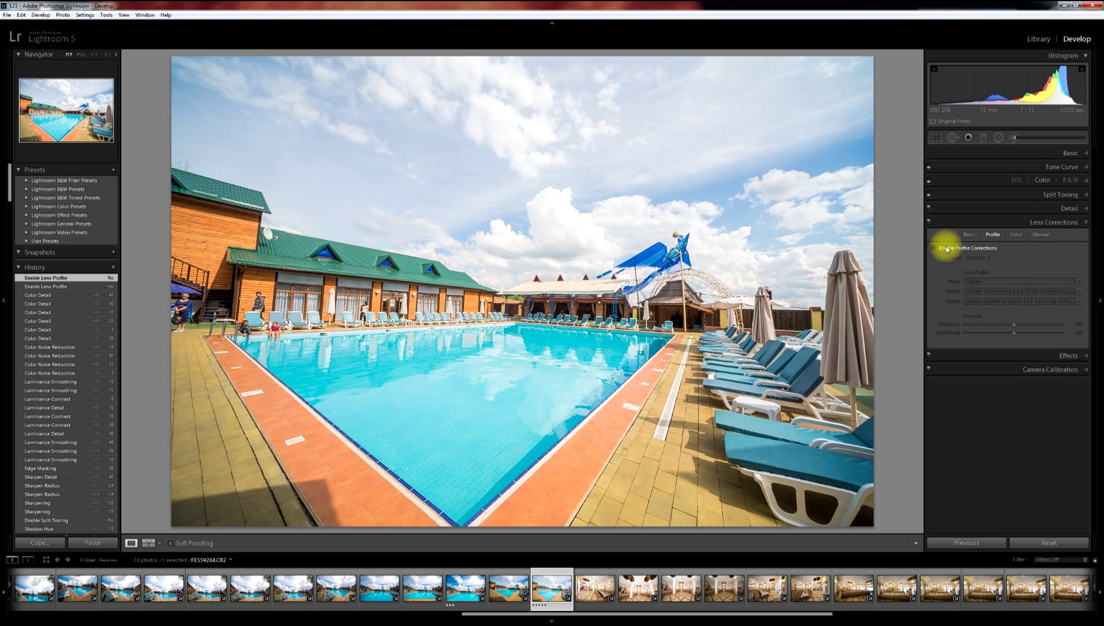
pyautogui.click(946, 249)
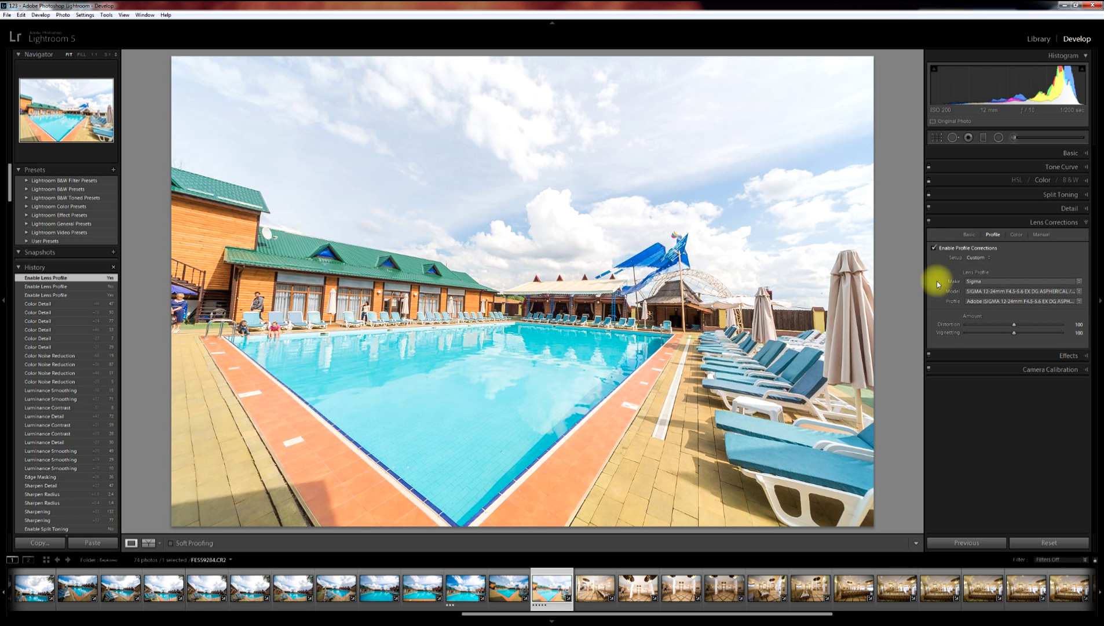
pyautogui.click(978, 249)
pyautogui.click(978, 250)
pyautogui.click(978, 250)
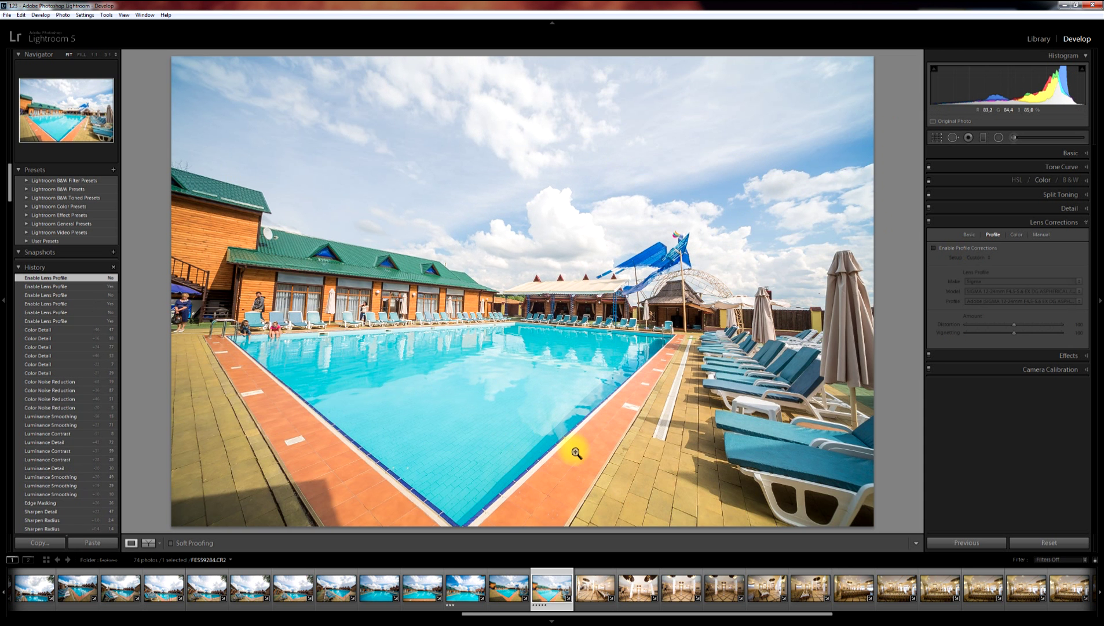
pyautogui.click(958, 250)
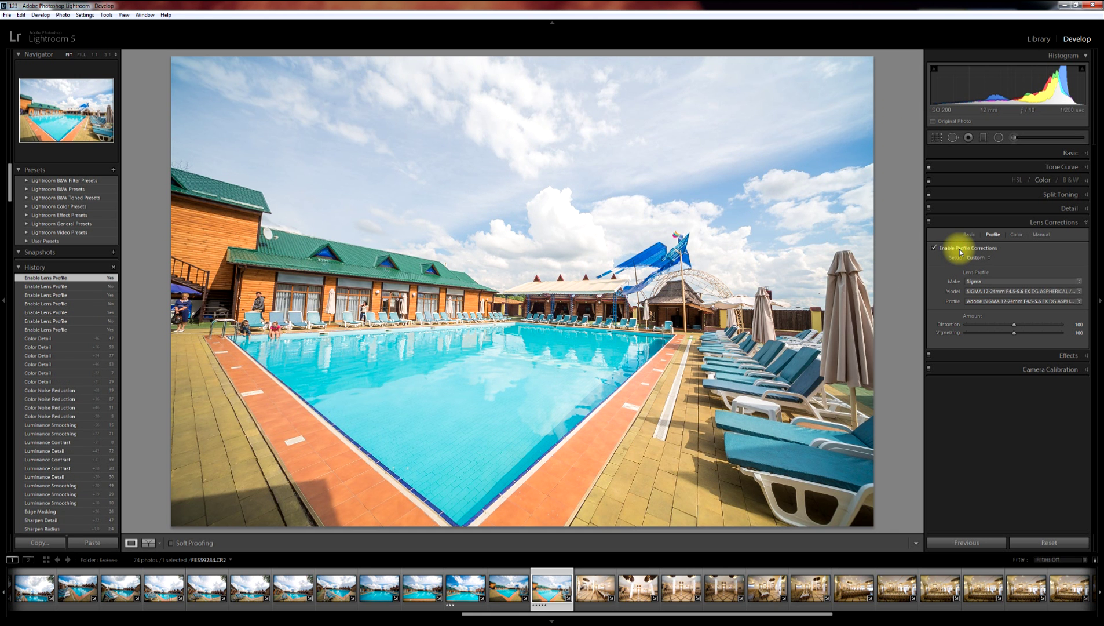
pyautogui.click(960, 252)
pyautogui.click(960, 251)
pyautogui.click(960, 251)
pyautogui.click(958, 249)
# Try different vignetting and distortion amounts for the lens profile, and disable the profile corrections.
pyautogui.click(999, 333)
pyautogui.click(978, 334)
pyautogui.click(1028, 333)
pyautogui.click(1017, 334)
pyautogui.moveTo(1010, 326); pyautogui.dragTo(993, 324)
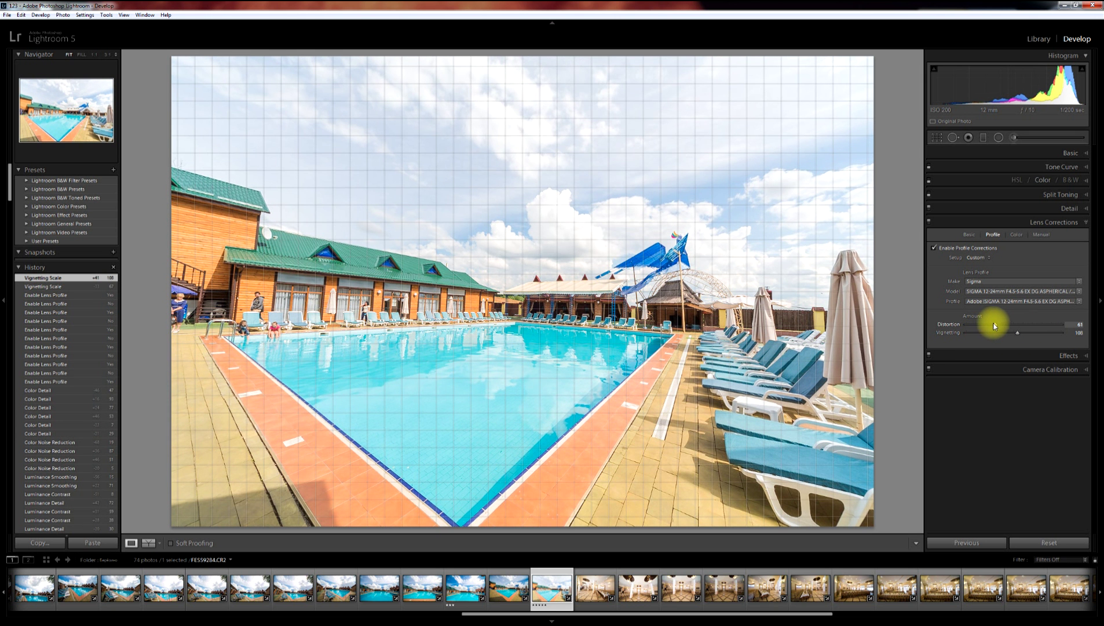
pyautogui.click(933, 249)
# Try chromatic aberration removal, set purple and green defringe amounts to 4 with purple hue 33/64, and switch the removal off.
pyautogui.click(1016, 235)
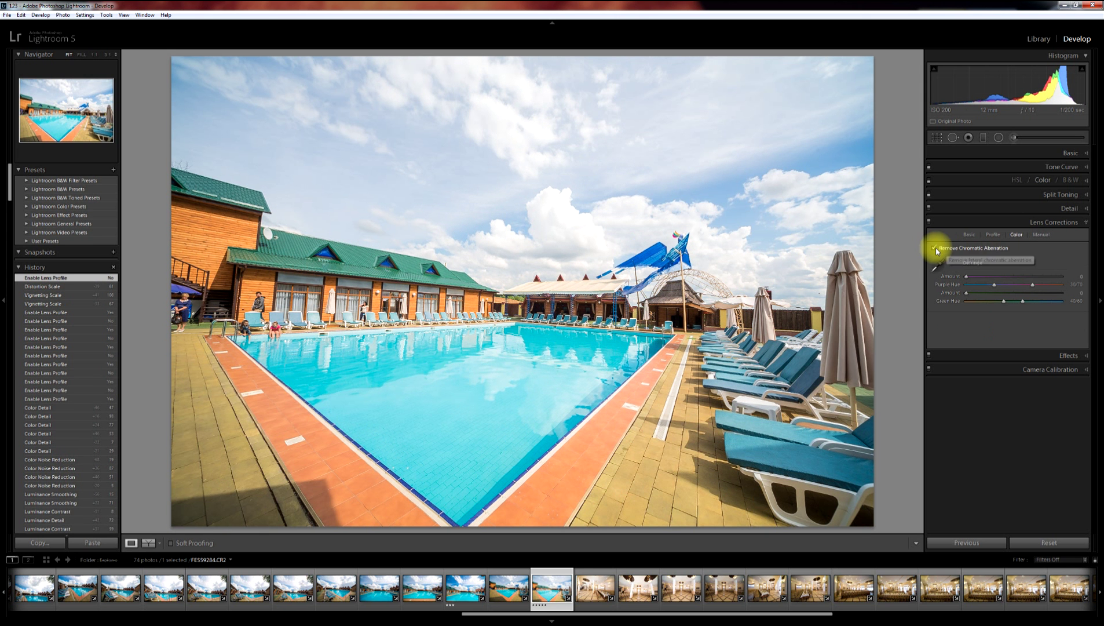
pyautogui.click(975, 248)
pyautogui.click(933, 249)
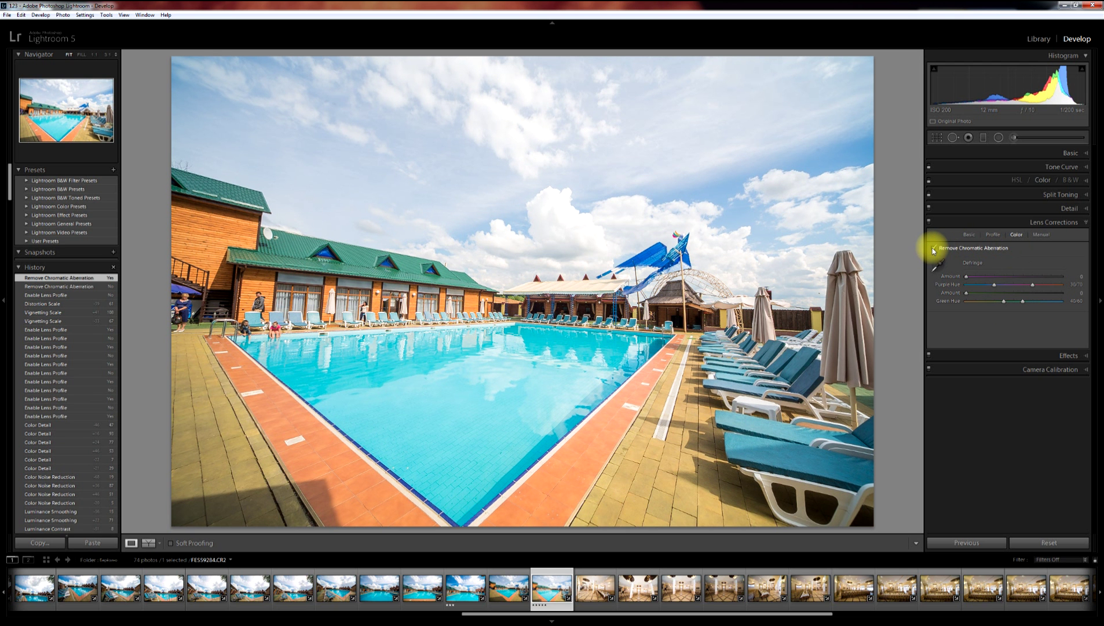
pyautogui.moveTo(968, 277)
pyautogui.mouseDown()
pyautogui.moveTo(1007, 276)
pyautogui.moveTo(979, 282)
pyautogui.moveTo(998, 297)
pyautogui.moveTo(1014, 278)
pyautogui.moveTo(978, 280)
pyautogui.mouseUp()
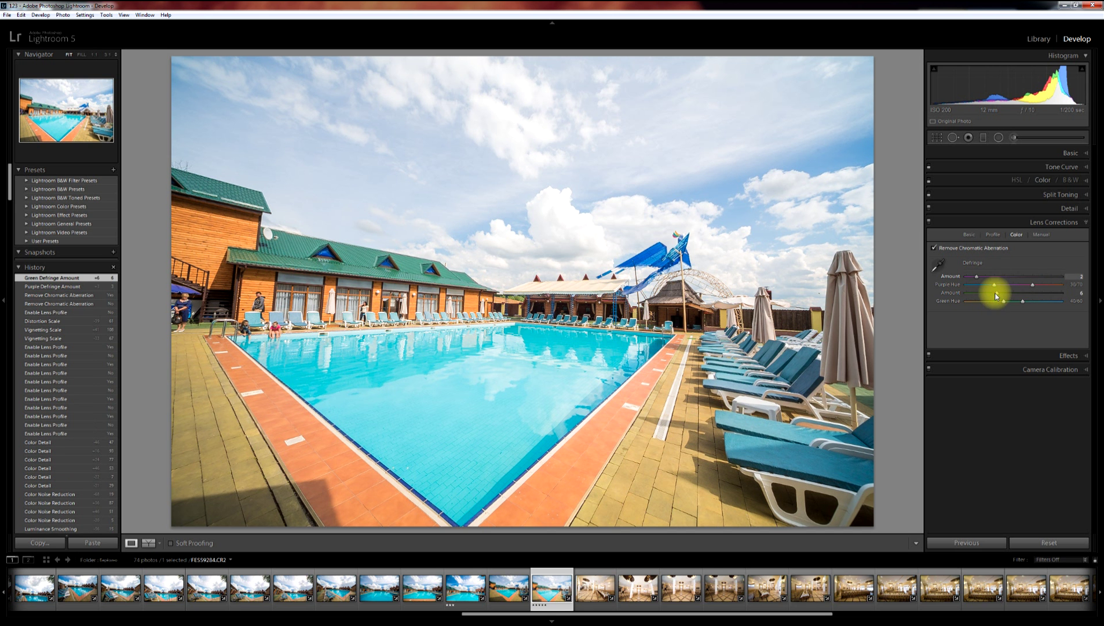
pyautogui.click(1003, 292)
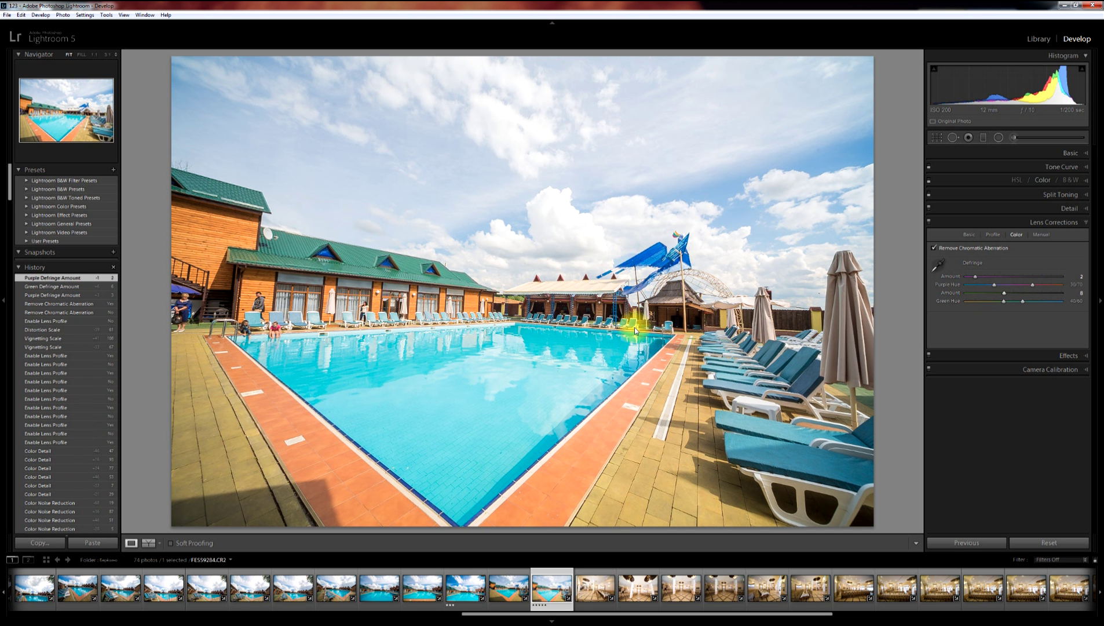
pyautogui.moveTo(1006, 297); pyautogui.dragTo(984, 279)
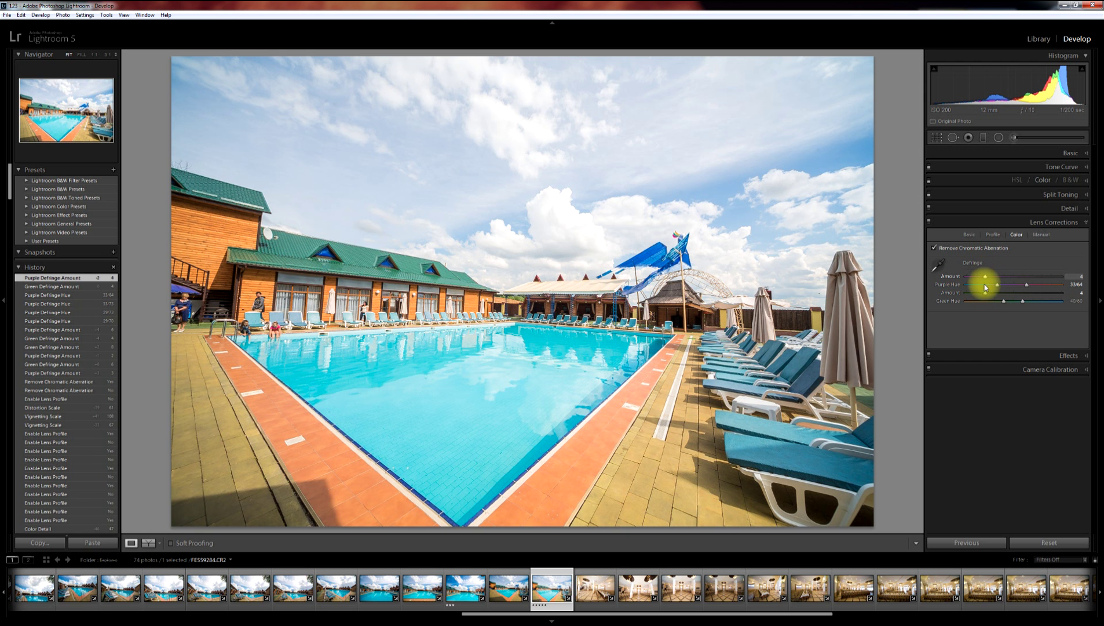
pyautogui.click(935, 249)
# Test dark and light manual lens vignetting, settling on an amount of about -88 with midpoint 41.
pyautogui.click(1040, 235)
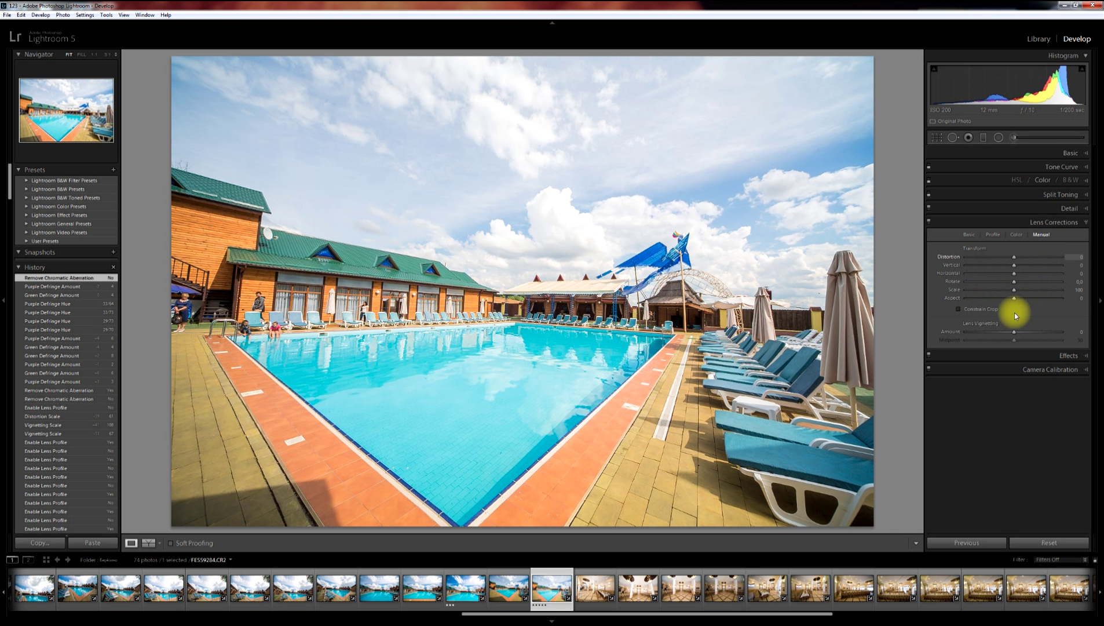
pyautogui.moveTo(1013, 334); pyautogui.dragTo(974, 334)
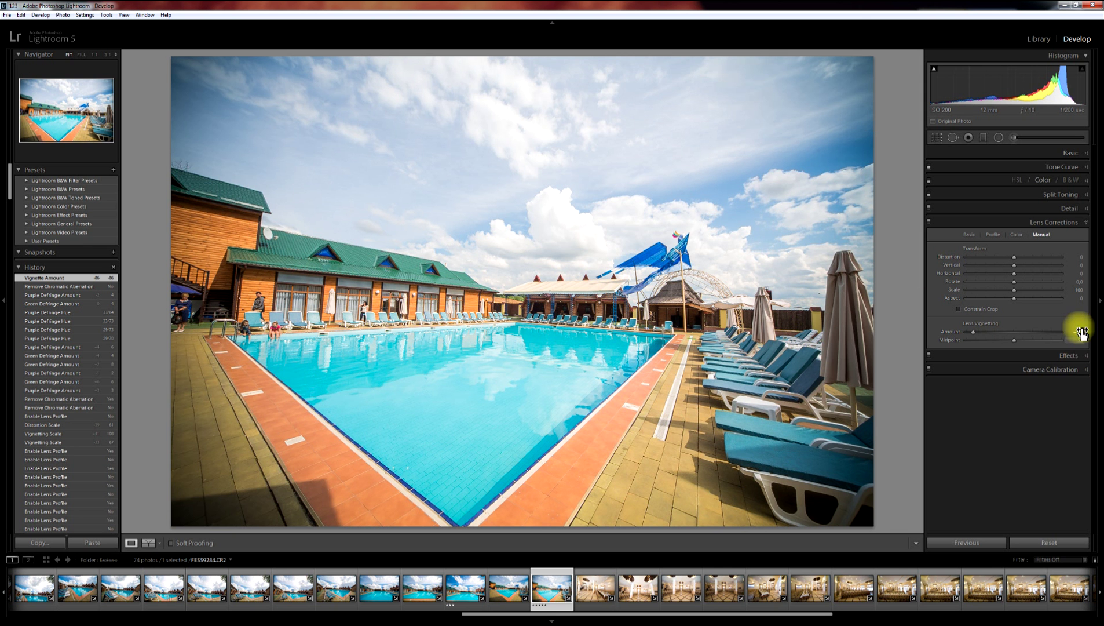
pyautogui.click(1058, 333)
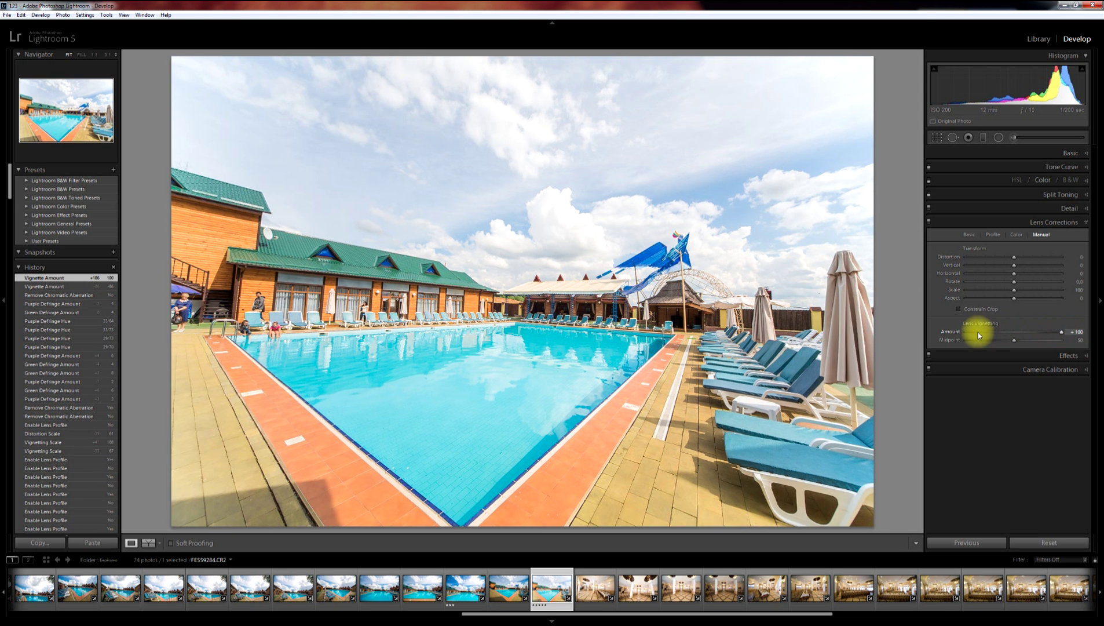
pyautogui.moveTo(1013, 340)
pyautogui.mouseDown()
pyautogui.moveTo(969, 344)
pyautogui.moveTo(1059, 342)
pyautogui.moveTo(1005, 344)
pyautogui.mouseUp()
# Try positive and negative manual distortion, including +47, and reset the distortion to 0.
pyautogui.moveTo(1014, 256); pyautogui.dragTo(1037, 261)
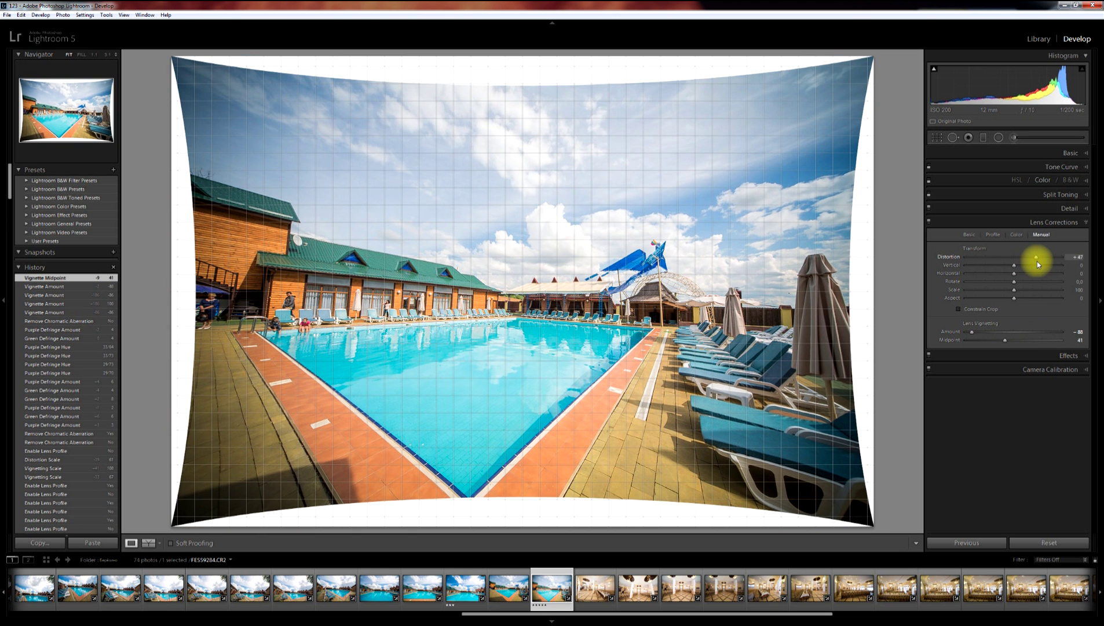
pyautogui.click(994, 260)
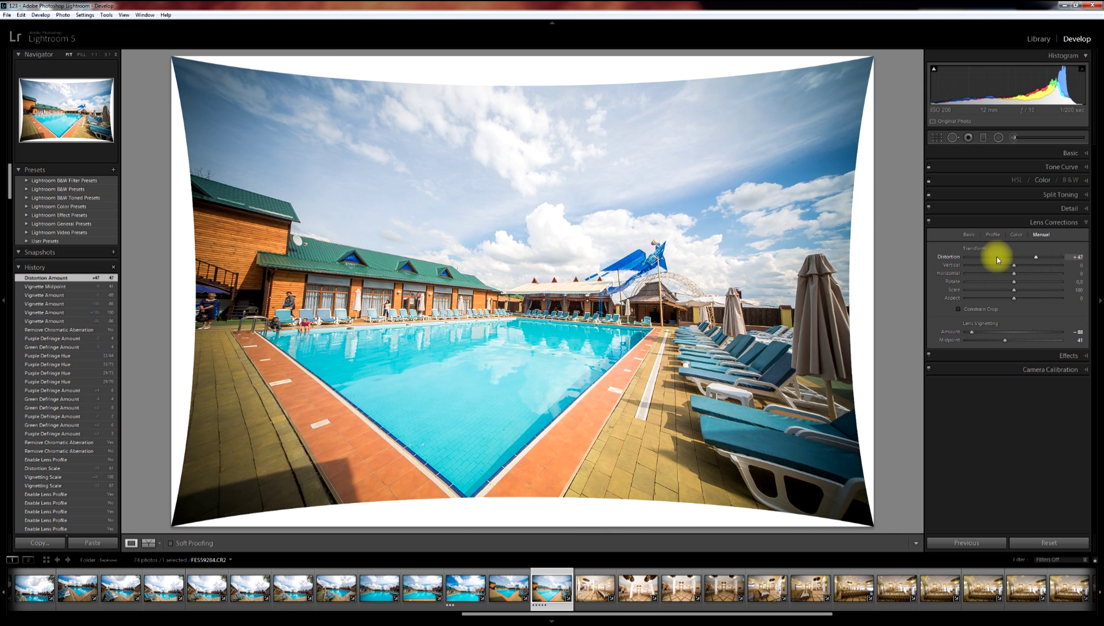
pyautogui.moveTo(998, 260); pyautogui.dragTo(1015, 262)
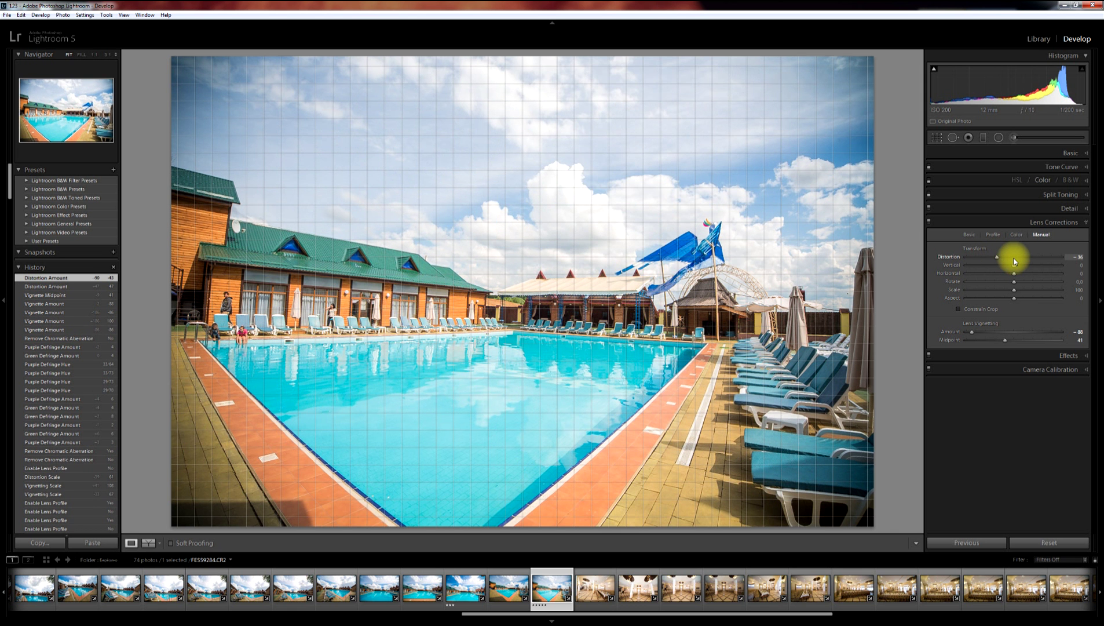
pyautogui.doubleClick(1014, 262)
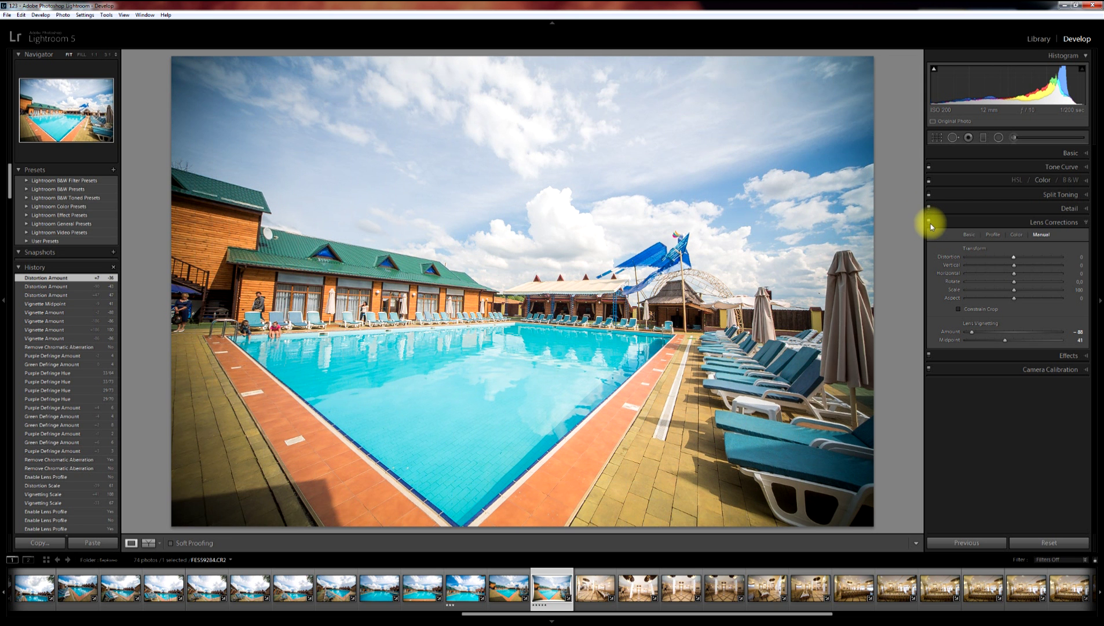
# Turn off the lens corrections, try dark post-crop vignette amounts down to about -67, and bring the amount back to about -1.
pyautogui.click(929, 222)
pyautogui.click(1067, 359)
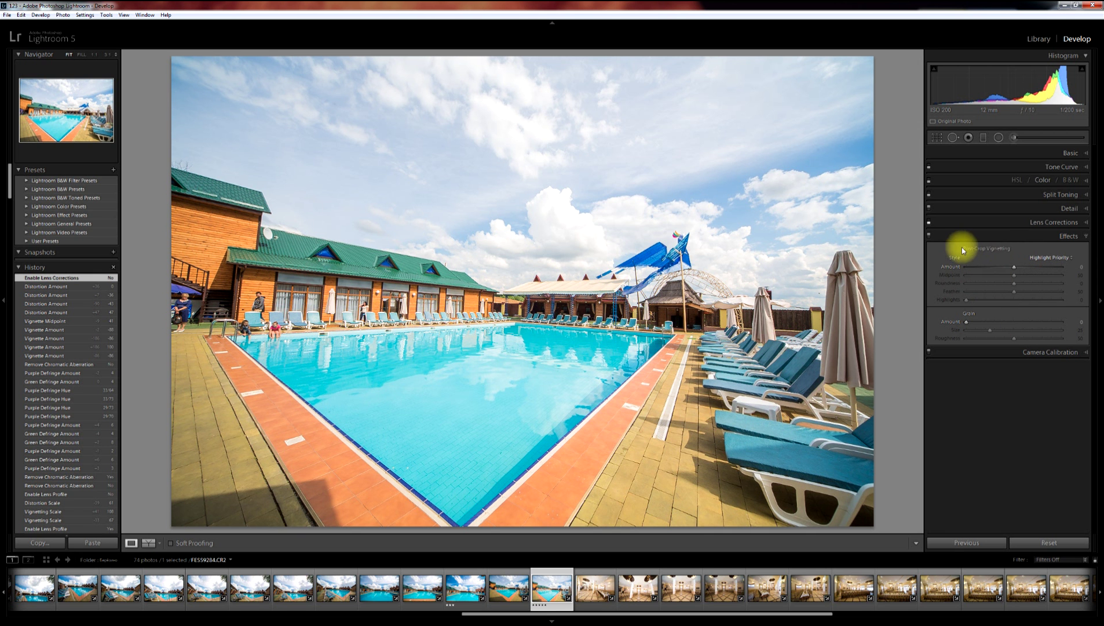
pyautogui.click(1004, 270)
pyautogui.moveTo(1001, 269); pyautogui.dragTo(972, 271)
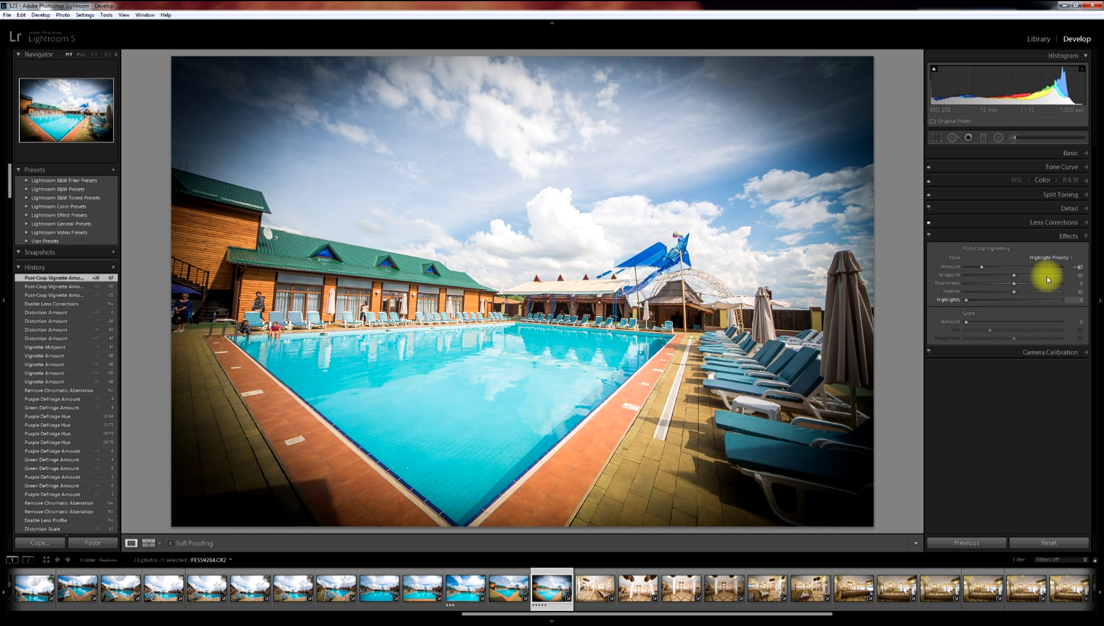
pyautogui.click(1013, 266)
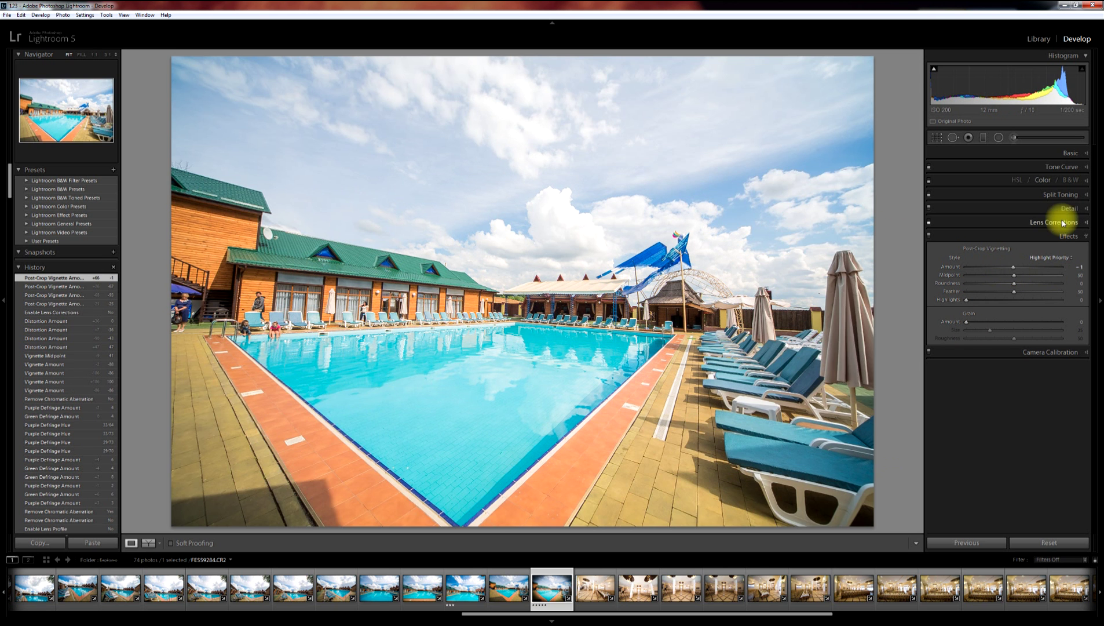
# Re-enable the lens corrections, strengthen the manual lens vignetting amount to about -99, and switch the corrections off again.
pyautogui.click(1054, 224)
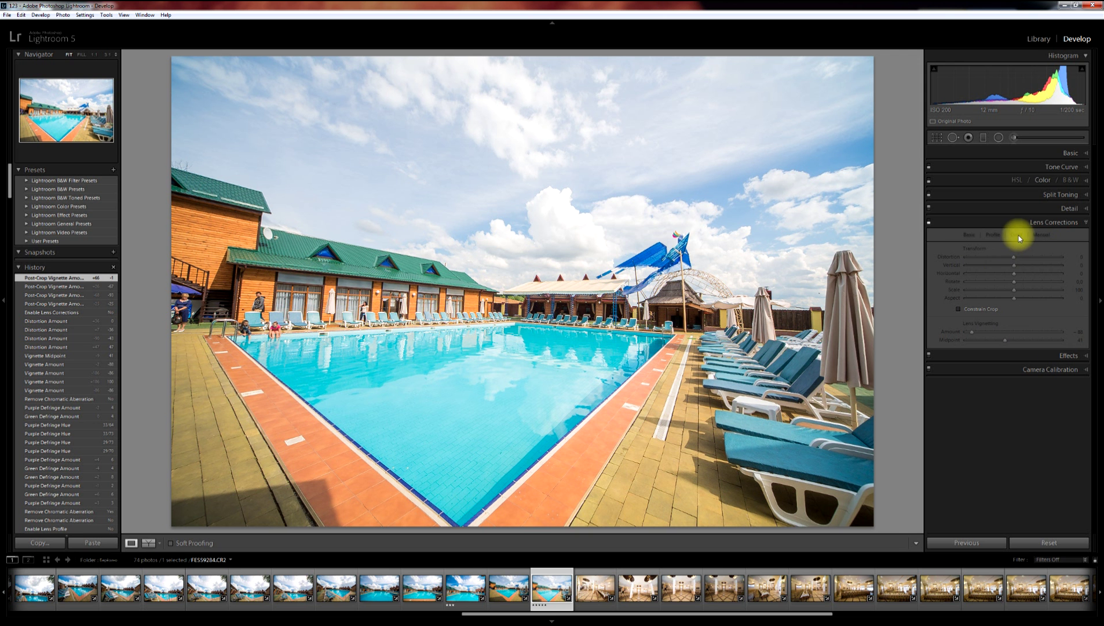
pyautogui.click(929, 223)
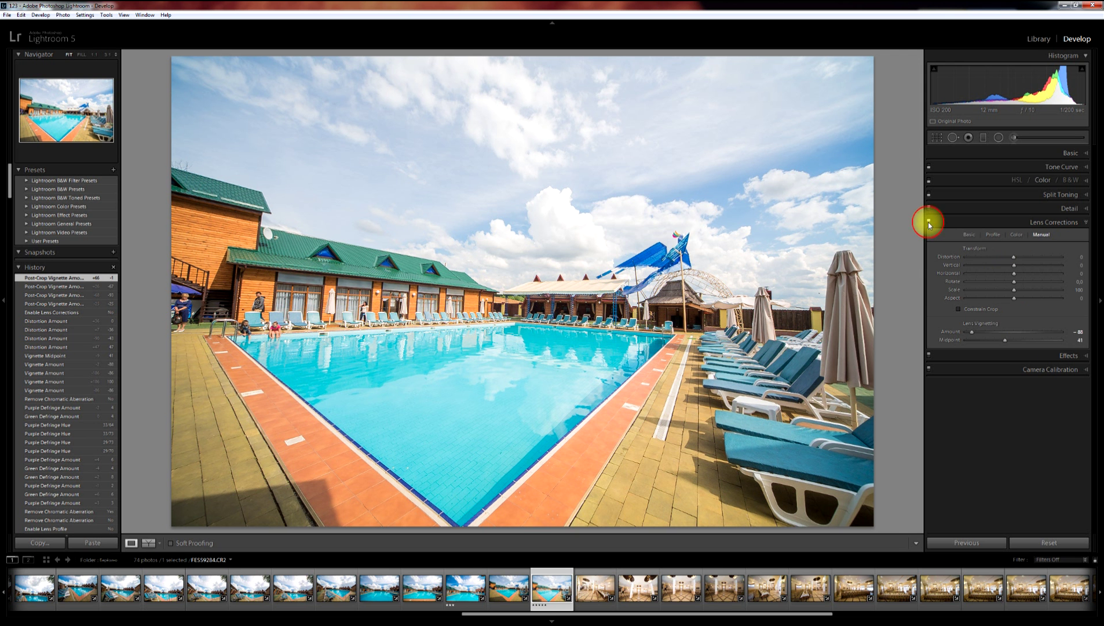
pyautogui.moveTo(972, 331); pyautogui.dragTo(965, 334)
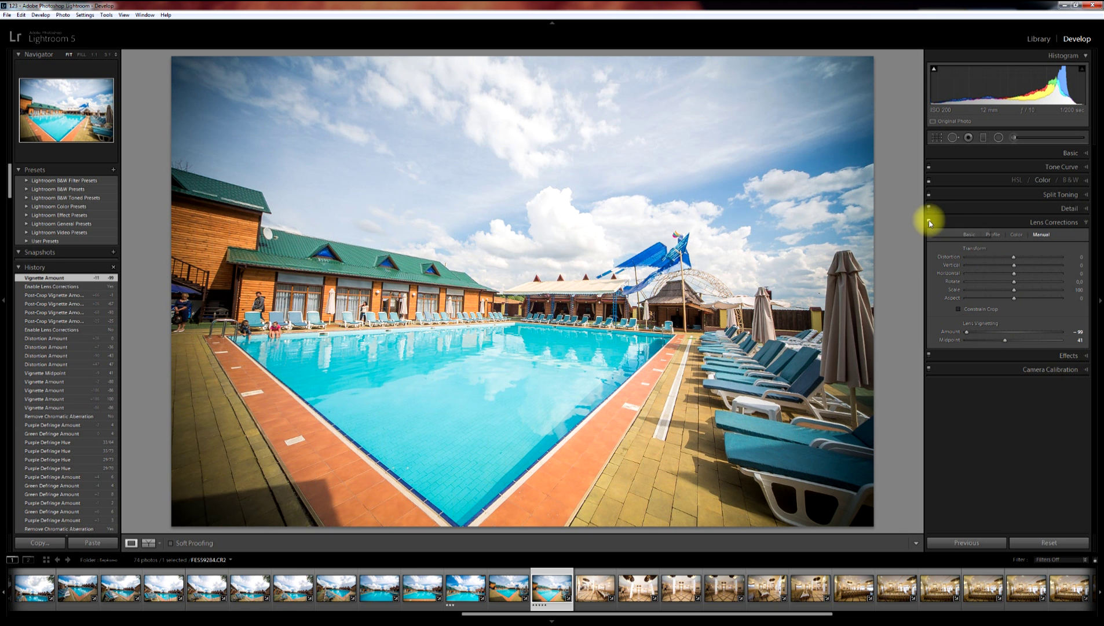
pyautogui.click(929, 222)
pyautogui.click(1066, 355)
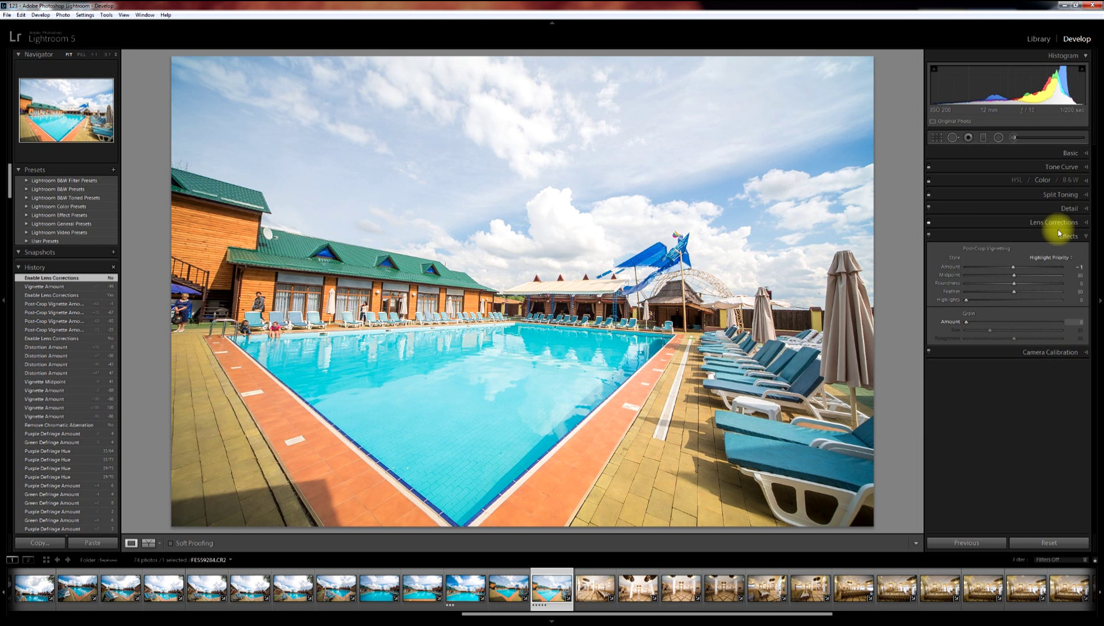
# Turn off the Effects adjustments and raise the blue primary saturation to +51 in Camera Calibration.
pyautogui.click(929, 237)
pyautogui.click(1037, 355)
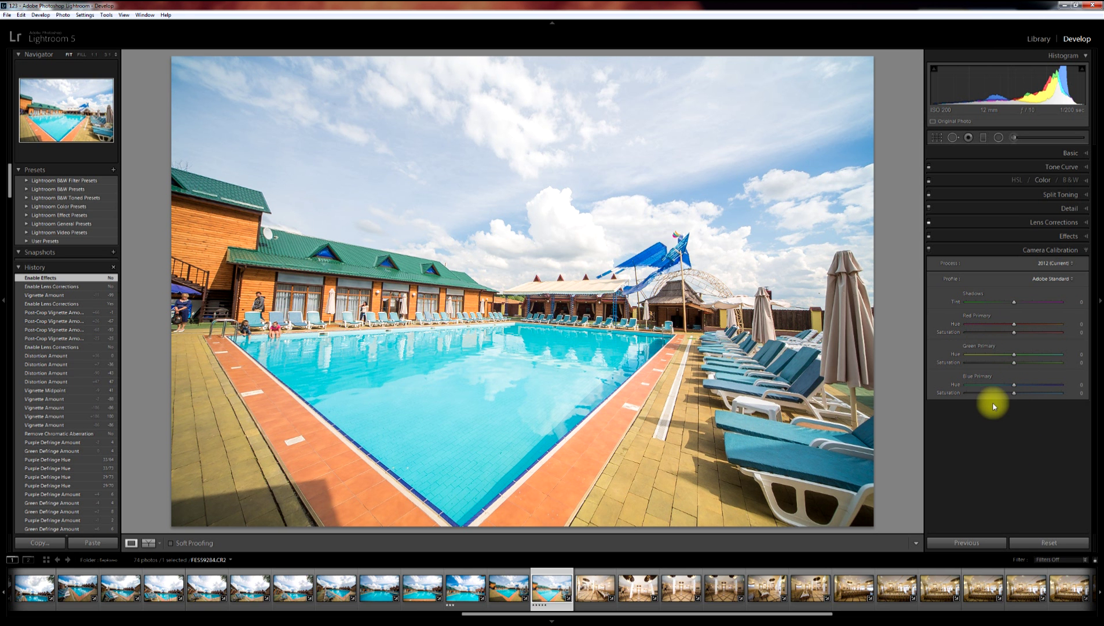
pyautogui.click(1037, 394)
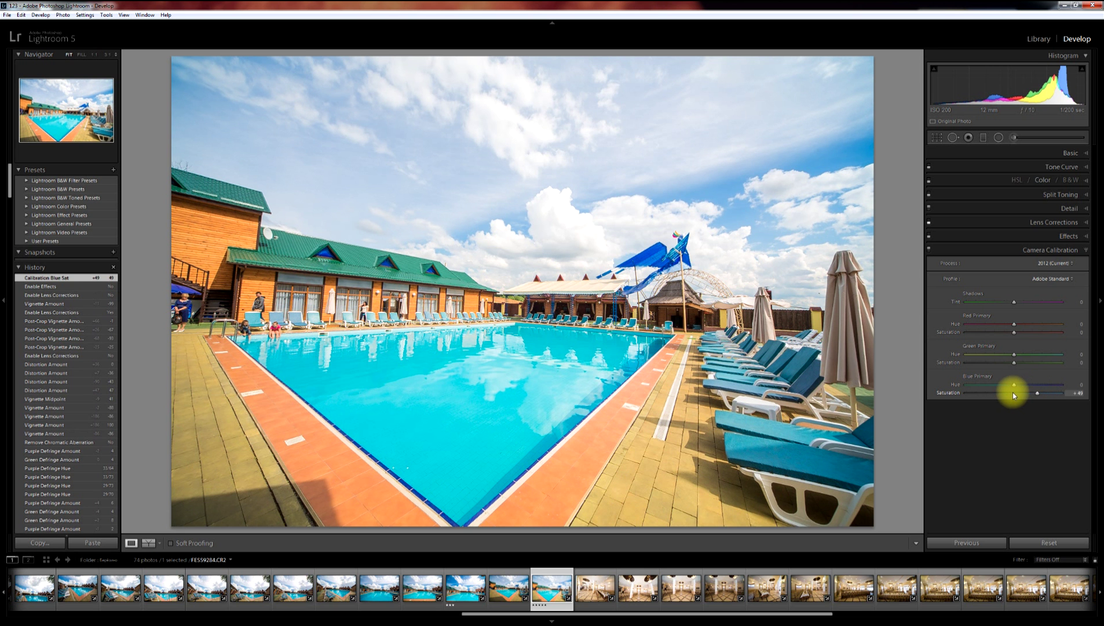
pyautogui.click(1035, 393)
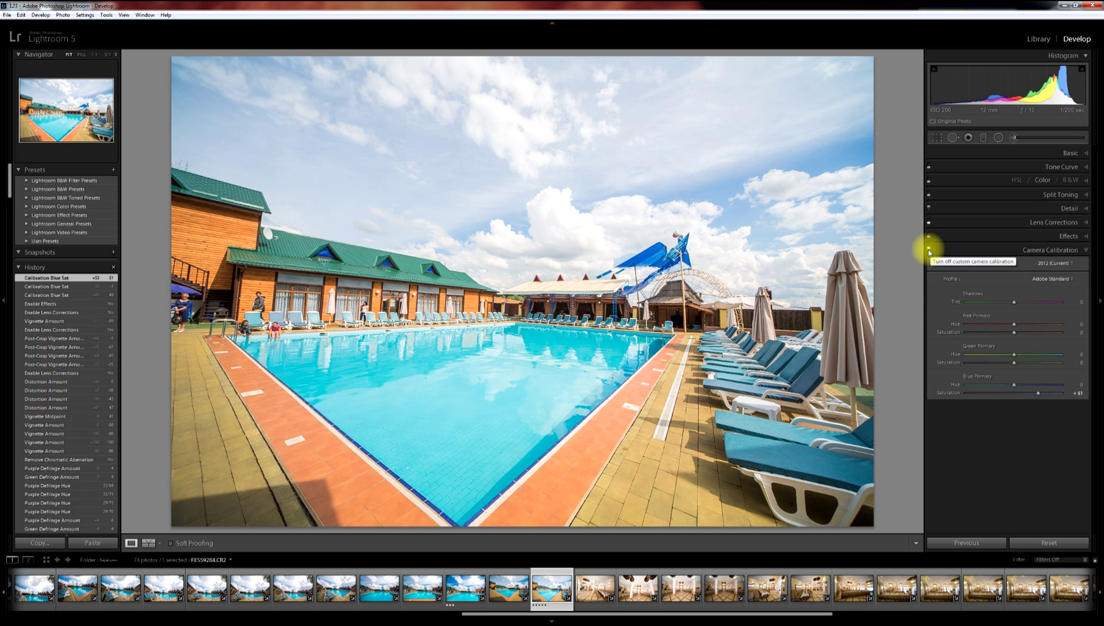
# Compare the photo with and without the camera calibration, leaving the calibration enabled.
pyautogui.click(929, 250)
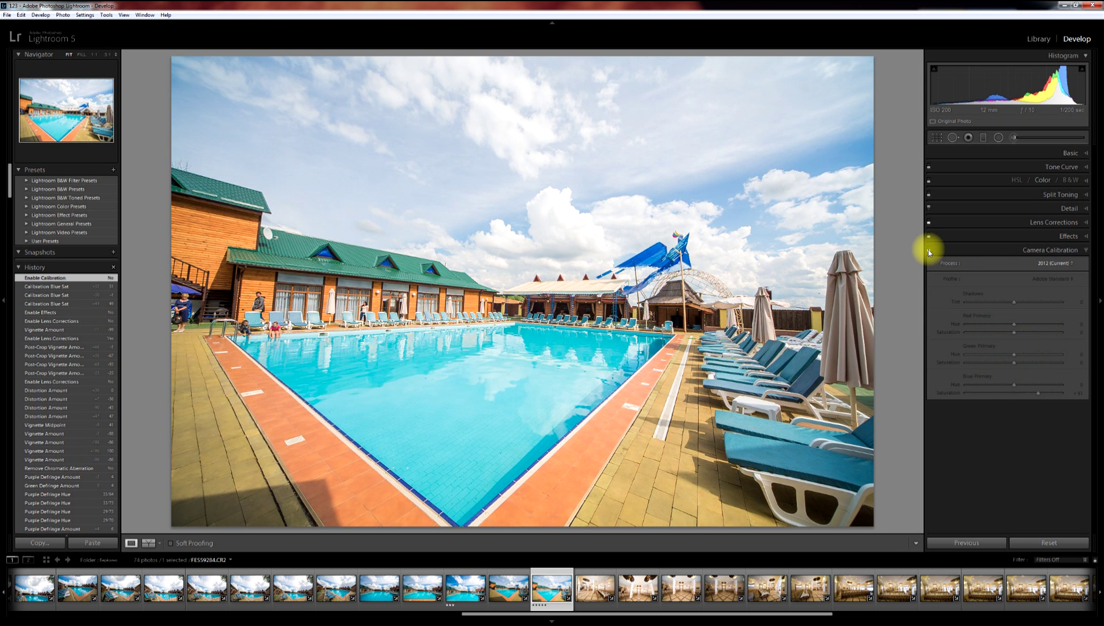
pyautogui.click(928, 250)
pyautogui.click(929, 249)
pyautogui.click(928, 249)
pyautogui.click(929, 250)
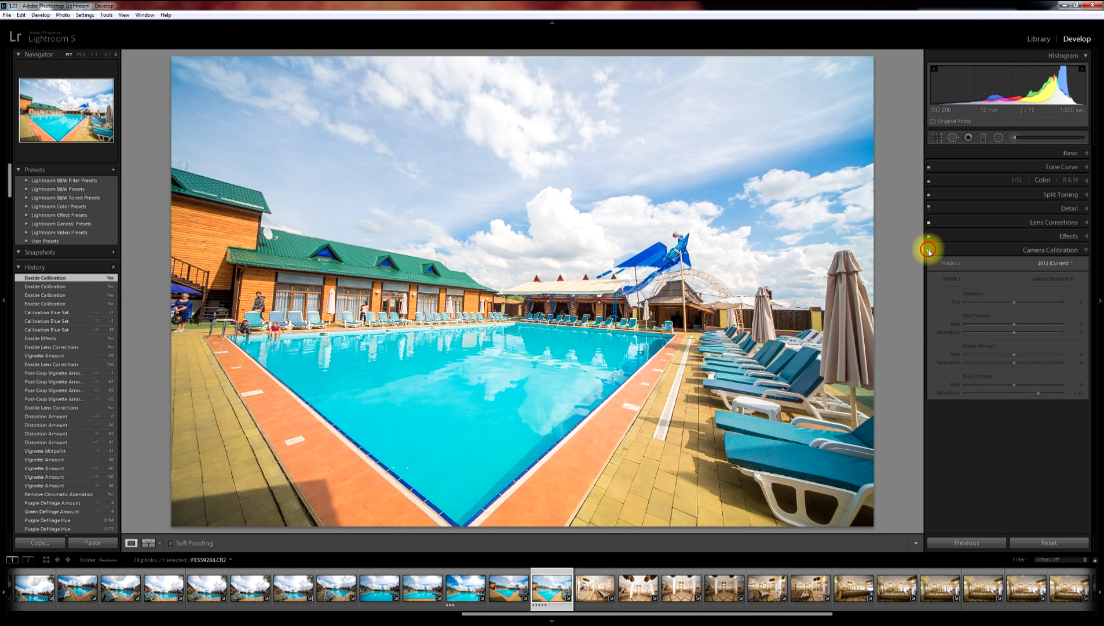
pyautogui.click(929, 249)
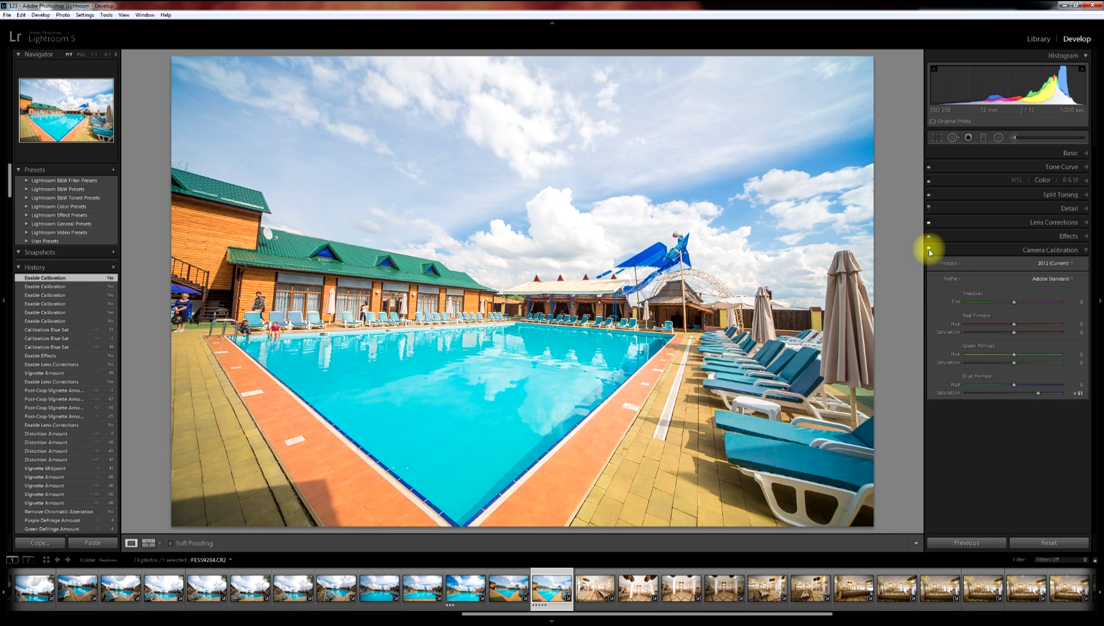
pyautogui.click(1084, 250)
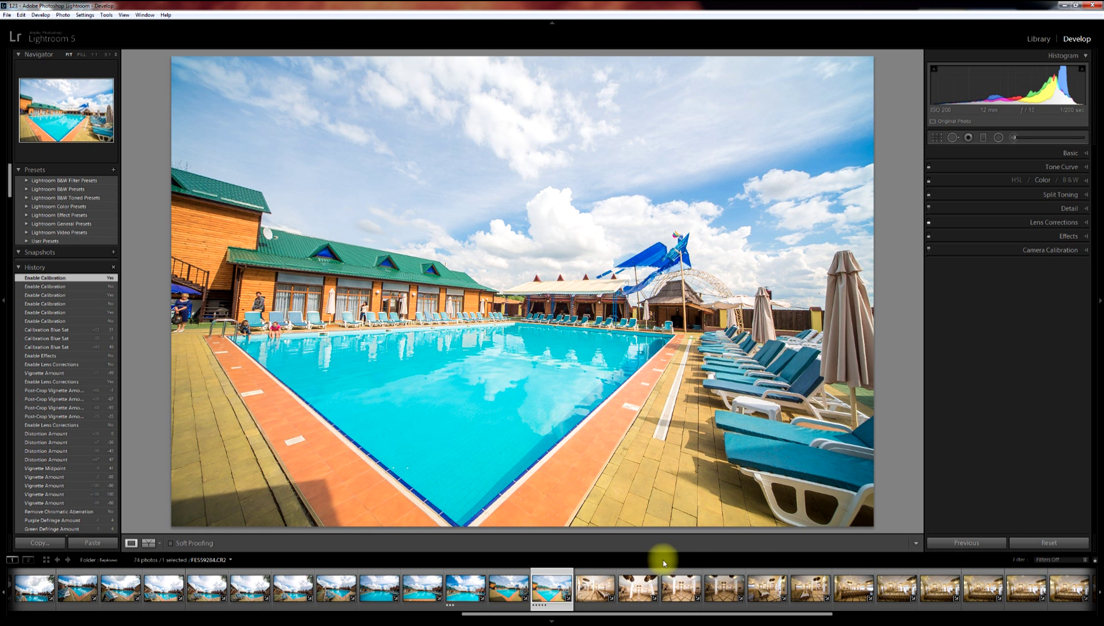
# Open the photo FES59283.CR2 and reset all its develop settings.
pyautogui.moveTo(500, 588); pyautogui.dragTo(465, 591)
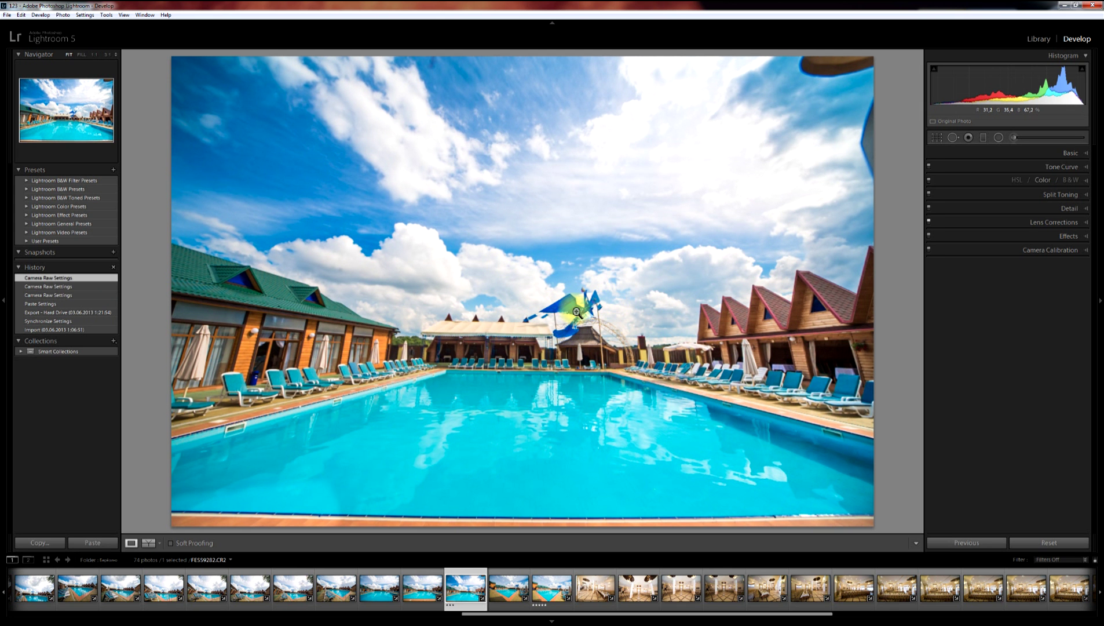
pyautogui.click(512, 592)
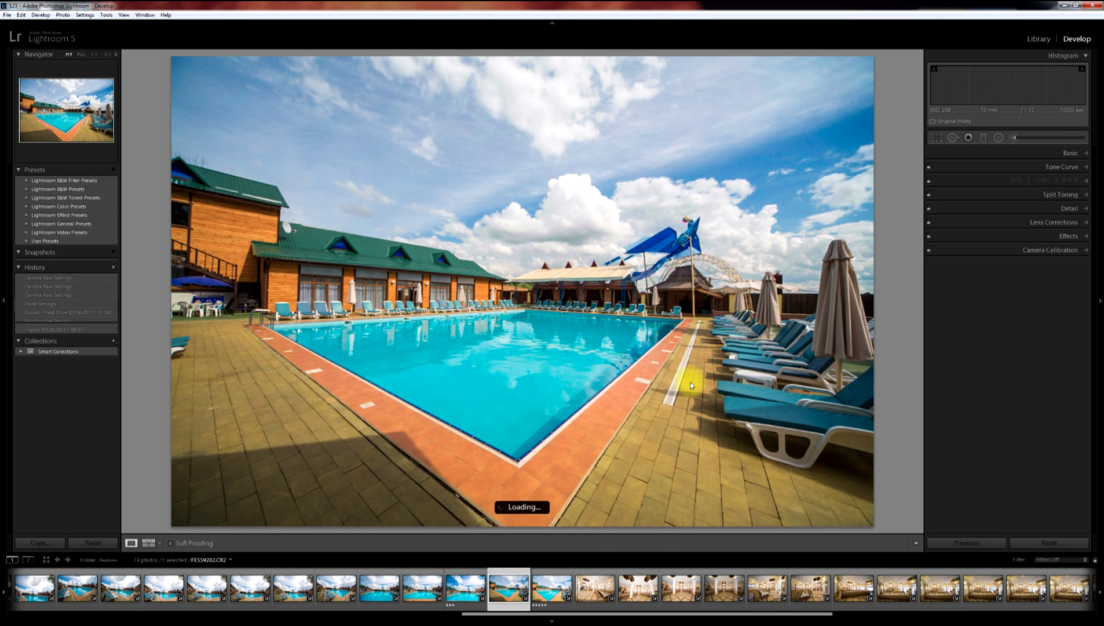
pyautogui.click(1071, 154)
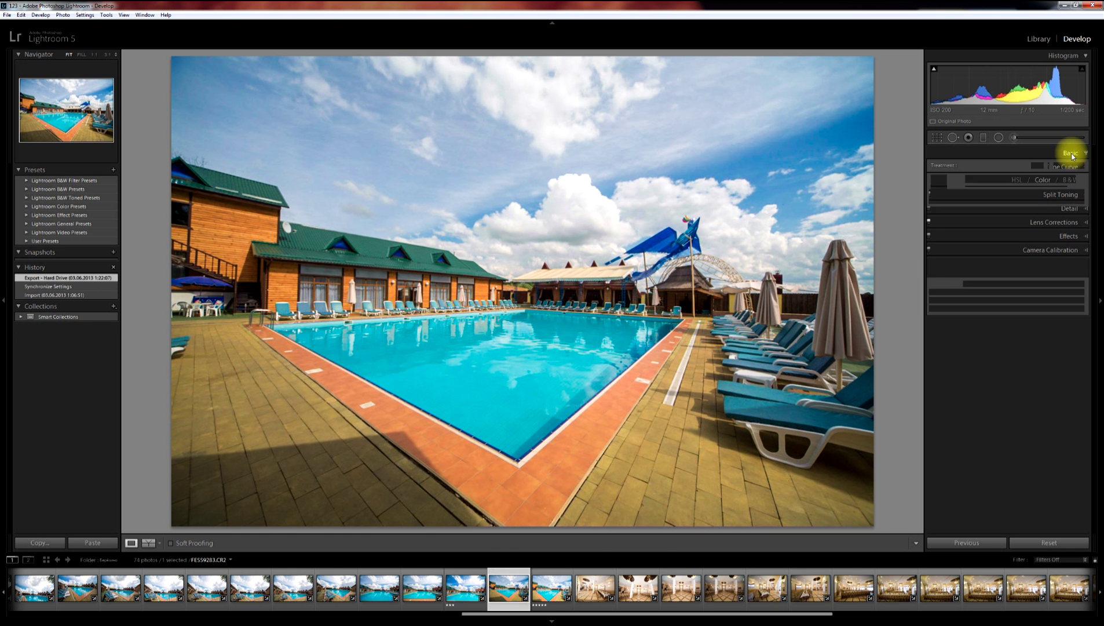
pyautogui.click(1050, 543)
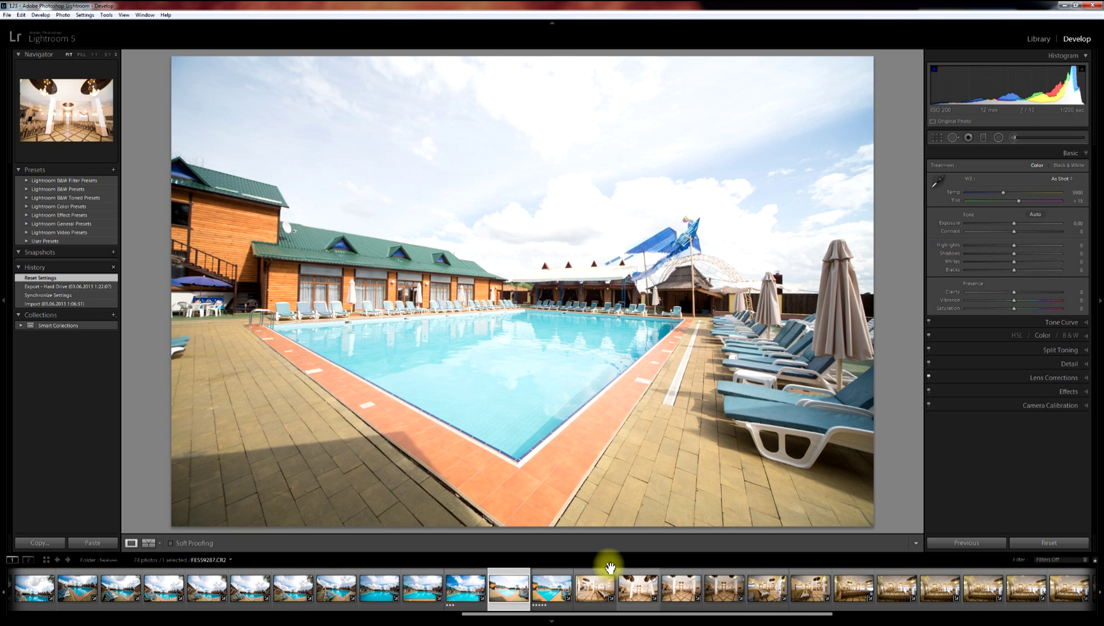
# Try selecting a continuous range of photos from FES59282.CR2 and several separate photos, and return to a single-photo selection.
pyautogui.click(465, 588)
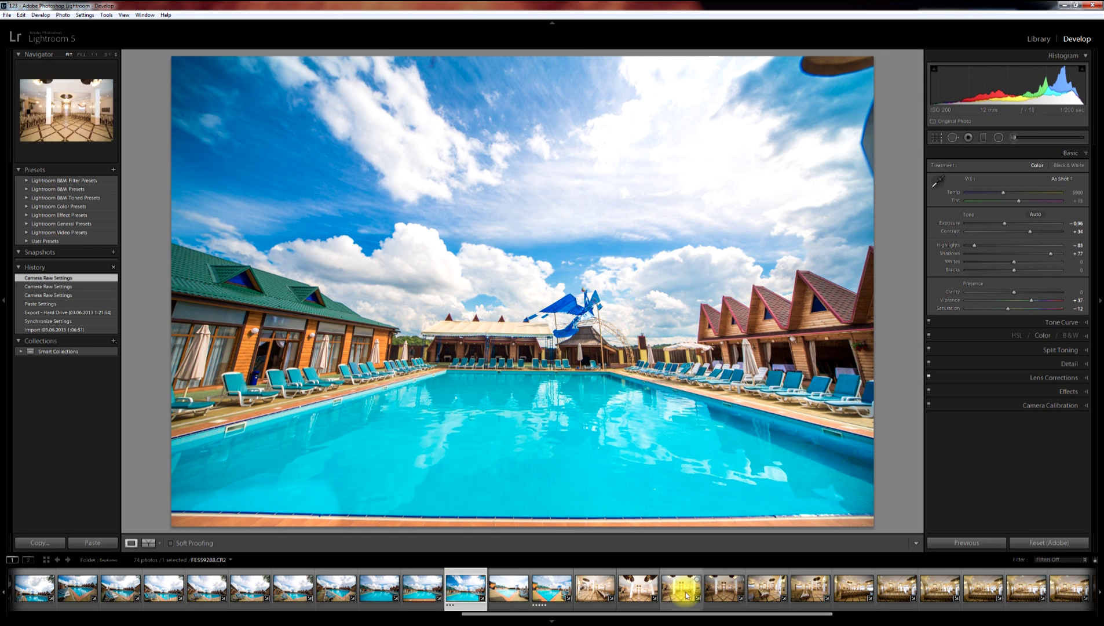
pyautogui.click(724, 591)
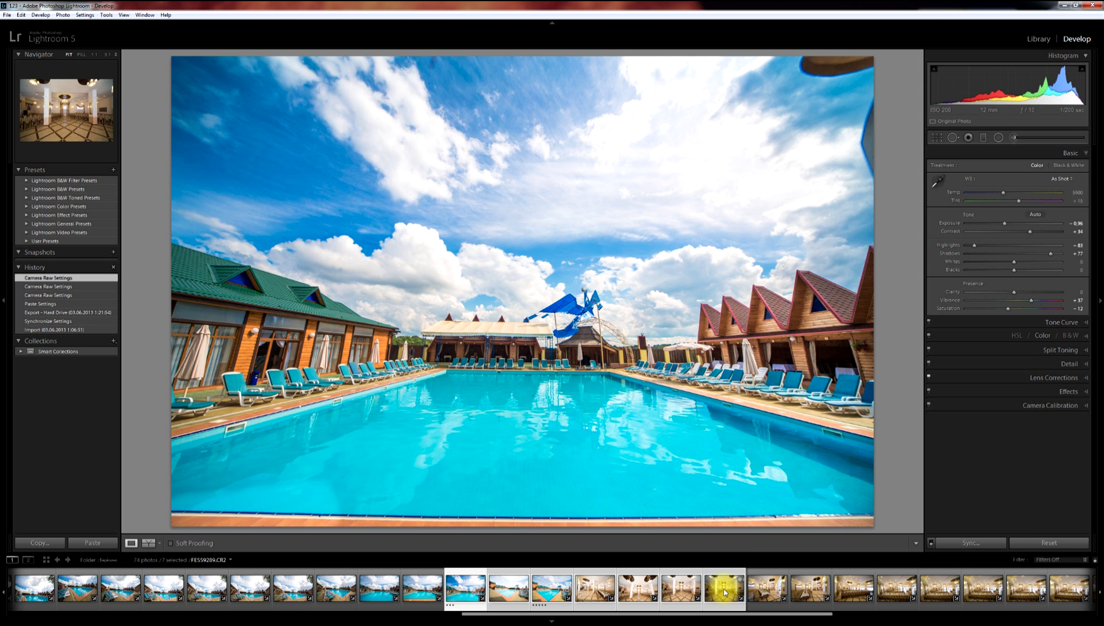
pyautogui.click(422, 588)
pyautogui.click(466, 589)
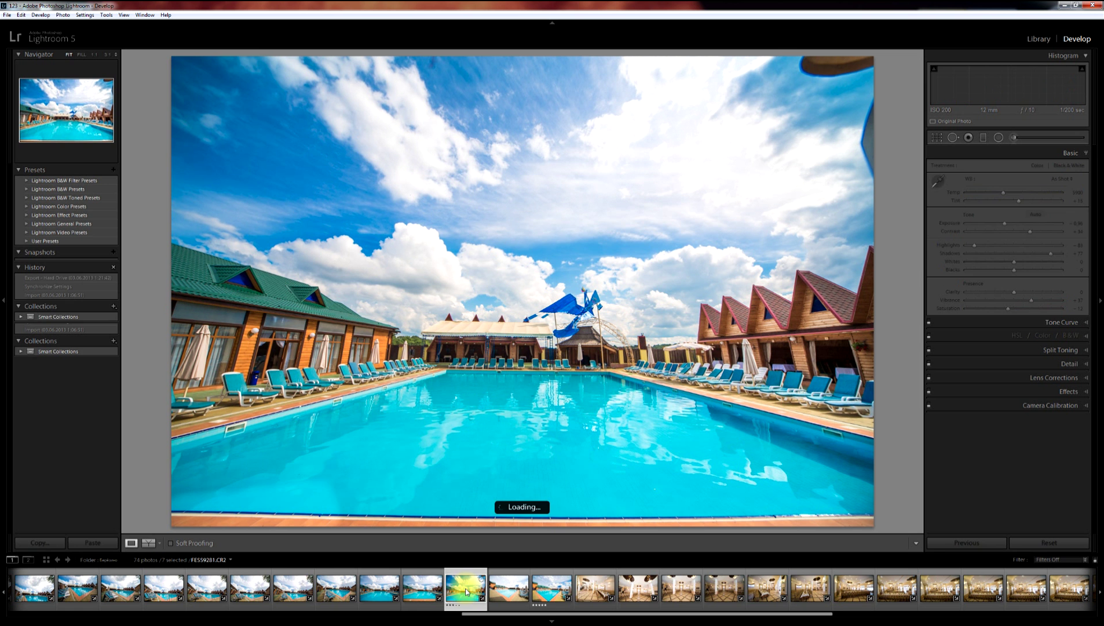
pyautogui.click(593, 593)
pyautogui.keyDown('ctrl'); pyautogui.click(681, 591); pyautogui.keyUp('ctrl')
pyautogui.keyDown('ctrl'); pyautogui.click(765, 591); pyautogui.keyUp('ctrl')
pyautogui.keyDown('ctrl'); pyautogui.click(809, 593); pyautogui.keyUp('ctrl')
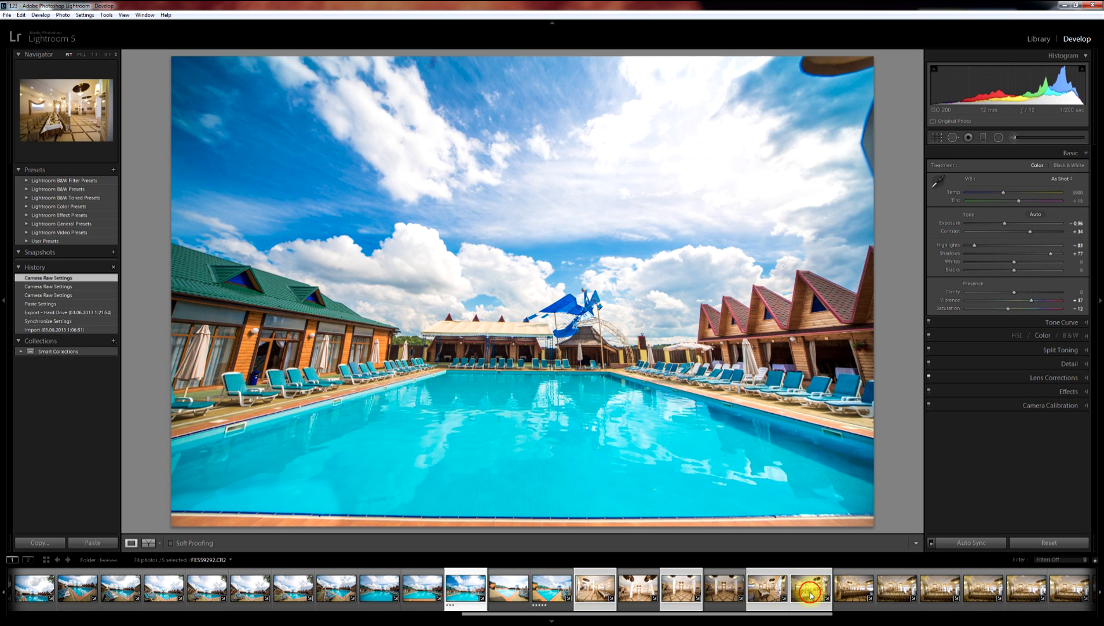
pyautogui.click(414, 588)
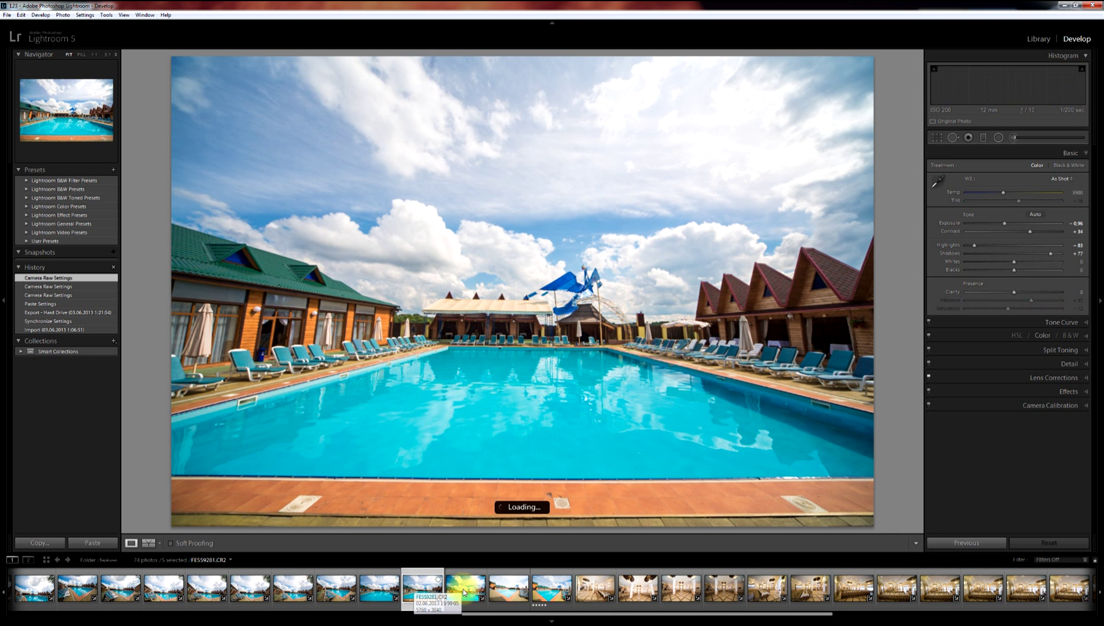
# Select FES59282.CR2 together with the two preceding photos and synchronize its develop settings to them, with noise reduction included.
pyautogui.click(463, 589)
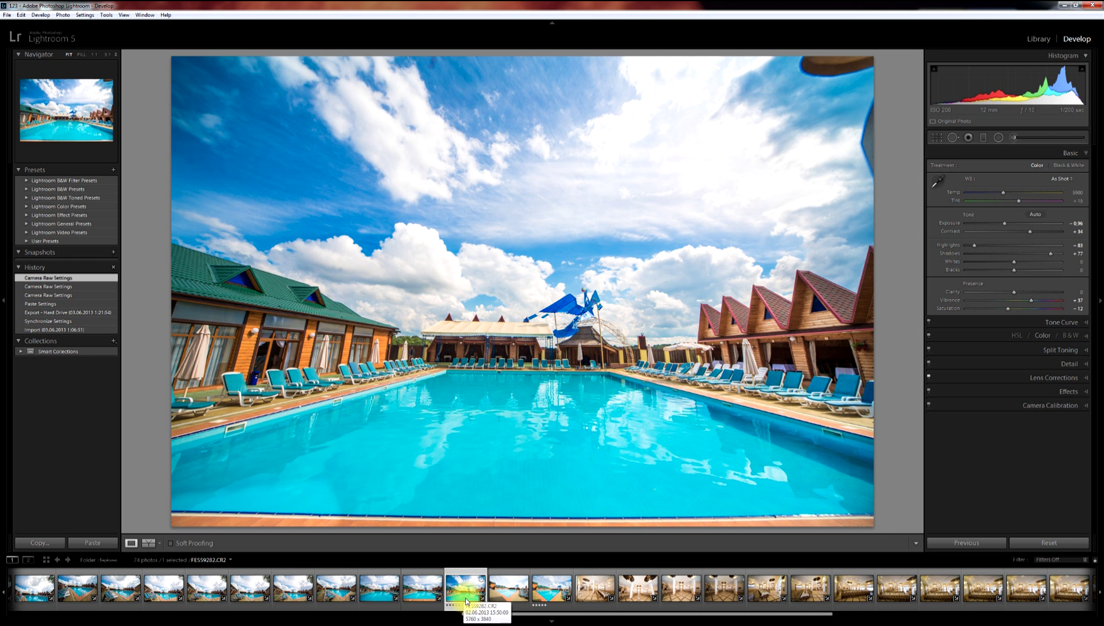
pyautogui.keyDown('shift'); pyautogui.click(377, 592); pyautogui.keyUp('shift')
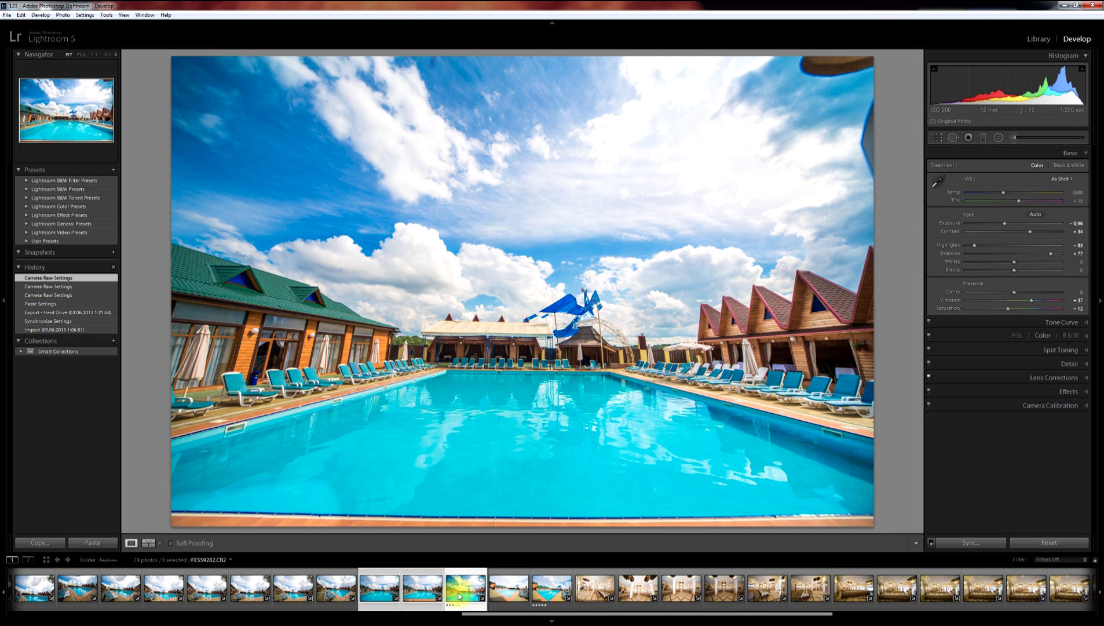
pyautogui.click(972, 546)
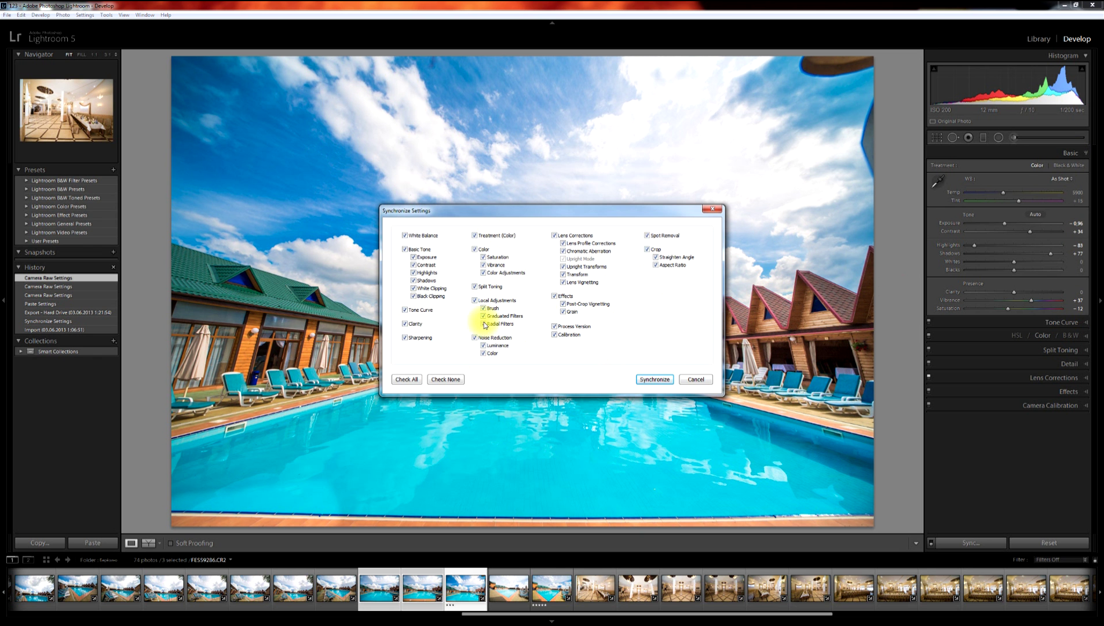
pyautogui.click(415, 341)
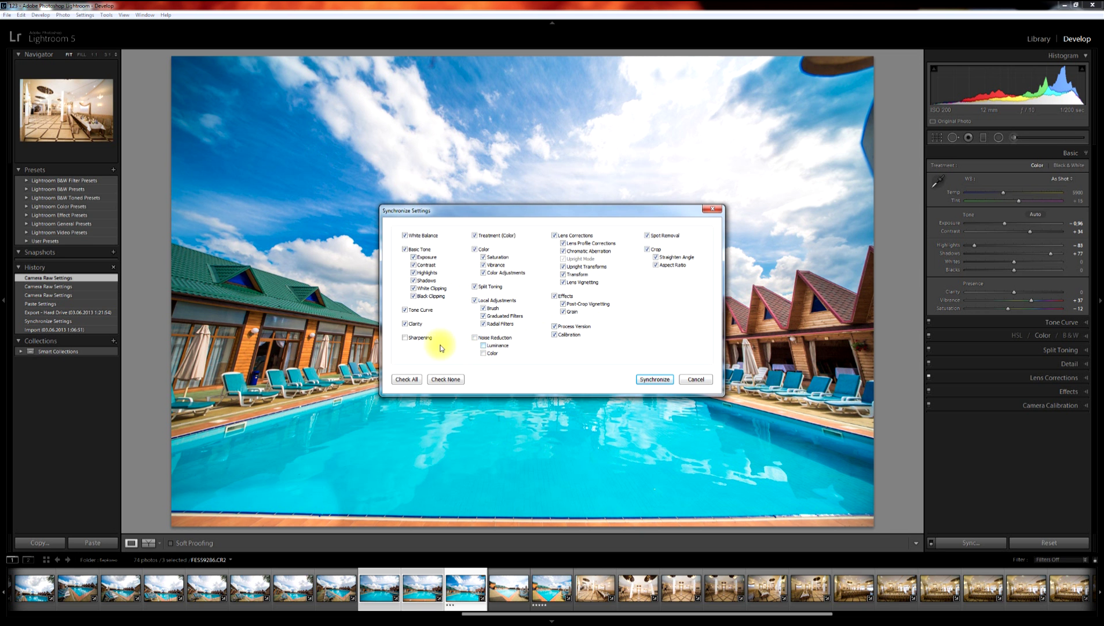
pyautogui.click(470, 339)
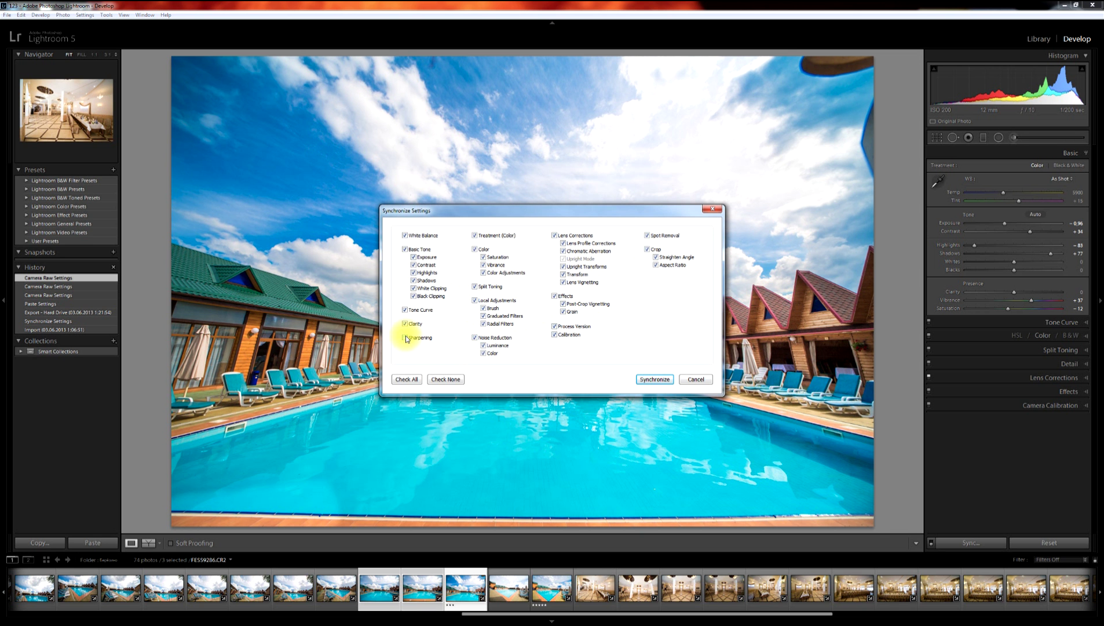
pyautogui.click(665, 380)
pyautogui.click(659, 380)
# Examine the two synchronized pool photos and compare them with the reset photo FES59283.CR2.
pyautogui.click(422, 596)
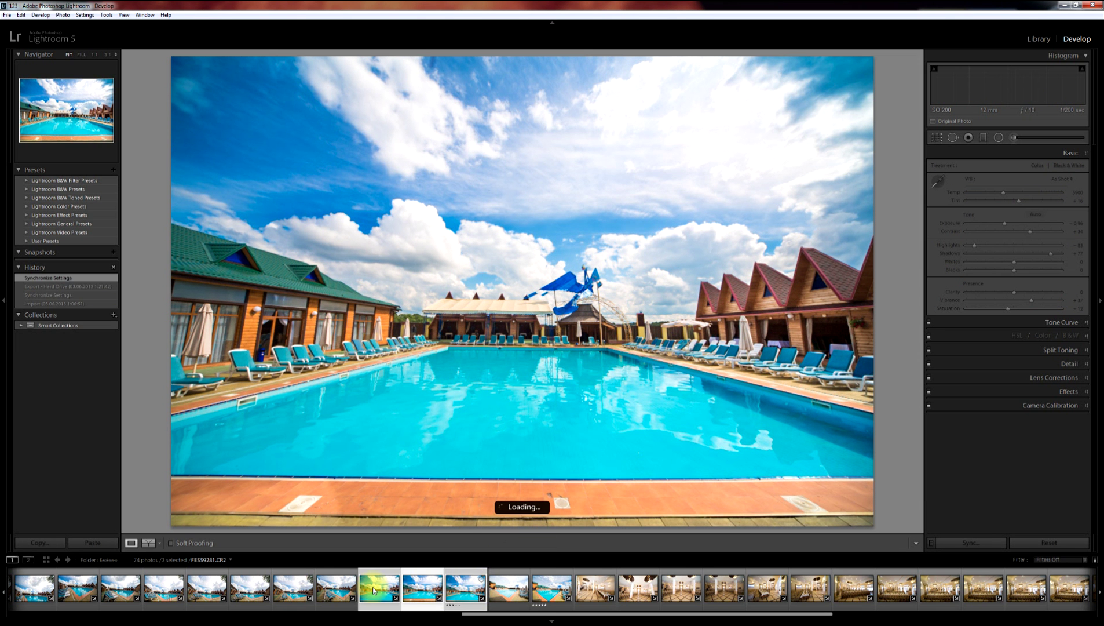
pyautogui.click(374, 590)
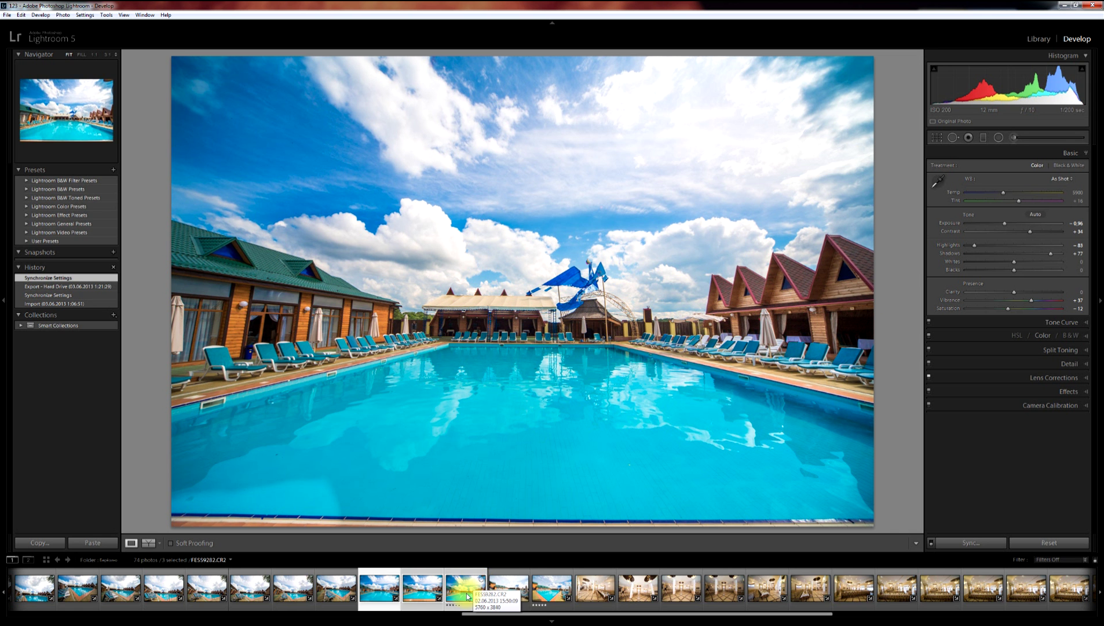
pyautogui.click(502, 591)
# Copy all develop settings from the edited pool photo FES59282.CR2.
pyautogui.click(464, 591)
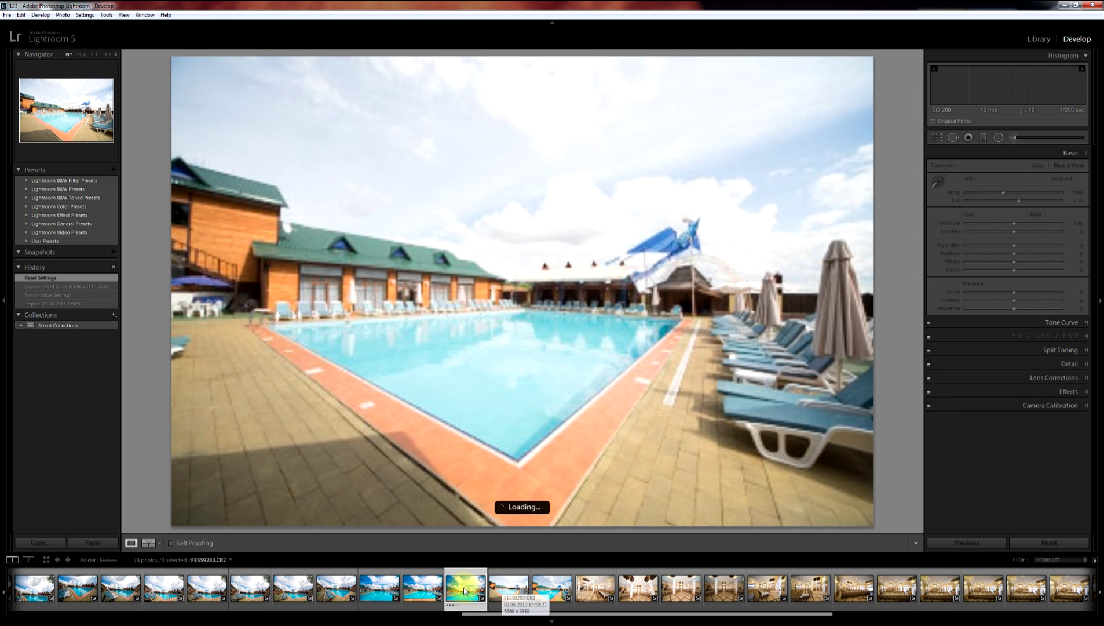
pyautogui.click(335, 558)
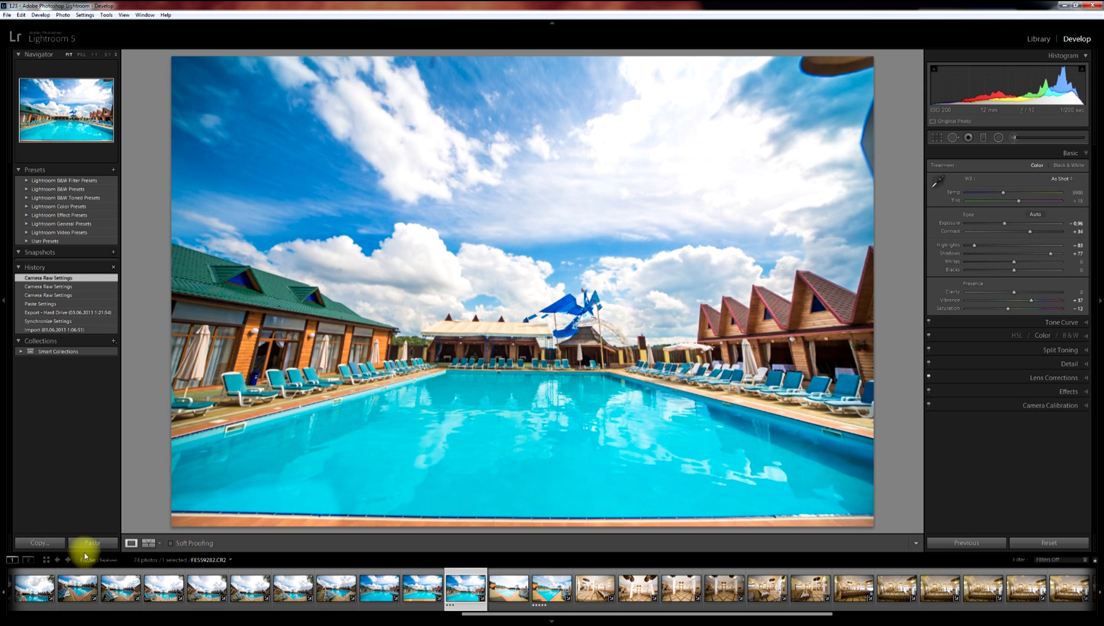
pyautogui.click(38, 543)
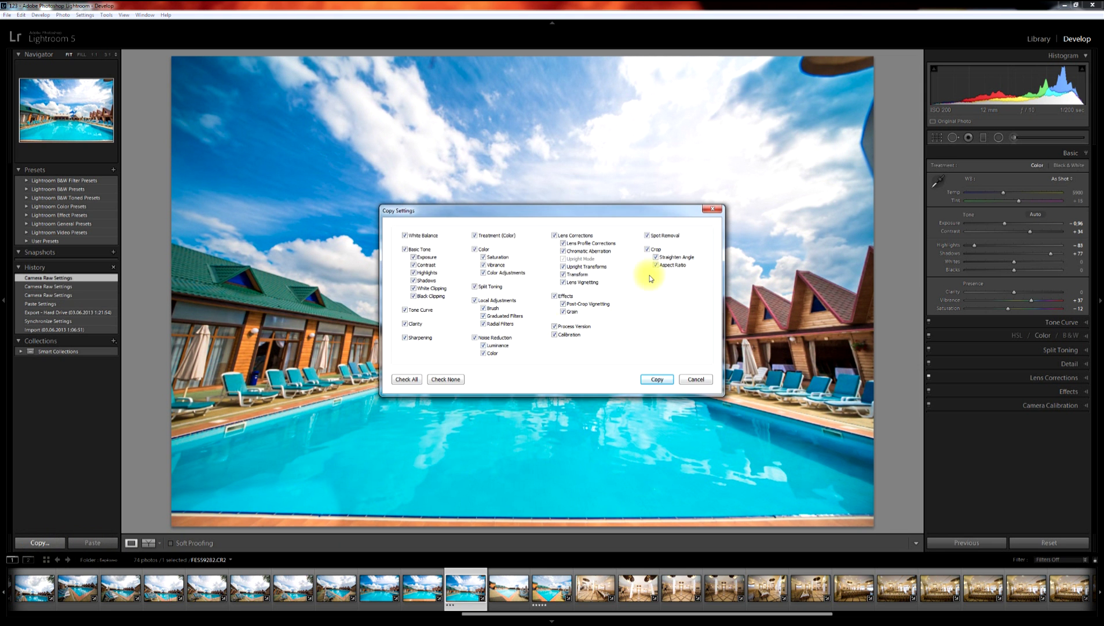
pyautogui.click(657, 379)
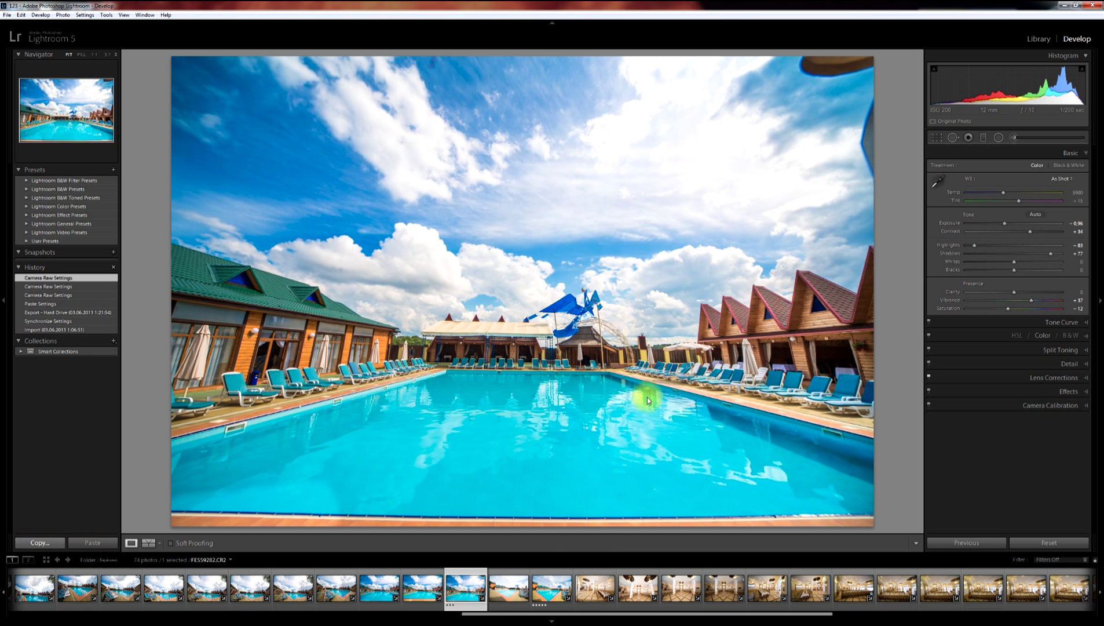
# Paste the copied develop settings onto FES59283.CR2 and reset that photo again.
pyautogui.click(508, 594)
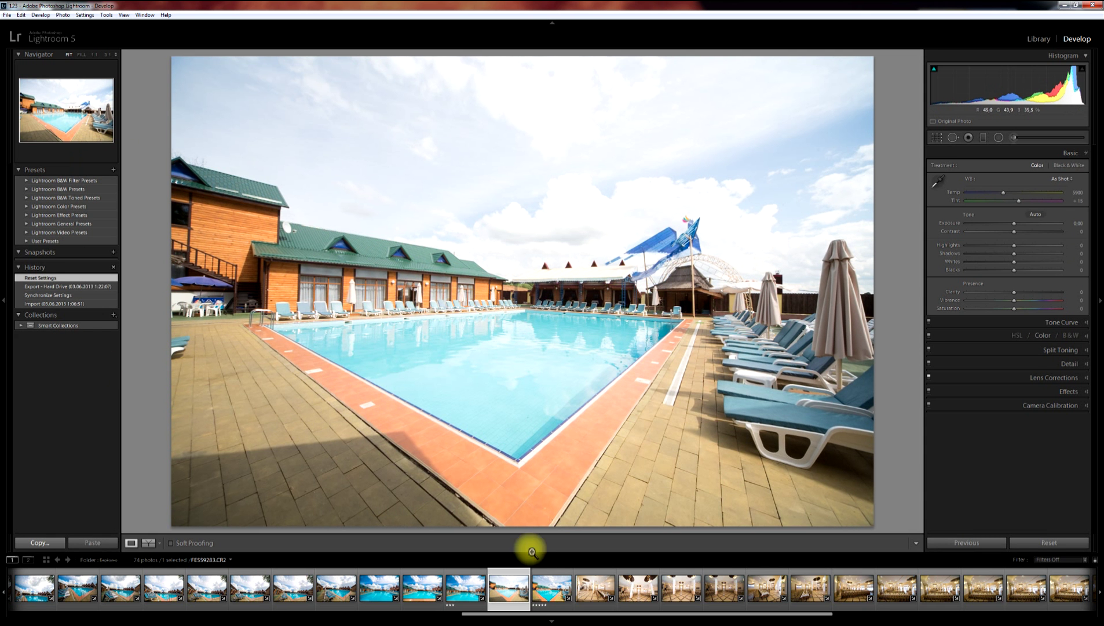
pyautogui.click(95, 543)
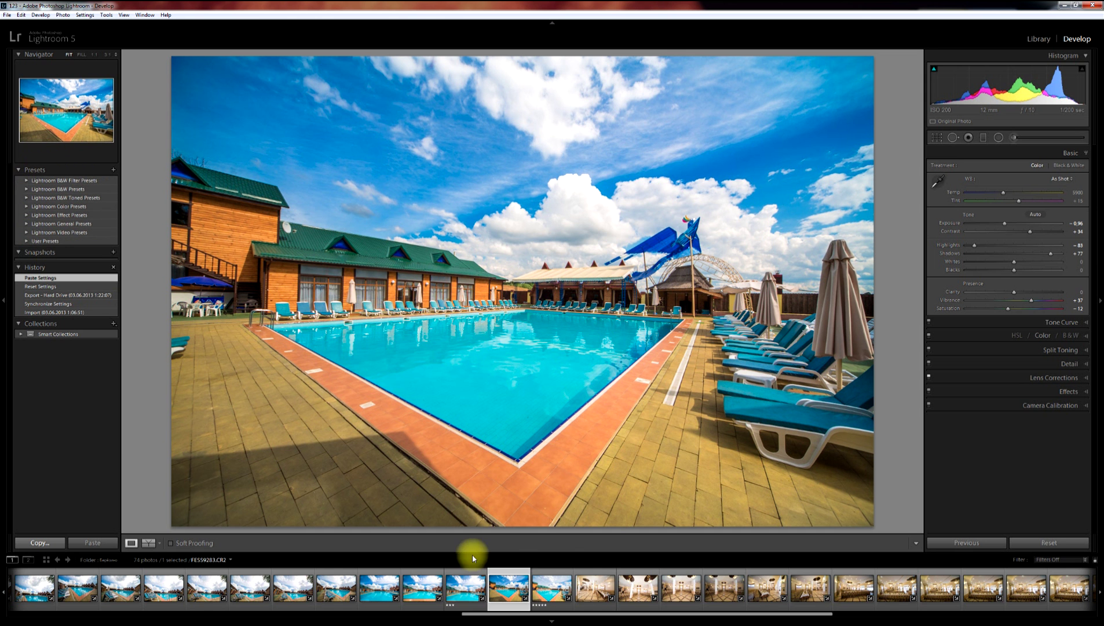
pyautogui.click(1046, 540)
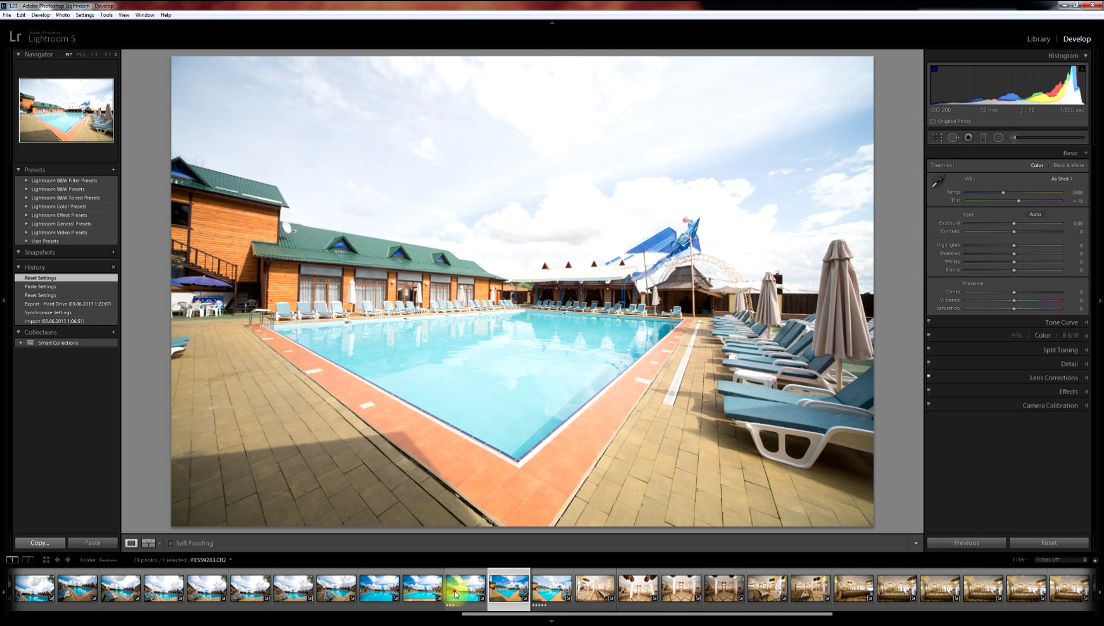
# Save the develop settings of FES59282.CR2 as a preset named bas in a new preset folder named 123.
pyautogui.click(456, 594)
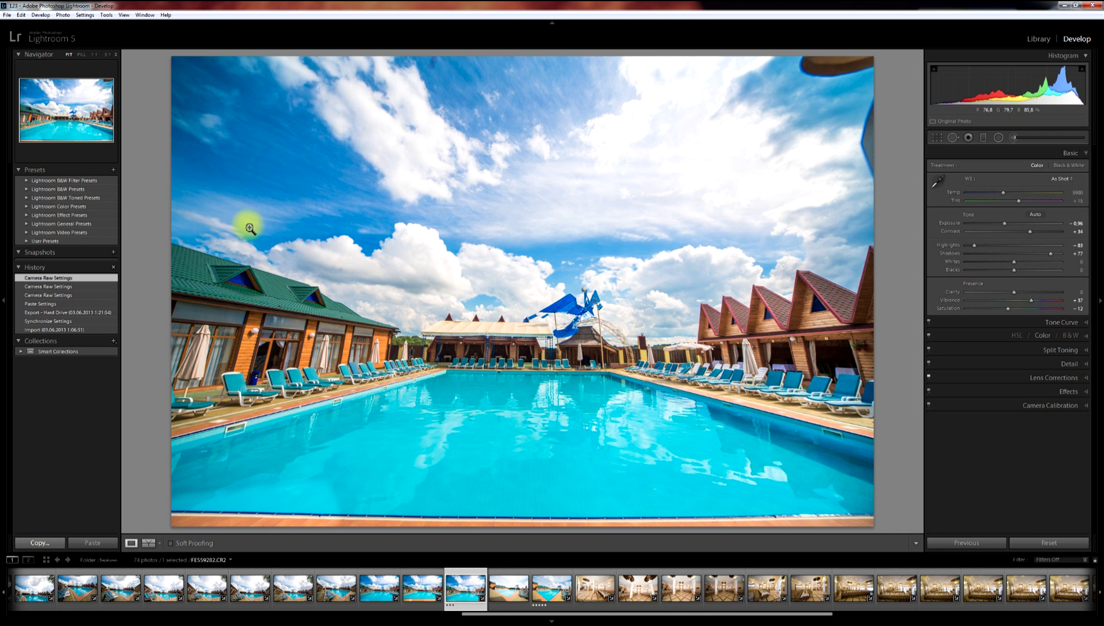
pyautogui.click(114, 170)
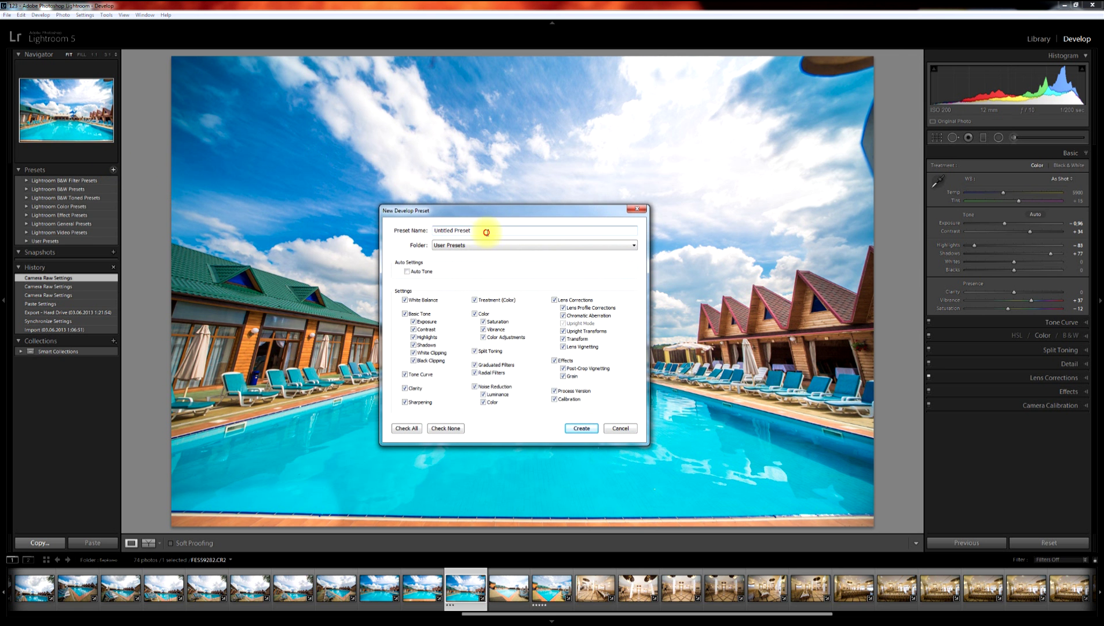
pyautogui.moveTo(489, 230); pyautogui.dragTo(413, 233)
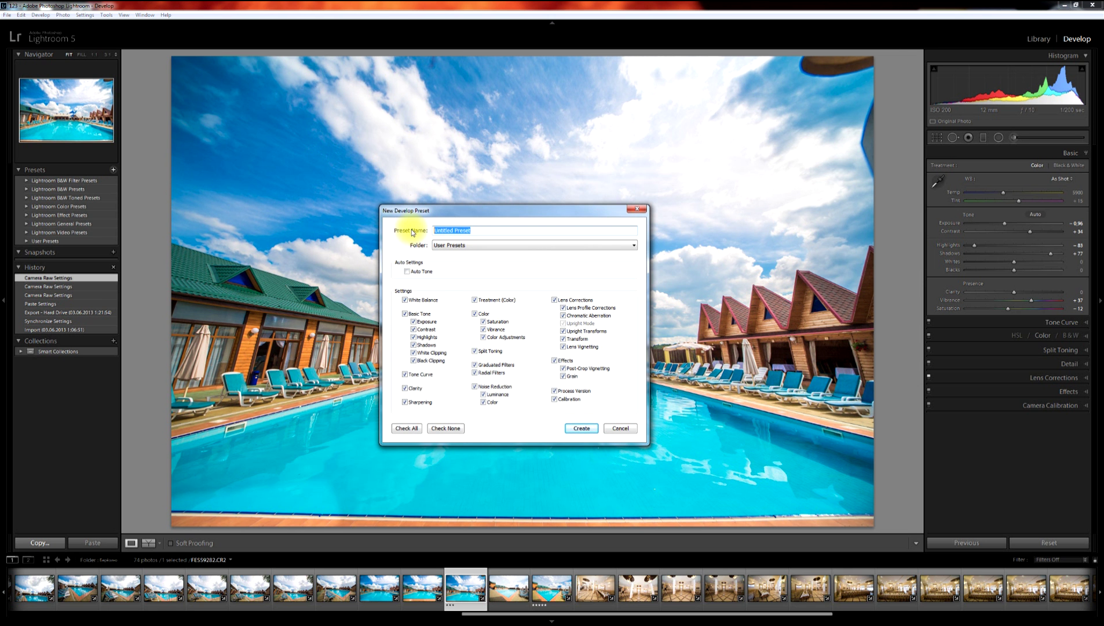
pyautogui.write('bas')
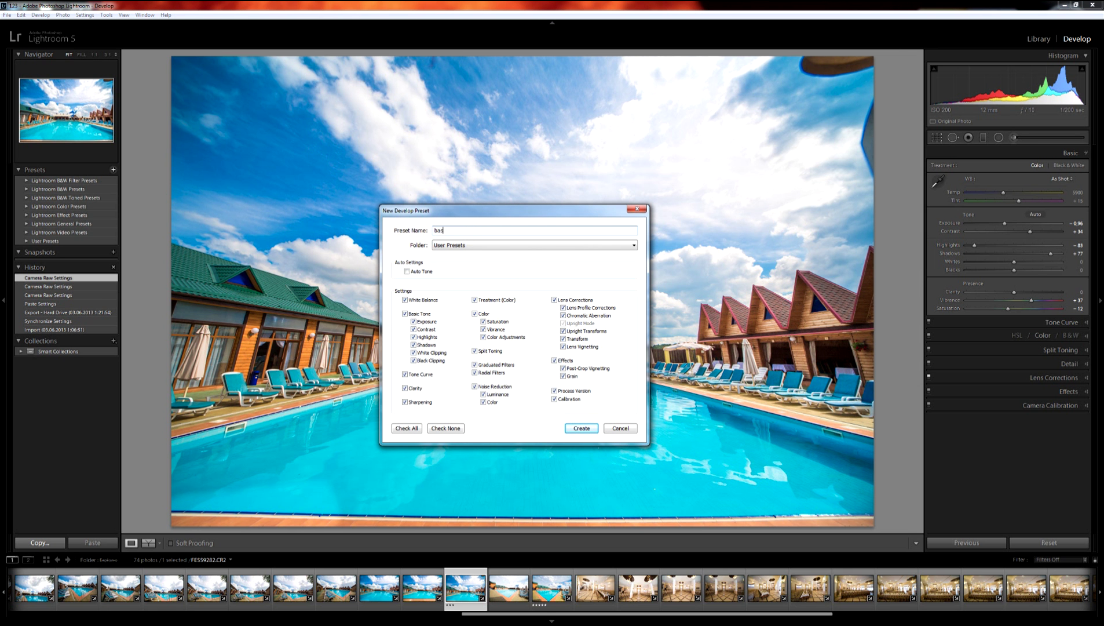
pyautogui.click(459, 250)
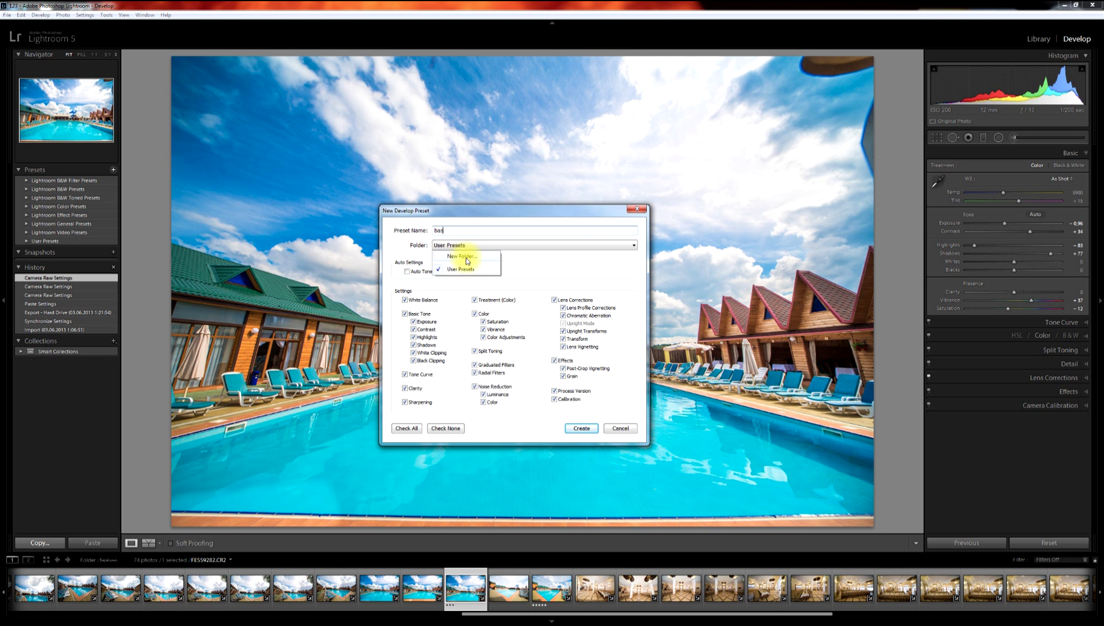
pyautogui.click(463, 257)
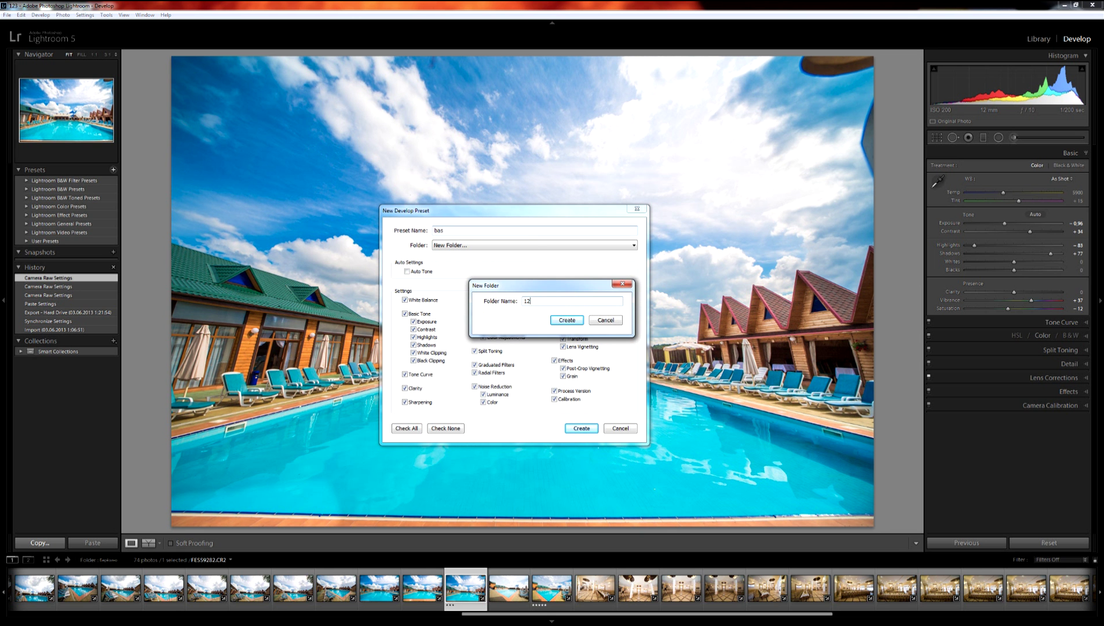
pyautogui.click(566, 320)
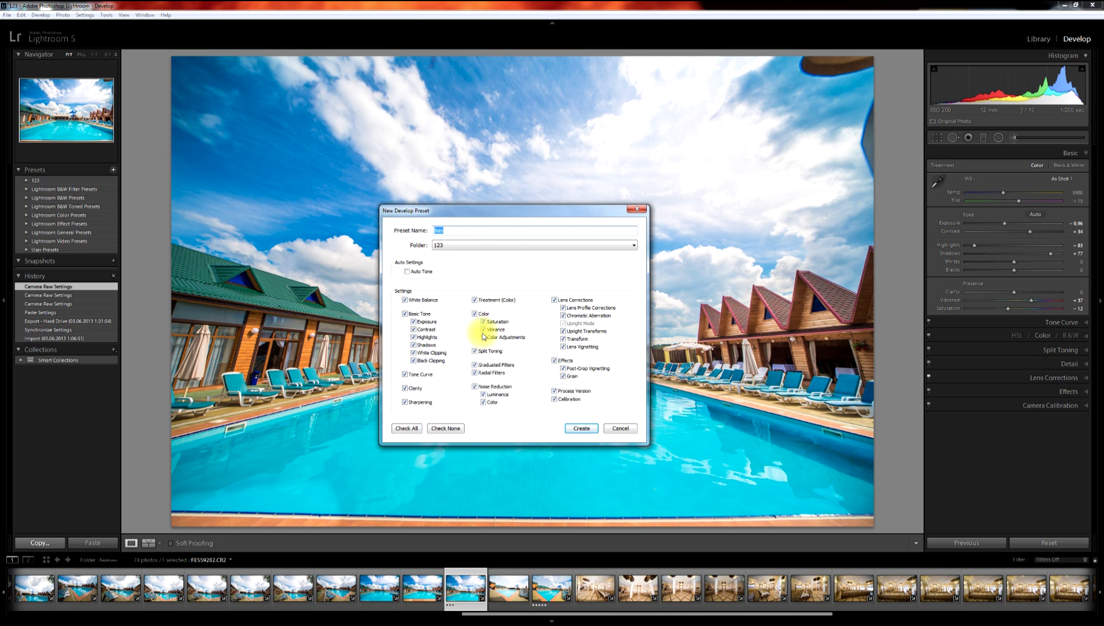
pyautogui.click(582, 428)
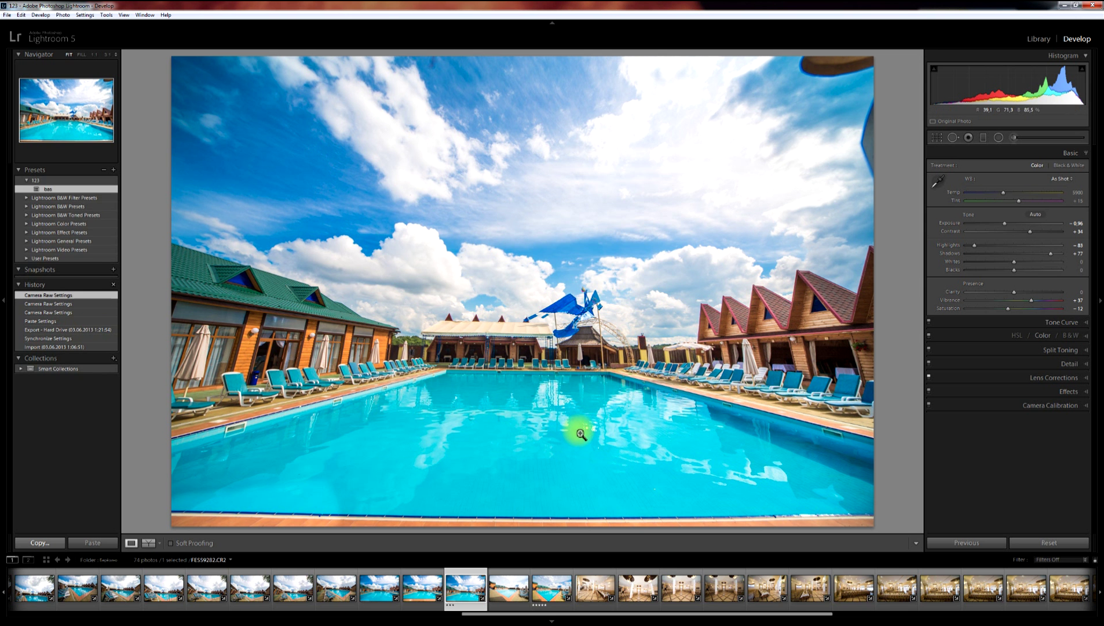
# Apply the bas preset from folder 123 to FES59275.CR2 and reset that photo's develop settings.
pyautogui.click(26, 180)
pyautogui.click(48, 188)
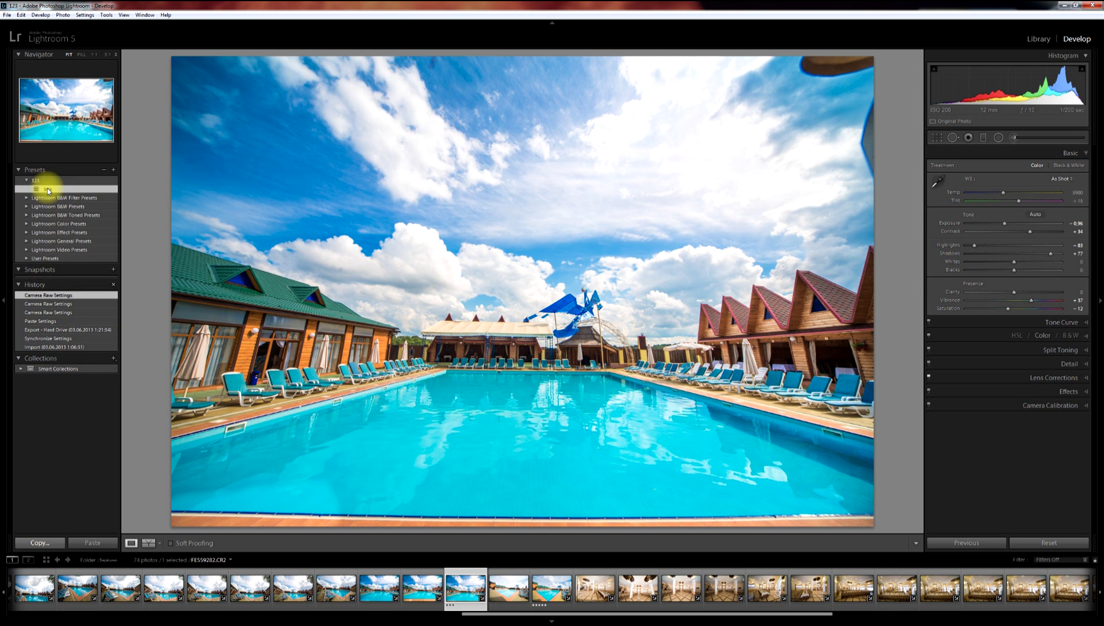
pyautogui.click(205, 594)
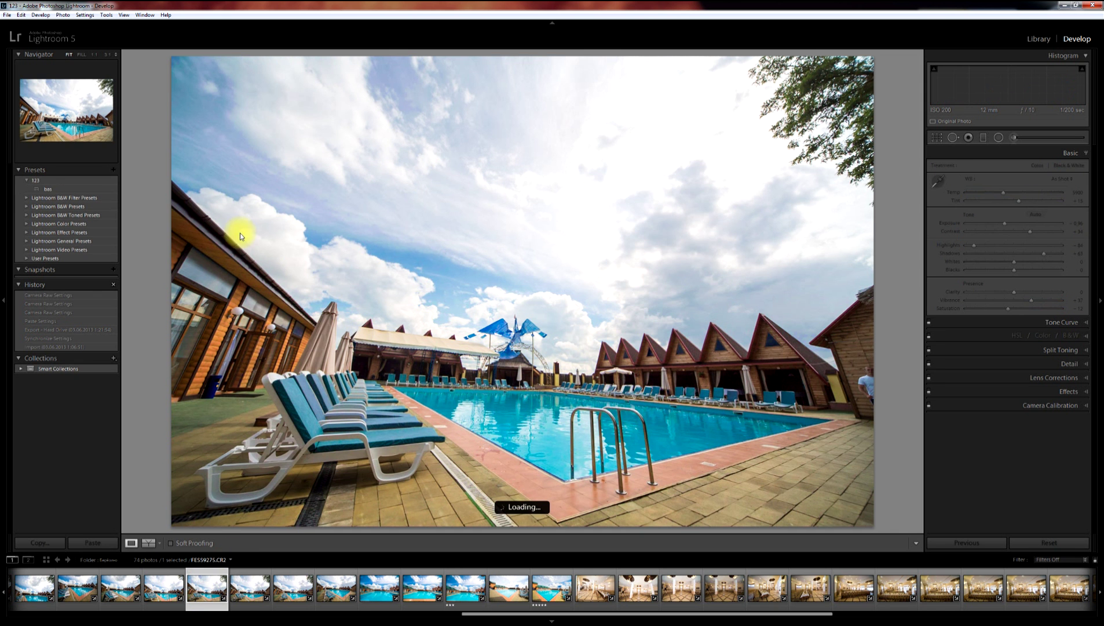
pyautogui.click(68, 189)
pyautogui.click(53, 190)
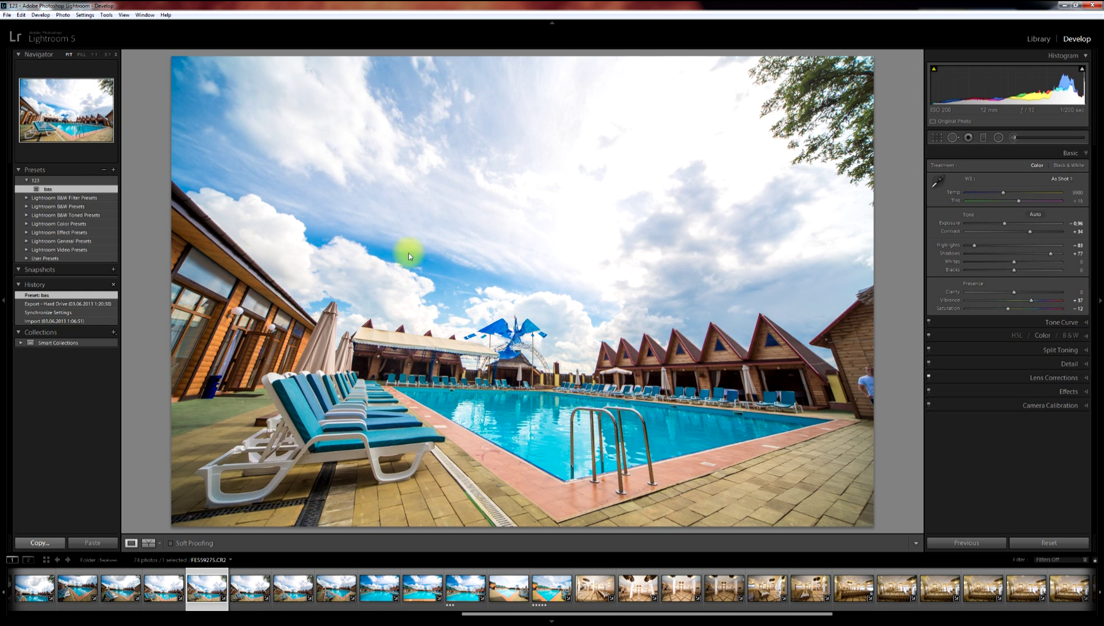
pyautogui.click(1052, 543)
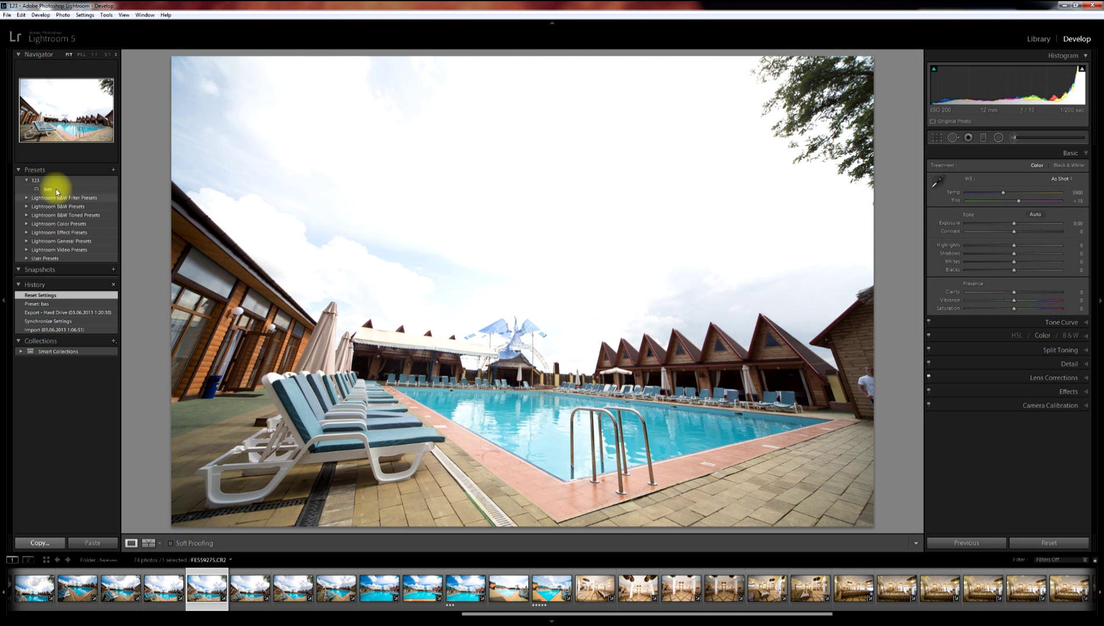
# Apply the bas preset to FES59275.CR2 two more times, resetting the photo after each application.
pyautogui.click(55, 189)
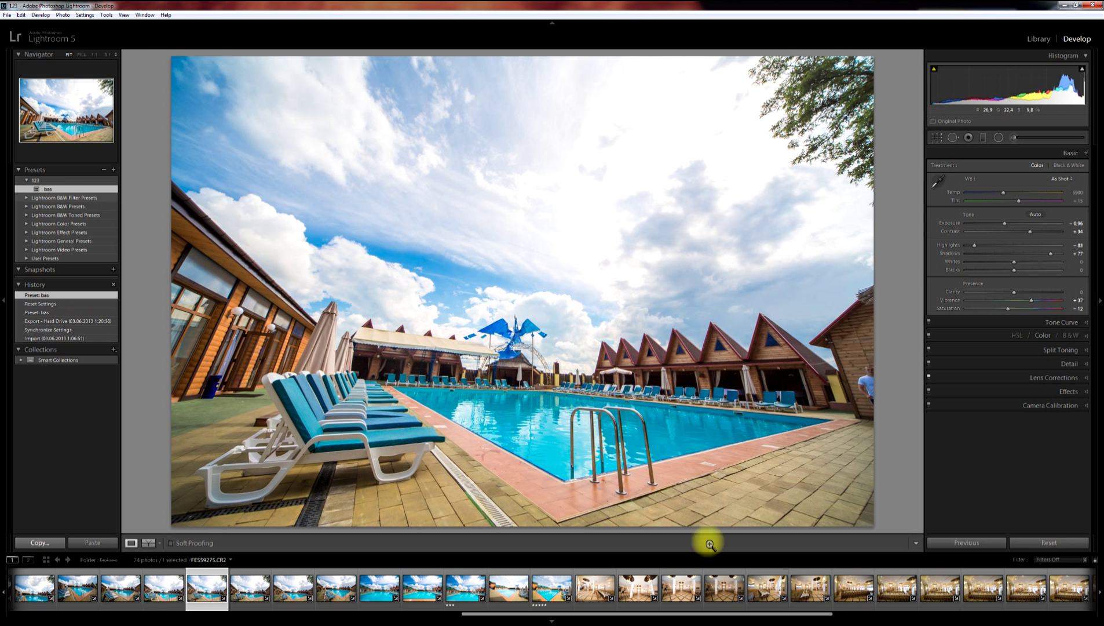
pyautogui.click(1052, 543)
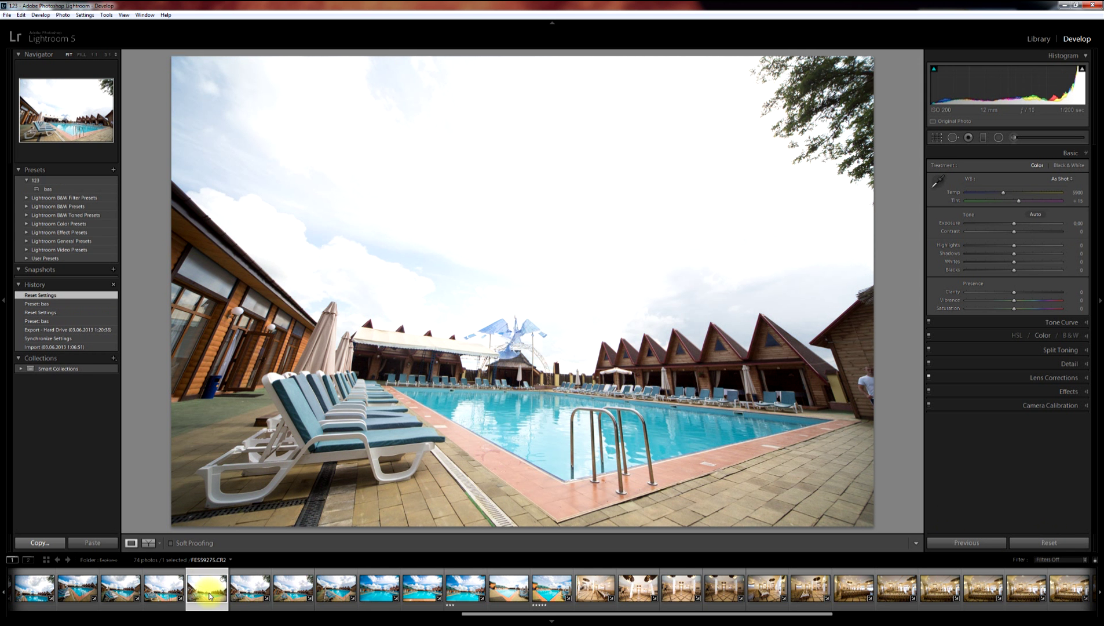
pyautogui.click(57, 189)
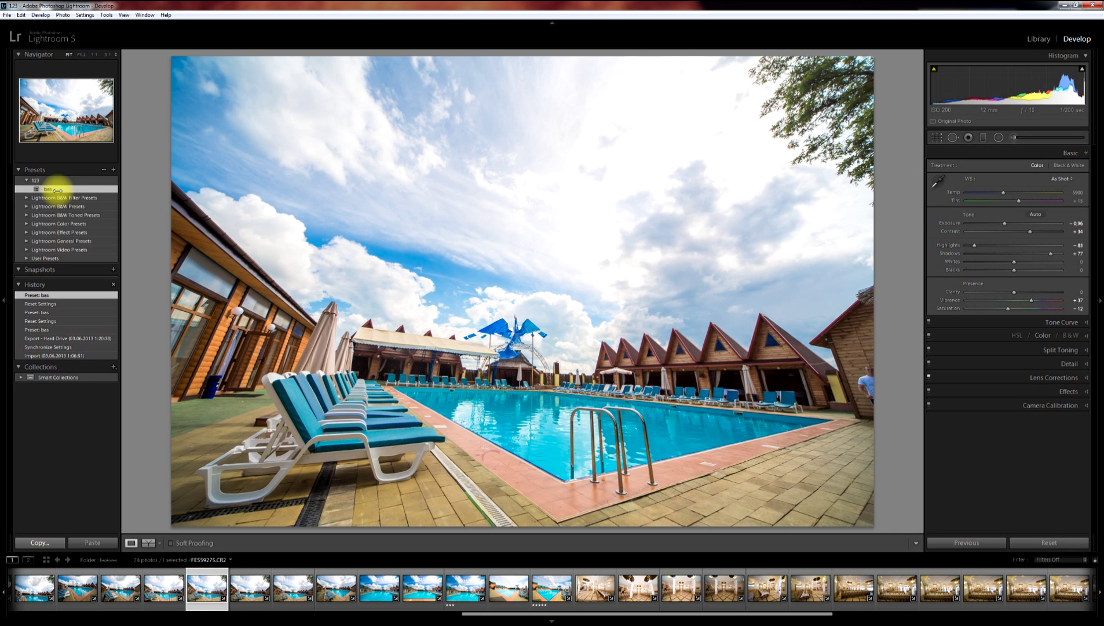
pyautogui.click(1049, 543)
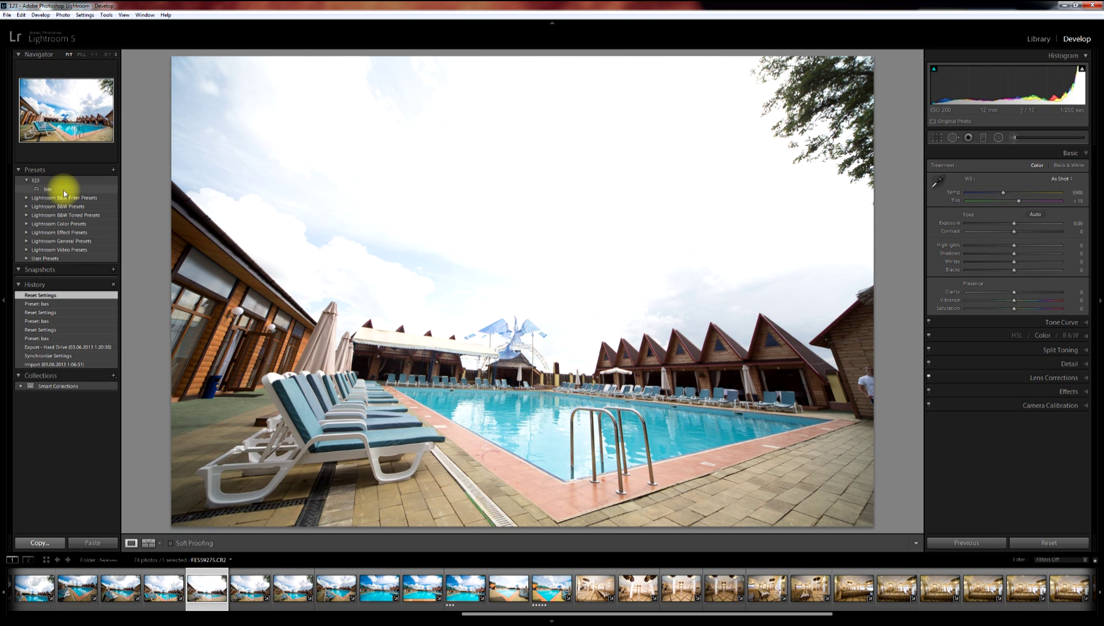
# Examine the built-in Effect, General, B&W Filter and B&W preset folders, and collapse all the preset folders.
pyautogui.click(25, 233)
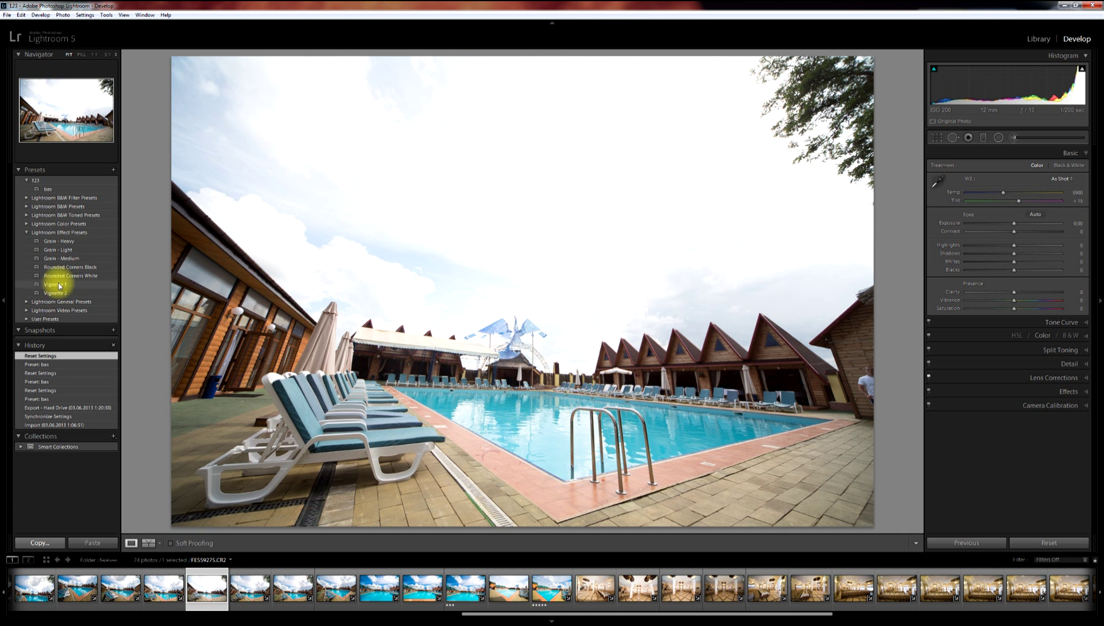
pyautogui.click(27, 301)
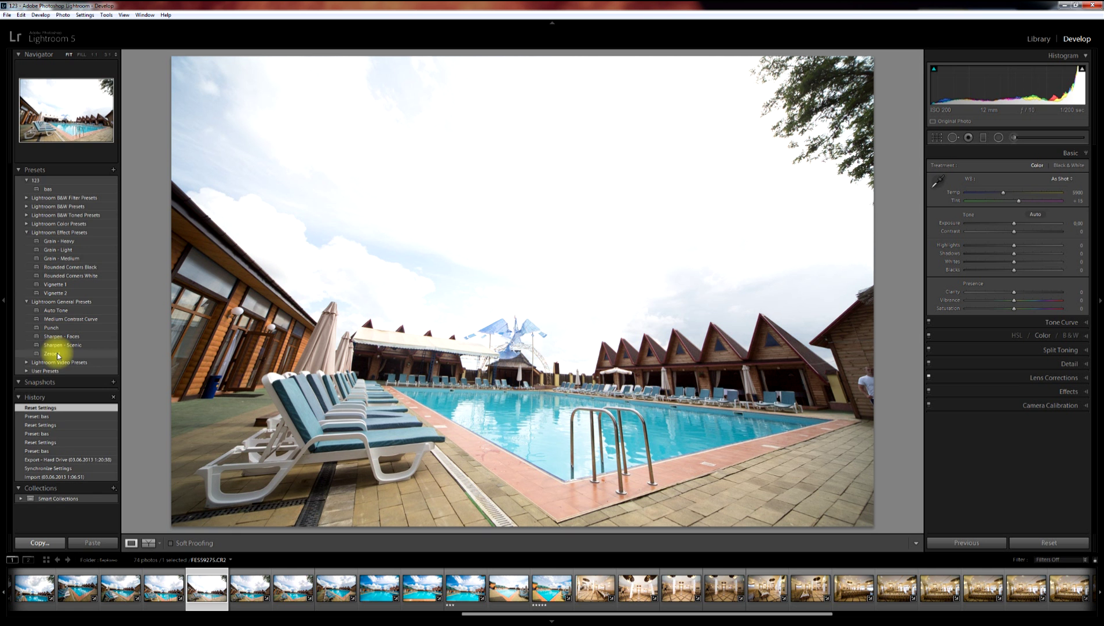
pyautogui.click(26, 197)
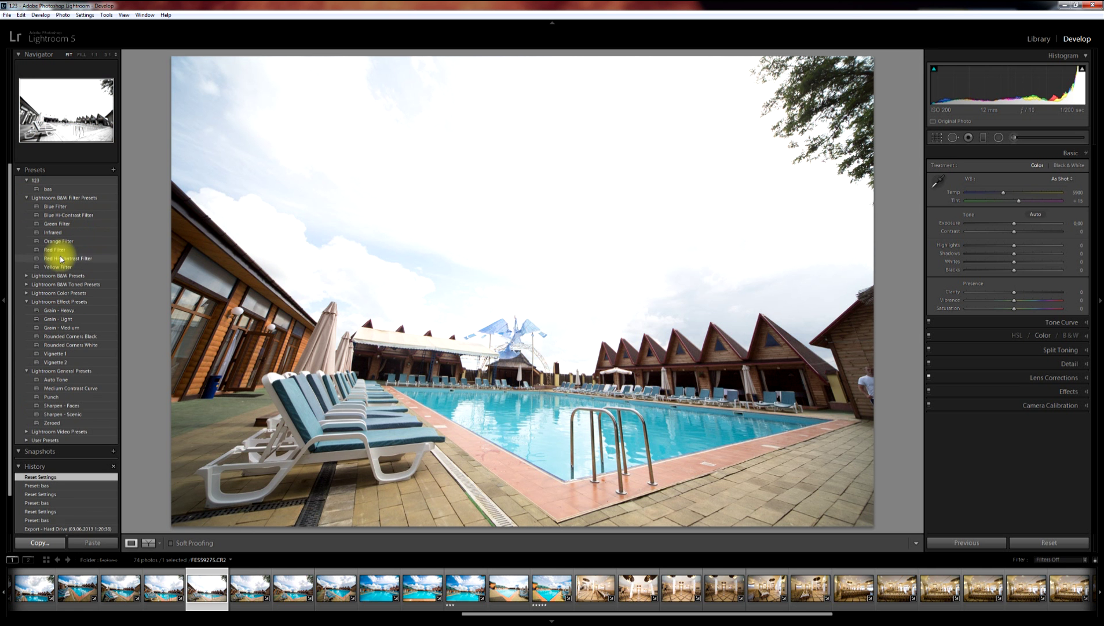
pyautogui.click(26, 275)
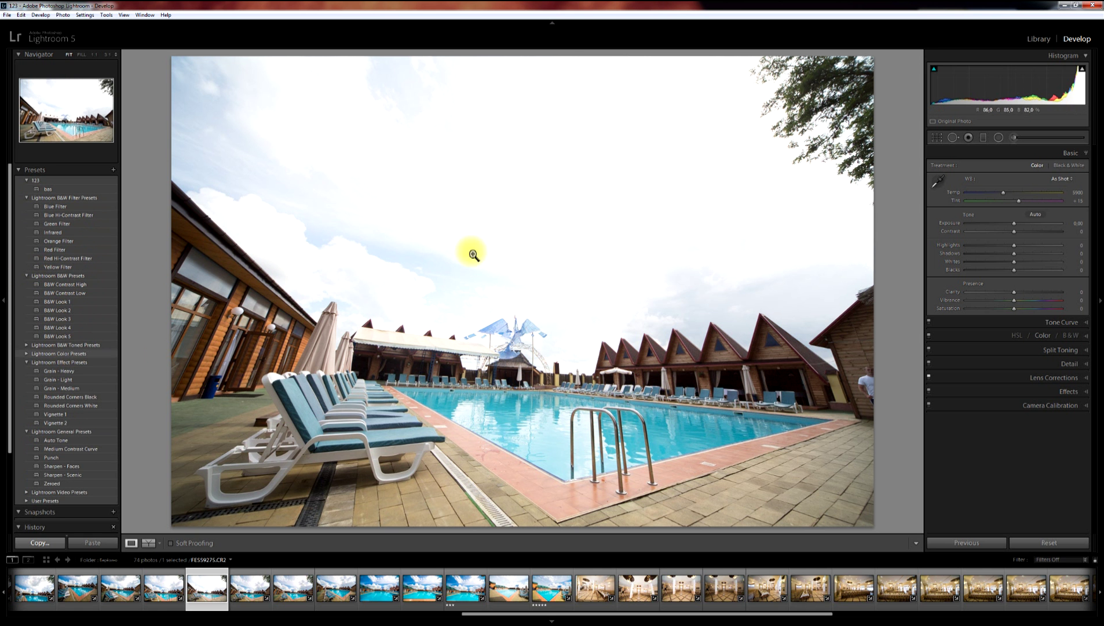
pyautogui.click(26, 179)
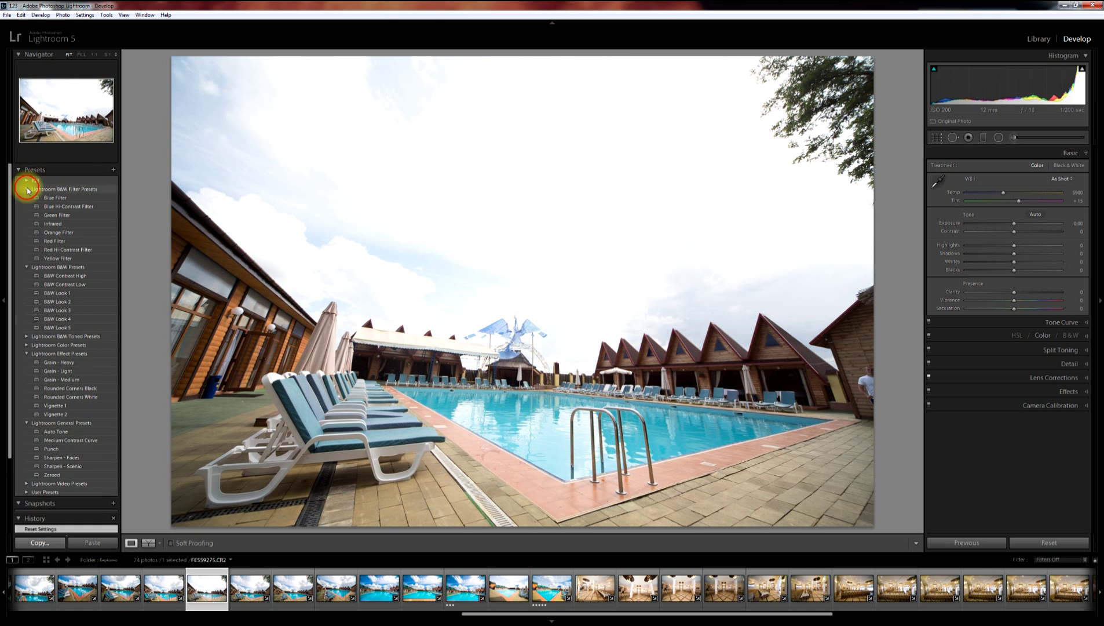
pyautogui.click(26, 190)
pyautogui.click(26, 197)
pyautogui.click(26, 224)
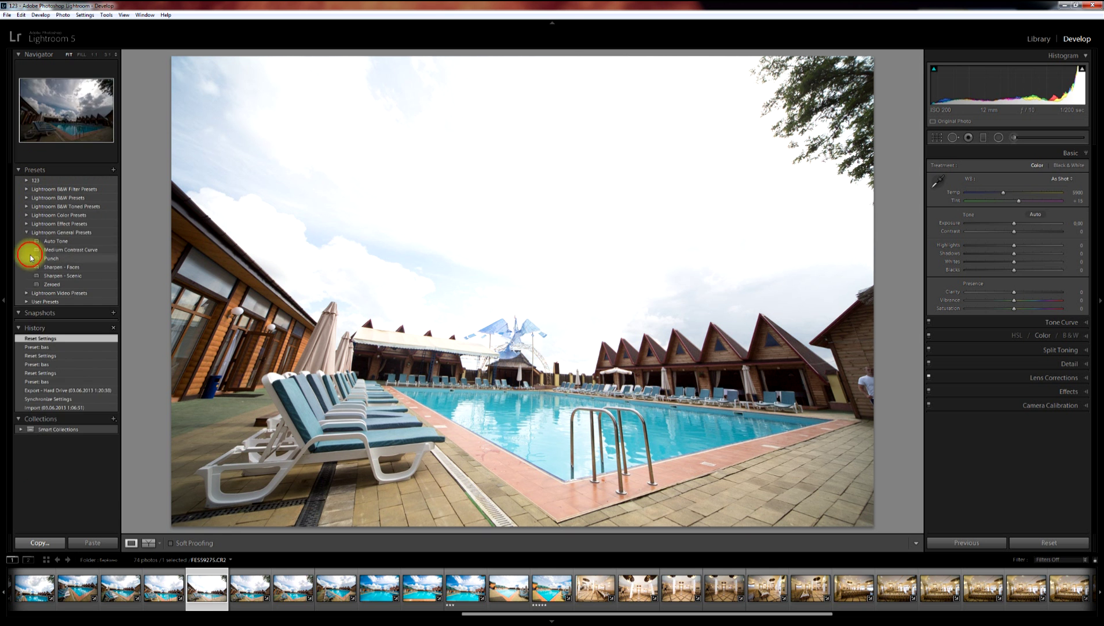
pyautogui.click(26, 232)
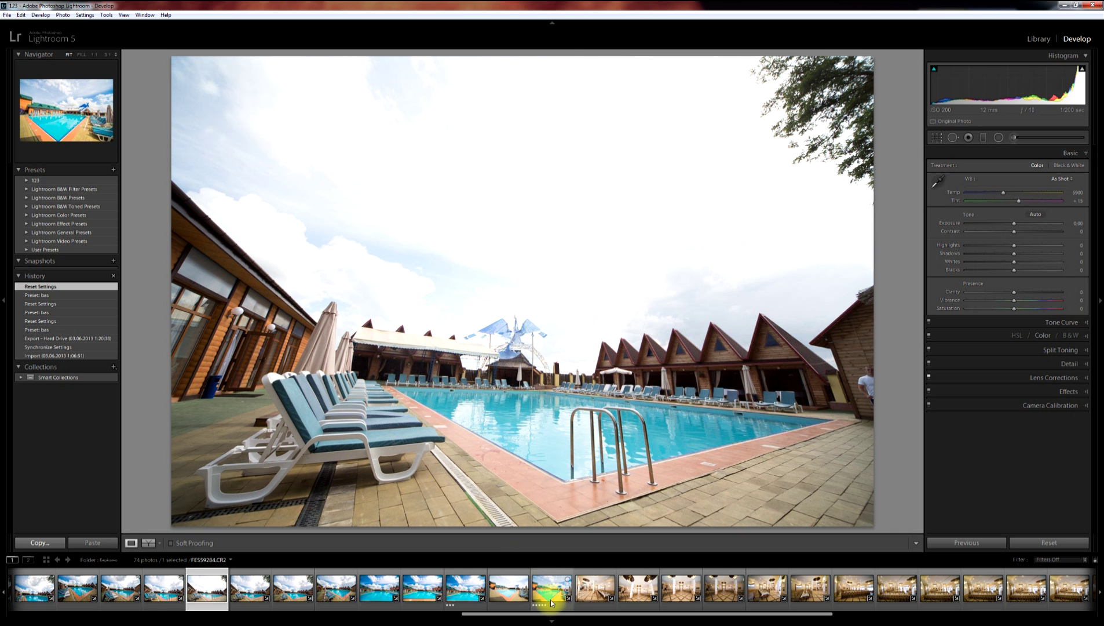
# Open the interior photo of the wooden lounge with the chandelier and long table, and rate it two stars.
pyautogui.click(462, 589)
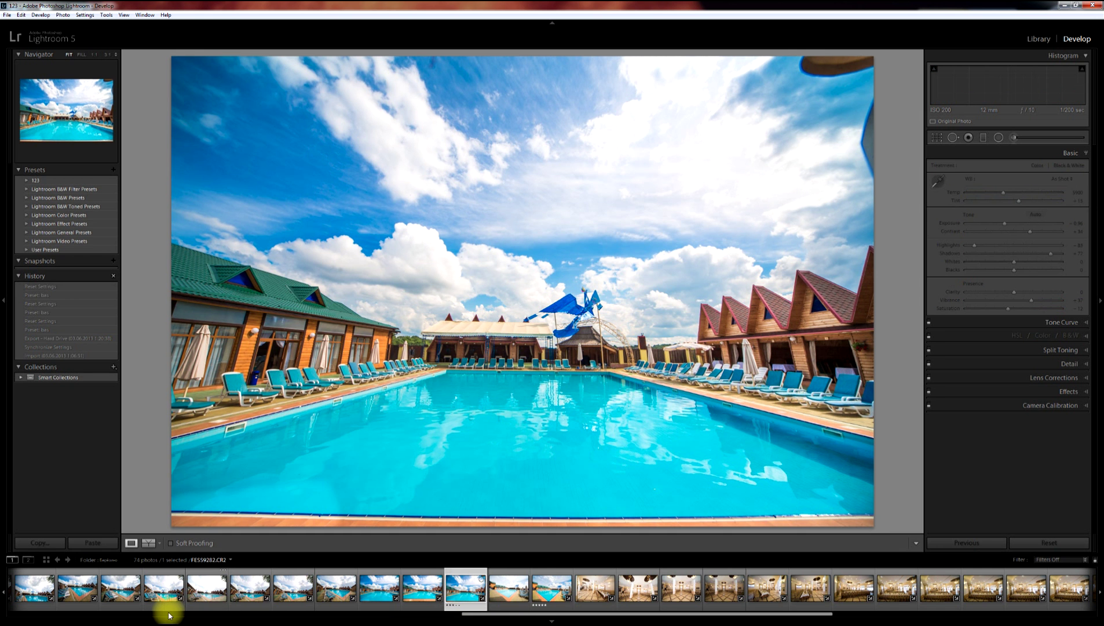
pyautogui.moveTo(106, 616); pyautogui.dragTo(55, 600)
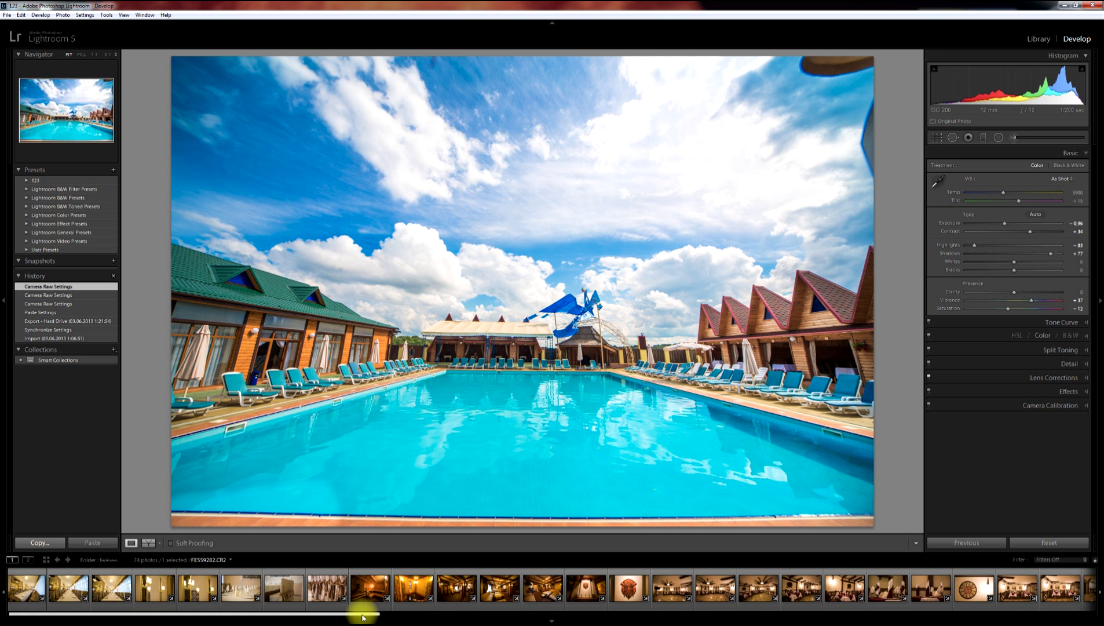
pyautogui.click(111, 588)
pyautogui.click(499, 588)
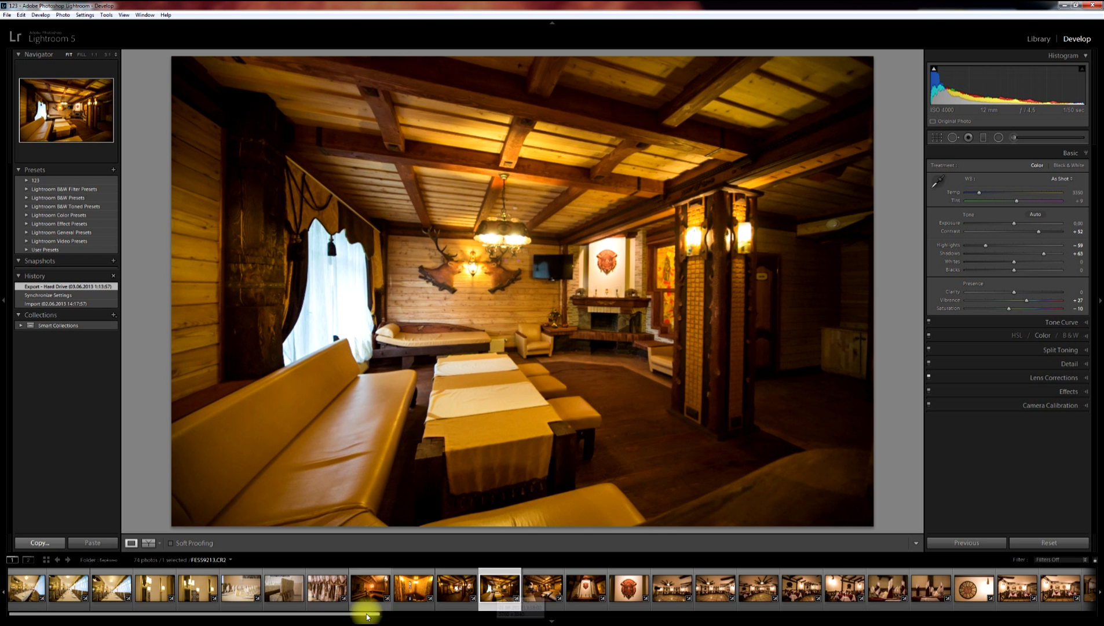
pyautogui.moveTo(365, 613); pyautogui.dragTo(408, 613)
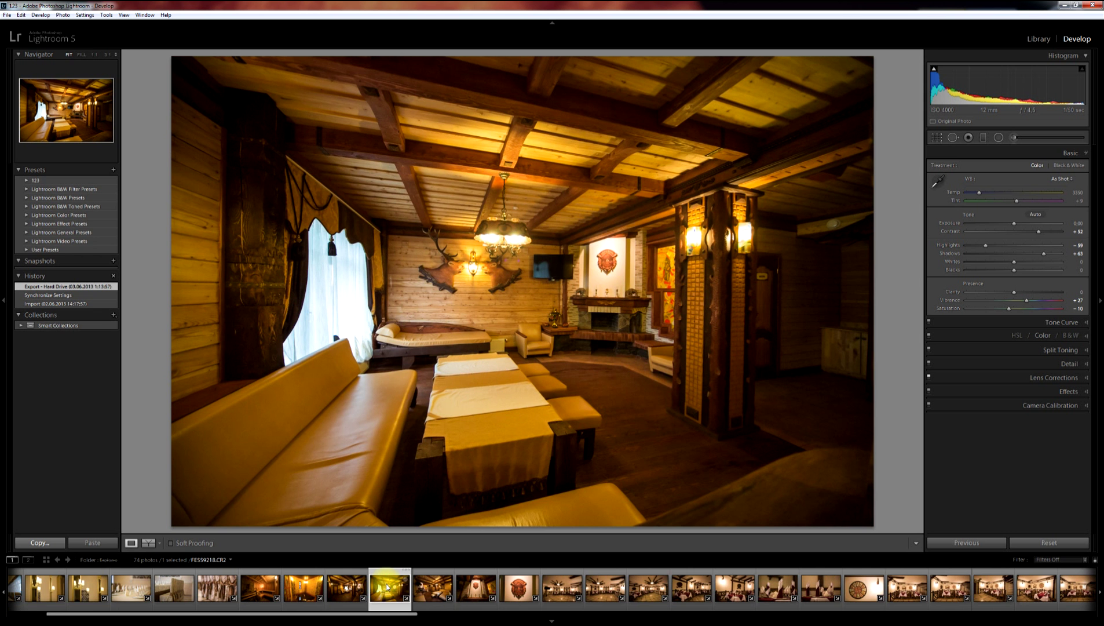
pyautogui.press('2')
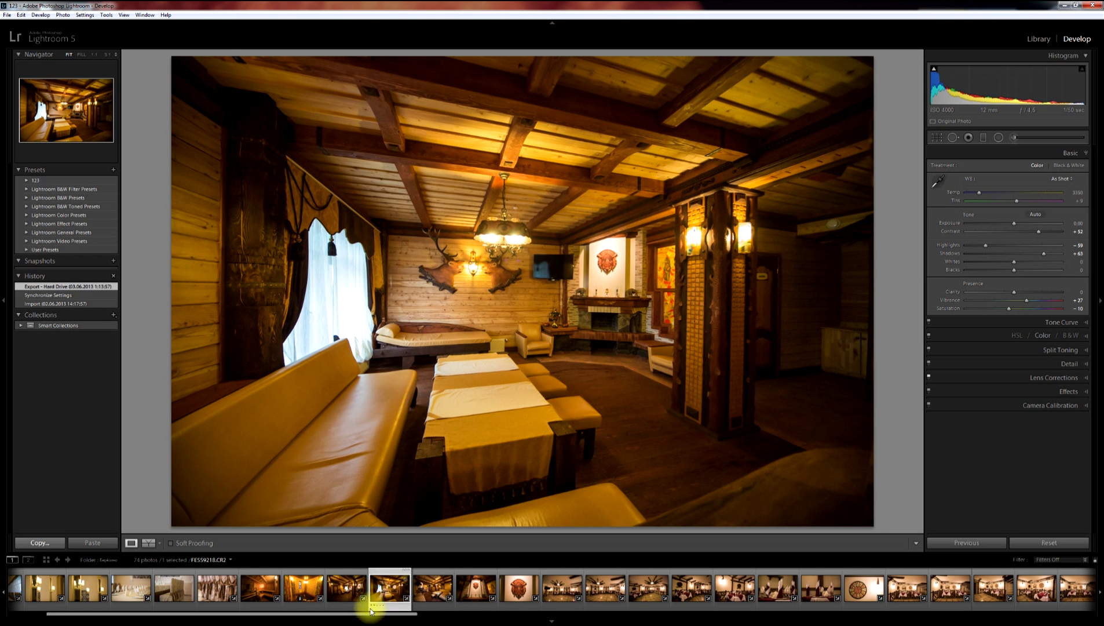
# Rate the wooden lounge photo FES59219.CR2 three stars, and the carved wooden emblem and first burgundy-table dining room photos five stars each.
pyautogui.click(434, 594)
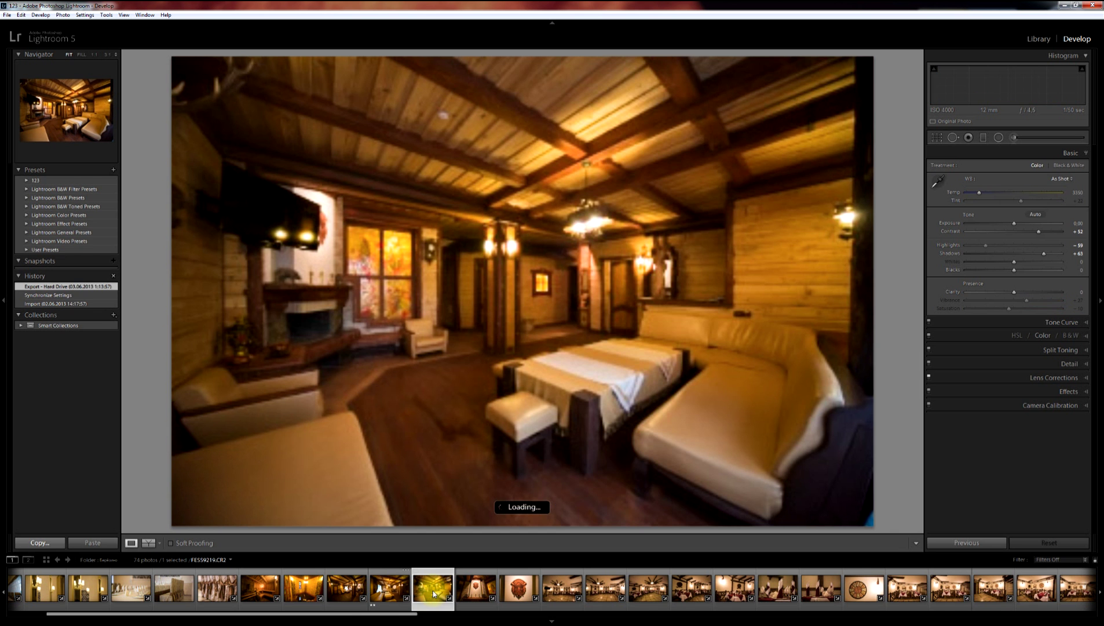
pyautogui.press('3')
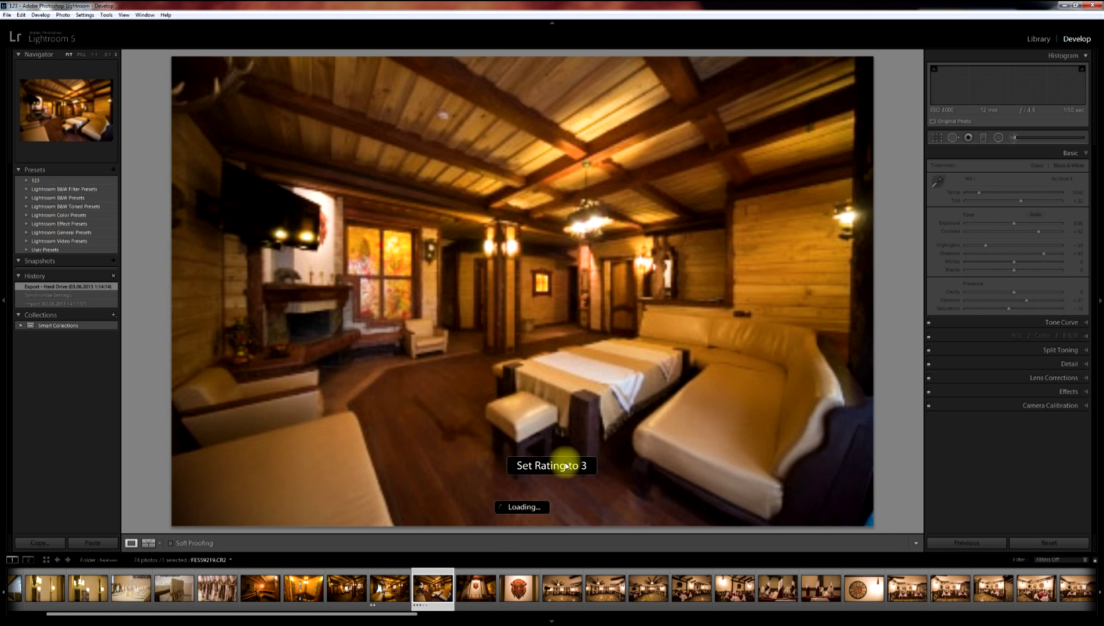
pyautogui.click(518, 594)
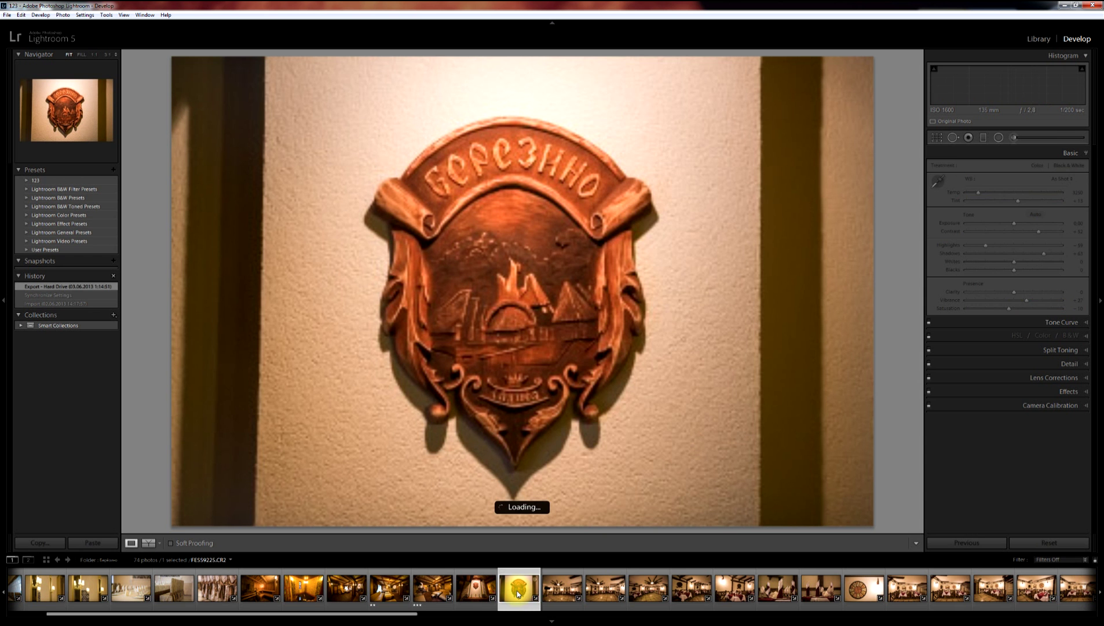
pyautogui.press('5')
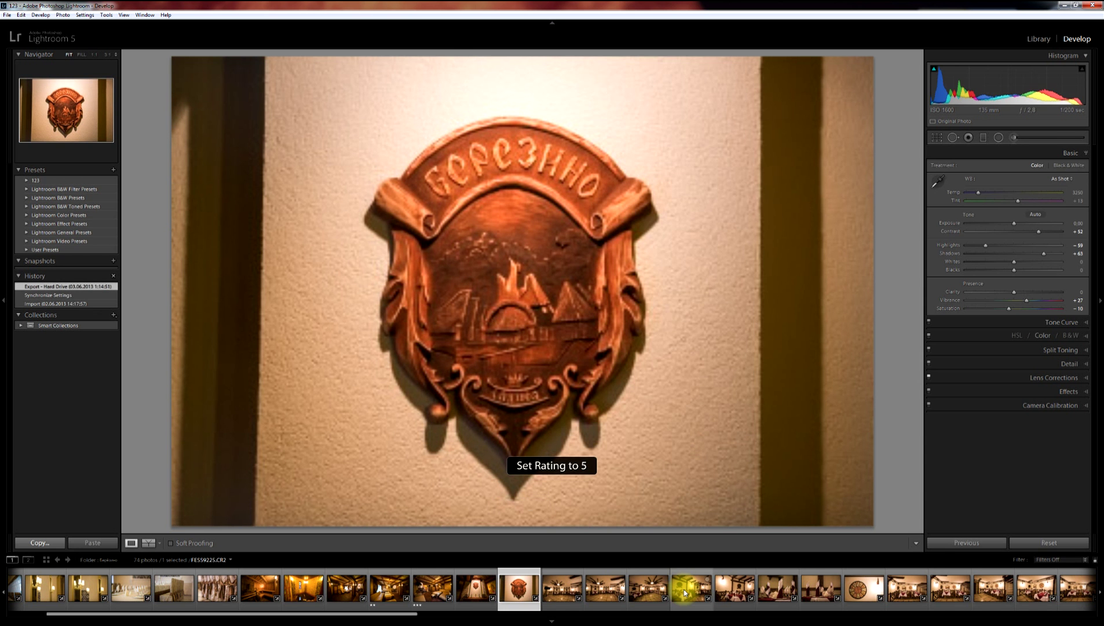
pyautogui.click(684, 592)
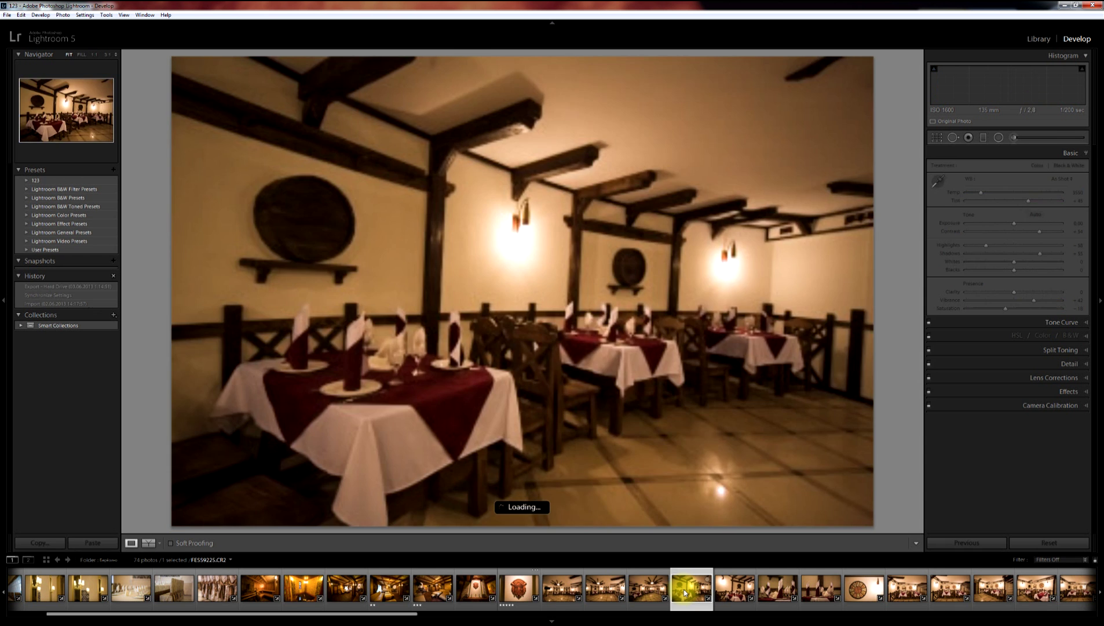
pyautogui.press('5')
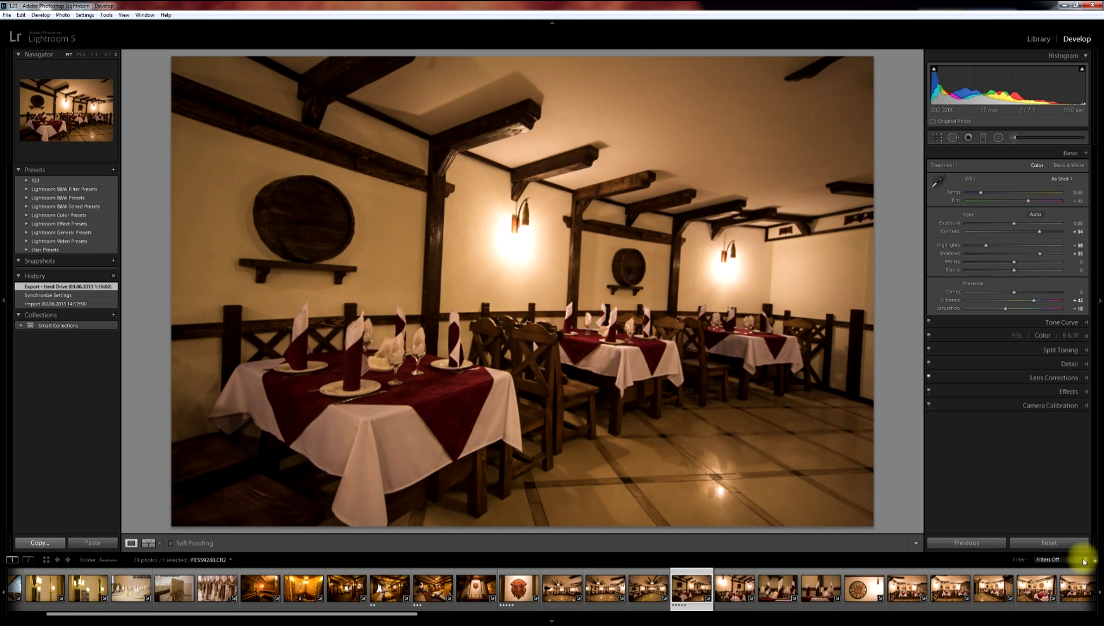
# Filter the filmstrip to rated photos, narrow it to five stars, and view the emblem and swimming pool photos.
pyautogui.click(1061, 561)
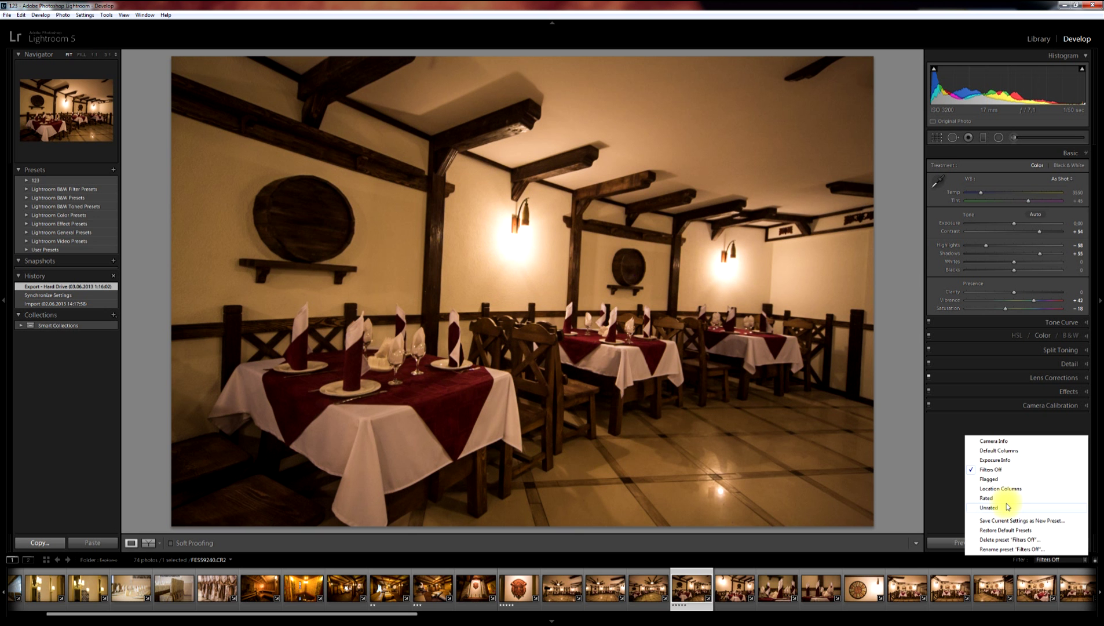
pyautogui.click(988, 499)
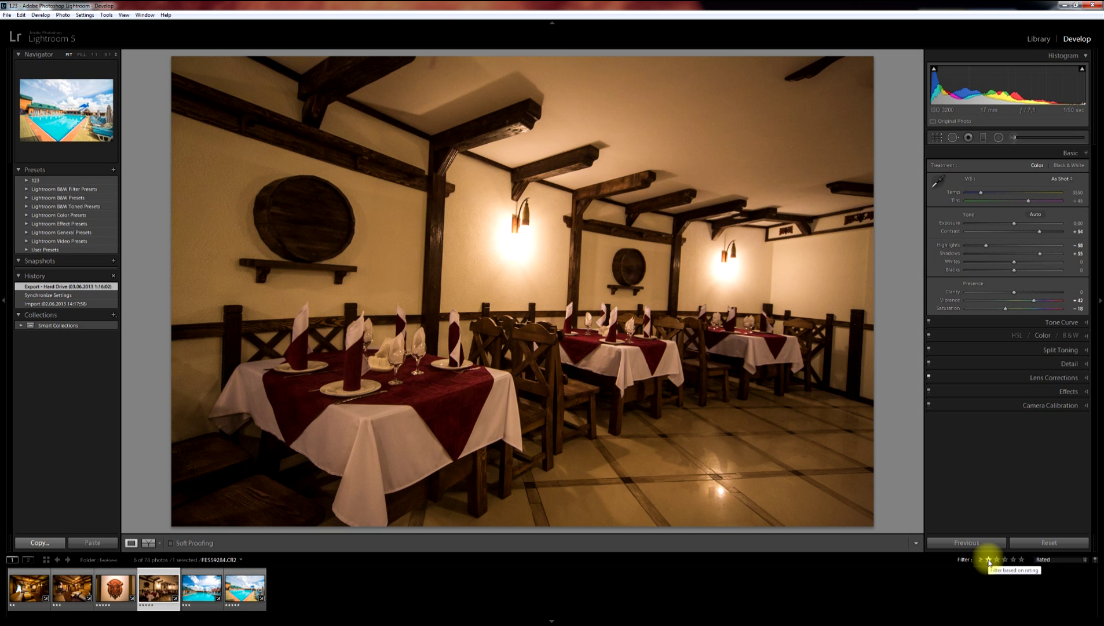
pyautogui.click(1022, 560)
pyautogui.click(32, 591)
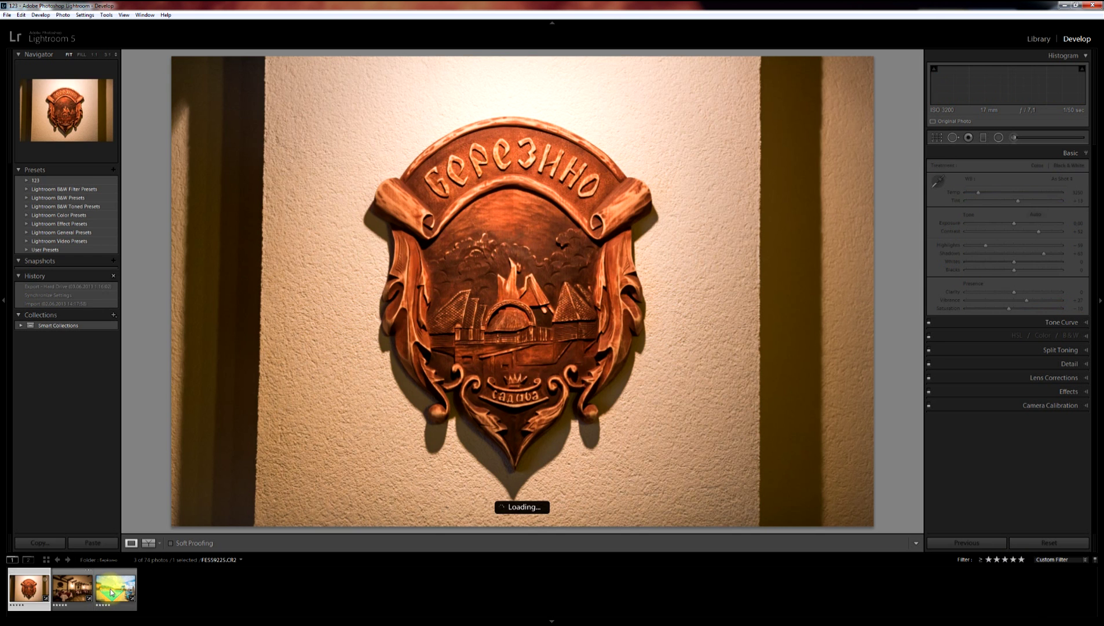
pyautogui.click(112, 591)
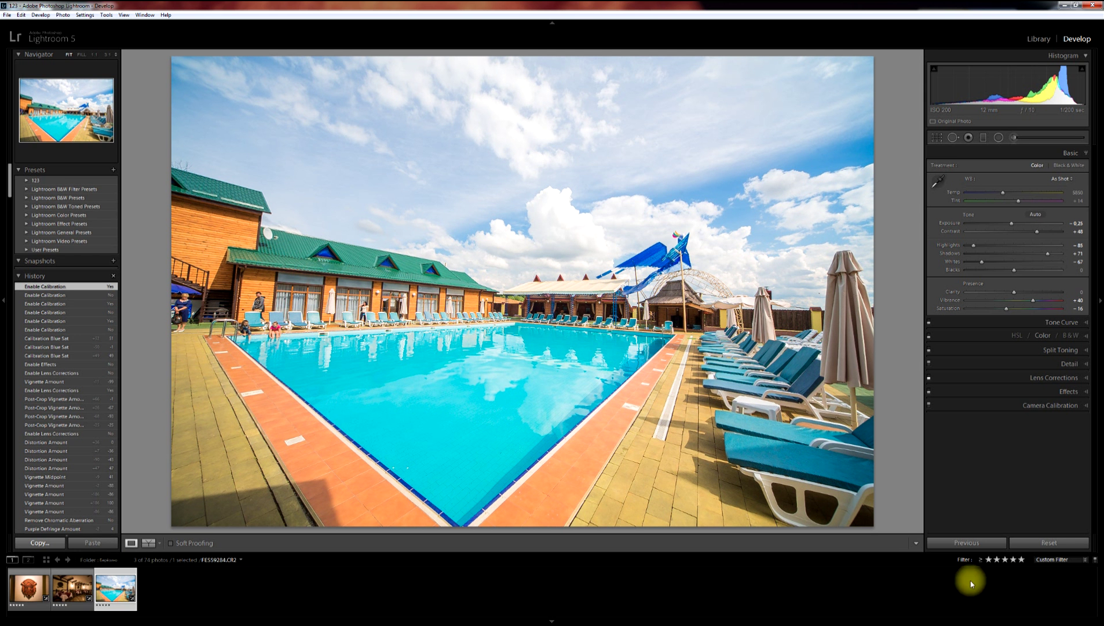
# Apply the Rated filter preset, try minimum ratings of one, two and three stars, and turn filtering off.
pyautogui.click(1095, 562)
pyautogui.click(1092, 561)
pyautogui.click(1055, 559)
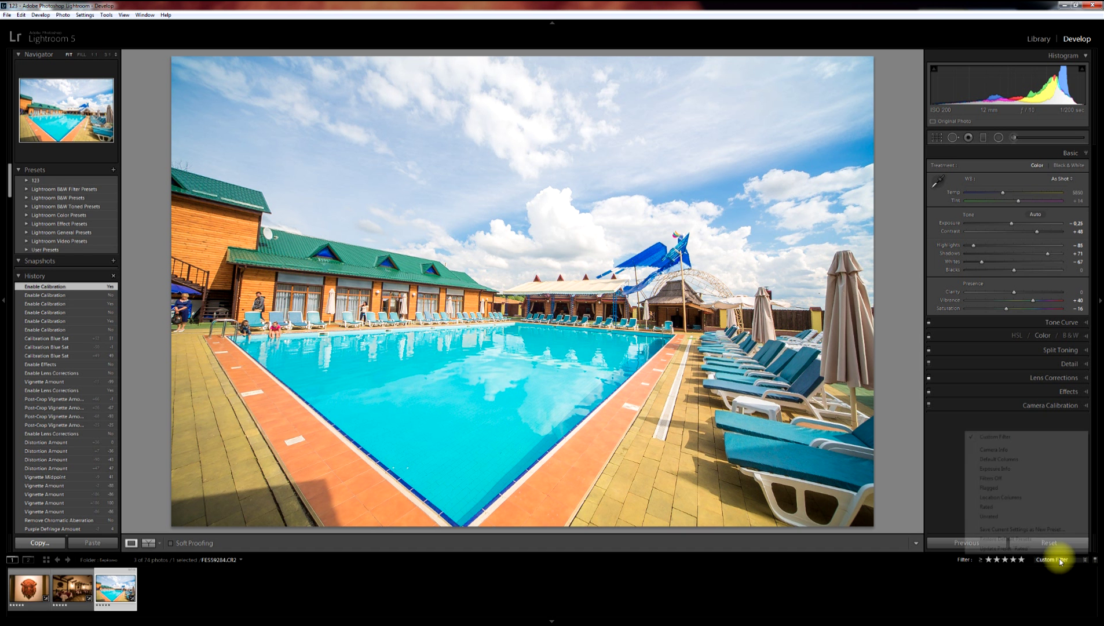
pyautogui.click(998, 508)
pyautogui.click(989, 559)
pyautogui.click(997, 560)
pyautogui.click(1004, 559)
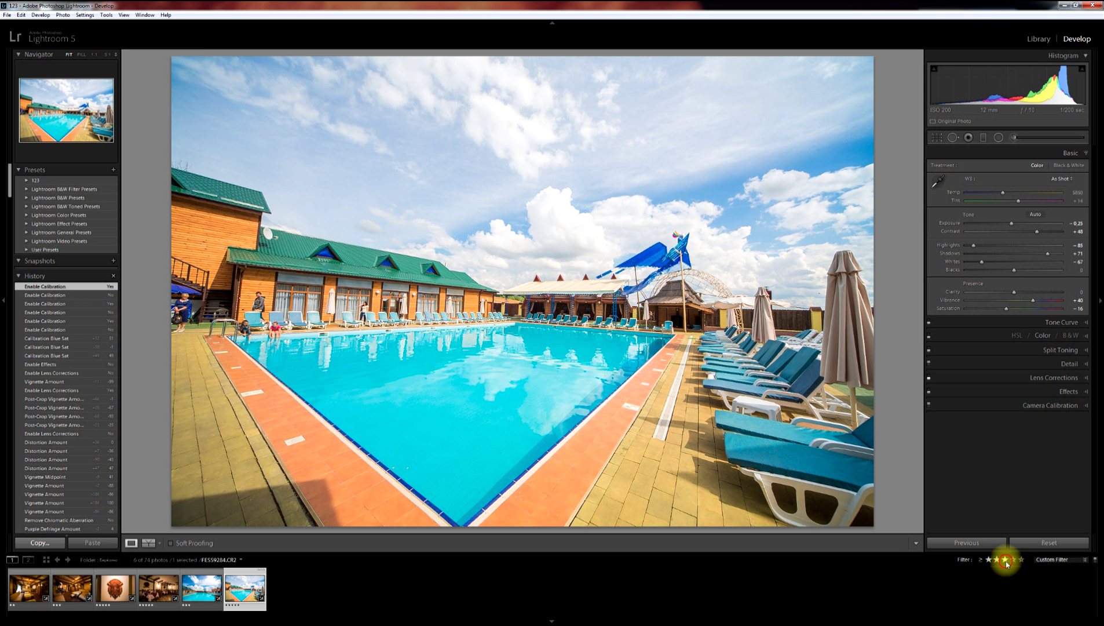
pyautogui.click(1094, 560)
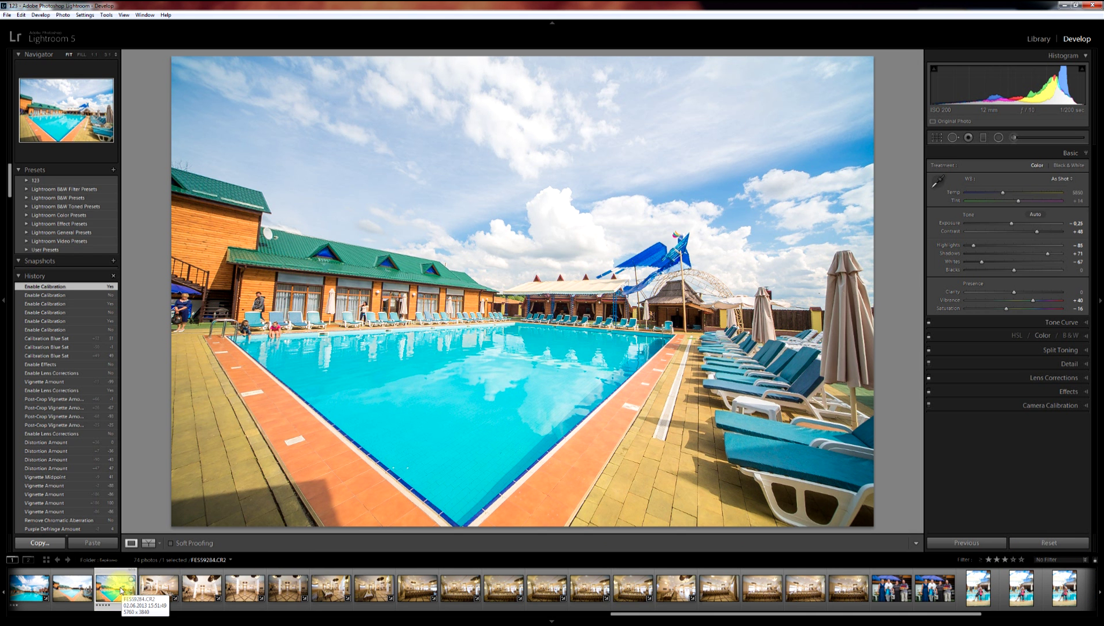
# Synchronize the pool photo's develop settings to the banquet hall photos that follow it in the filmstrip.
pyautogui.keyDown('shift'); pyautogui.click(842, 590); pyautogui.keyUp('shift')
pyautogui.click(985, 543)
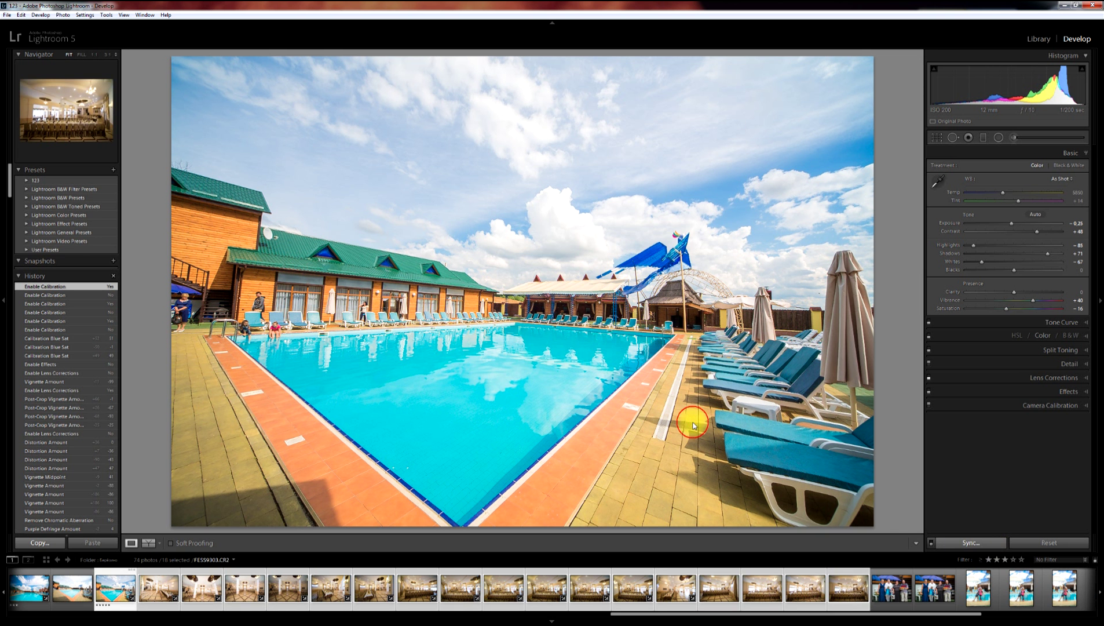
pyautogui.click(664, 379)
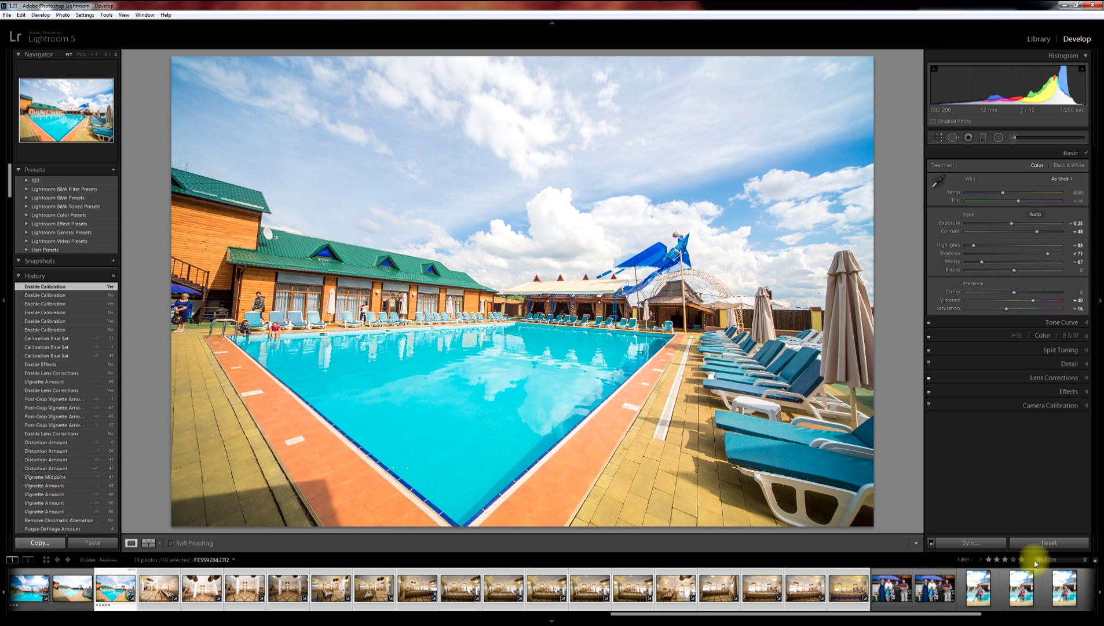
# Turn the rating filter back on, restrict it to five-star photos, and switch it off again.
pyautogui.click(1095, 561)
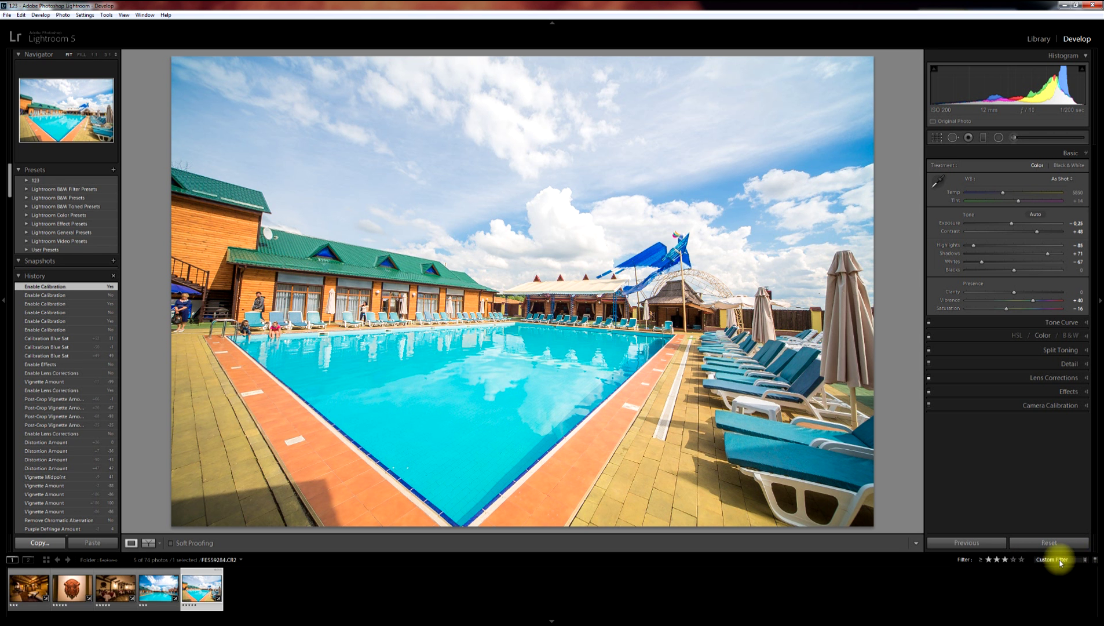
pyautogui.click(1023, 560)
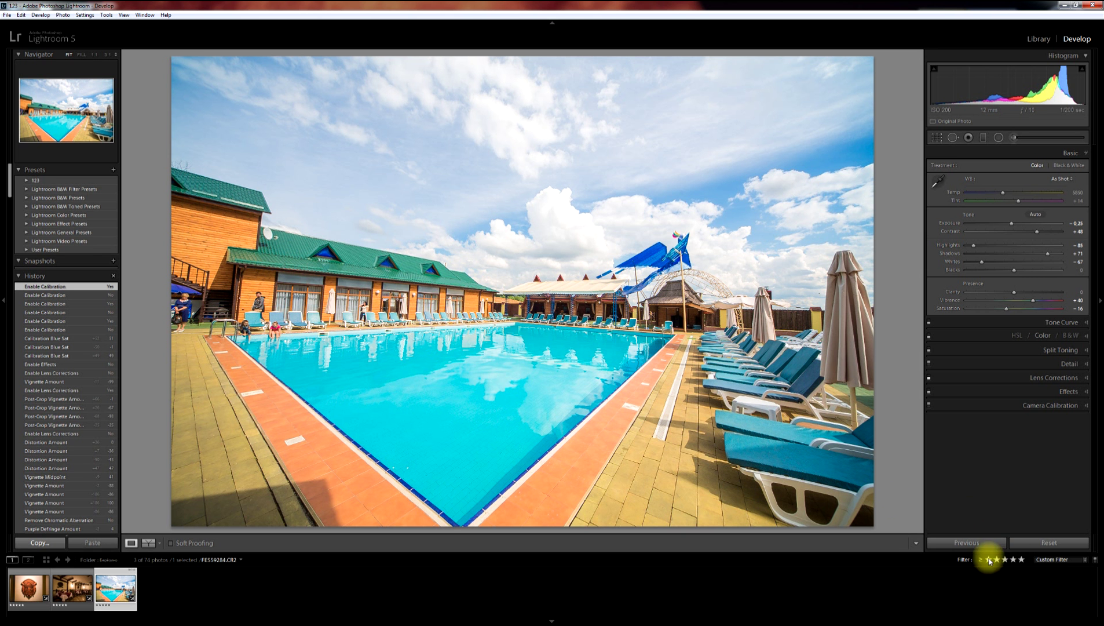
pyautogui.click(1096, 560)
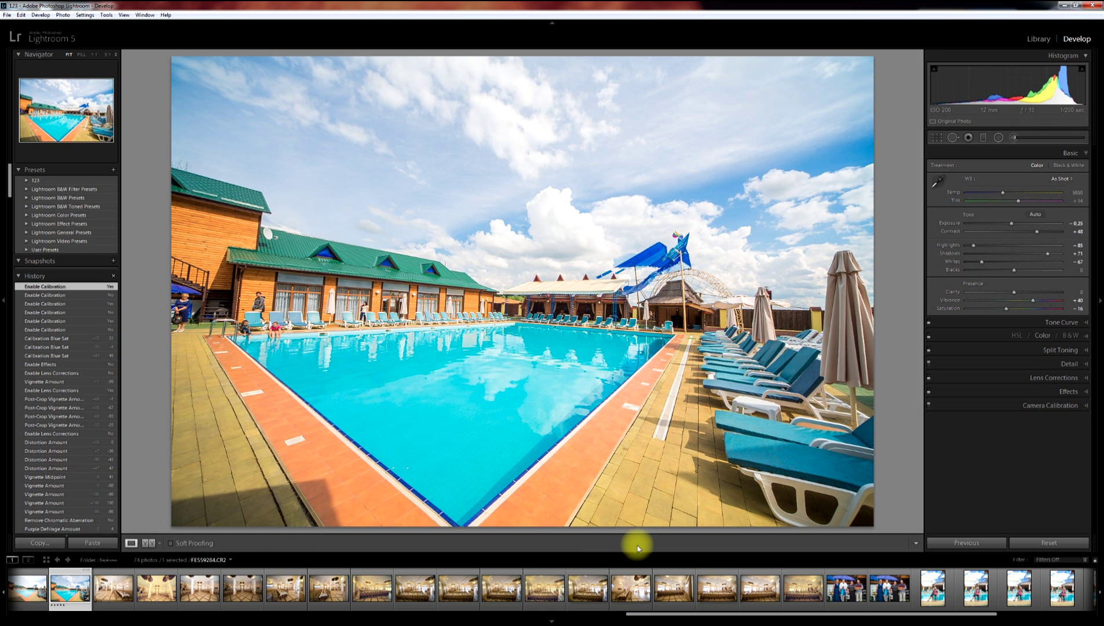
# Add several non-adjacent banquet hall photos to the pool photo's selection, and return to only the pool photo.
pyautogui.moveTo(659, 616); pyautogui.dragTo(632, 616)
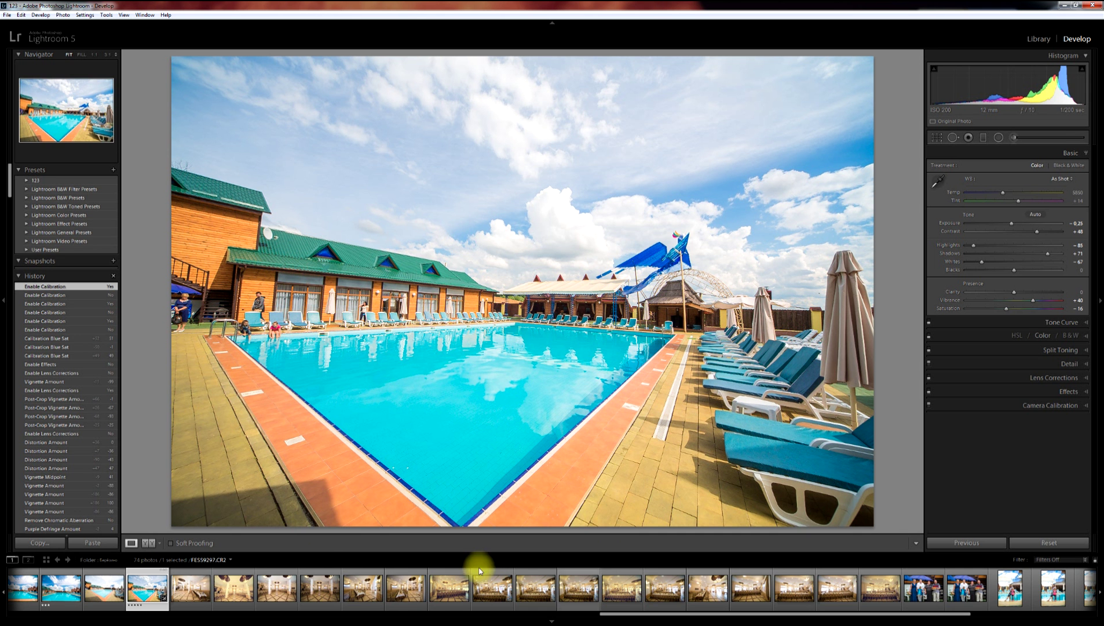
pyautogui.keyDown('ctrl'); pyautogui.click(284, 587); pyautogui.keyUp('ctrl')
pyautogui.keyDown('ctrl'); pyautogui.click(364, 588); pyautogui.keyUp('ctrl')
pyautogui.keyDown('ctrl'); pyautogui.click(451, 590); pyautogui.keyUp('ctrl')
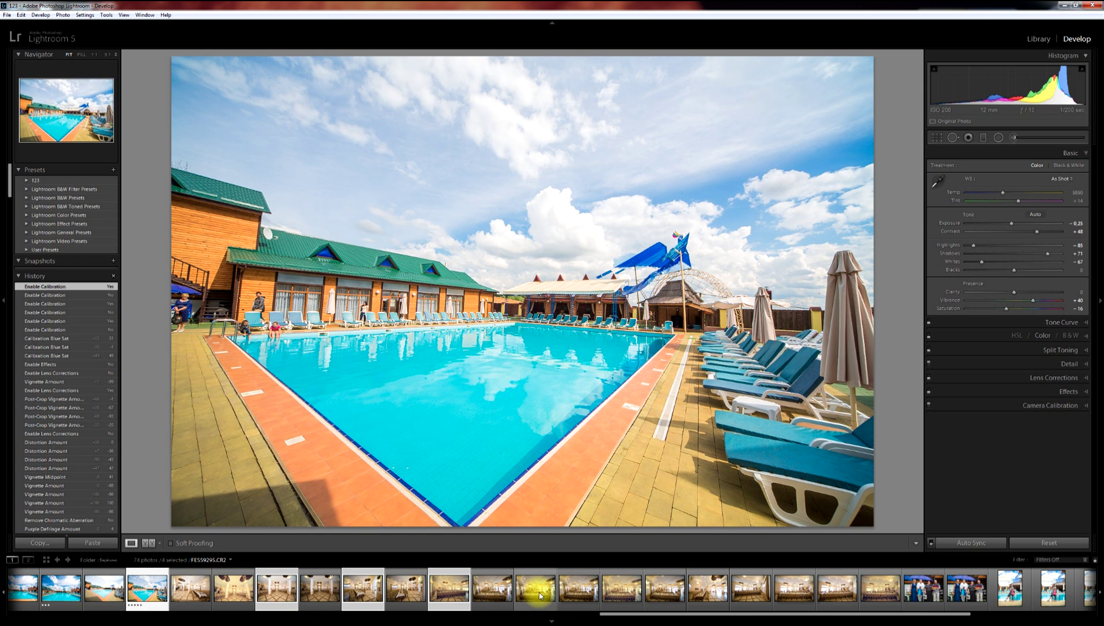
pyautogui.keyDown('ctrl'); pyautogui.click(186, 589); pyautogui.keyUp('ctrl')
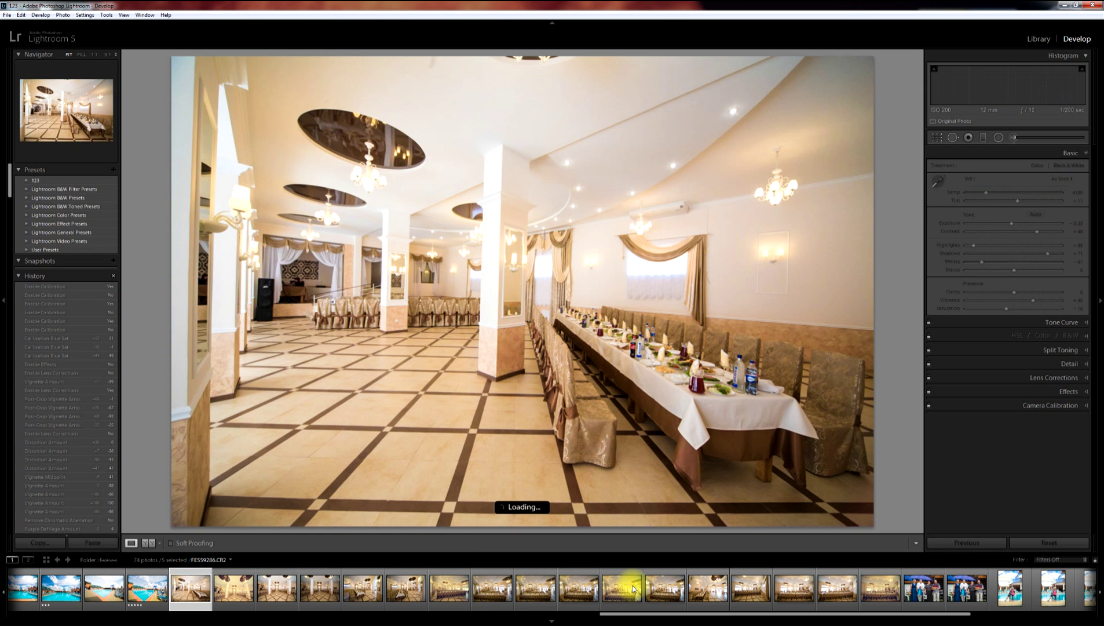
pyautogui.click(153, 592)
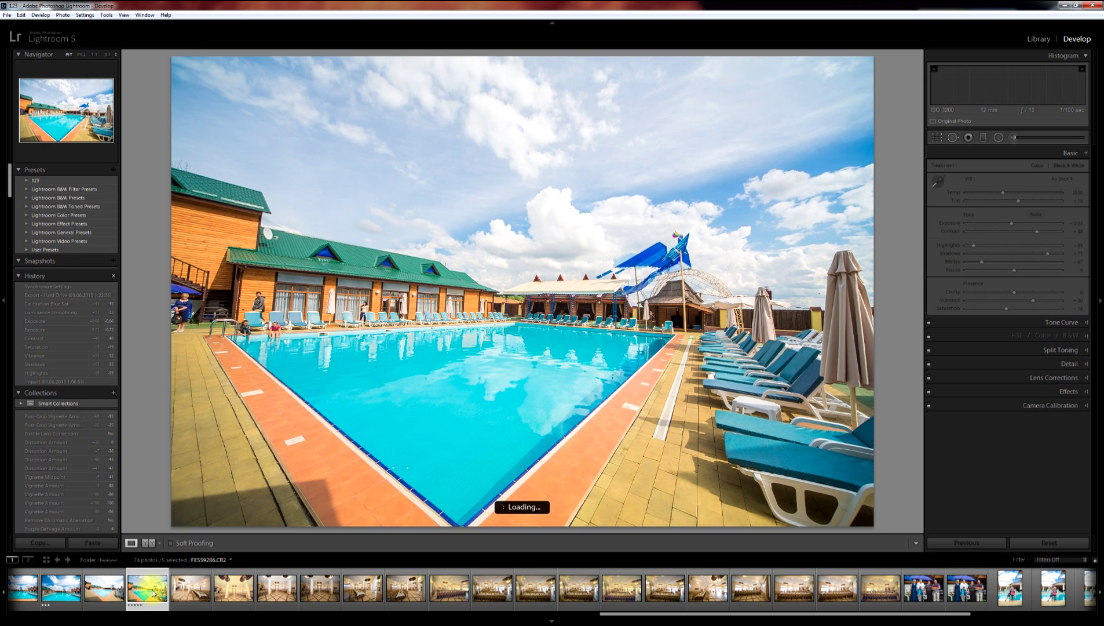
# Select all the photos in the filmstrip, taking one banquet hall photo out of the selection and adding it back.
pyautogui.click(405, 590)
pyautogui.hotkey('ctrl', 'a')
pyautogui.keyDown('ctrl'); pyautogui.click(454, 589); pyautogui.keyUp('ctrl')
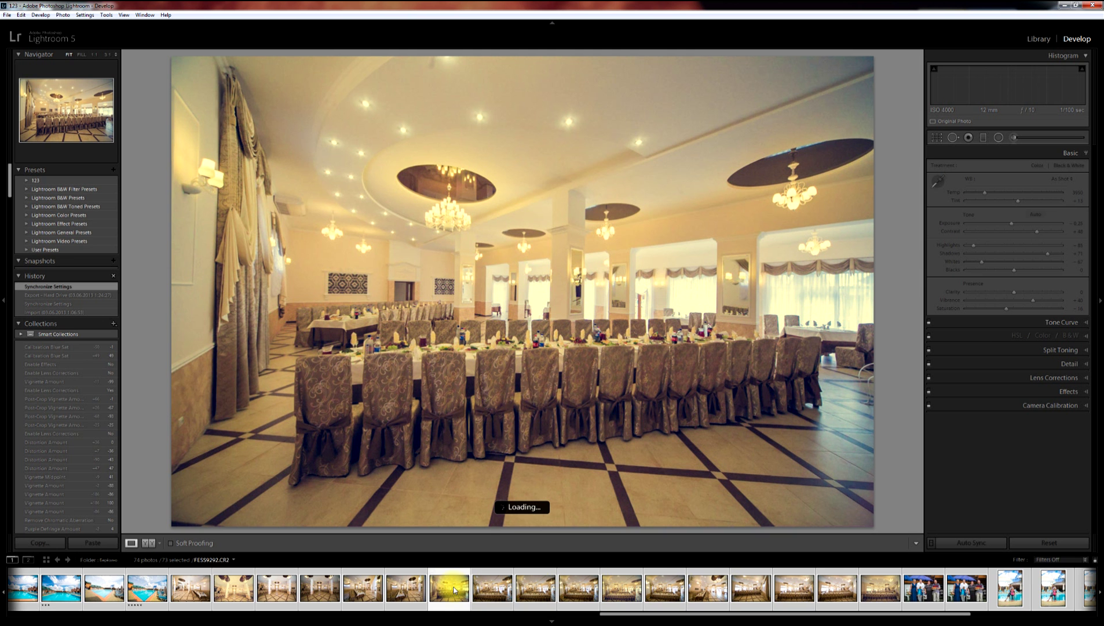
pyautogui.keyDown('ctrl'); pyautogui.click(454, 590); pyautogui.keyUp('ctrl')
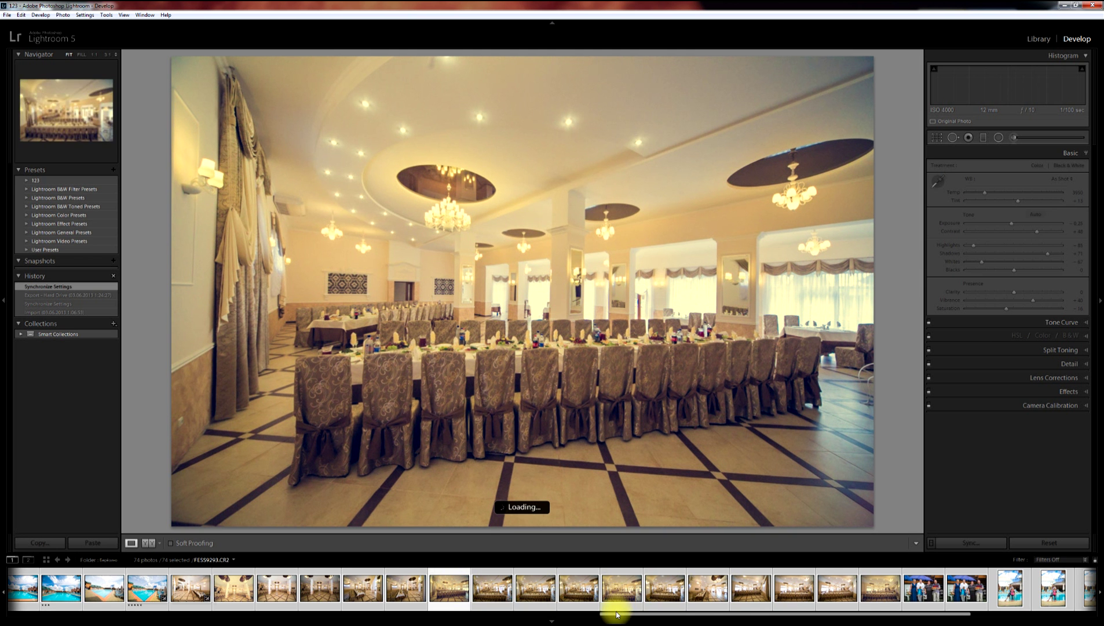
# Open the full Export dialog for all the selected photos.
pyautogui.moveTo(672, 613); pyautogui.dragTo(742, 611)
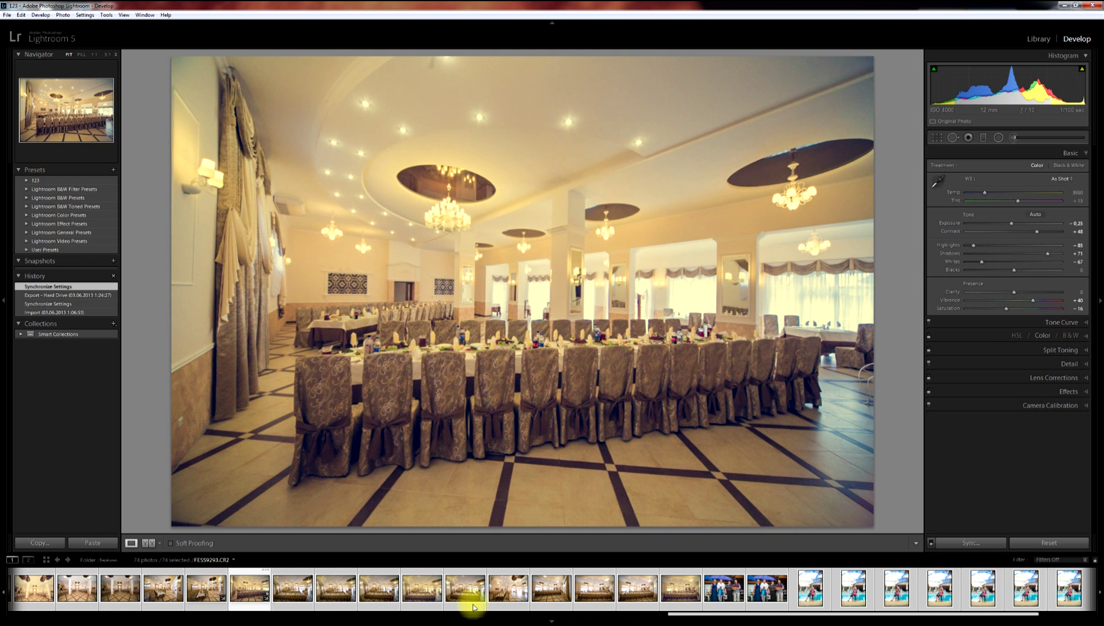
pyautogui.scroll(10, 69, 591)
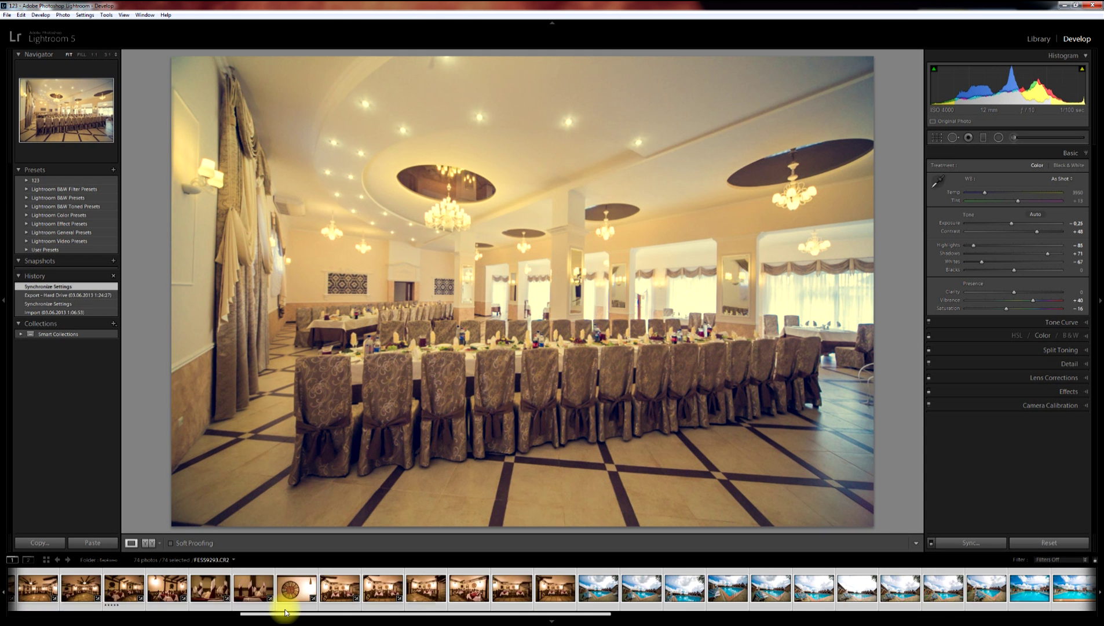
pyautogui.moveTo(290, 611); pyautogui.dragTo(342, 611)
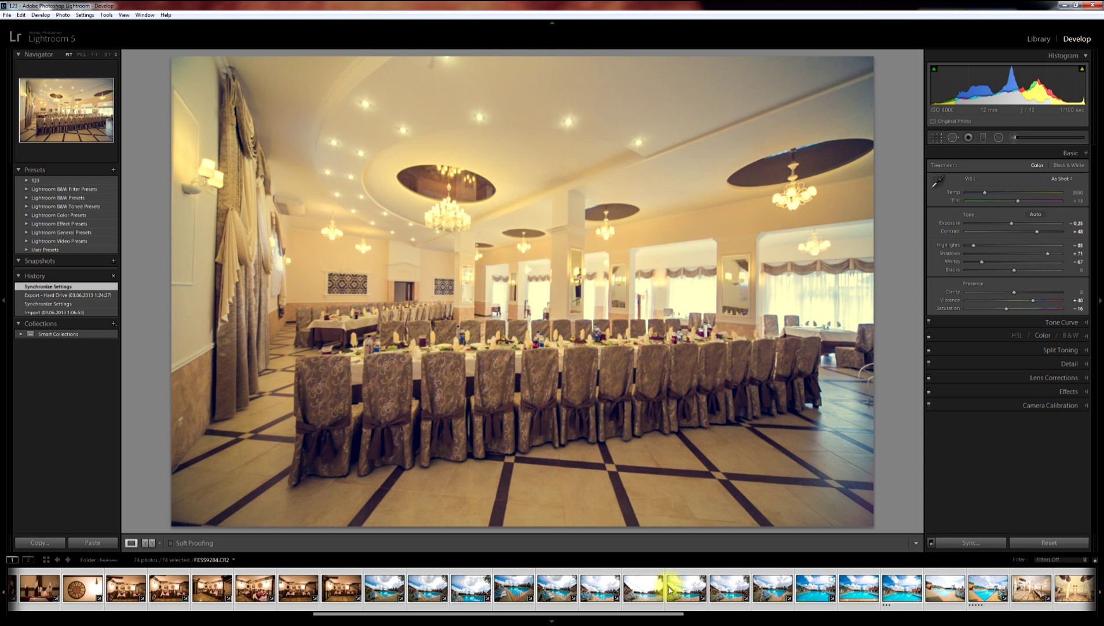
pyautogui.rightClick(556, 589)
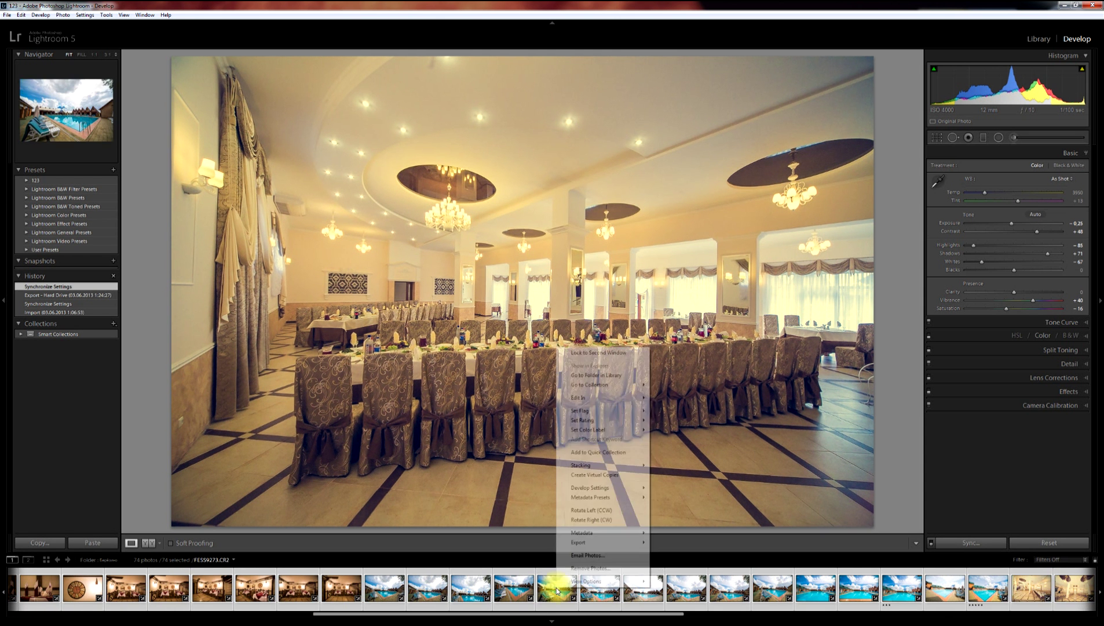
pyautogui.moveTo(590, 545)
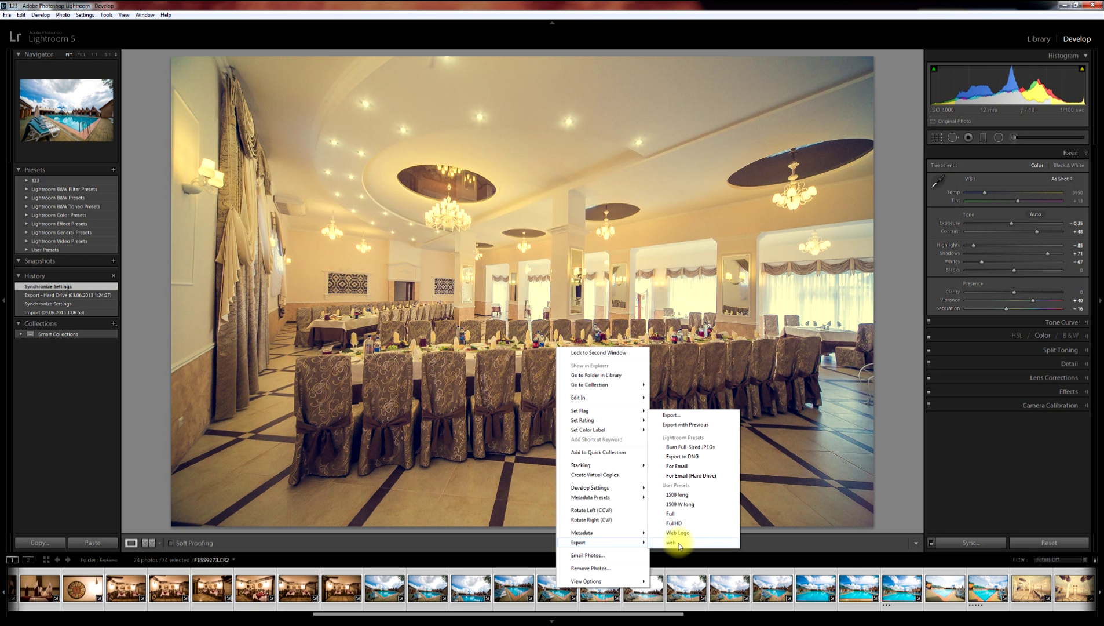
pyautogui.click(672, 415)
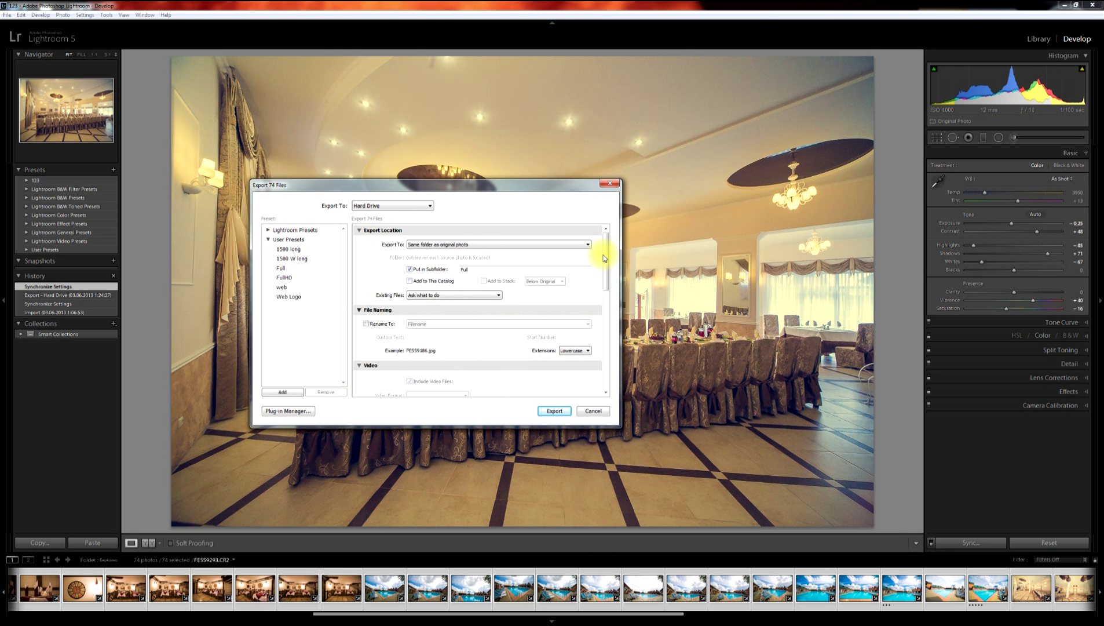
# Move and enlarge the Export dialog so that all its sections from Export Location to Post-Processing fit without scrolling.
pyautogui.moveTo(609, 255)
pyautogui.mouseDown()
pyautogui.moveTo(603, 358)
pyautogui.moveTo(609, 235)
pyautogui.mouseUp()
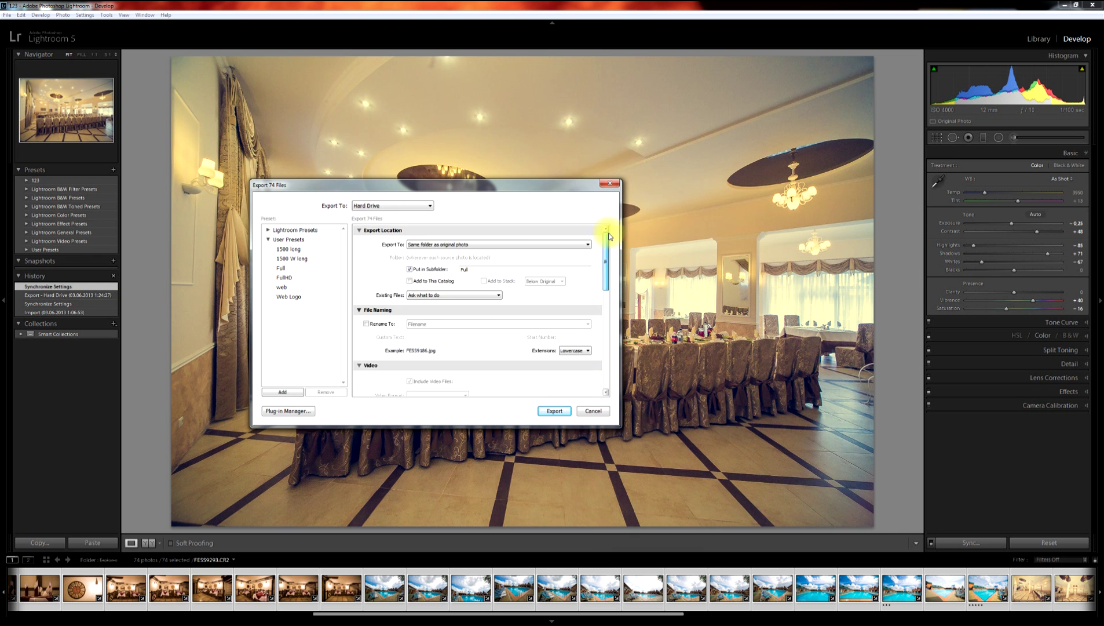
pyautogui.moveTo(567, 185); pyautogui.dragTo(593, 25)
pyautogui.moveTo(645, 267); pyautogui.dragTo(698, 565)
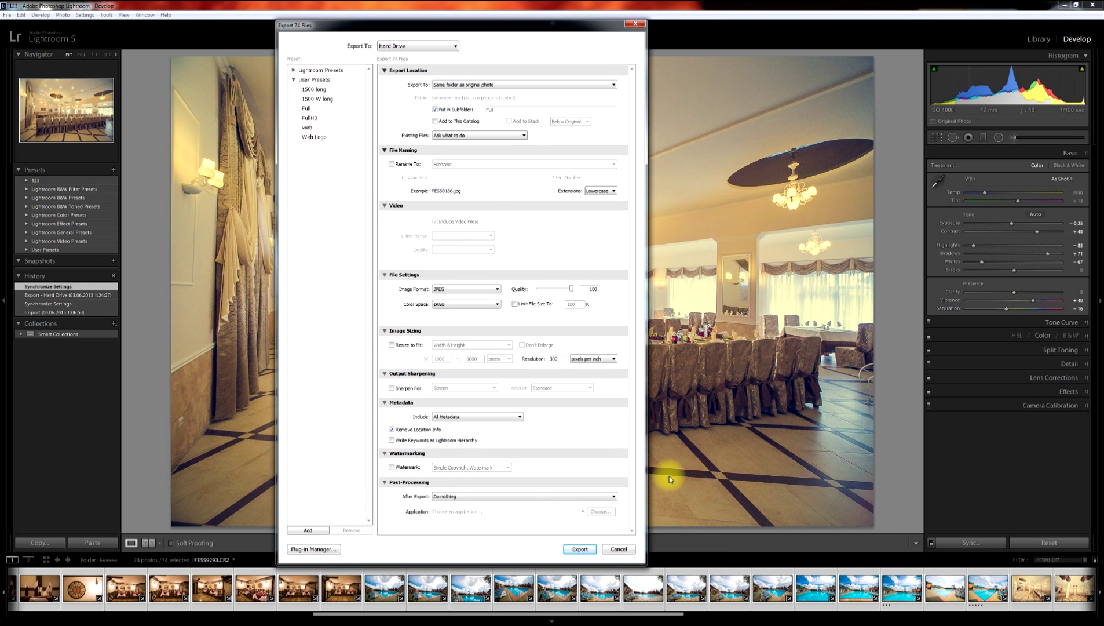
pyautogui.moveTo(481, 25); pyautogui.dragTo(497, 24)
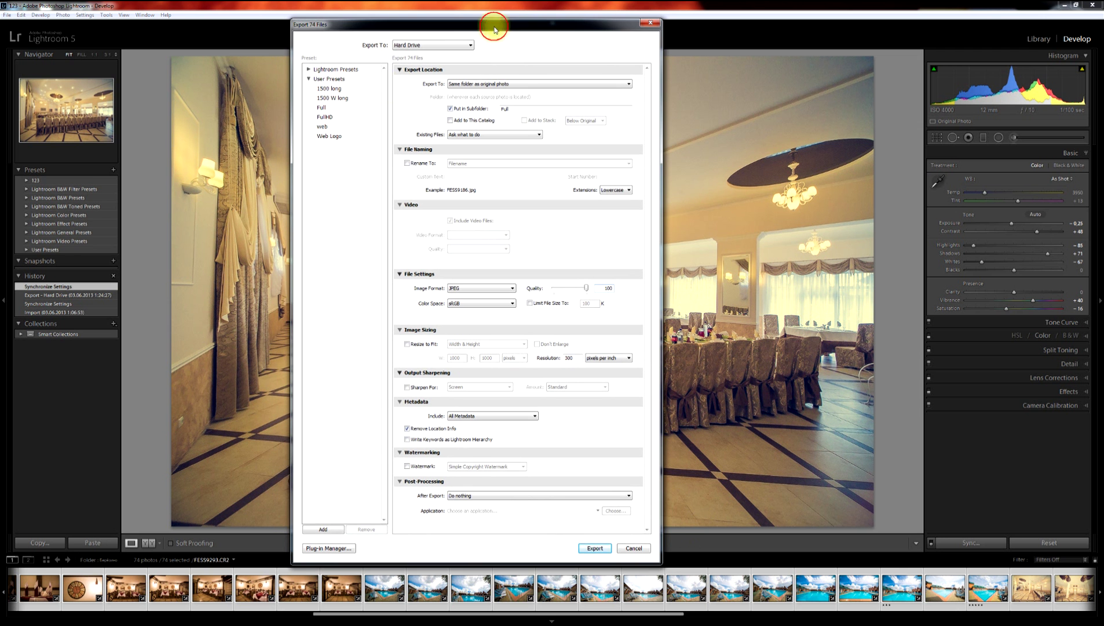
# Go through the user export presets 1500 long, 1500 W long, Full, FullHD and web, comparing their export settings.
pyautogui.click(335, 89)
pyautogui.click(328, 98)
pyautogui.click(323, 108)
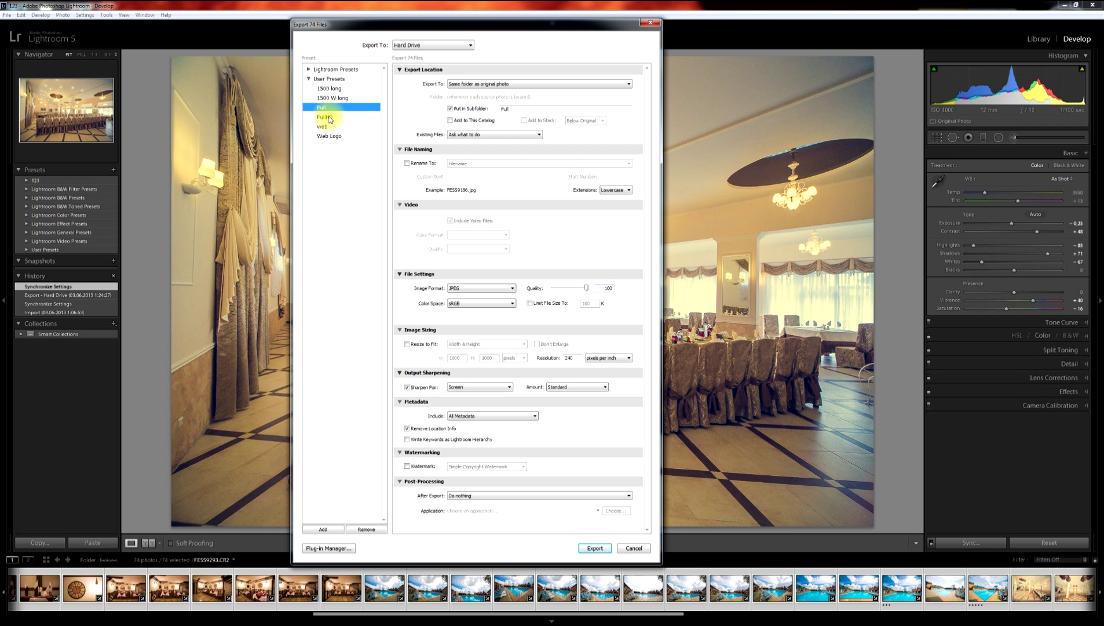
pyautogui.click(325, 117)
pyautogui.click(334, 127)
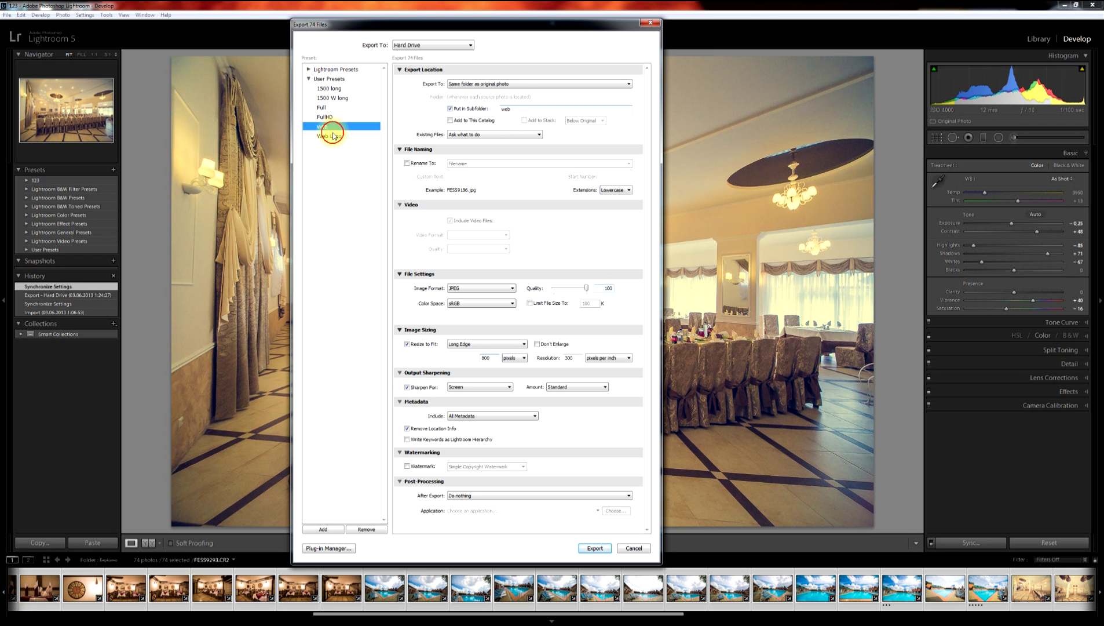
# View the settings of the Web Logo and 1500 W long user export presets, and load the 1500 long preset.
pyautogui.click(329, 138)
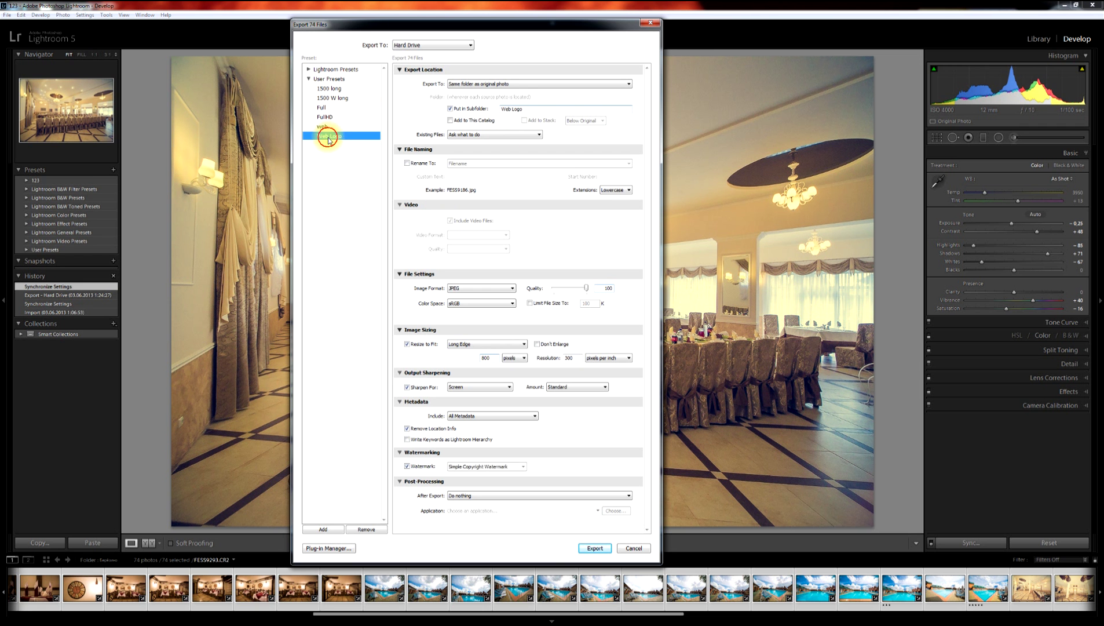
pyautogui.click(336, 97)
pyautogui.click(333, 89)
pyautogui.click(329, 78)
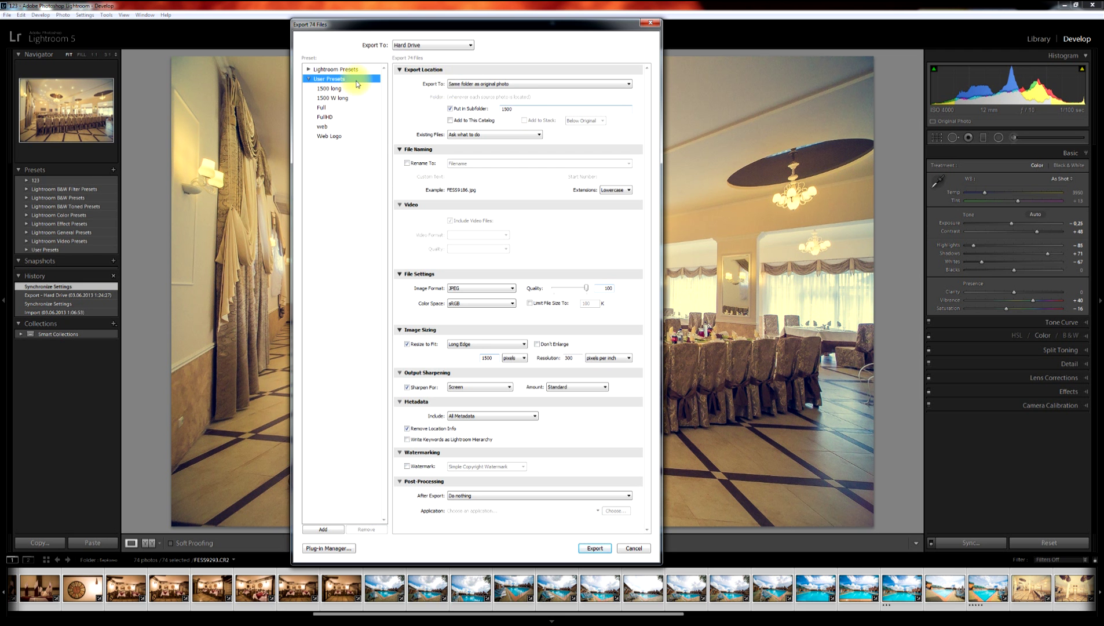
pyautogui.click(307, 70)
pyautogui.click(307, 70)
pyautogui.click(327, 79)
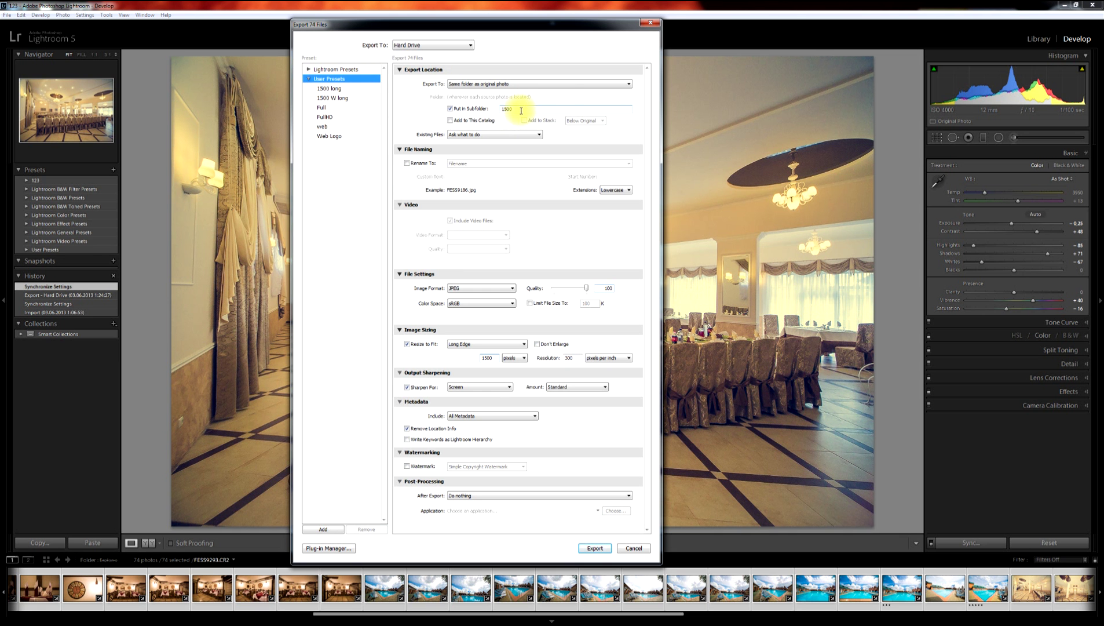
# Set the export location to a specific folder and turn off placing the files in a subfolder.
pyautogui.click(483, 83)
pyautogui.click(476, 94)
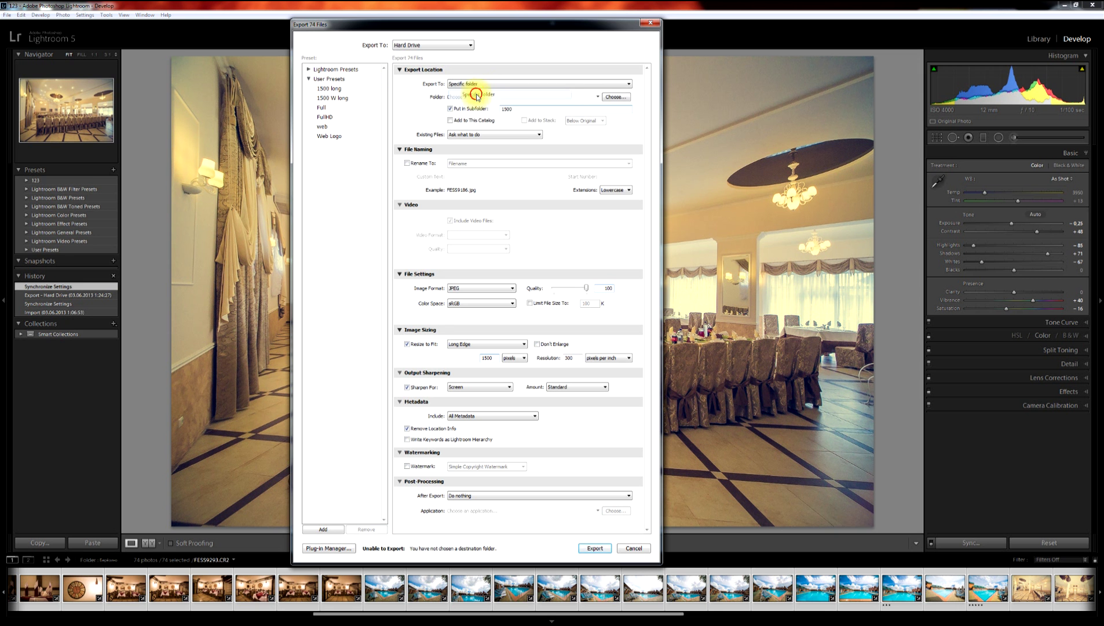
pyautogui.click(450, 108)
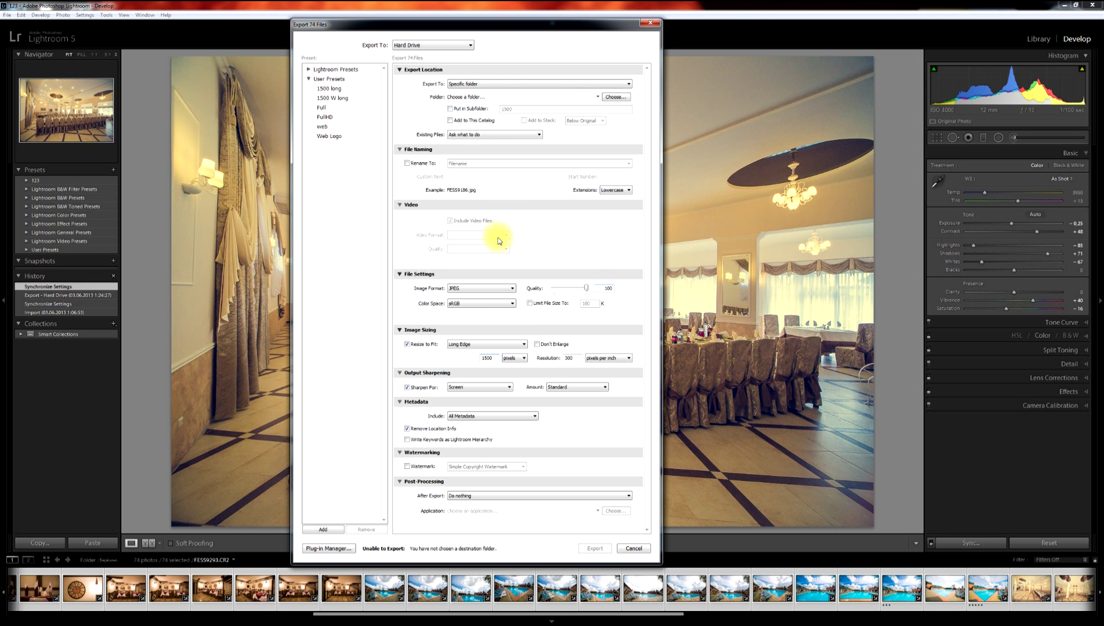
# Lower the JPEG quality to 76, turn off Resize to Fit, and close the Export dialog.
pyautogui.moveTo(580, 288); pyautogui.dragTo(578, 288)
pyautogui.click(415, 343)
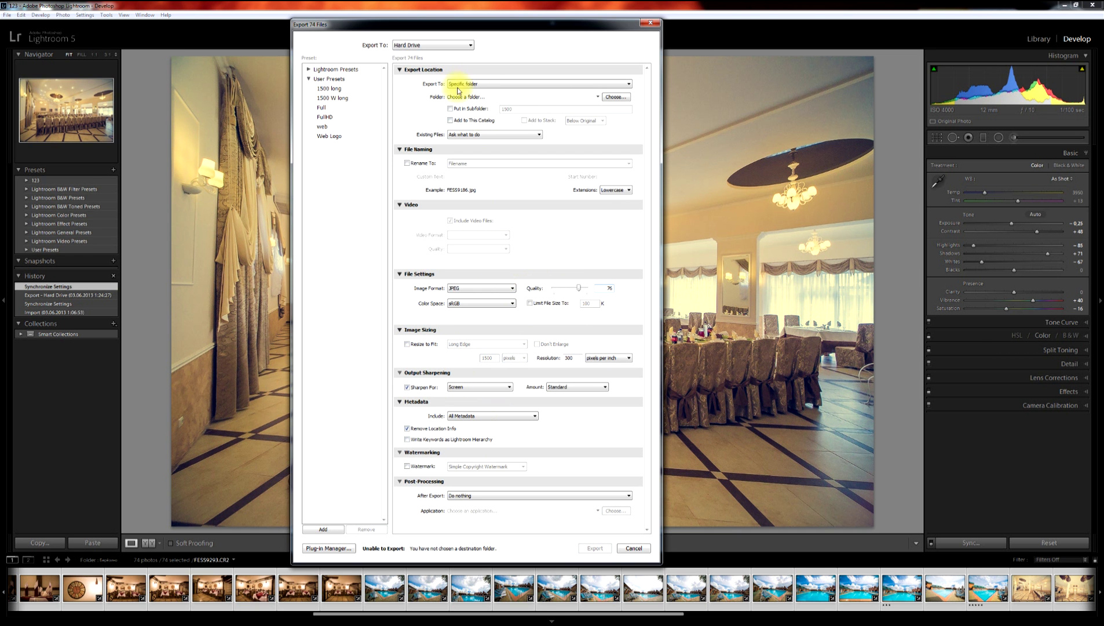
pyautogui.moveTo(506, 24); pyautogui.dragTo(537, 24)
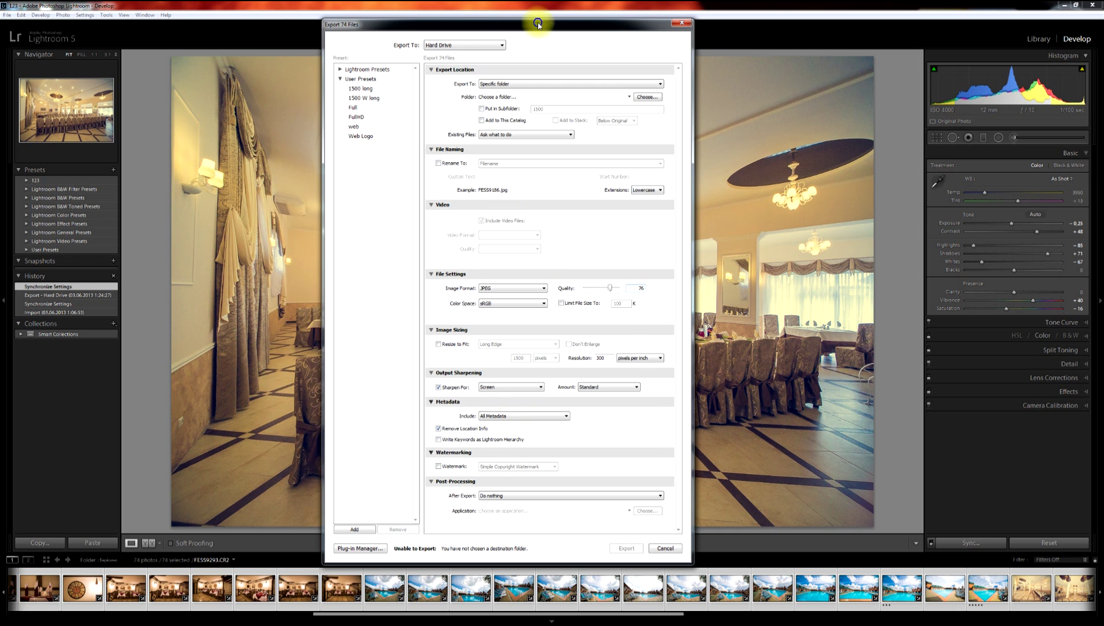
pyautogui.click(682, 22)
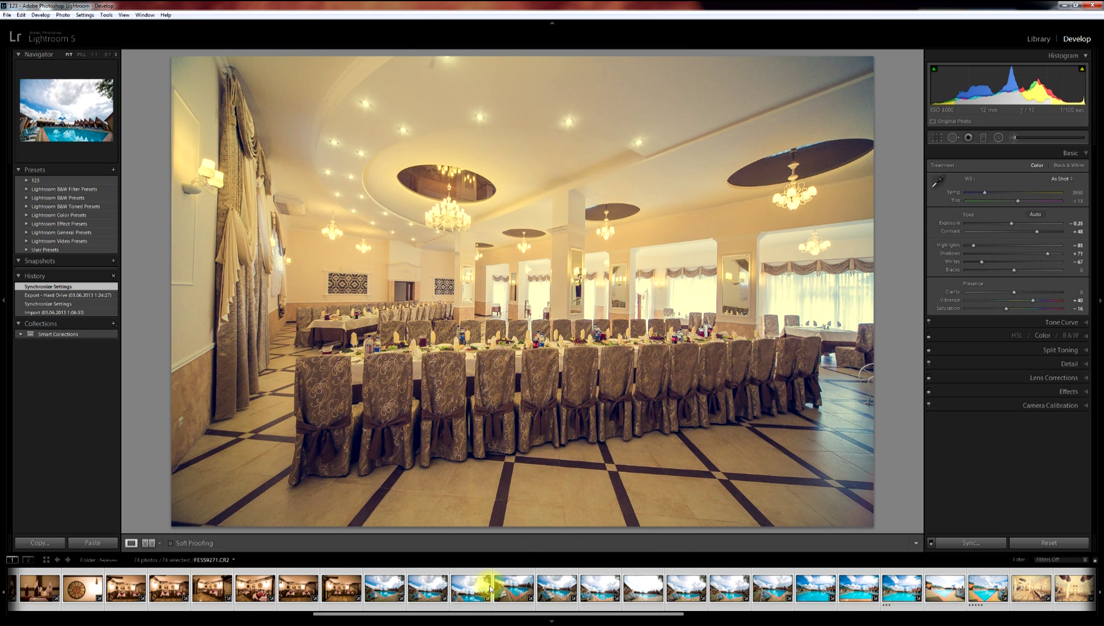
# Reopen the Export dialog for the selected photos, set the location to the same folder as the original photo with a subfolder, and leave the dialog.
pyautogui.rightClick(470, 587)
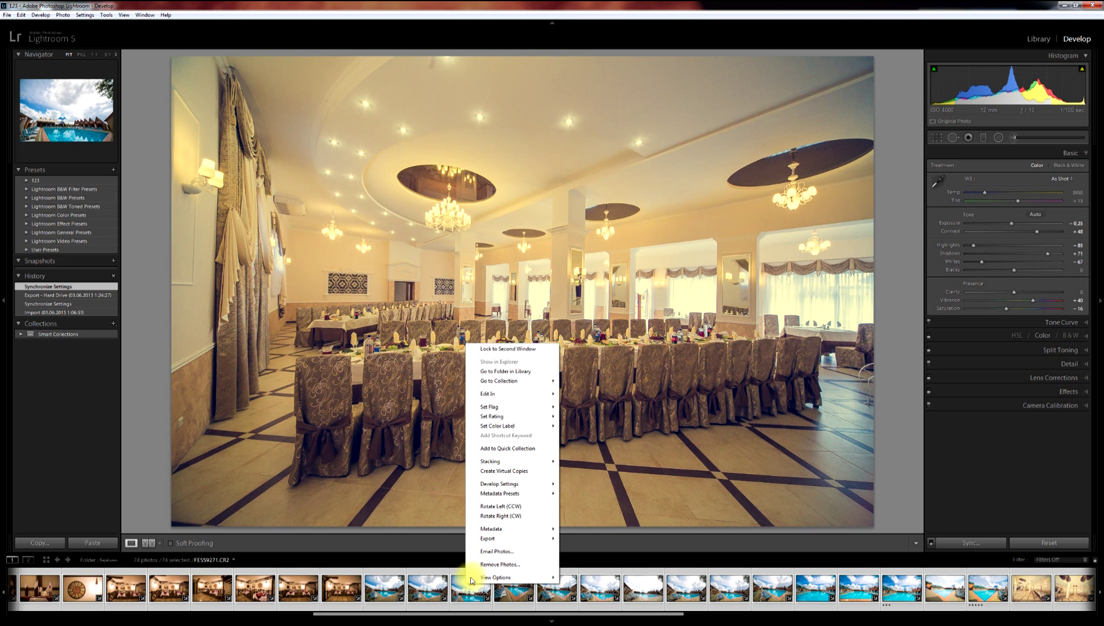
pyautogui.moveTo(490, 537)
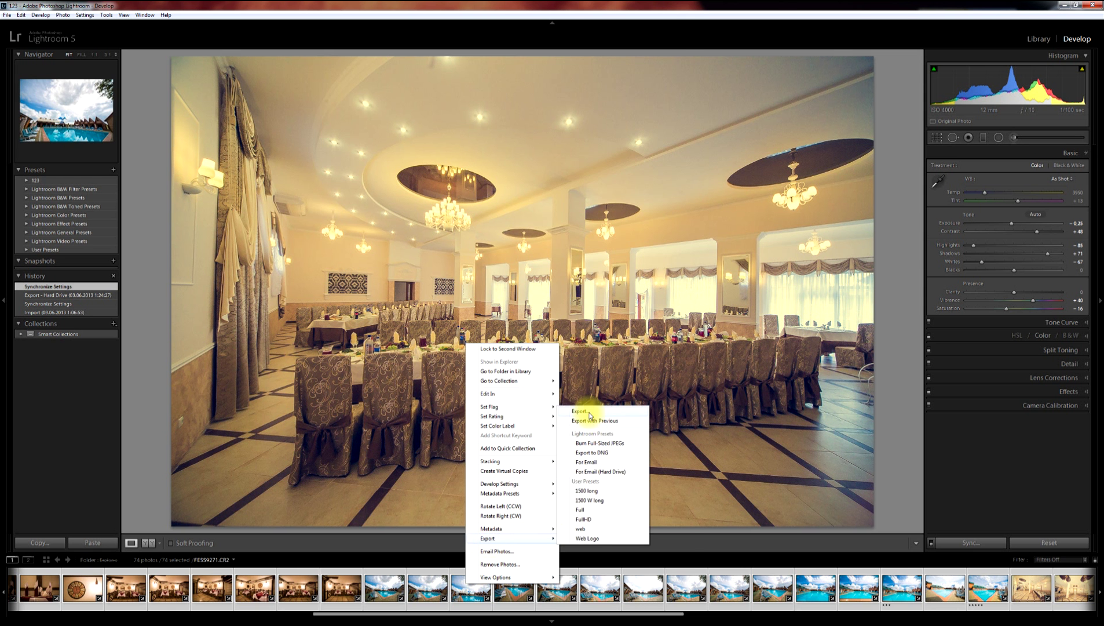
pyautogui.click(590, 413)
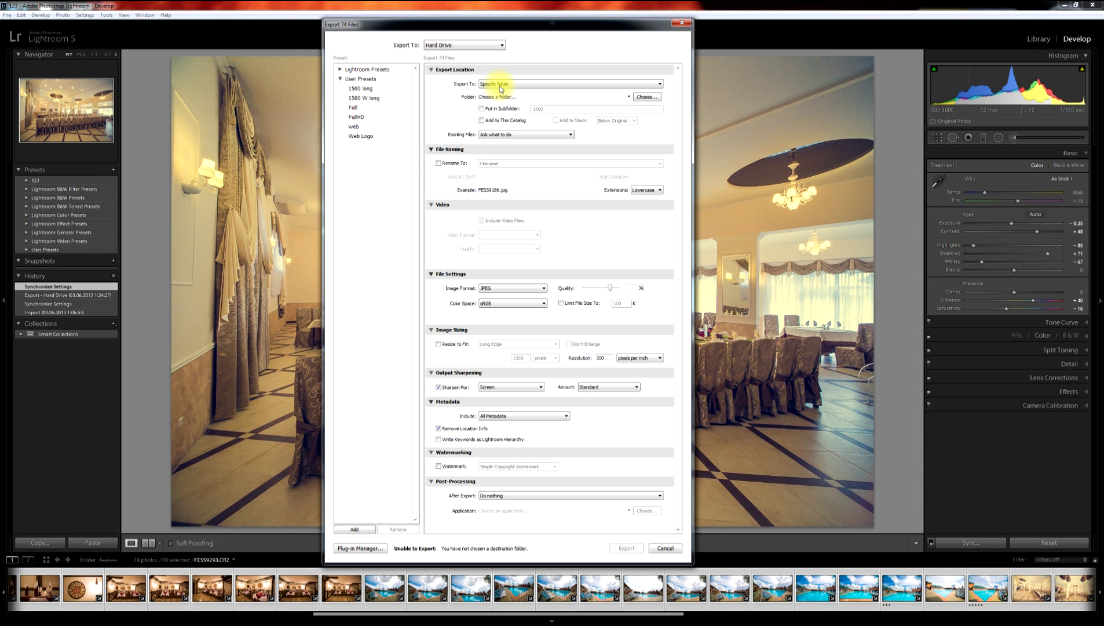
pyautogui.click(506, 87)
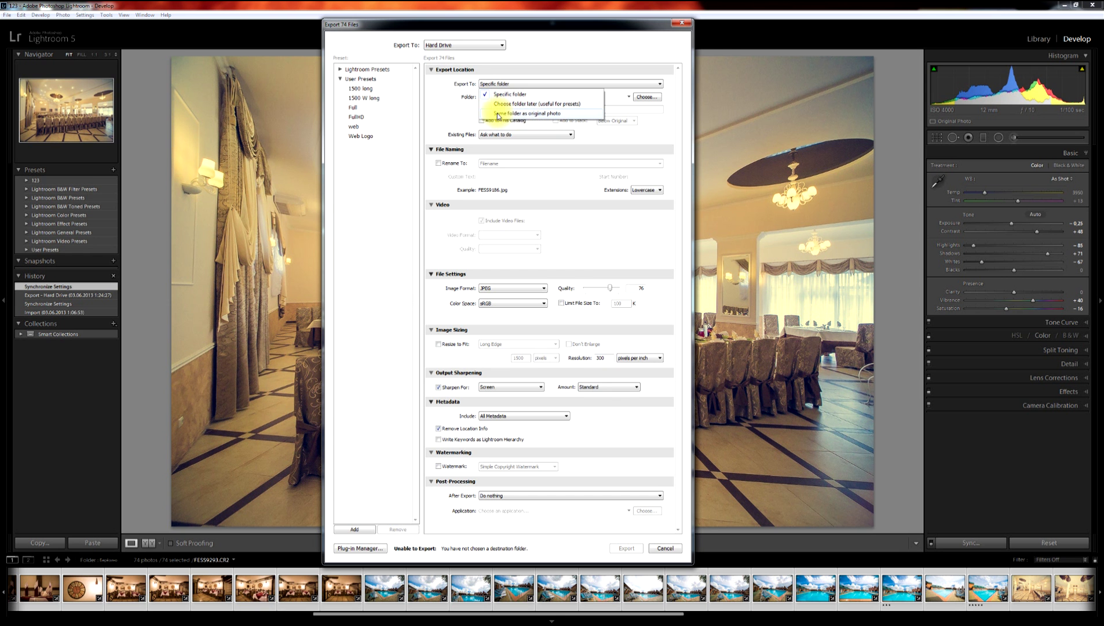
pyautogui.click(539, 114)
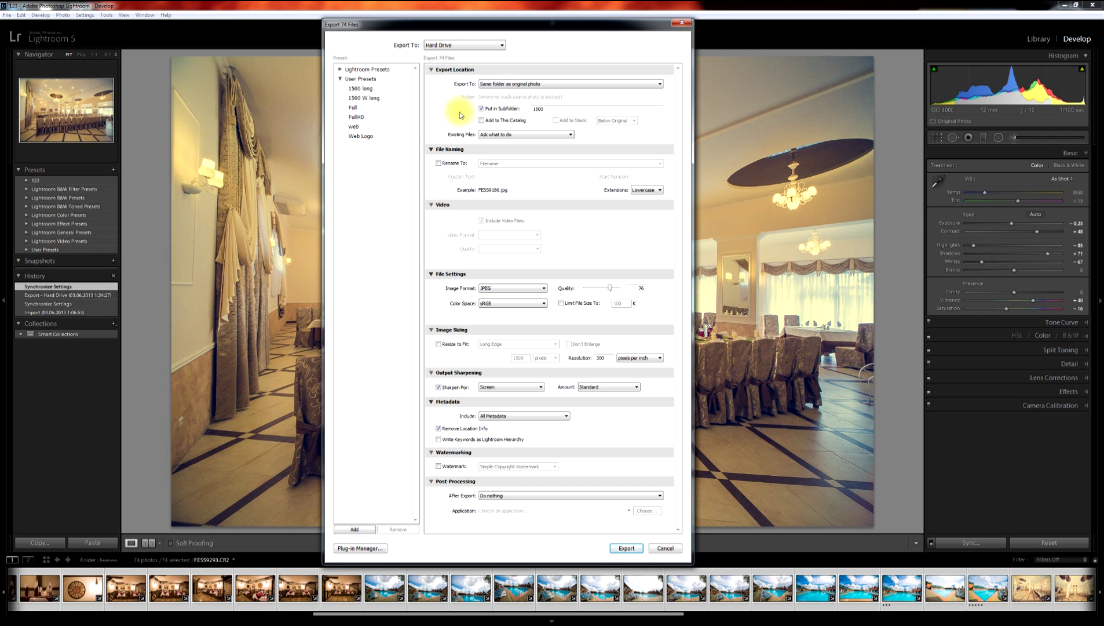
pyautogui.moveTo(73, 619)
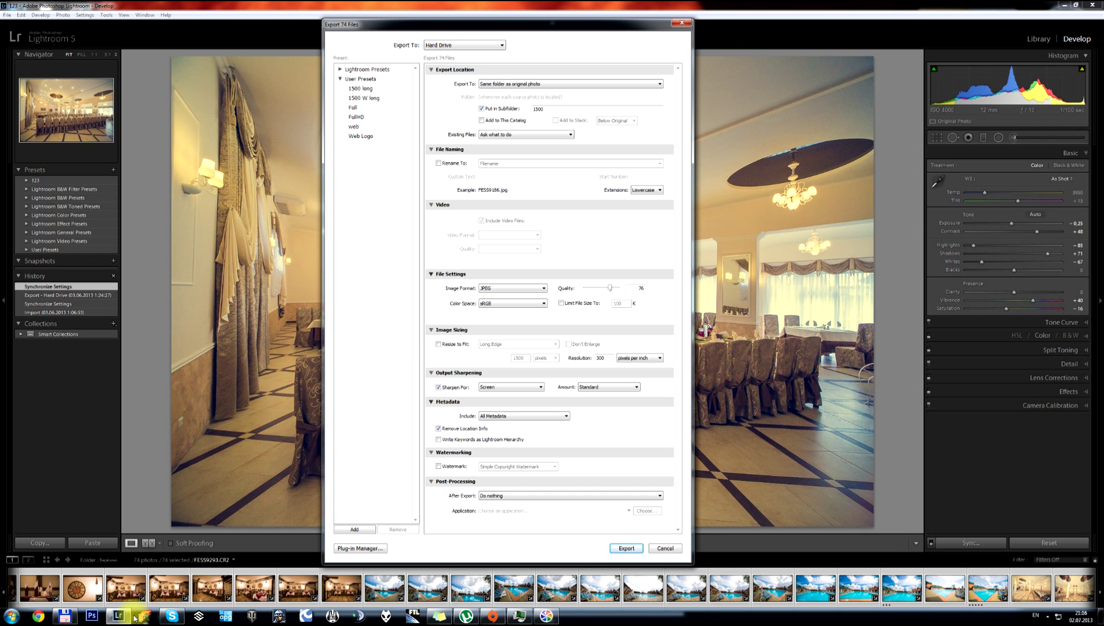
pyautogui.click(665, 547)
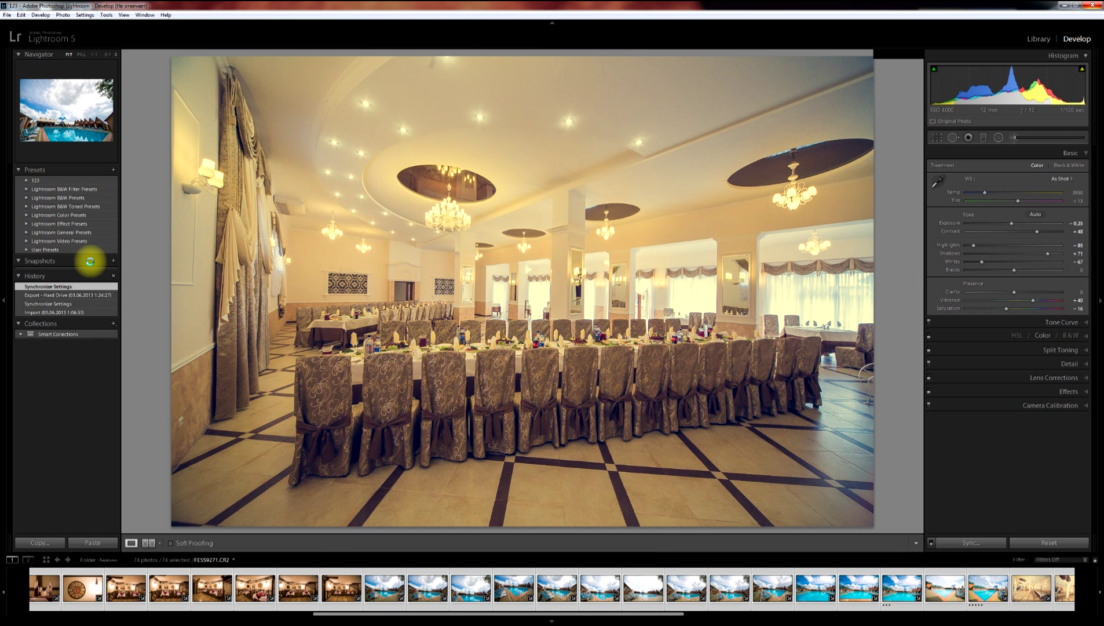
# Open the Fragolino folder in the Library and show its first photo in the Develop module.
pyautogui.press('g')
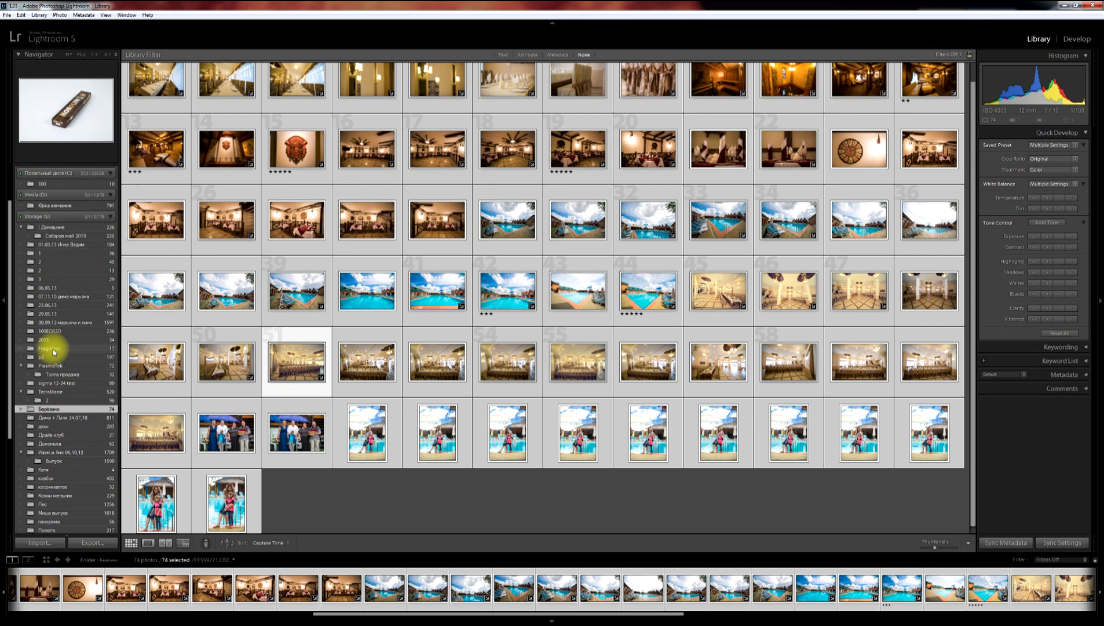
pyautogui.click(53, 348)
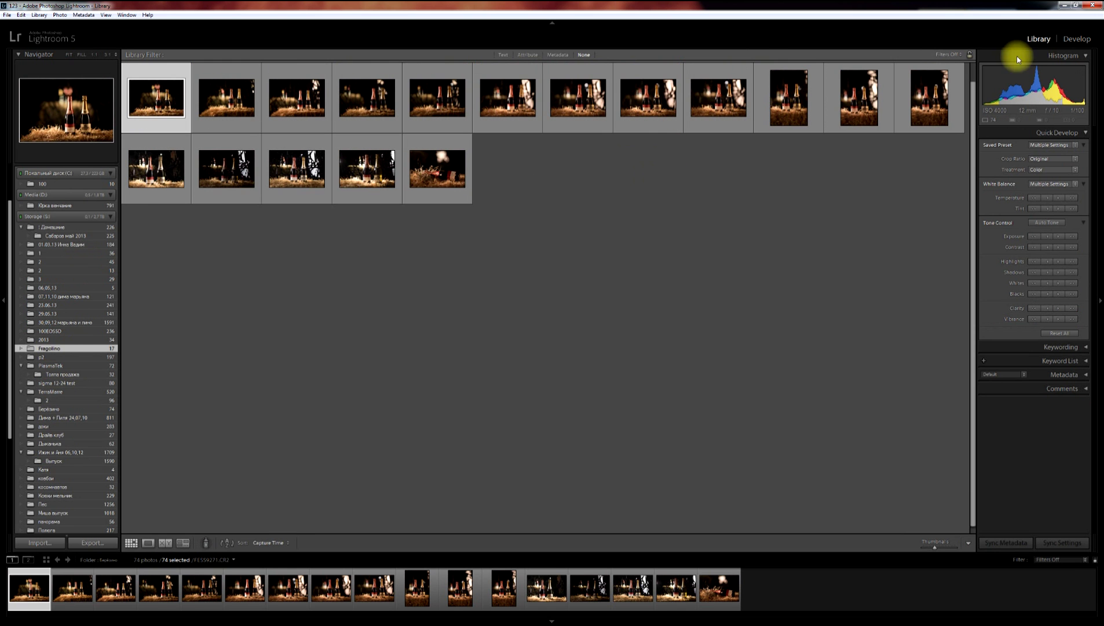
pyautogui.click(1078, 39)
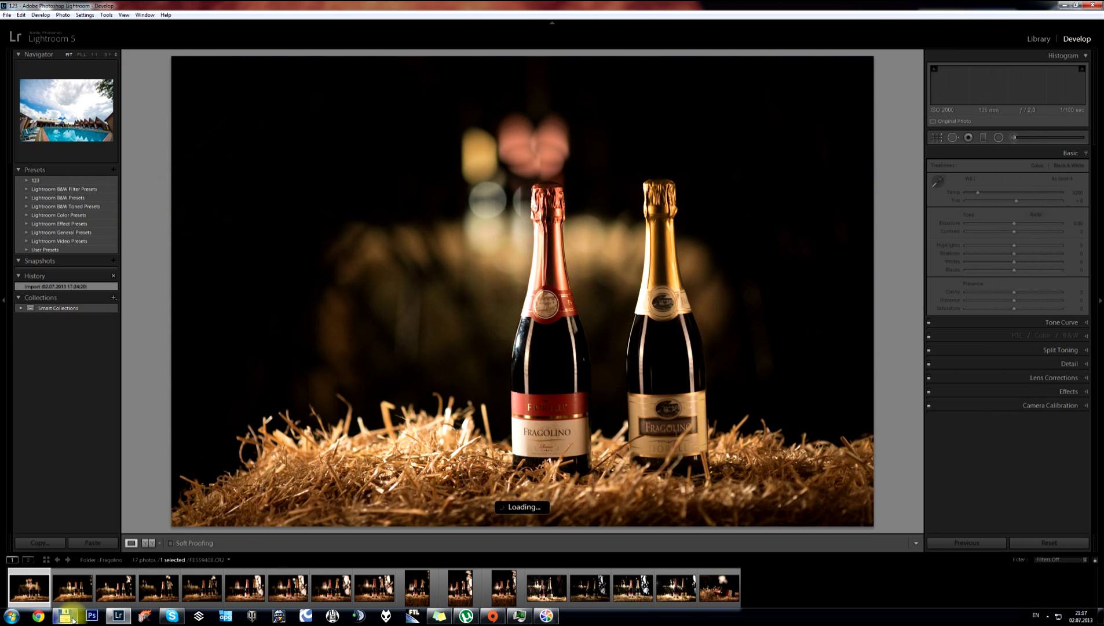
# Switch to Total Commander and browse the Fragolino folder with its raw files and its Full subfolder with the exported JPGs.
pyautogui.click(66, 615)
pyautogui.doubleClick(559, 165)
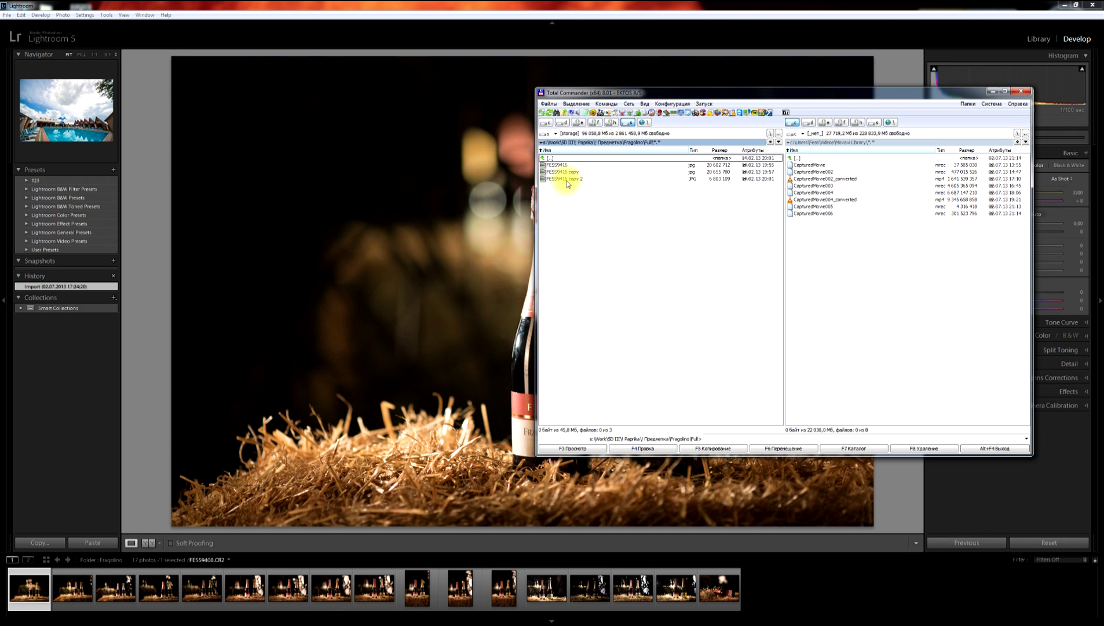
pyautogui.moveTo(591, 93); pyautogui.dragTo(675, 97)
pyautogui.doubleClick(650, 163)
pyautogui.doubleClick(651, 163)
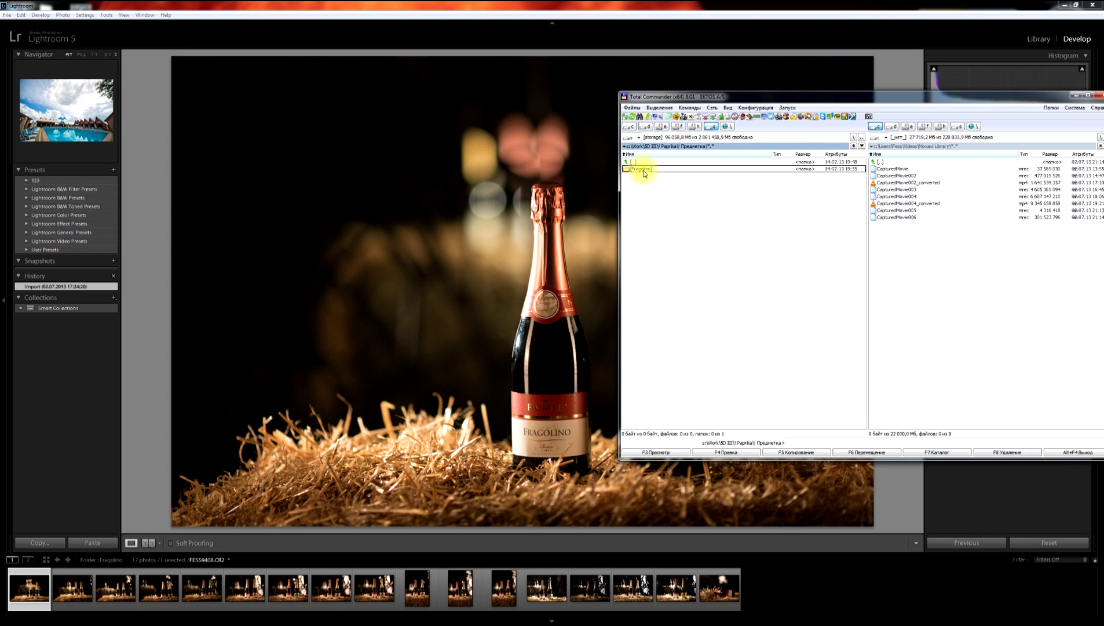
pyautogui.doubleClick(642, 169)
pyautogui.moveTo(650, 186)
pyautogui.mouseDown()
pyautogui.moveTo(656, 266)
pyautogui.moveTo(651, 172)
pyautogui.moveTo(653, 189)
pyautogui.mouseUp()
pyautogui.click(635, 169)
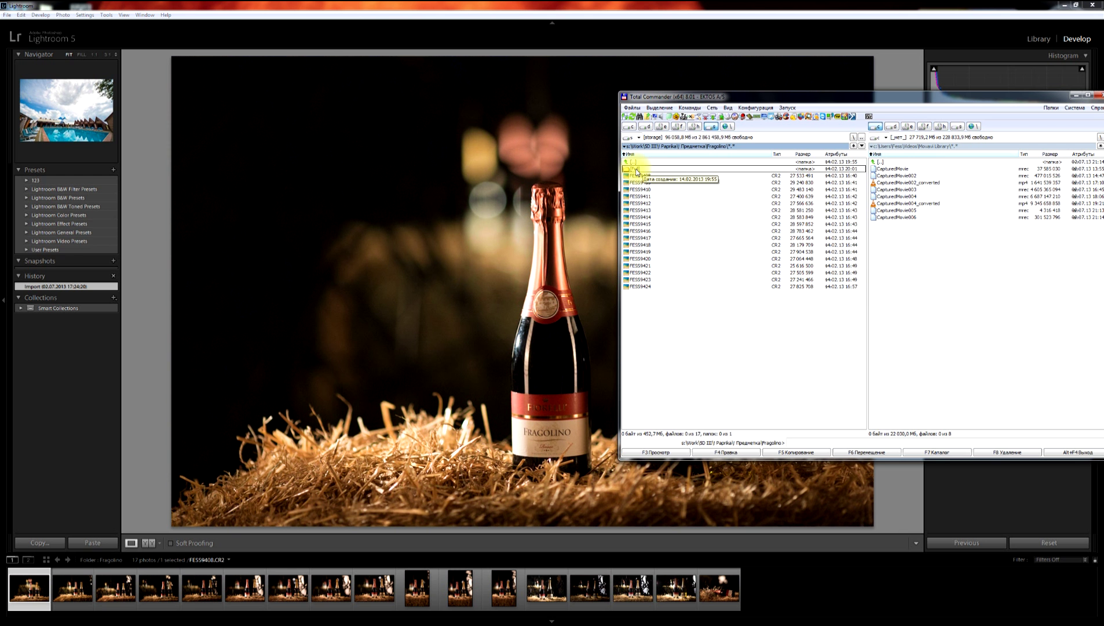
pyautogui.doubleClick(637, 170)
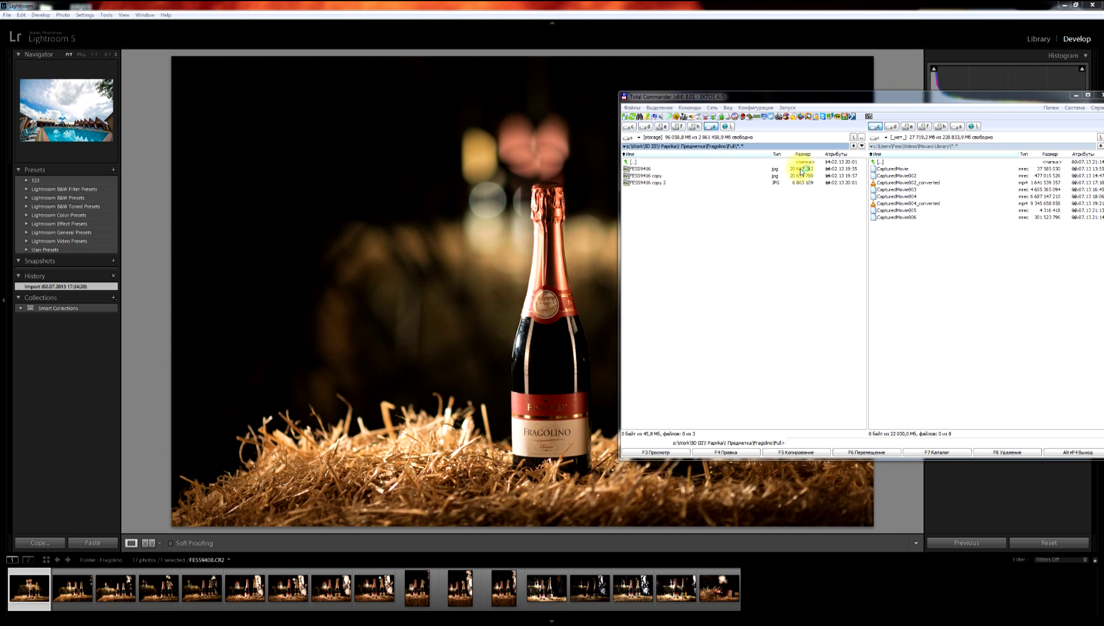
# View the finished image FESS9416 copy 2 in ACDSee, fitted to the window, and return to Lightroom.
pyautogui.press('Return')
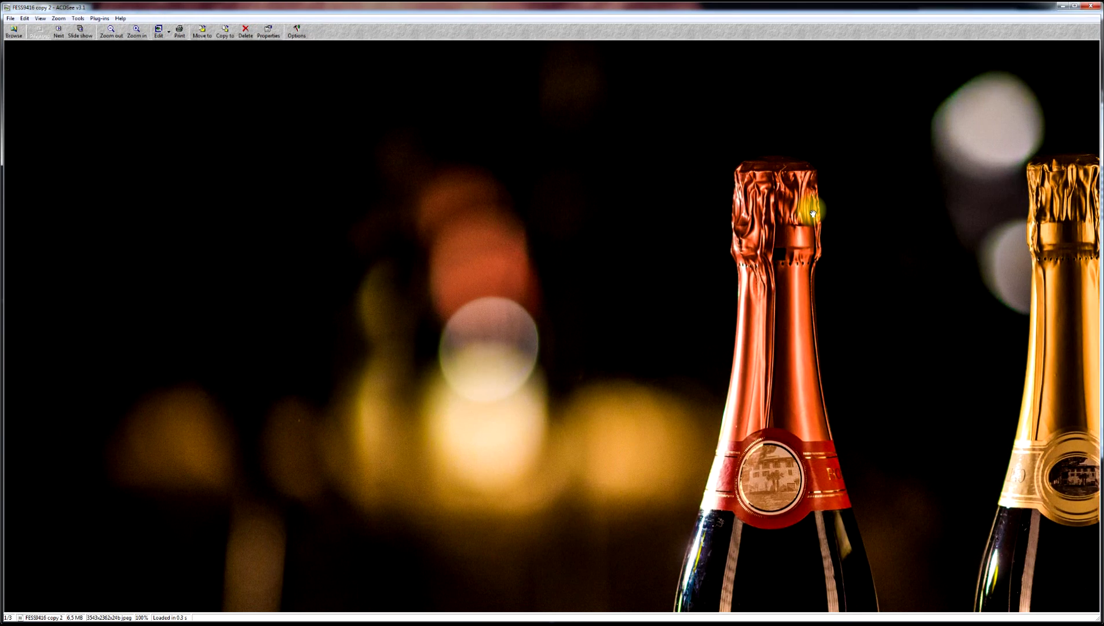
pyautogui.click(848, 5)
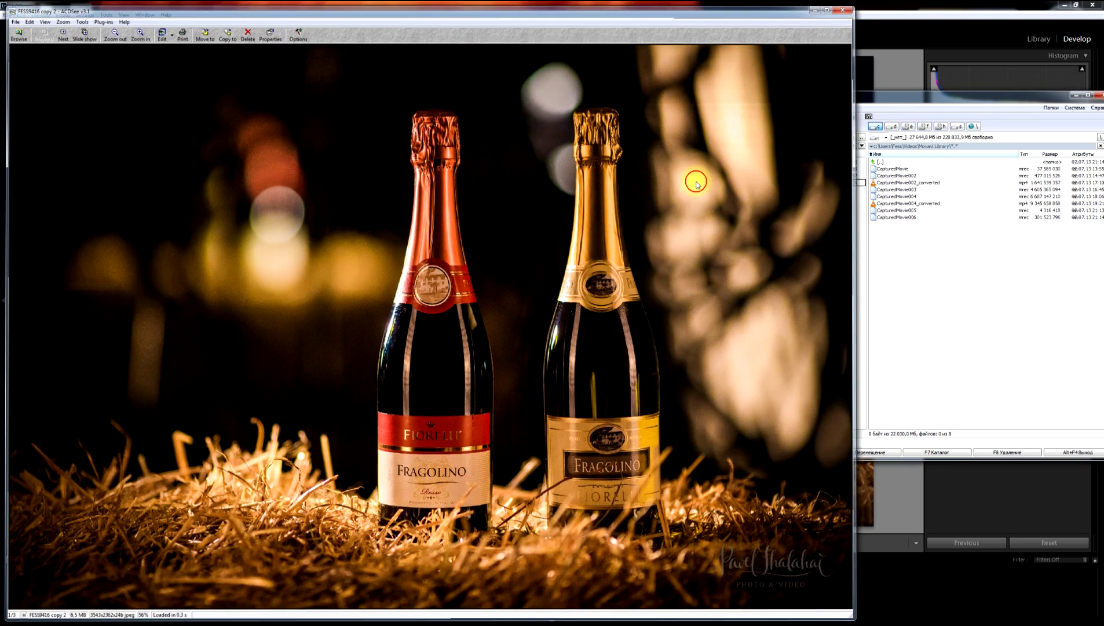
pyautogui.doubleClick(649, 162)
pyautogui.click(704, 6)
# Select the two-bottle photo FESS9416.CR2 in the filmstrip and open the Export dialog for it.
pyautogui.click(373, 589)
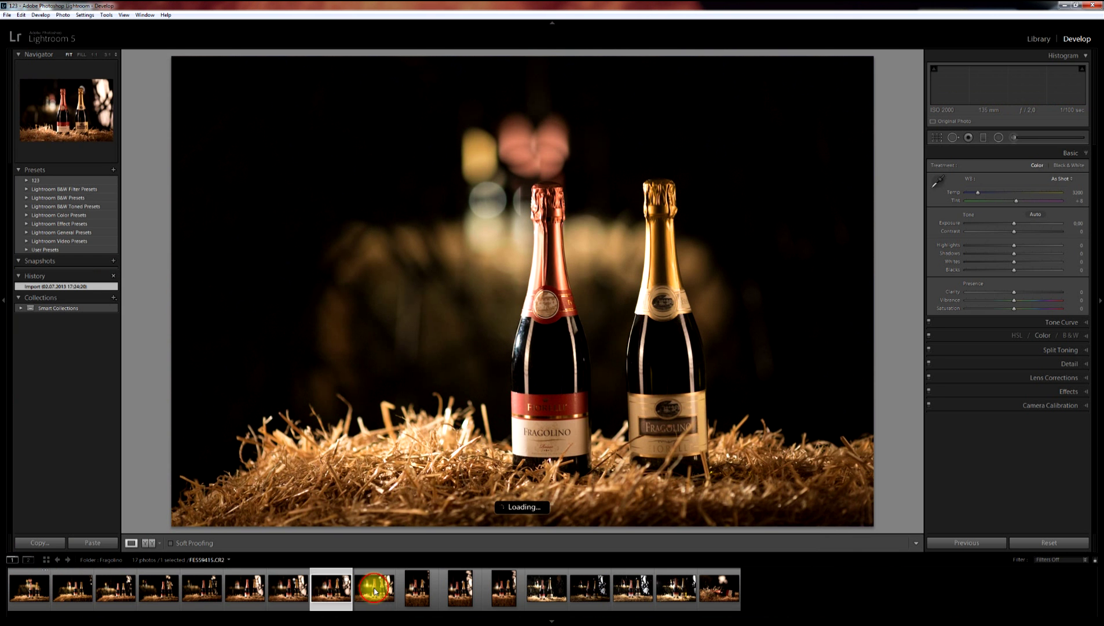
pyautogui.rightClick(374, 590)
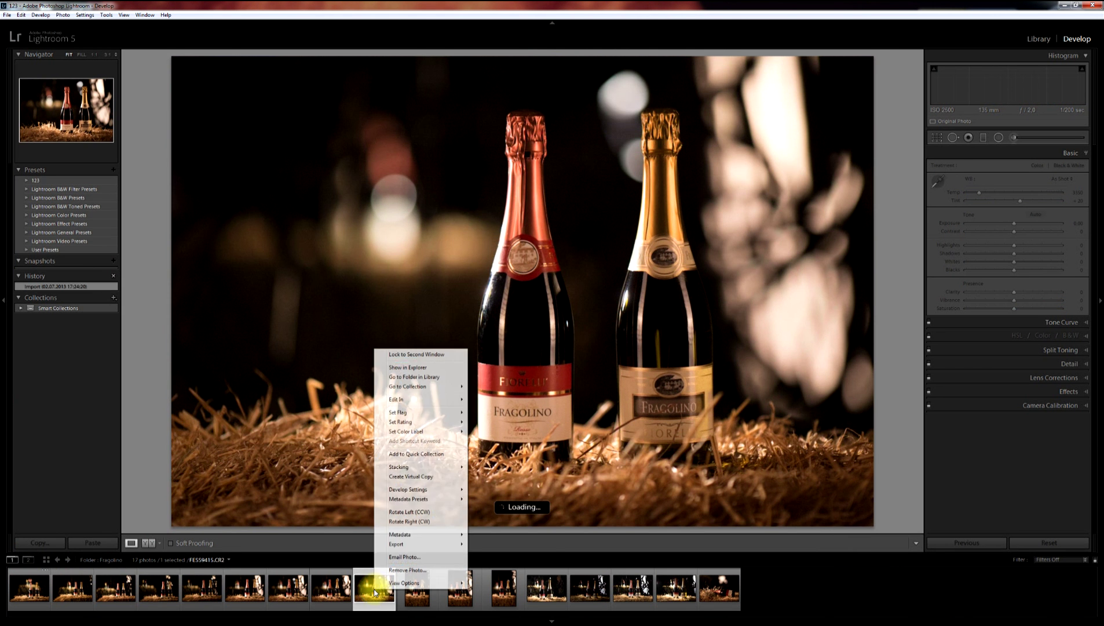
pyautogui.moveTo(396, 543)
pyautogui.click(510, 417)
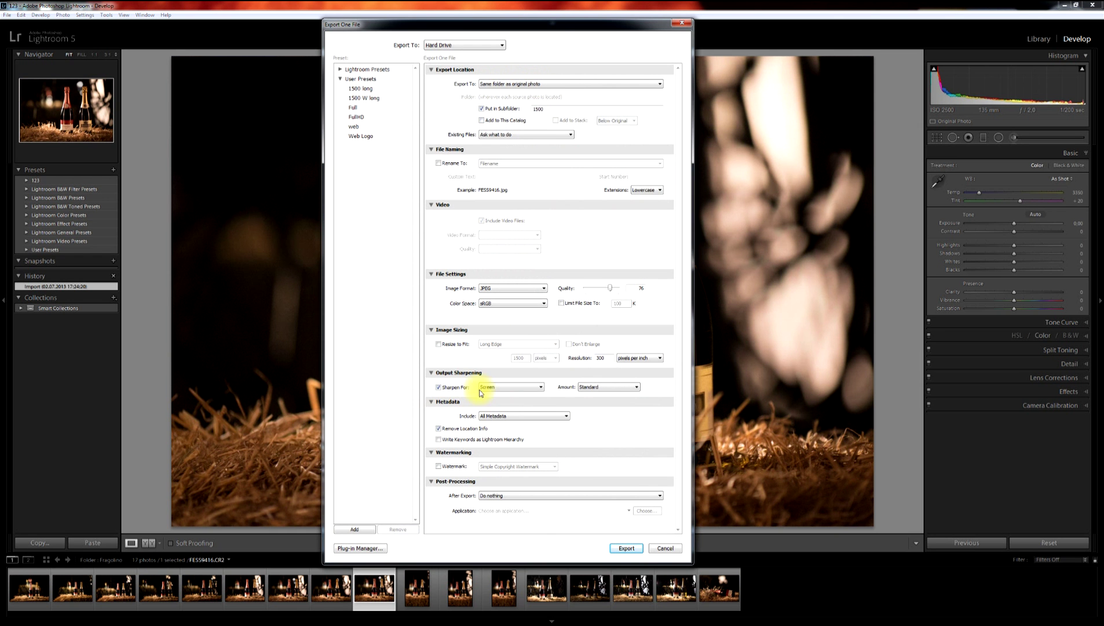
# Name the export subfolder 123 and look through the options for existing files, keeping Ask what to do.
pyautogui.click(509, 111)
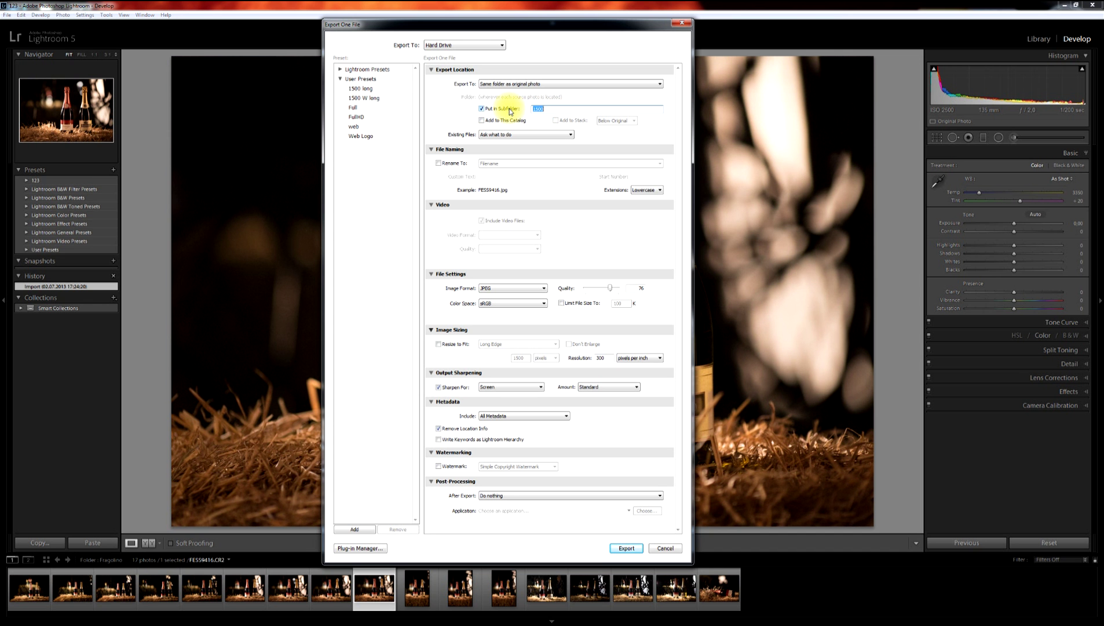
pyautogui.write('123')
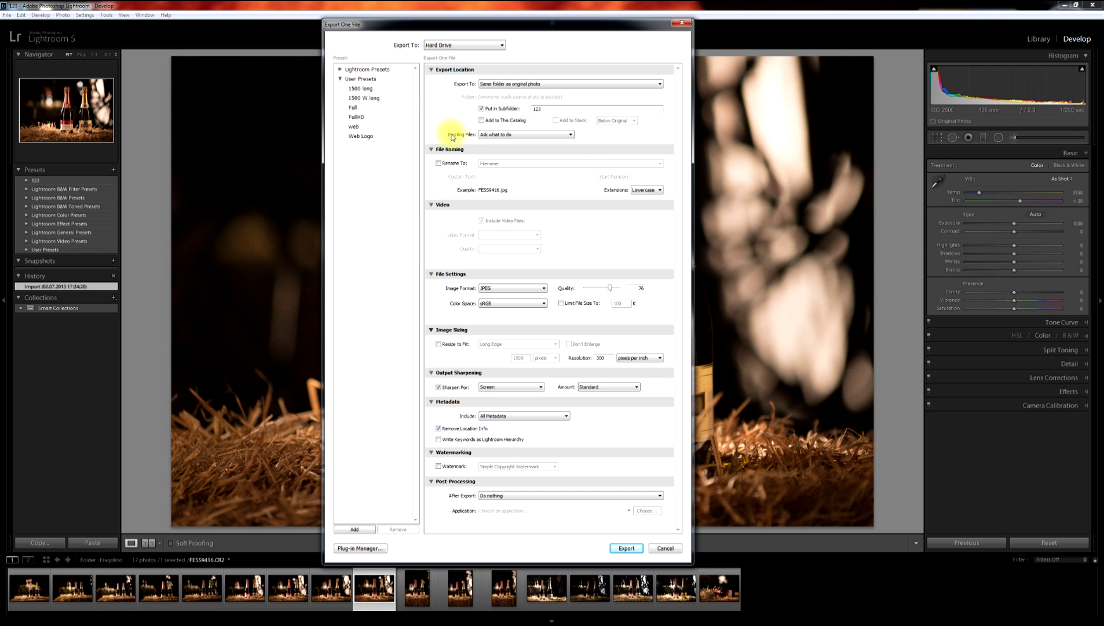
pyautogui.click(482, 134)
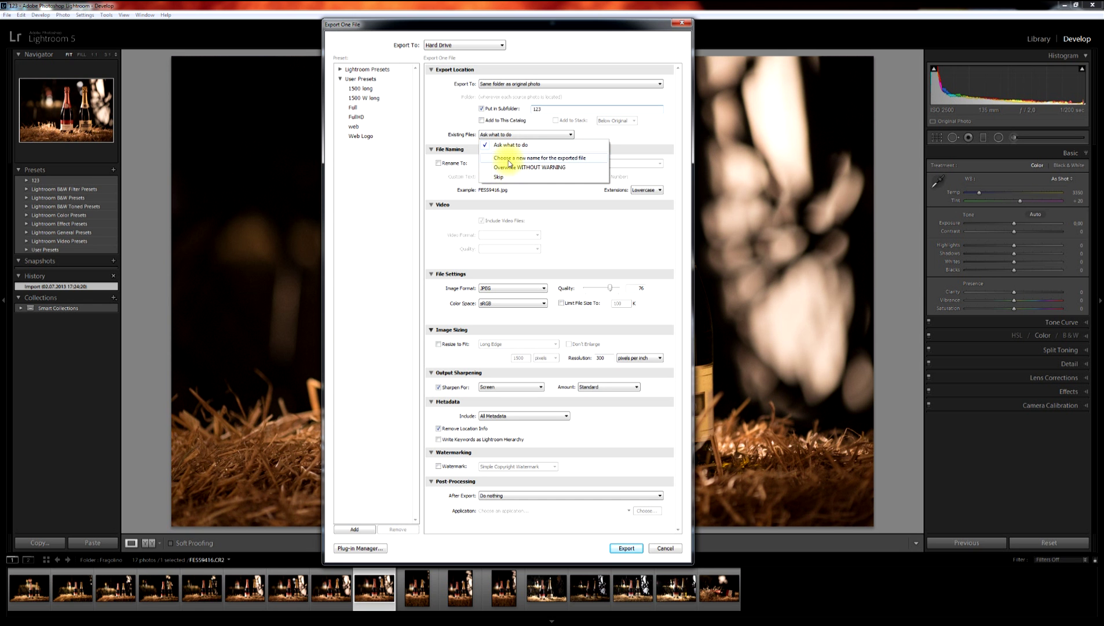
pyautogui.click(546, 49)
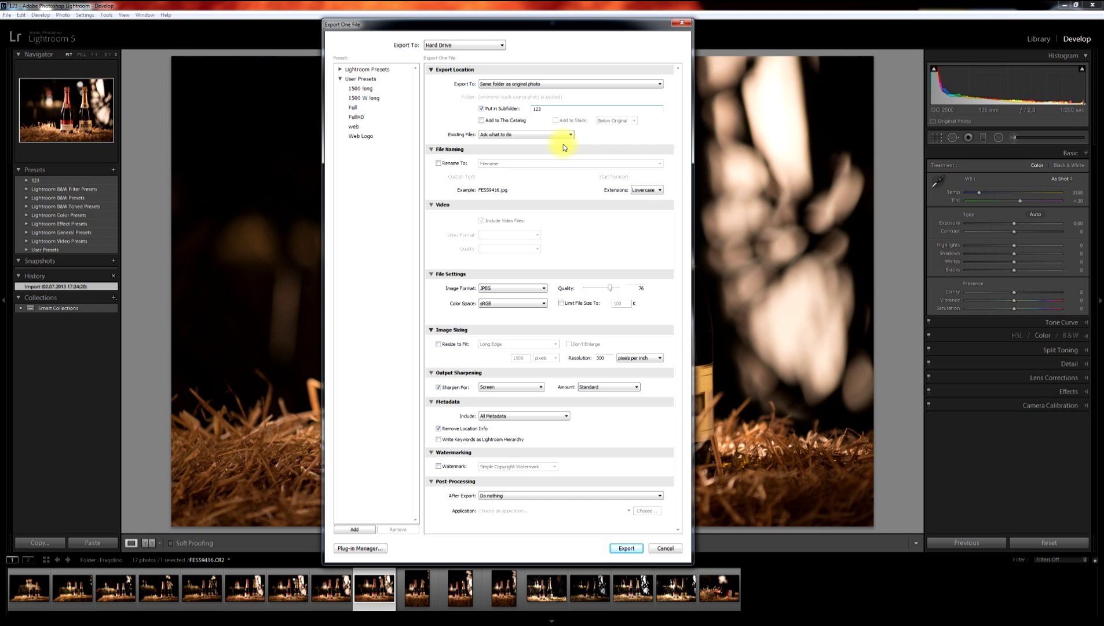
# Turn on renaming of the exported file to look through the naming templates, and turn it off again.
pyautogui.click(438, 165)
pyautogui.click(530, 164)
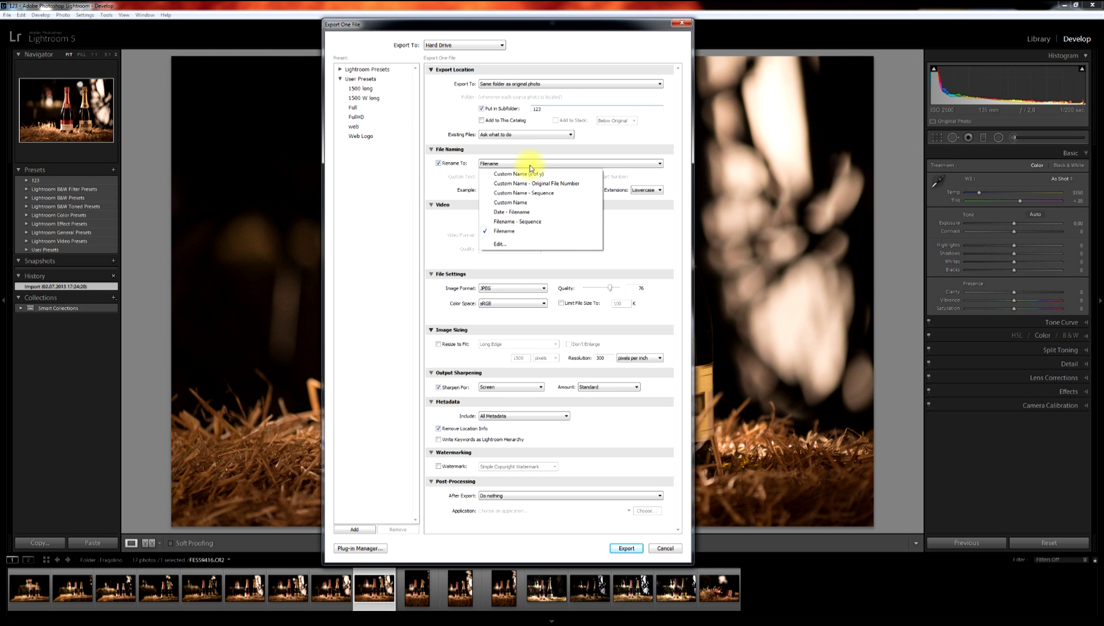
pyautogui.click(442, 164)
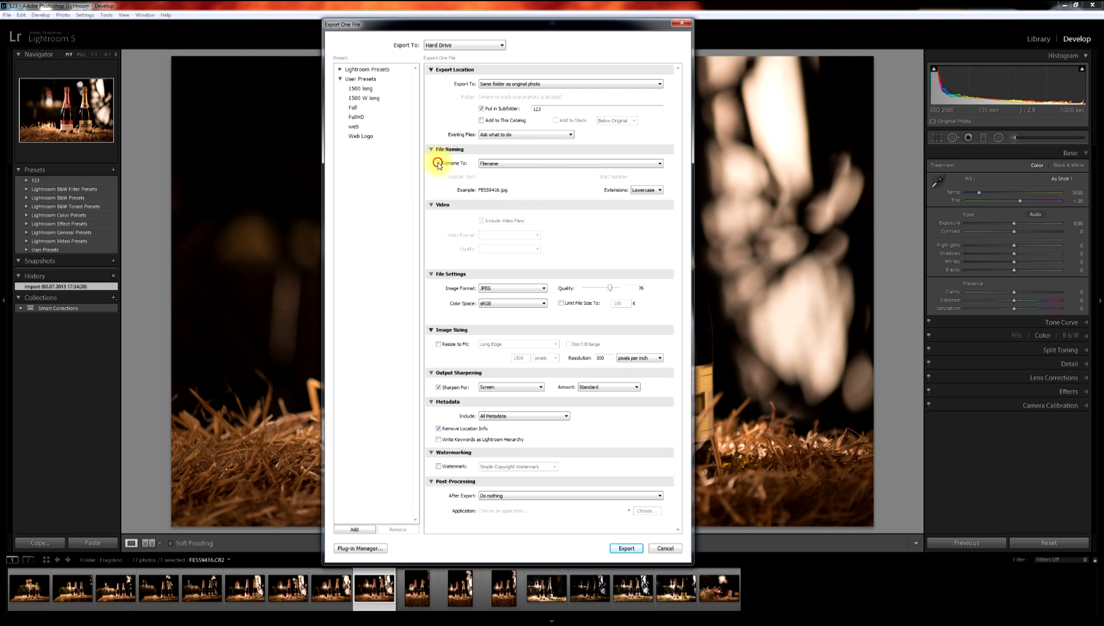
pyautogui.click(441, 164)
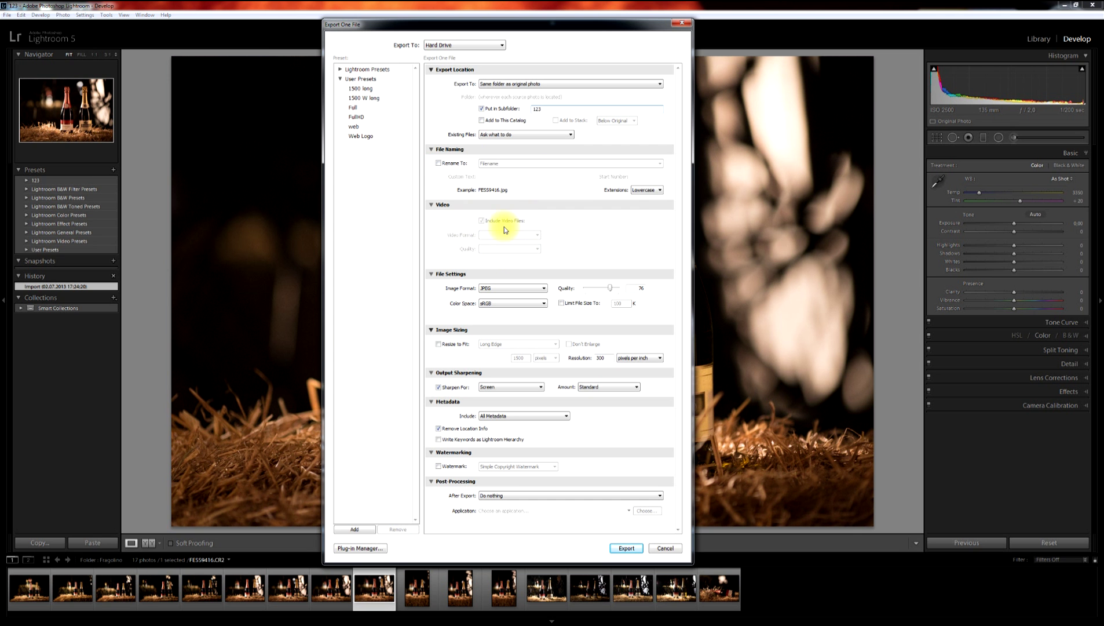
# Set the export file settings to JPEG with quality 100 and the sRGB color space.
pyautogui.click(494, 291)
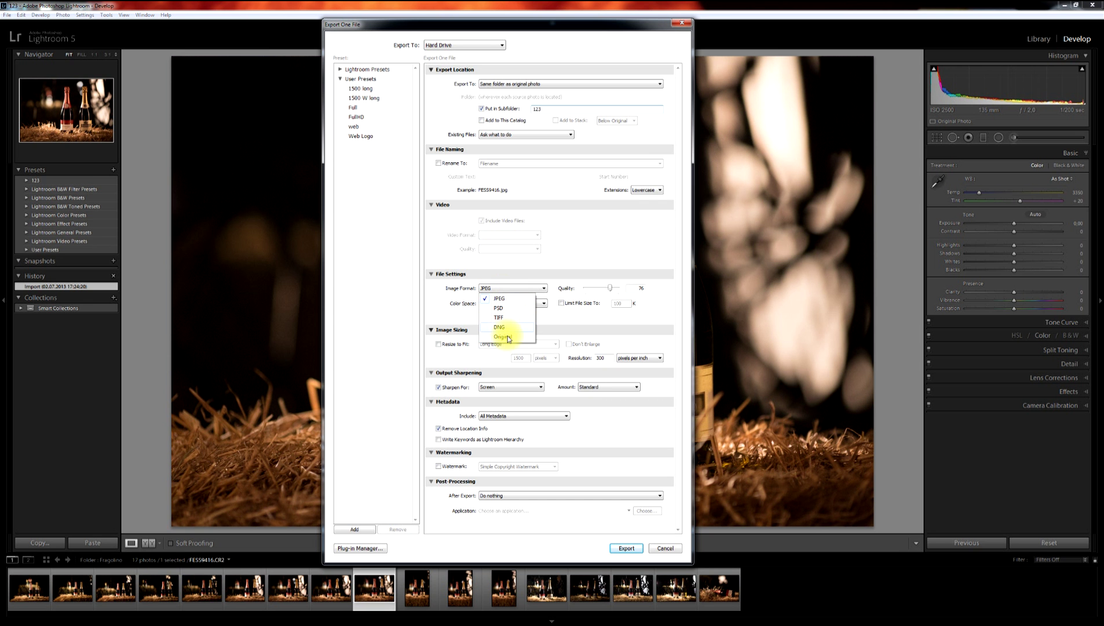
pyautogui.click(507, 301)
pyautogui.moveTo(611, 292); pyautogui.dragTo(642, 293)
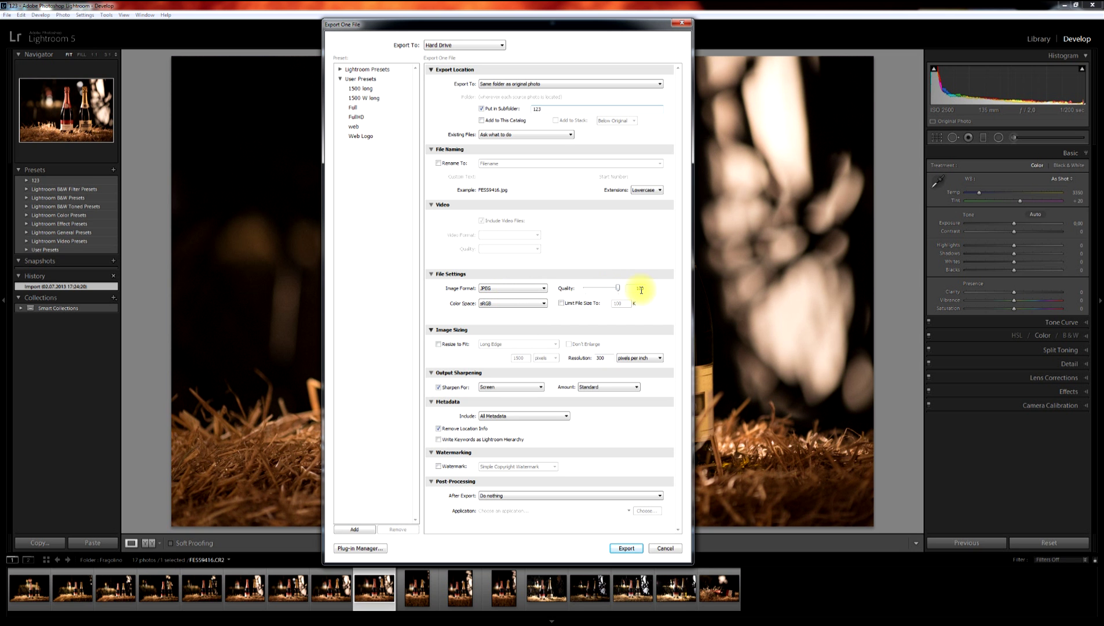
pyautogui.click(493, 303)
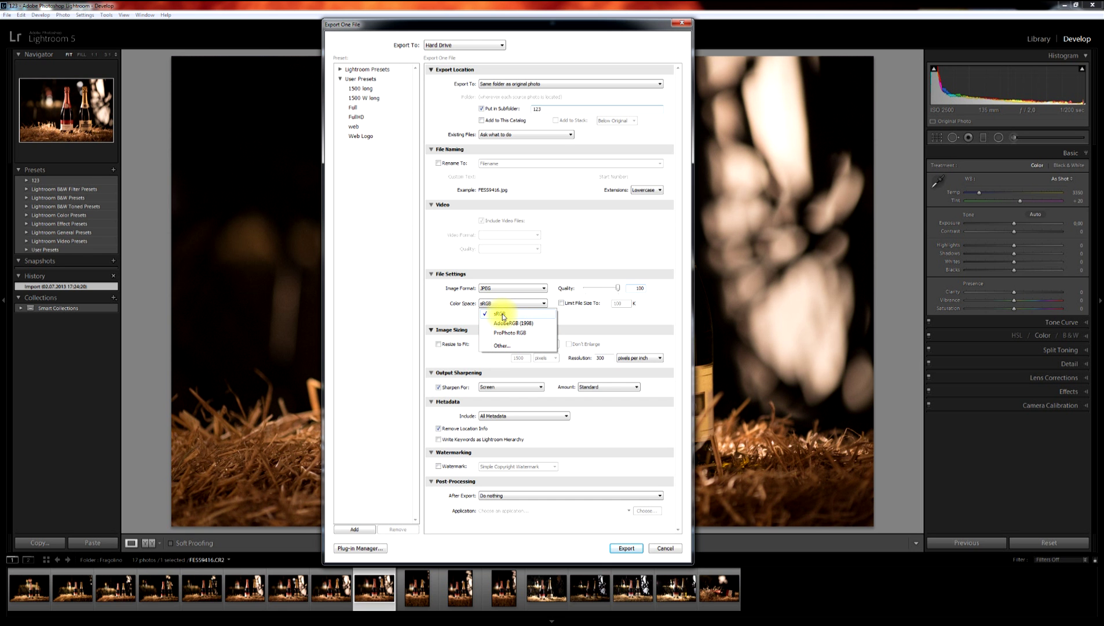
pyautogui.click(501, 314)
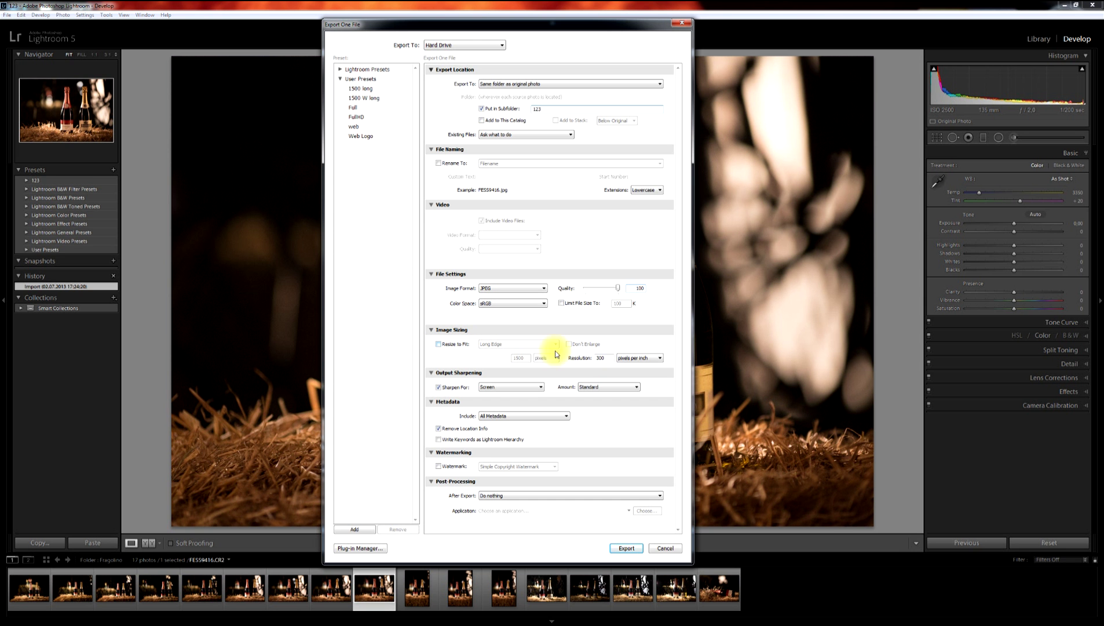
# Look at the resolution units for the export, keeping 300 pixels per inch.
pyautogui.doubleClick(600, 358)
pyautogui.click(631, 359)
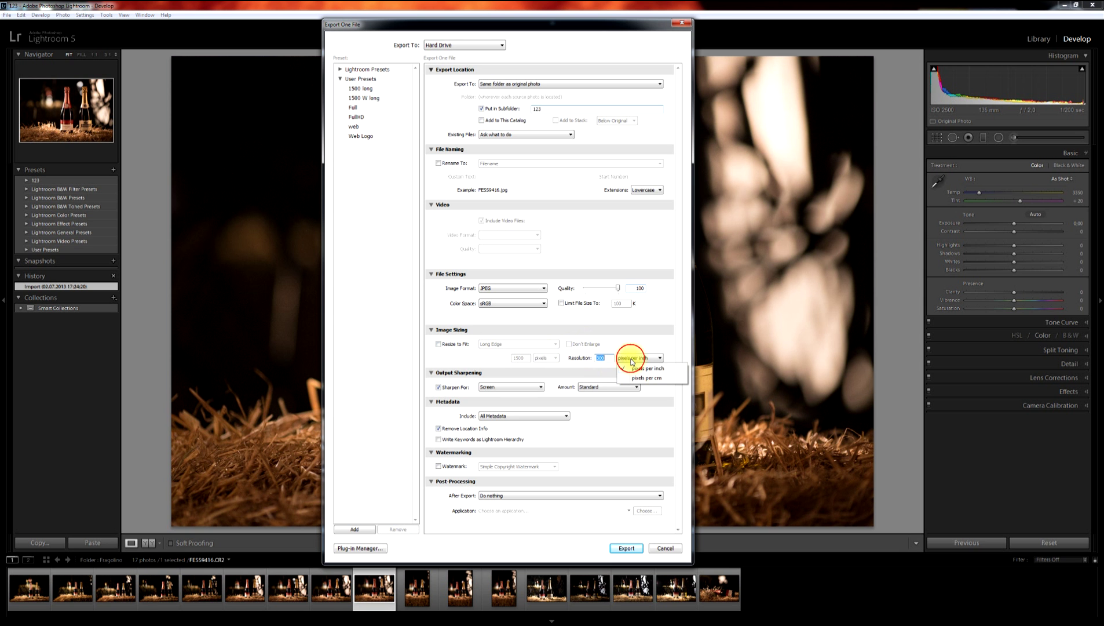
pyautogui.click(663, 372)
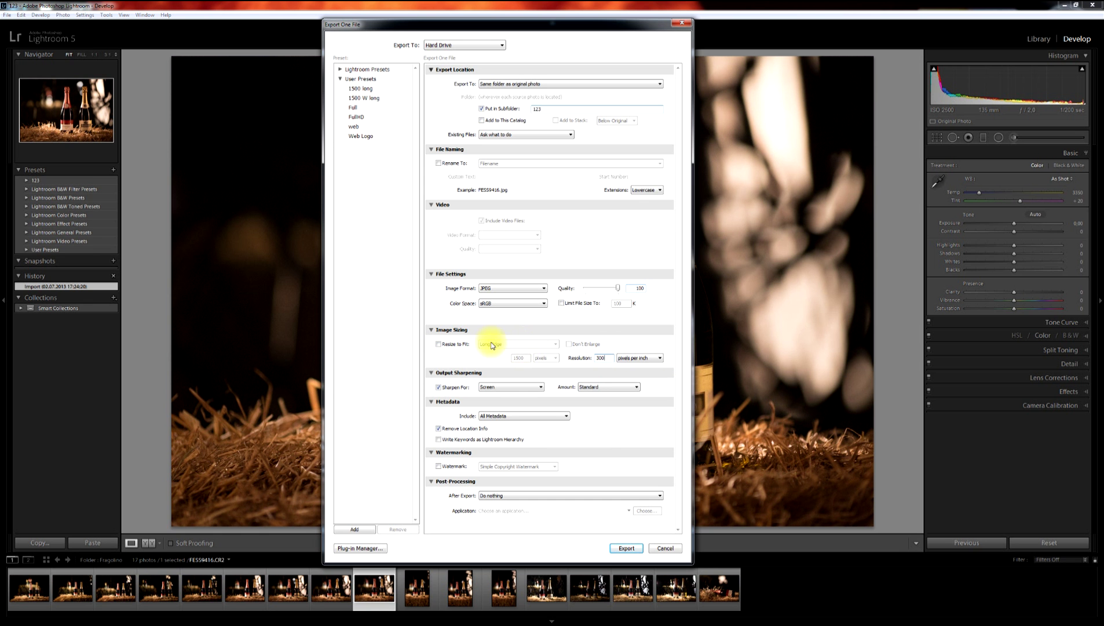
# Turn on Resize to Fit and try the Megapixels and Short Edge modes, returning to Long Edge.
pyautogui.click(439, 345)
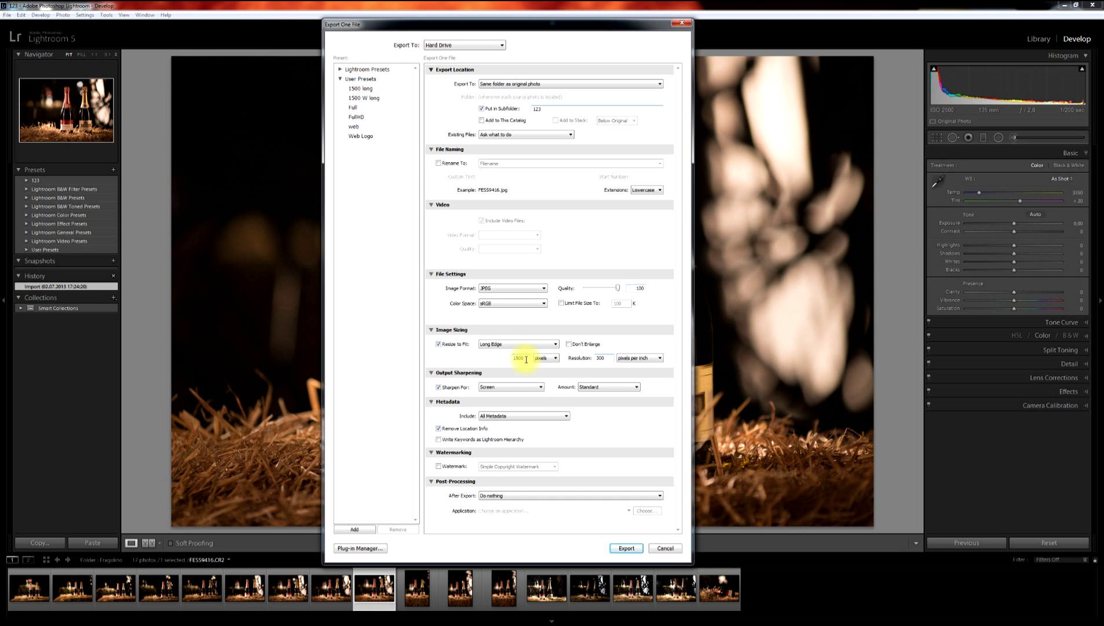
pyautogui.click(513, 345)
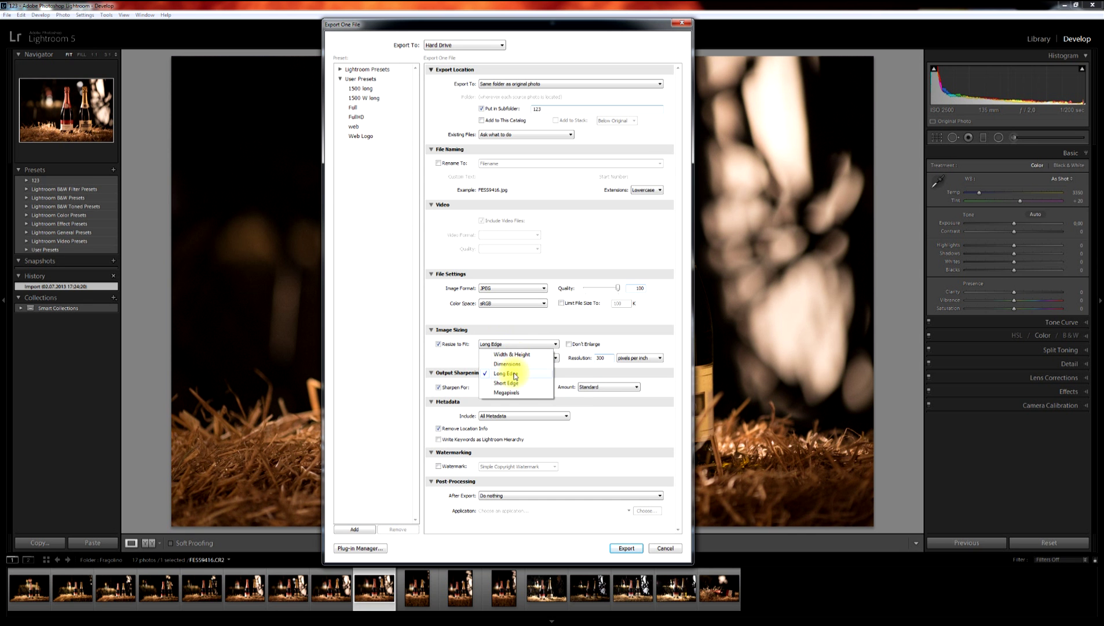
pyautogui.click(503, 392)
pyautogui.click(505, 345)
pyautogui.click(509, 383)
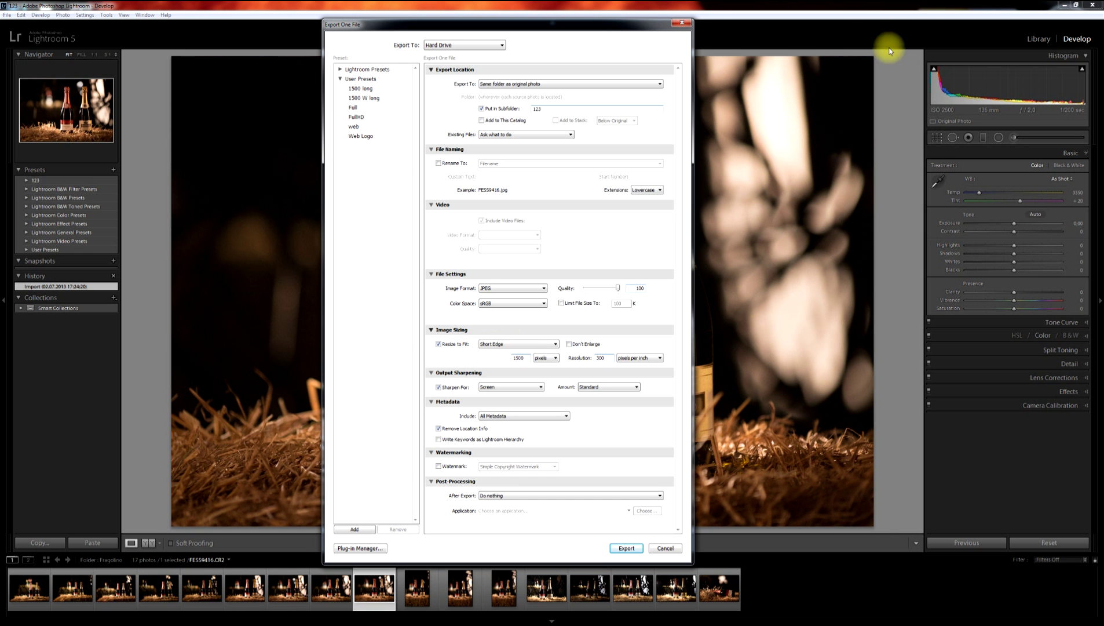
pyautogui.moveTo(528, 355); pyautogui.dragTo(505, 352)
pyautogui.click(517, 344)
pyautogui.click(512, 374)
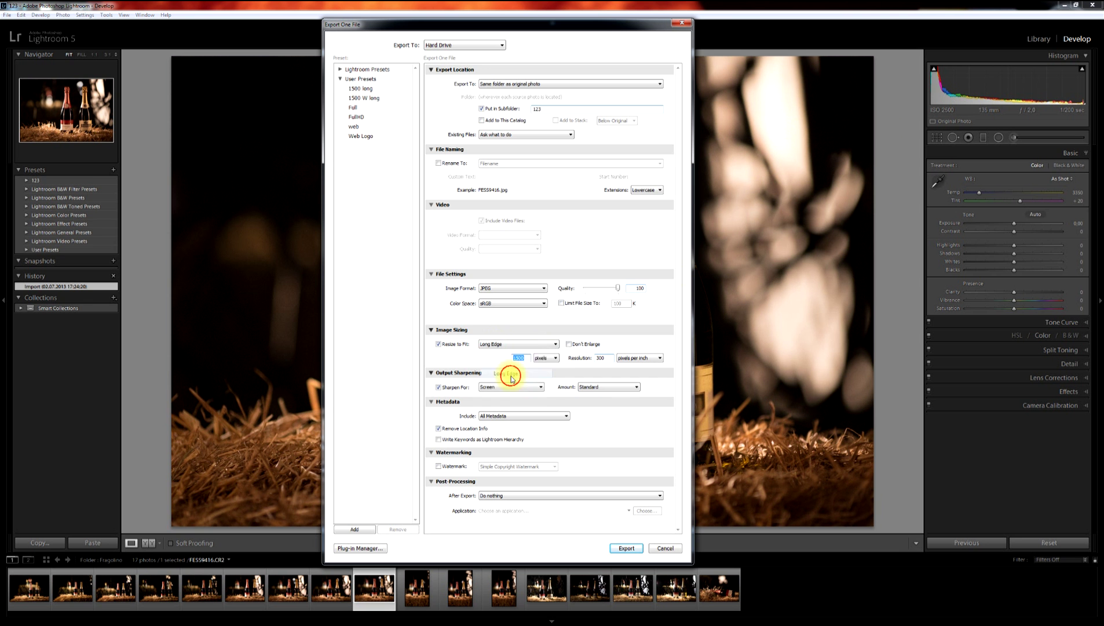
# Try resizing by Width & Height and by Dimensions, and switch back to Long Edge.
pyautogui.click(521, 343)
pyautogui.click(510, 349)
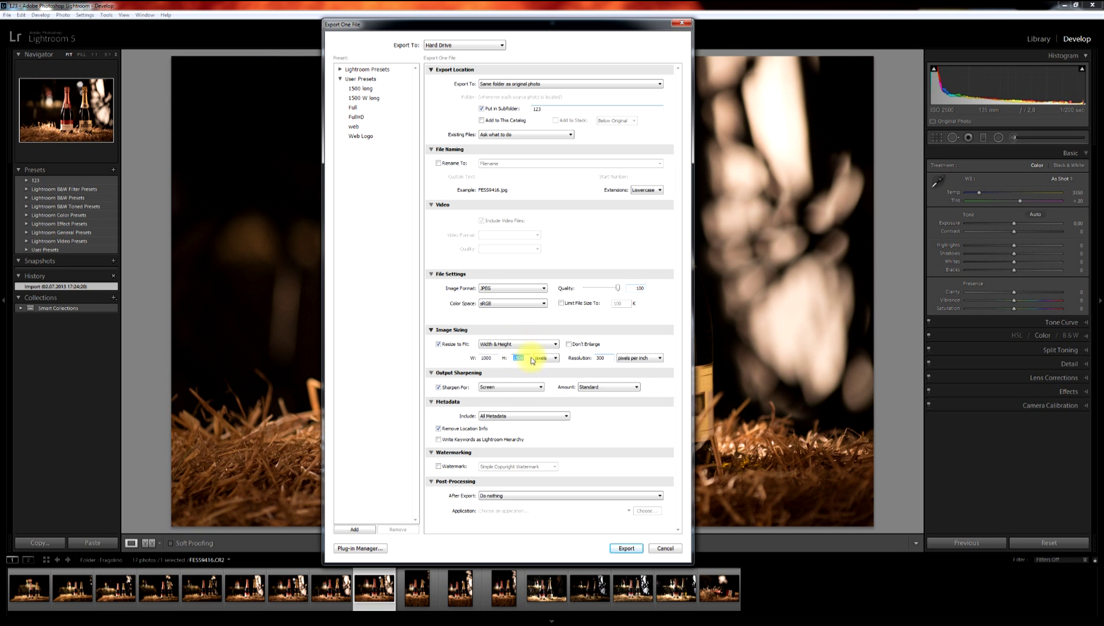
pyautogui.click(522, 345)
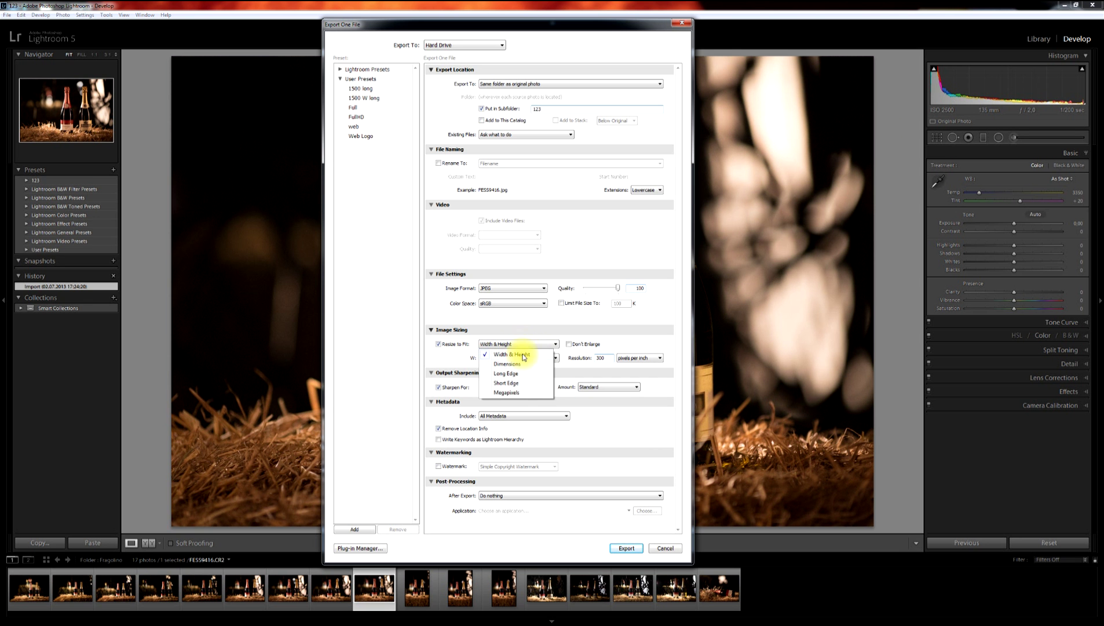
pyautogui.click(524, 365)
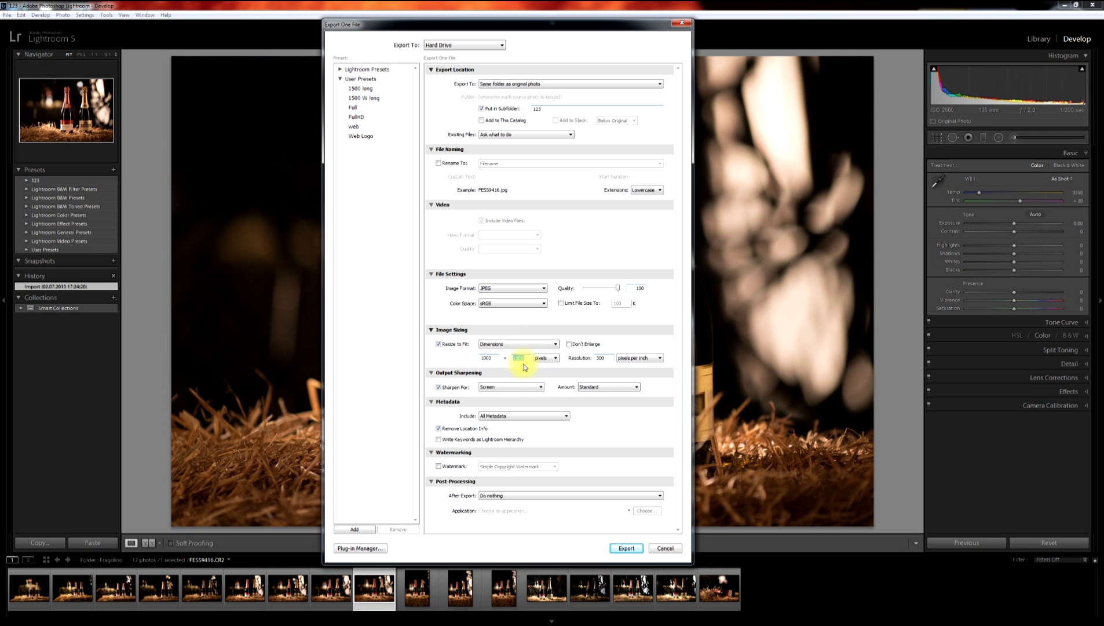
pyautogui.click(496, 345)
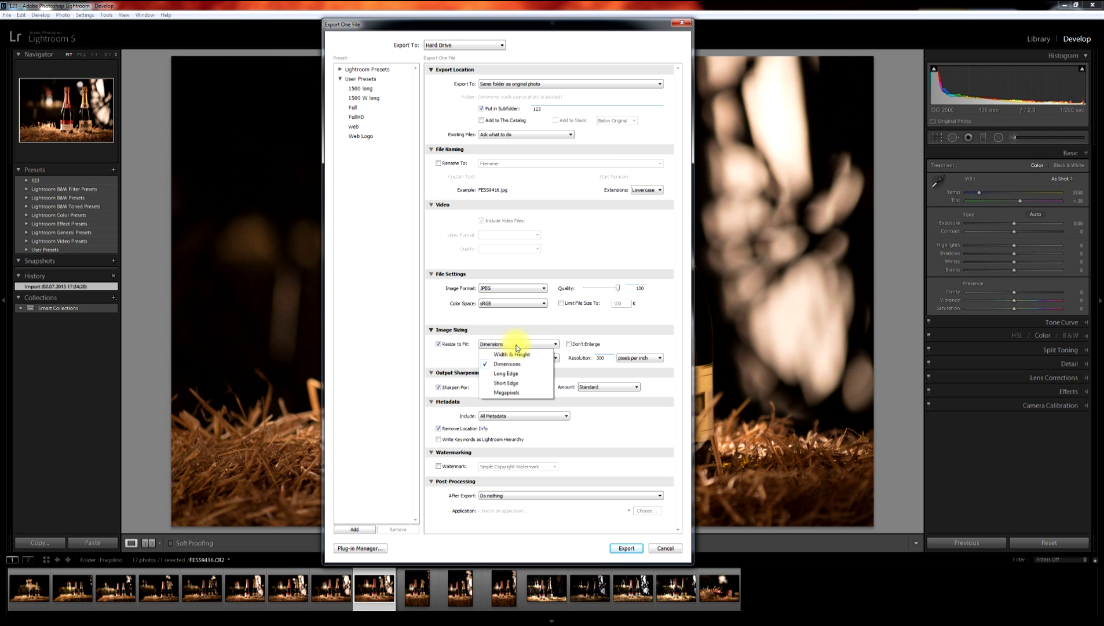
pyautogui.click(503, 373)
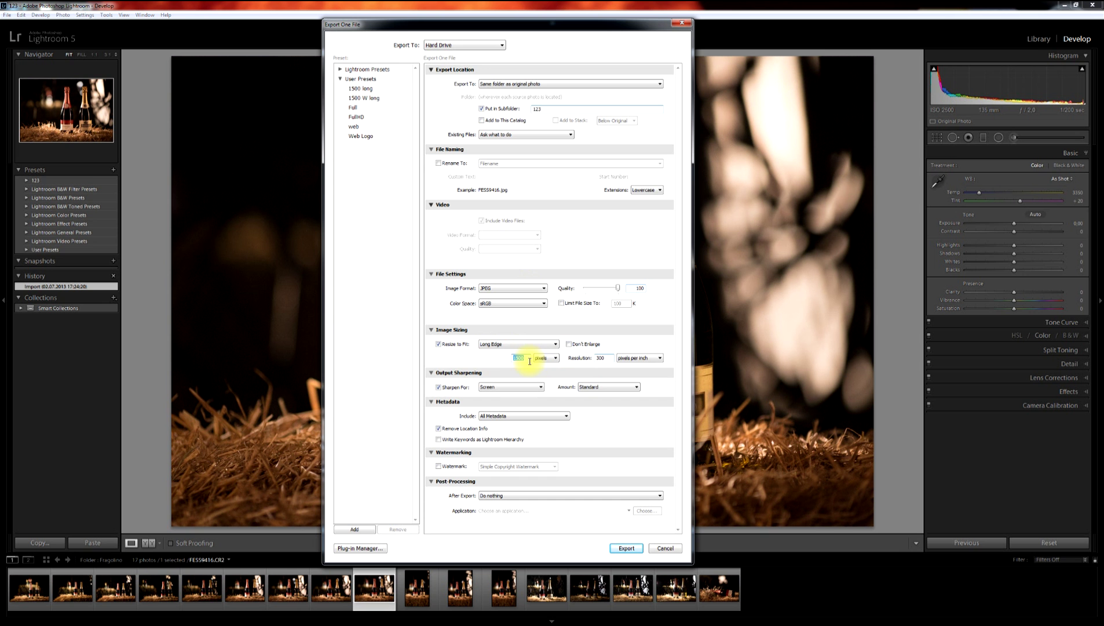
# Set the long edge to 1230 pixels and name the export subfolder 1230.
pyautogui.write('1230')
pyautogui.doubleClick(548, 109)
pyautogui.click(549, 108)
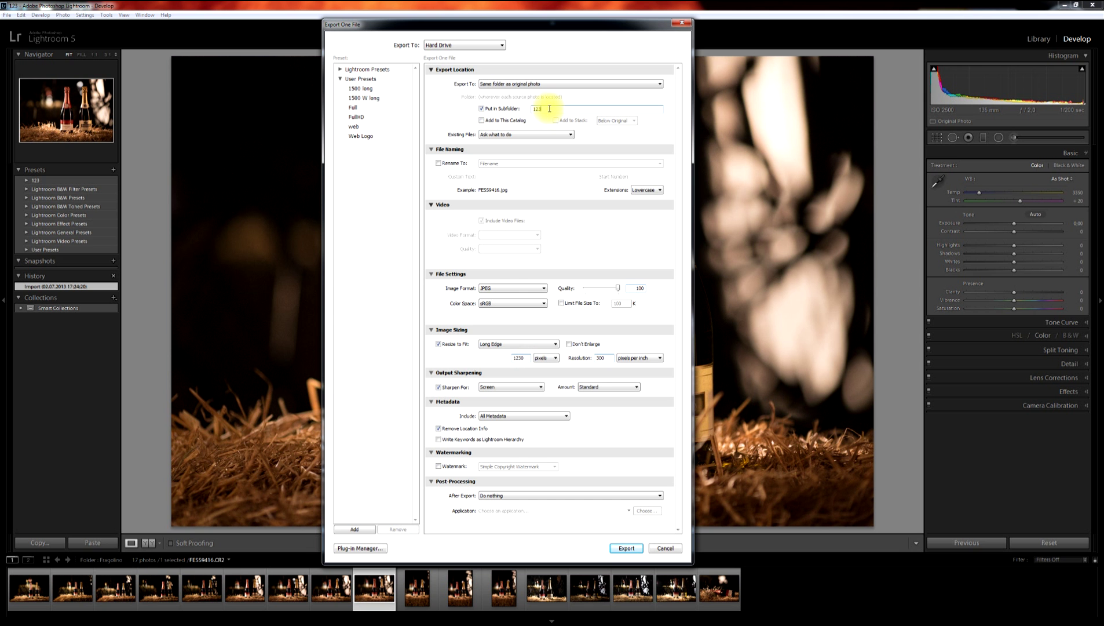
pyautogui.write('0')
pyautogui.moveTo(526, 358); pyautogui.dragTo(501, 350)
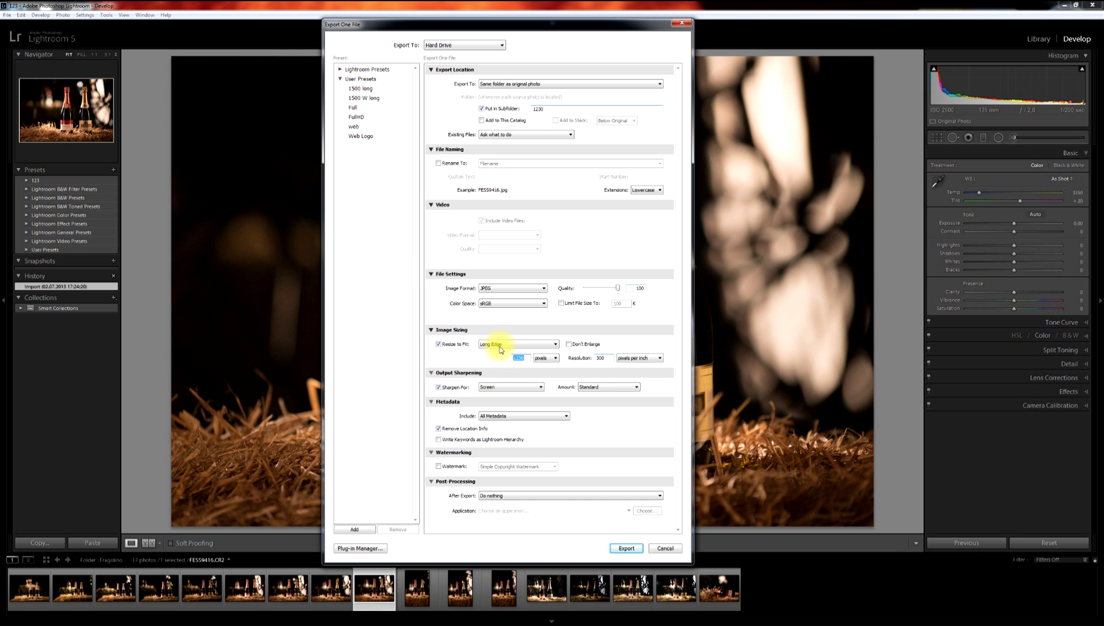
# Examine the output sharpening and location info options, keeping sharpening for Screen and Remove Location Info on.
pyautogui.click(444, 387)
pyautogui.click(440, 389)
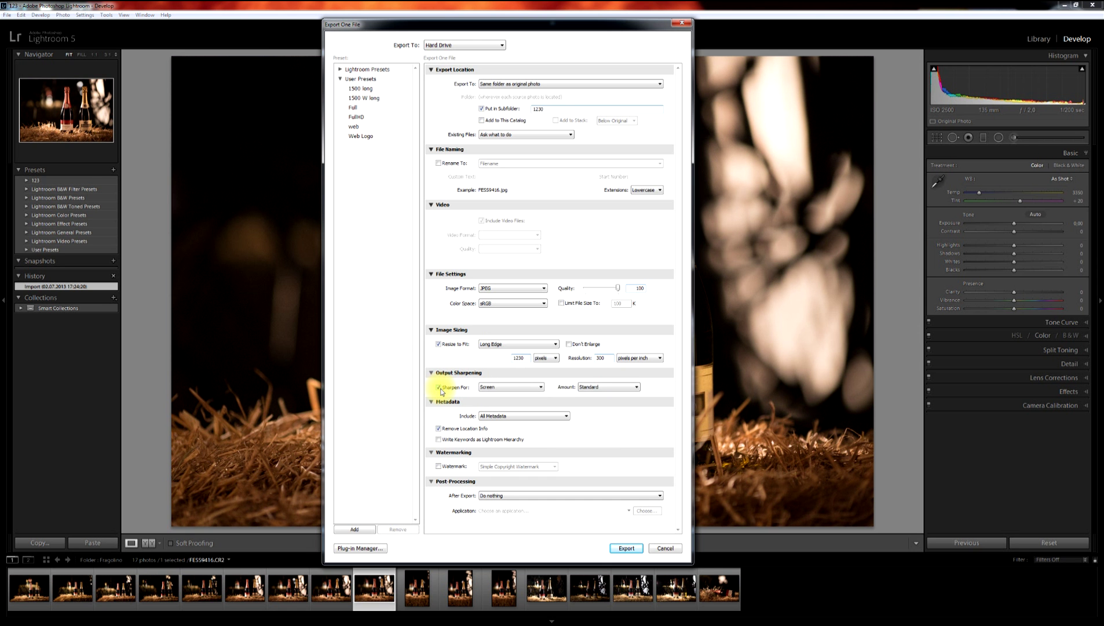
pyautogui.click(502, 387)
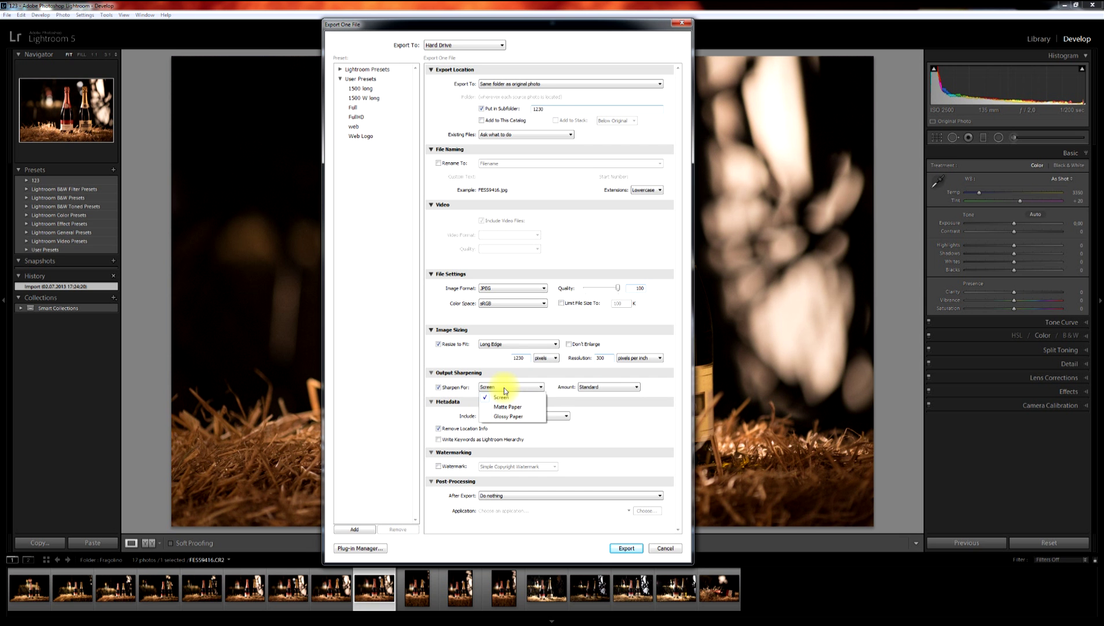
pyautogui.click(504, 388)
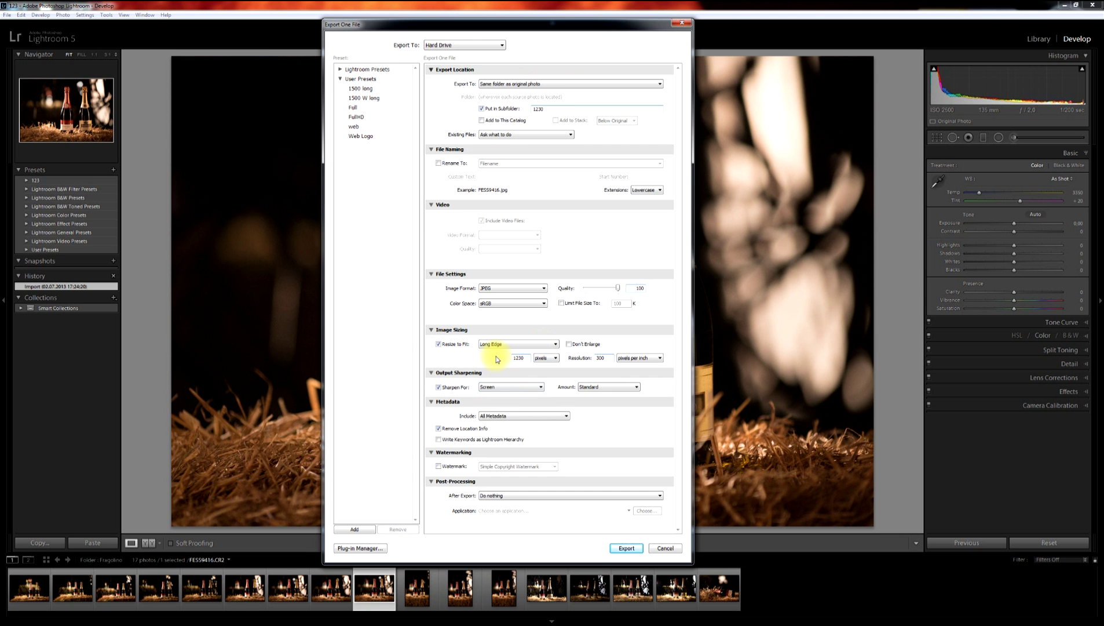
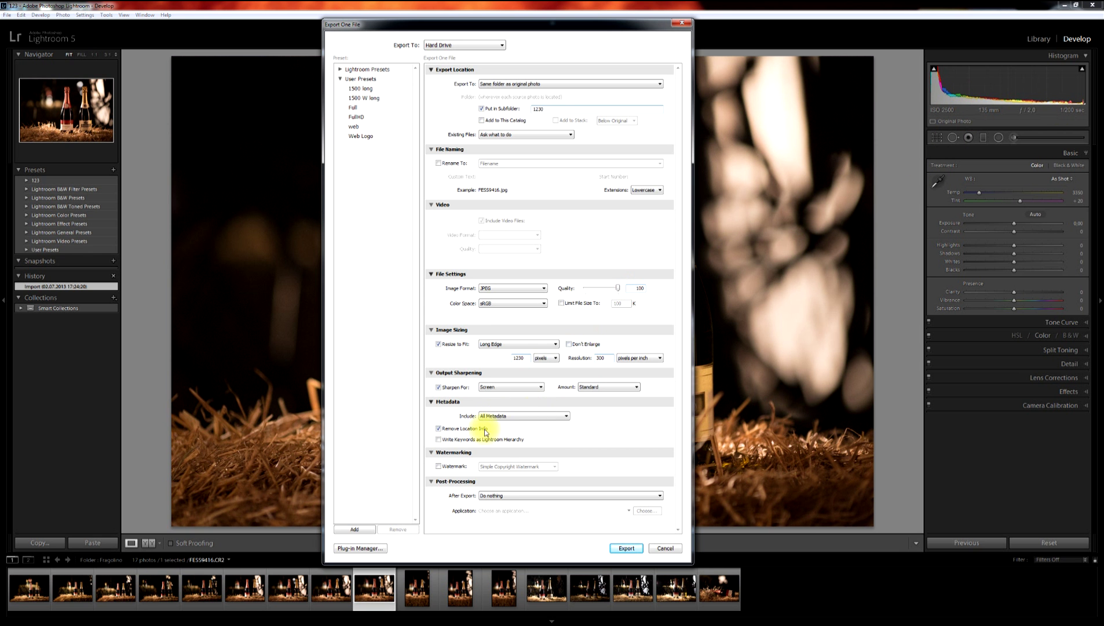
pyautogui.click(441, 432)
pyautogui.click(458, 430)
# Turn on watermarking for the export and set the text to 1230 in the Watermark Editor.
pyautogui.click(446, 466)
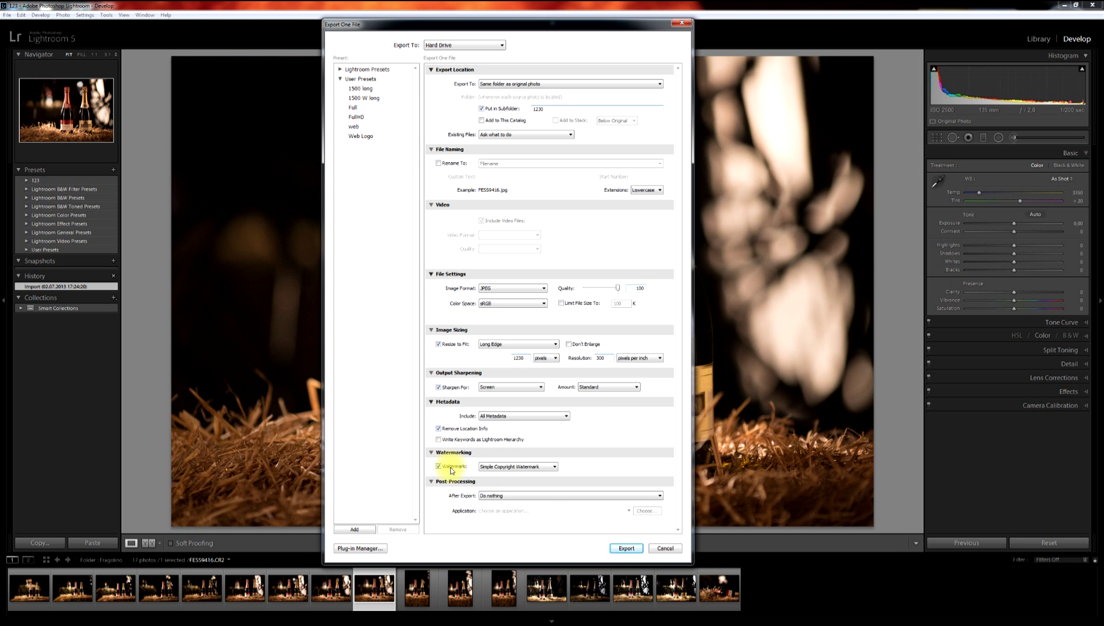
pyautogui.click(508, 467)
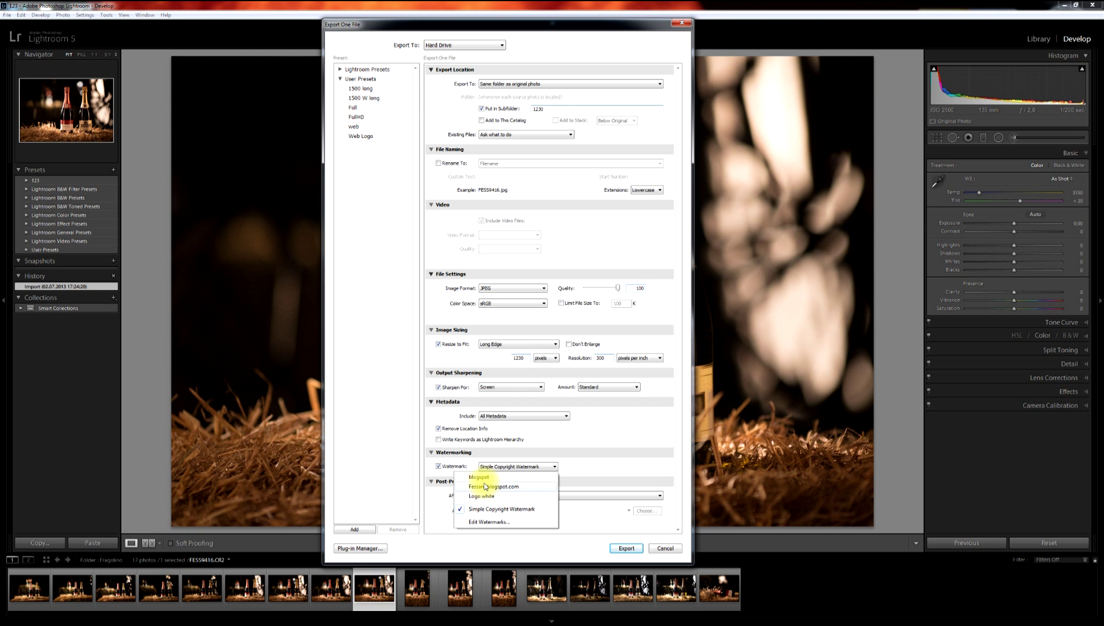
pyautogui.click(499, 522)
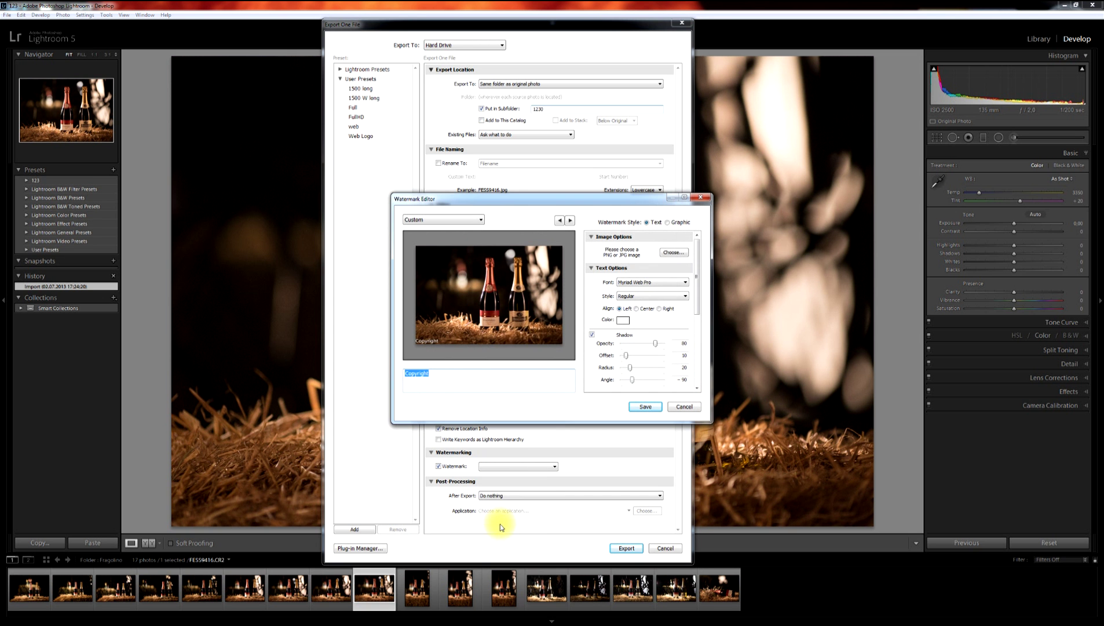
pyautogui.click(408, 373)
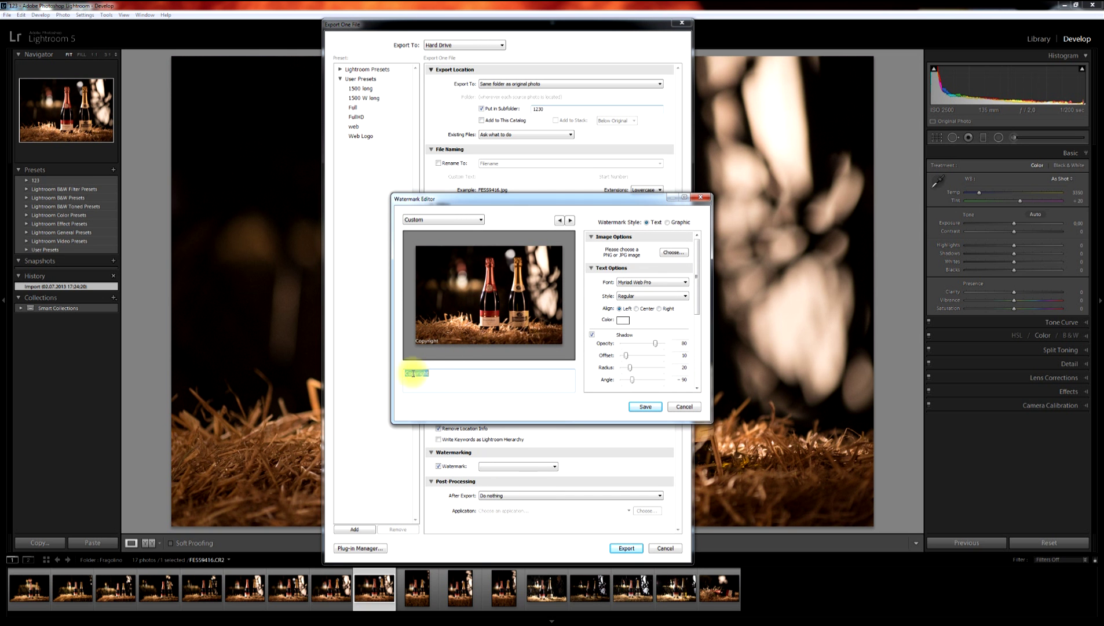
pyautogui.moveTo(446, 373); pyautogui.dragTo(384, 370)
pyautogui.write('1230')
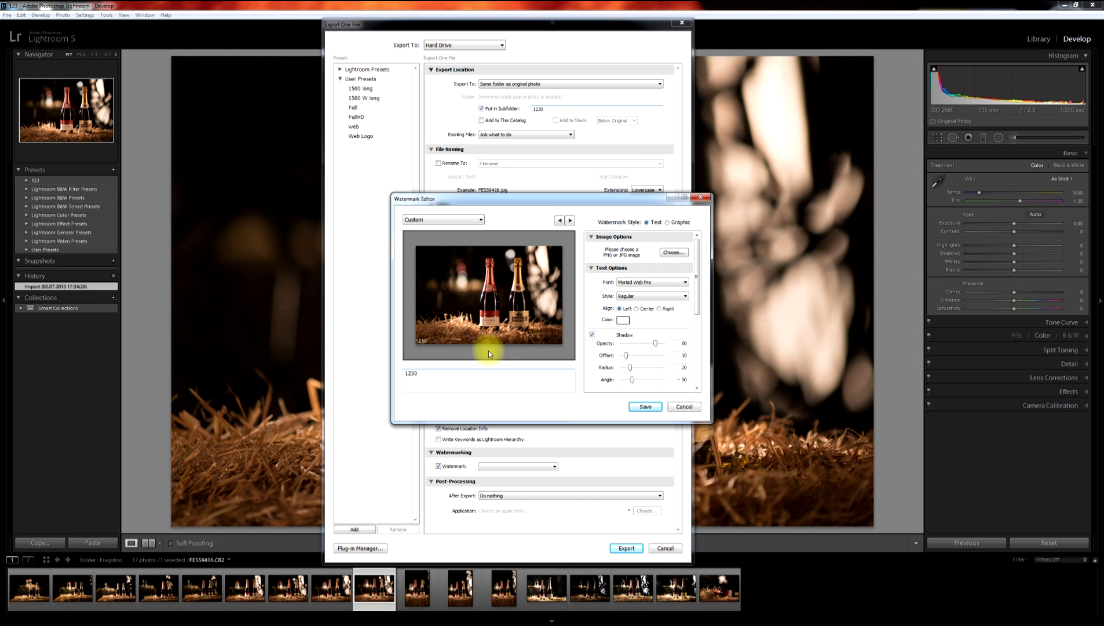
# Enlarge the watermark text and set its inset to 9 horizontally and 7 vertically.
pyautogui.moveTo(426, 337)
pyautogui.mouseDown()
pyautogui.moveTo(440, 315)
pyautogui.moveTo(416, 345)
pyautogui.mouseUp()
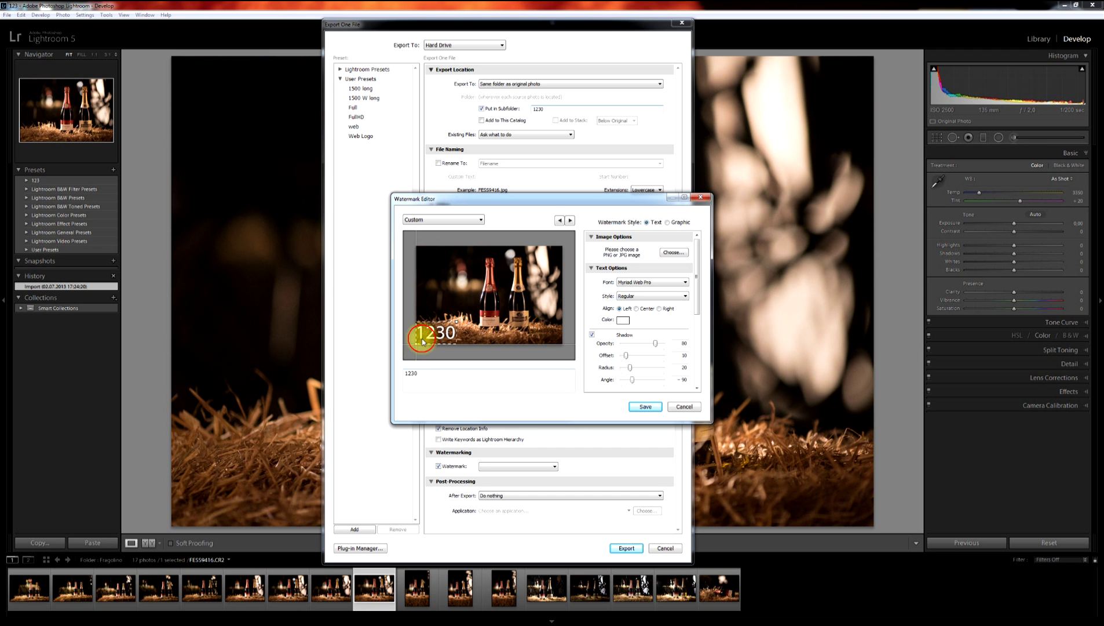
pyautogui.moveTo(697, 295); pyautogui.dragTo(660, 340)
pyautogui.moveTo(630, 294); pyautogui.dragTo(629, 293)
# Try the Fit and Fill sizes for the watermark and return to Proportional.
pyautogui.click(619, 305)
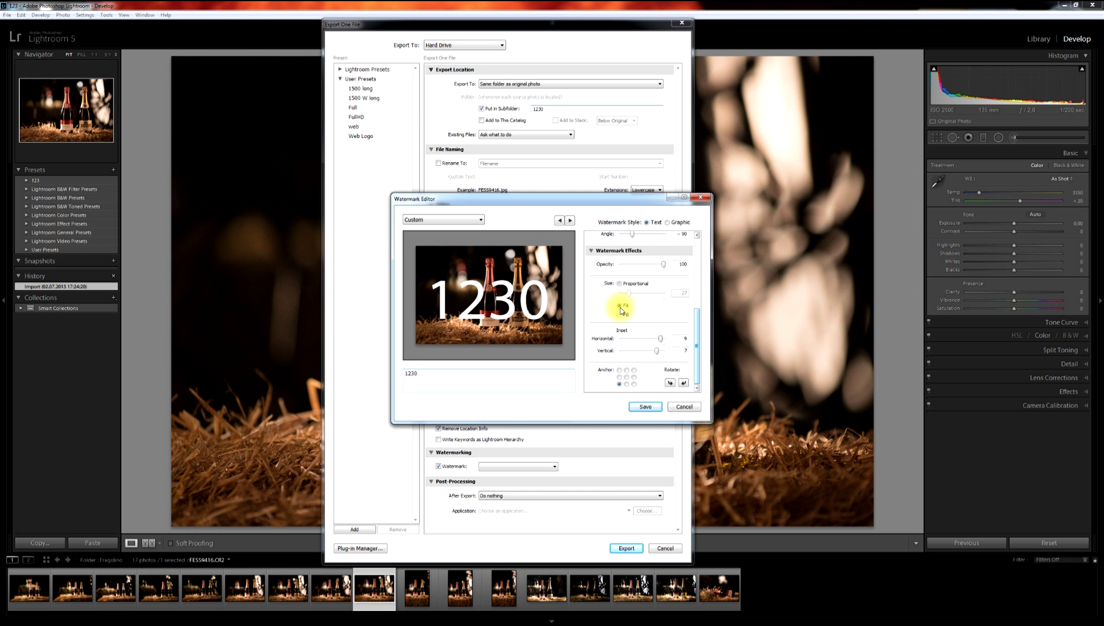
pyautogui.click(620, 314)
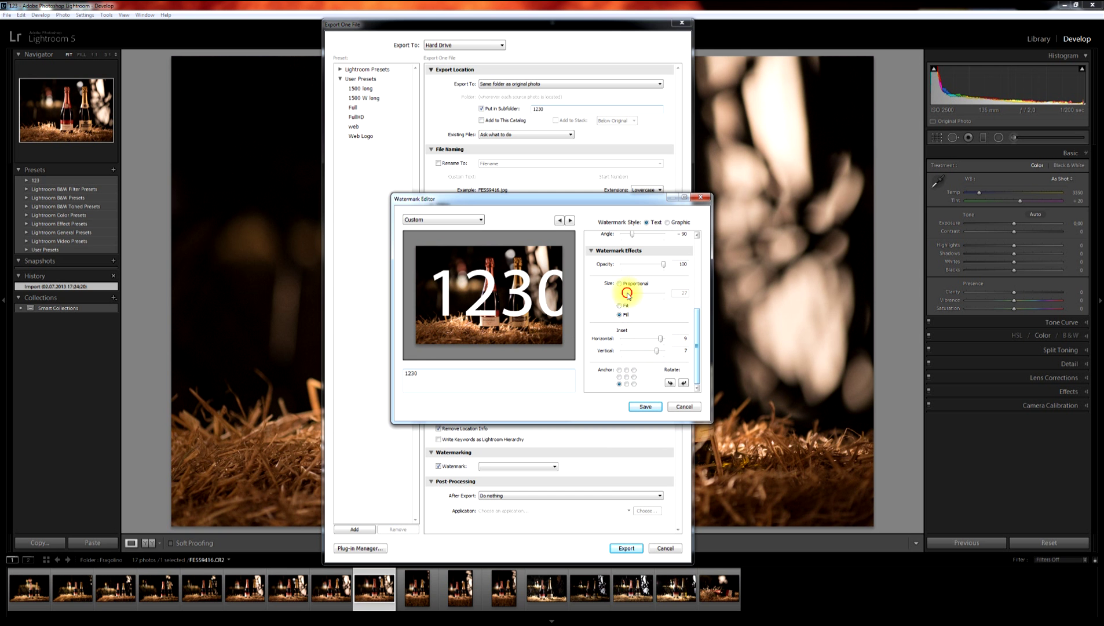
pyautogui.click(619, 283)
# Set the watermark opacity to 41 and its shadow to opacity 32, offset 96, radius 98 and angle 102, and look at the fonts.
pyautogui.moveTo(695, 340); pyautogui.dragTo(701, 303)
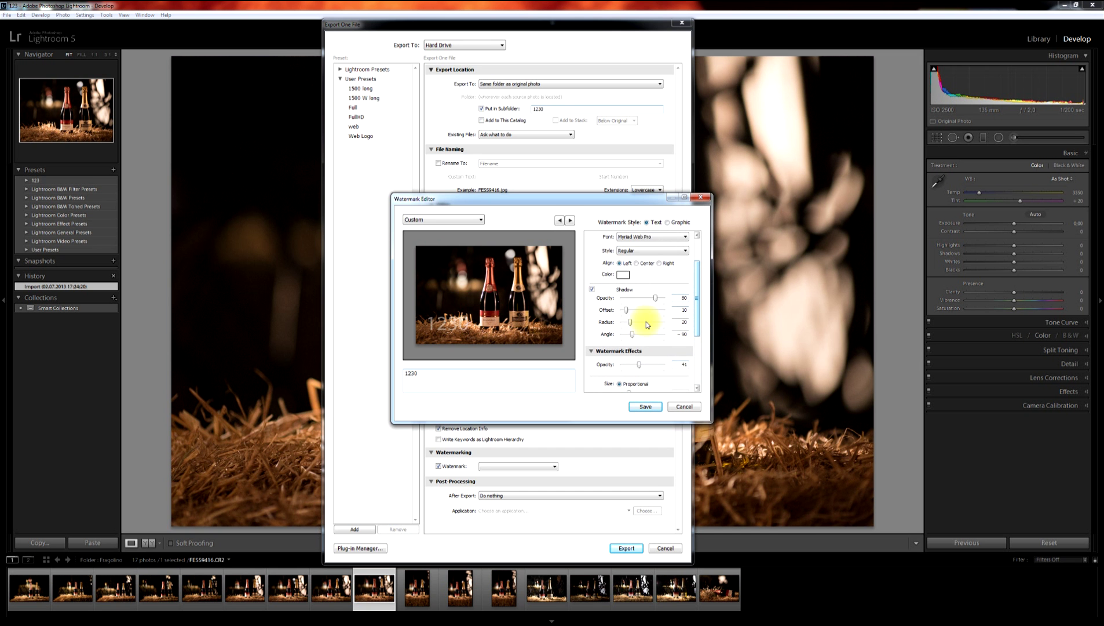
pyautogui.moveTo(631, 334); pyautogui.dragTo(633, 295)
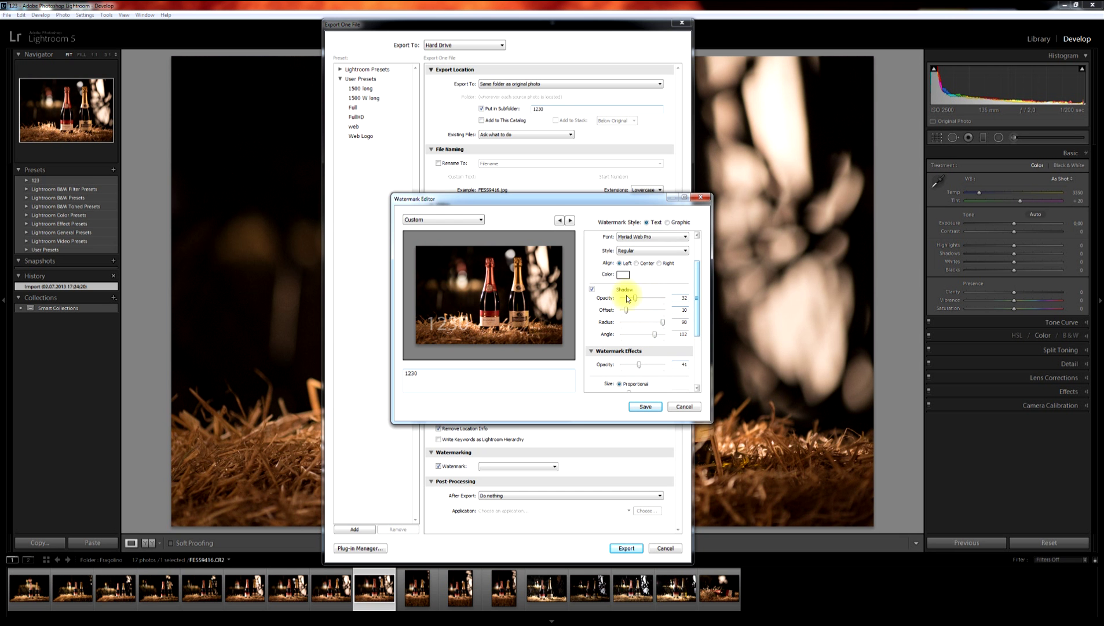
pyautogui.moveTo(627, 316); pyautogui.dragTo(662, 308)
pyautogui.scroll(2, 698, 266)
pyautogui.click(637, 286)
pyautogui.click(636, 283)
pyautogui.click(450, 321)
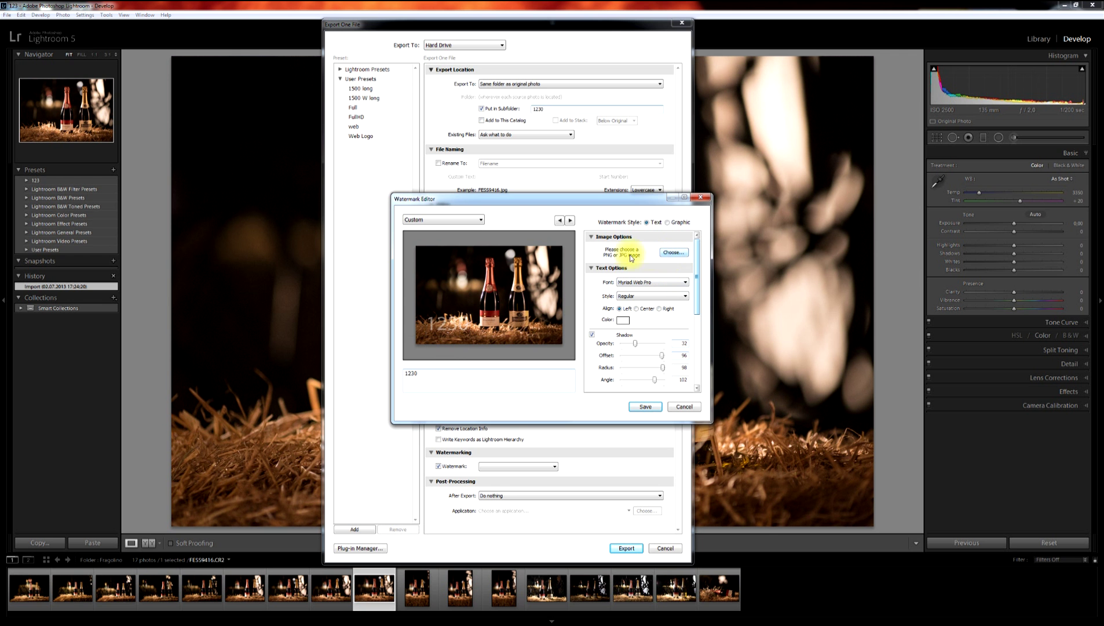
# Choose an image file for the watermark, switching its style from text to Graphic.
pyautogui.click(674, 254)
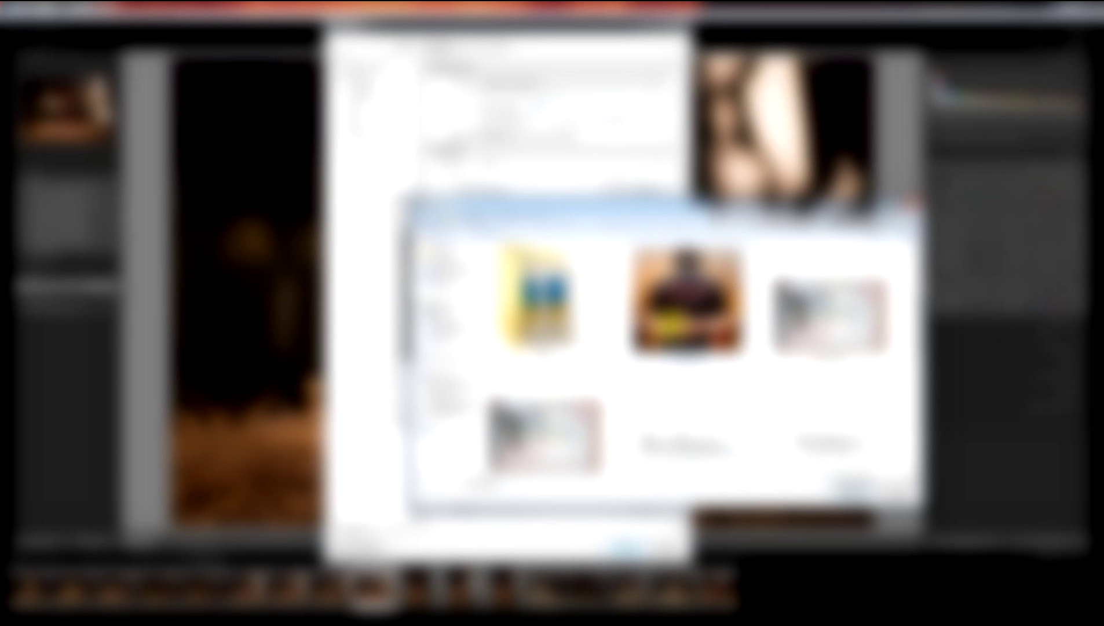
pyautogui.click(895, 496)
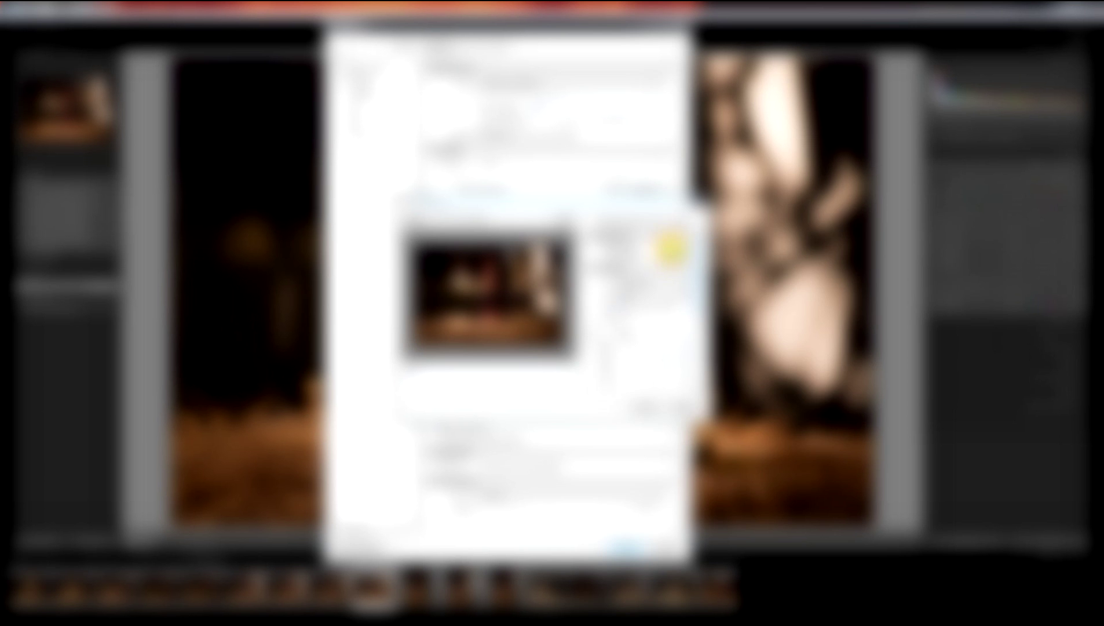
pyautogui.click(671, 248)
pyautogui.click(727, 406)
pyautogui.click(846, 487)
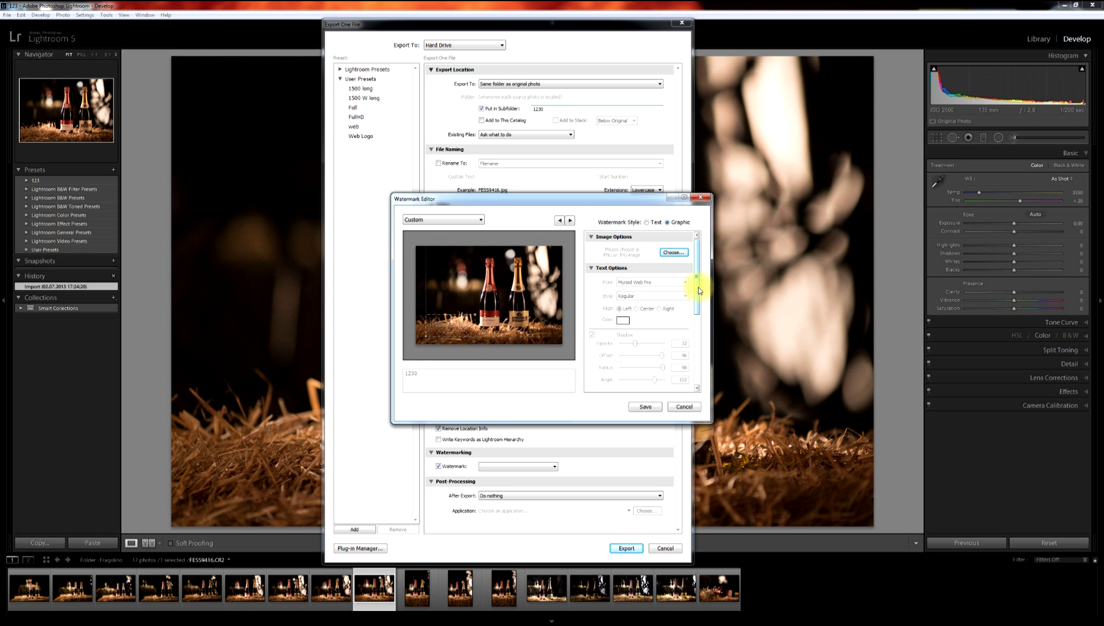
# Set the graphic watermark's opacity to 100 and proportional size to 23, adjust its vertical inset, and anchor it at the centre.
pyautogui.moveTo(697, 284); pyautogui.dragTo(700, 366)
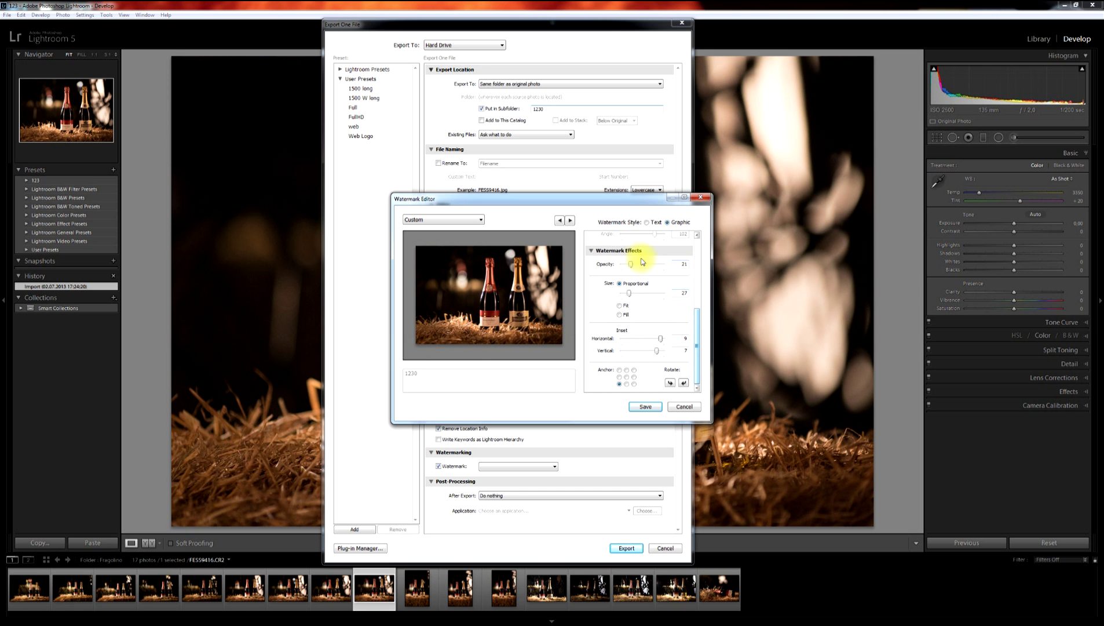
pyautogui.moveTo(631, 263); pyautogui.dragTo(714, 267)
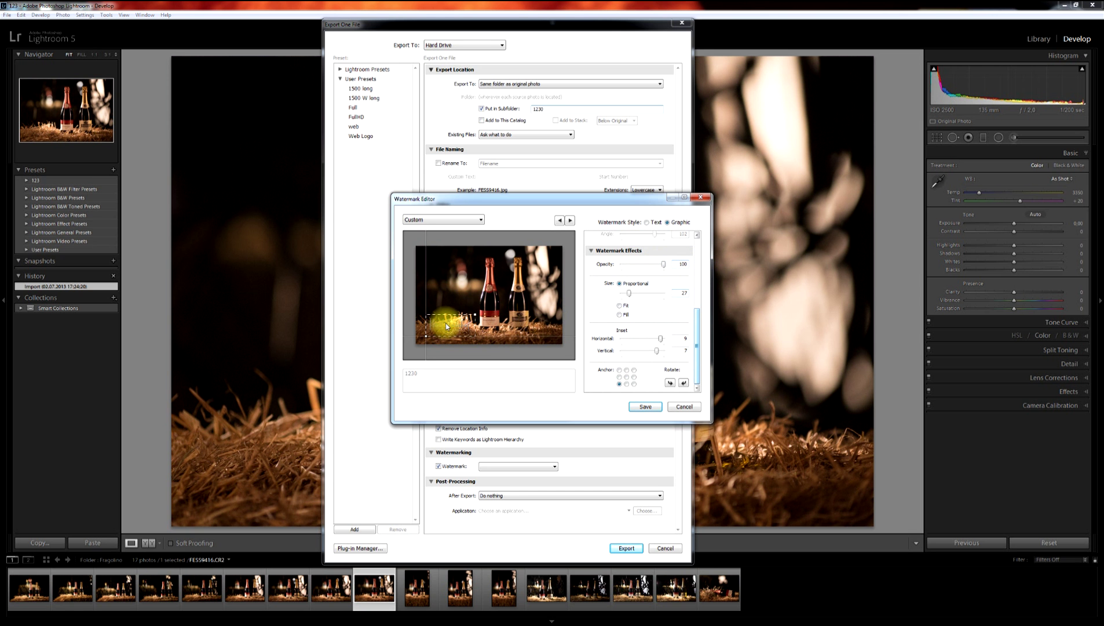
pyautogui.moveTo(475, 315)
pyautogui.mouseDown()
pyautogui.moveTo(516, 272)
pyautogui.moveTo(559, 261)
pyautogui.moveTo(488, 307)
pyautogui.mouseUp()
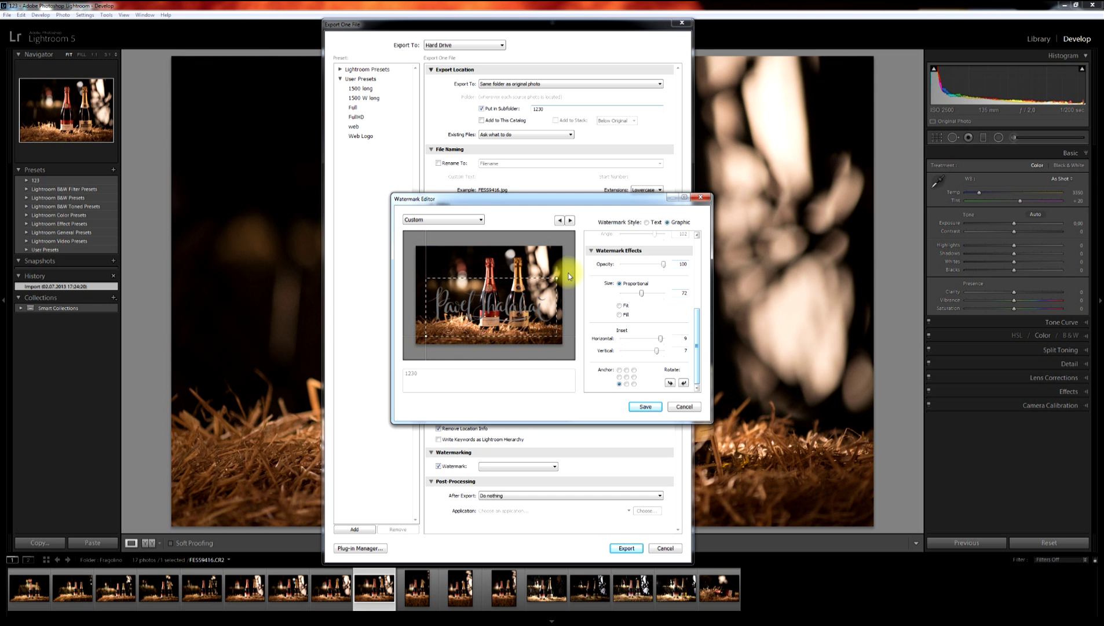
pyautogui.moveTo(558, 276); pyautogui.dragTo(470, 318)
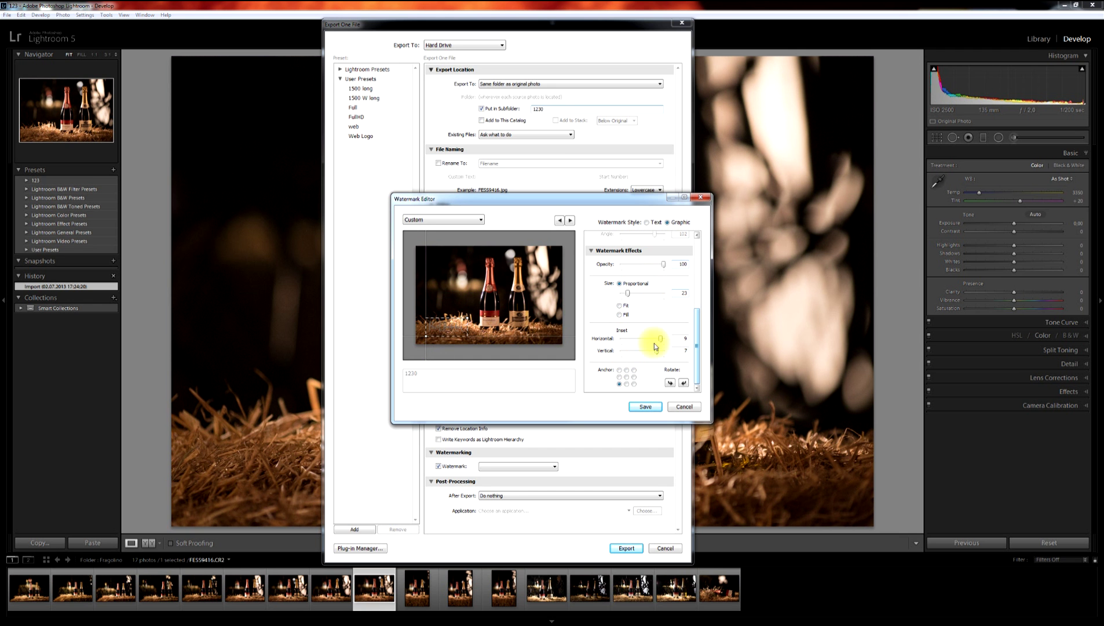
pyautogui.moveTo(659, 354); pyautogui.dragTo(666, 353)
pyautogui.click(627, 377)
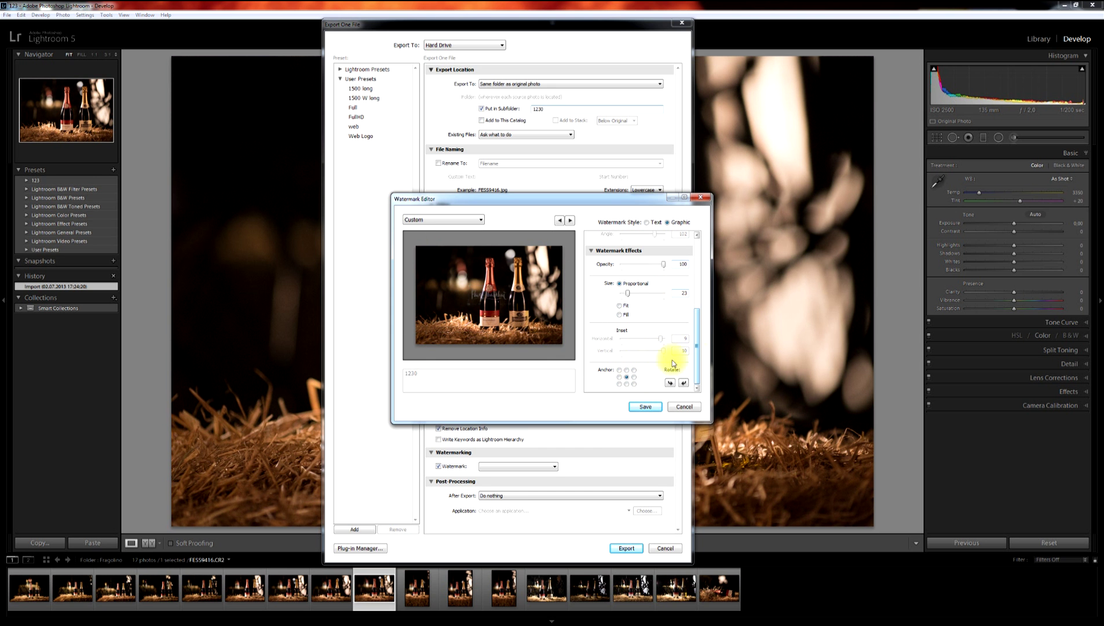
# Save the watermark settings as a preset named 1230.
pyautogui.click(644, 407)
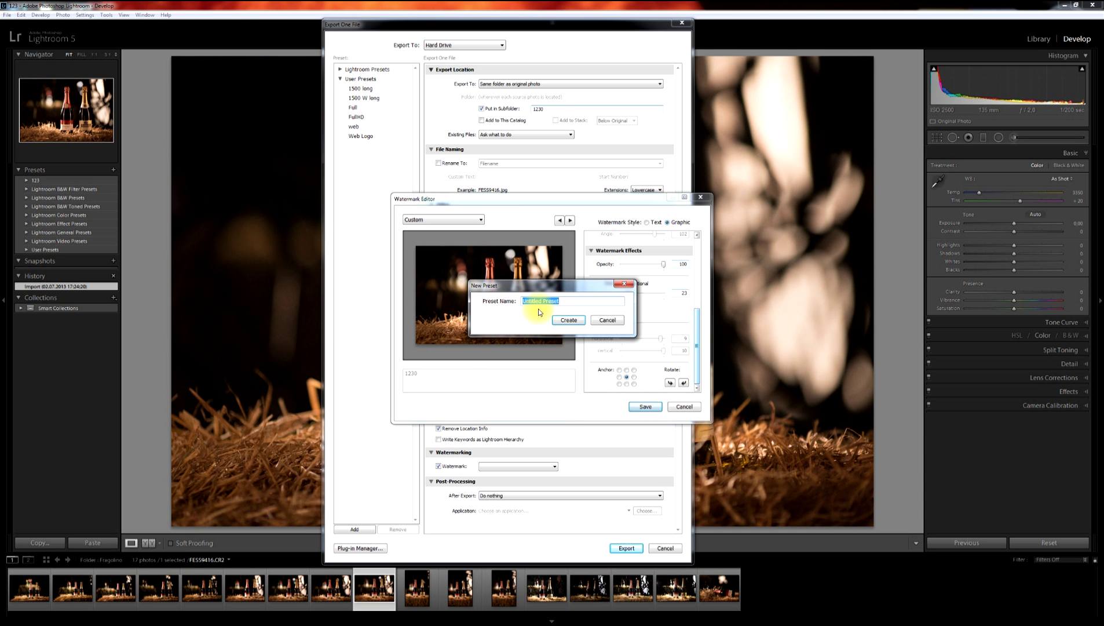
pyautogui.write('1230')
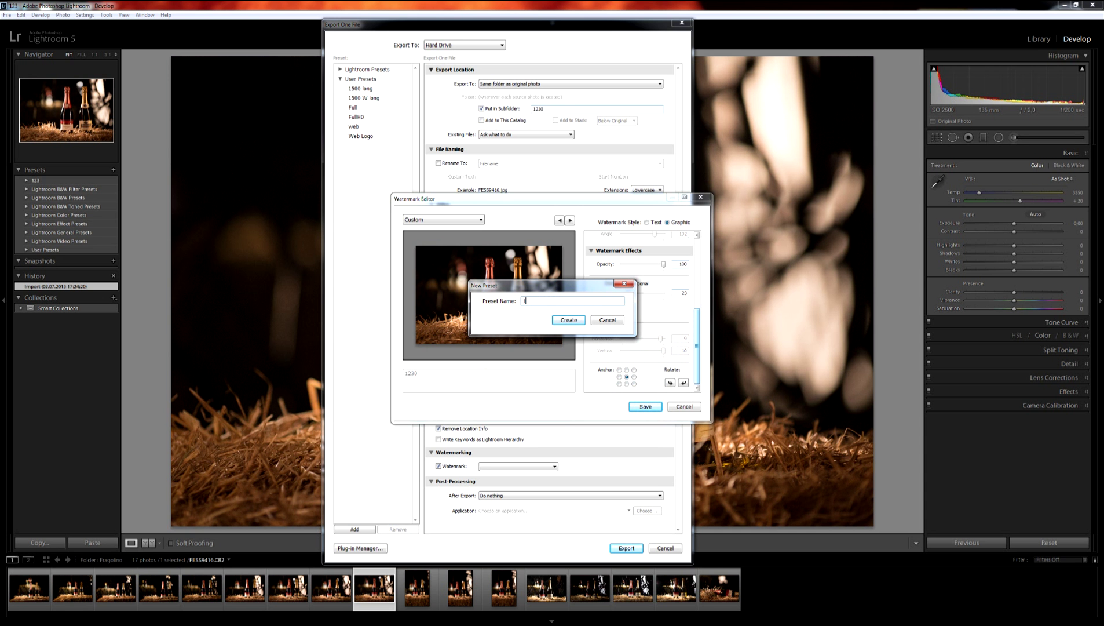
pyautogui.click(568, 319)
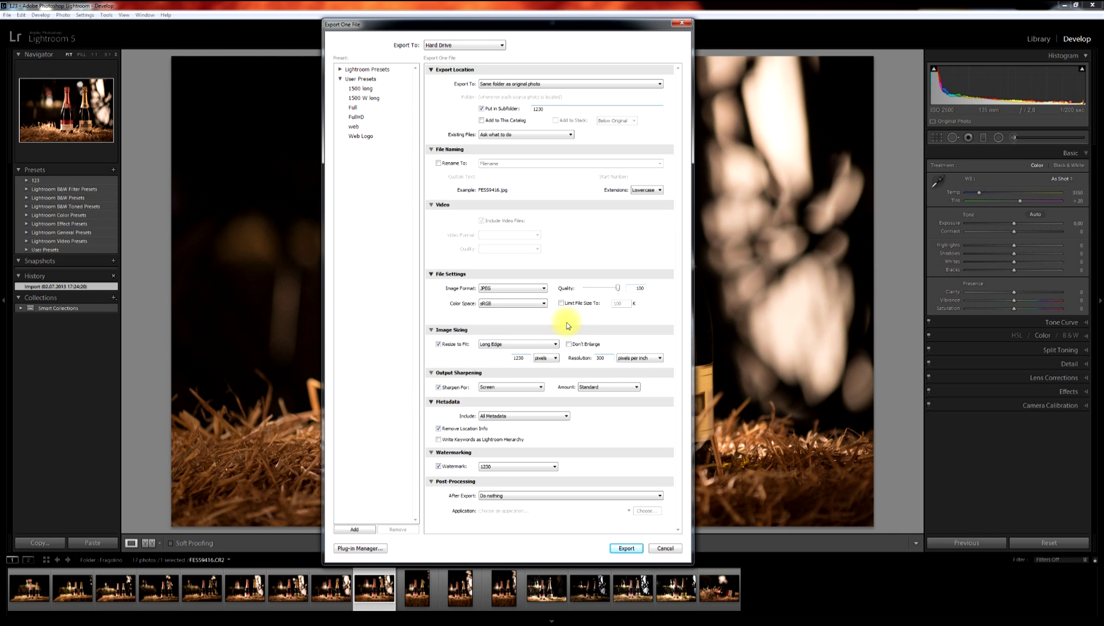
# Review the available watermarks, toggle watermarking off and on, and look through the After Export actions, keeping Do nothing.
pyautogui.click(488, 468)
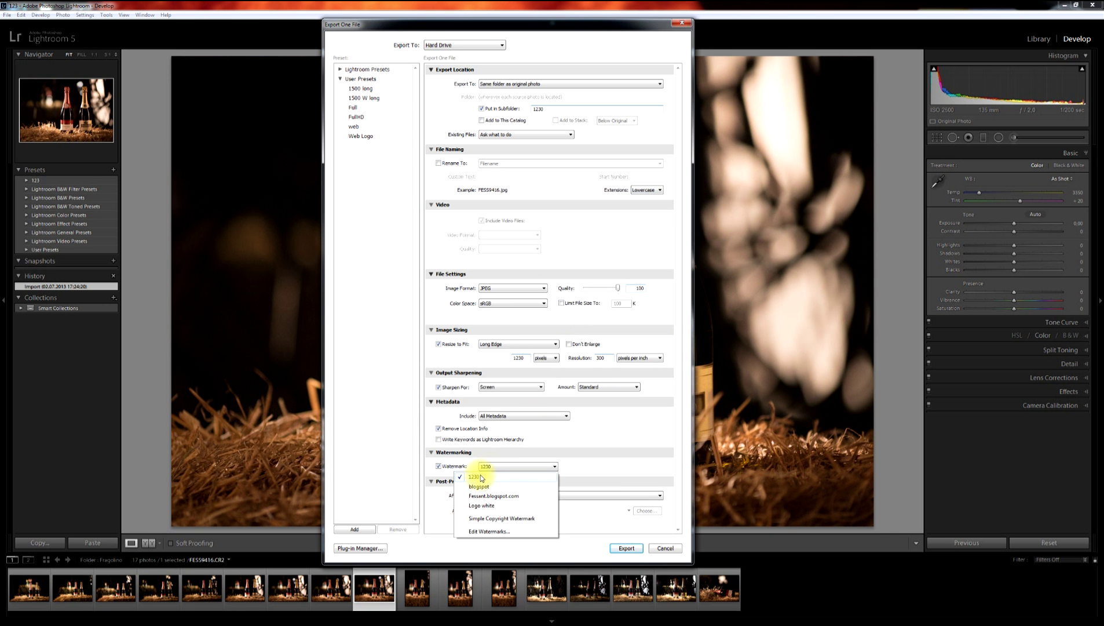
pyautogui.click(497, 469)
pyautogui.click(438, 467)
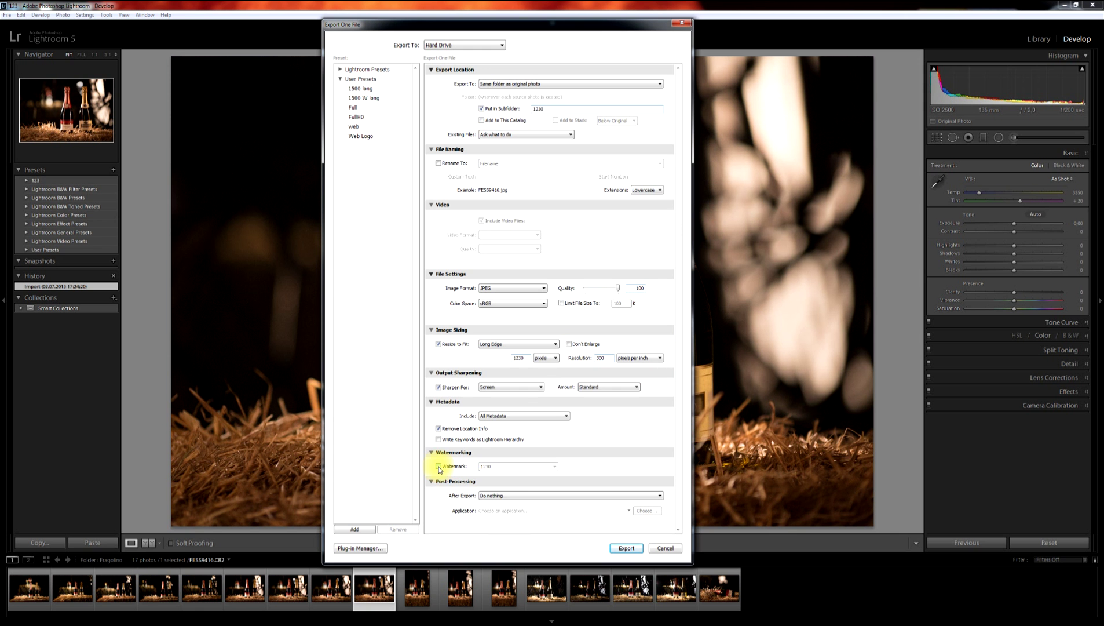
pyautogui.click(447, 467)
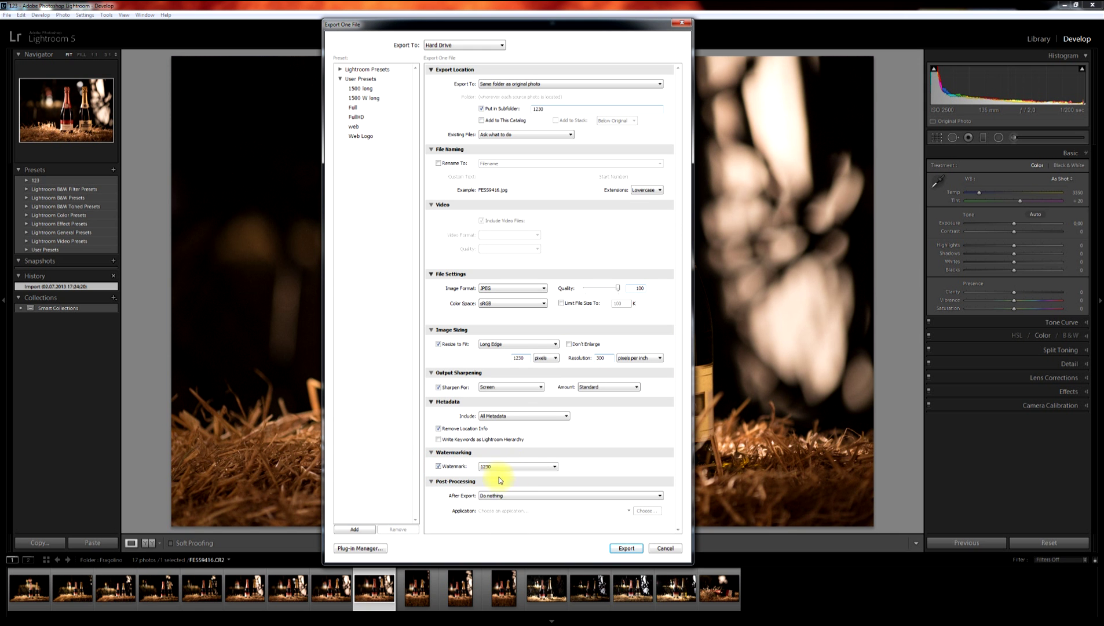
pyautogui.click(501, 496)
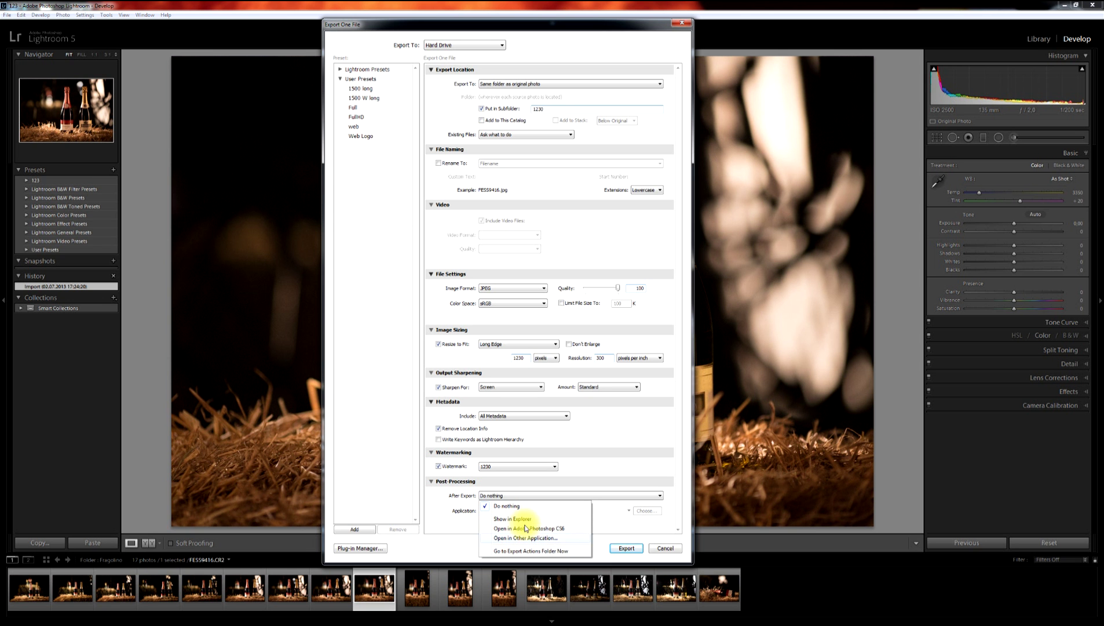
pyautogui.click(501, 505)
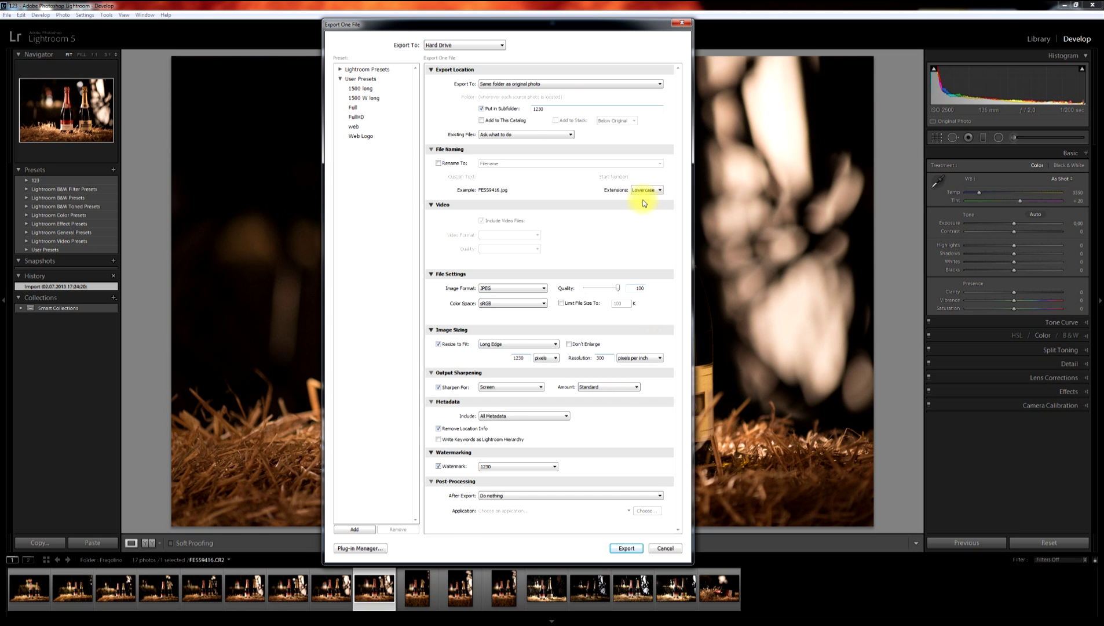
# Save the export settings as a preset named 1230 in the User Presets folder and export the photo with them.
pyautogui.doubleClick(534, 109)
pyautogui.doubleClick(519, 358)
pyautogui.click(354, 529)
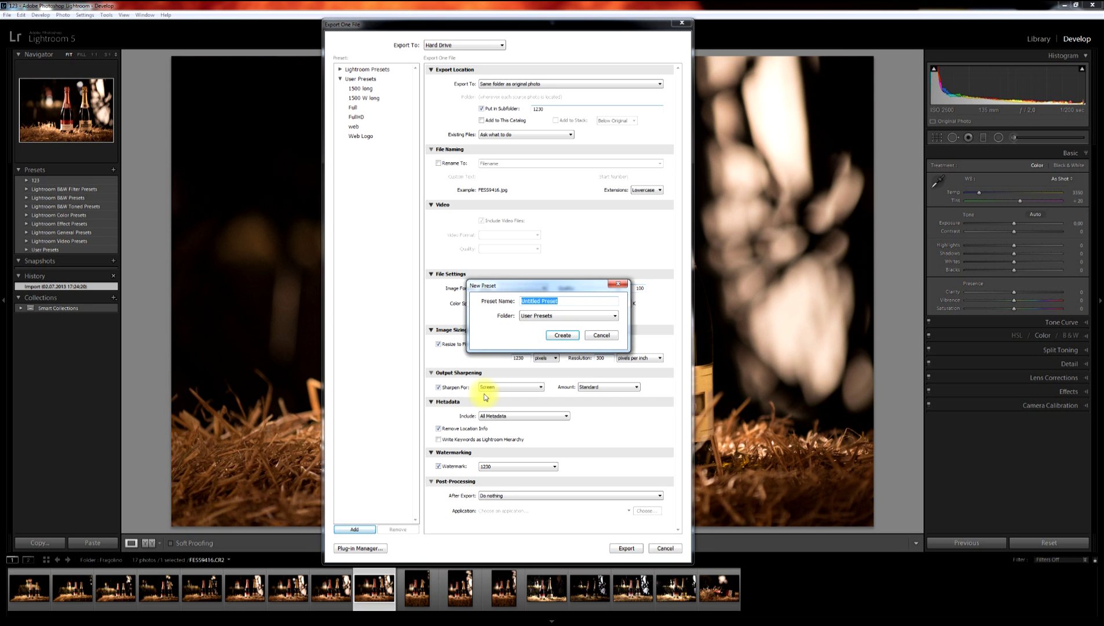
pyautogui.write('1230')
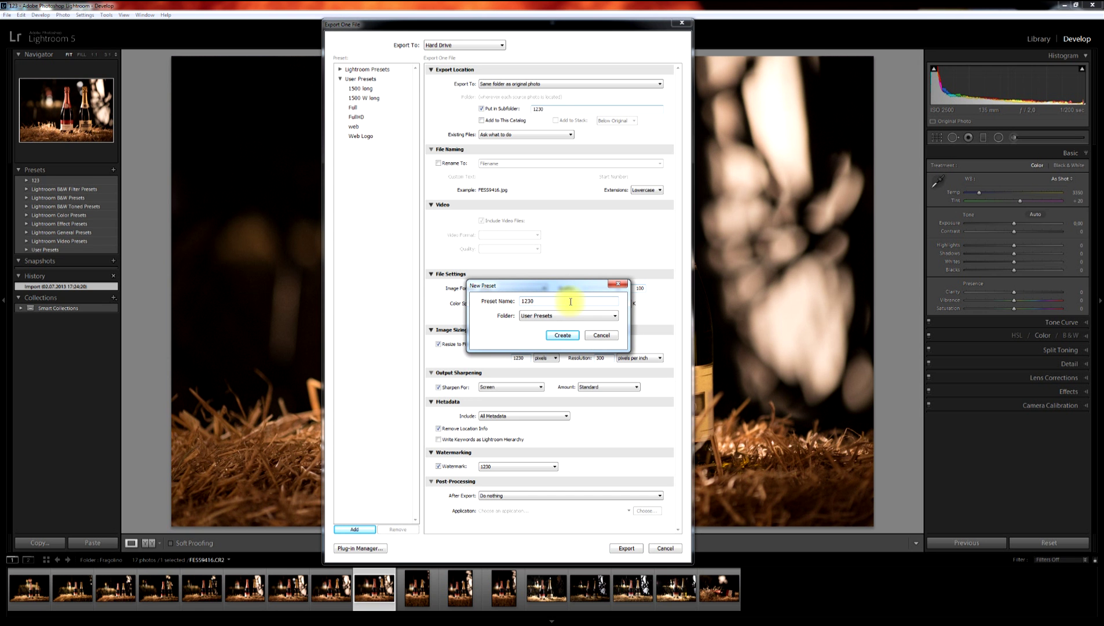
pyautogui.click(547, 317)
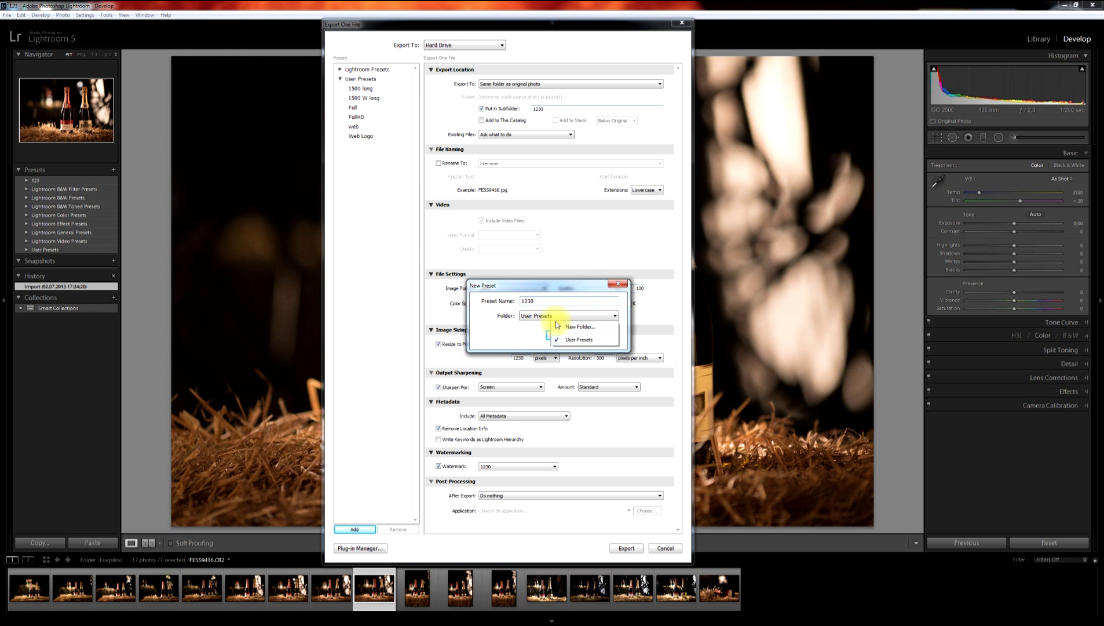
pyautogui.click(539, 316)
pyautogui.click(561, 337)
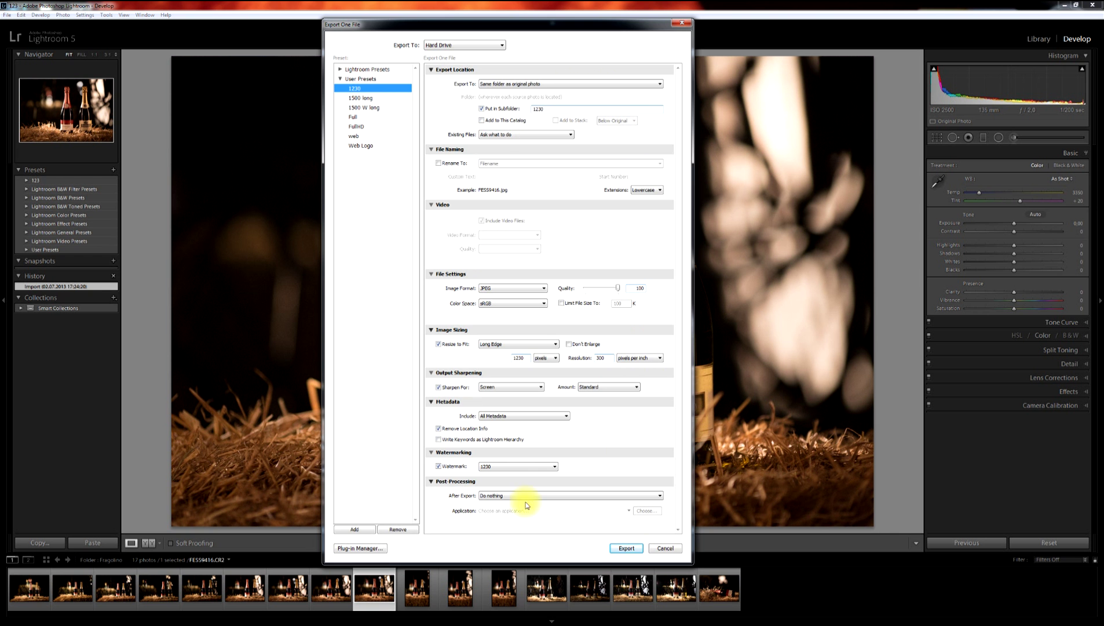
pyautogui.click(630, 550)
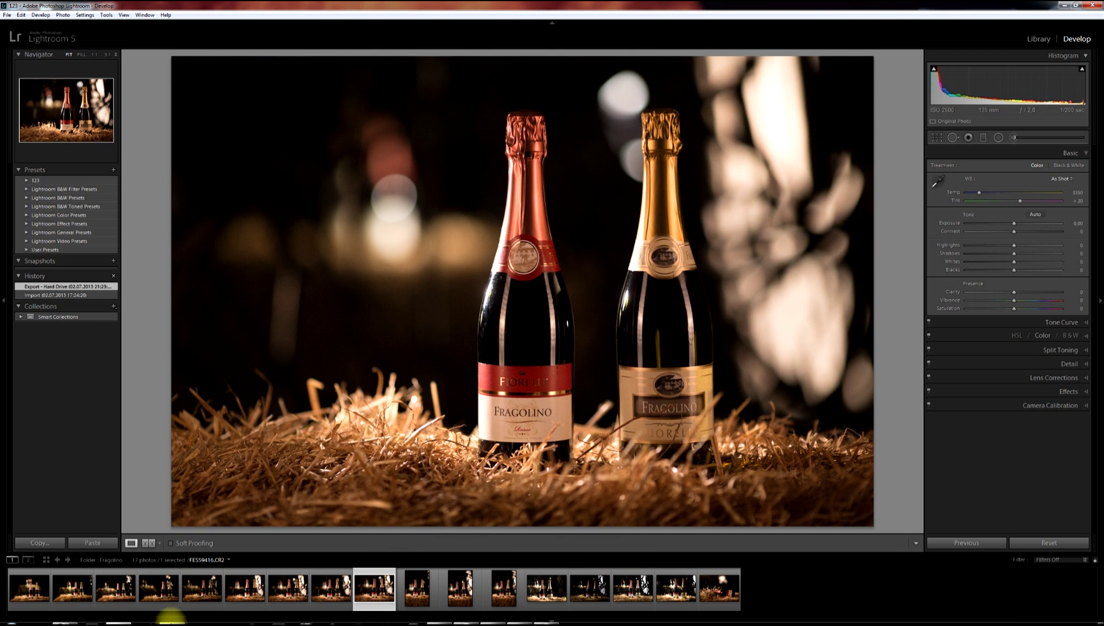
# Switch to Total Commander, view the exported JPEG from the 1230 subfolder in ACDSee, and close the viewer.
pyautogui.click(65, 616)
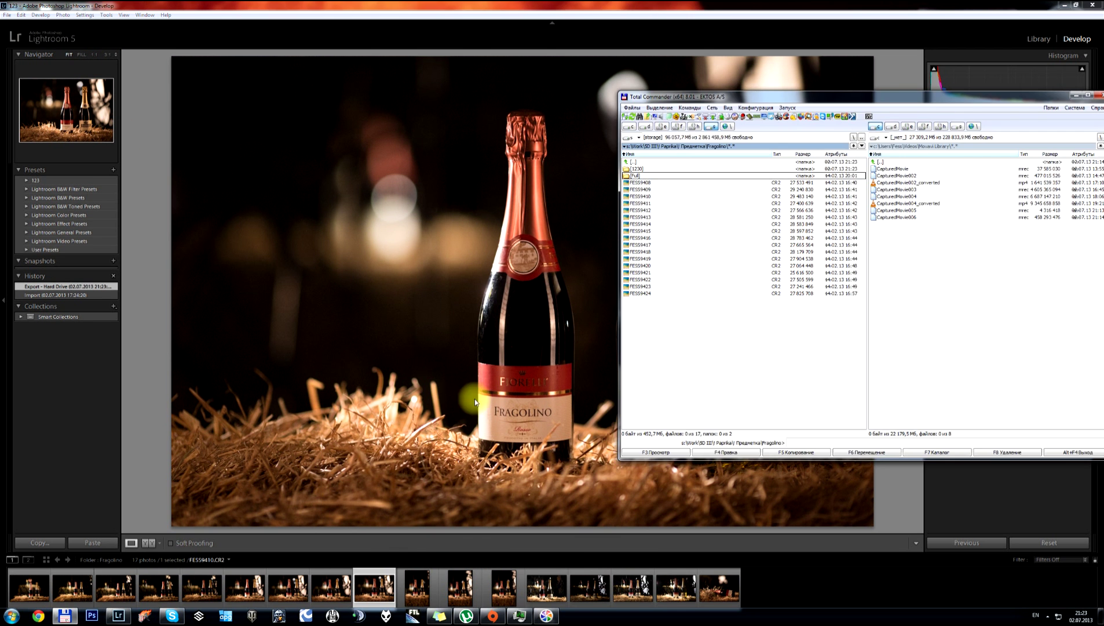
pyautogui.doubleClick(637, 169)
pyautogui.doubleClick(637, 168)
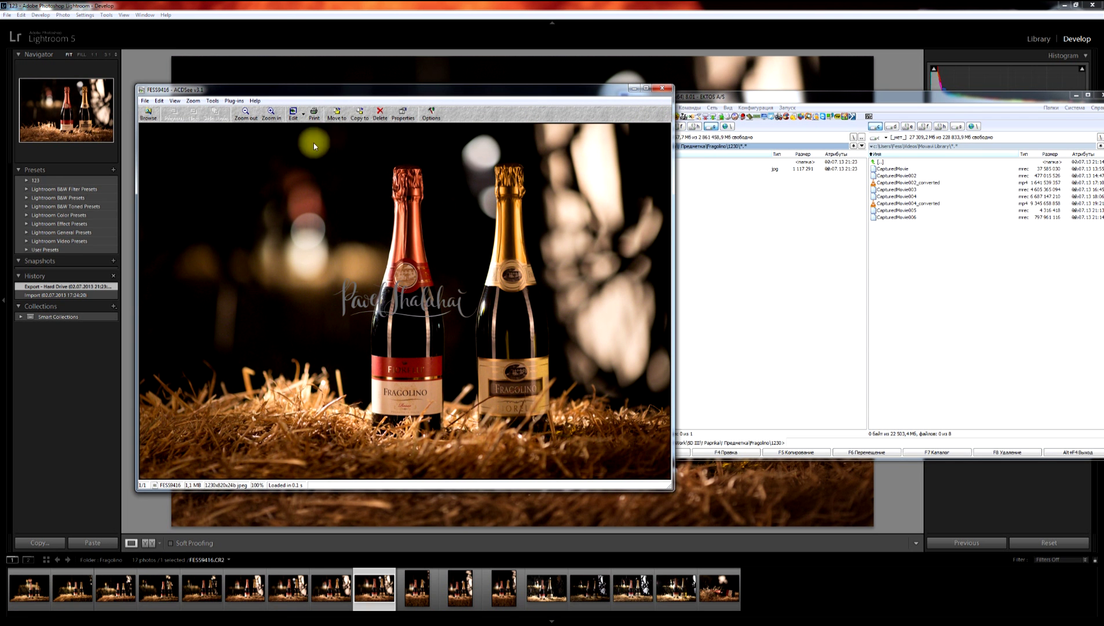
pyautogui.click(663, 90)
# Go back to the Fragolino folder and delete the 1230 subfolder with its contents.
pyautogui.doubleClick(651, 163)
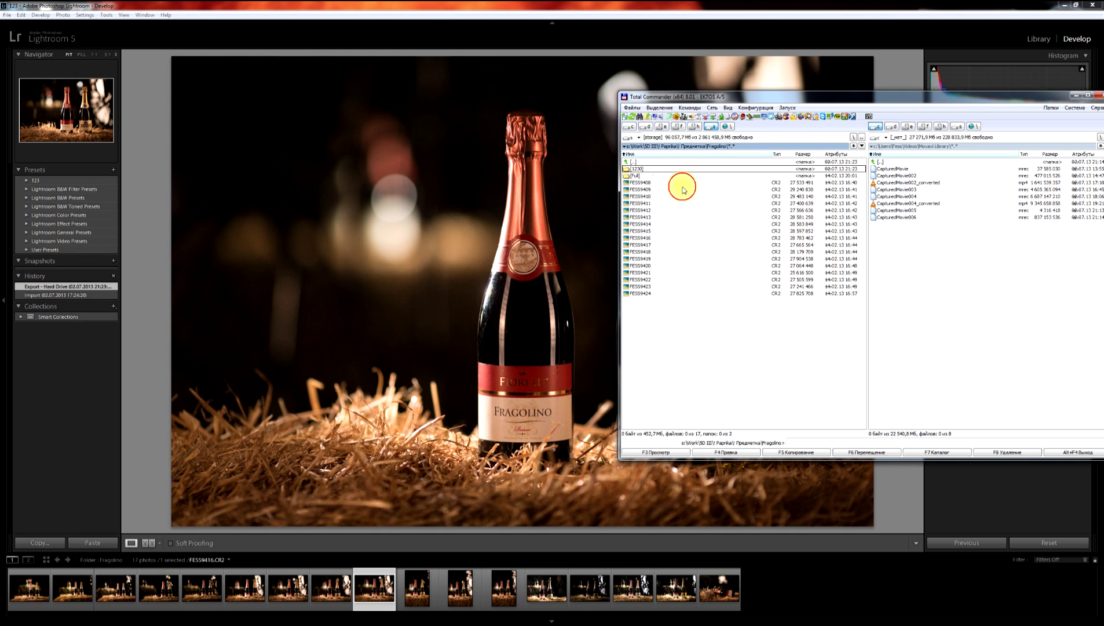
pyautogui.press('Delete')
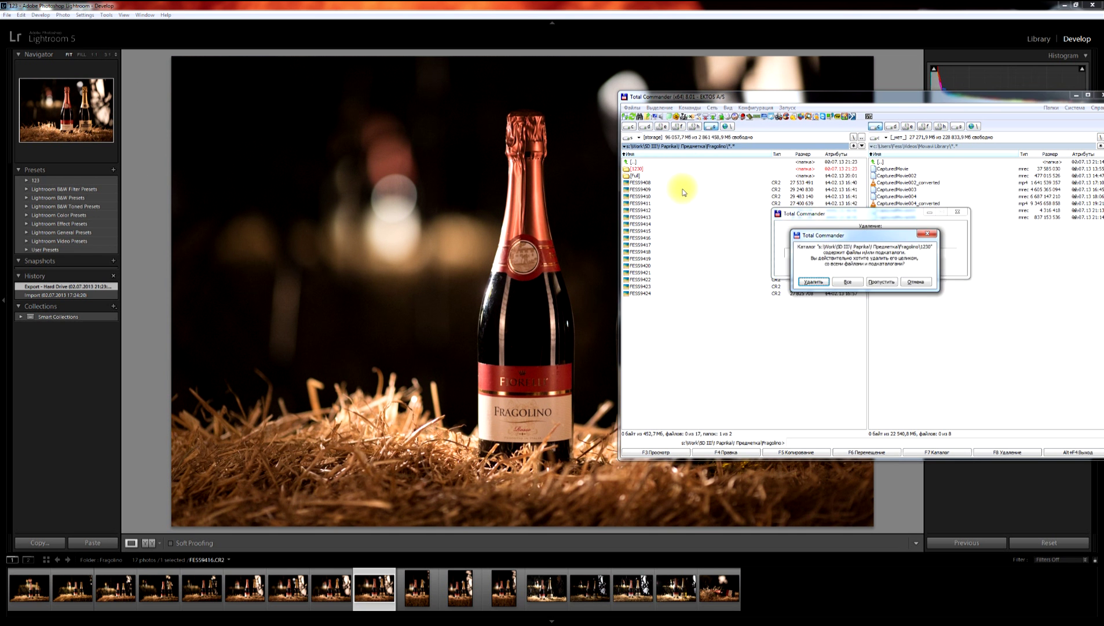
pyautogui.click(586, 352)
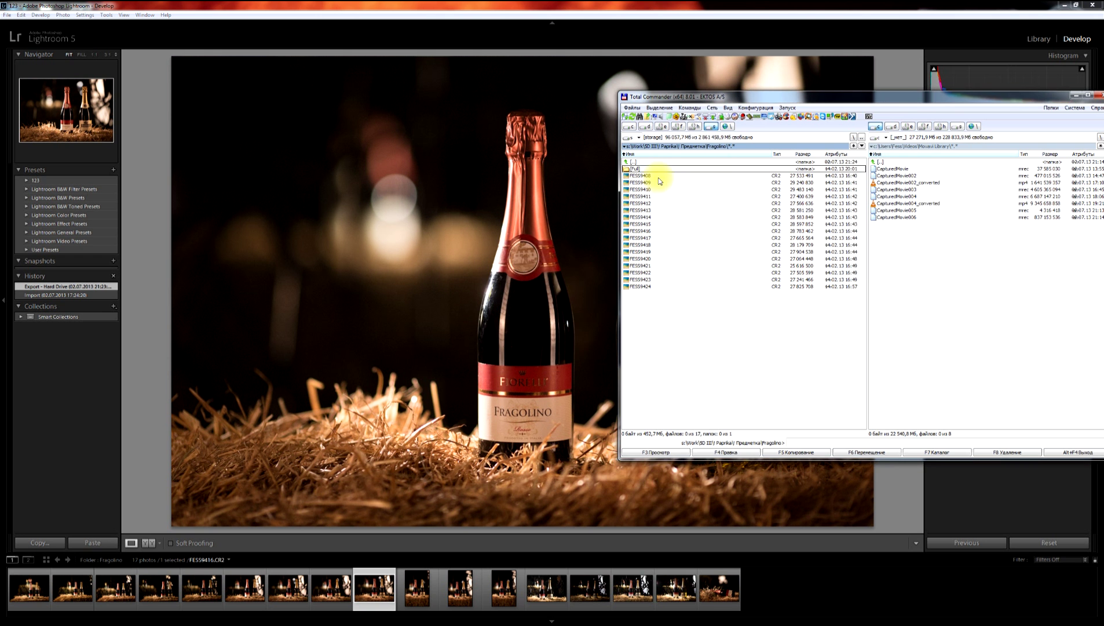
# Return to Lightroom and export the selected photo directly with the 1230 user preset.
pyautogui.click(690, 6)
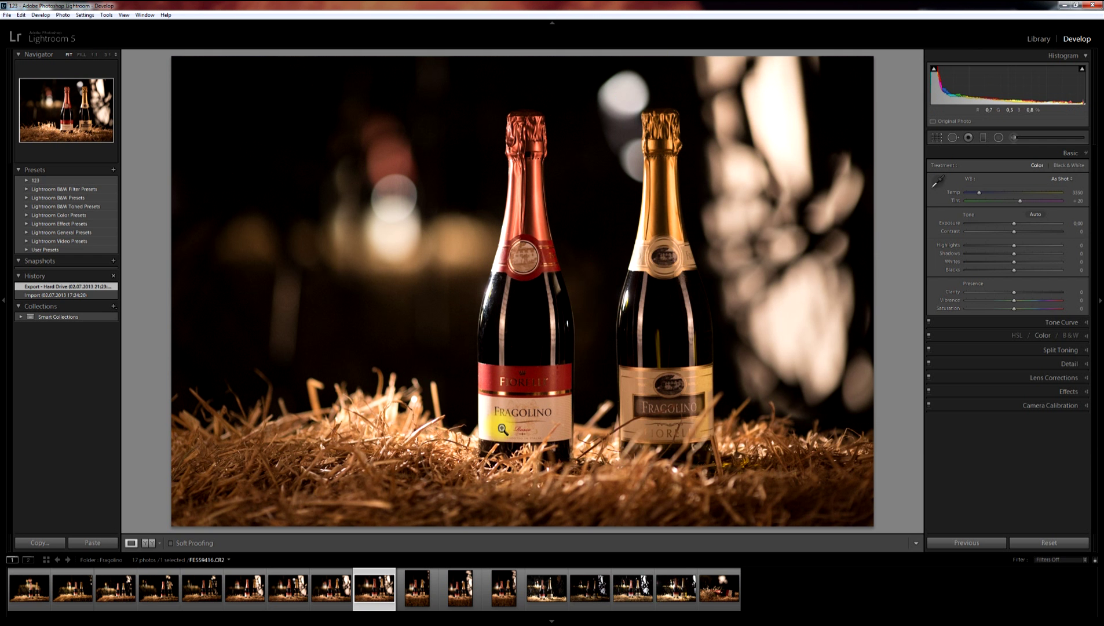
pyautogui.rightClick(373, 589)
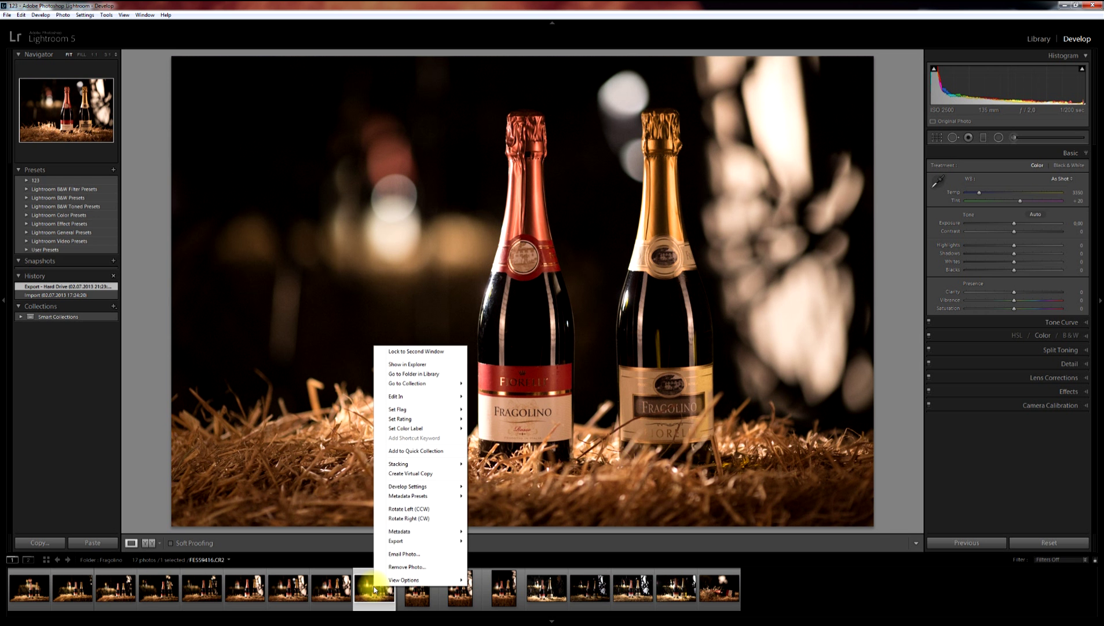
pyautogui.moveTo(400, 540)
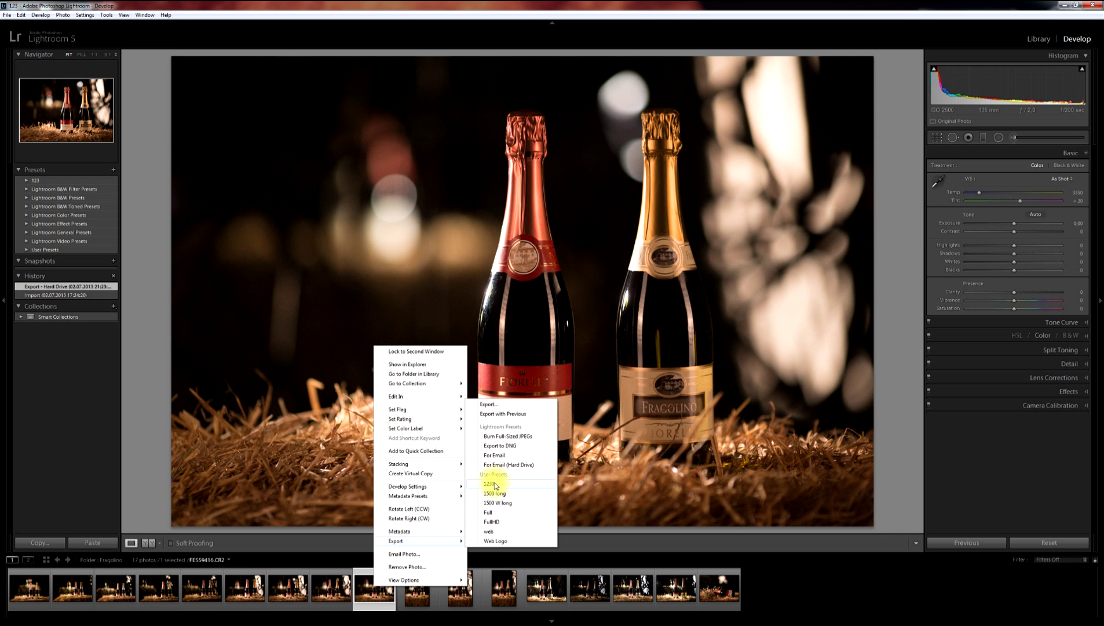
pyautogui.click(495, 485)
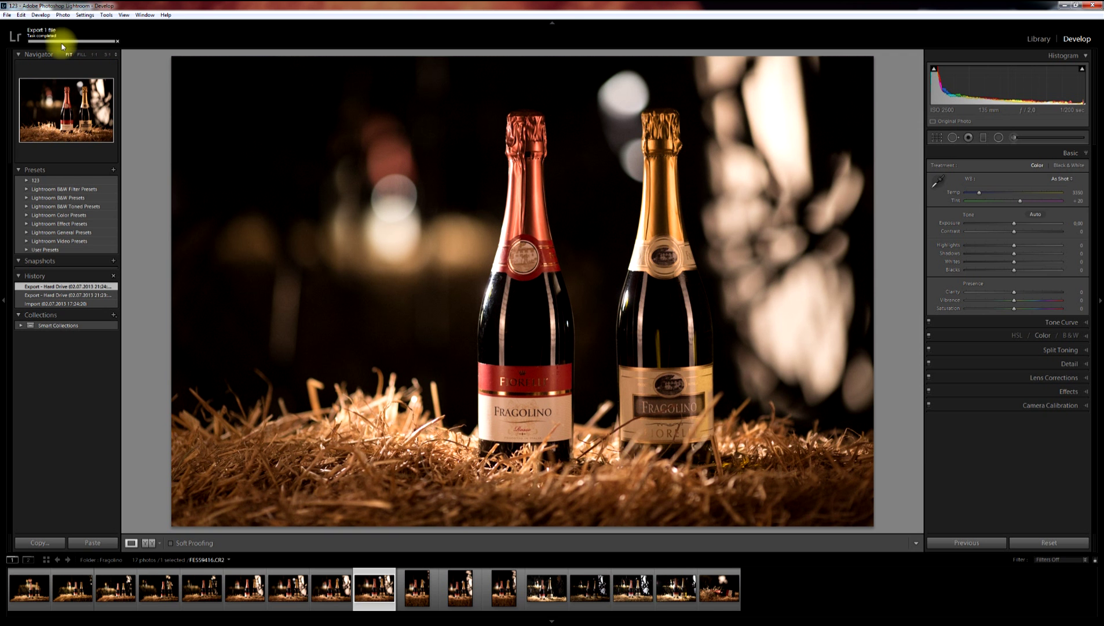
# Switch to Total Commander and check the Fragolino folder for the 1230 export subfolder.
pyautogui.click(92, 611)
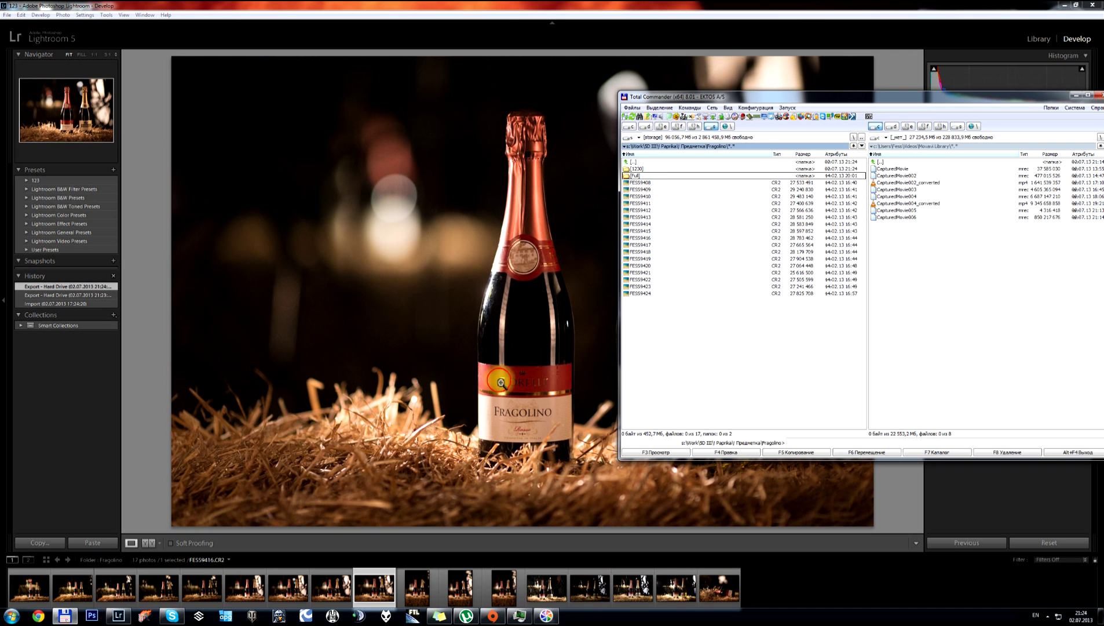
pyautogui.click(640, 169)
pyautogui.click(645, 168)
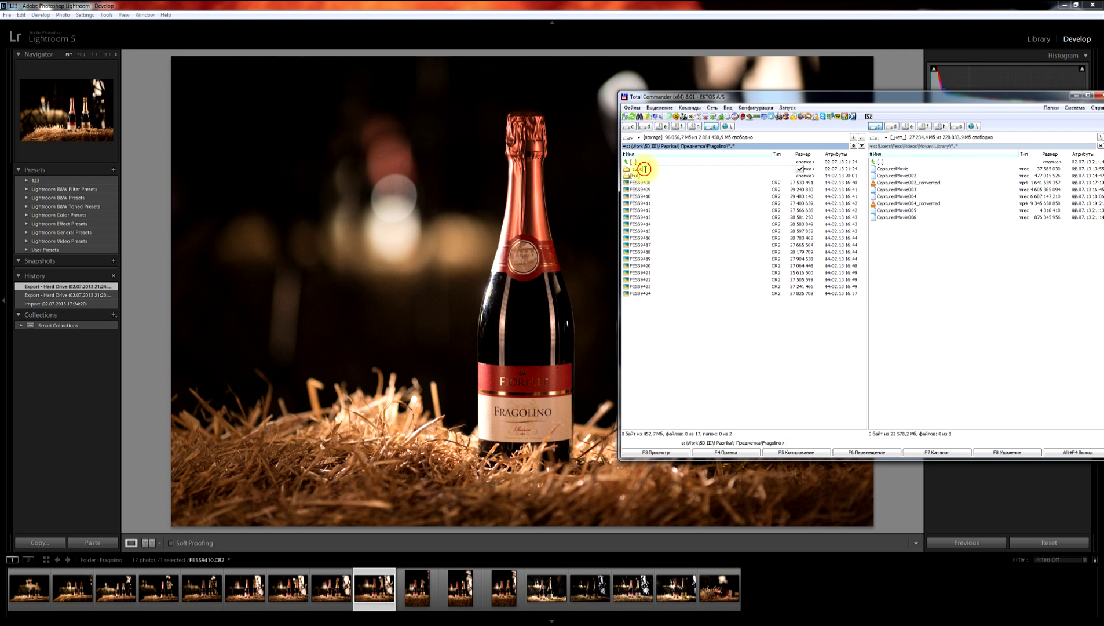
pyautogui.press('Return')
# Return to Lightroom and export the selected photo with the Web Logo user preset.
pyautogui.click(382, 604)
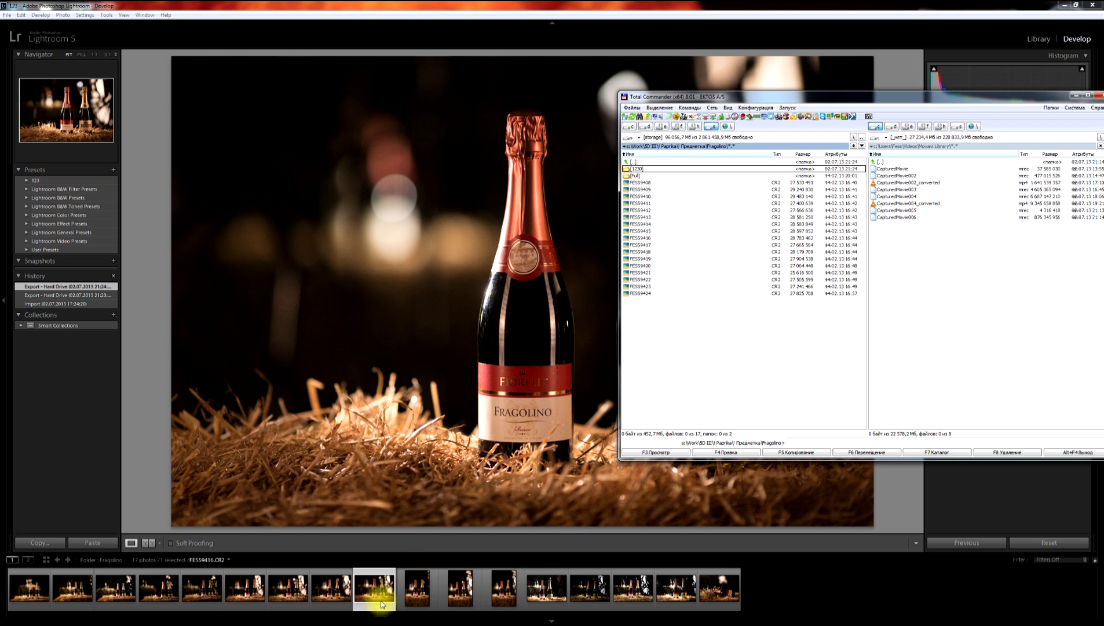
pyautogui.rightClick(382, 604)
pyautogui.moveTo(399, 544)
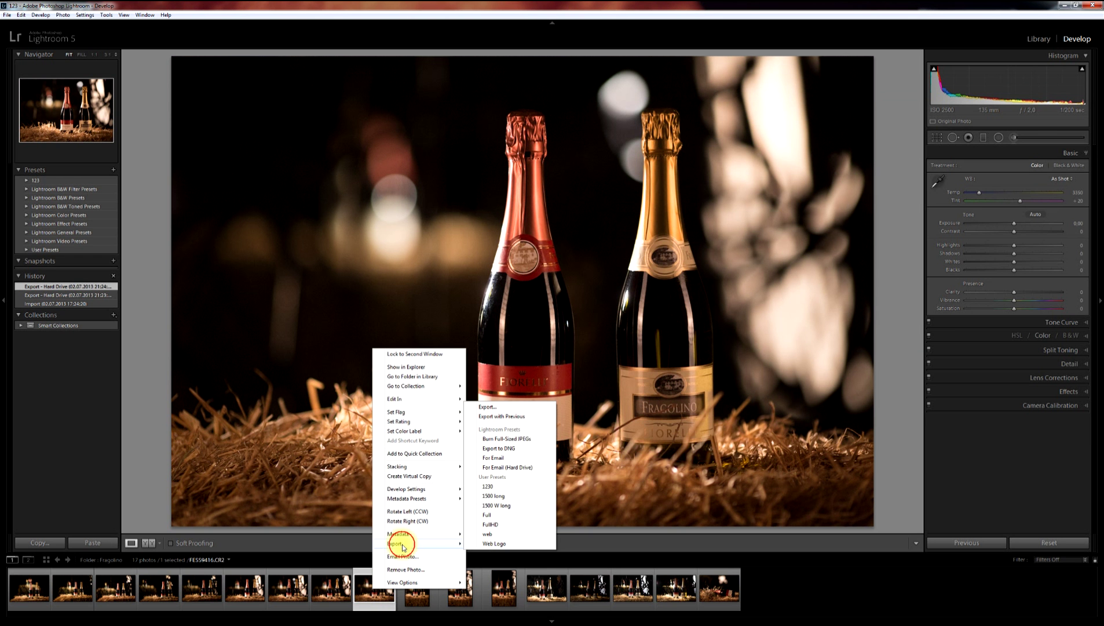
pyautogui.click(500, 544)
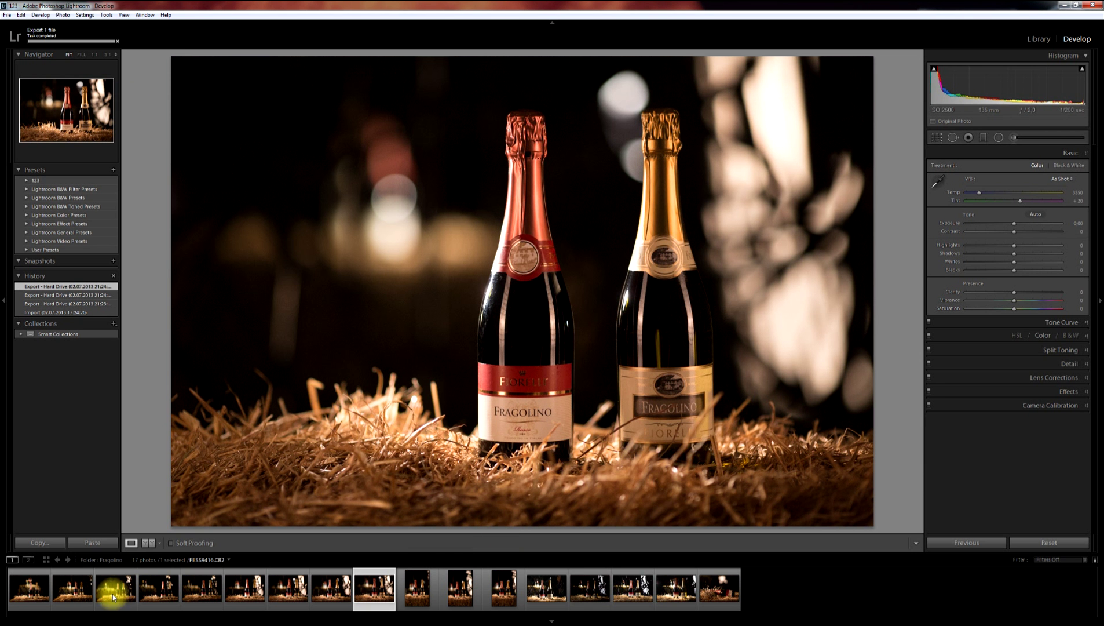
# View the exported FESS9416 image from the Web Logo folder through Total Commander, close the viewer, and return to Lightroom.
pyautogui.click(67, 616)
pyautogui.click(650, 183)
pyautogui.doubleClick(649, 183)
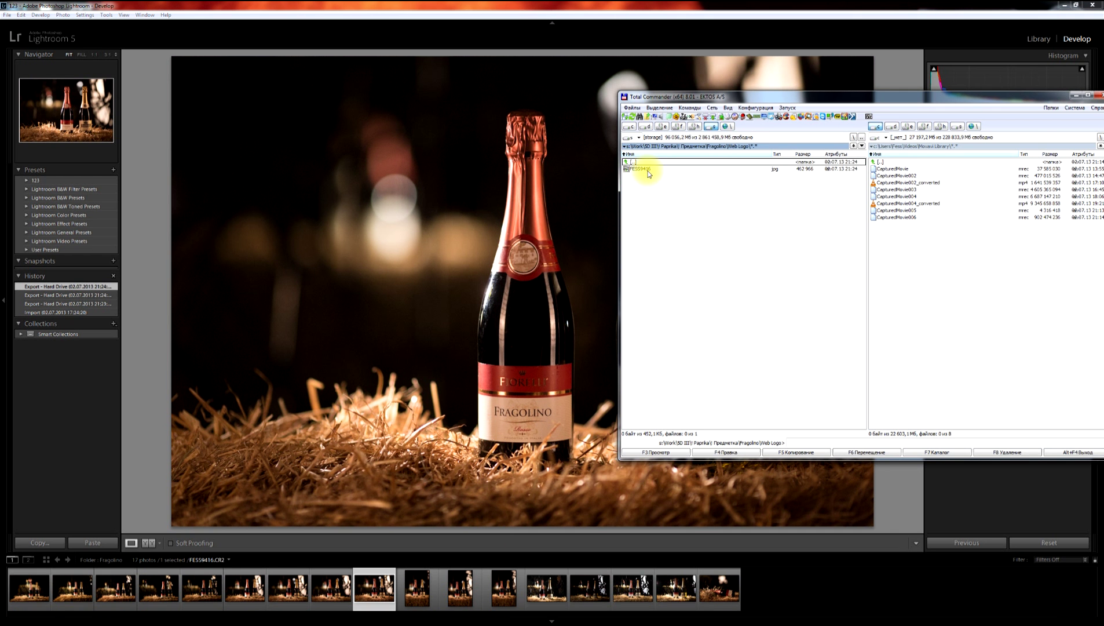
pyautogui.doubleClick(647, 170)
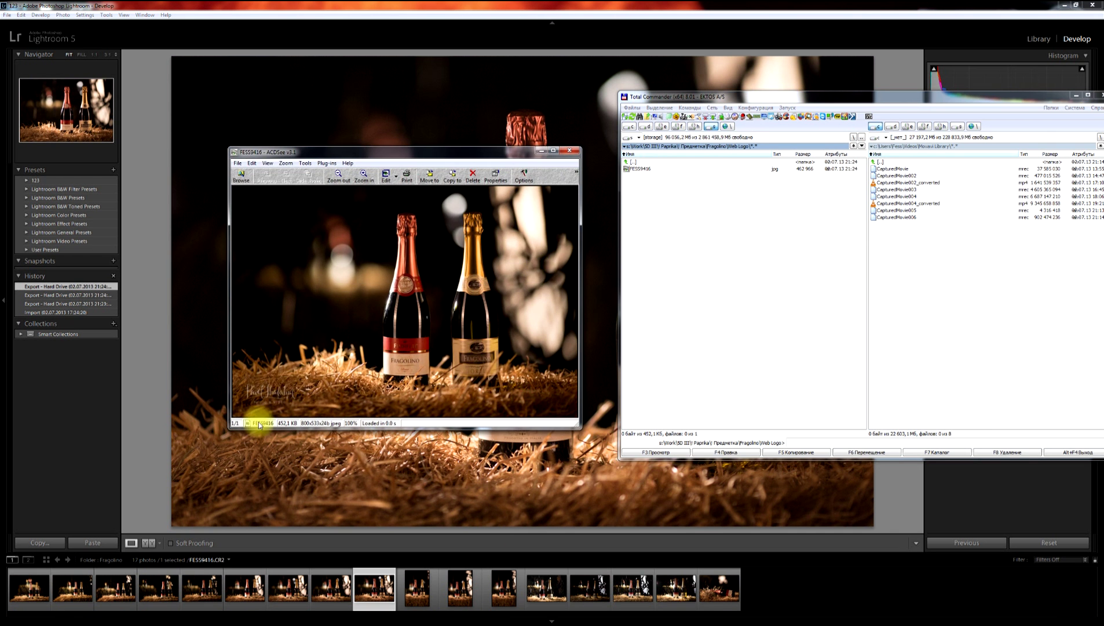
pyautogui.click(571, 153)
pyautogui.click(599, 226)
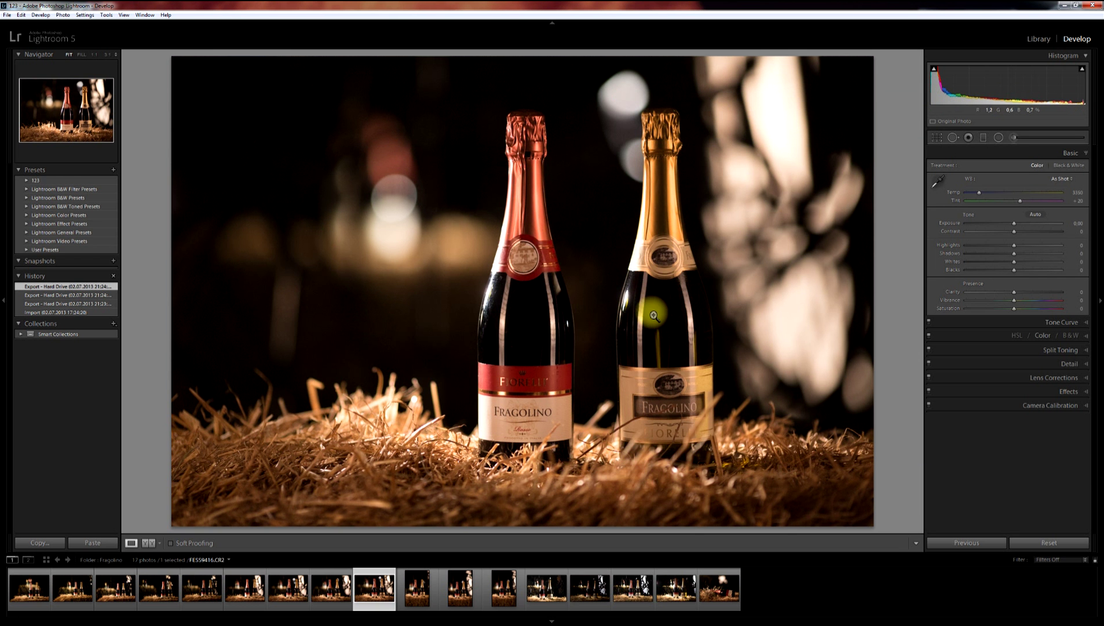